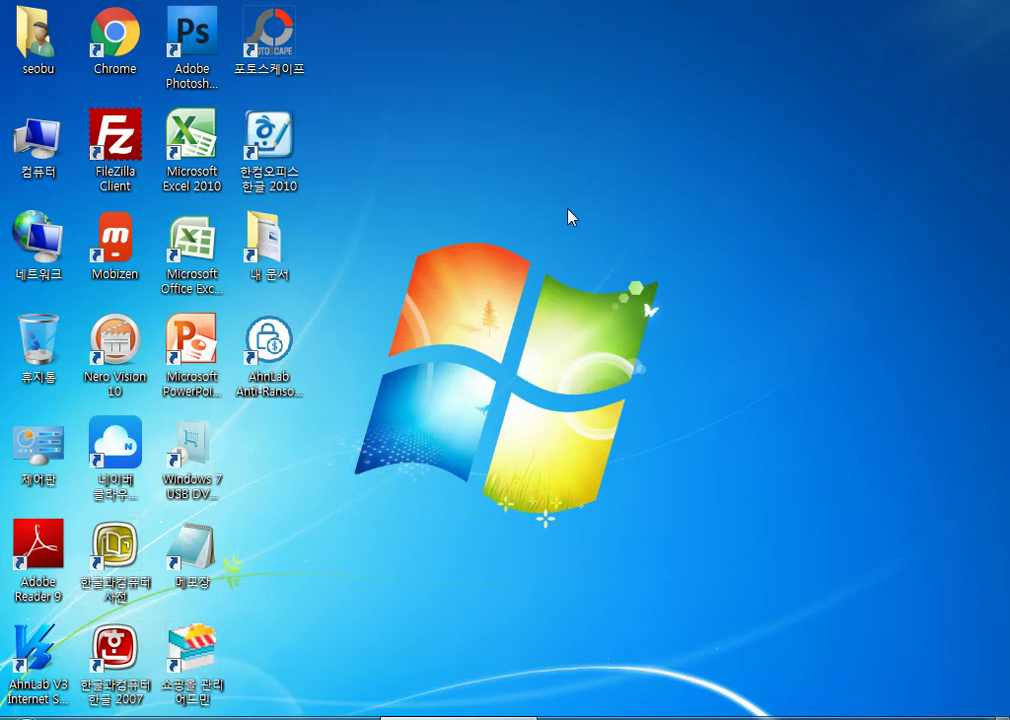
# Step: Open Computer from the desktop to list drives C:, D:, E:, O: and Z:
pyautogui.doubleClick(37, 140)
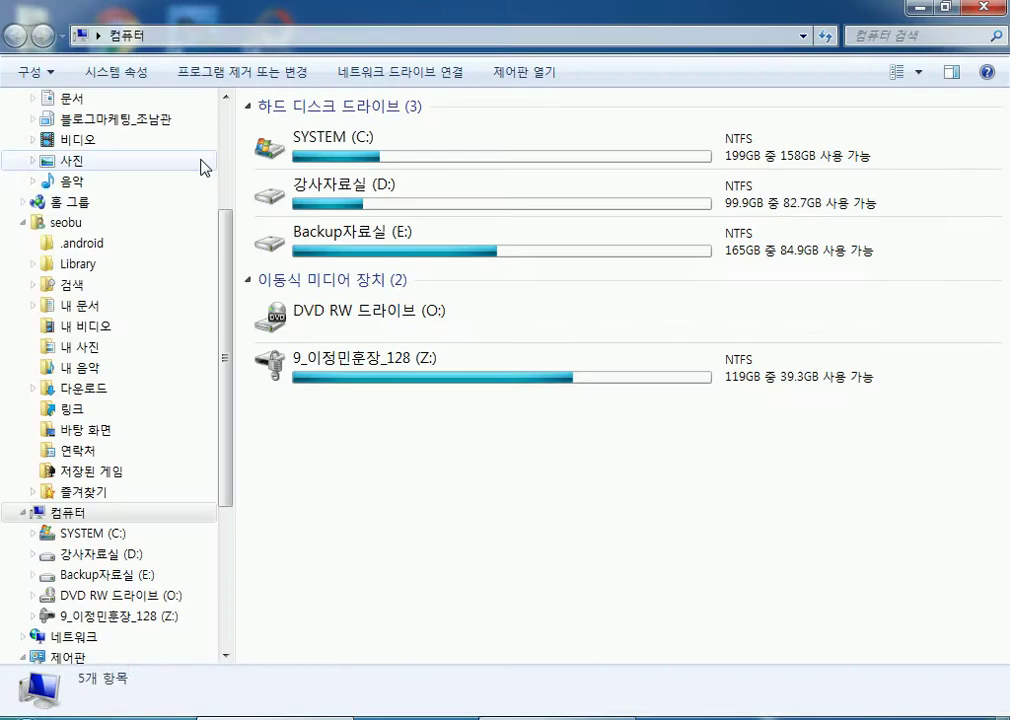
# Step: Open the Documents library, peek into both HelpU folders, and return to the Documents list
pyautogui.moveTo(230, 190); pyautogui.dragTo(230, 140)
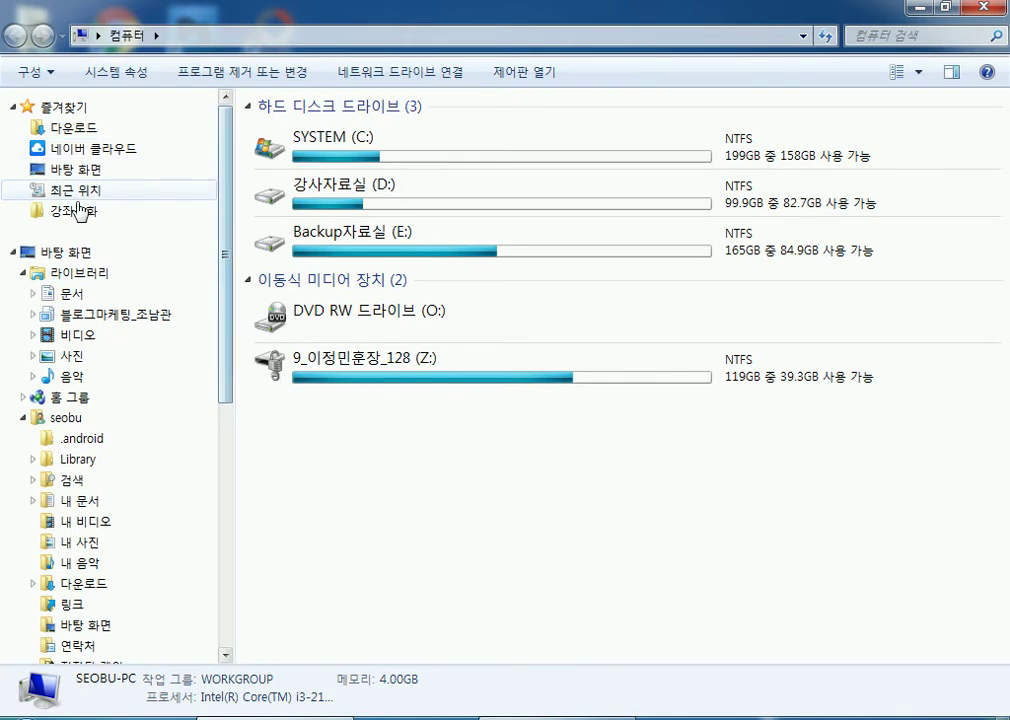
pyautogui.click(52, 292)
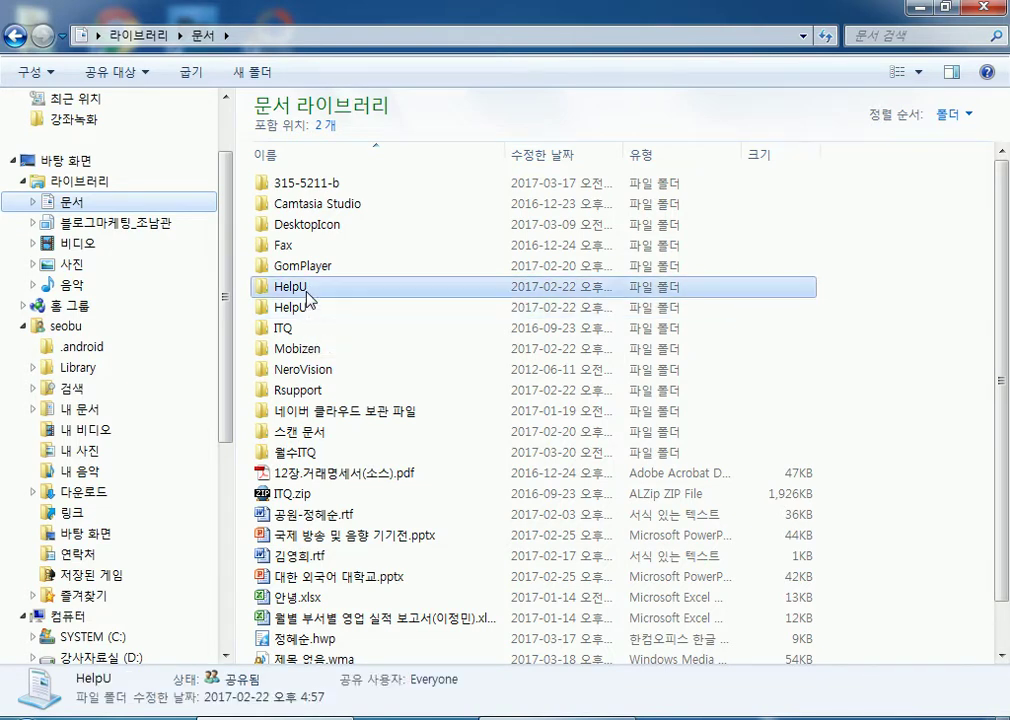
pyautogui.doubleClick(306, 310)
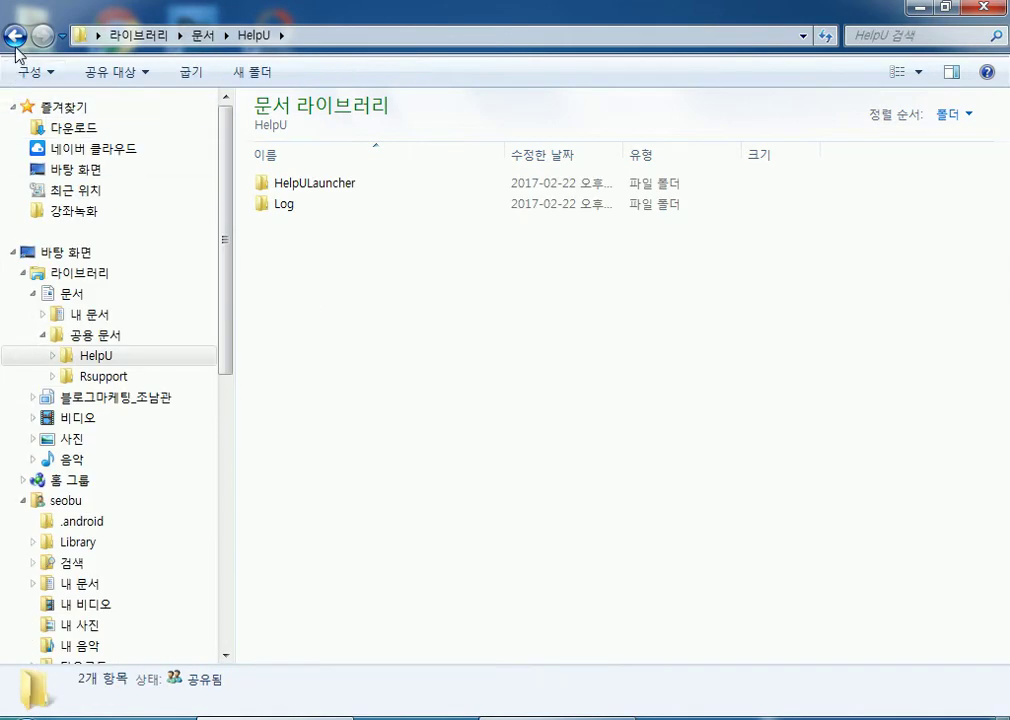
pyautogui.click(12, 40)
pyautogui.doubleClick(288, 286)
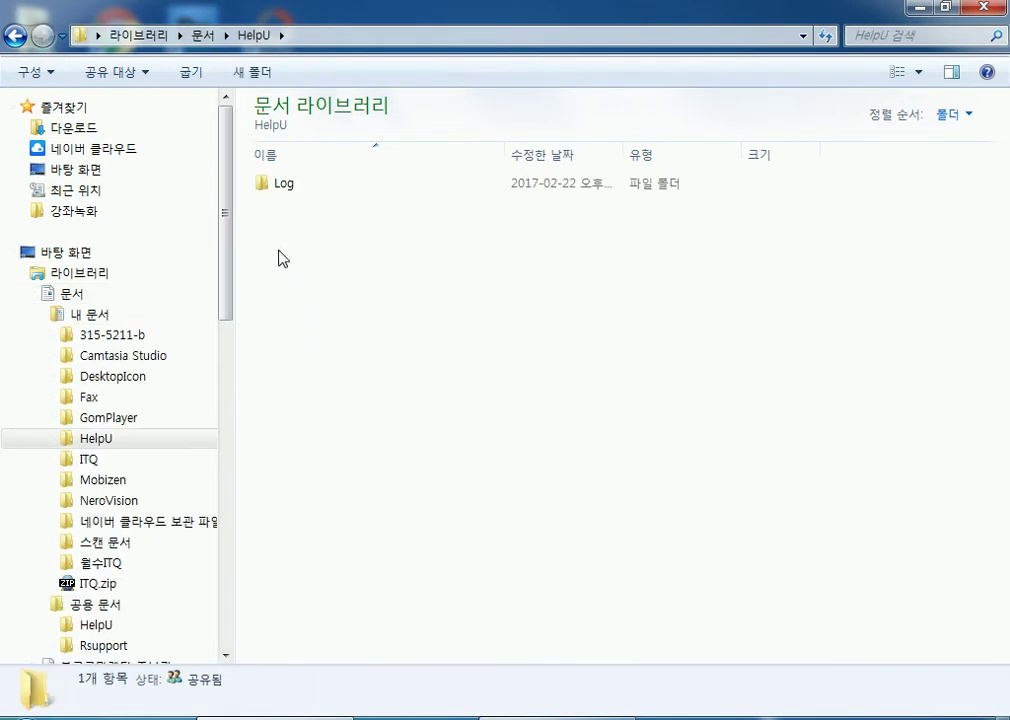
pyautogui.click(14, 40)
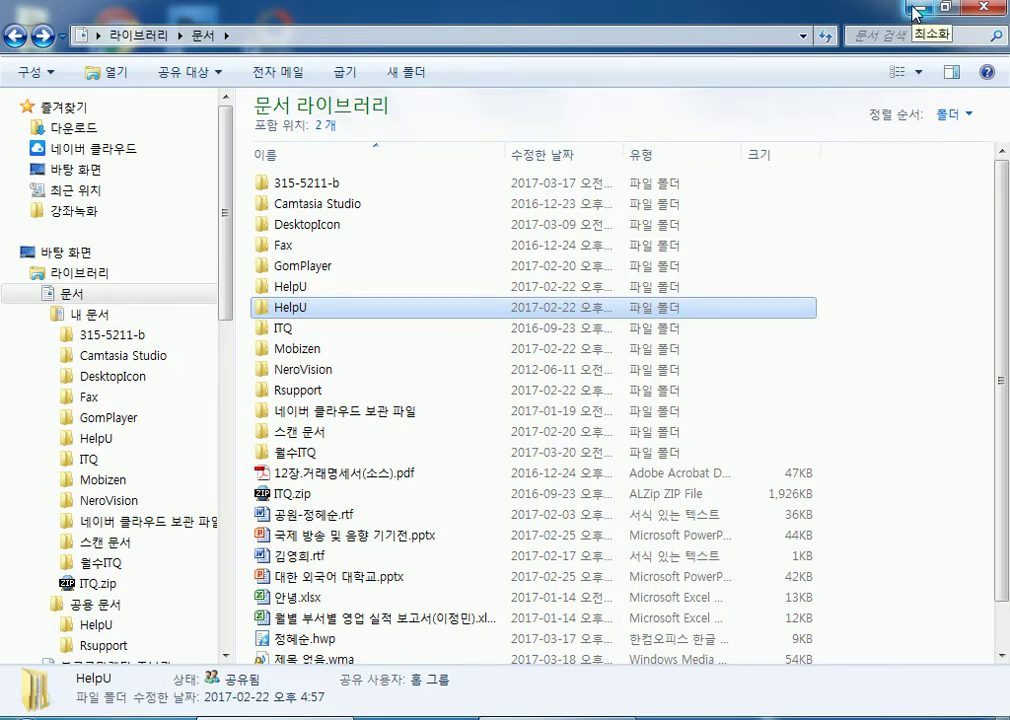
# Step: Create a Documents folder named with the owner's name plus 전자앨범, then open it
pyautogui.click(418, 81)
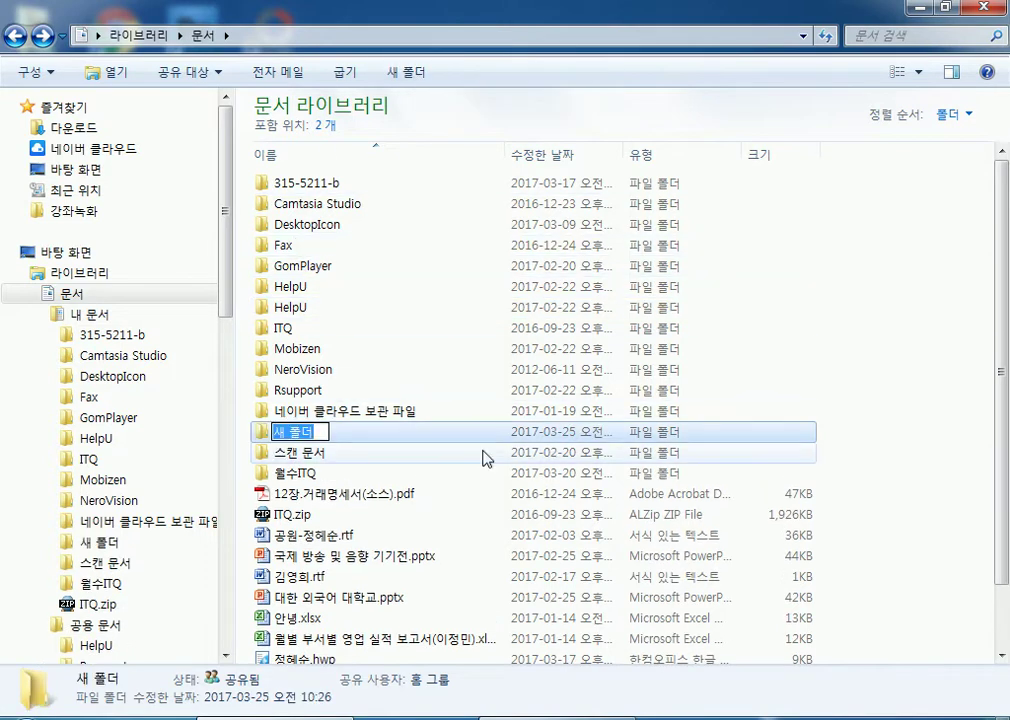
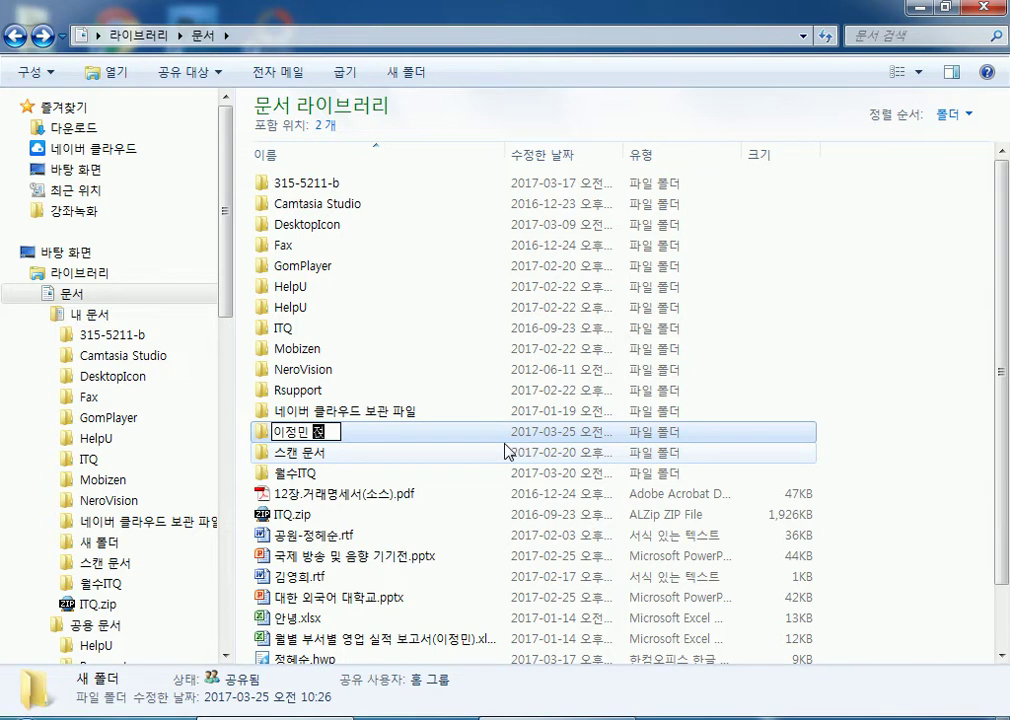
pyautogui.press('Return')
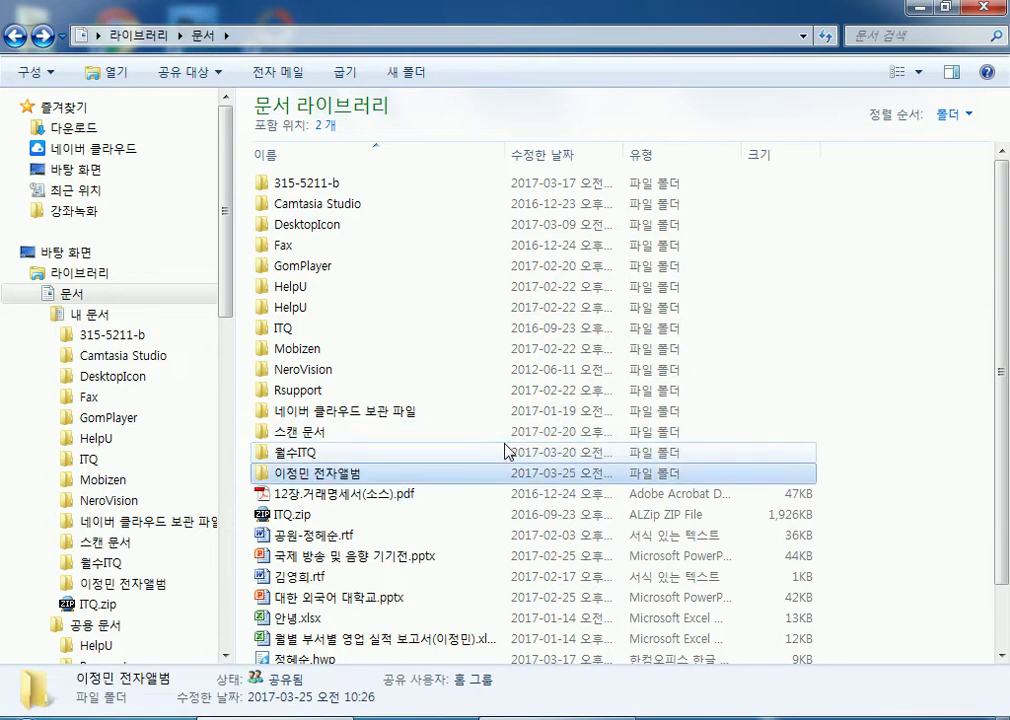
pyautogui.doubleClick(287, 476)
pyautogui.moveTo(289, 222); pyautogui.dragTo(646, 463)
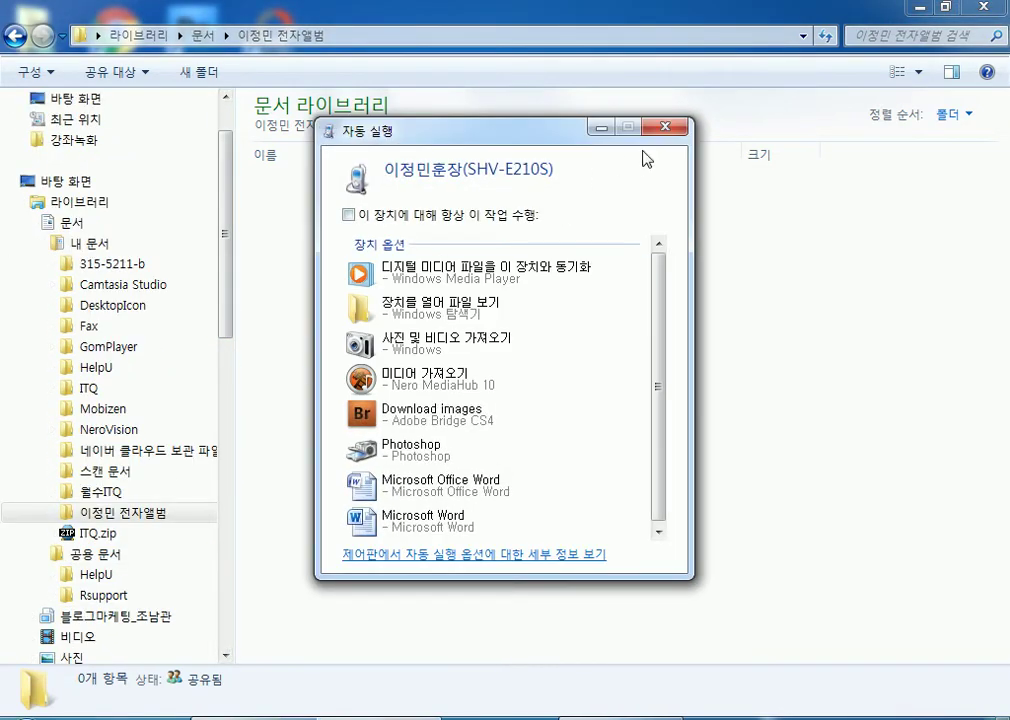
# Step: Dismiss the phone's AutoPlay prompt and show Computer with the SHV-E210S phone listed
pyautogui.press('Escape')
pyautogui.moveTo(235, 225); pyautogui.dragTo(228, 444)
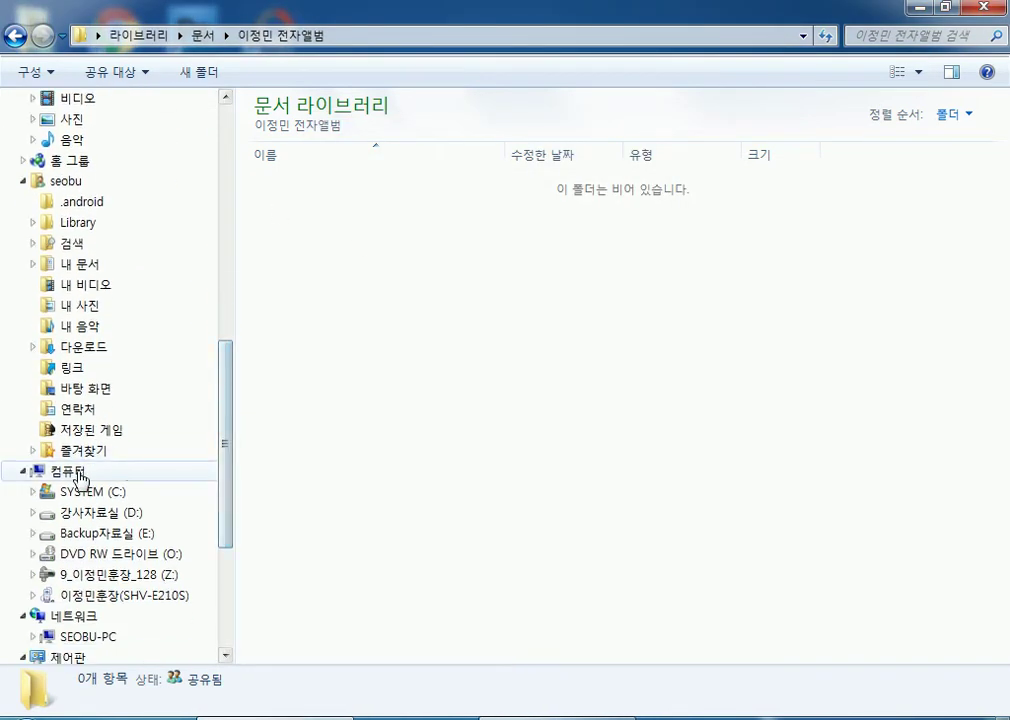
pyautogui.click(79, 474)
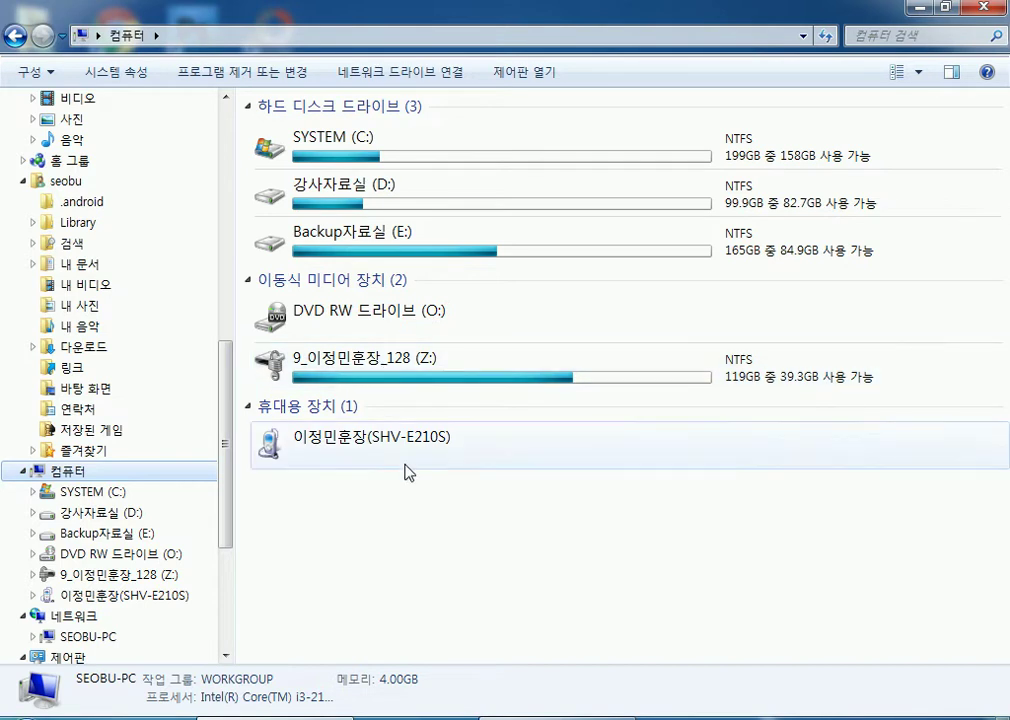
# Step: Open the SHV-E210S phone and browse its internal storage's DCIM folder
pyautogui.click(352, 445)
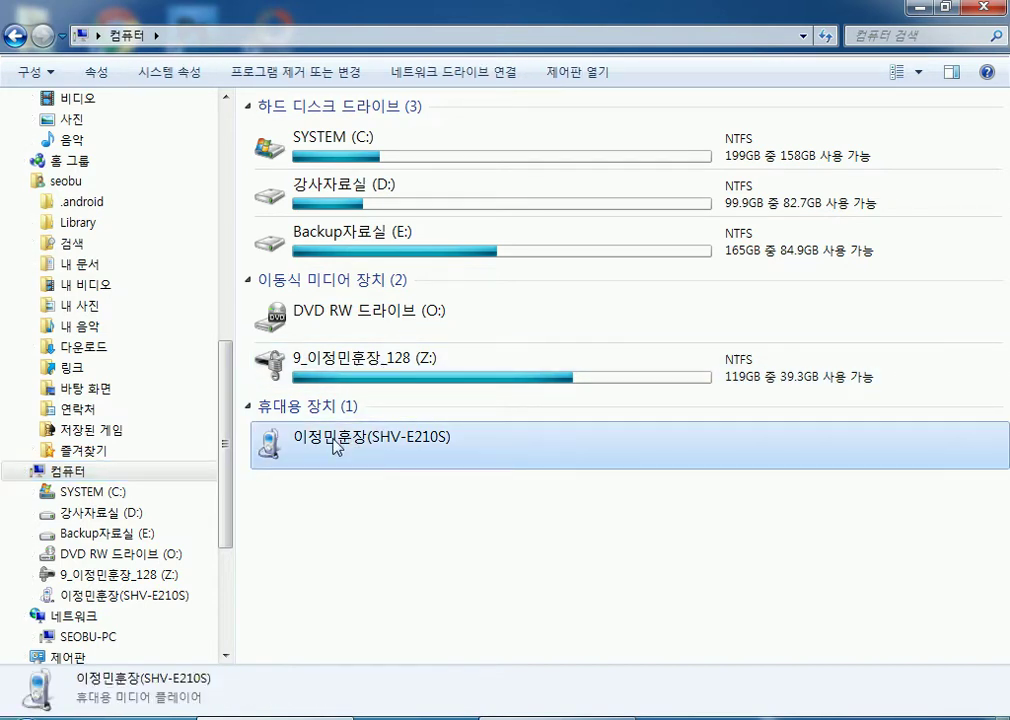
pyautogui.doubleClick(352, 445)
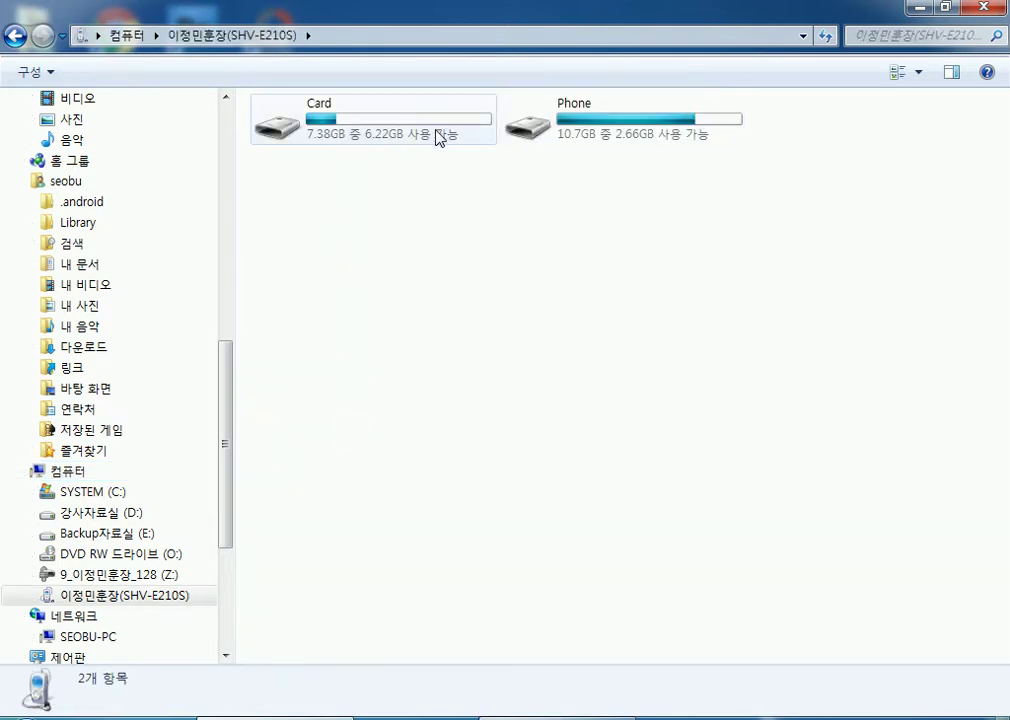
pyautogui.click(570, 130)
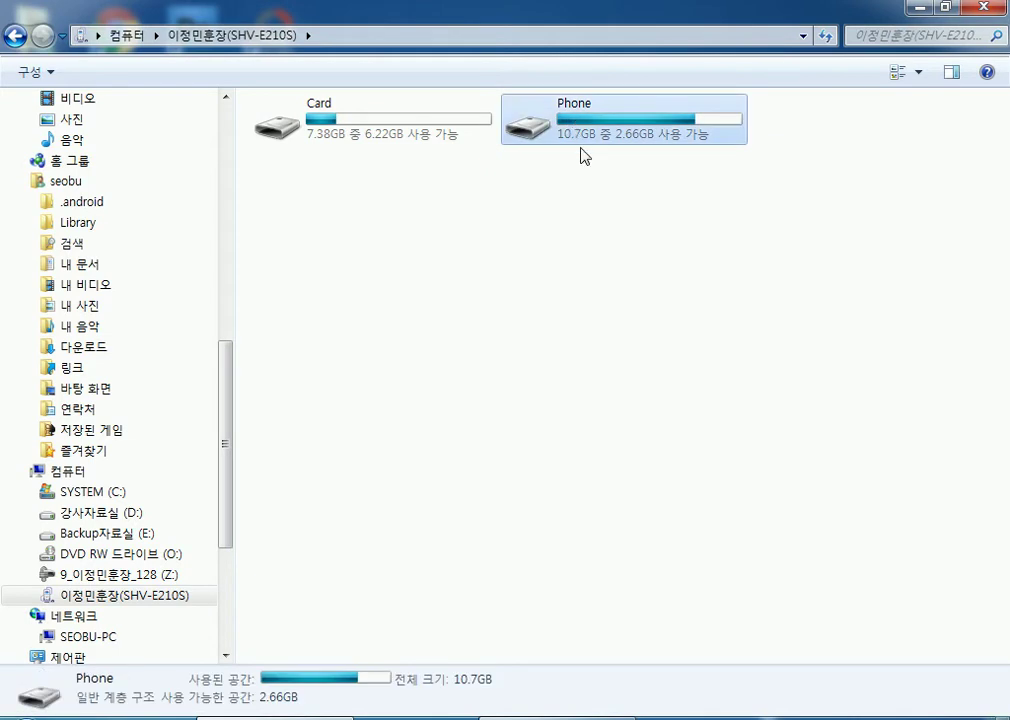
pyautogui.click(372, 131)
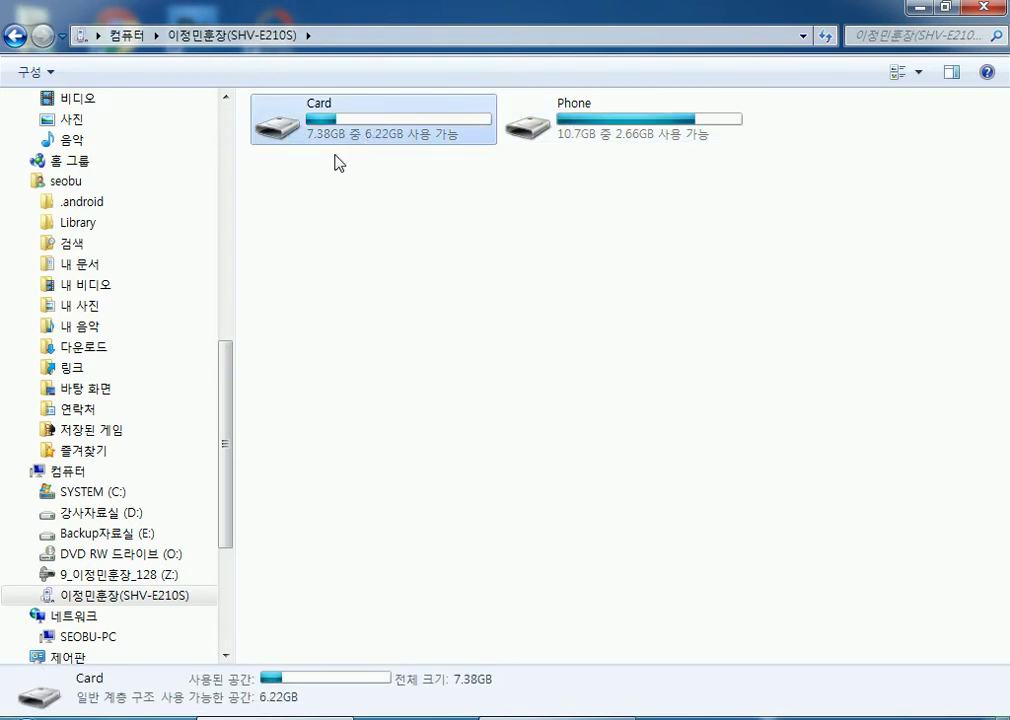
pyautogui.doubleClick(594, 120)
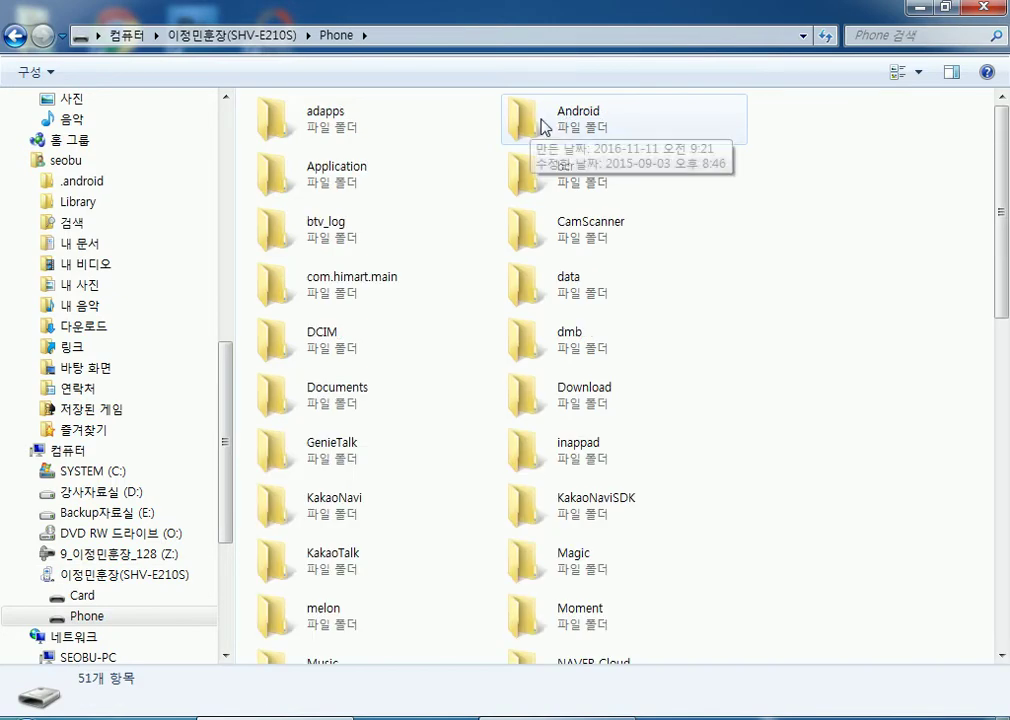
pyautogui.click(358, 350)
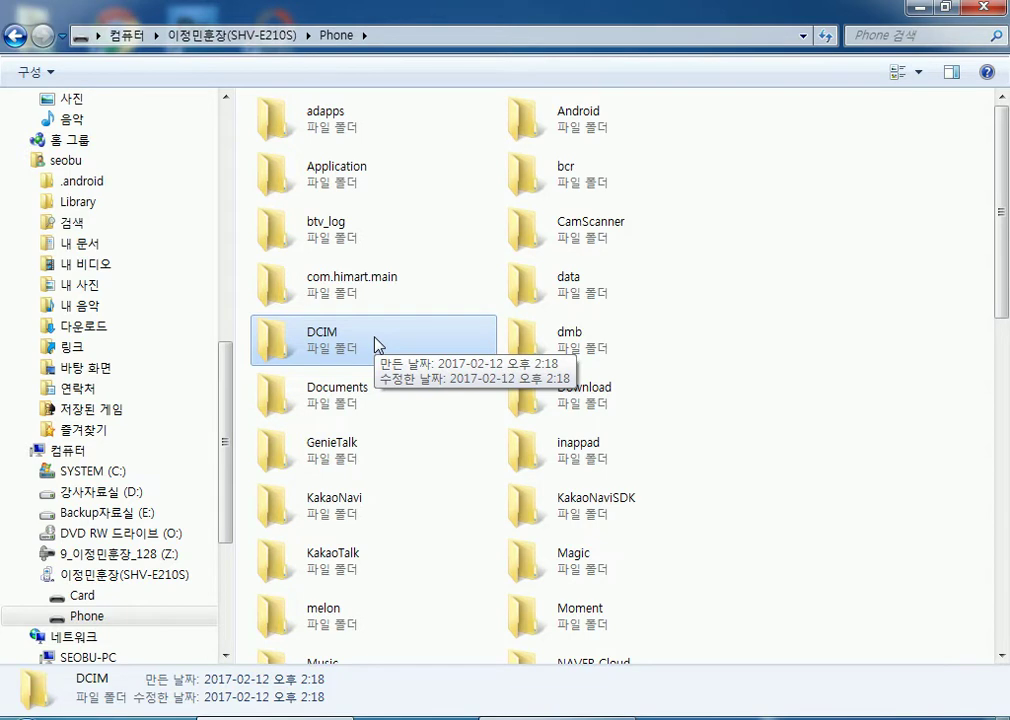
pyautogui.doubleClick(376, 343)
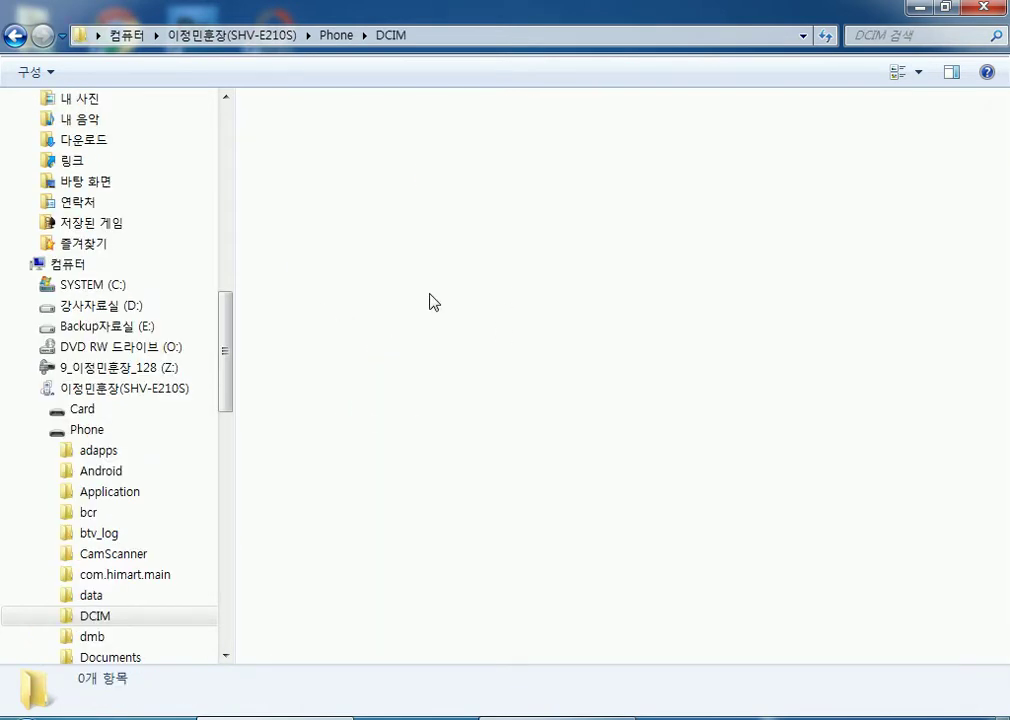
pyautogui.moveTo(224, 330); pyautogui.dragTo(228, 167)
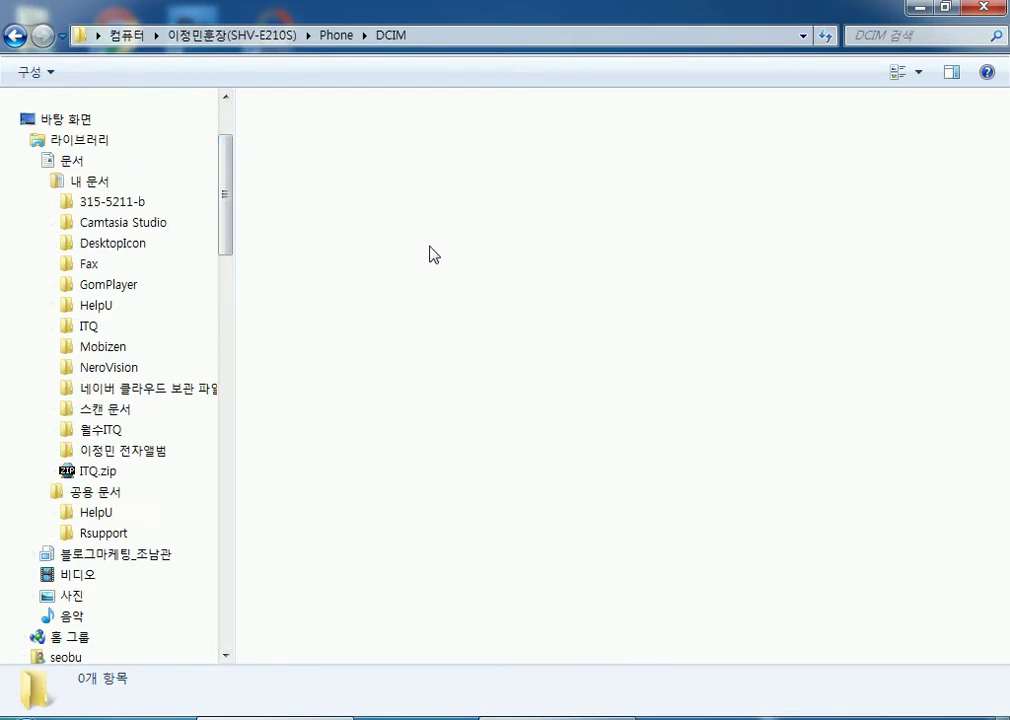
pyautogui.moveTo(224, 223); pyautogui.dragTo(237, 332)
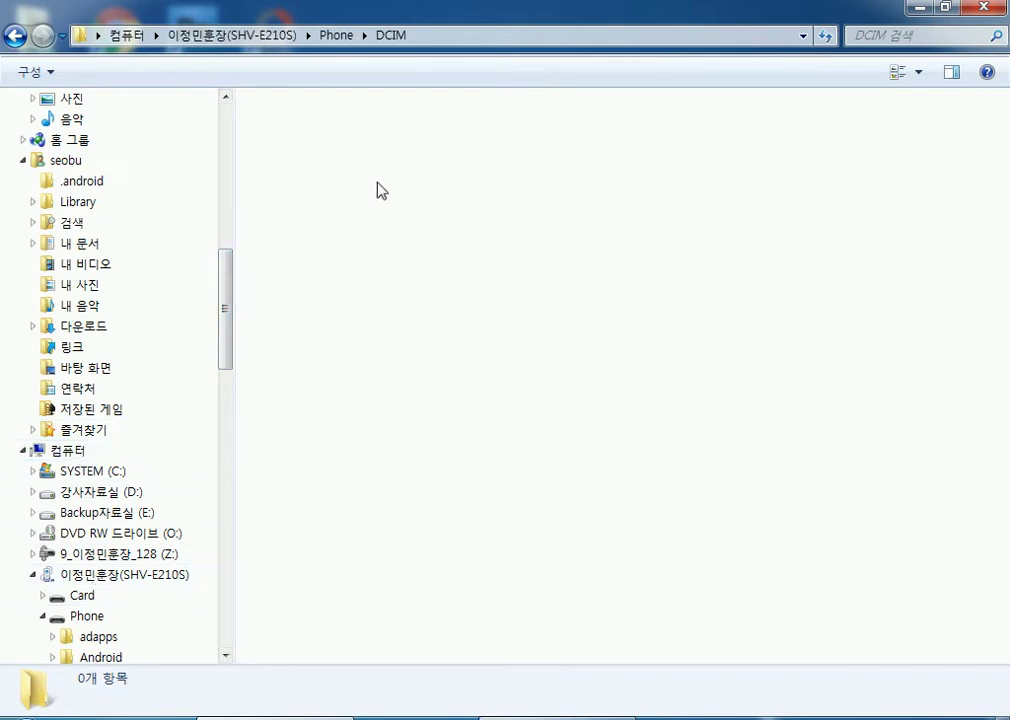
# Step: Open the memory card's DCIM › Camera folder to view its JPG photos and MP4 video
pyautogui.click(133, 577)
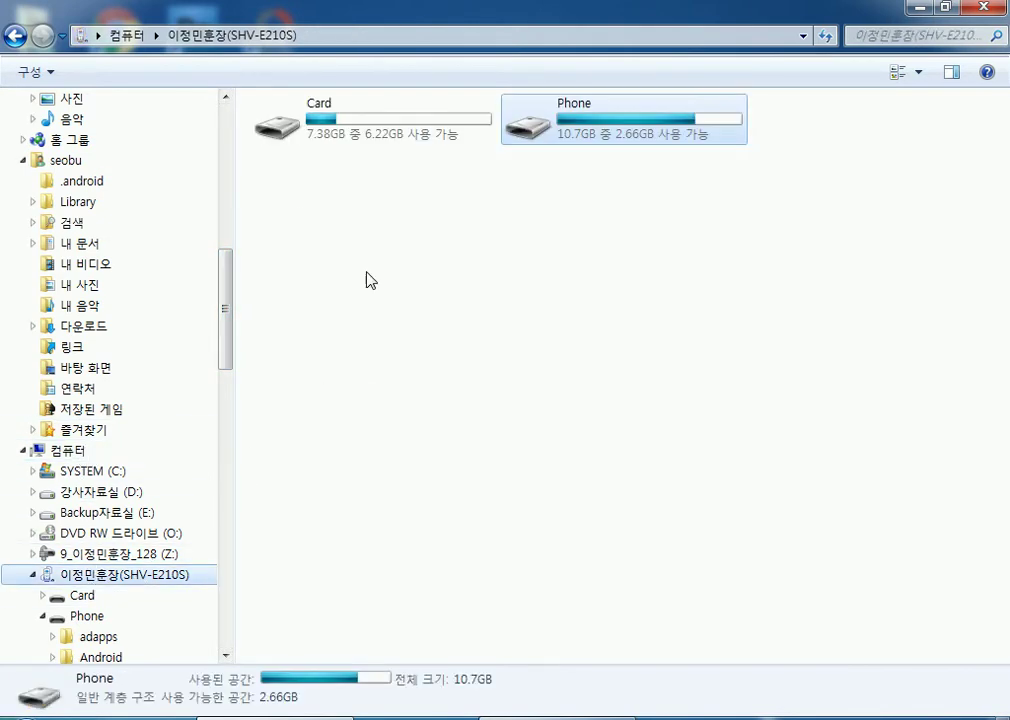
pyautogui.click(354, 137)
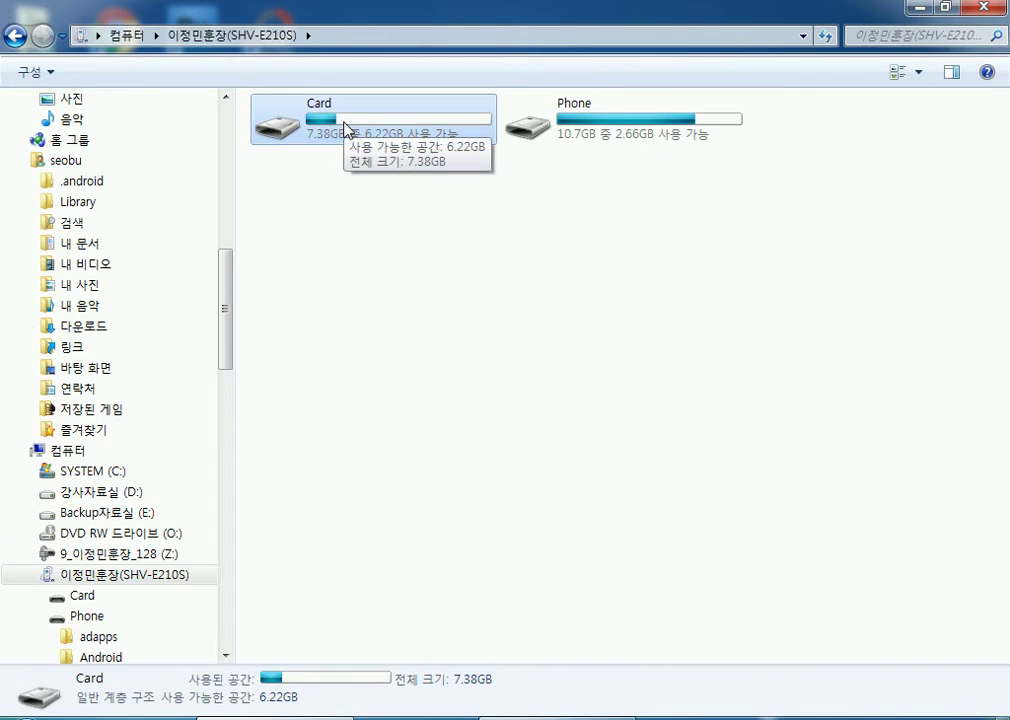
pyautogui.doubleClick(347, 131)
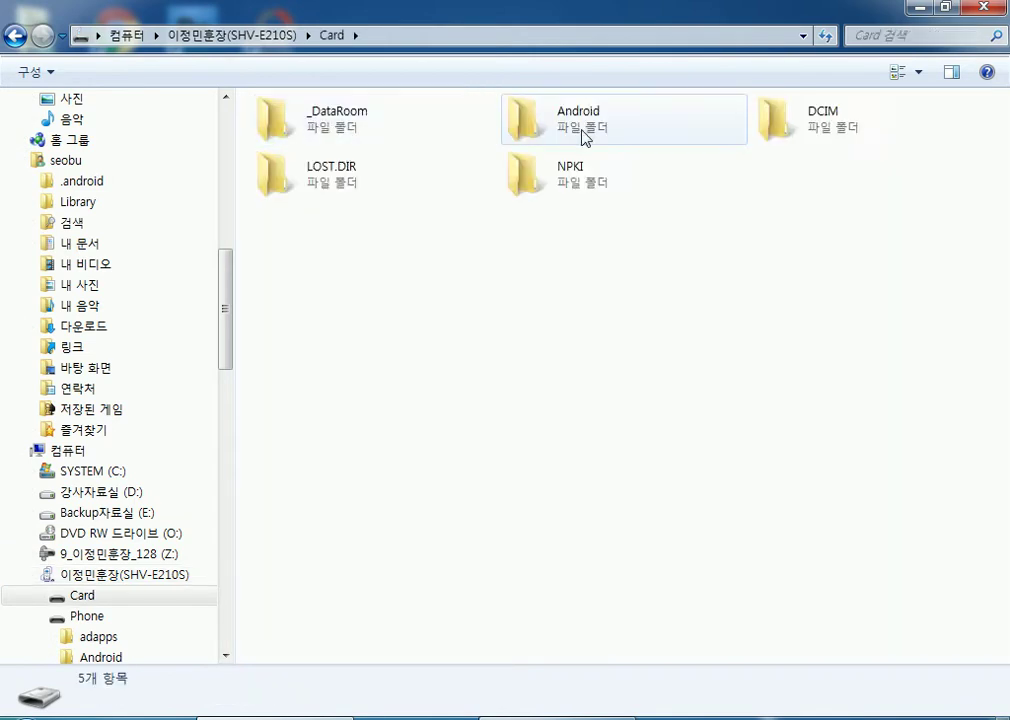
pyautogui.doubleClick(841, 120)
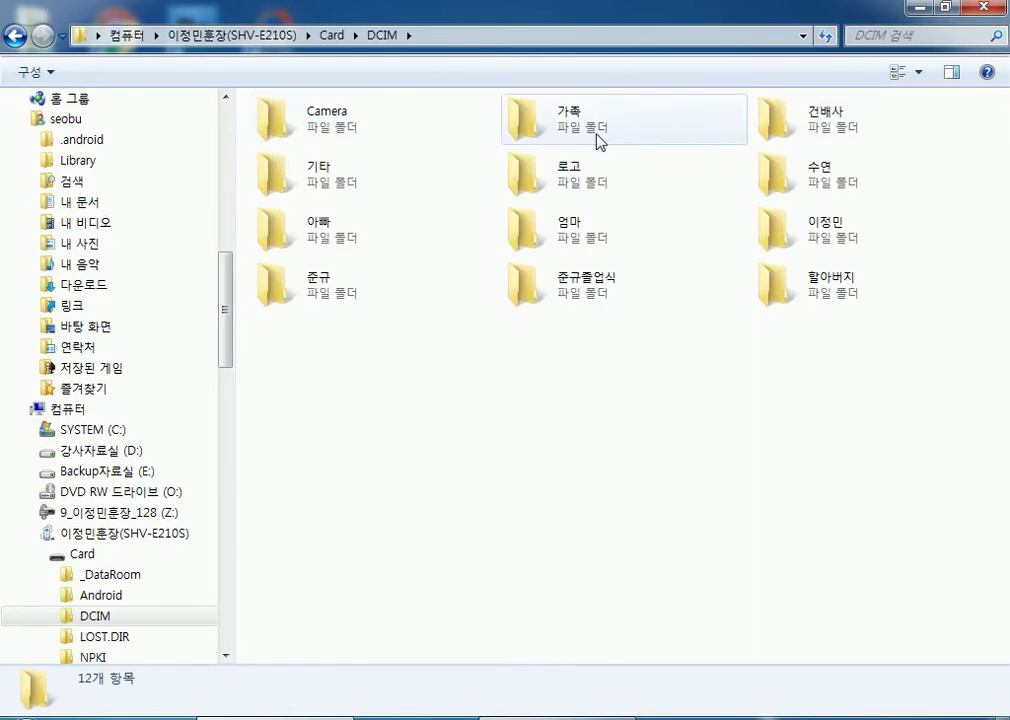
pyautogui.doubleClick(346, 128)
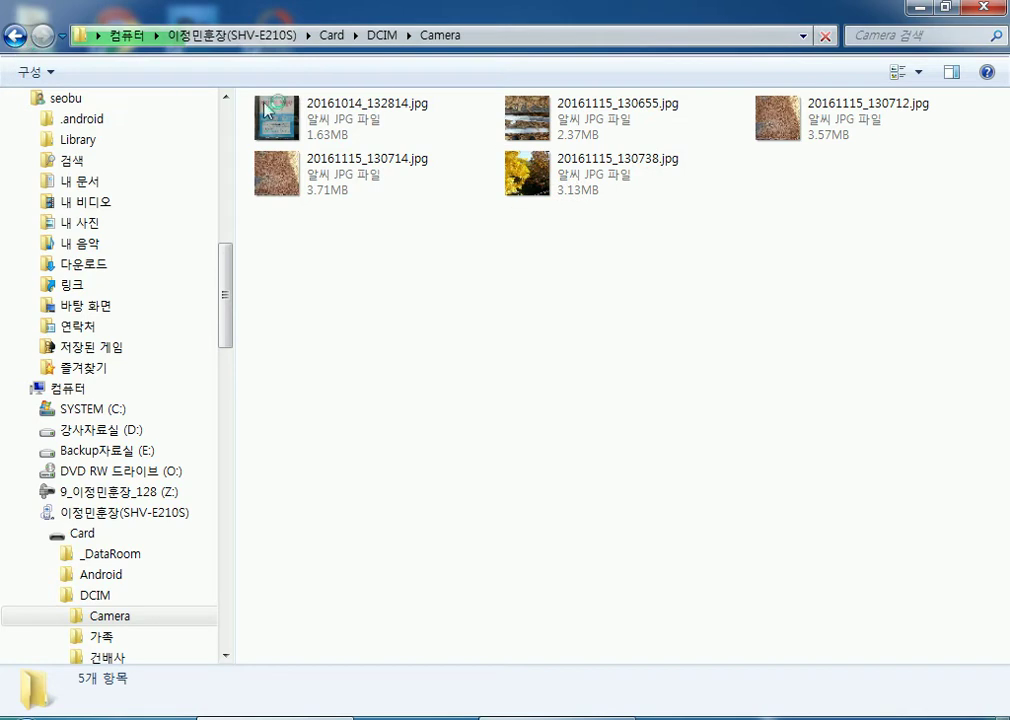
# Step: Copy the phone's Camera folder from Card › DCIM into the e-album folder in Documents
pyautogui.click(17, 37)
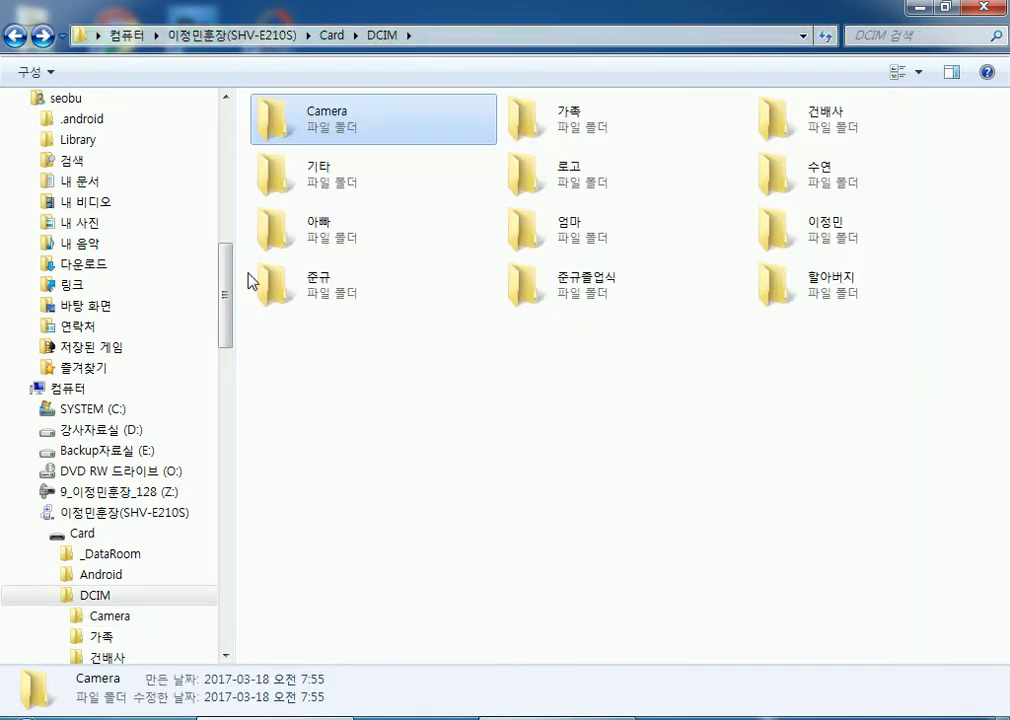
pyautogui.moveTo(222, 272); pyautogui.dragTo(225, 198)
pyautogui.moveTo(349, 124); pyautogui.dragTo(120, 245)
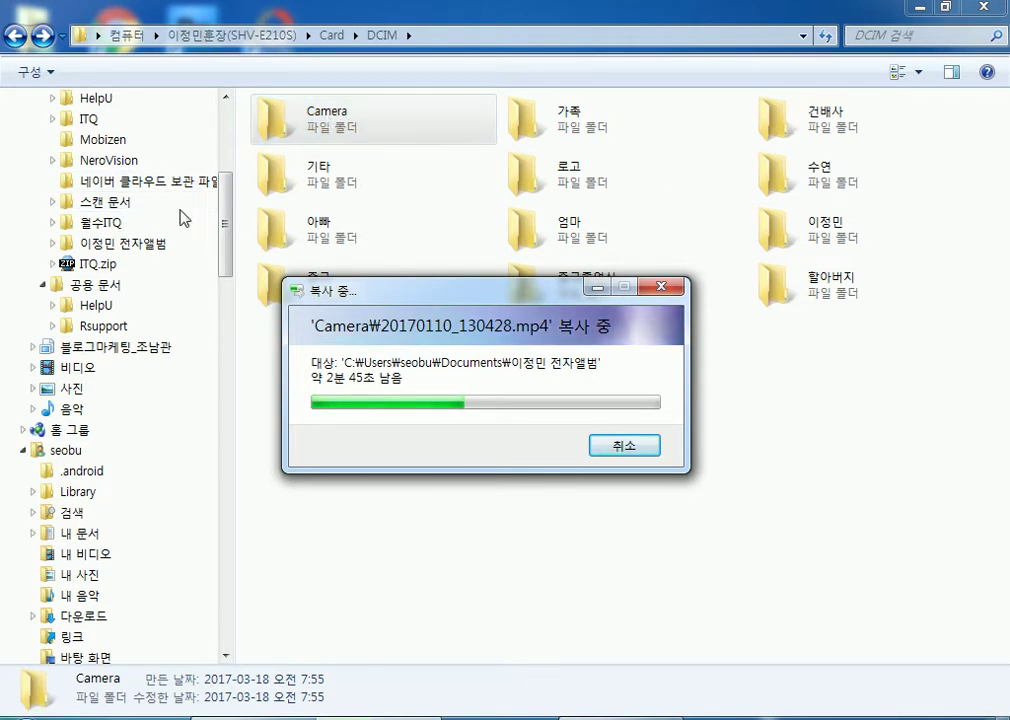
pyautogui.doubleClick(306, 129)
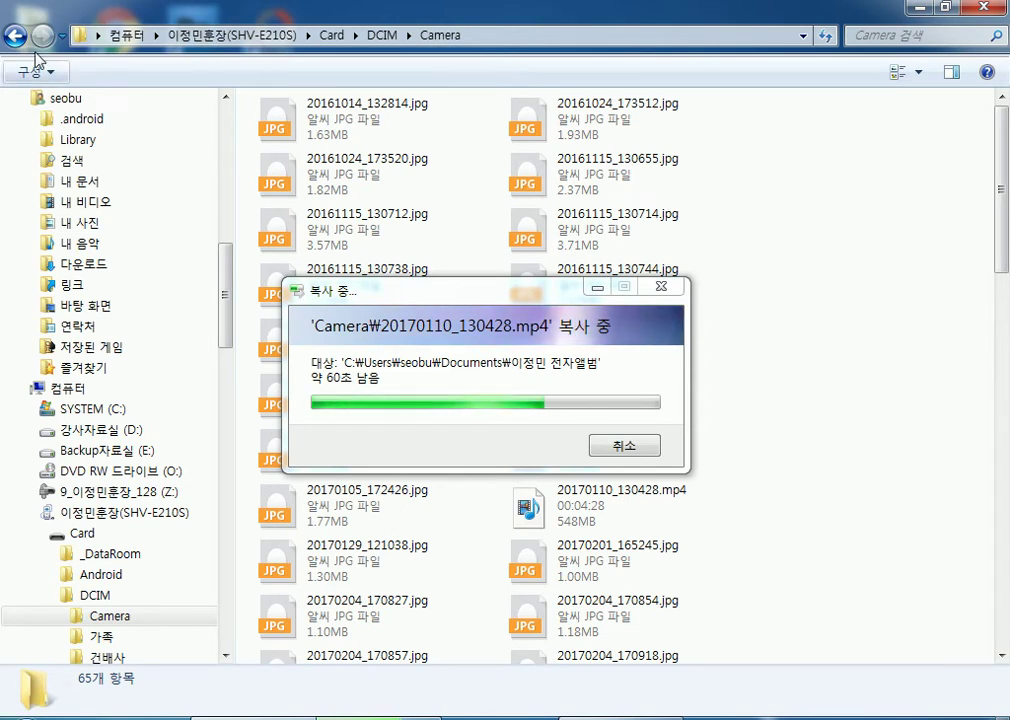
pyautogui.press('BackSpace')
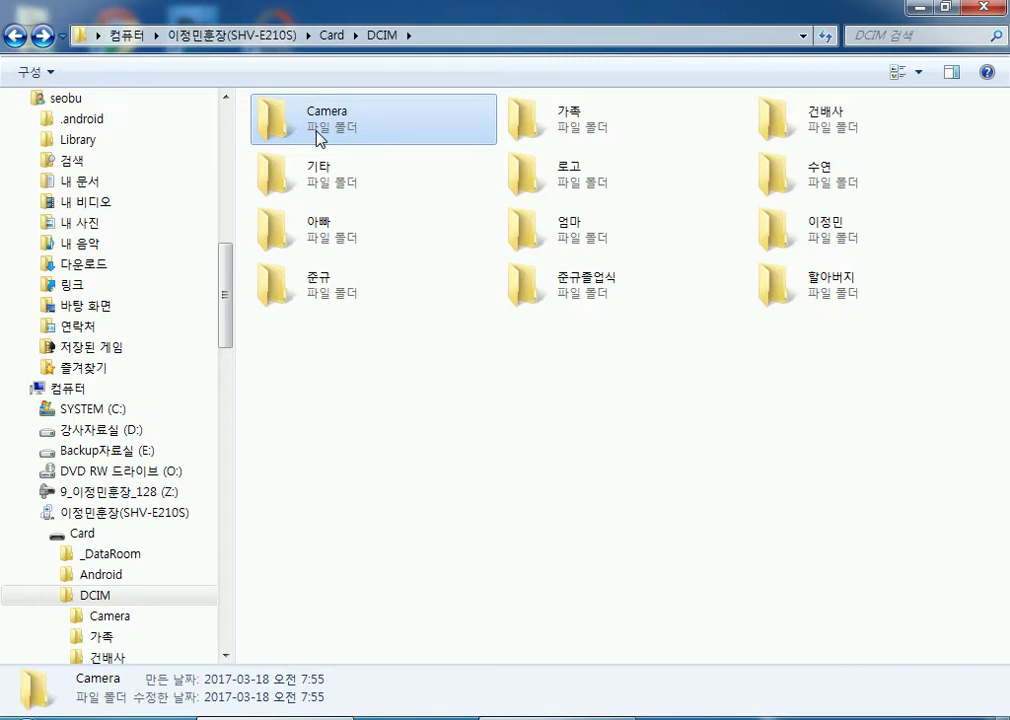
# Step: Check the 건배사 folder's pictures and copy that folder into the e-album folder
pyautogui.scroll(5, 225, 270)
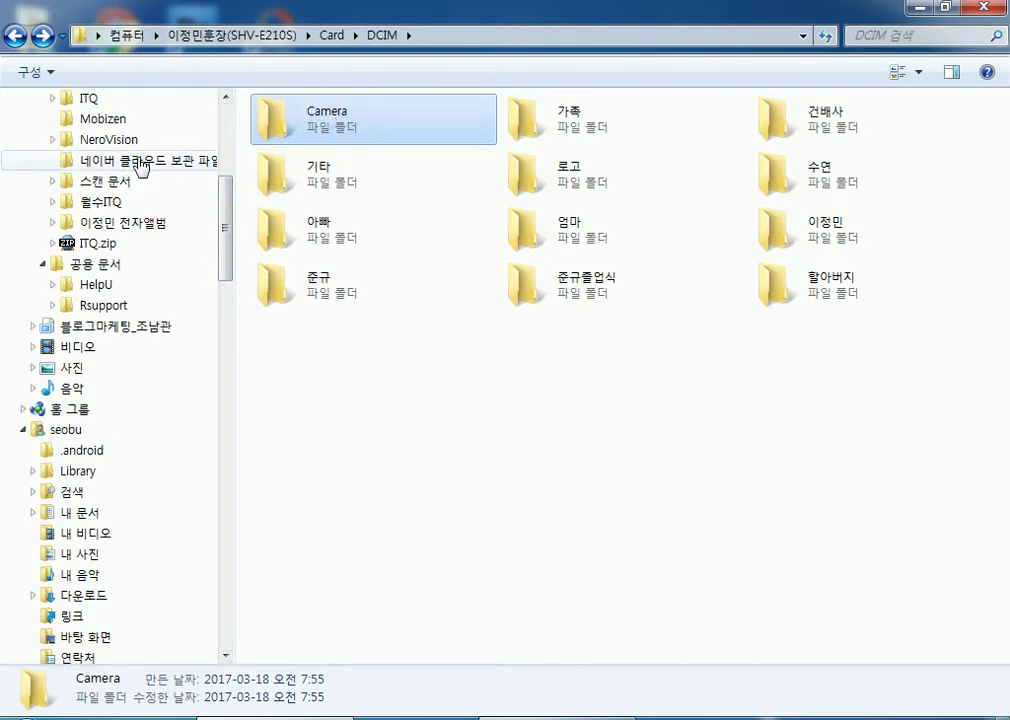
pyautogui.moveTo(225, 203); pyautogui.dragTo(229, 160)
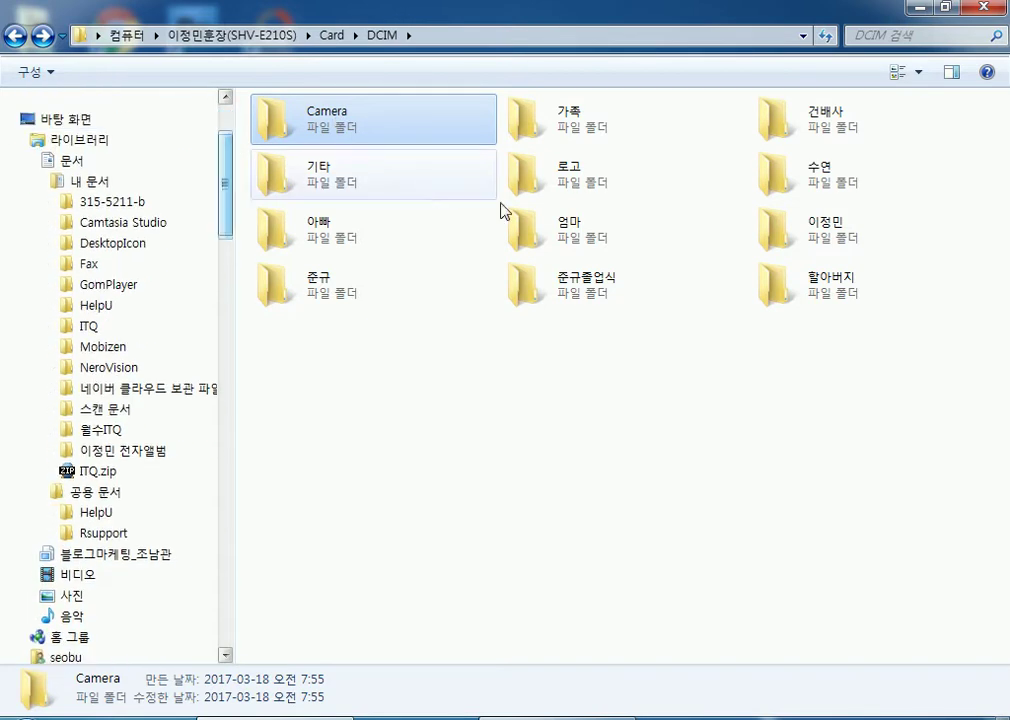
pyautogui.doubleClick(826, 136)
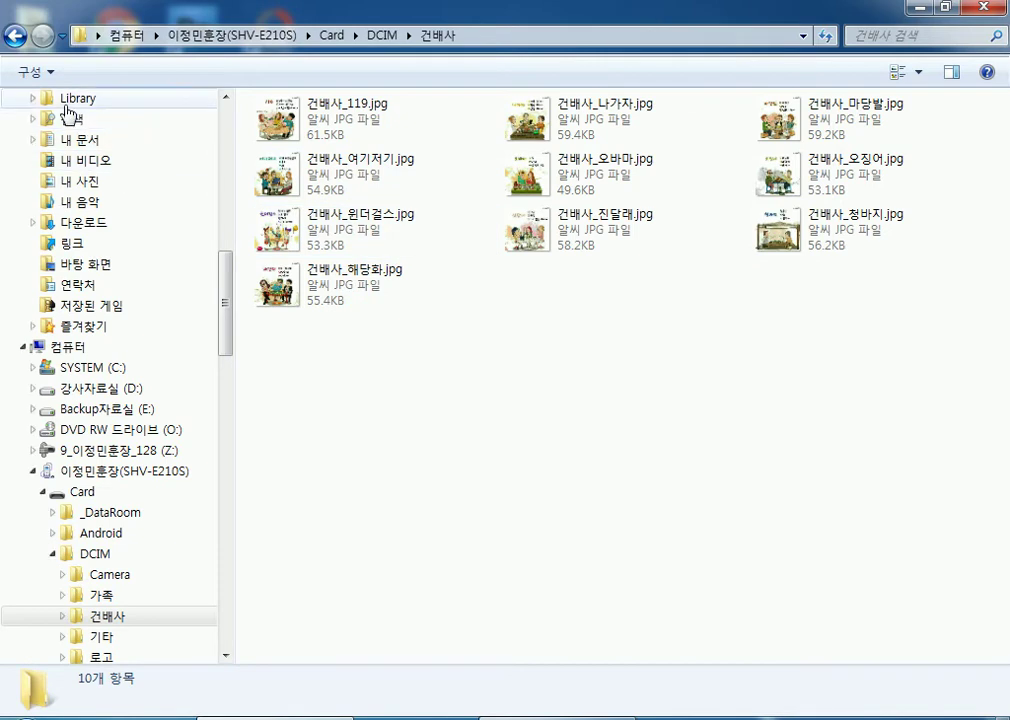
pyautogui.click(14, 36)
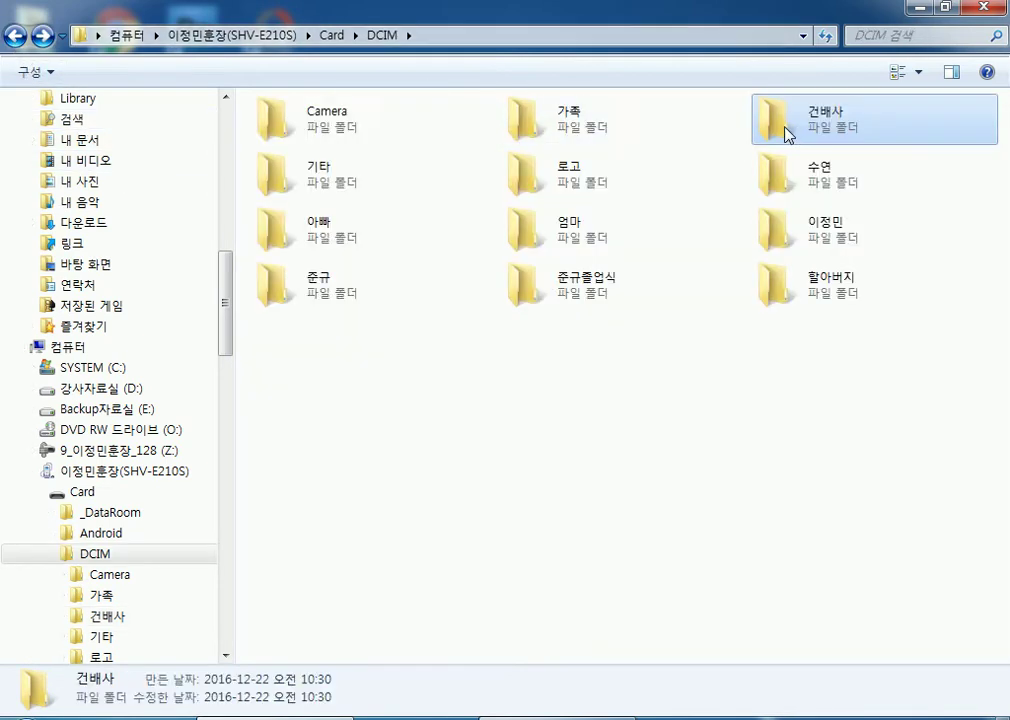
pyautogui.moveTo(220, 287); pyautogui.dragTo(235, 183)
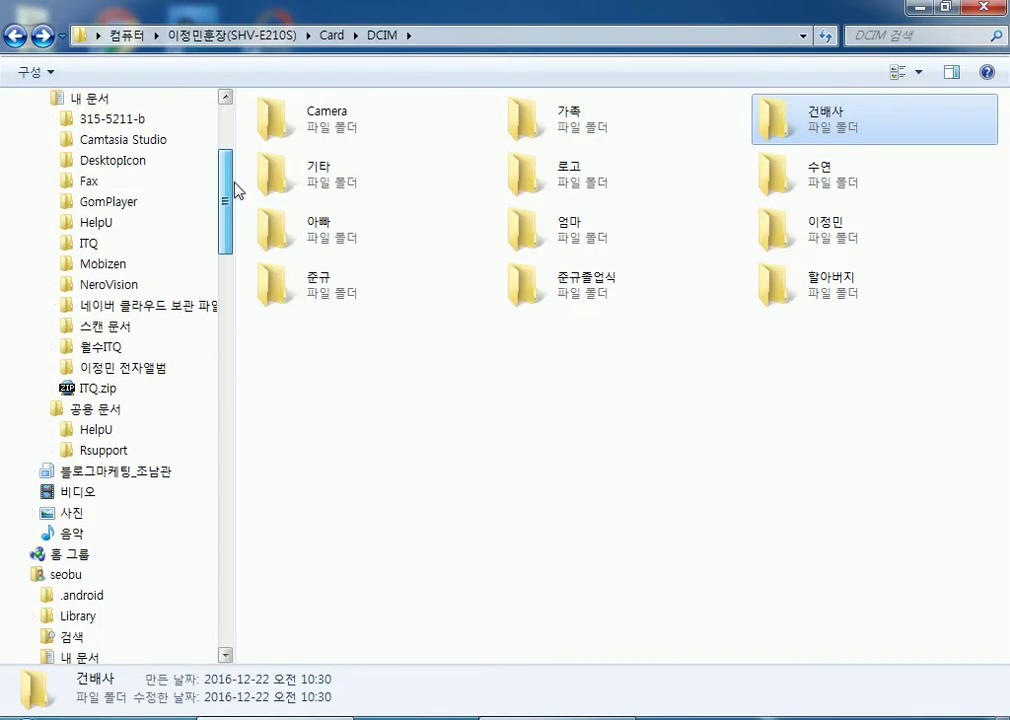
pyautogui.moveTo(815, 125); pyautogui.dragTo(287, 339)
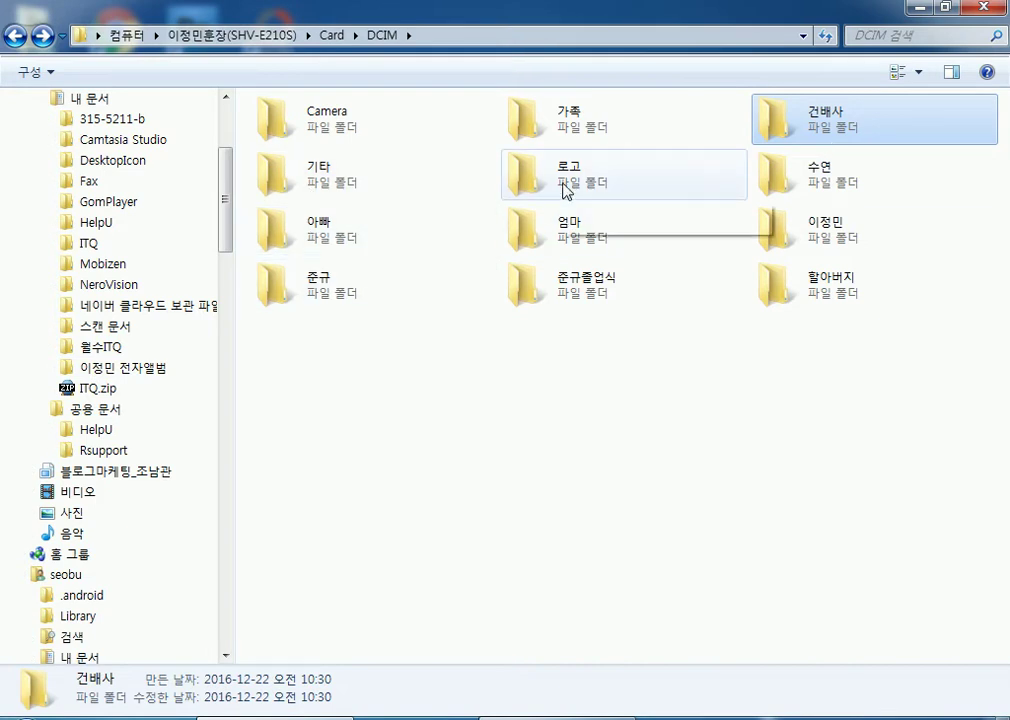
# Step: Look inside the 아빠 folder, then copy the 로고 folder into the e-album folder and open it
pyautogui.doubleClick(331, 248)
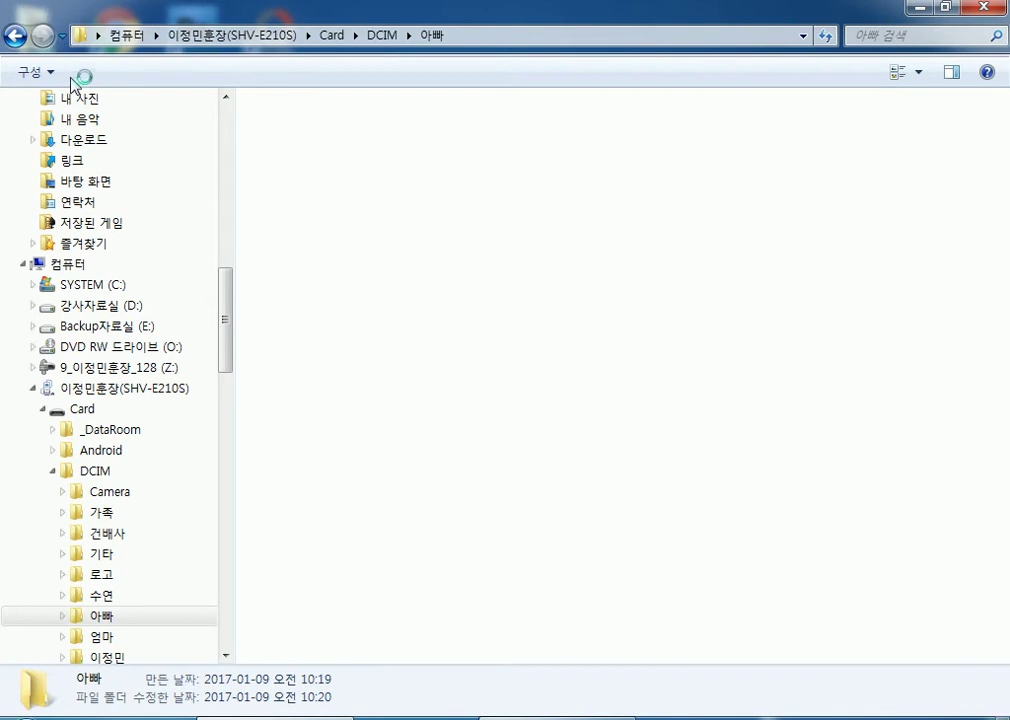
pyautogui.click(13, 38)
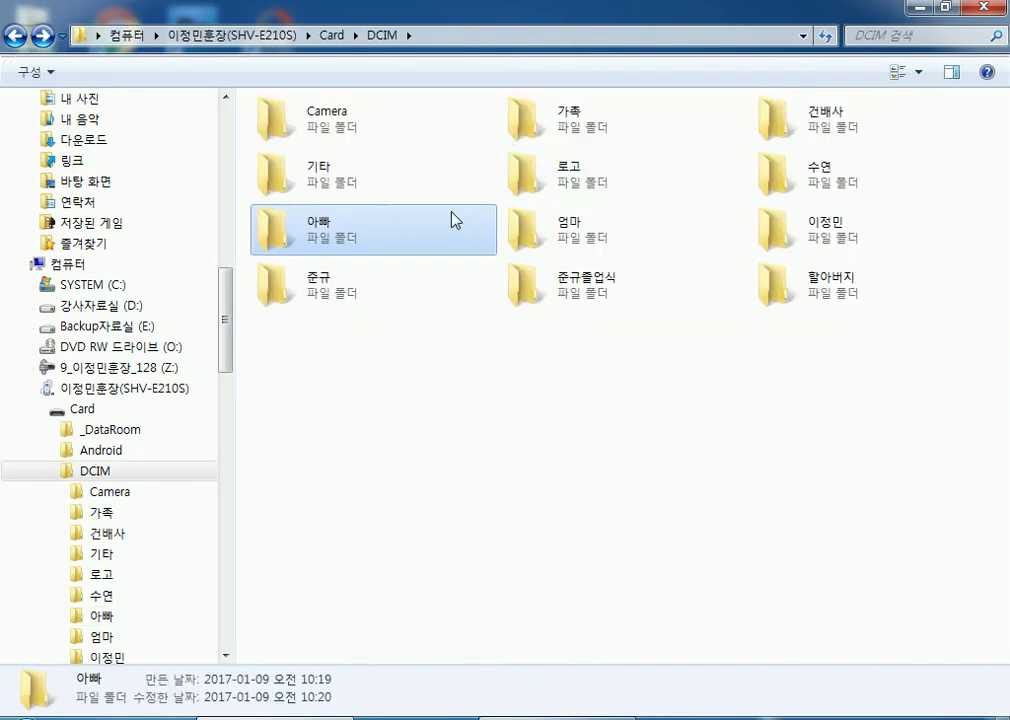
pyautogui.moveTo(225, 302); pyautogui.dragTo(229, 188)
pyautogui.moveTo(568, 174); pyautogui.dragTo(163, 330)
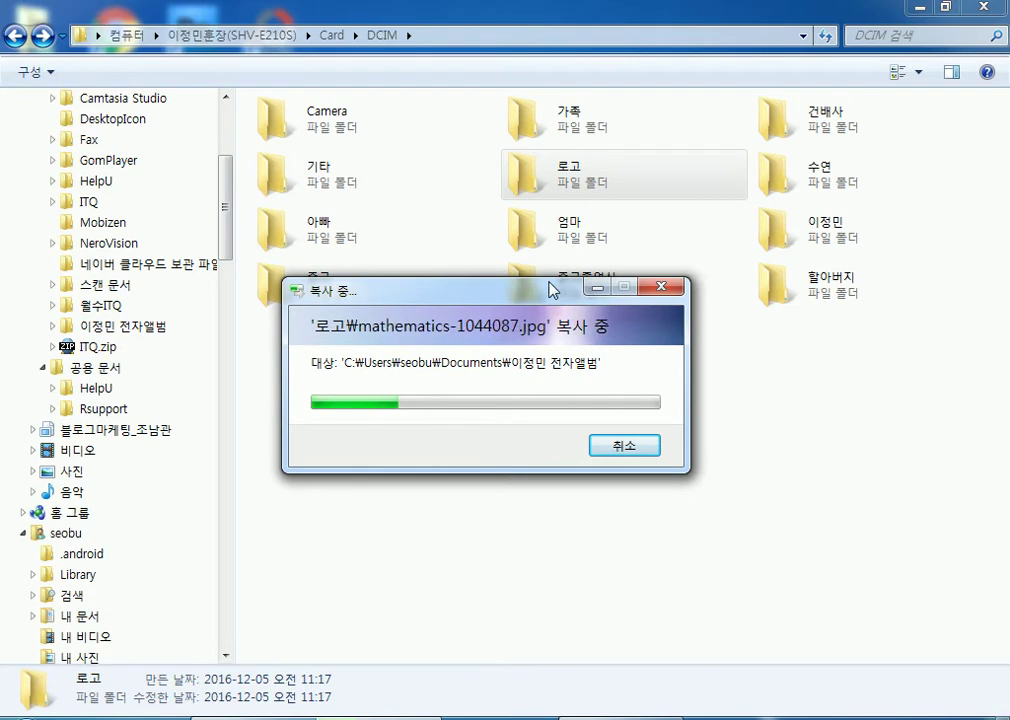
pyautogui.click(87, 325)
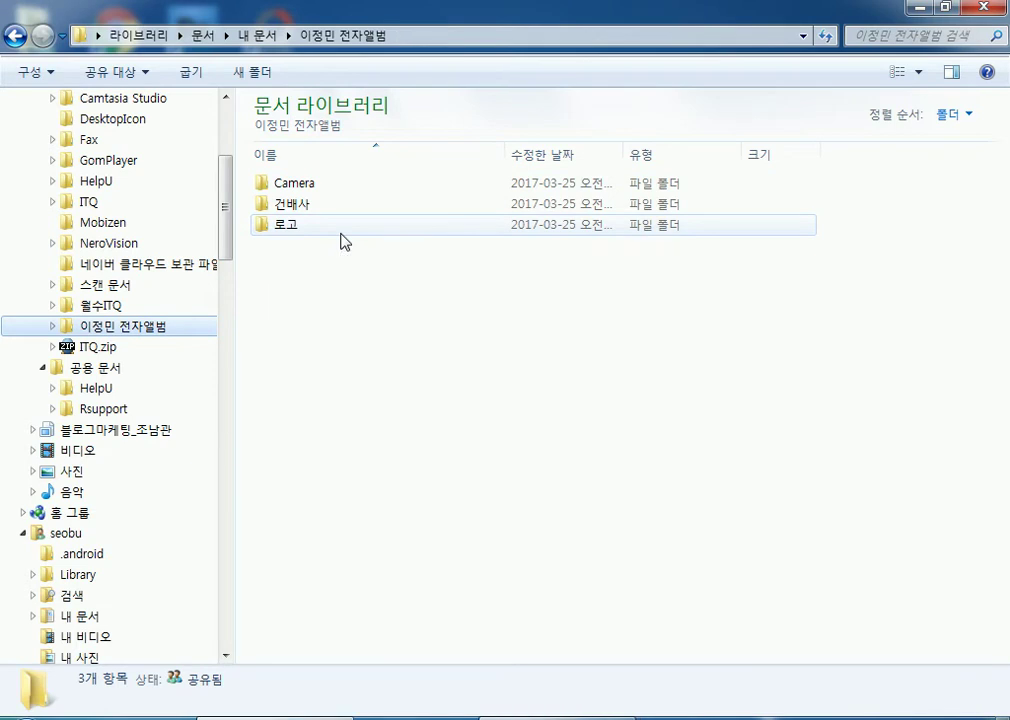
pyautogui.moveTo(355, 279); pyautogui.dragTo(282, 172)
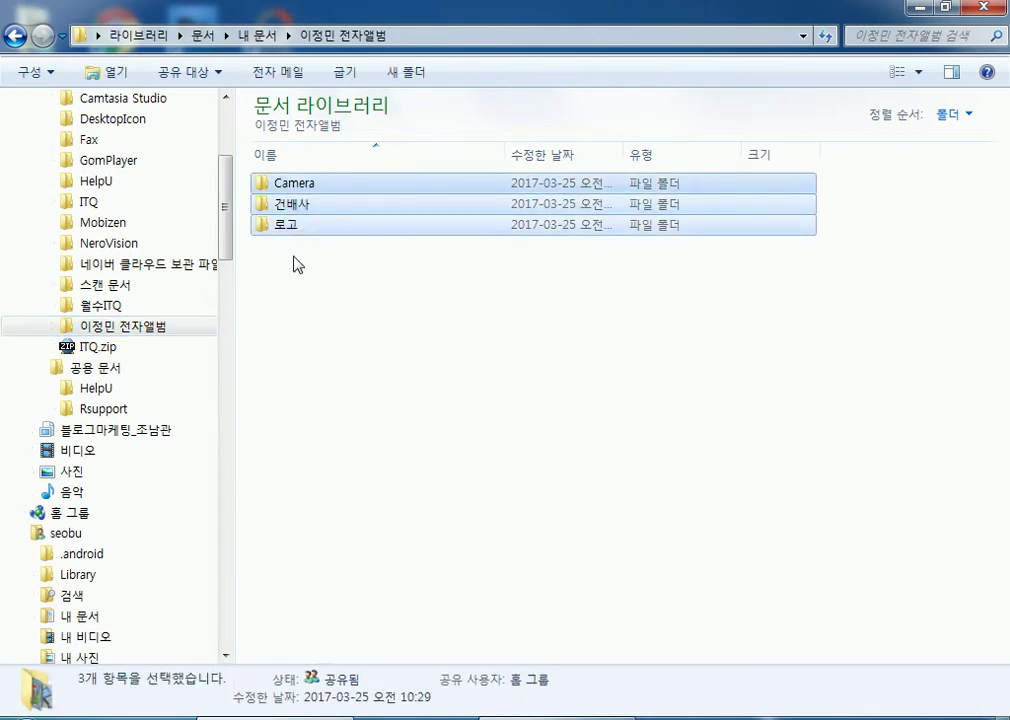
pyautogui.click(295, 264)
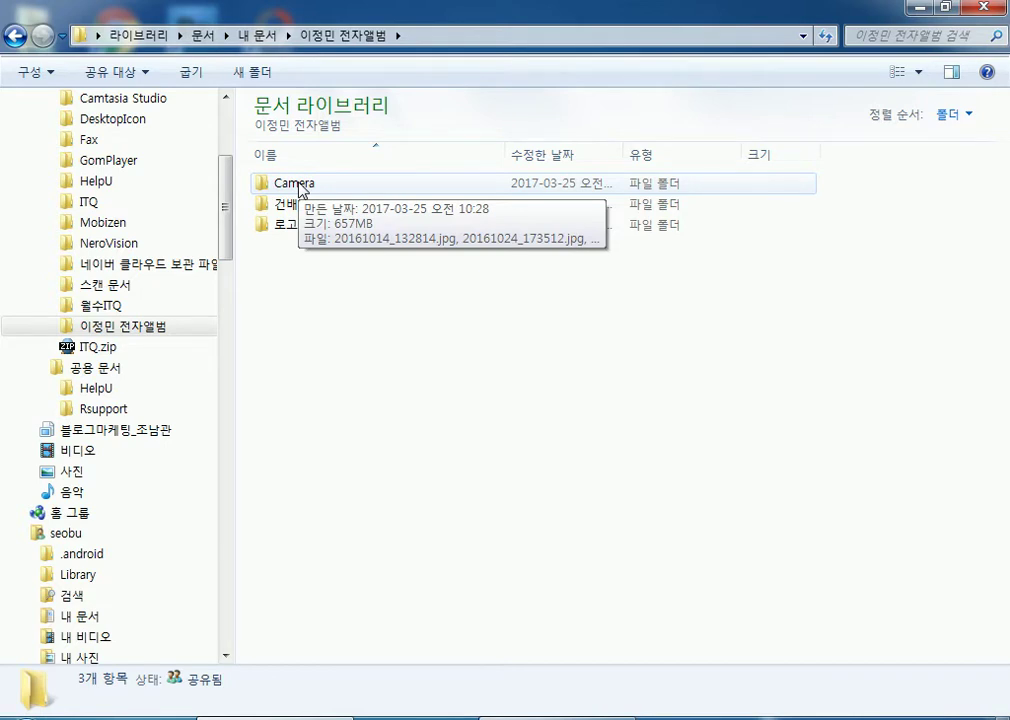
pyautogui.scroll(-5, 300, 190)
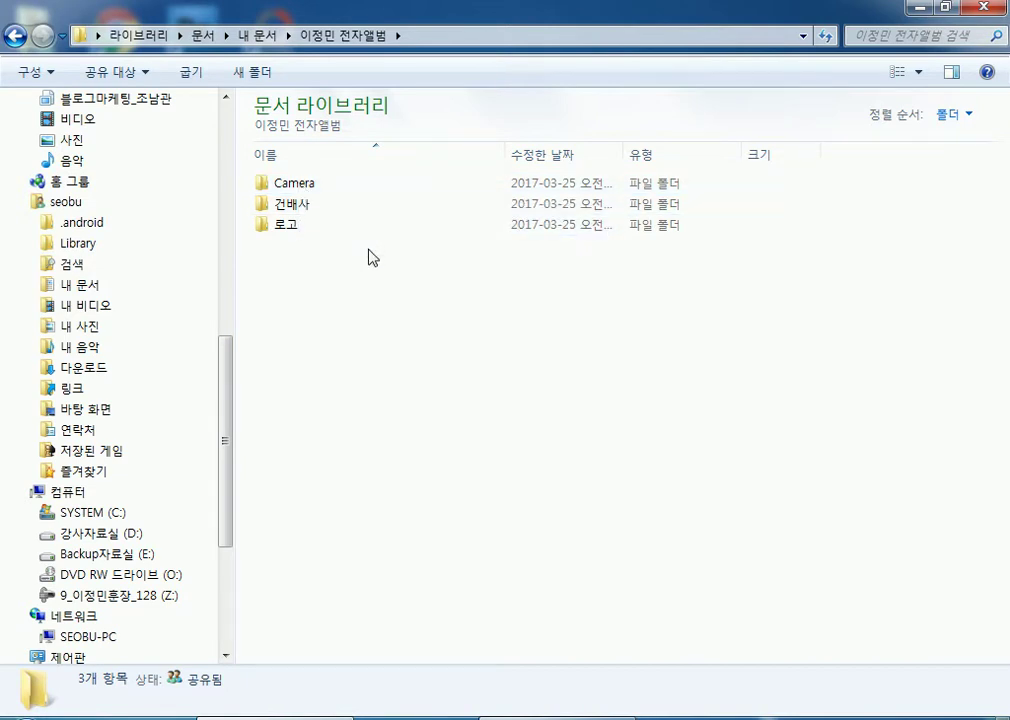
# Step: Show the copied Camera folder as large thumbnails and delete the four 20170103 close-up photos
pyautogui.doubleClick(312, 186)
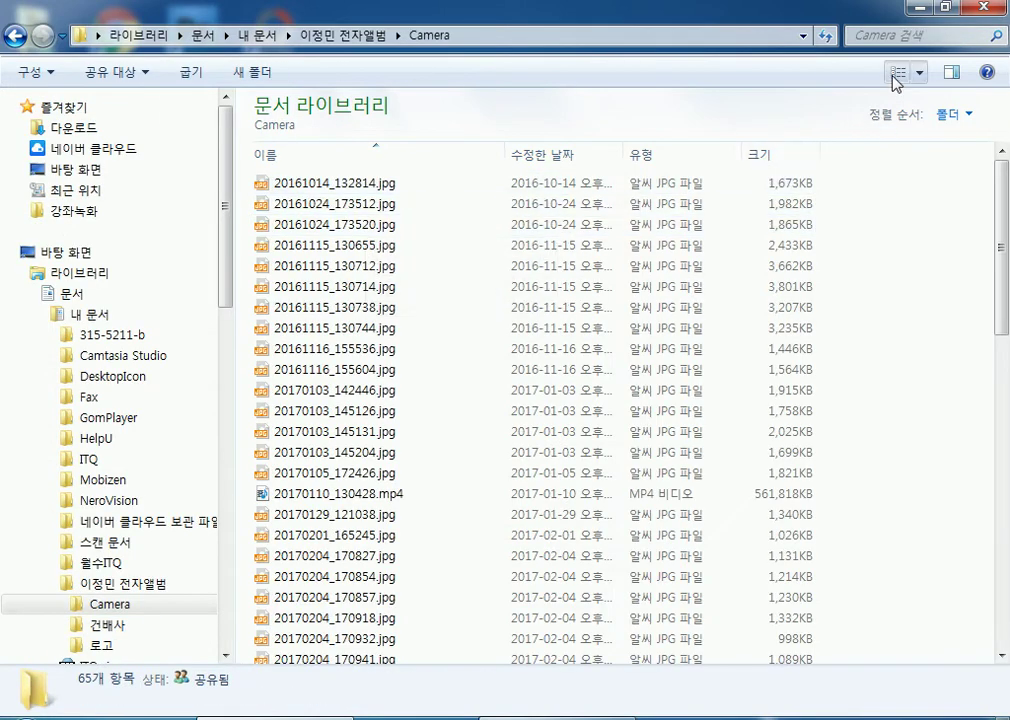
pyautogui.click(896, 73)
pyautogui.click(896, 73)
pyautogui.click(896, 73)
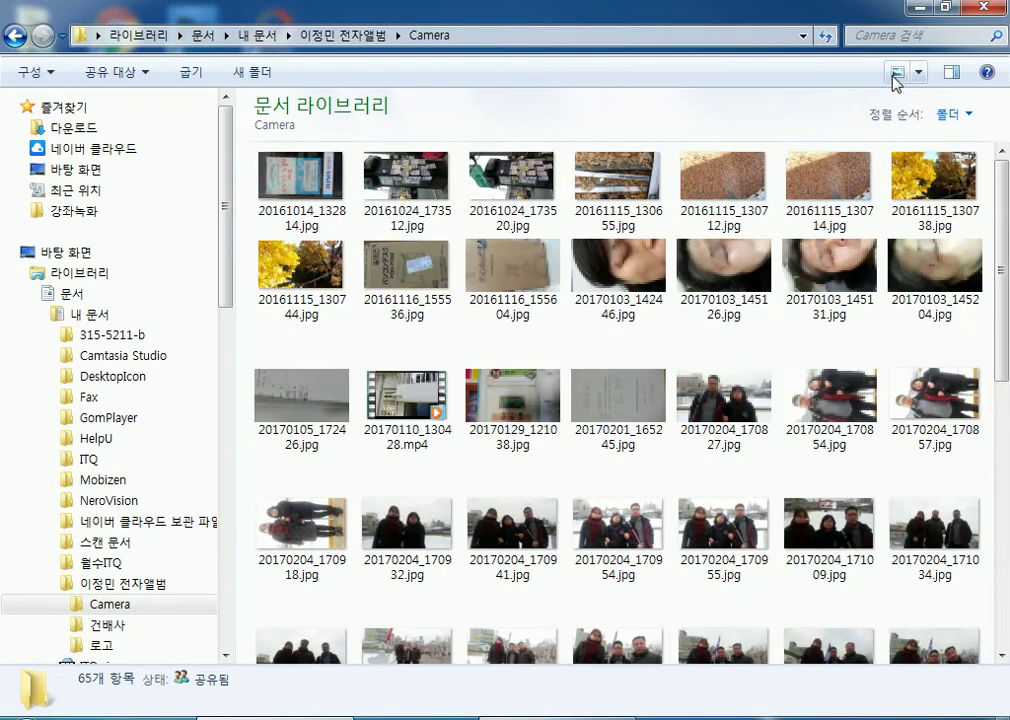
pyautogui.click(617, 268)
pyautogui.keyDown('shift'); pyautogui.click(925, 285); pyautogui.keyUp('shift')
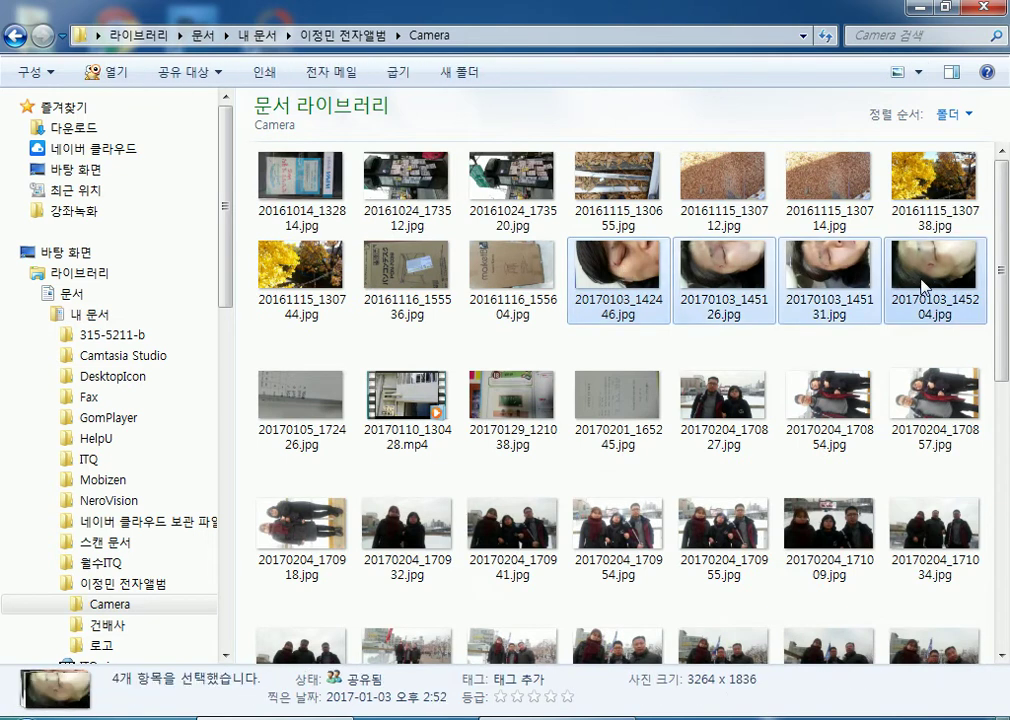
pyautogui.press('Delete')
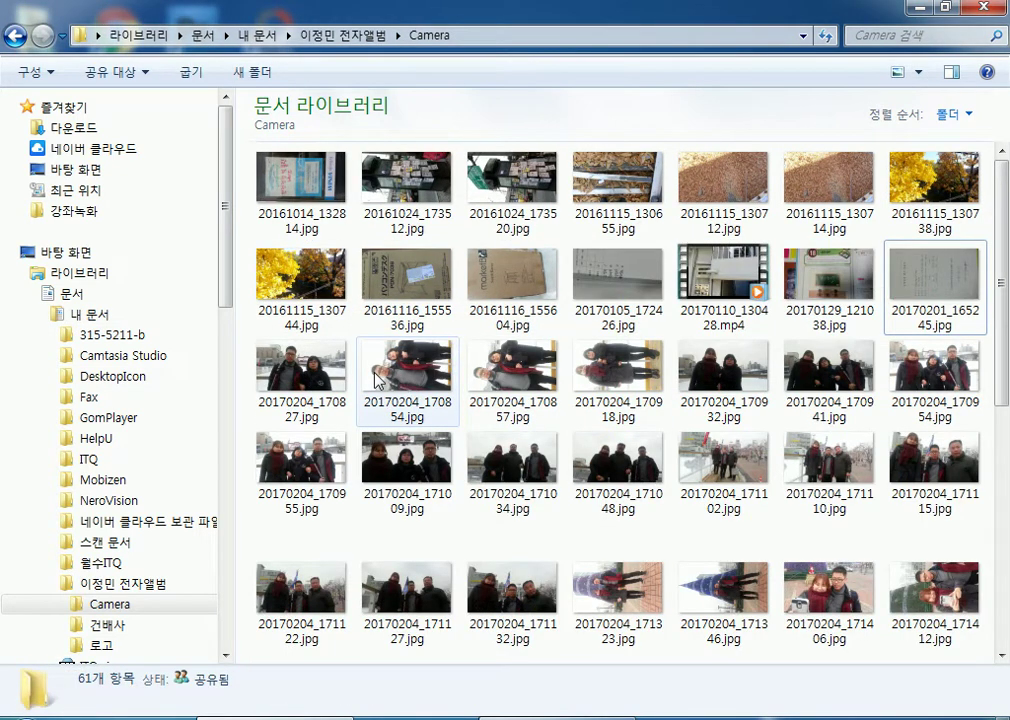
# Step: Delete the 16 group photos from 20170204_170854 through 20170204_171132
pyautogui.click(390, 372)
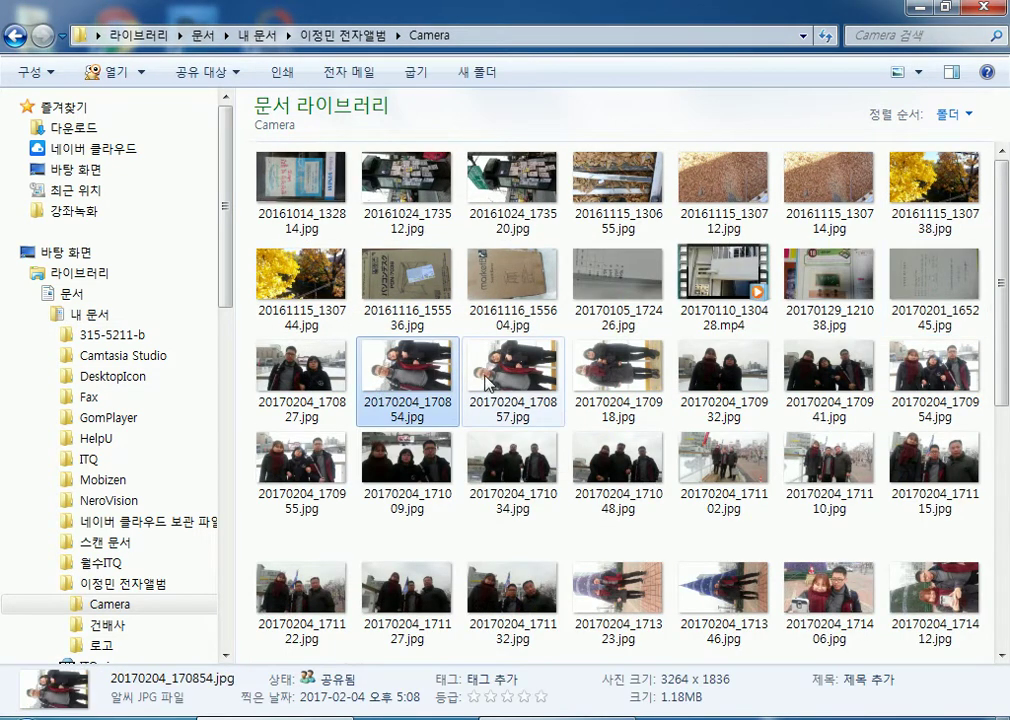
pyautogui.keyDown('ctrl'); pyautogui.click(512, 368); pyautogui.keyUp('ctrl')
pyautogui.keyDown('ctrl'); pyautogui.click(617, 368); pyautogui.keyUp('ctrl')
pyautogui.keyDown('ctrl'); pyautogui.click(723, 368); pyautogui.keyUp('ctrl')
pyautogui.keyDown('ctrl'); pyautogui.click(822, 370); pyautogui.keyUp('ctrl')
pyautogui.keyDown('ctrl'); pyautogui.click(935, 375); pyautogui.keyUp('ctrl')
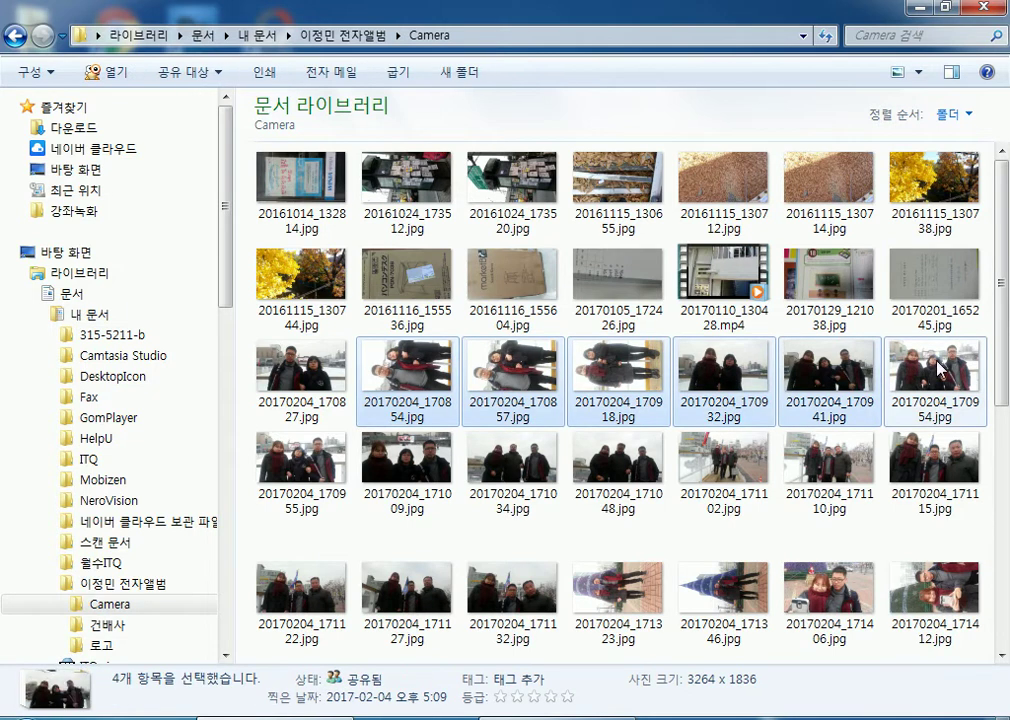
pyautogui.keyDown('ctrl'); pyautogui.click(300, 465); pyautogui.keyUp('ctrl')
pyautogui.keyDown('ctrl'); pyautogui.click(405, 465); pyautogui.keyUp('ctrl')
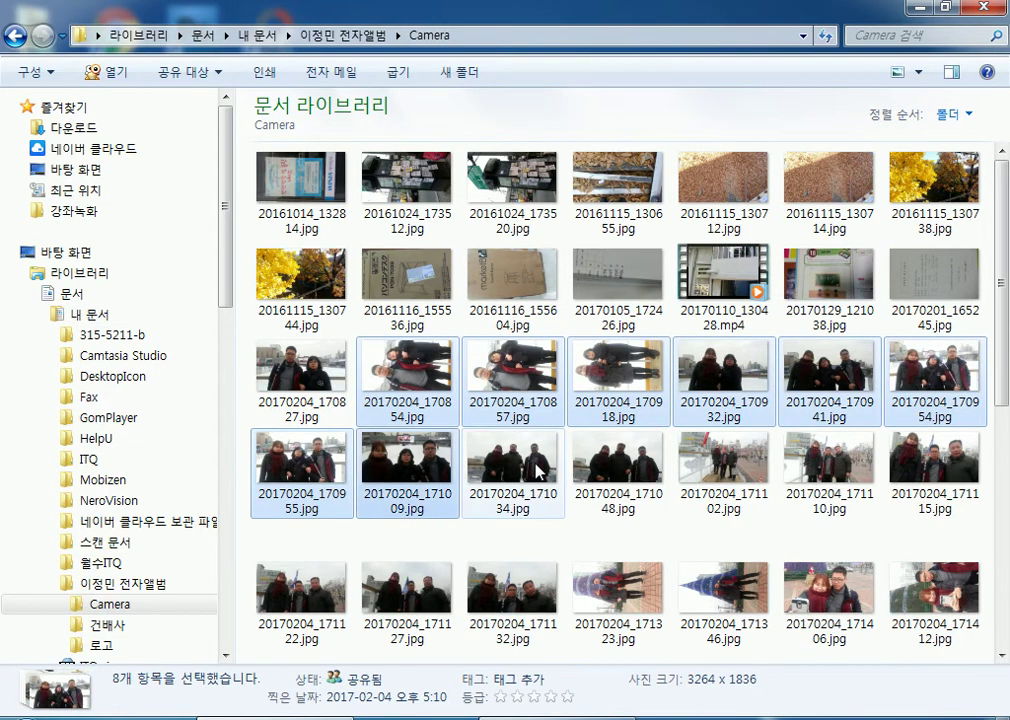
pyautogui.keyDown('ctrl'); pyautogui.click(540, 470); pyautogui.keyUp('ctrl')
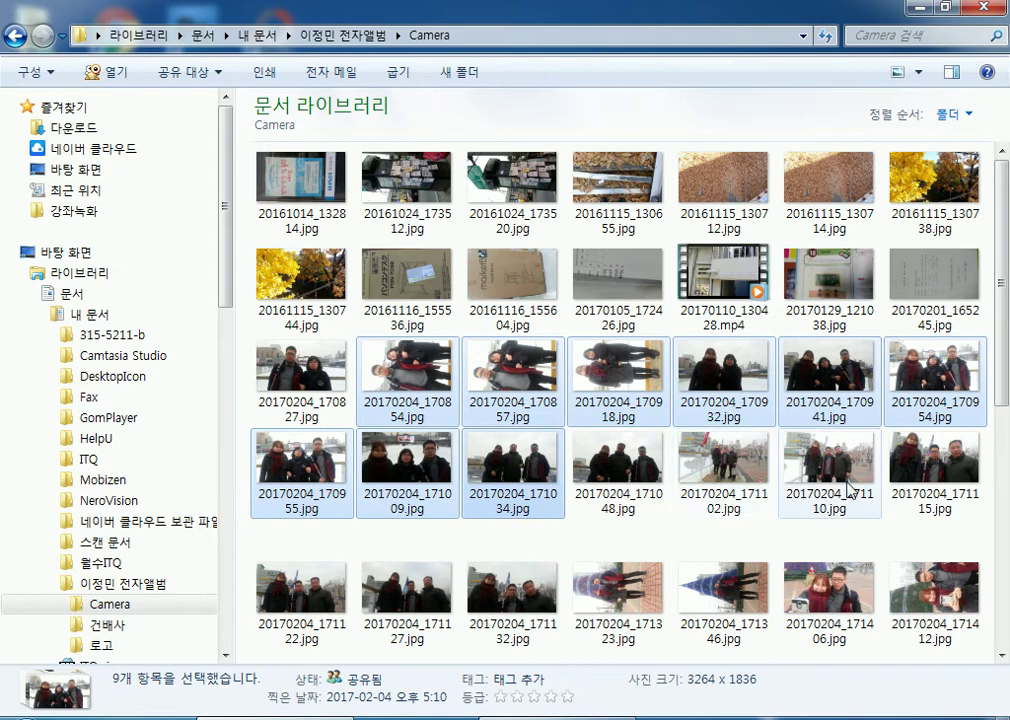
pyautogui.scroll(-4, 537, 597)
pyautogui.scroll(3, 541, 582)
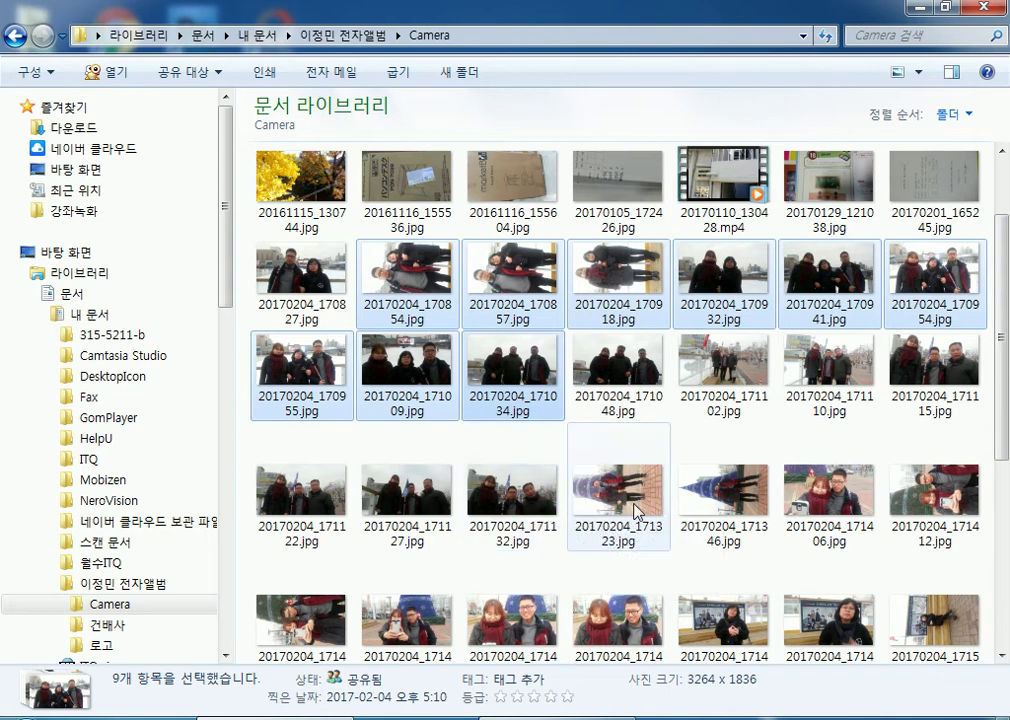
pyautogui.hotkey('shift', 'Down')
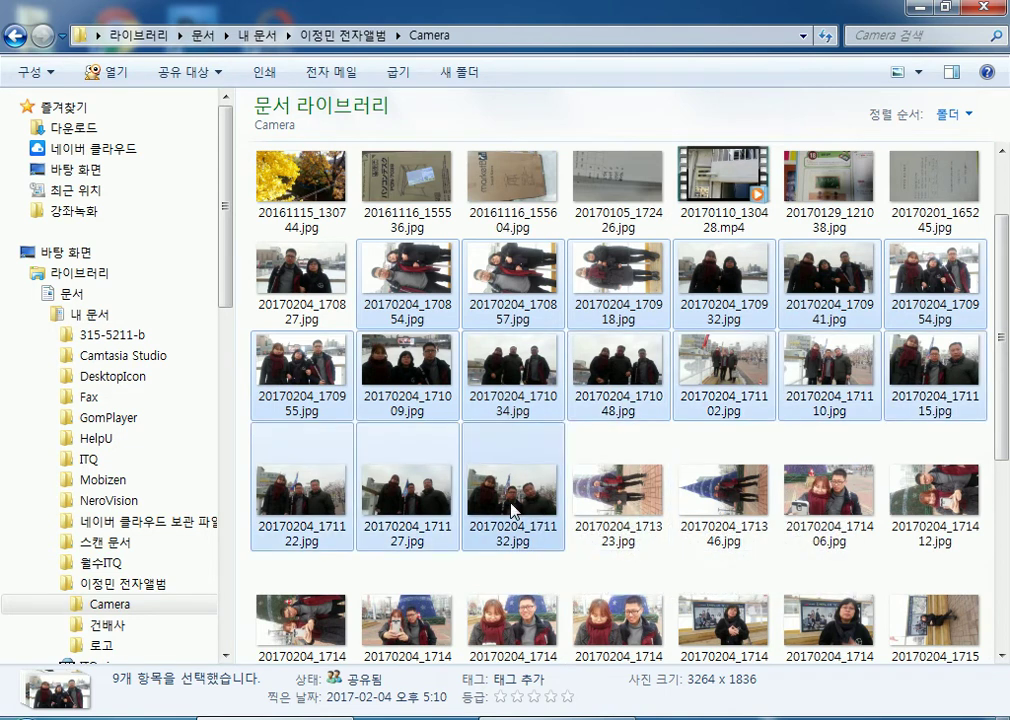
pyautogui.press('Delete')
pyautogui.press('Return')
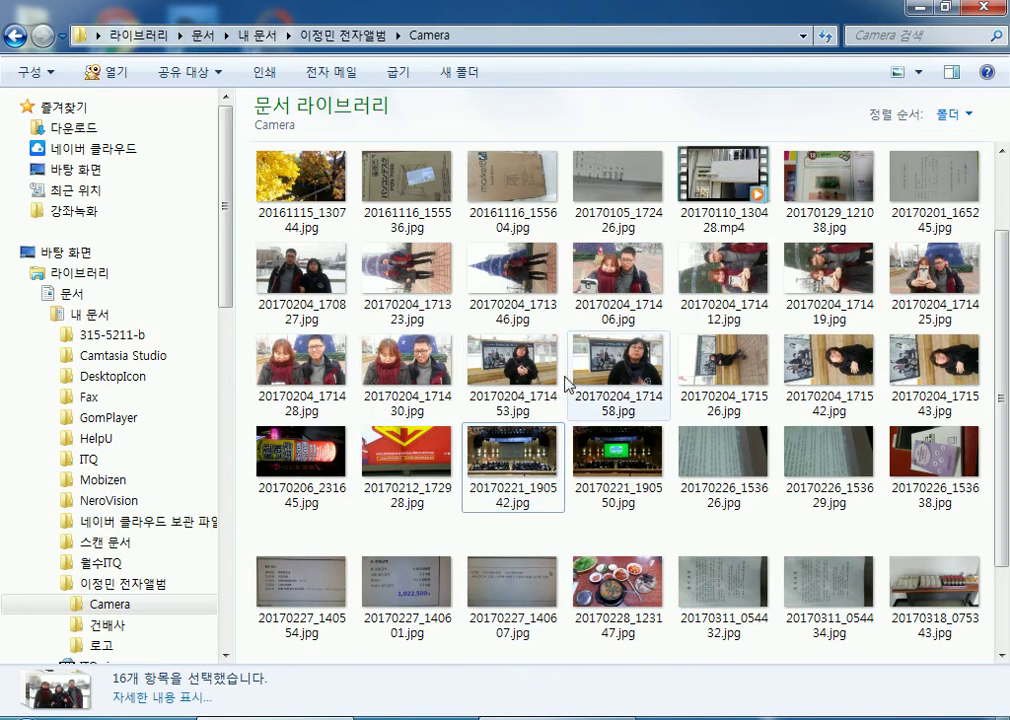
# Step: Delete photos 20170204_171453 through 171543, plus 20170204_170827
pyautogui.click(527, 375)
pyautogui.keyDown('shift'); pyautogui.click(906, 374); pyautogui.keyUp('shift')
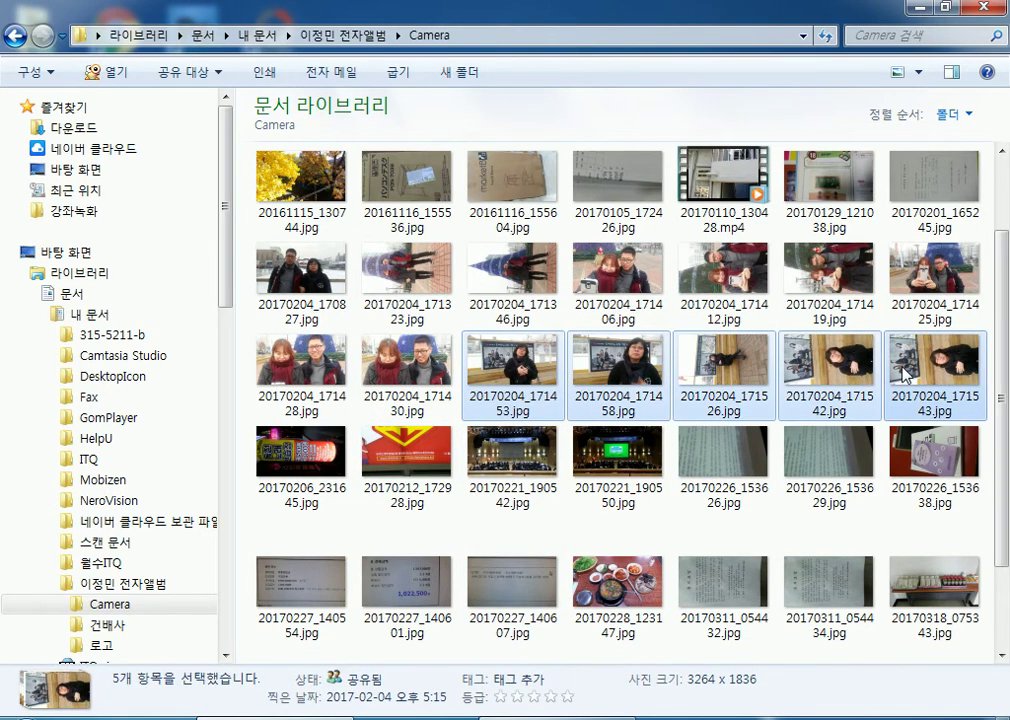
pyautogui.press('Delete')
pyautogui.press('Return')
pyautogui.click(305, 338)
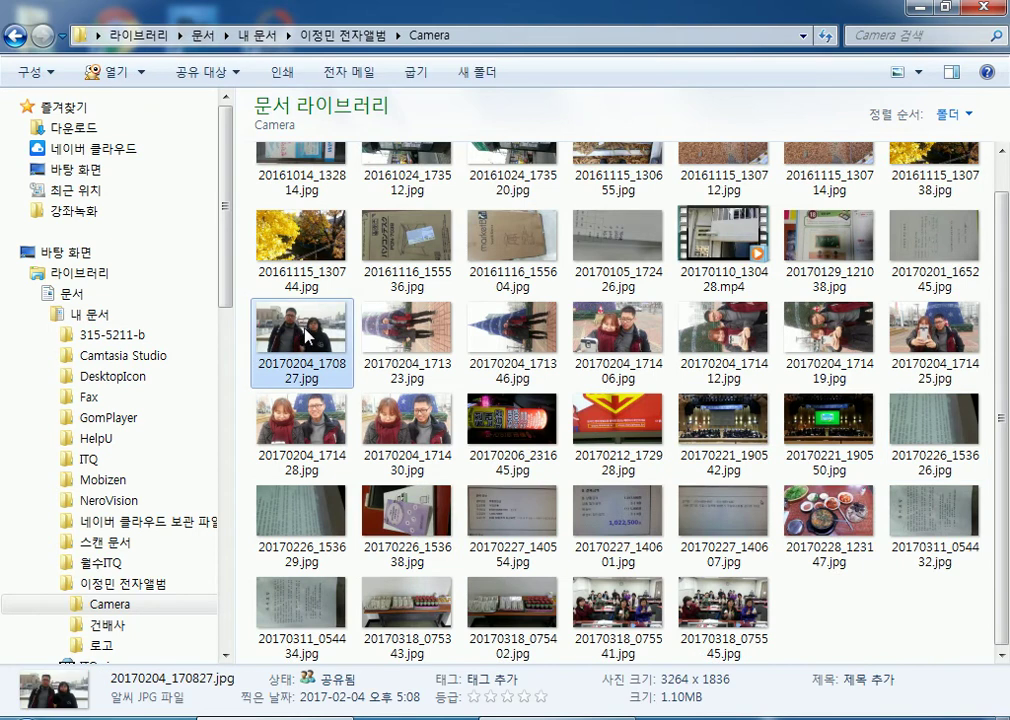
pyautogui.press('Delete')
pyautogui.press('Return')
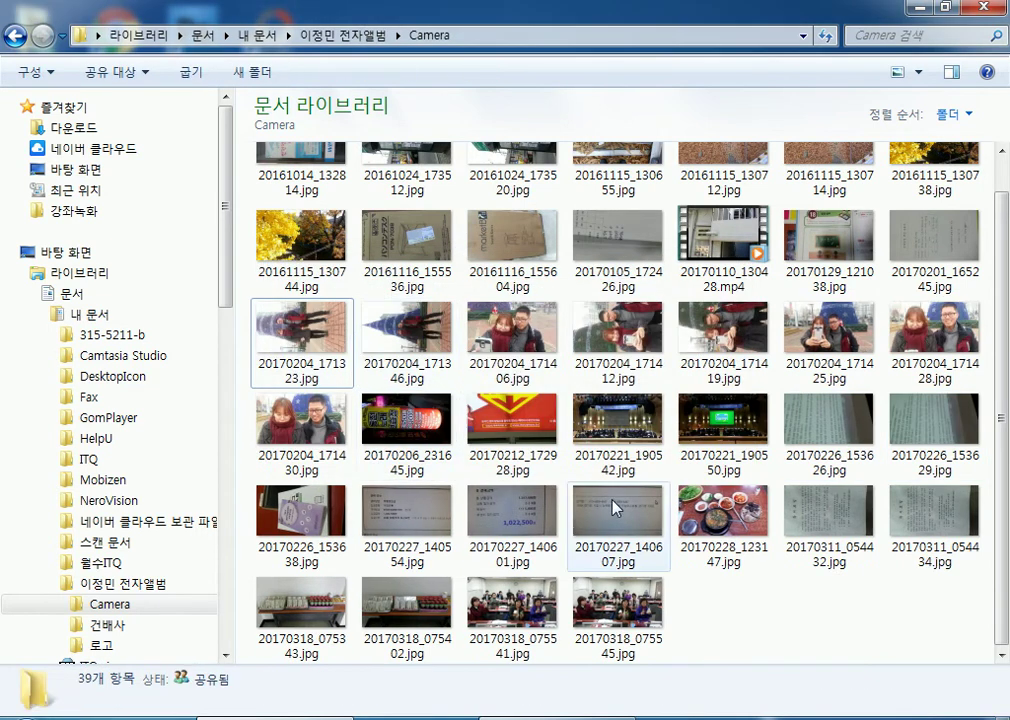
pyautogui.click(644, 606)
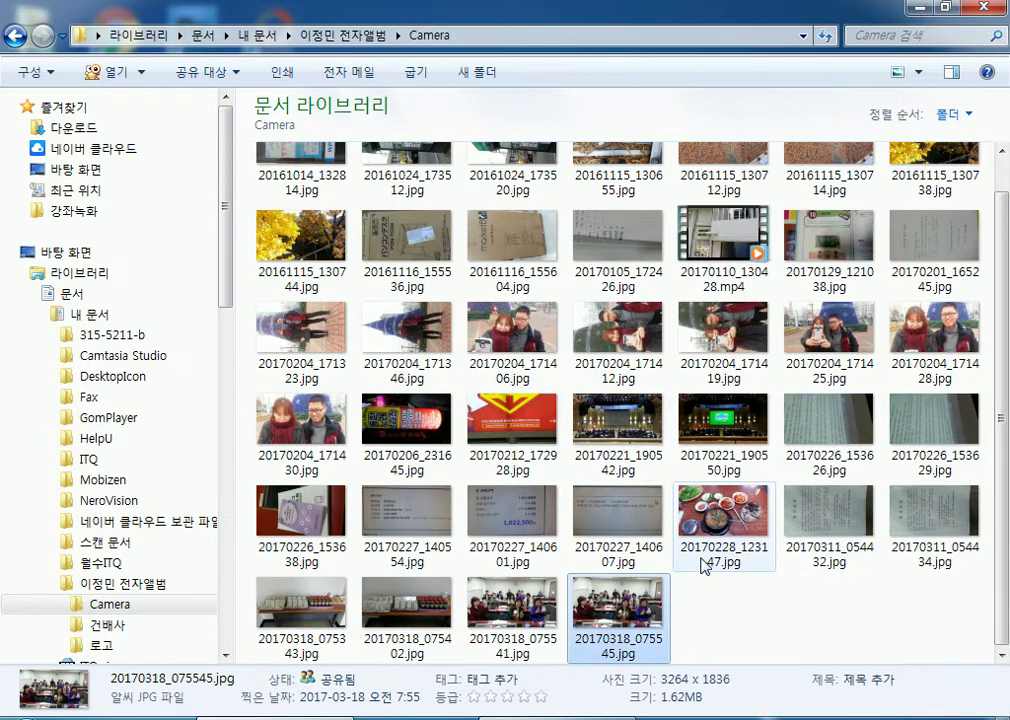
# Step: Switch to extra-large thumbnails and delete the blurry handwritten sheet photo
pyautogui.click(918, 72)
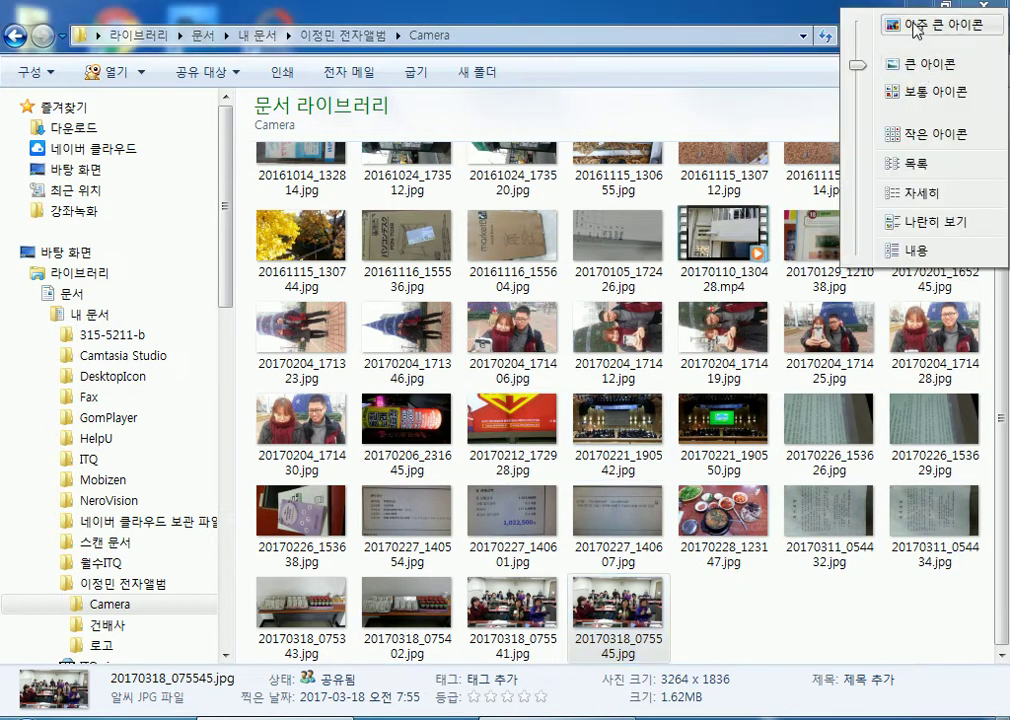
pyautogui.click(916, 30)
pyautogui.click(435, 345)
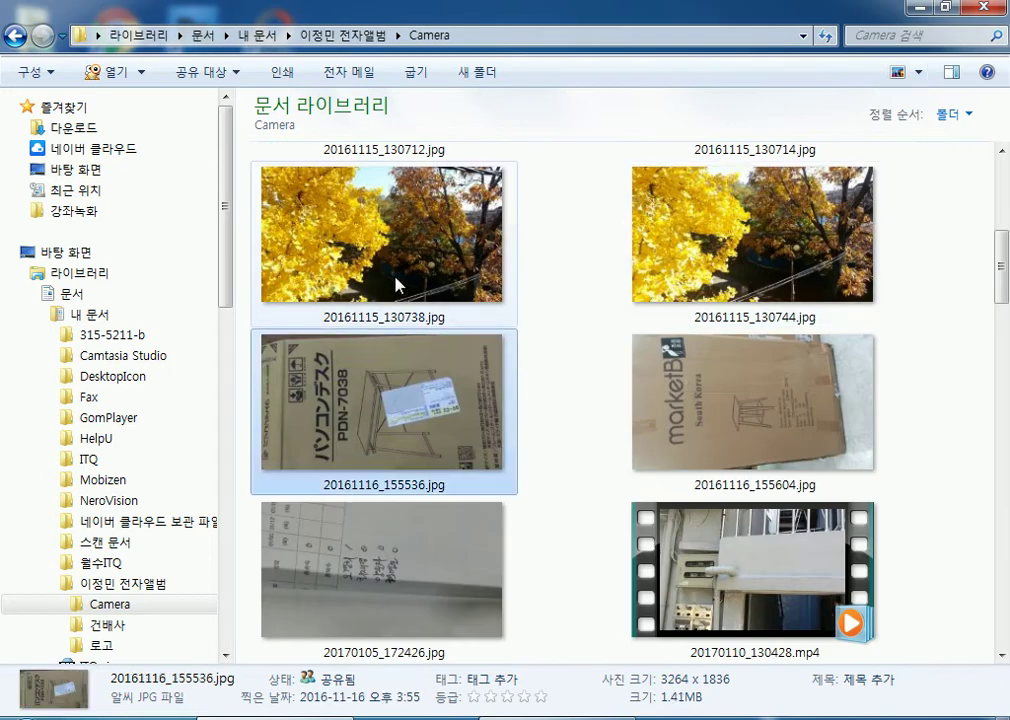
pyautogui.moveTo(334, 272)
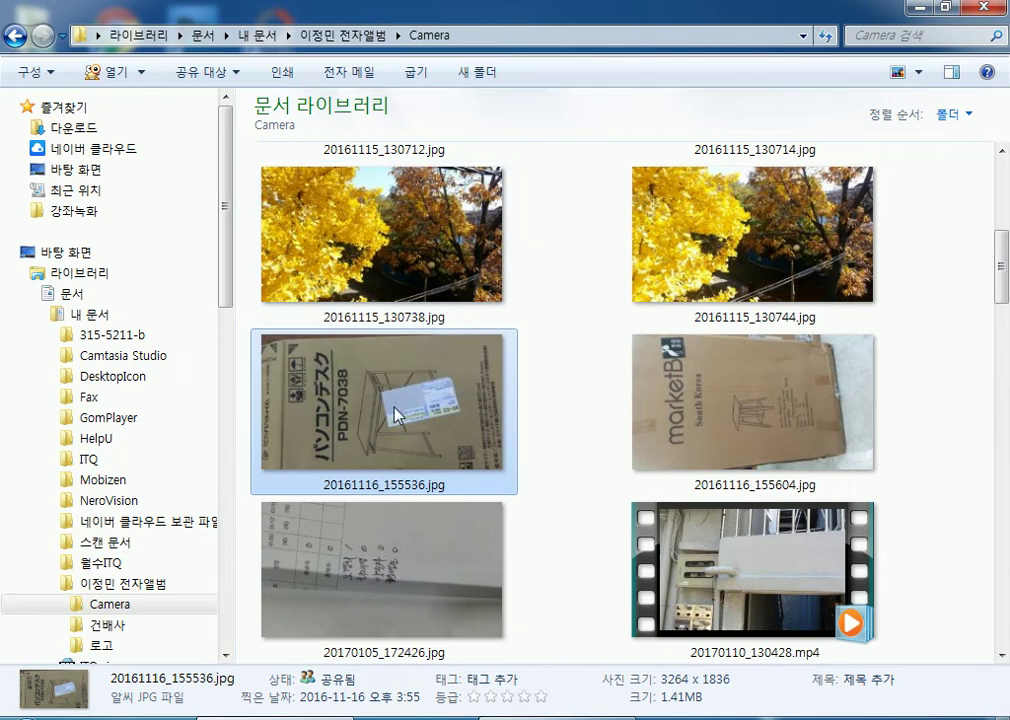
pyautogui.click(667, 412)
pyautogui.click(435, 420)
pyautogui.press('Right')
pyautogui.press('Left')
pyautogui.scroll(-3, 390, 418)
pyautogui.click(385, 262)
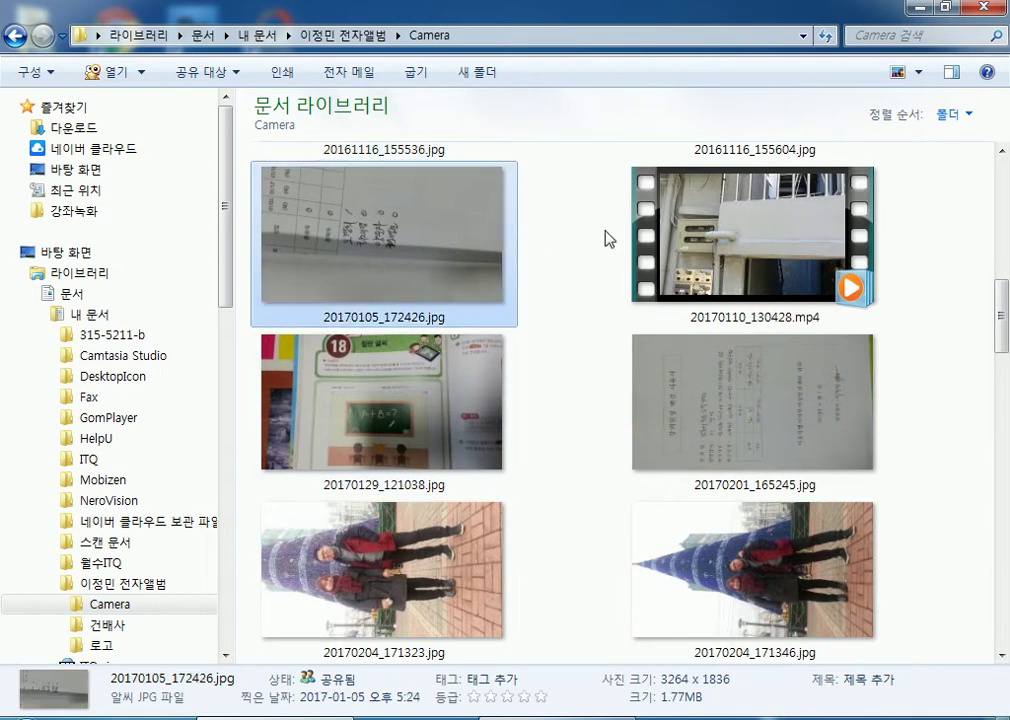
pyautogui.press('Delete')
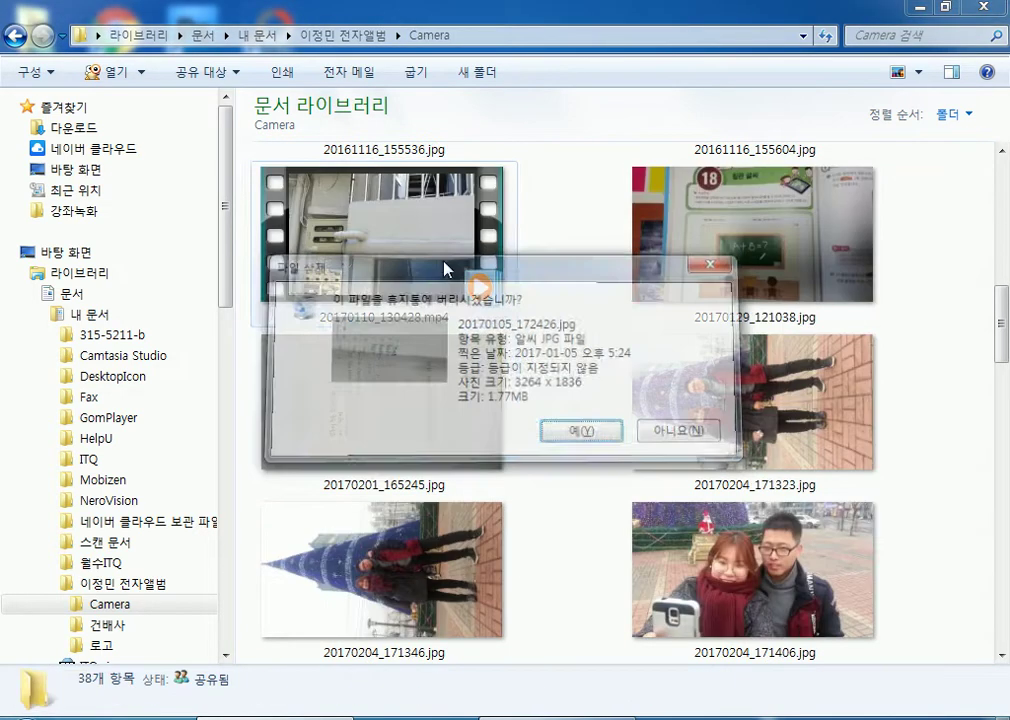
pyautogui.press('Return')
pyautogui.click(735, 418)
# Step: Review the 20170204 couple and selfie shots, the neon sign and the food table photos
pyautogui.scroll(-6, 735, 418)
pyautogui.click(754, 259)
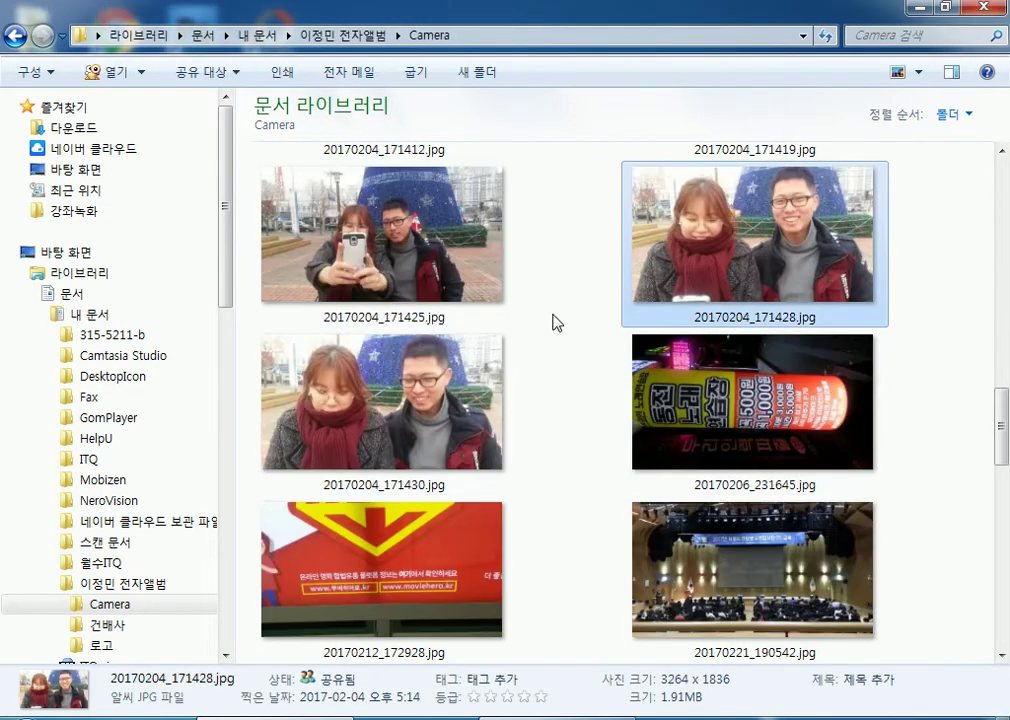
pyautogui.click(414, 263)
pyautogui.click(418, 402)
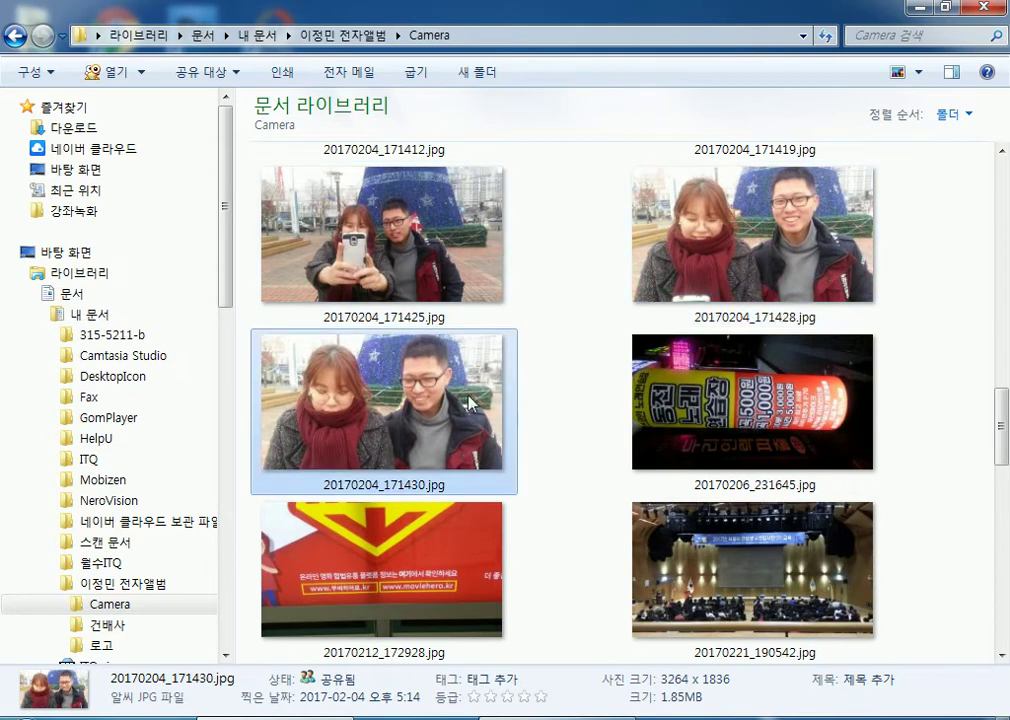
pyautogui.click(720, 432)
pyautogui.scroll(-9, 527, 449)
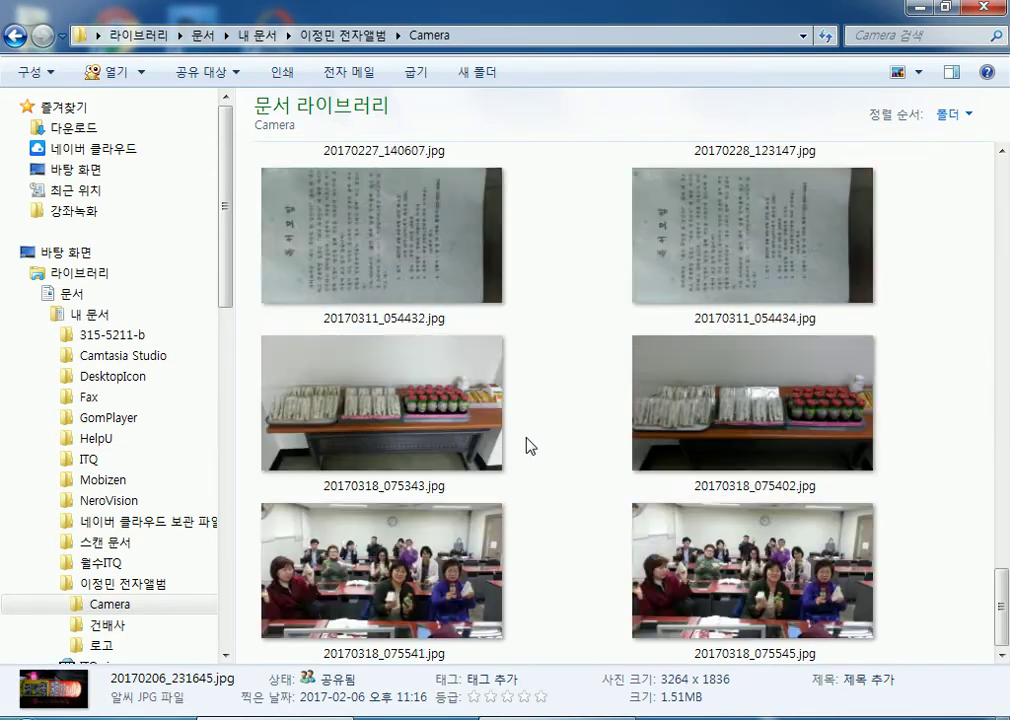
pyautogui.scroll(6, 530, 447)
pyautogui.scroll(-3, 597, 383)
pyautogui.click(720, 408)
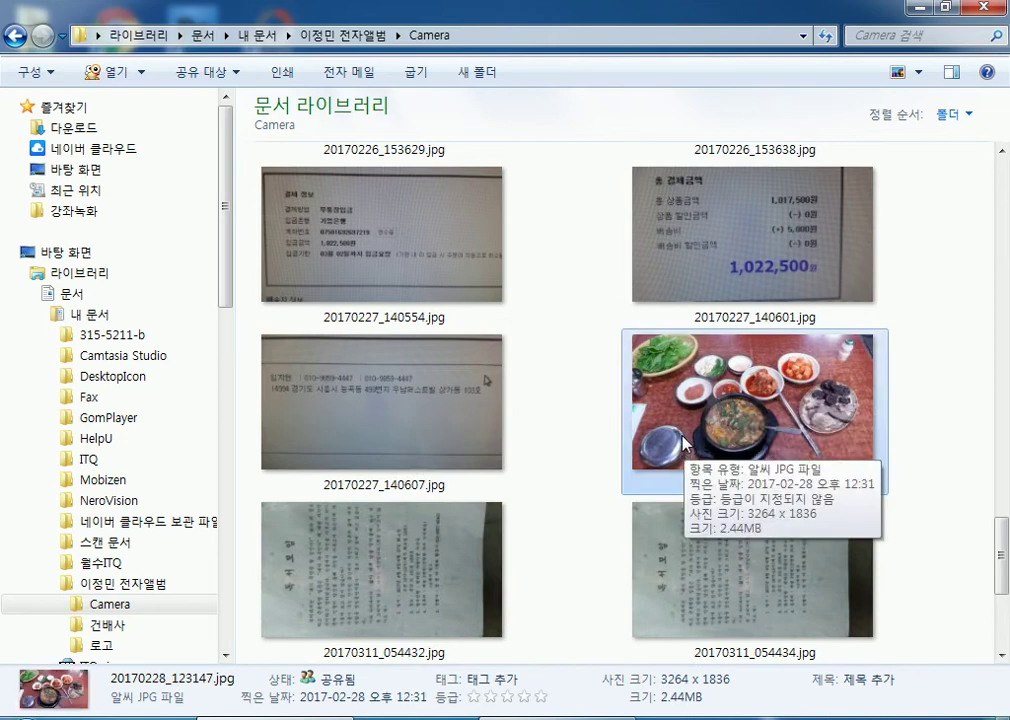
pyautogui.scroll(-3, 686, 444)
pyautogui.press('Down')
pyautogui.press('Down')
pyautogui.press('Down')
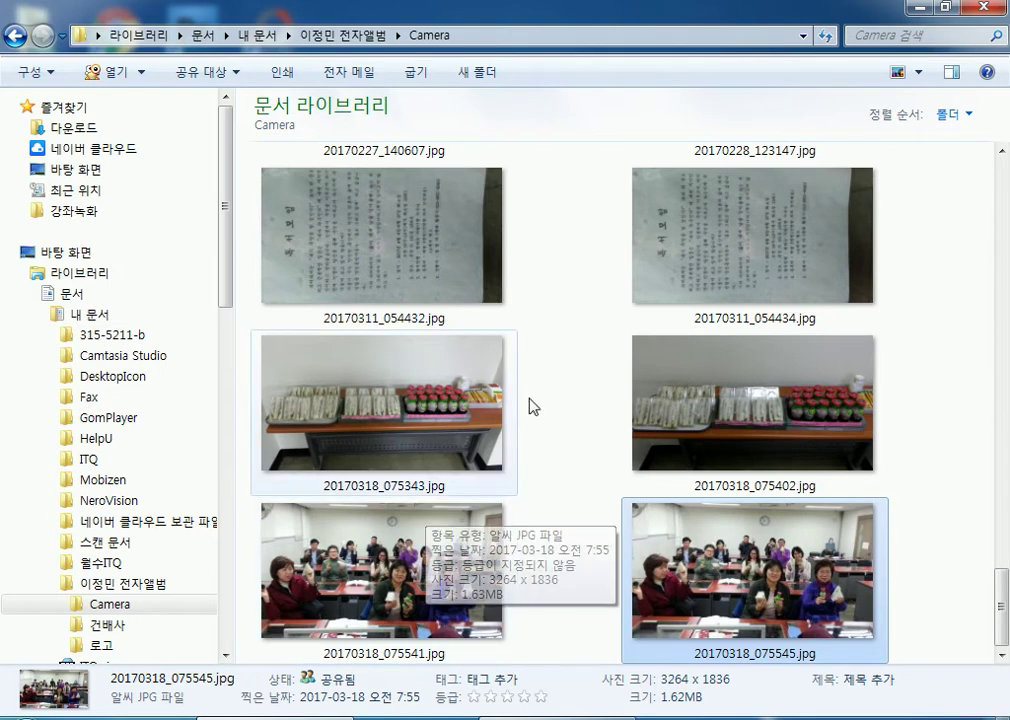
# Step: Delete five document photos: two printed pages, the address, payment info and order total
pyautogui.click(636, 280)
pyautogui.scroll(3, 697, 310)
pyautogui.keyDown('ctrl'); pyautogui.click(374, 534); pyautogui.keyUp('ctrl')
pyautogui.keyDown('ctrl'); pyautogui.click(397, 410); pyautogui.keyUp('ctrl')
pyautogui.keyDown('ctrl'); pyautogui.click(374, 224); pyautogui.keyUp('ctrl')
pyautogui.keyDown('ctrl'); pyautogui.click(680, 217); pyautogui.keyUp('ctrl')
pyautogui.press('Delete')
pyautogui.press('Return')
# Step: Delete the two book page photos and the purple booklet photo
pyautogui.scroll(3, 618, 300)
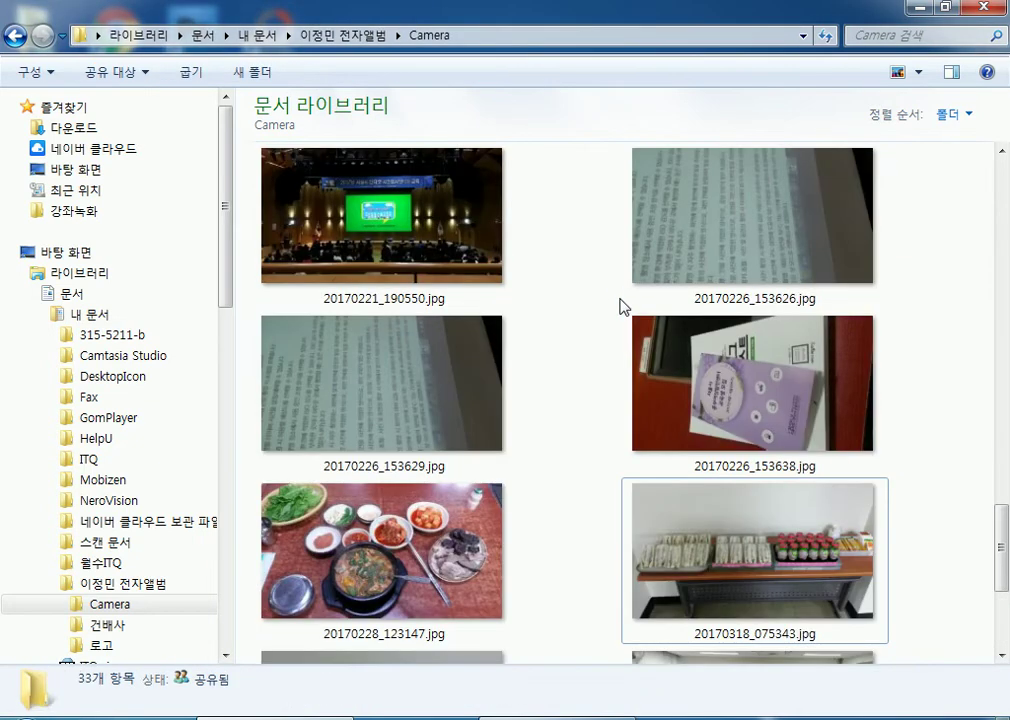
pyautogui.click(412, 388)
pyautogui.keyDown('ctrl'); pyautogui.click(756, 224); pyautogui.keyUp('ctrl')
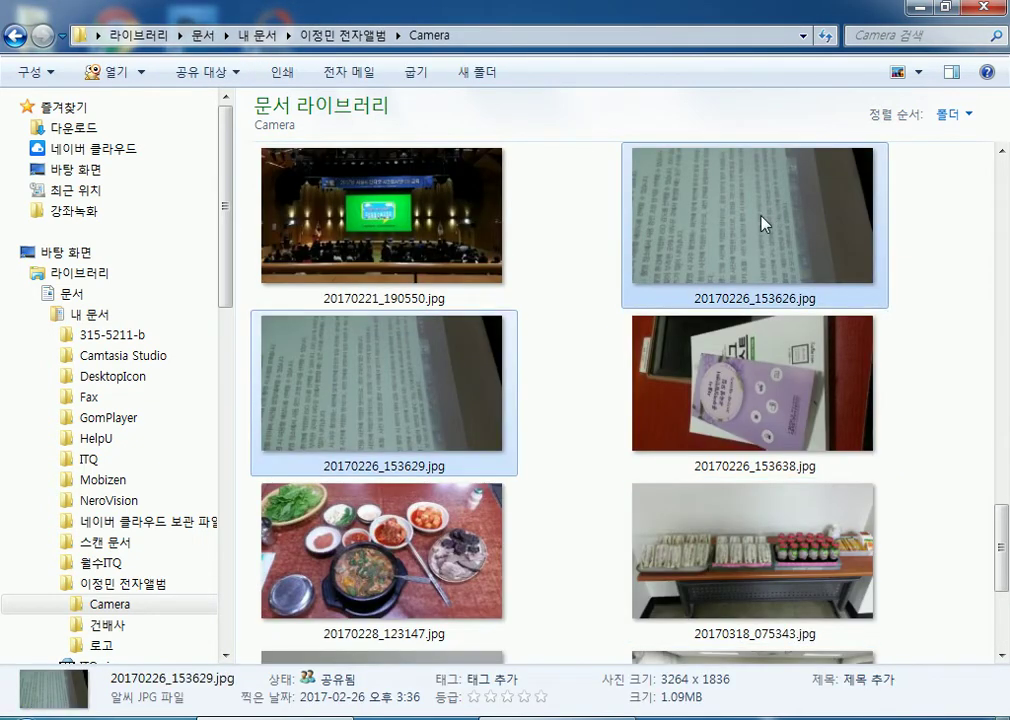
pyautogui.keyDown('ctrl'); pyautogui.click(722, 368); pyautogui.keyUp('ctrl')
pyautogui.press('Delete')
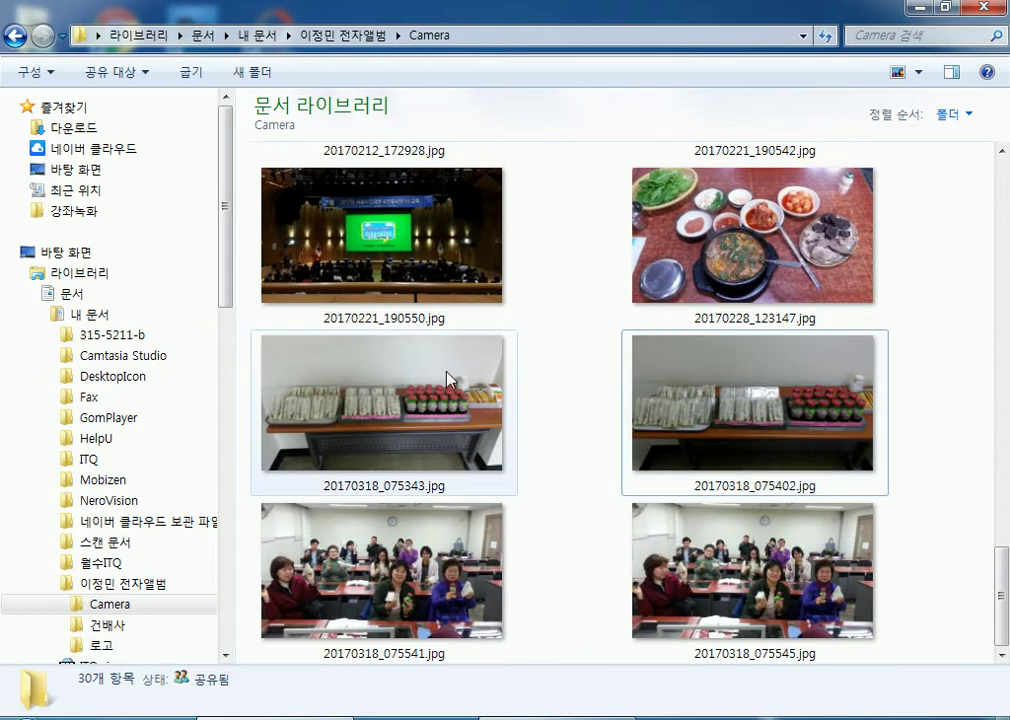
# Step: Delete the neon sign photo, leaving 29 items in the Camera folder
pyautogui.scroll(5, 430, 390)
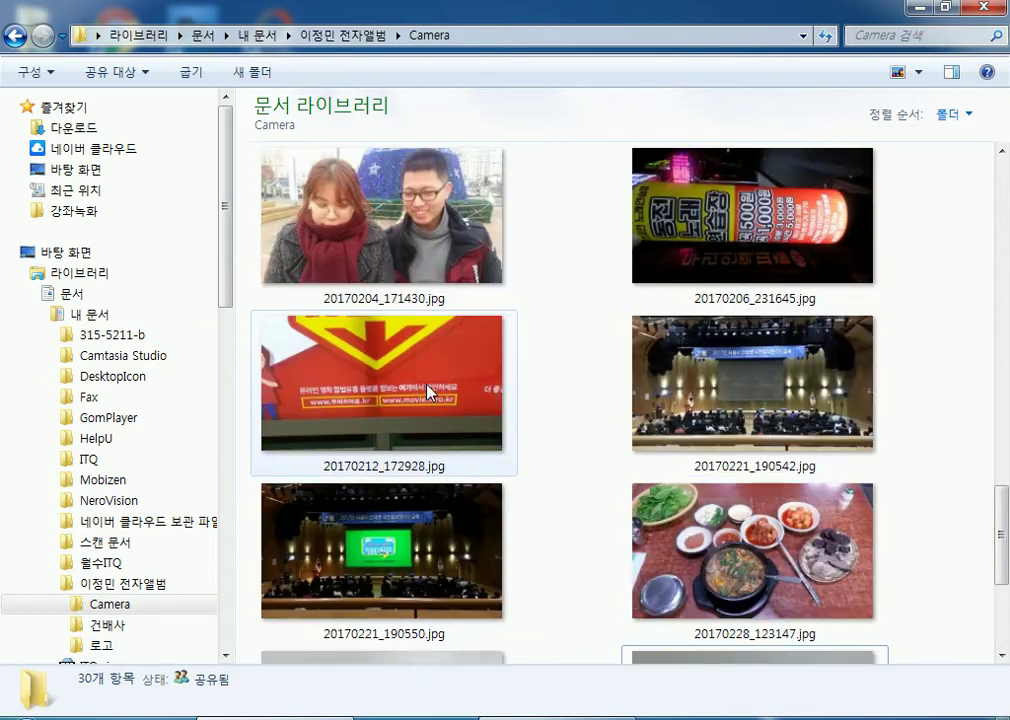
pyautogui.click(744, 530)
pyautogui.press('Delete')
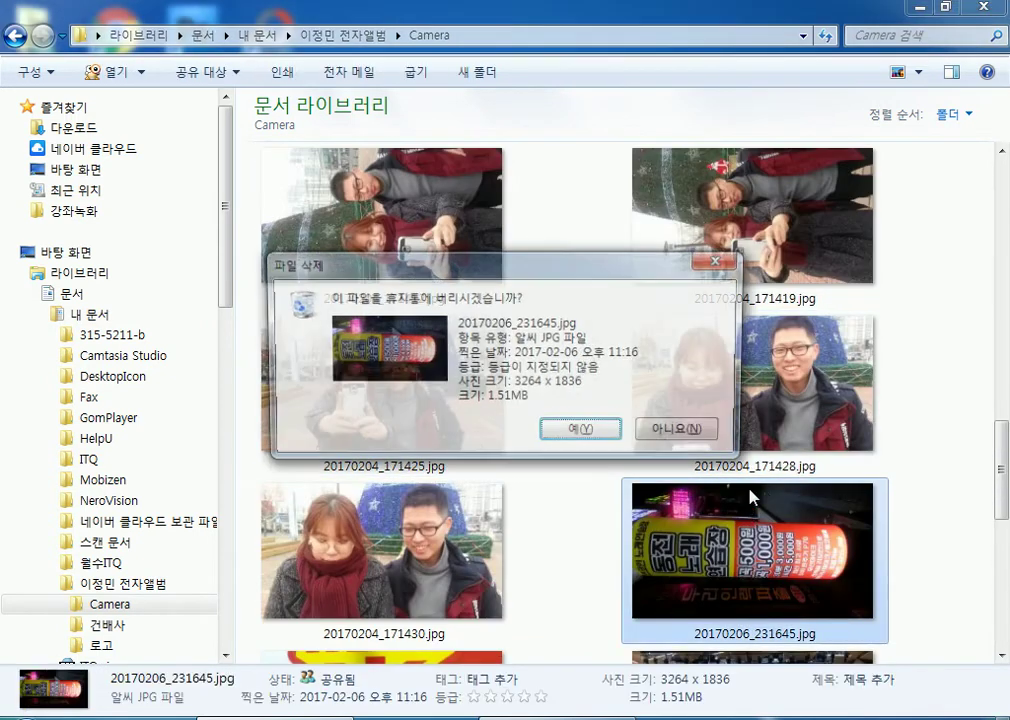
pyautogui.click(579, 427)
pyautogui.scroll(-3, 530, 440)
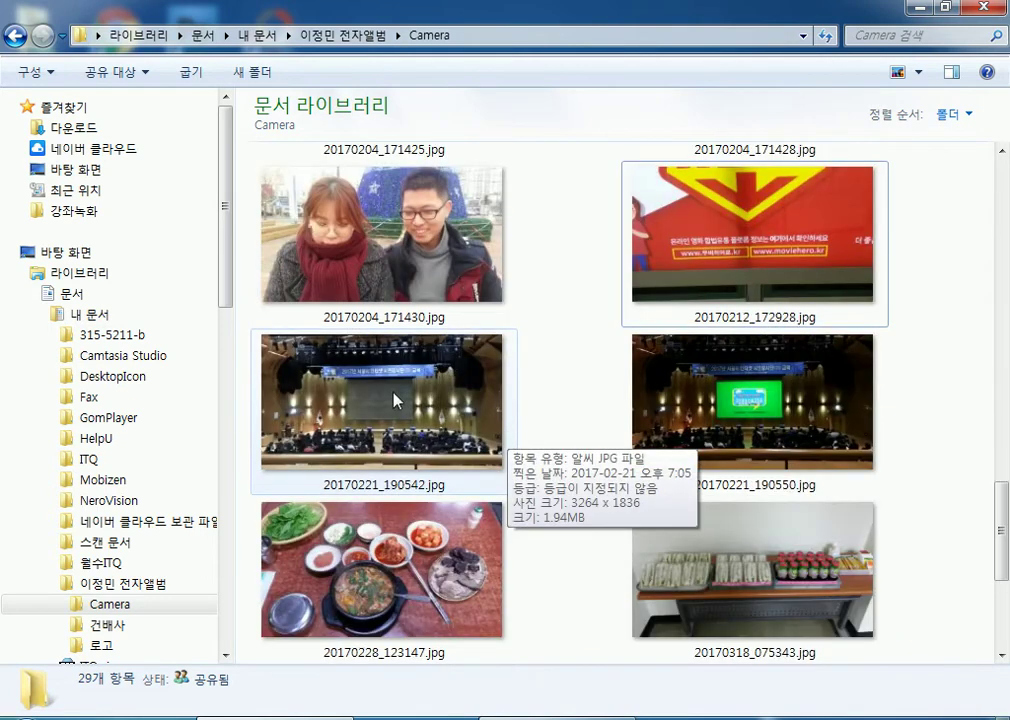
pyautogui.scroll(6, 410, 395)
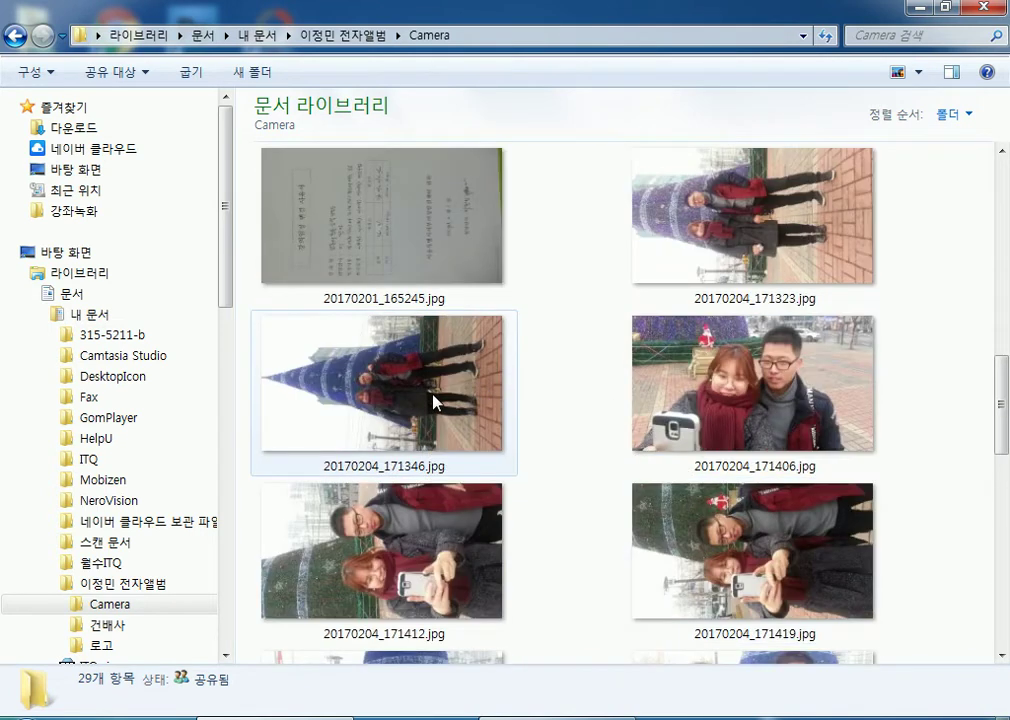
pyautogui.click(440, 402)
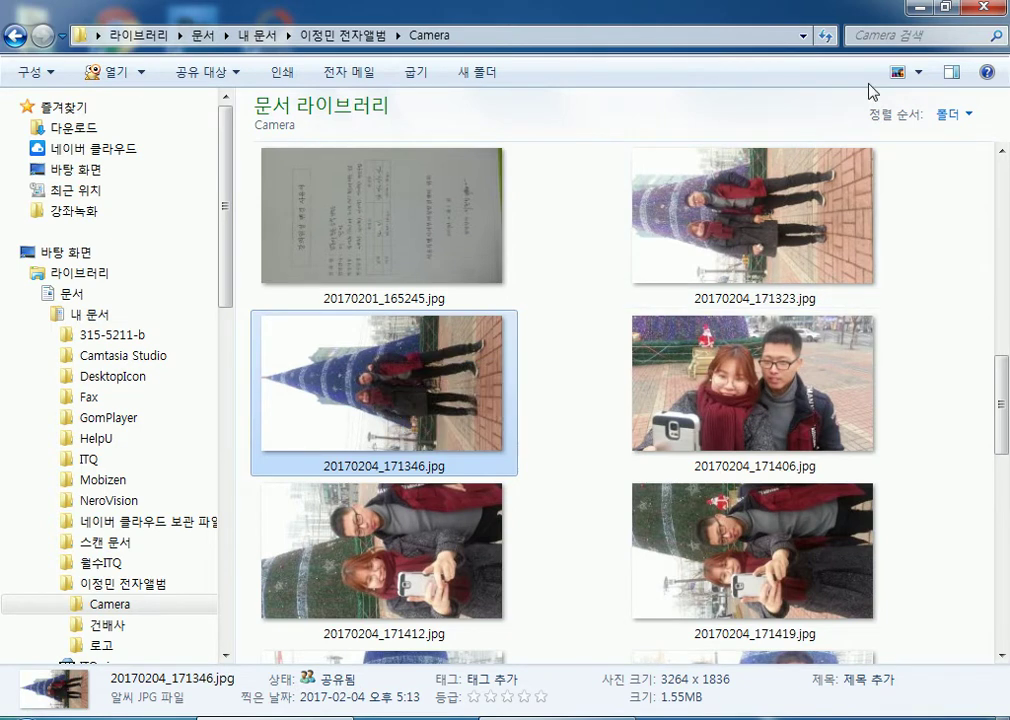
# Step: Rotate the first sideways Christmas-tree photo and selfies 20170204_171412 and 171419 clockwise
pyautogui.rightClick(370, 387)
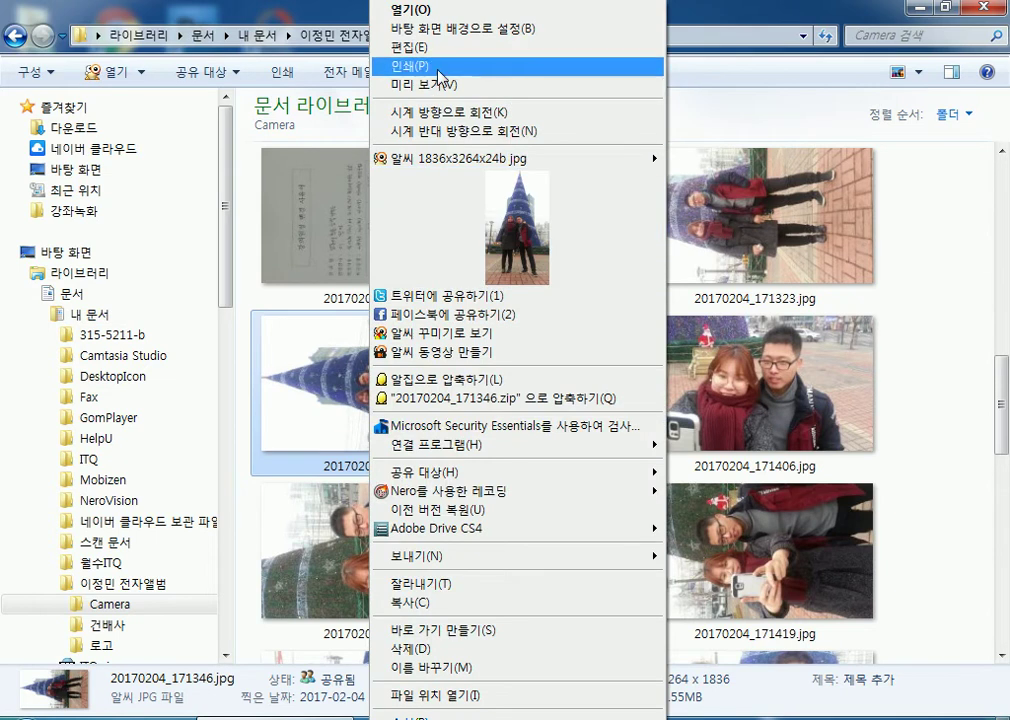
pyautogui.click(431, 113)
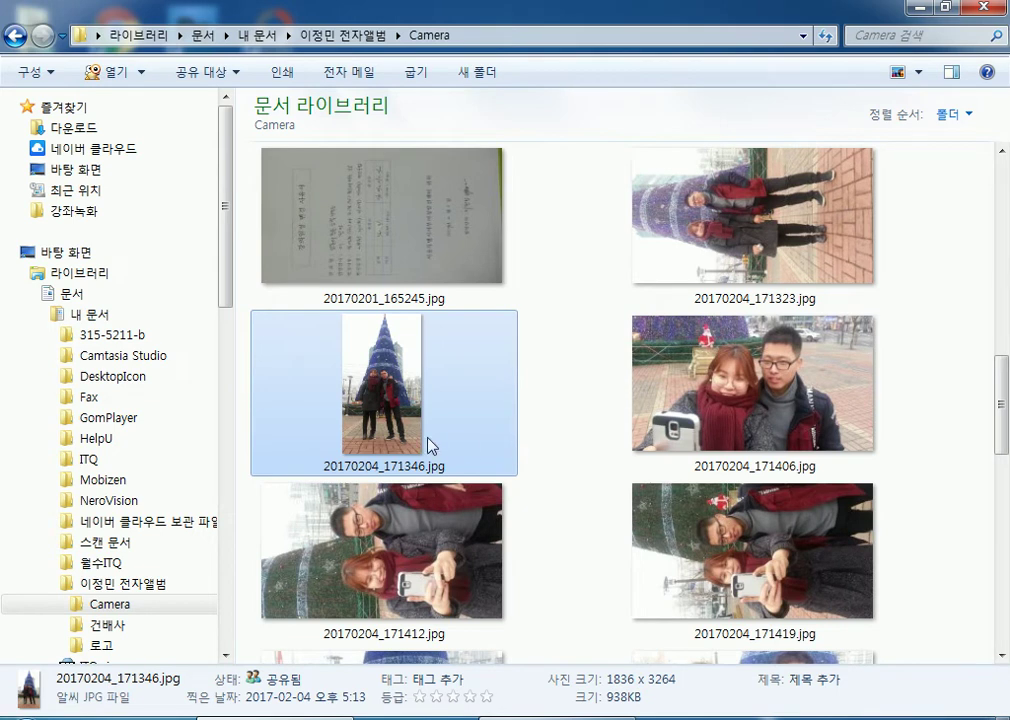
pyautogui.scroll(-3, 428, 430)
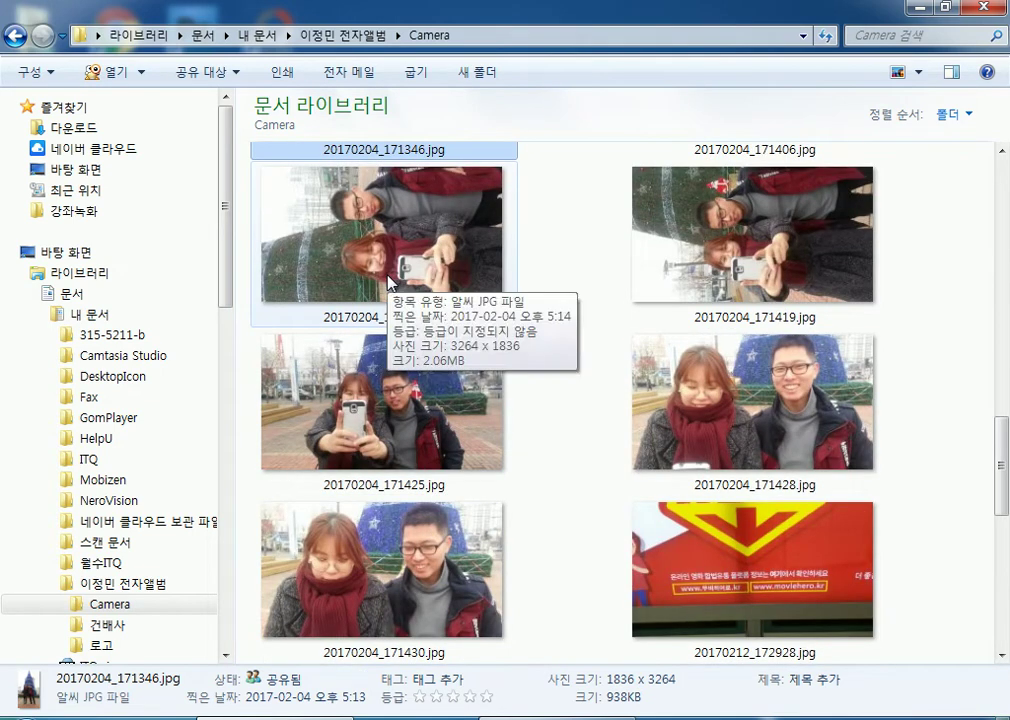
pyautogui.click(500, 281)
pyautogui.keyDown('ctrl'); pyautogui.click(700, 250); pyautogui.keyUp('ctrl')
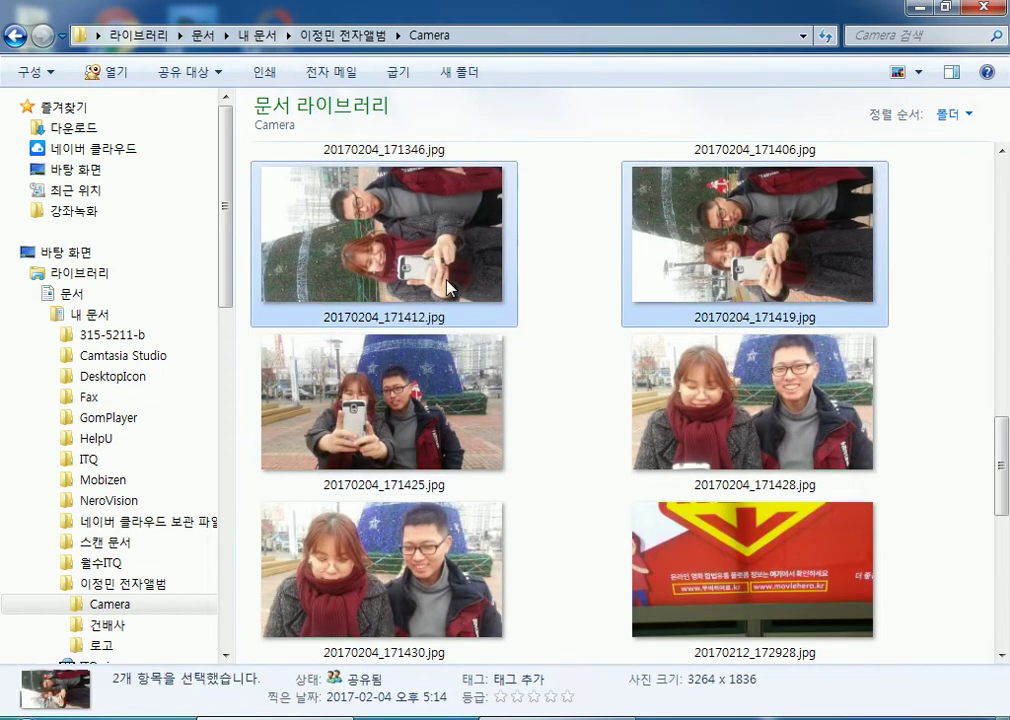
pyautogui.click(413, 250)
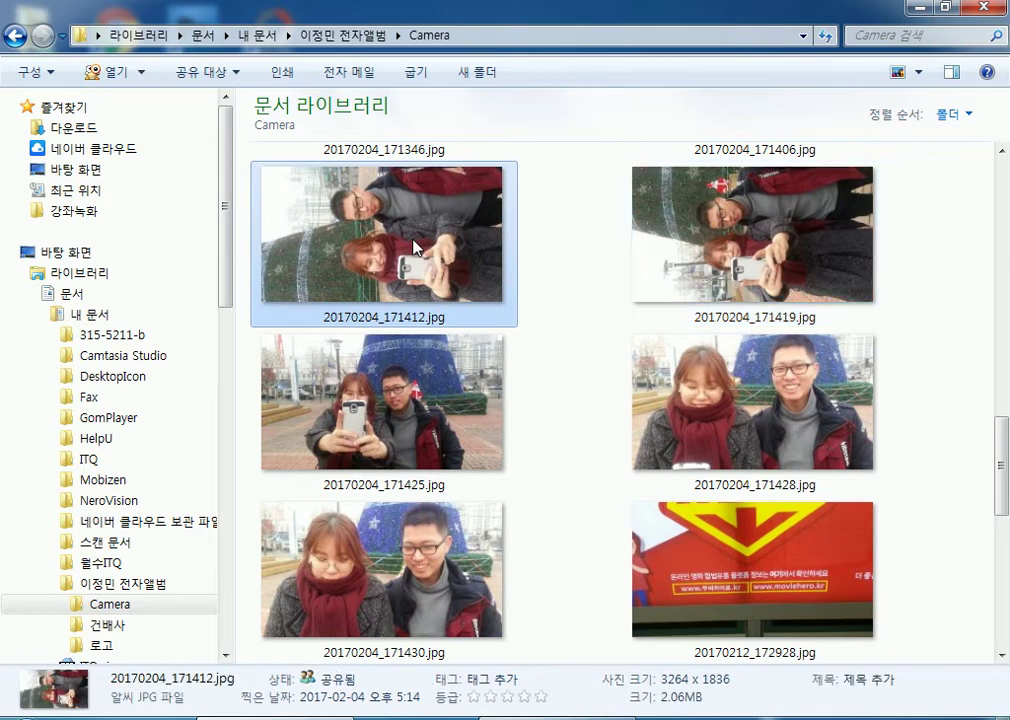
pyautogui.keyDown('ctrl'); pyautogui.click(697, 247); pyautogui.keyUp('ctrl')
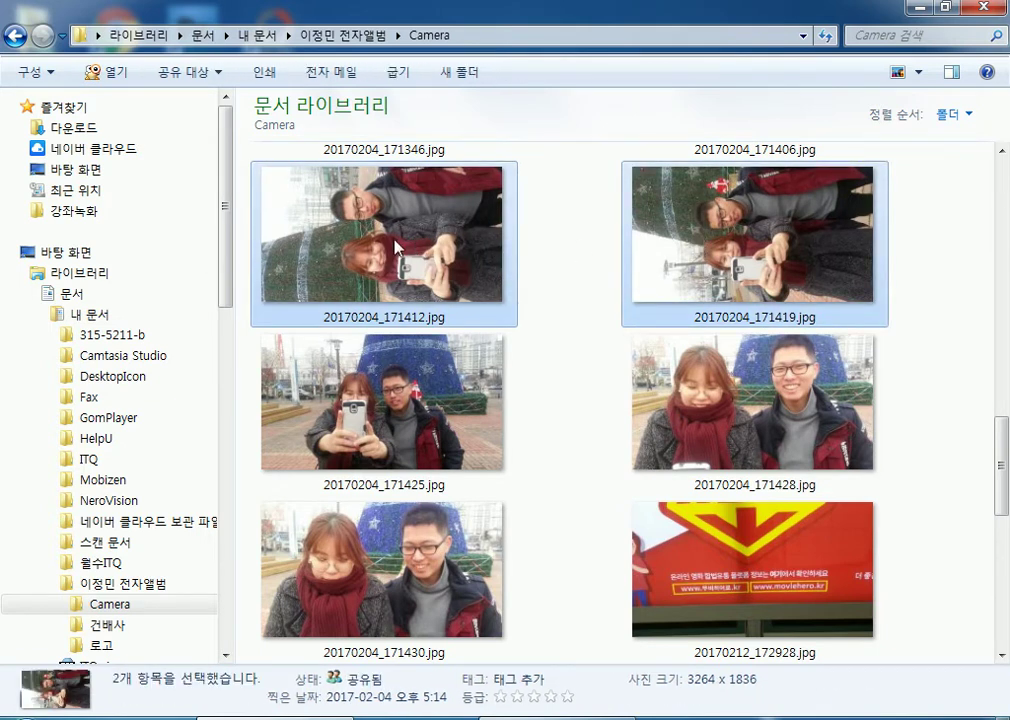
pyautogui.rightClick(394, 254)
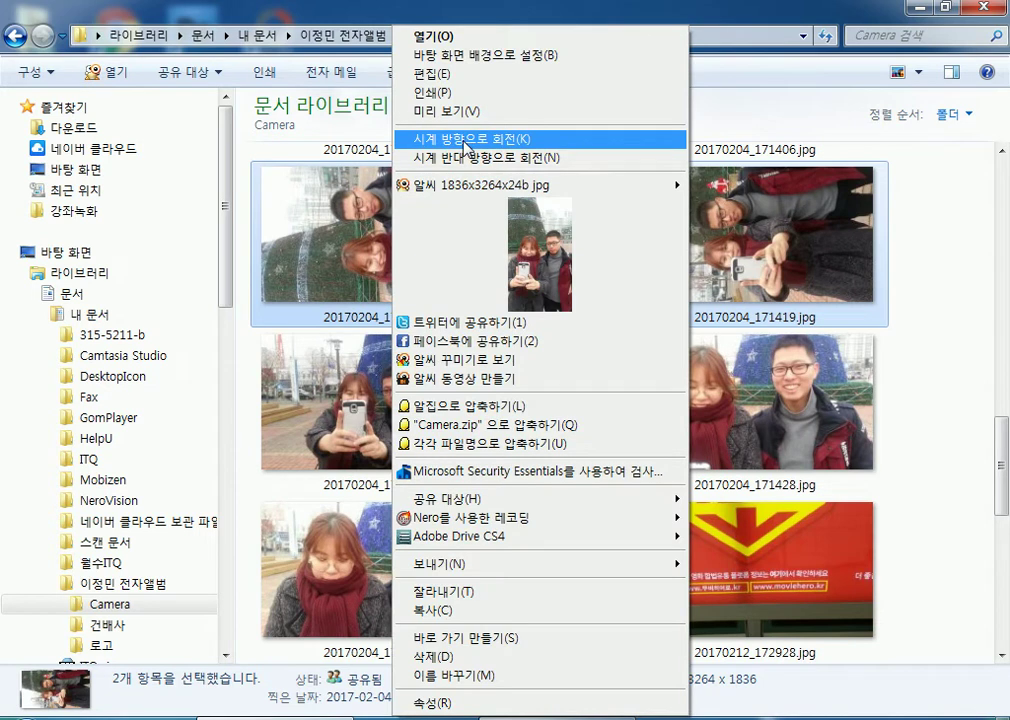
pyautogui.click(464, 146)
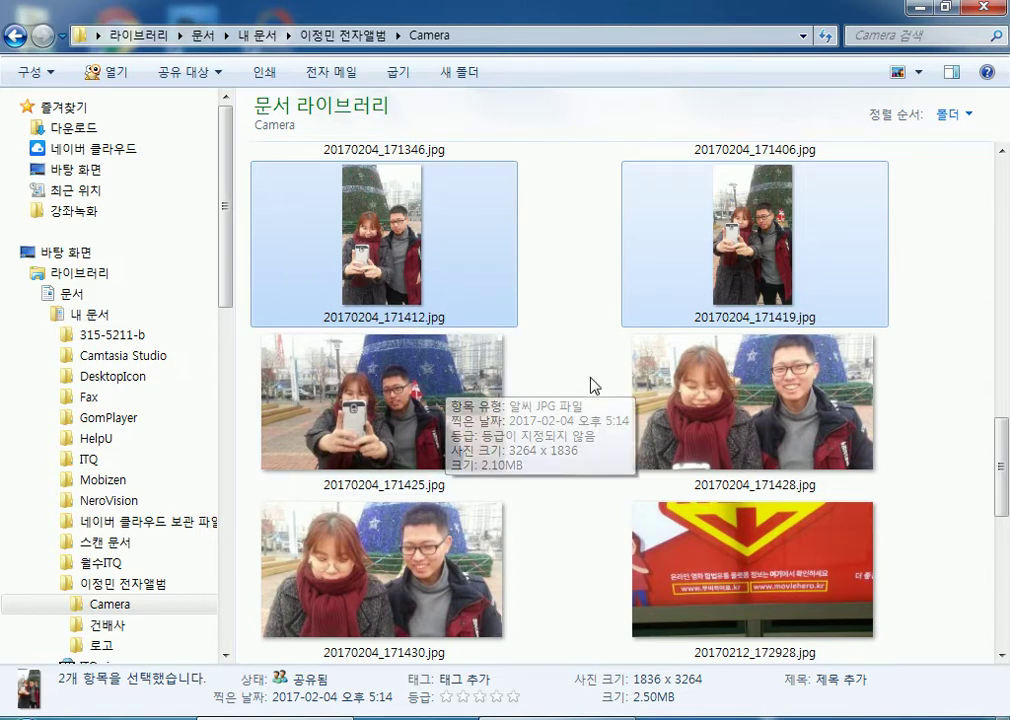
# Step: Rotate photo 20170204_171323 clockwise into a 1836 x 3264 portrait
pyautogui.scroll(3, 593, 384)
pyautogui.click(642, 237)
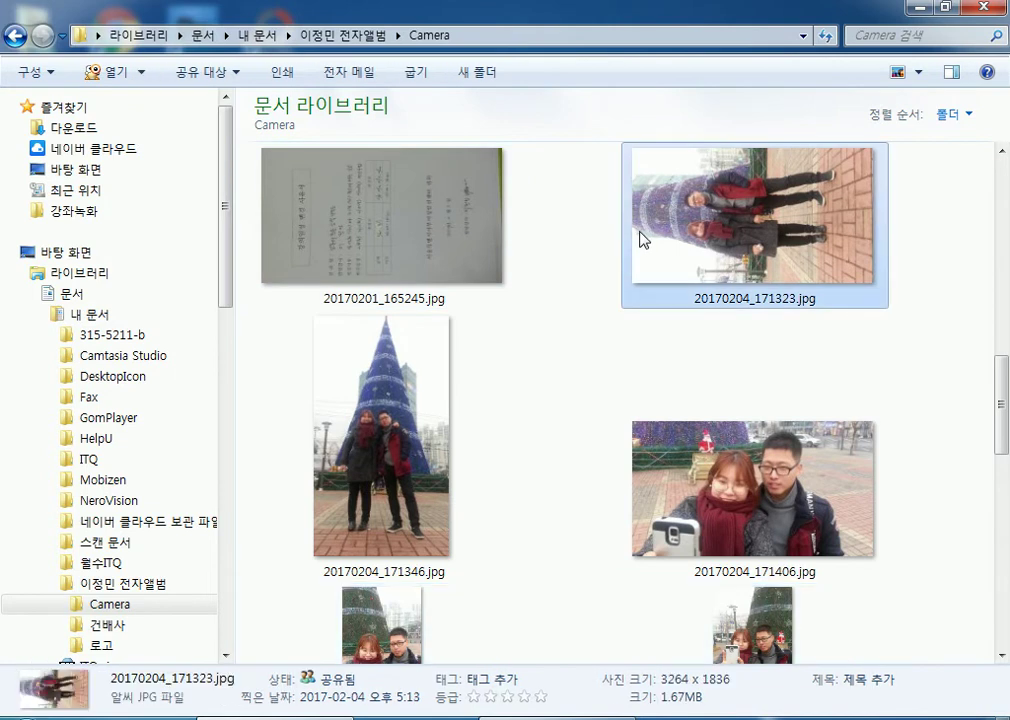
pyautogui.rightClick(642, 237)
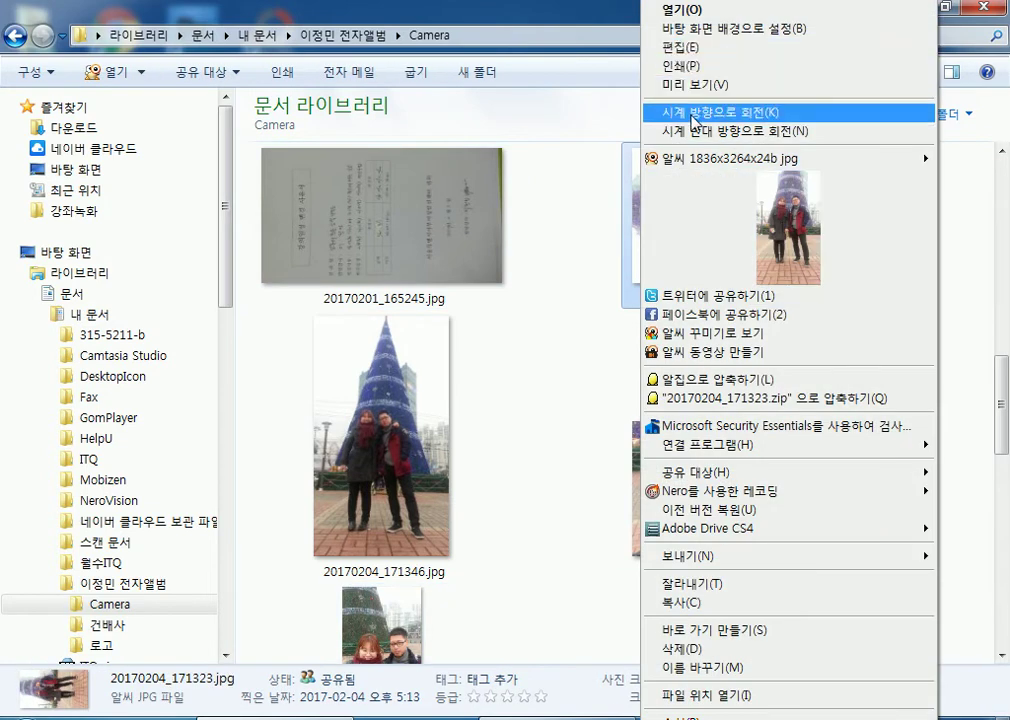
pyautogui.click(697, 112)
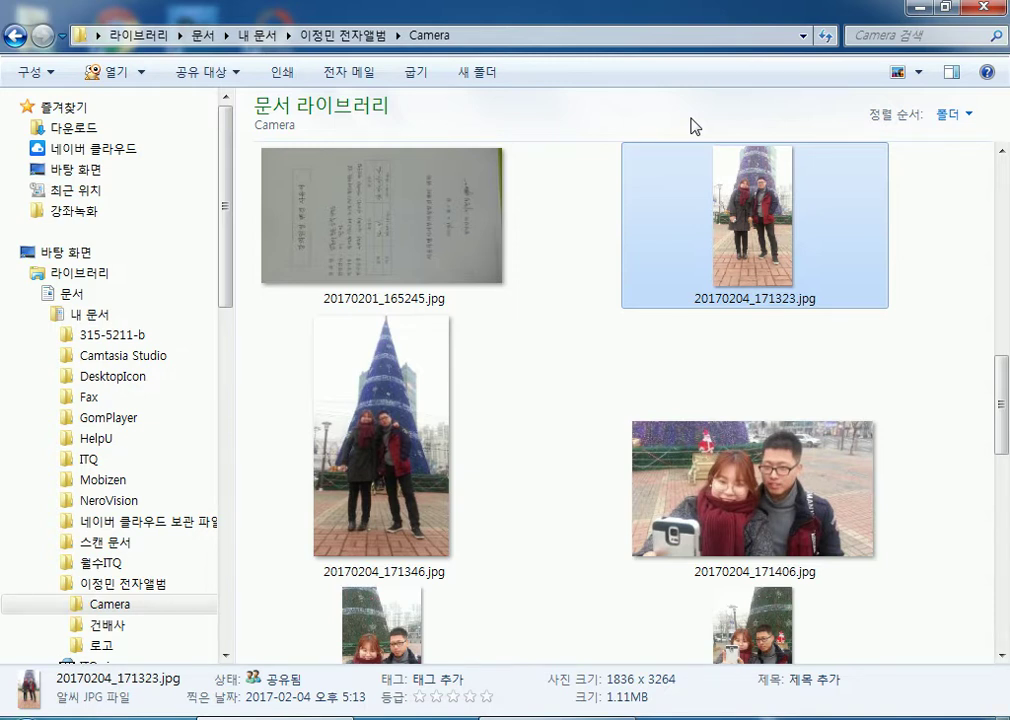
pyautogui.click(469, 252)
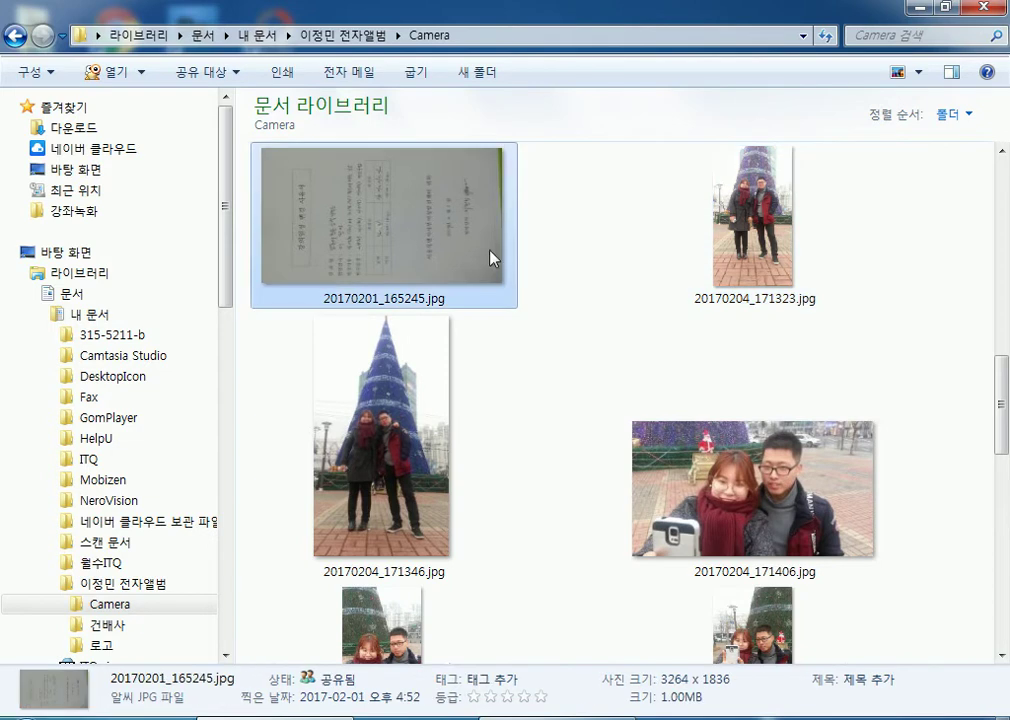
# Step: Recycle the four selected box photos in the Camera folder
pyautogui.scroll(3, 500, 262)
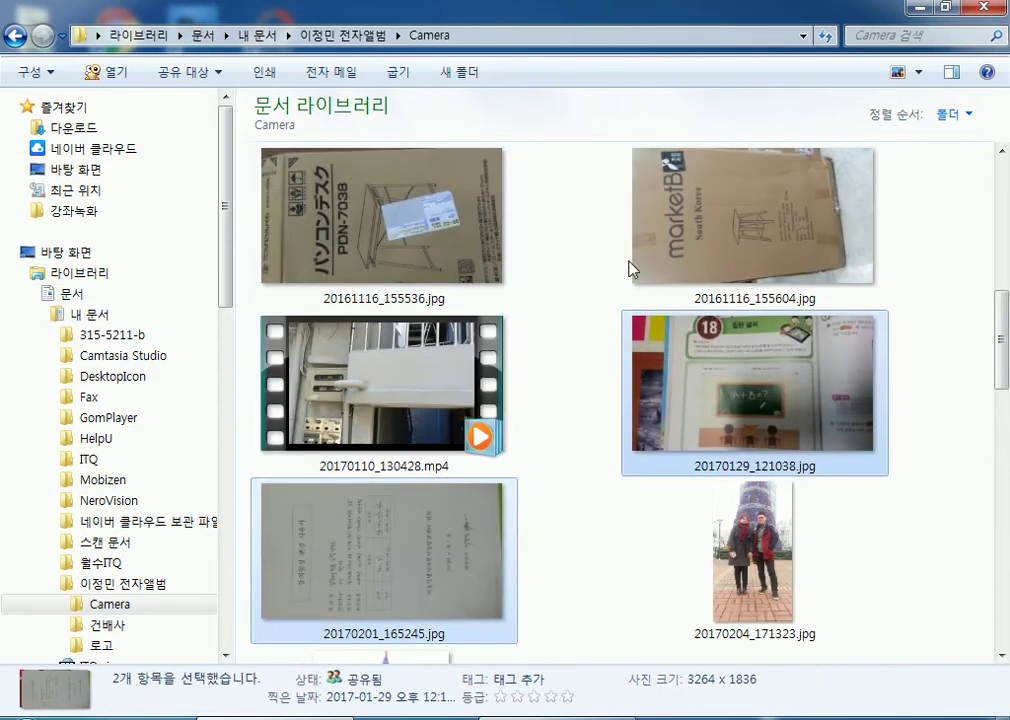
pyautogui.keyDown('ctrl'); pyautogui.click(700, 240); pyautogui.keyUp('ctrl')
pyautogui.keyDown('ctrl'); pyautogui.click(444, 241); pyautogui.keyUp('ctrl')
pyautogui.press('Delete')
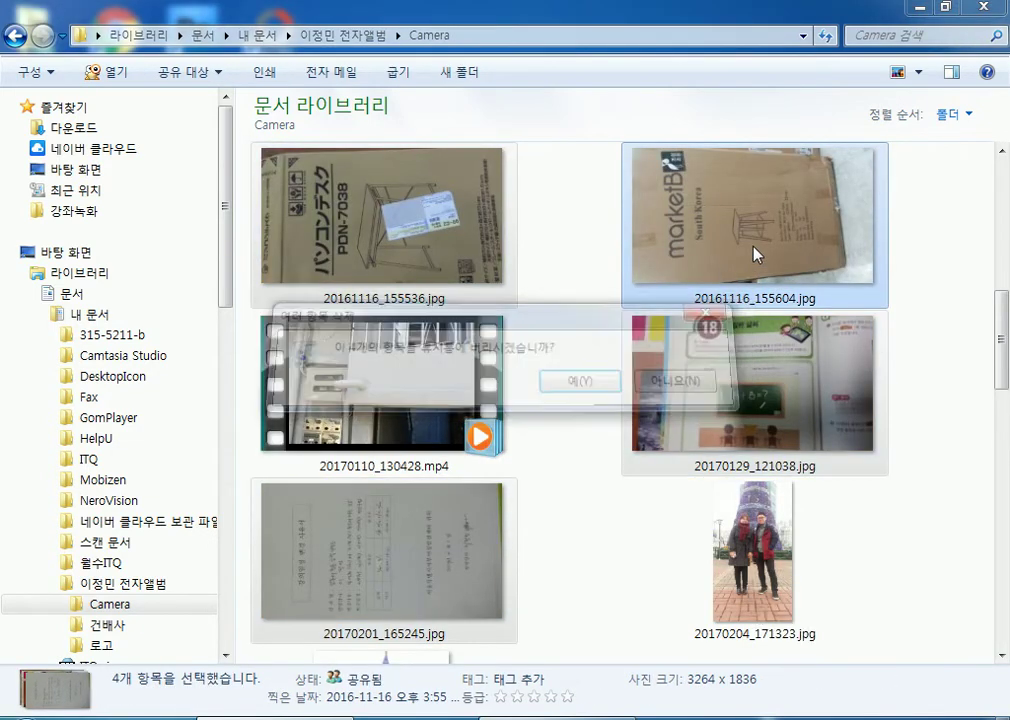
pyautogui.press('Return')
# Step: Recycle the six 2016 photos from 20161014_132814 to 20161115_130714
pyautogui.scroll(2, 430, 355)
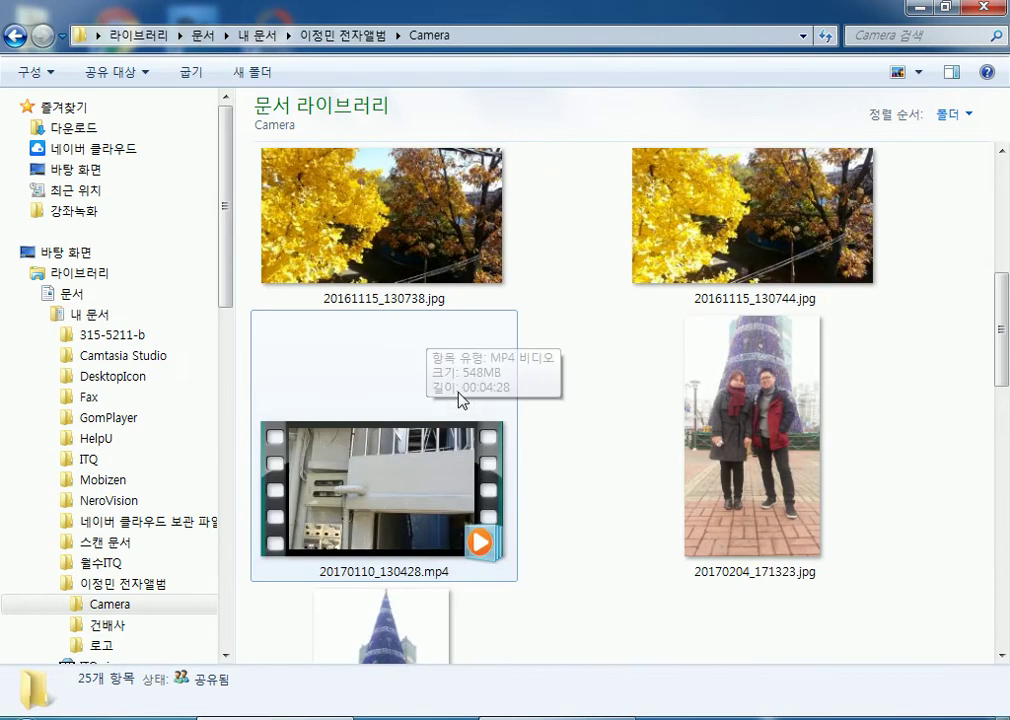
pyautogui.scroll(5, 533, 396)
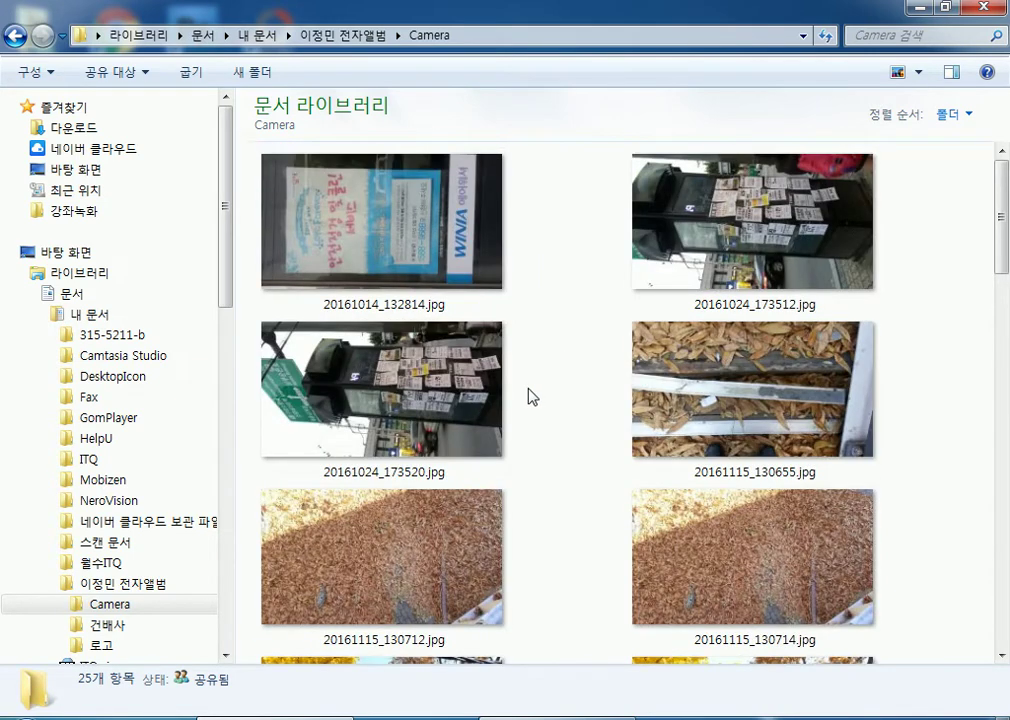
pyautogui.click(385, 250)
pyautogui.keyDown('ctrl'); pyautogui.click(675, 252); pyautogui.keyUp('ctrl')
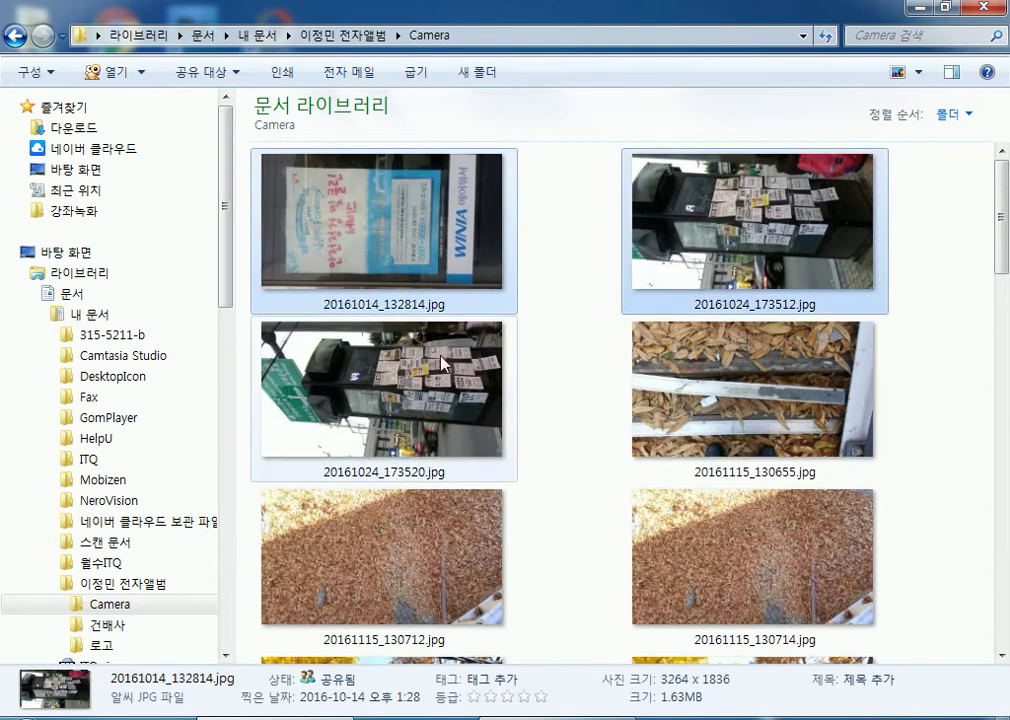
pyautogui.keyDown('ctrl'); pyautogui.click(380, 390); pyautogui.keyUp('ctrl')
pyautogui.keyDown('ctrl'); pyautogui.click(677, 385); pyautogui.keyUp('ctrl')
pyautogui.keyDown('ctrl'); pyautogui.click(485, 522); pyautogui.keyUp('ctrl')
pyautogui.keyDown('ctrl'); pyautogui.click(714, 552); pyautogui.keyUp('ctrl')
pyautogui.scroll(-2, 714, 552)
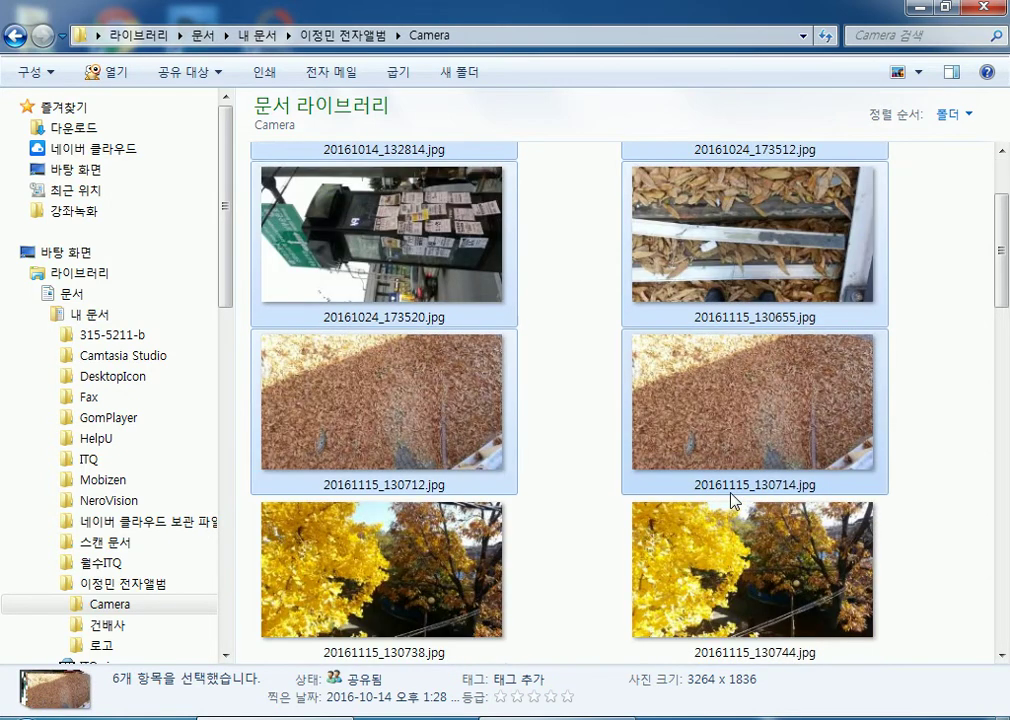
pyautogui.press('Delete')
pyautogui.press('Return')
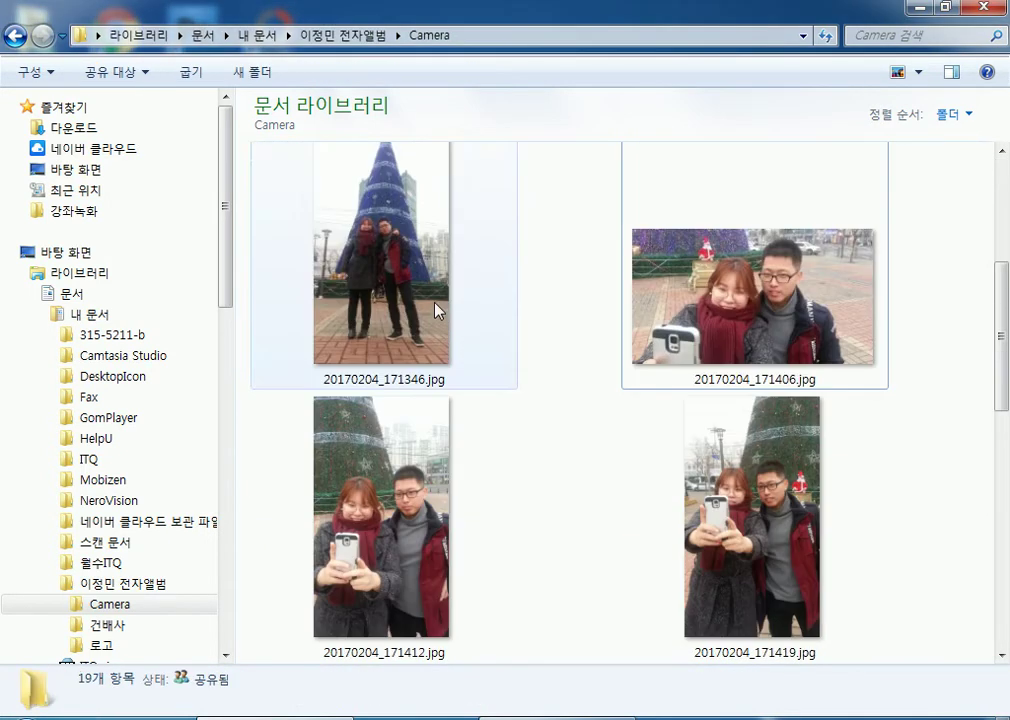
# Step: Select 20170204_171323.jpg and review the remaining Camera photos
pyautogui.scroll(1, 443, 316)
pyautogui.click(708, 248)
pyautogui.scroll(-10, 708, 248)
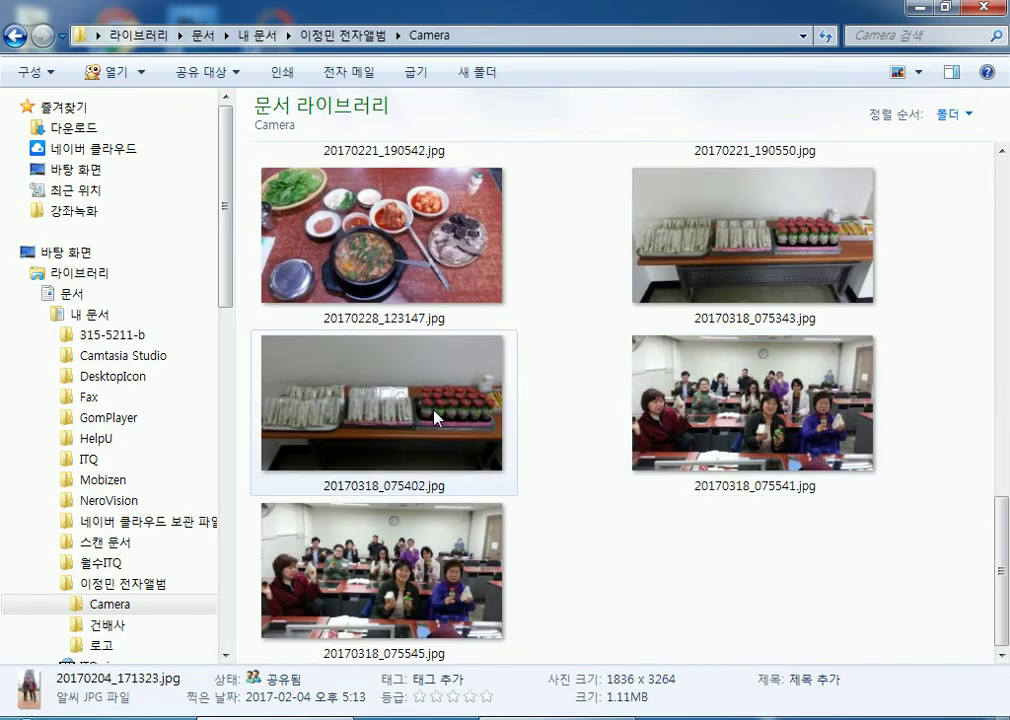
pyautogui.scroll(10, 435, 418)
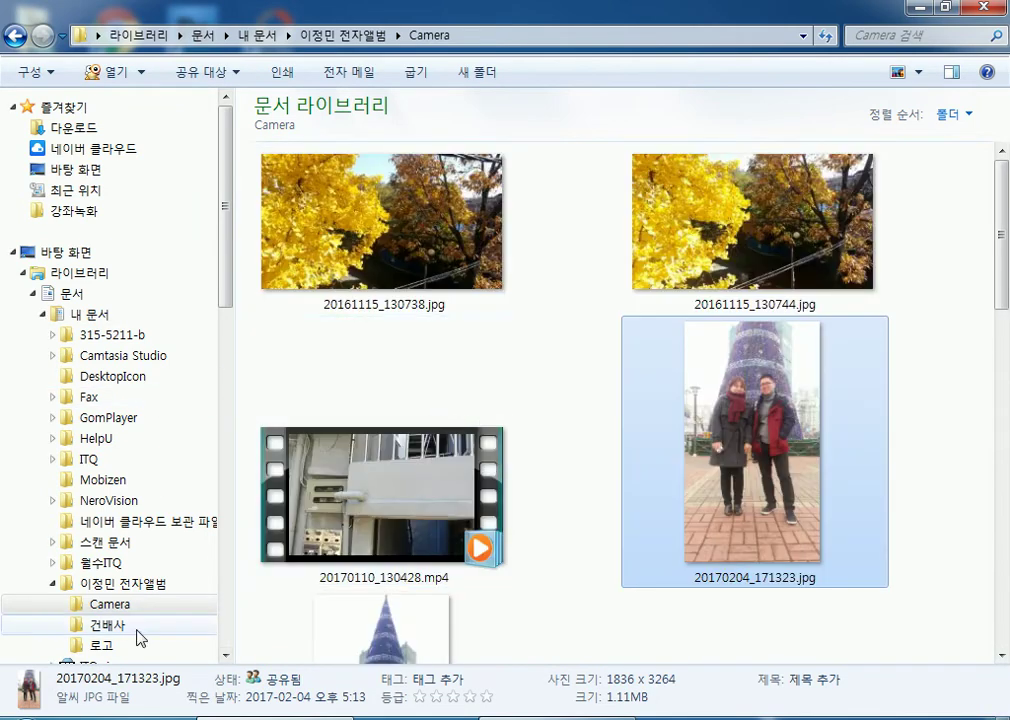
# Step: Open the 로고 folder and show its images as Medium icons
pyautogui.click(100, 645)
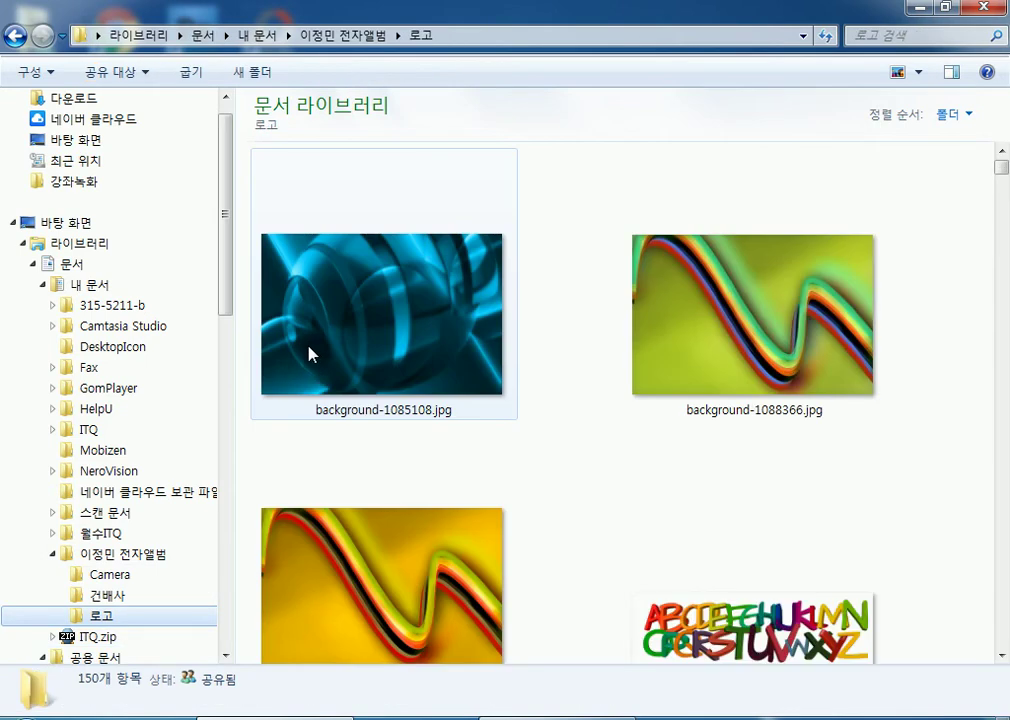
pyautogui.click(310, 352)
pyautogui.scroll(-3, 428, 368)
pyautogui.click(652, 424)
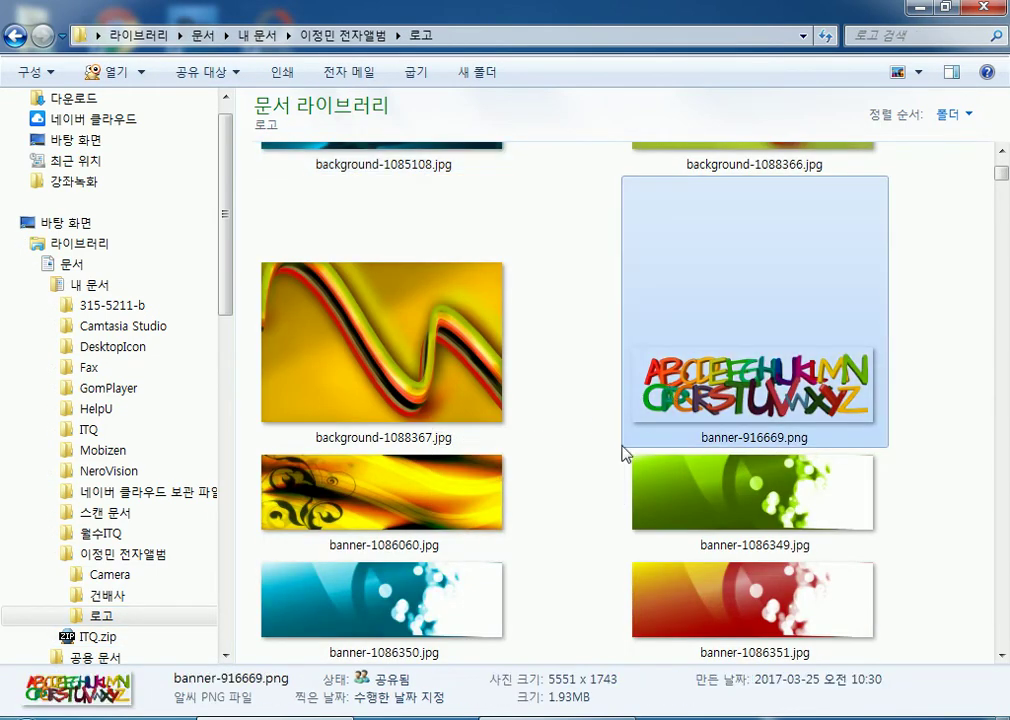
pyautogui.click(908, 74)
pyautogui.click(918, 107)
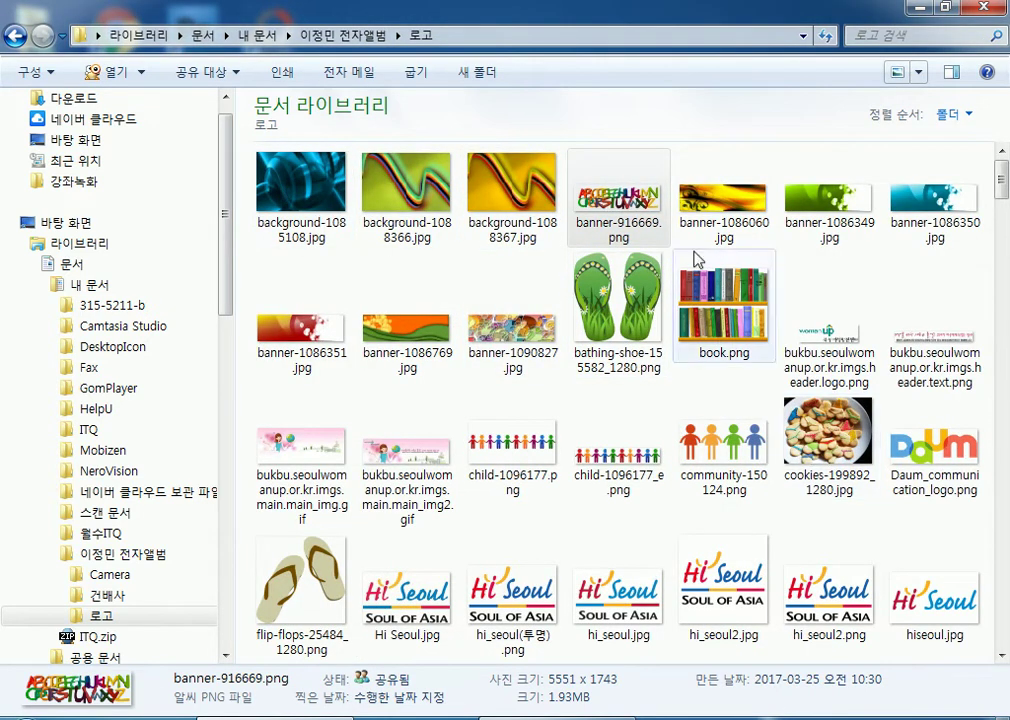
# Step: Recycle the 23 banner, logo, bukbu header and Hi Seoul images
pyautogui.keyDown('shift'); pyautogui.click(605, 320); pyautogui.keyUp('shift')
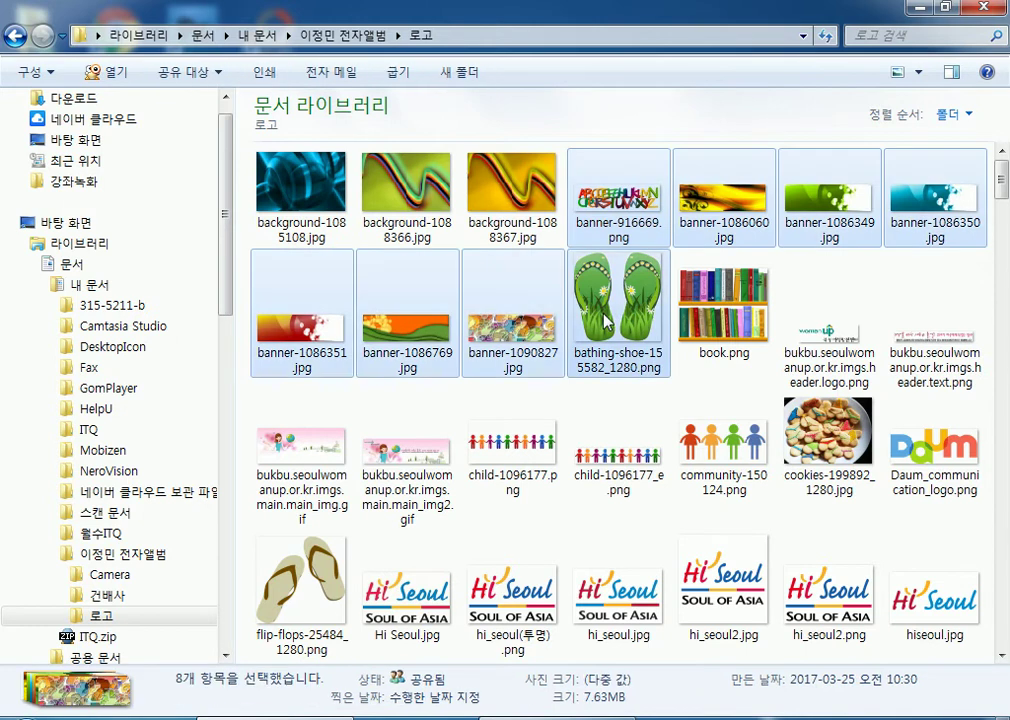
pyautogui.keyDown('ctrl'); pyautogui.click(790, 370); pyautogui.keyUp('ctrl')
pyautogui.keyDown('ctrl'); pyautogui.keyDown('shift'); pyautogui.click(721, 440); pyautogui.keyUp('shift'); pyautogui.keyUp('ctrl')
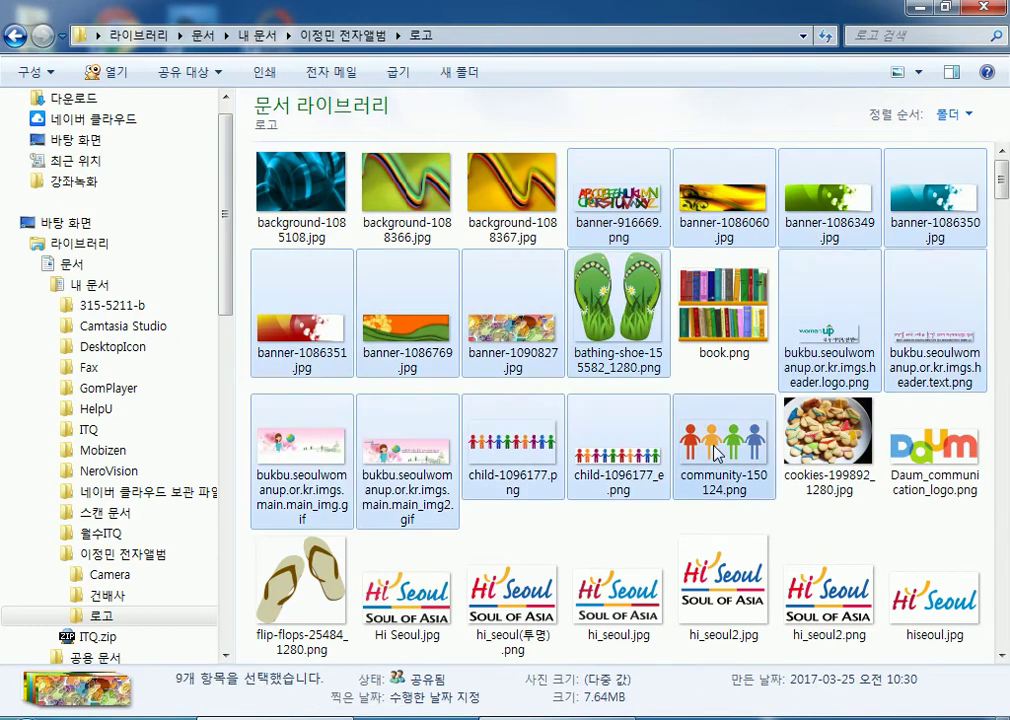
pyautogui.keyDown('ctrl'); pyautogui.click(925, 470); pyautogui.keyUp('ctrl')
pyautogui.keyDown('ctrl'); pyautogui.click(289, 582); pyautogui.keyUp('ctrl')
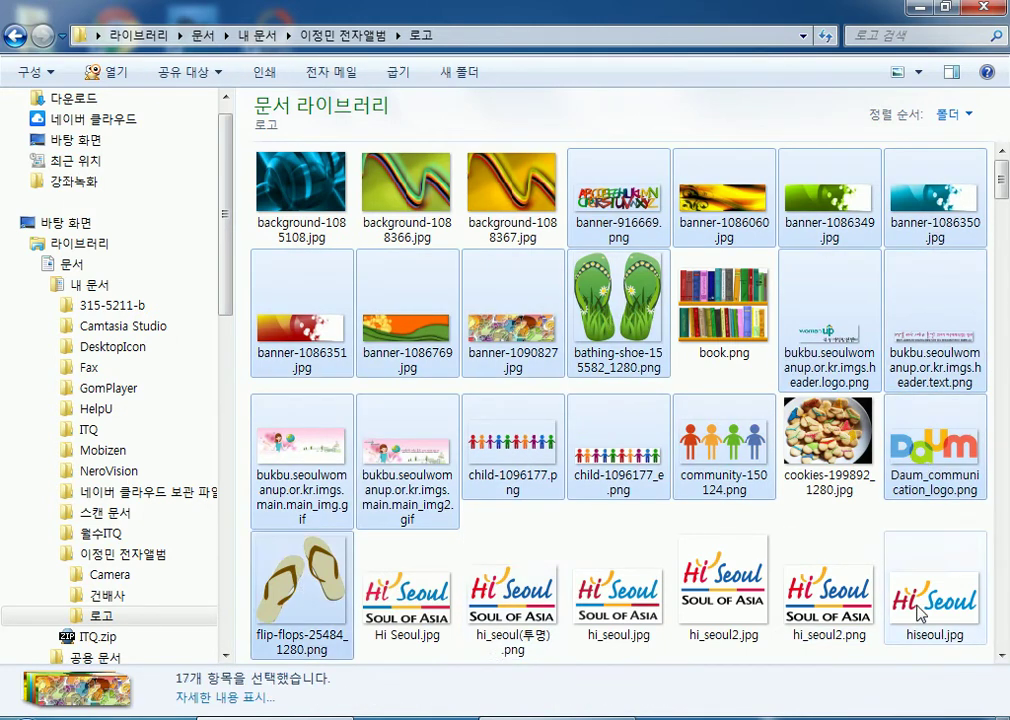
pyautogui.keyDown('ctrl'); pyautogui.keyDown('shift'); pyautogui.click(905, 612); pyautogui.keyUp('shift'); pyautogui.keyUp('ctrl')
pyautogui.press('Delete')
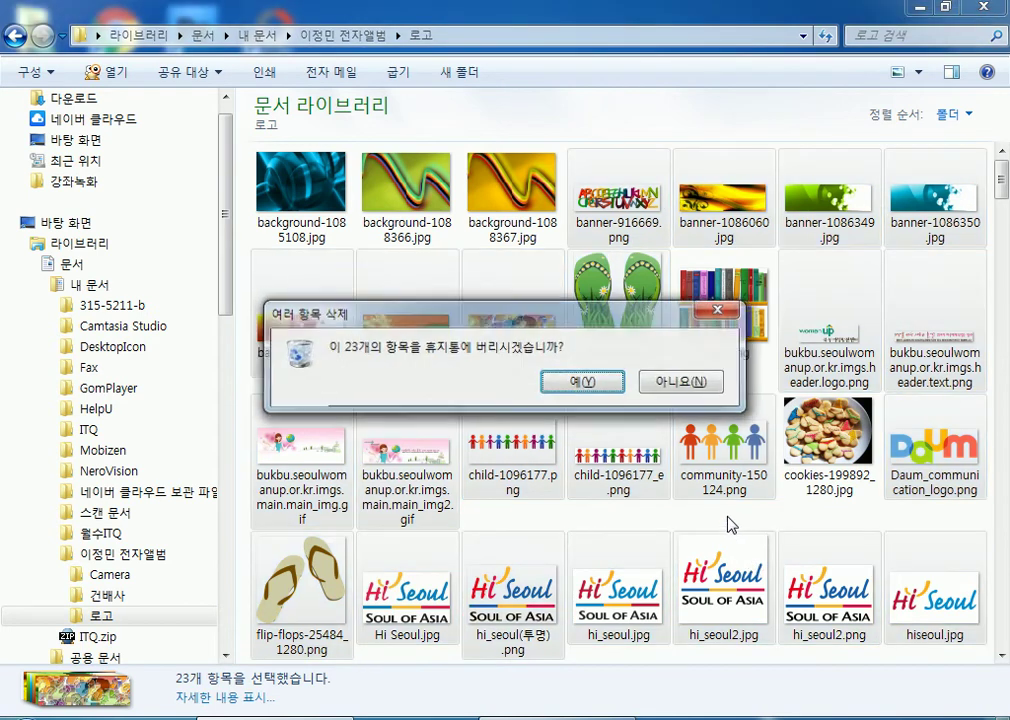
pyautogui.press('Return')
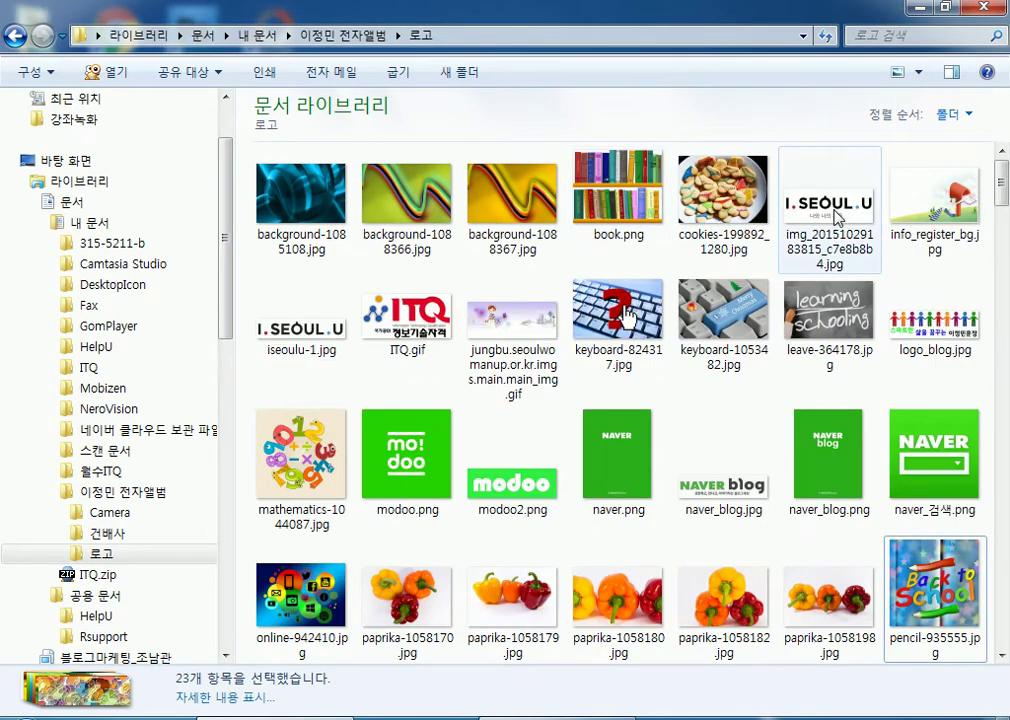
pyautogui.click(848, 222)
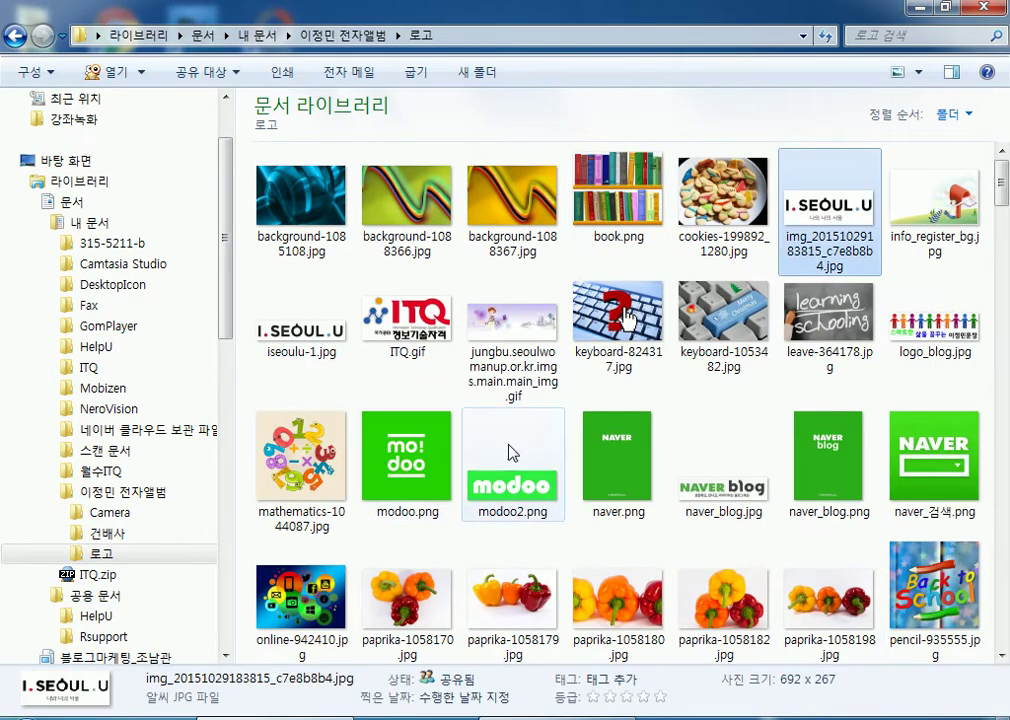
pyautogui.keyDown('shift'); pyautogui.click(922, 465); pyautogui.keyUp('shift')
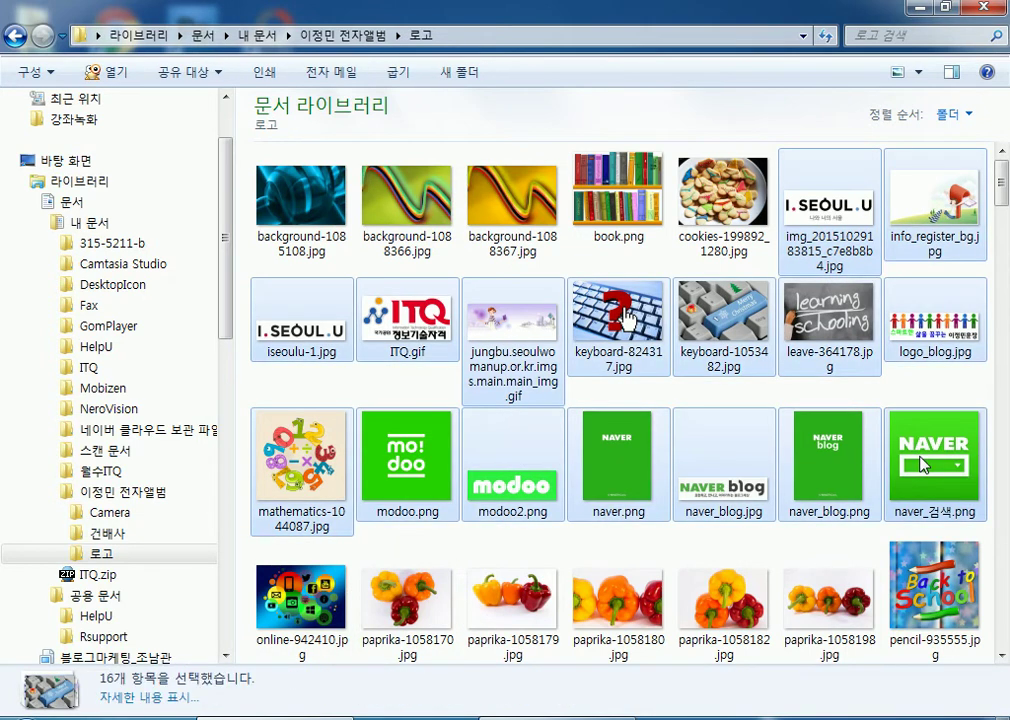
pyautogui.press('Delete')
pyautogui.press('Escape')
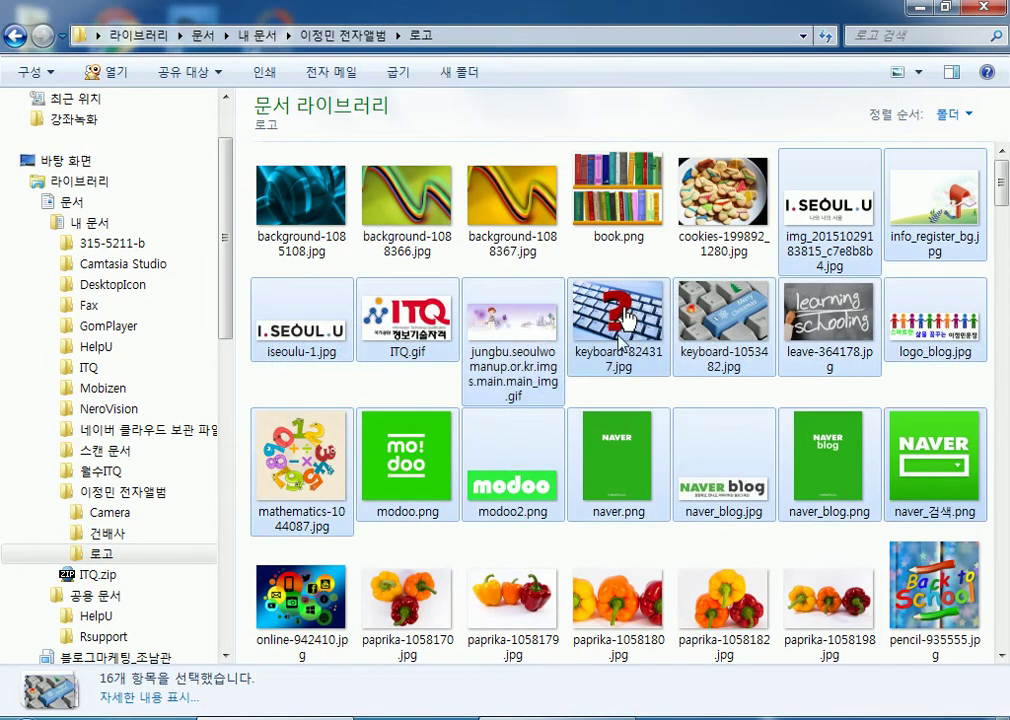
pyautogui.keyDown('ctrl'); pyautogui.click(627, 318); pyautogui.keyUp('ctrl')
pyautogui.keyDown('ctrl'); pyautogui.click(848, 325); pyautogui.keyUp('ctrl')
pyautogui.keyDown('ctrl'); pyautogui.click(697, 310); pyautogui.keyUp('ctrl')
pyautogui.press('Delete')
pyautogui.press('Escape')
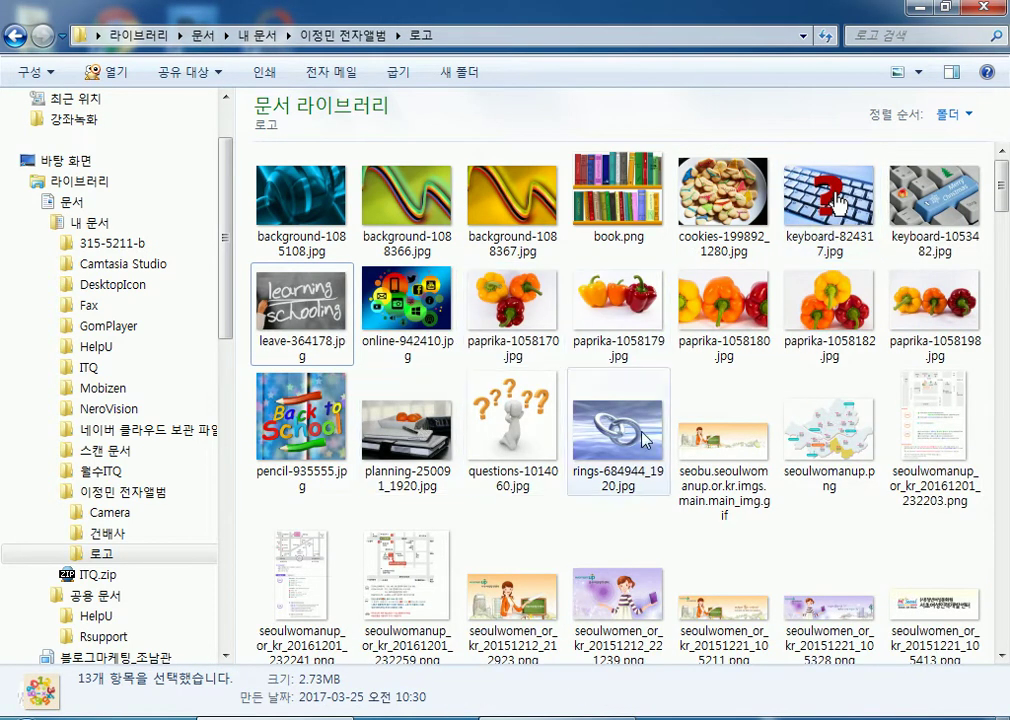
# Step: Recycle the 26 files from the seobu GIF through tree-1148032_1920.jpg
pyautogui.click(707, 449)
pyautogui.scroll(-3, 710, 448)
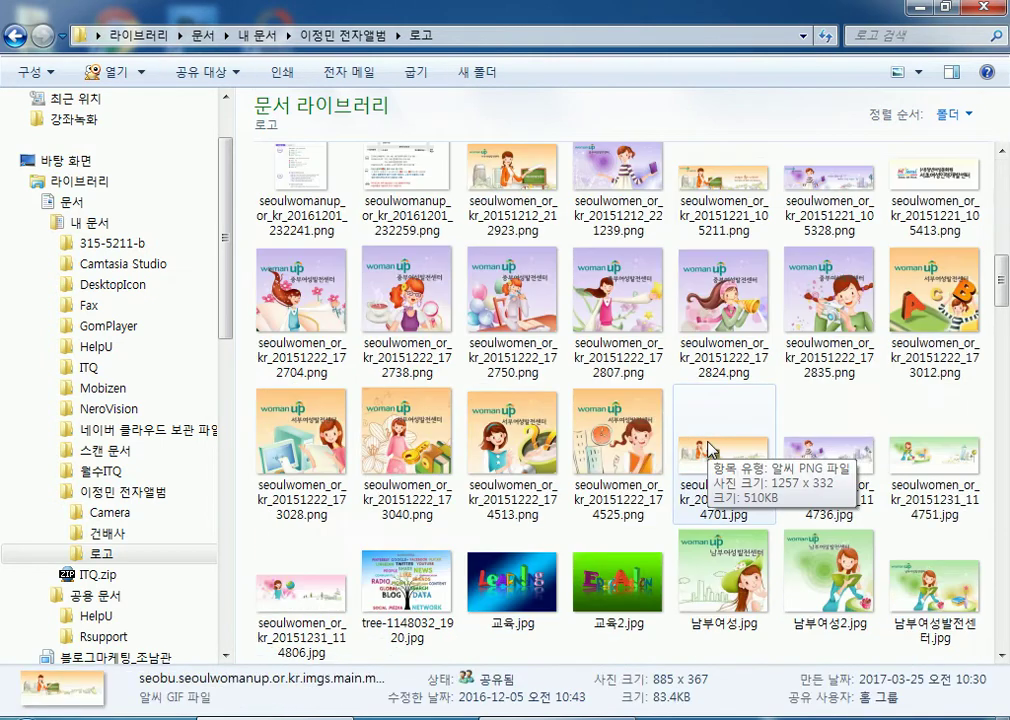
pyautogui.keyDown('shift'); pyautogui.click(435, 578); pyautogui.keyUp('shift')
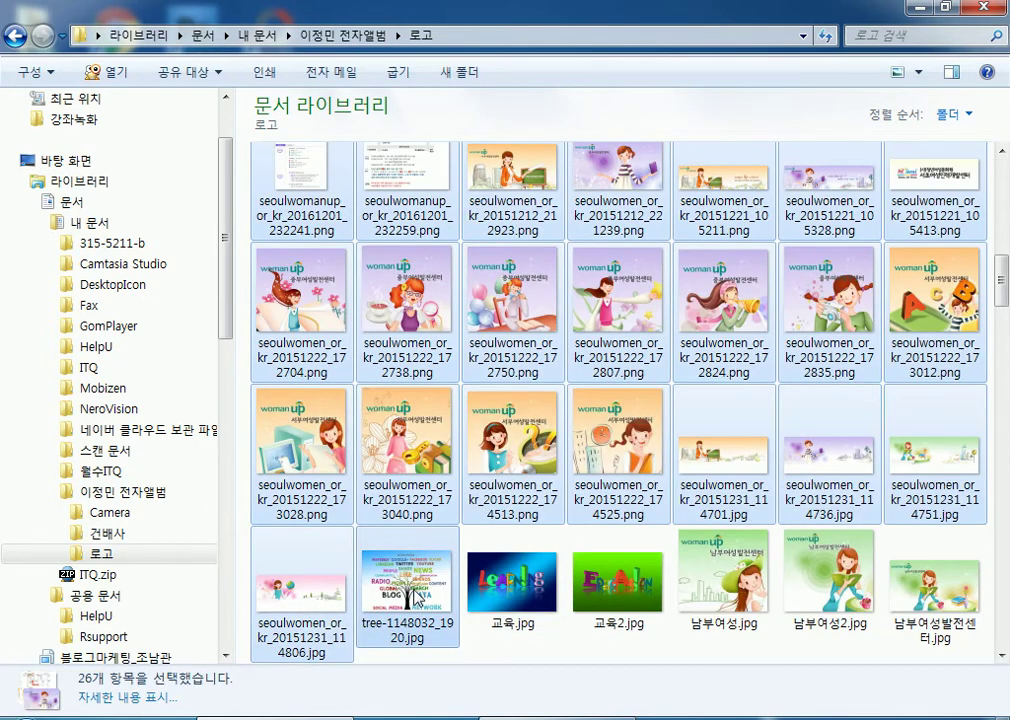
pyautogui.press('Delete')
pyautogui.press('Return')
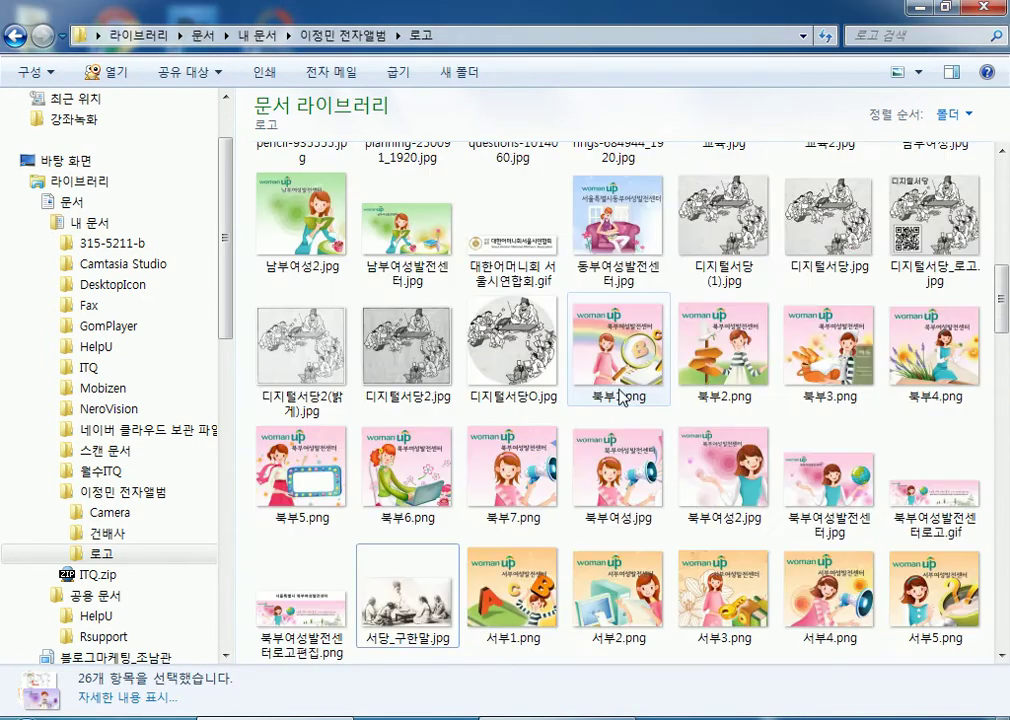
# Step: Recycle the remaining unwanted images, including questions-1014060.jpg, 남부여성.jpg and 남부여성2.jpg
pyautogui.scroll(3, 545, 300)
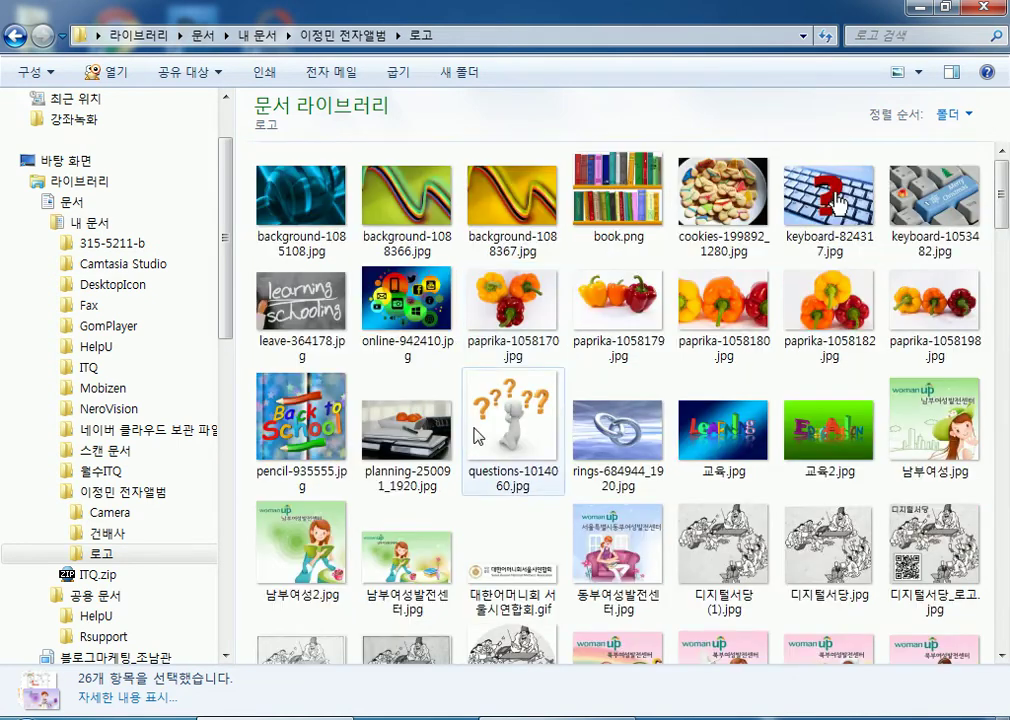
pyautogui.click(412, 438)
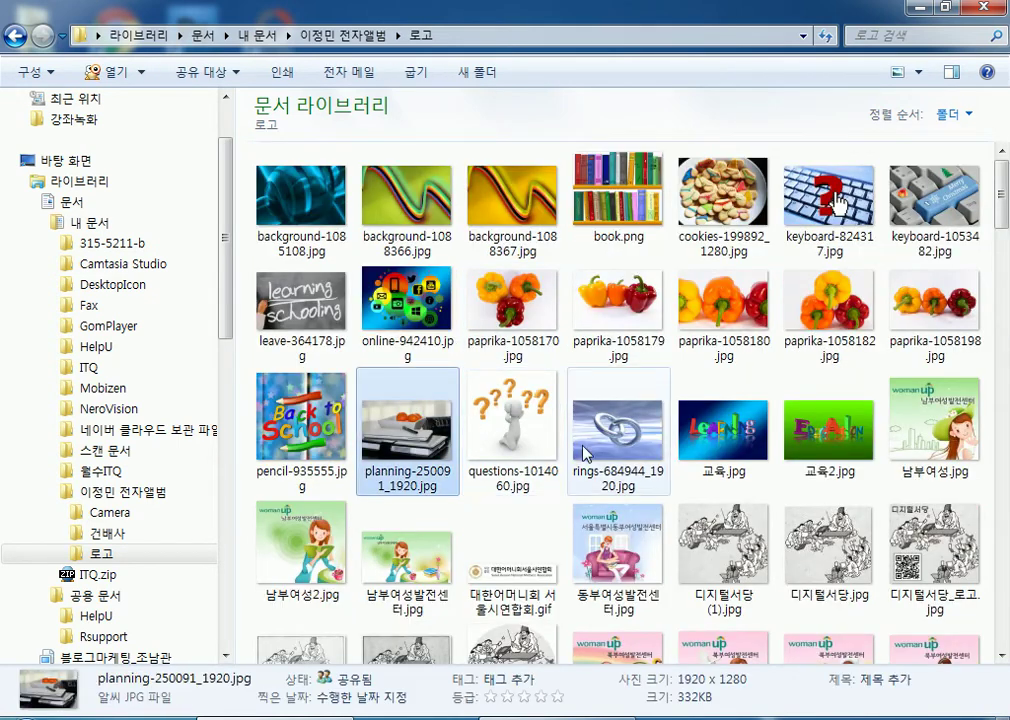
pyautogui.moveTo(596, 450)
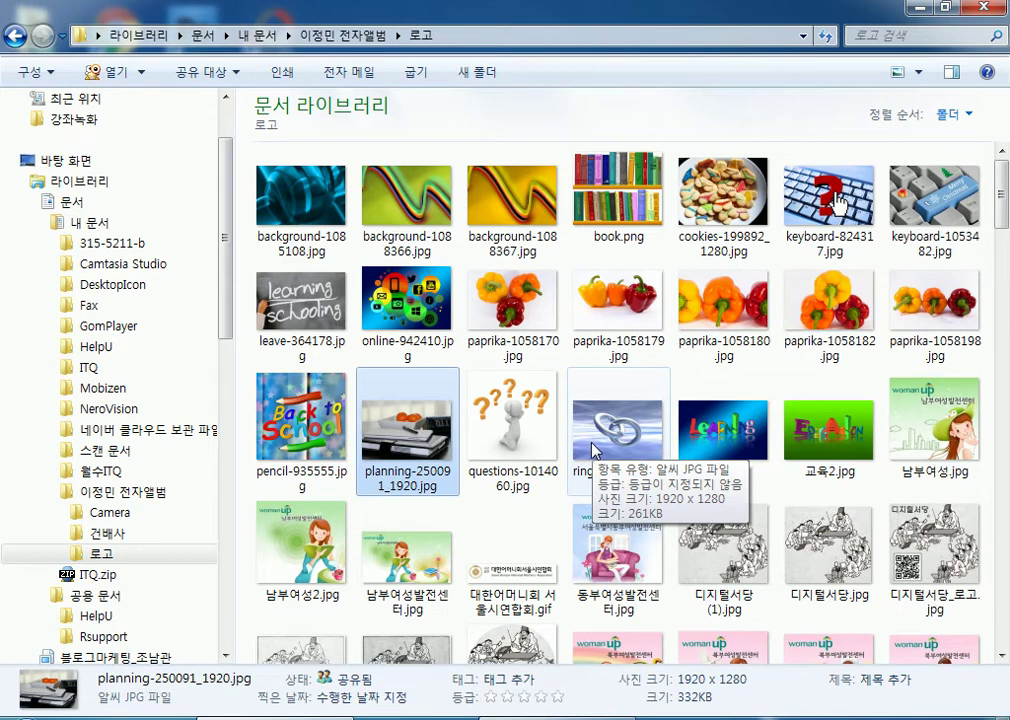
pyautogui.click(498, 430)
pyautogui.keyDown('ctrl'); pyautogui.click(935, 420); pyautogui.keyUp('ctrl')
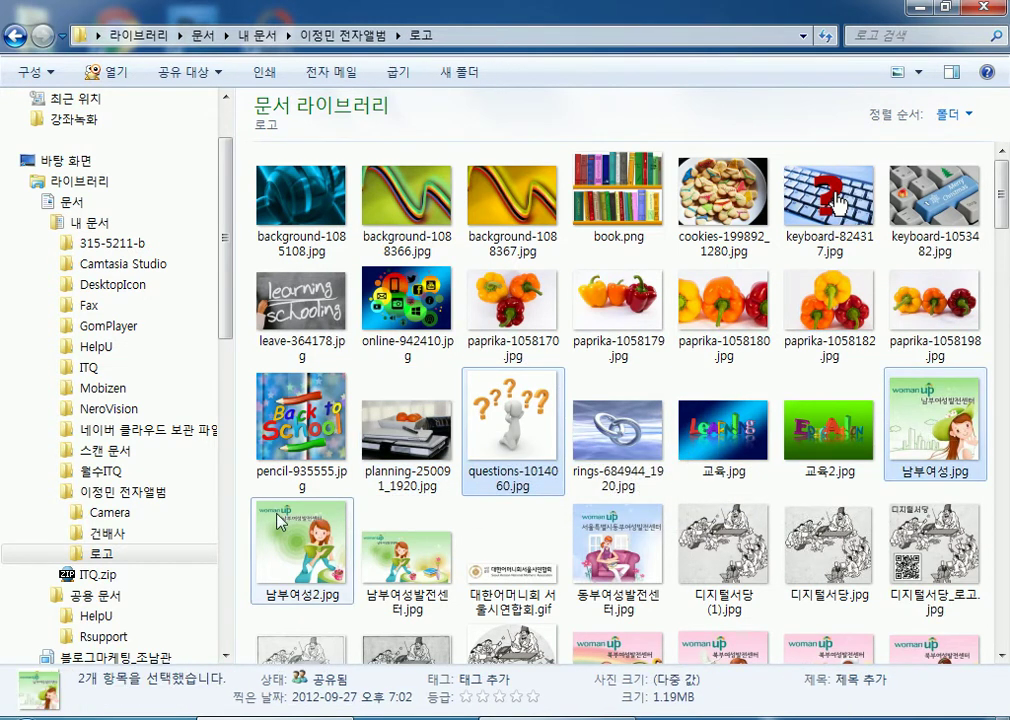
pyautogui.keyDown('ctrl'); pyautogui.click(300, 540); pyautogui.keyUp('ctrl')
pyautogui.scroll(-3, 466, 533)
pyautogui.scroll(-7, 466, 533)
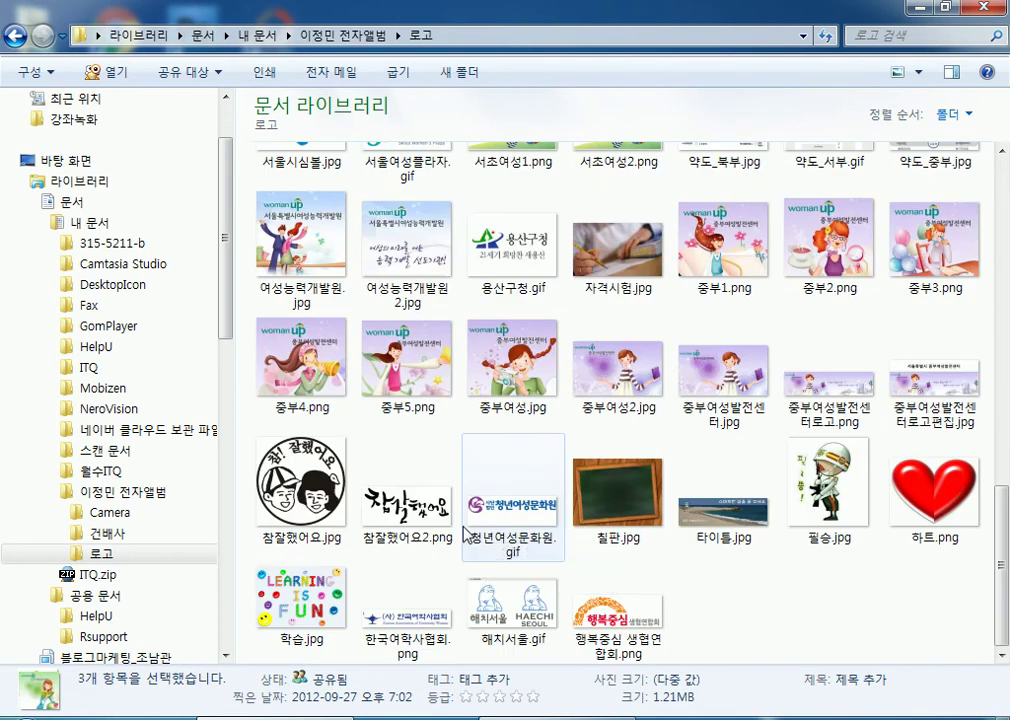
pyautogui.hotkey('ctrl', 'a')
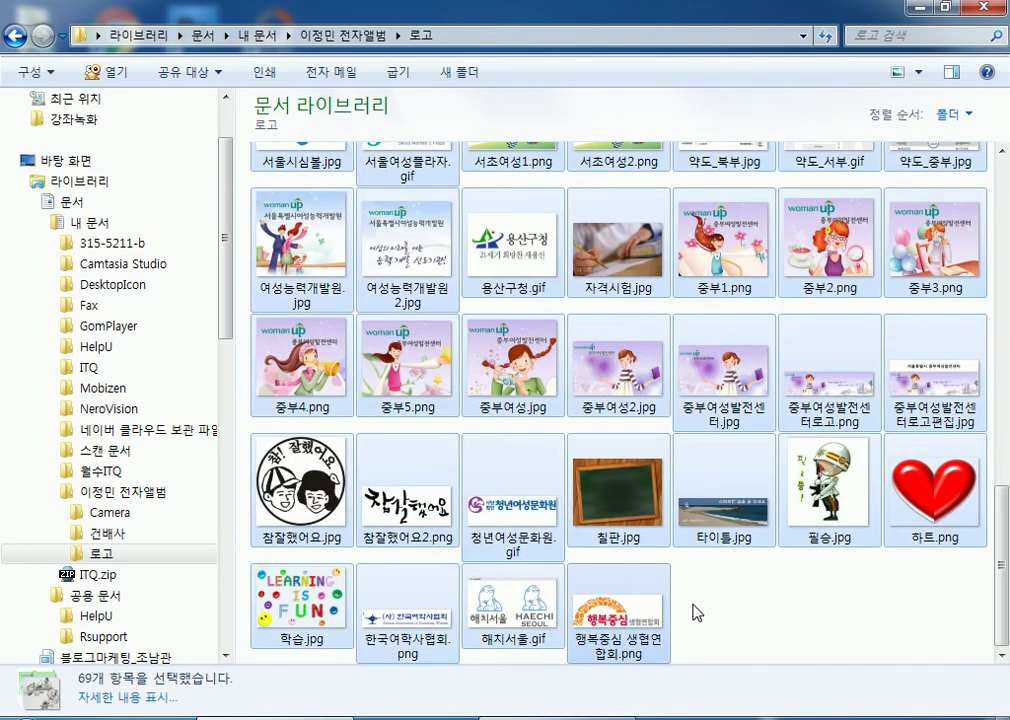
pyautogui.press('Delete')
pyautogui.press('Escape')
pyautogui.click(370, 500)
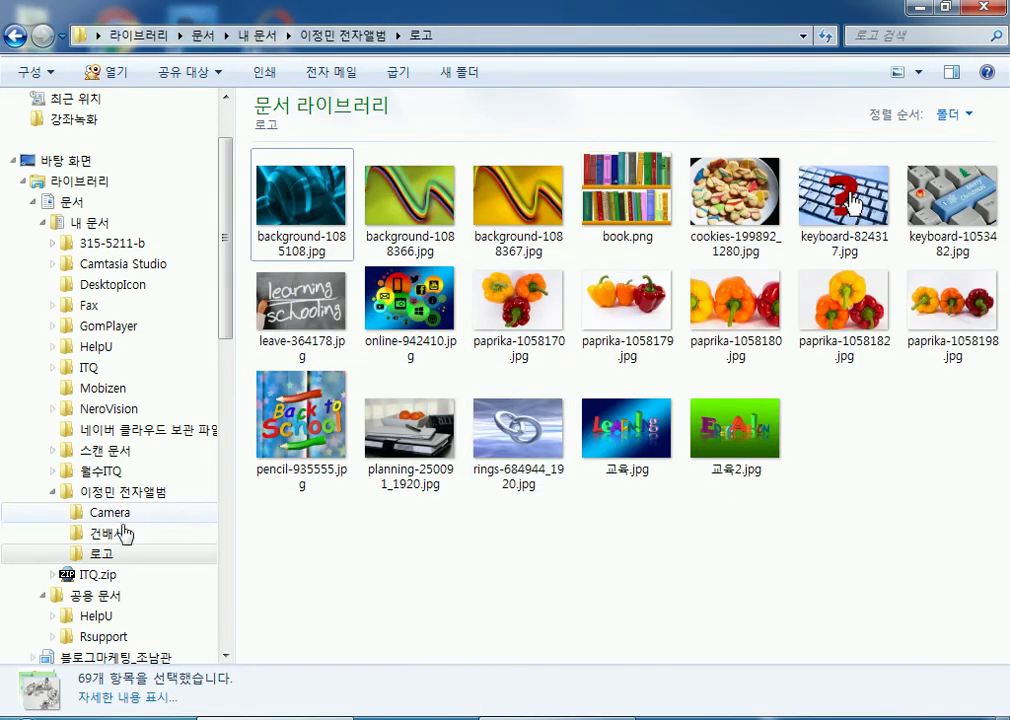
# Step: Show the 건배사 toast images as extra-large thumbnails
pyautogui.click(111, 536)
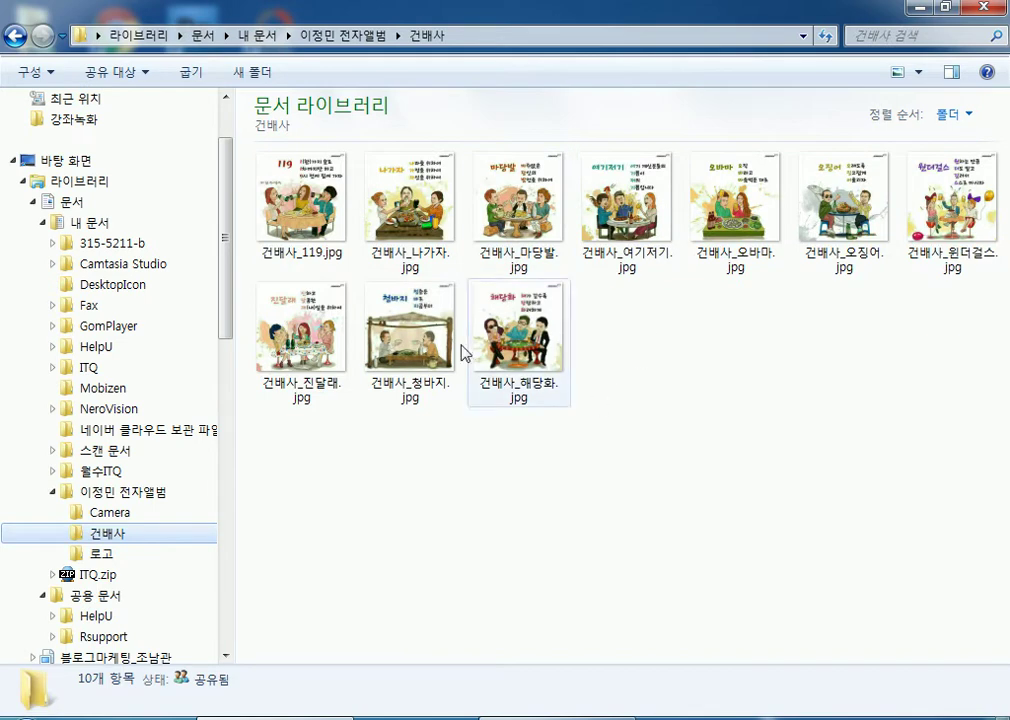
pyautogui.click(298, 236)
pyautogui.click(918, 72)
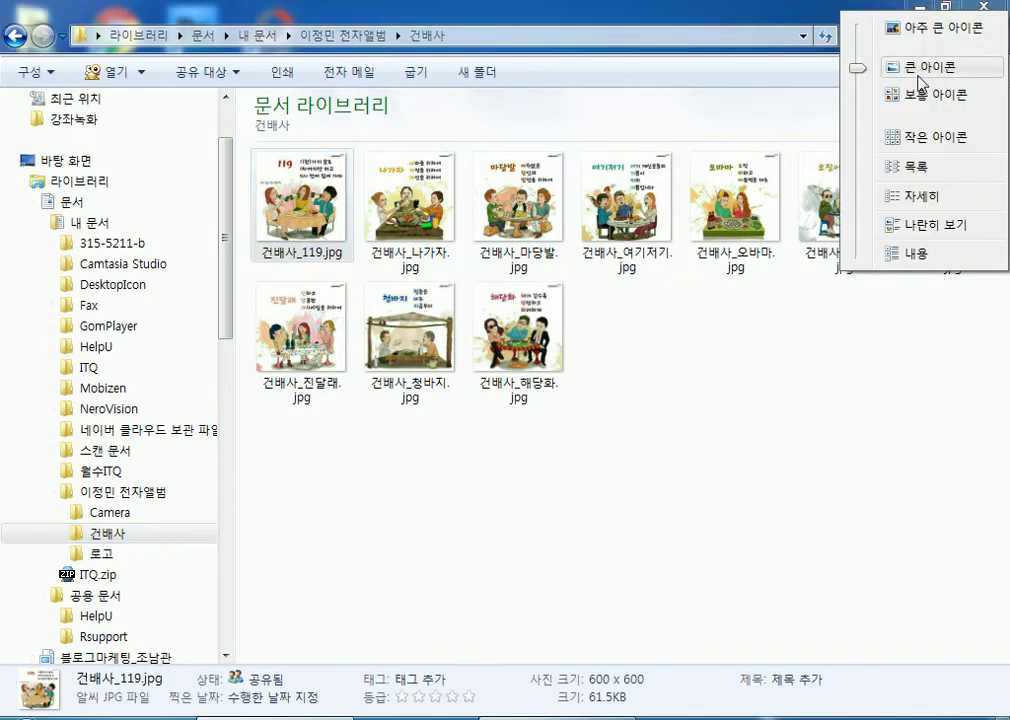
pyautogui.click(922, 30)
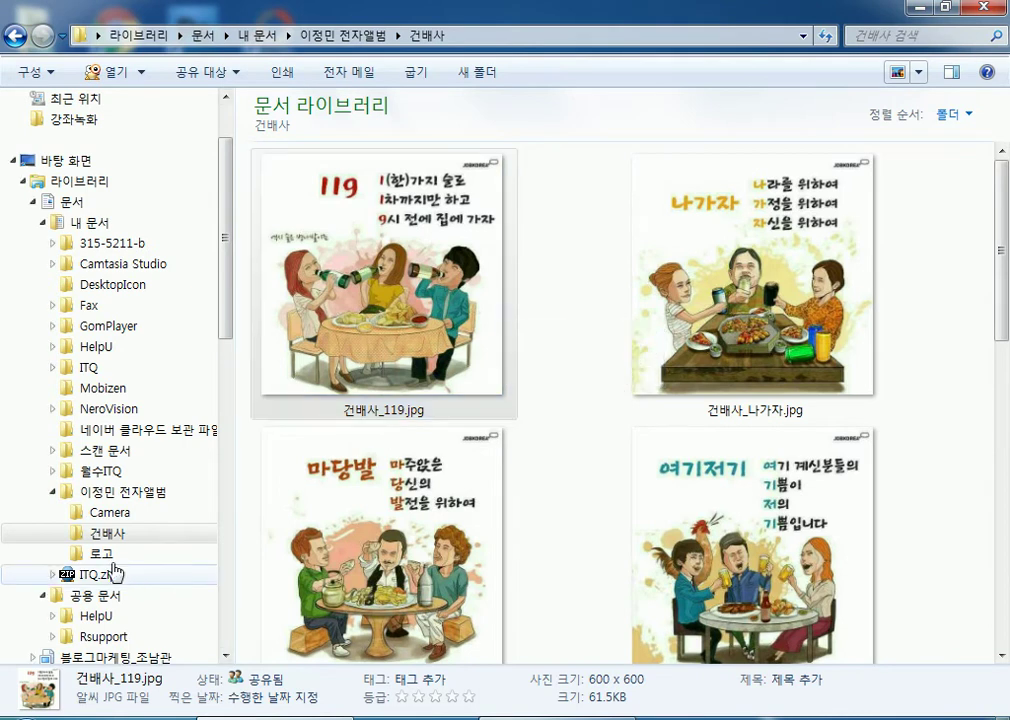
# Step: Move all 19 로고 images up into the main e-album folder
pyautogui.click(122, 514)
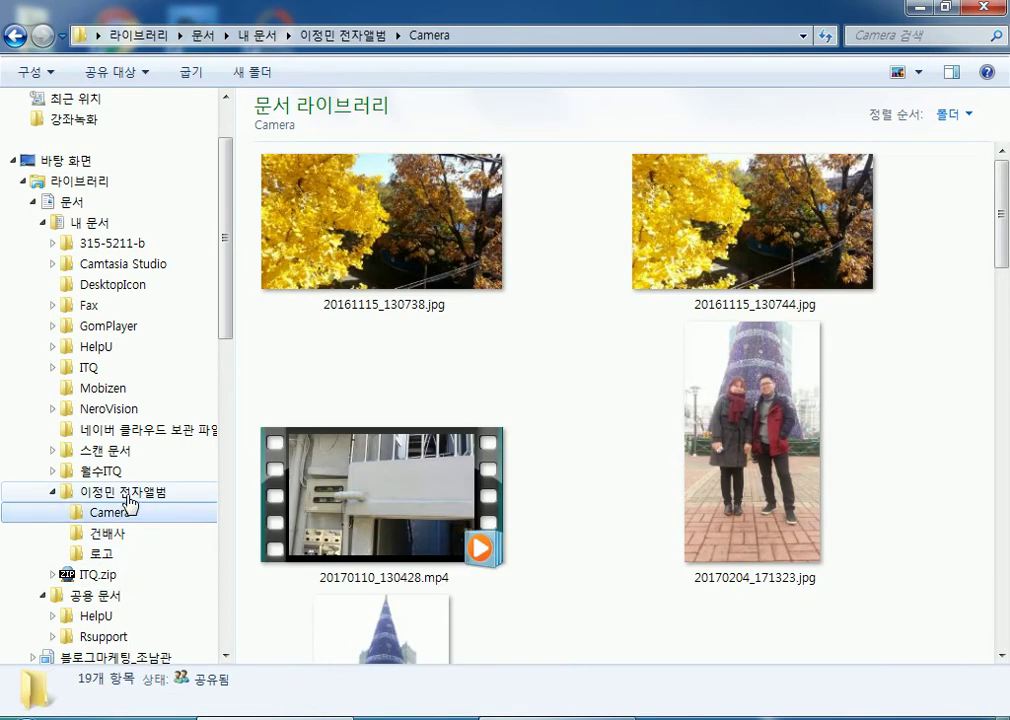
pyautogui.click(124, 493)
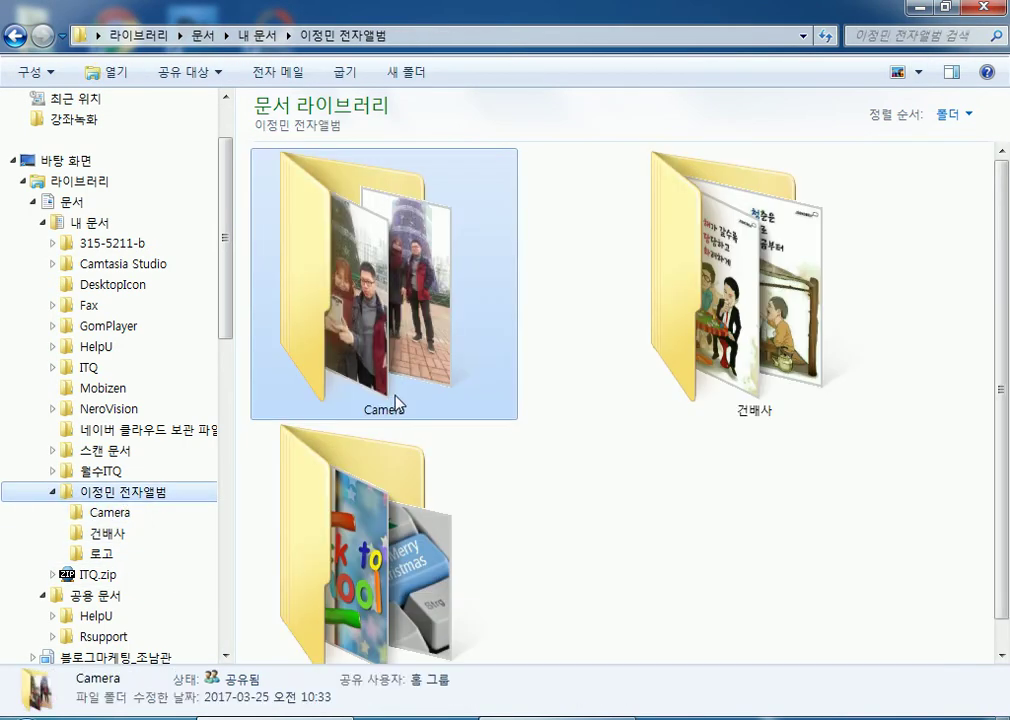
pyautogui.click(112, 535)
pyautogui.click(110, 554)
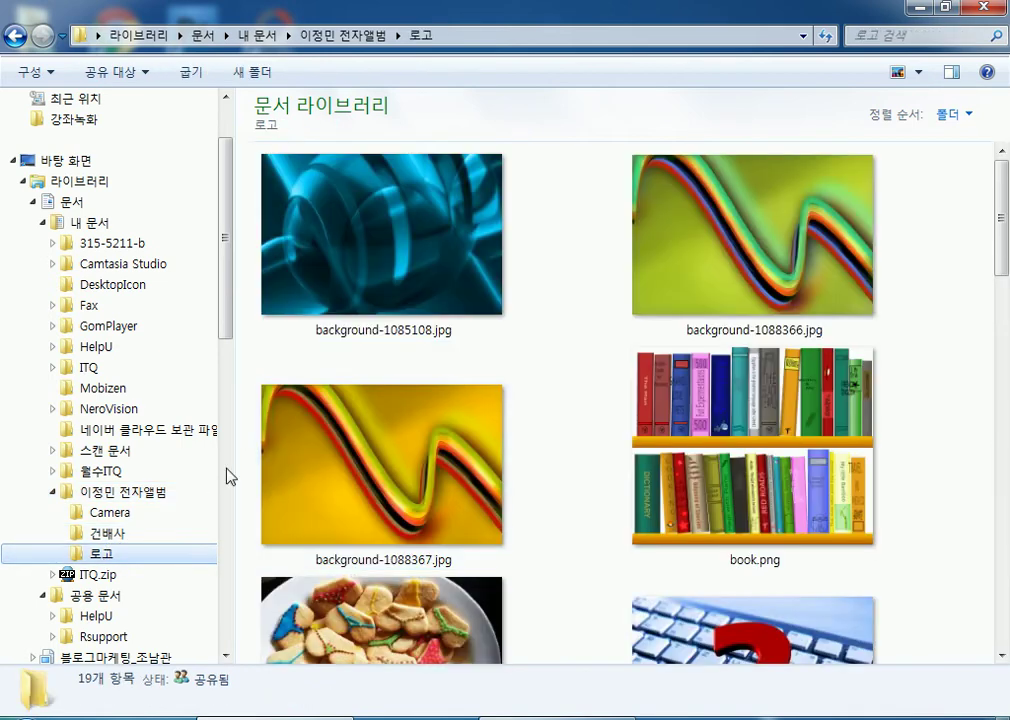
pyautogui.click(118, 531)
pyautogui.click(125, 515)
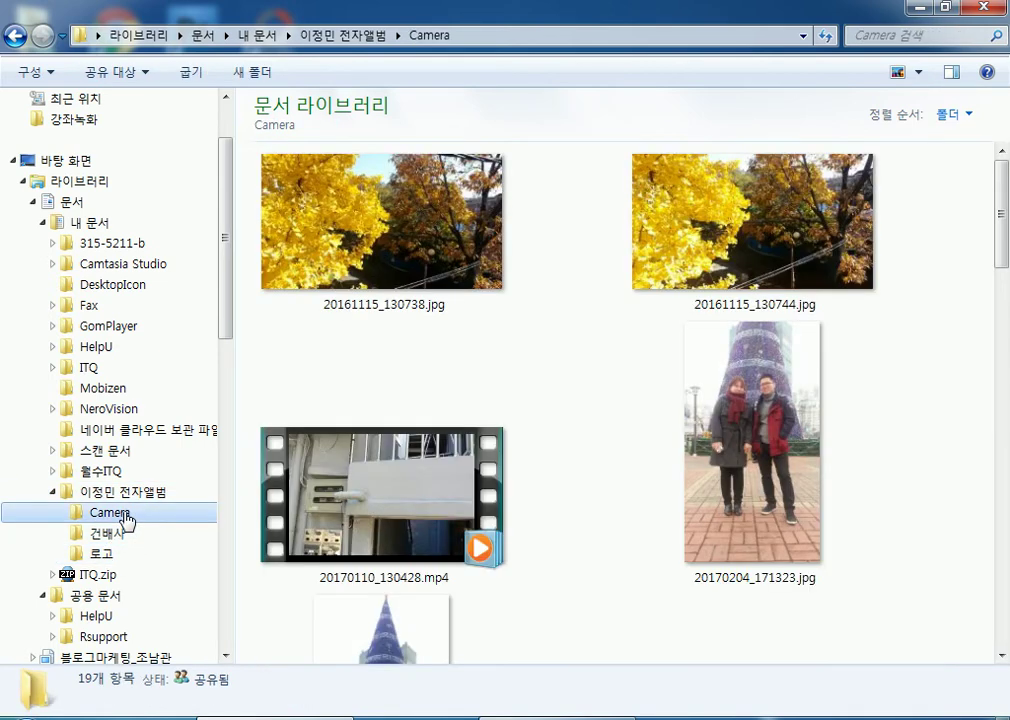
pyautogui.click(105, 553)
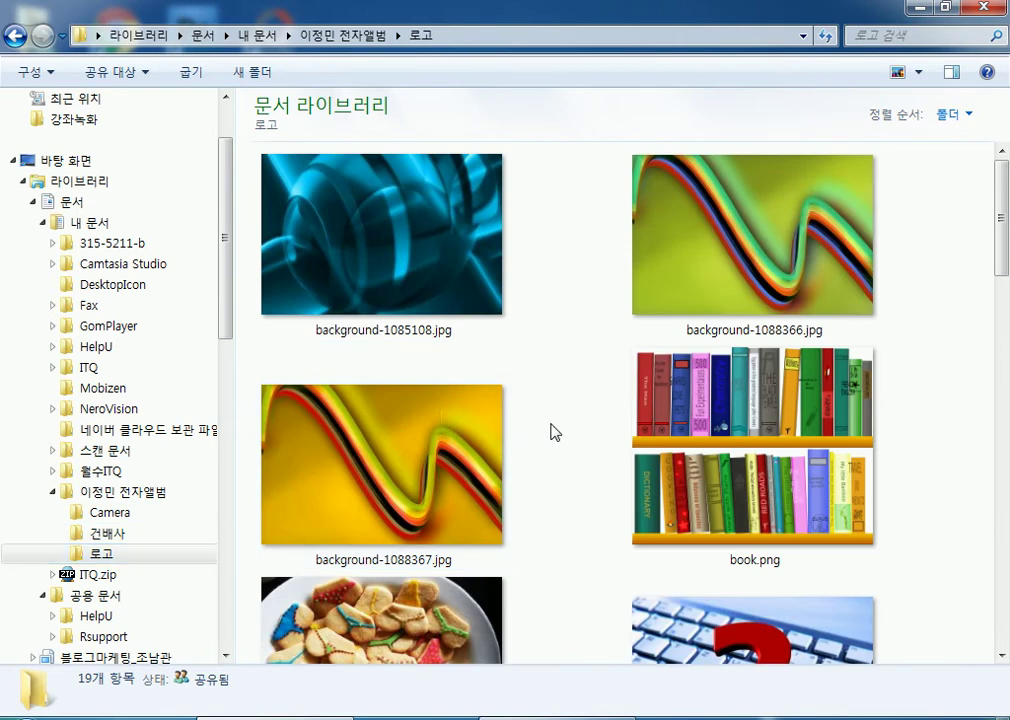
pyautogui.hotkey('ctrl', 'a')
pyautogui.moveTo(367, 444); pyautogui.dragTo(140, 500)
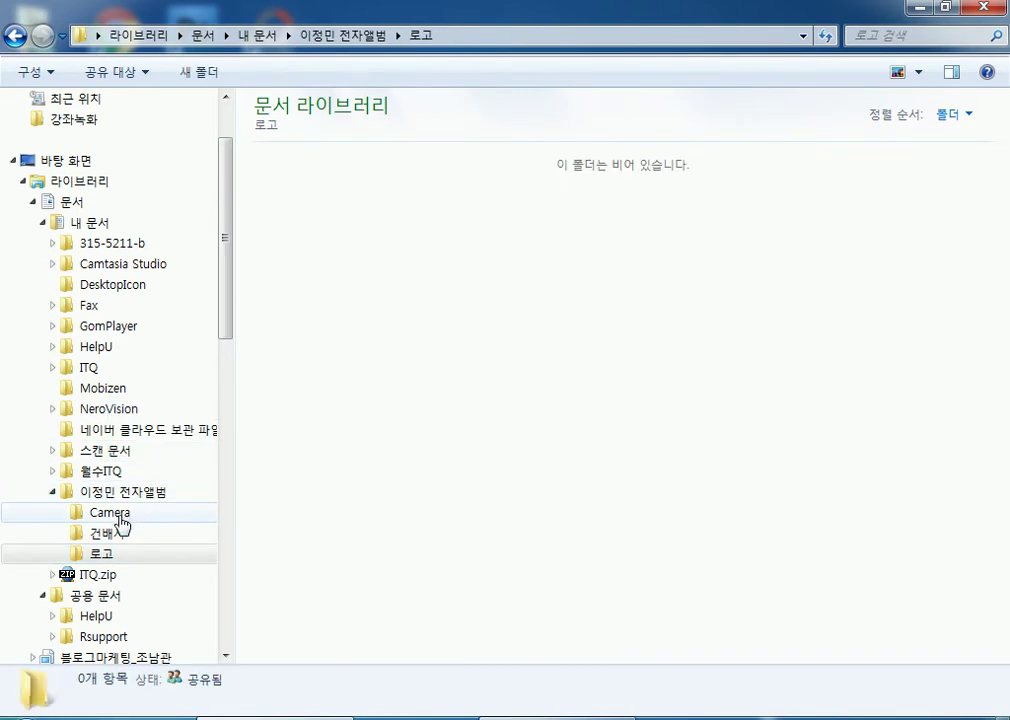
# Step: Move the ten 건배사 images into the main e-album folder
pyautogui.click(110, 534)
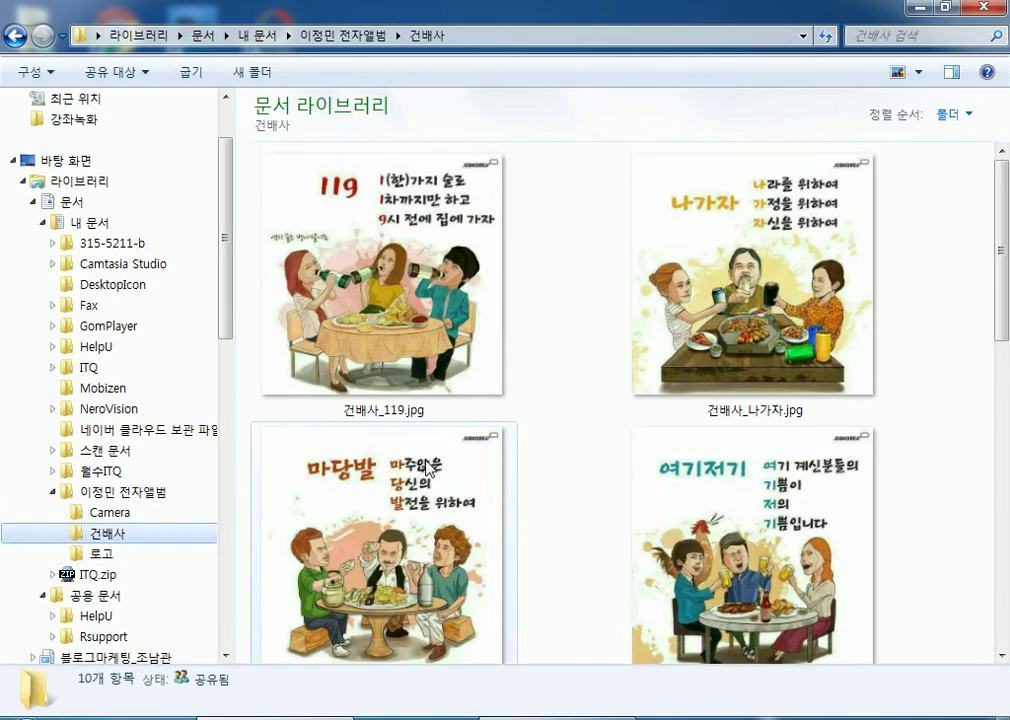
pyautogui.click(430, 470)
pyautogui.hotkey('ctrl', 'a')
pyautogui.moveTo(430, 470); pyautogui.dragTo(217, 503)
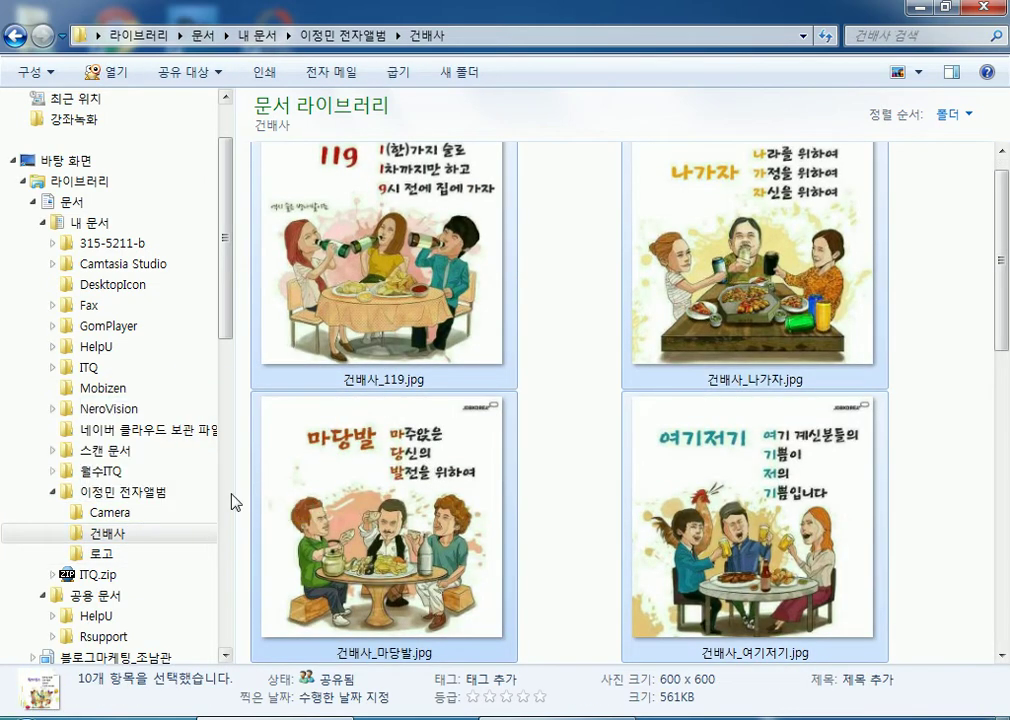
# Step: Move the 19 Camera photos and videos into the main e-album folder
pyautogui.click(105, 514)
pyautogui.click(365, 473)
pyautogui.hotkey('ctrl', 'a')
pyautogui.moveTo(365, 473); pyautogui.dragTo(144, 500)
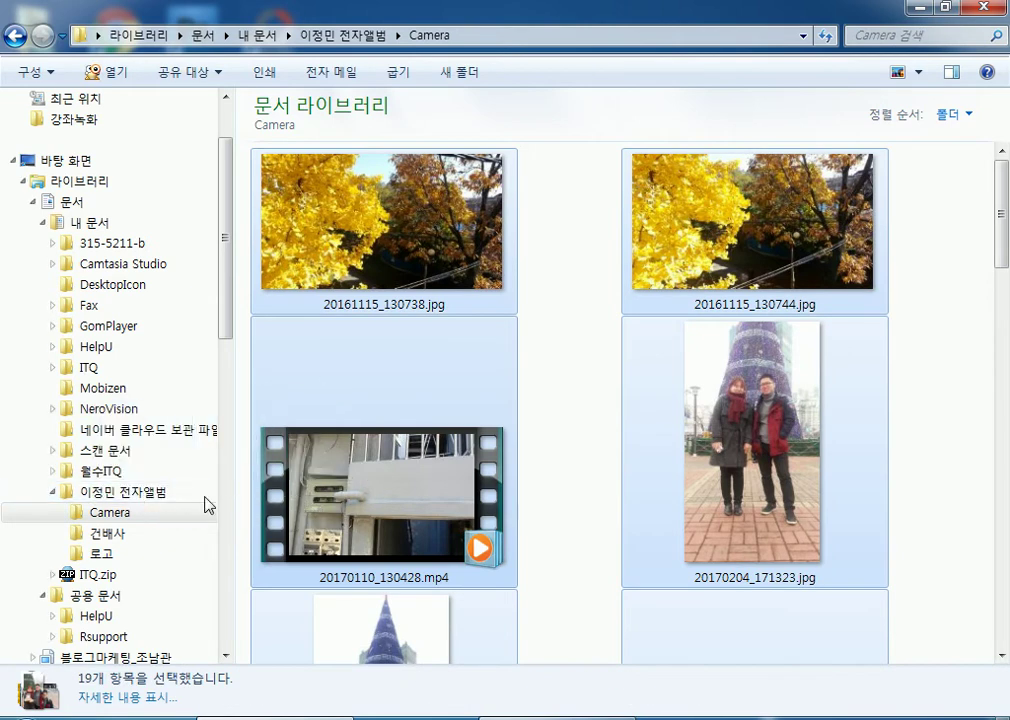
pyautogui.moveTo(258, 505); pyautogui.dragTo(140, 498)
# Step: Open the e-album folder and display its files as Large icons
pyautogui.click(140, 495)
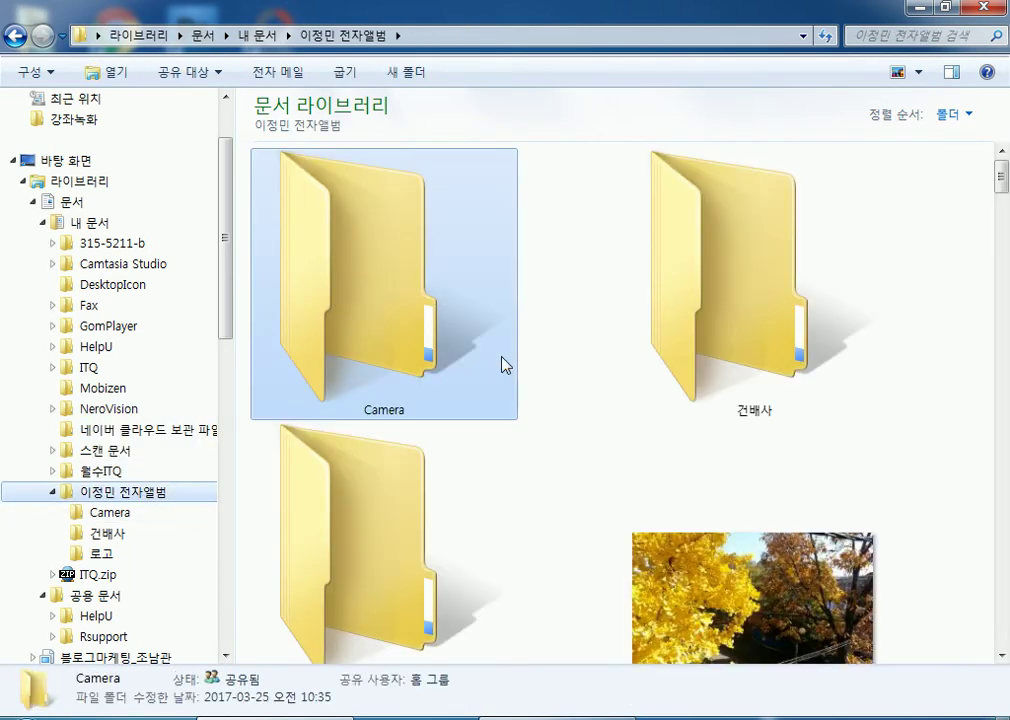
pyautogui.click(919, 72)
pyautogui.click(890, 109)
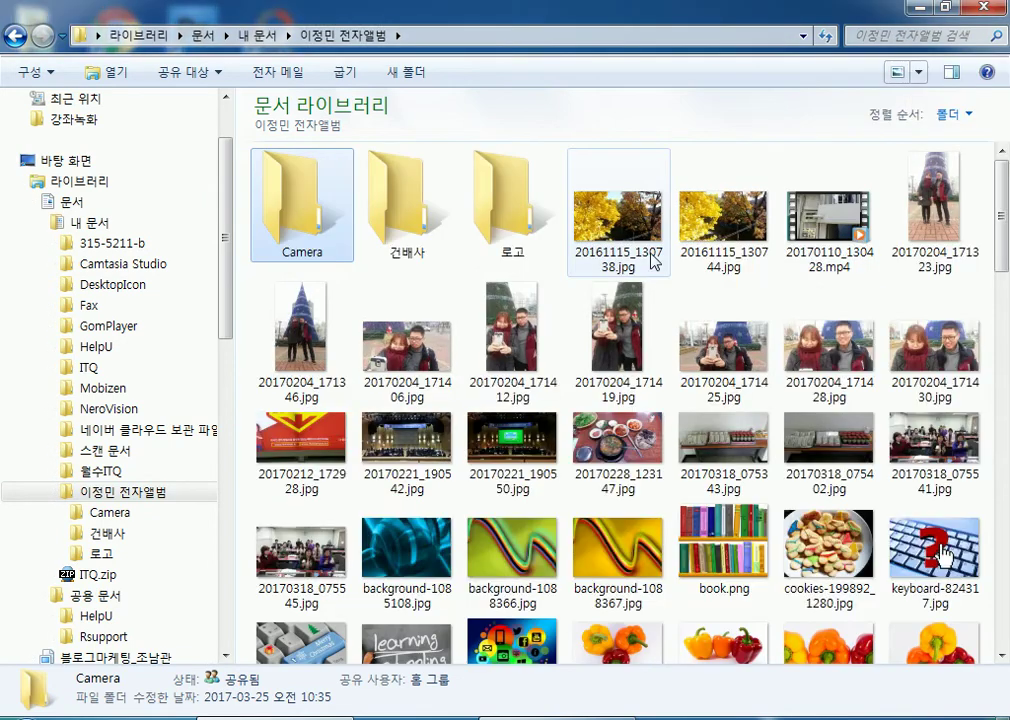
pyautogui.click(618, 230)
pyautogui.scroll(-4, 618, 230)
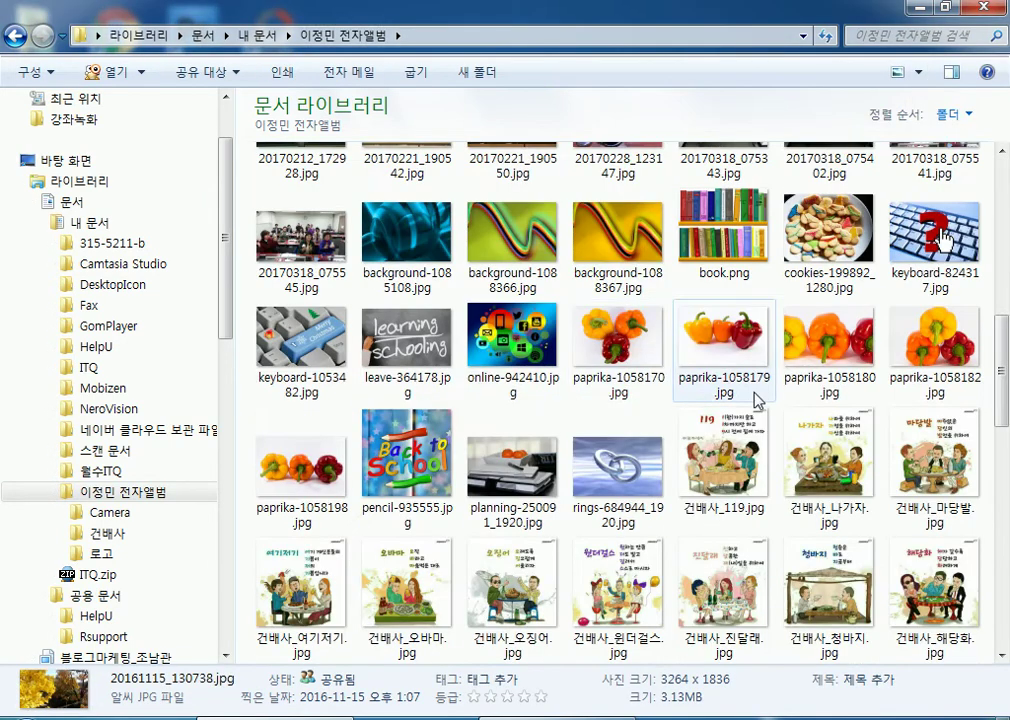
pyautogui.scroll(-1, 717, 361)
pyautogui.scroll(3, 505, 487)
pyautogui.scroll(2, 505, 487)
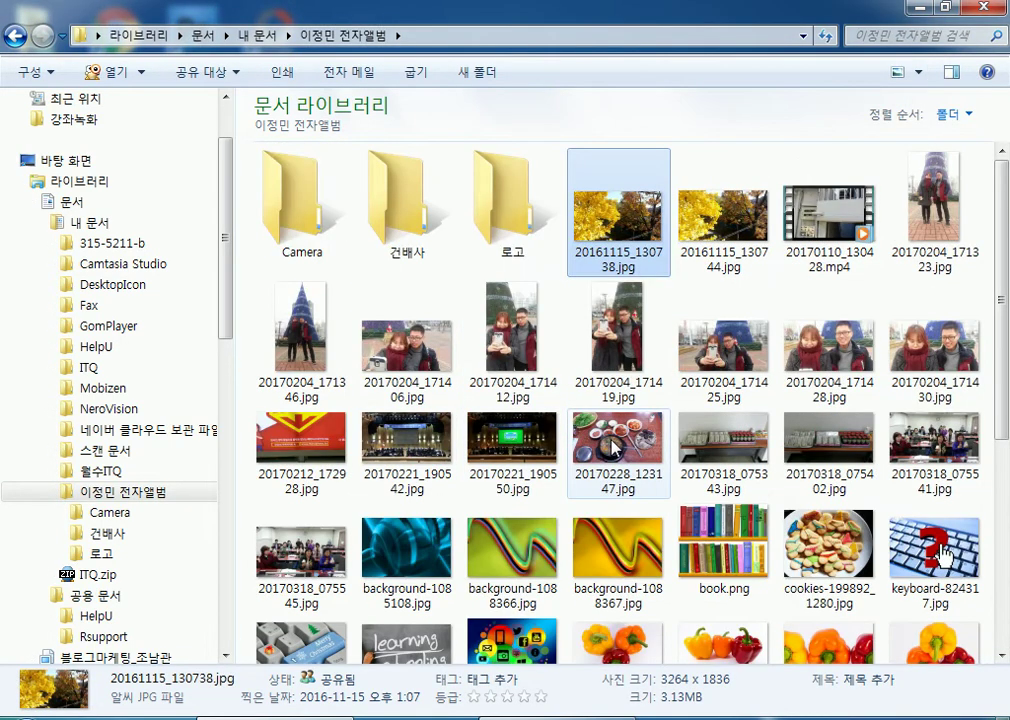
# Step: Delete the emptied Camera, 건배사 and 로고 subfolders
pyautogui.click(508, 215)
pyautogui.click(300, 225)
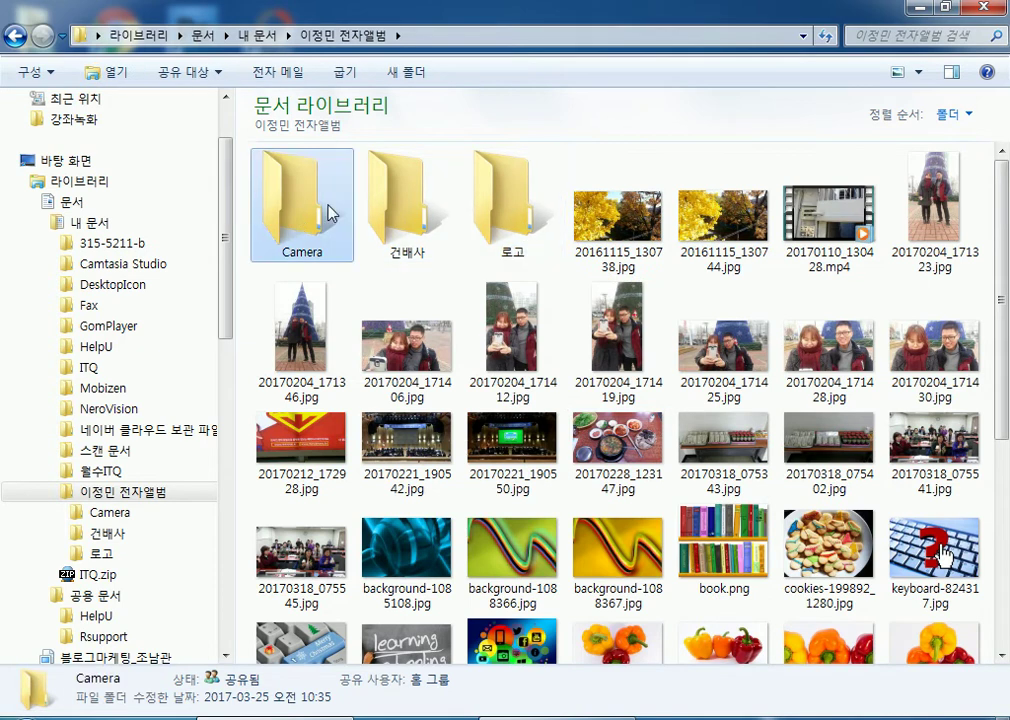
pyautogui.keyDown('ctrl'); pyautogui.click(440, 221); pyautogui.keyUp('ctrl')
pyautogui.keyDown('ctrl'); pyautogui.click(487, 222); pyautogui.keyUp('ctrl')
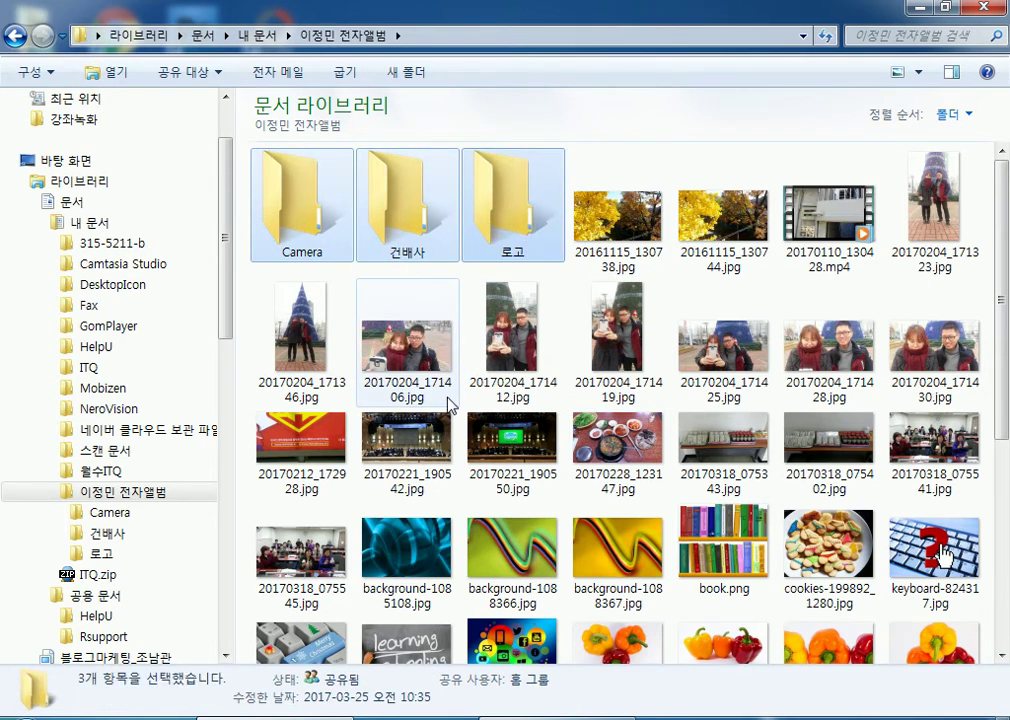
pyautogui.press('Delete')
pyautogui.press('Return')
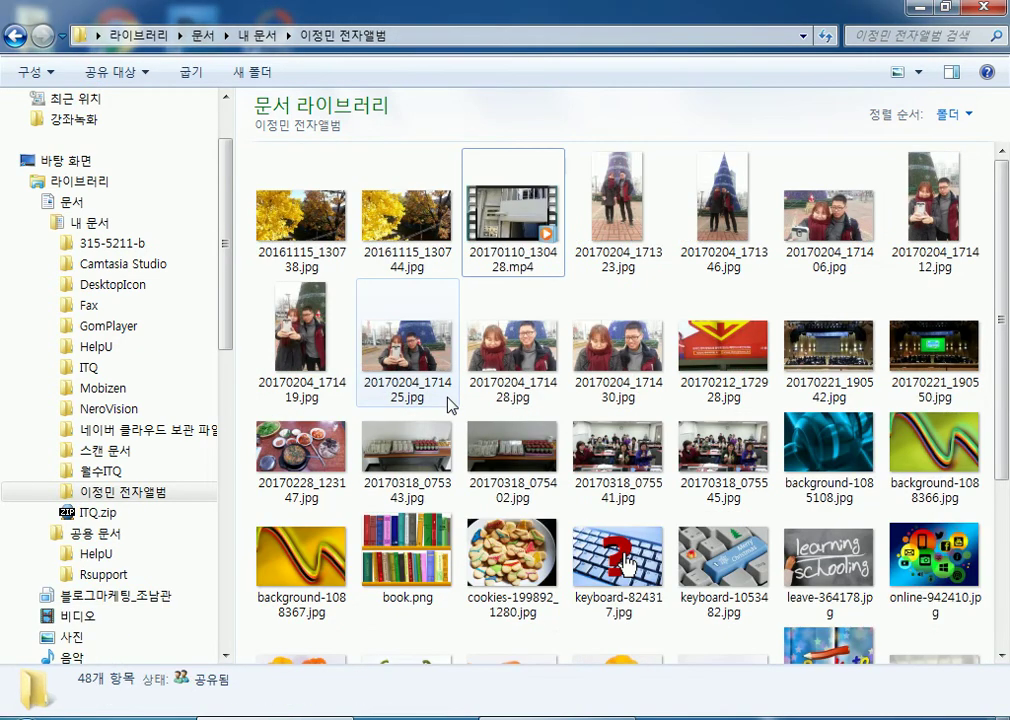
pyautogui.click(531, 349)
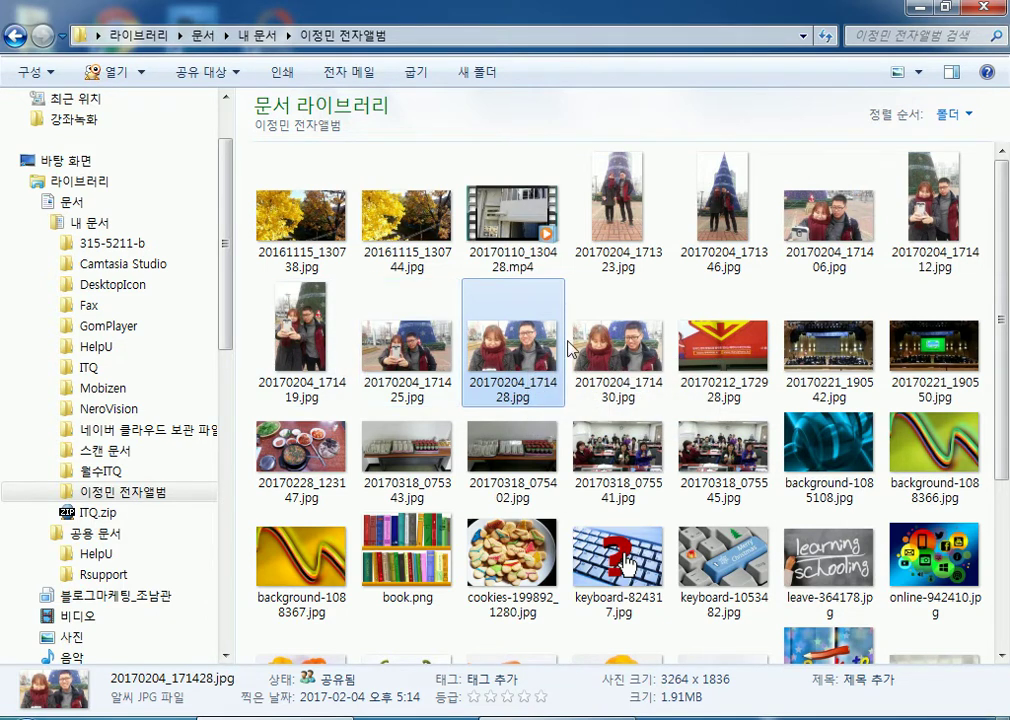
pyautogui.scroll(-3, 630, 425)
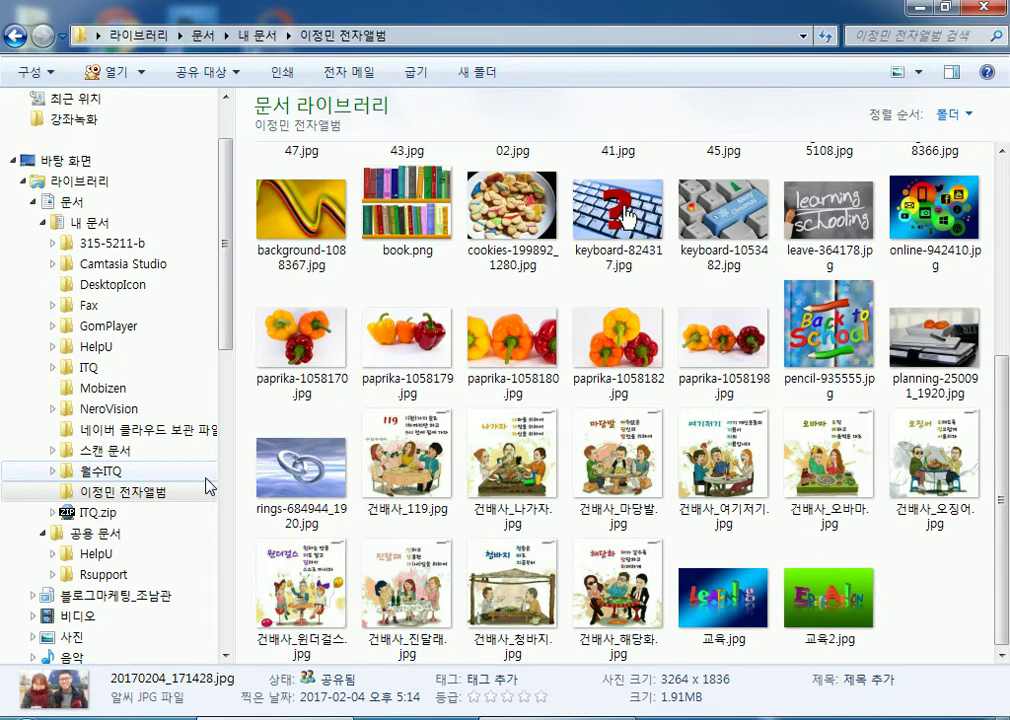
pyautogui.click(143, 488)
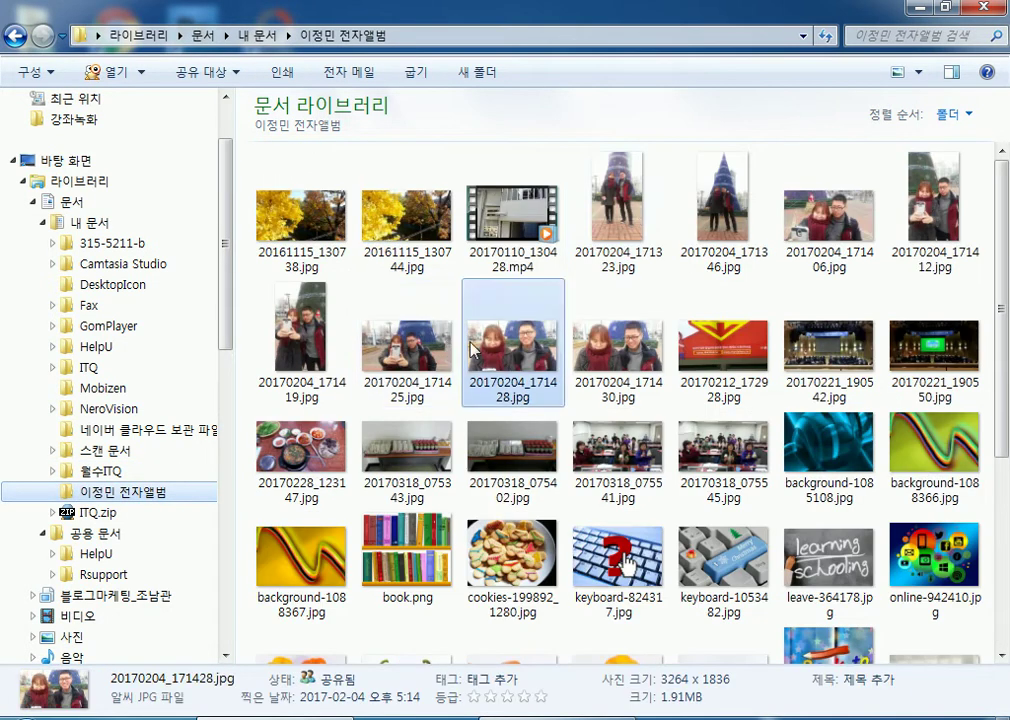
pyautogui.click(601, 236)
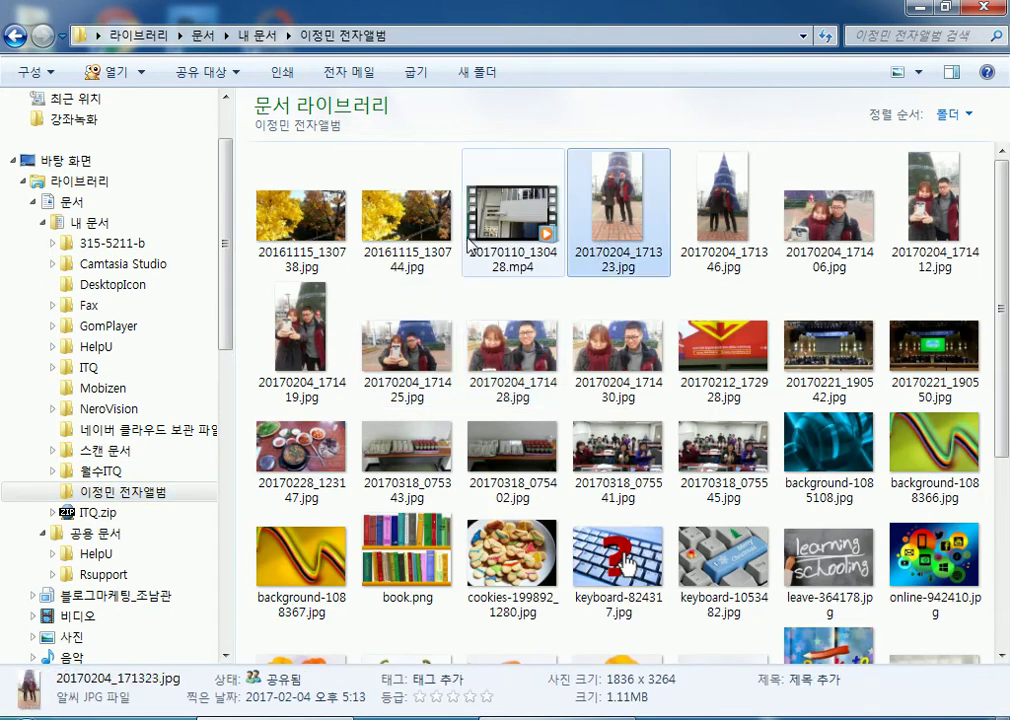
pyautogui.click(720, 262)
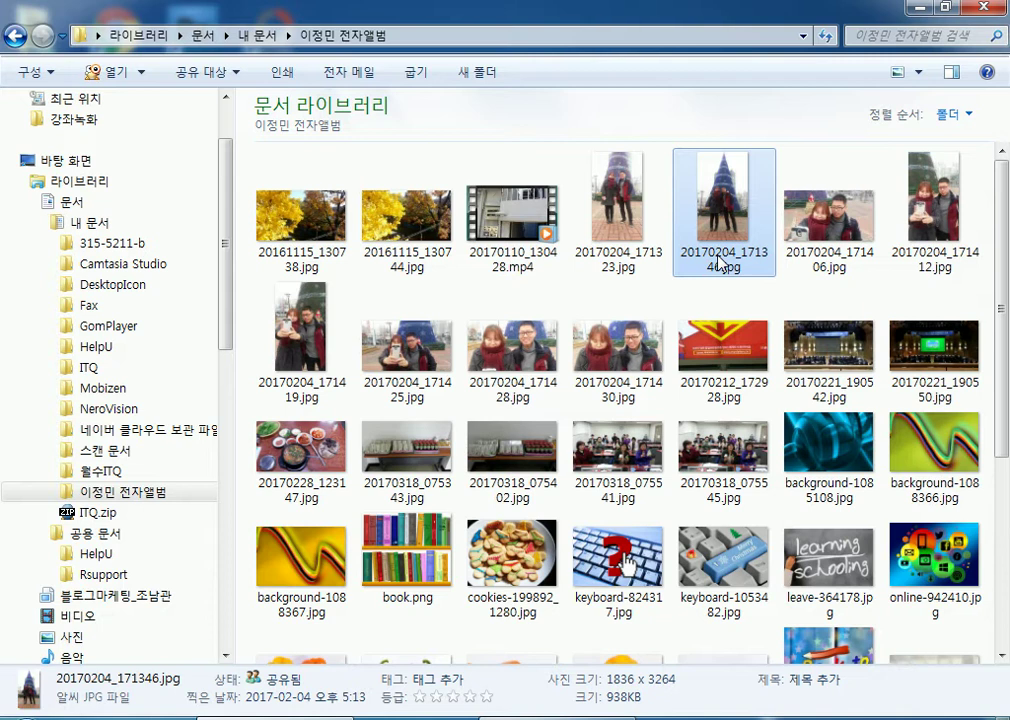
pyautogui.click(532, 436)
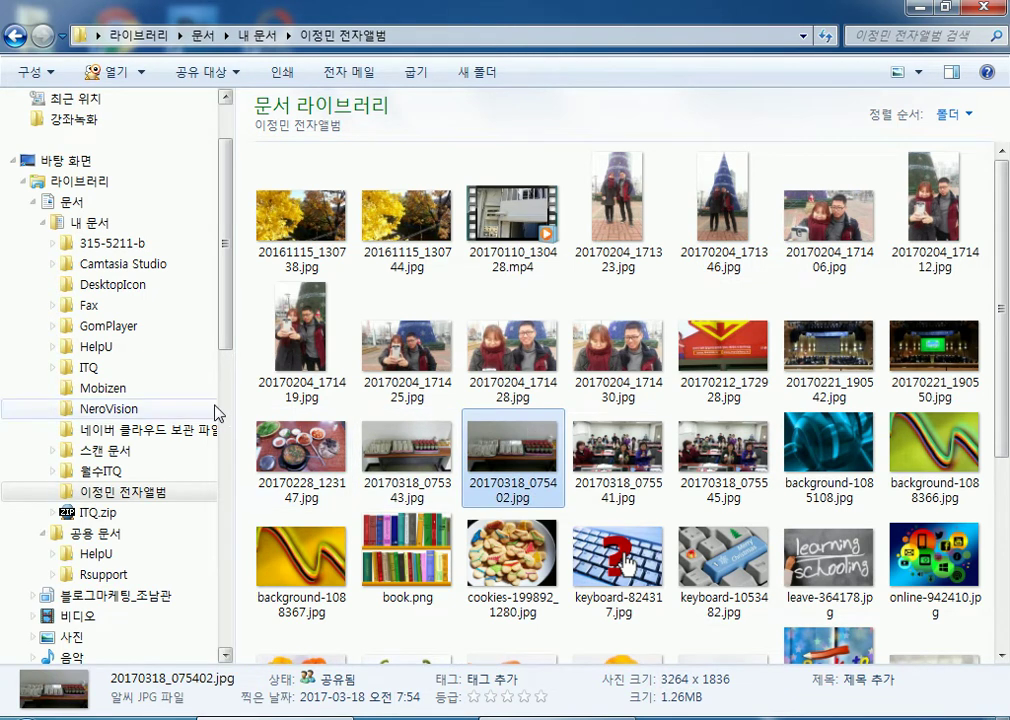
# Step: Browse the sample music folder in the Music library
pyautogui.moveTo(224, 320); pyautogui.dragTo(225, 415)
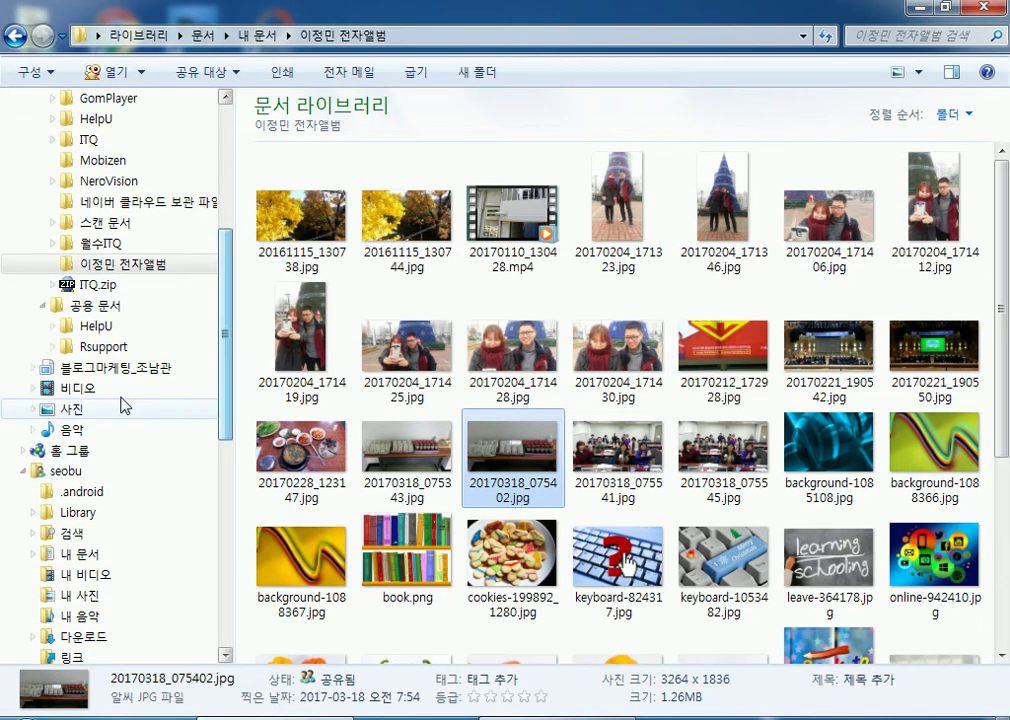
pyautogui.click(70, 430)
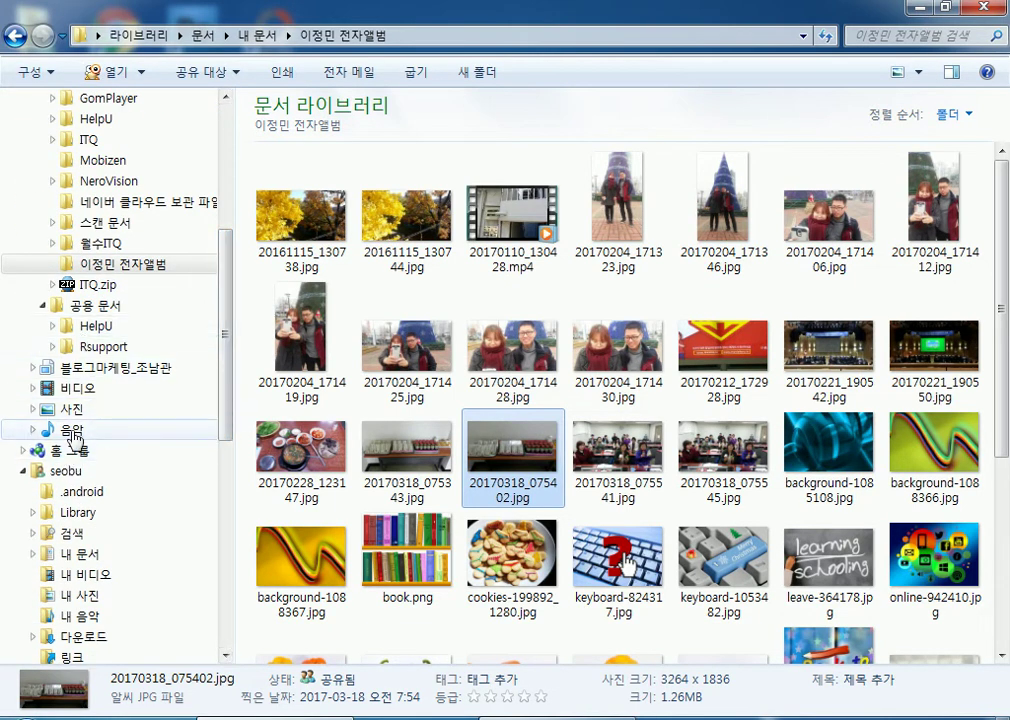
pyautogui.doubleClick(329, 184)
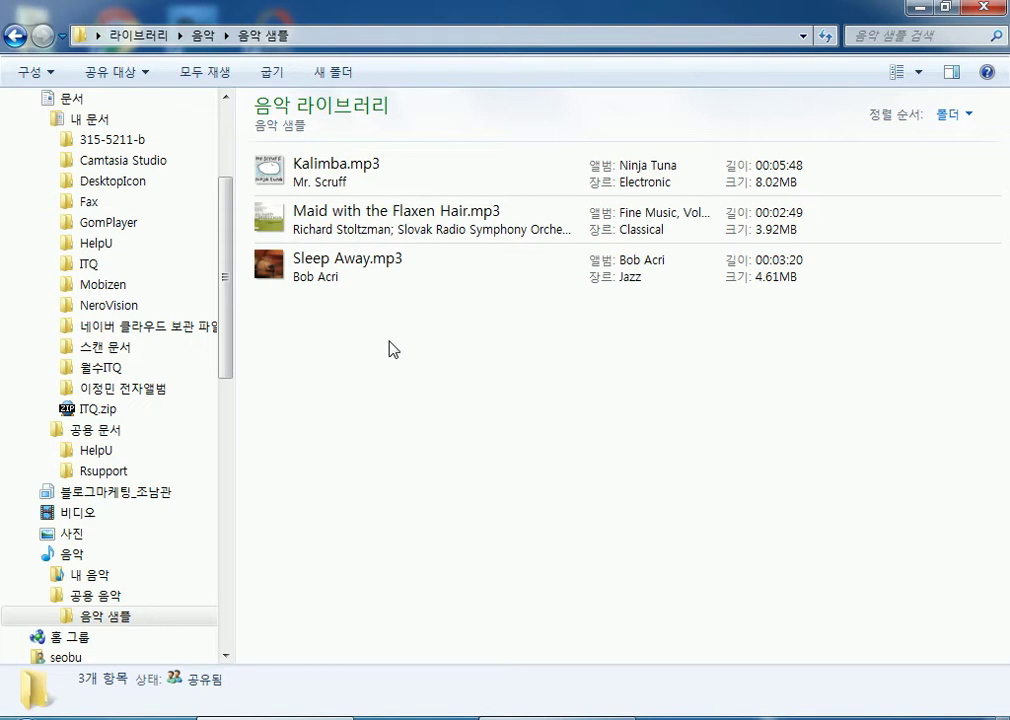
pyautogui.moveTo(226, 351); pyautogui.dragTo(238, 458)
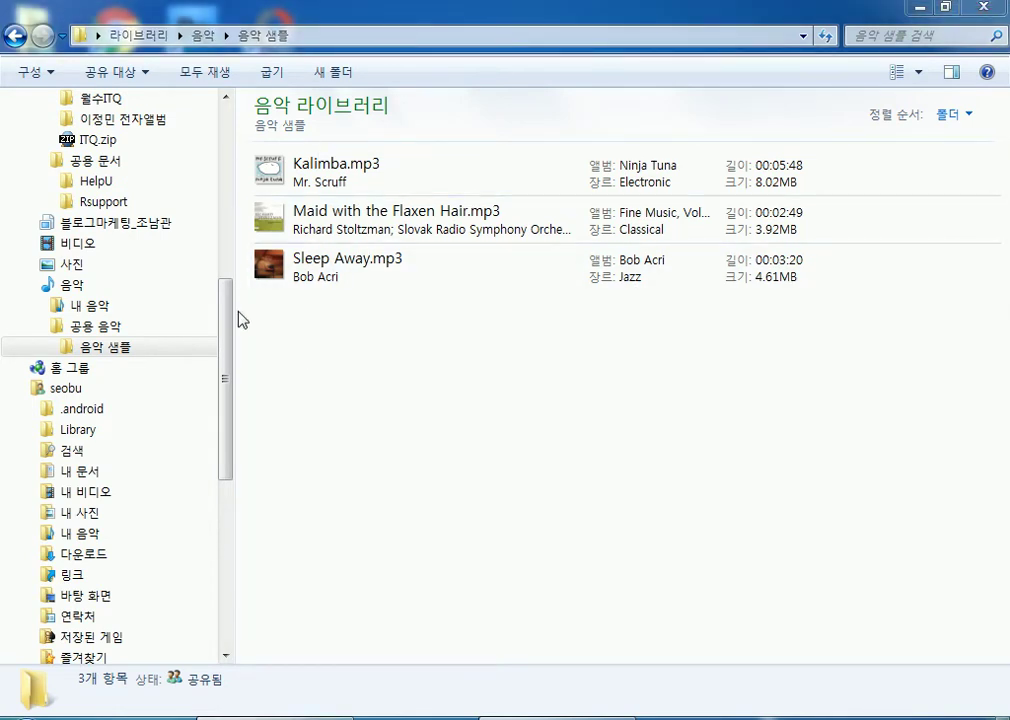
pyautogui.moveTo(228, 322); pyautogui.dragTo(140, 149)
# Step: Paste 추억영화음악.zip, 동요모음.zip and Wallpaper.zip from Downloads into the e-album folder
pyautogui.click(106, 129)
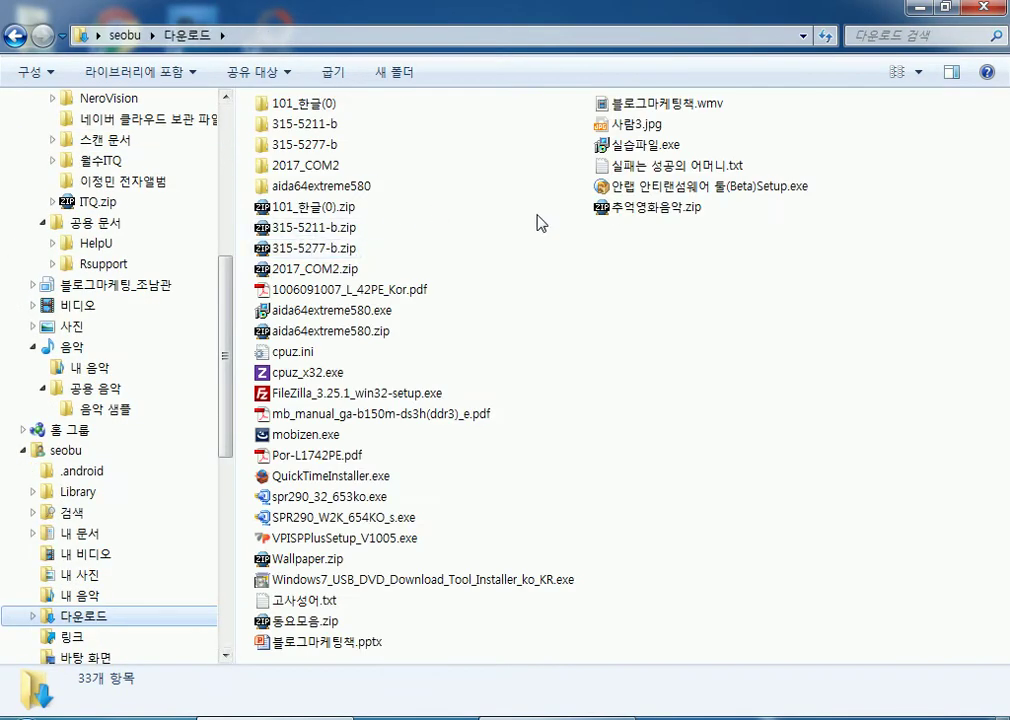
pyautogui.click(655, 208)
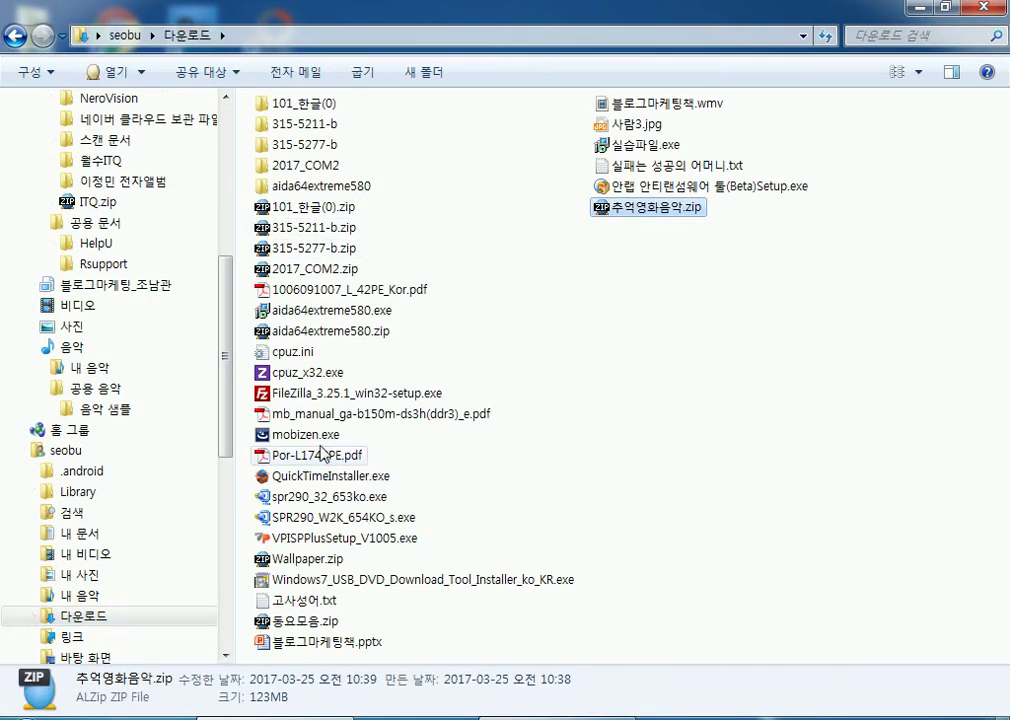
pyautogui.keyDown('ctrl'); pyautogui.click(303, 620); pyautogui.keyUp('ctrl')
pyautogui.keyDown('ctrl'); pyautogui.click(320, 559); pyautogui.keyUp('ctrl')
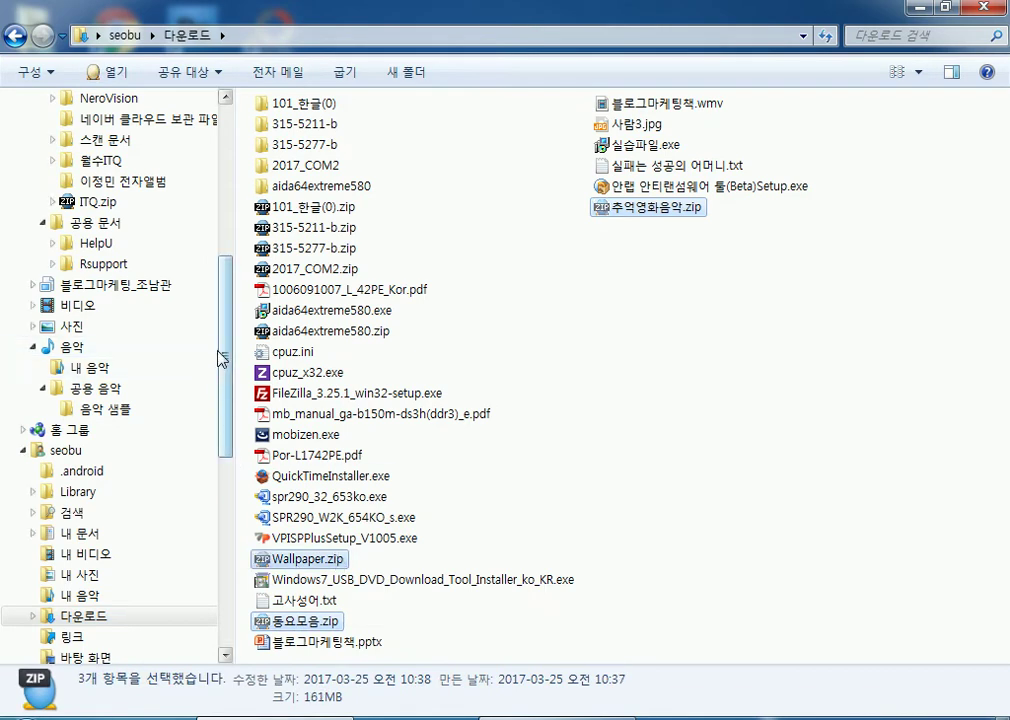
pyautogui.click(151, 191)
pyautogui.hotkey('ctrl', 'v')
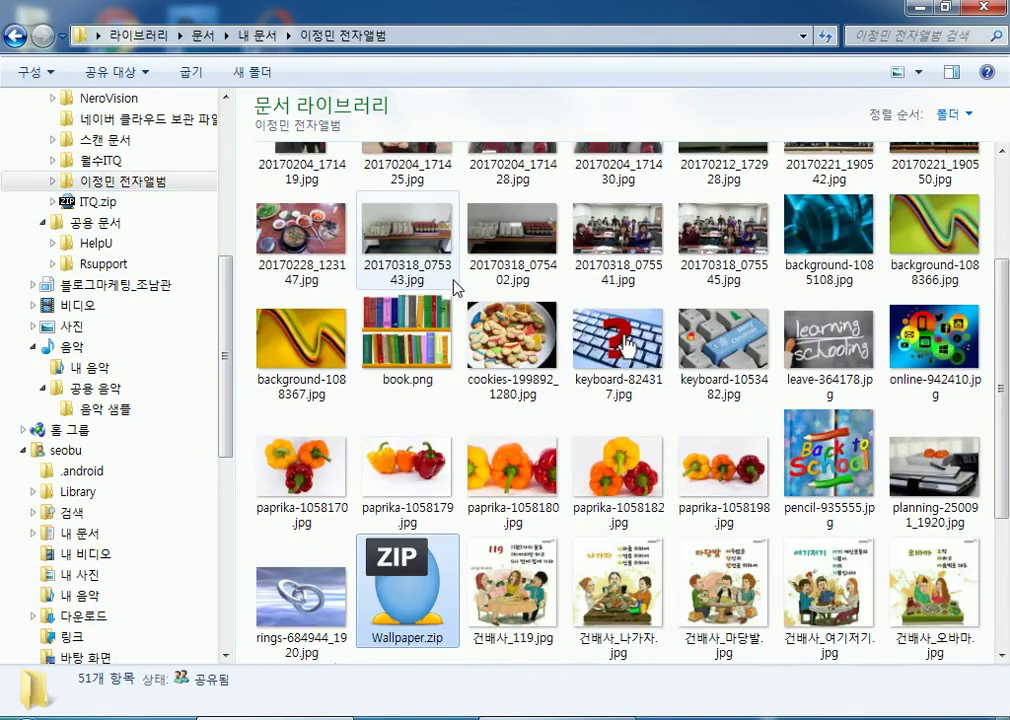
# Step: Extract Wallpaper.zip and the other archives into their own folders, then close the completion notice
pyautogui.scroll(-3, 667, 492)
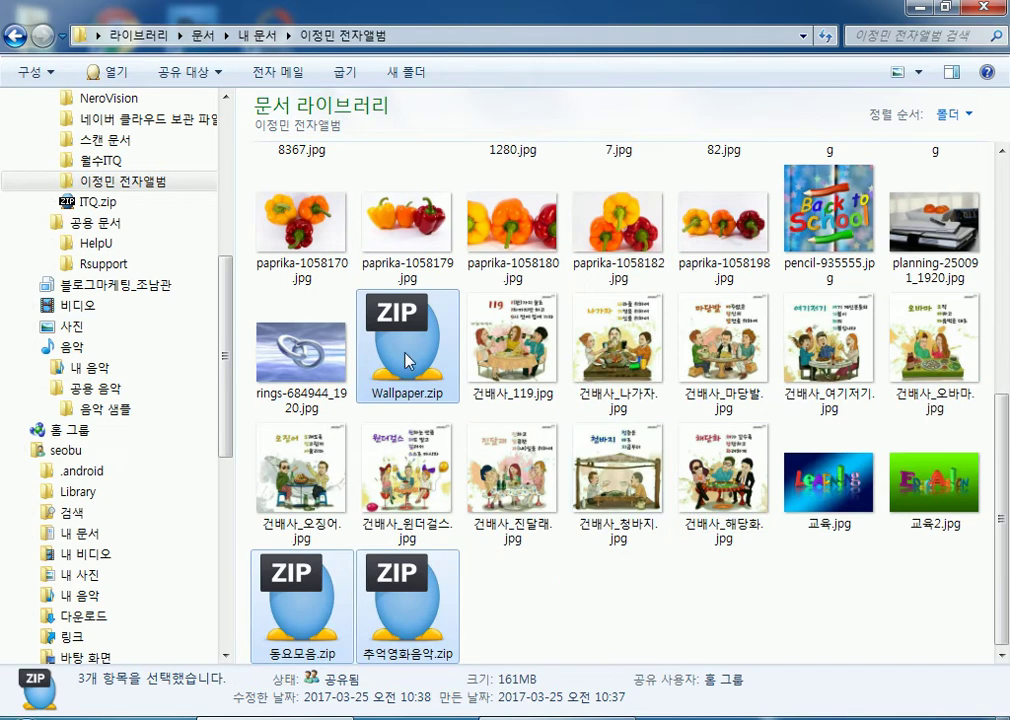
pyautogui.rightClick(408, 362)
pyautogui.click(458, 396)
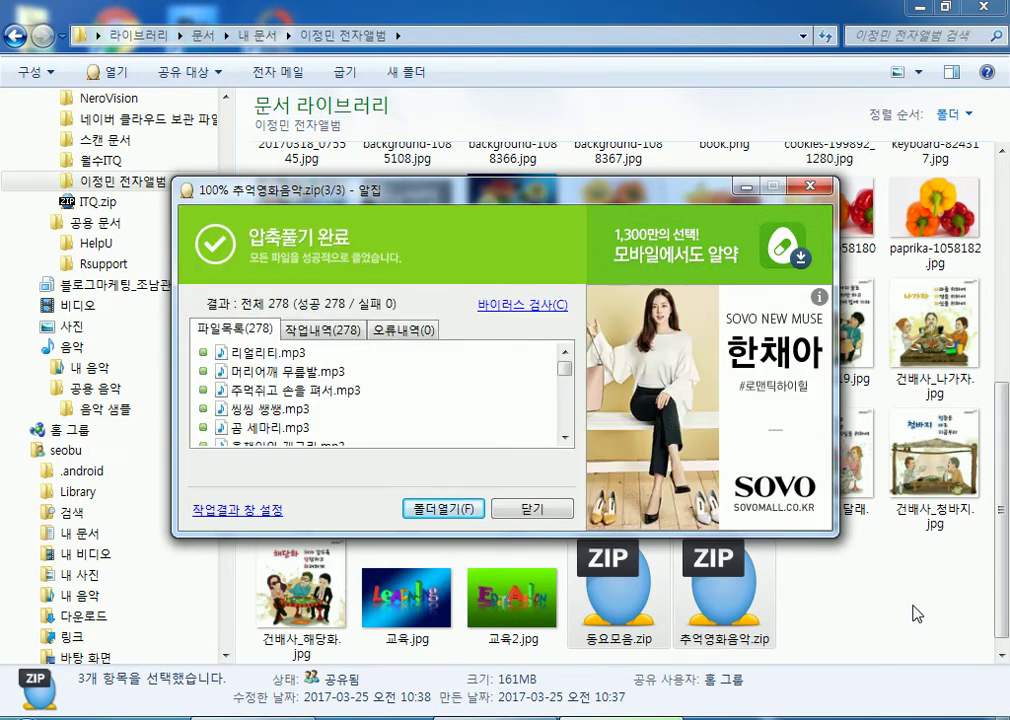
pyautogui.click(532, 509)
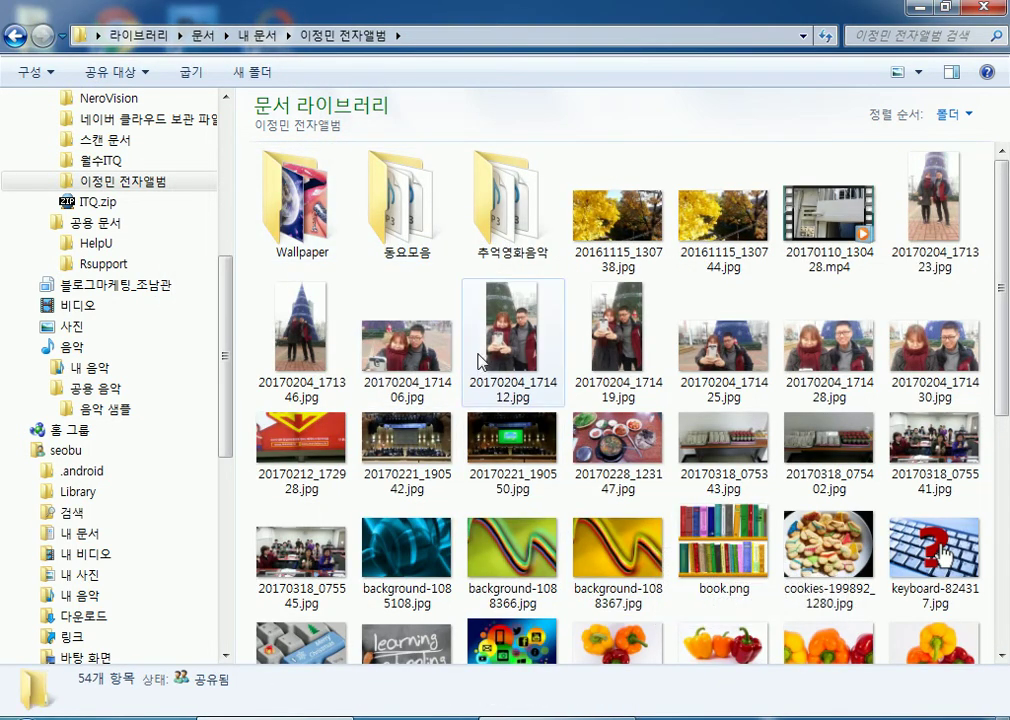
pyautogui.doubleClick(343, 199)
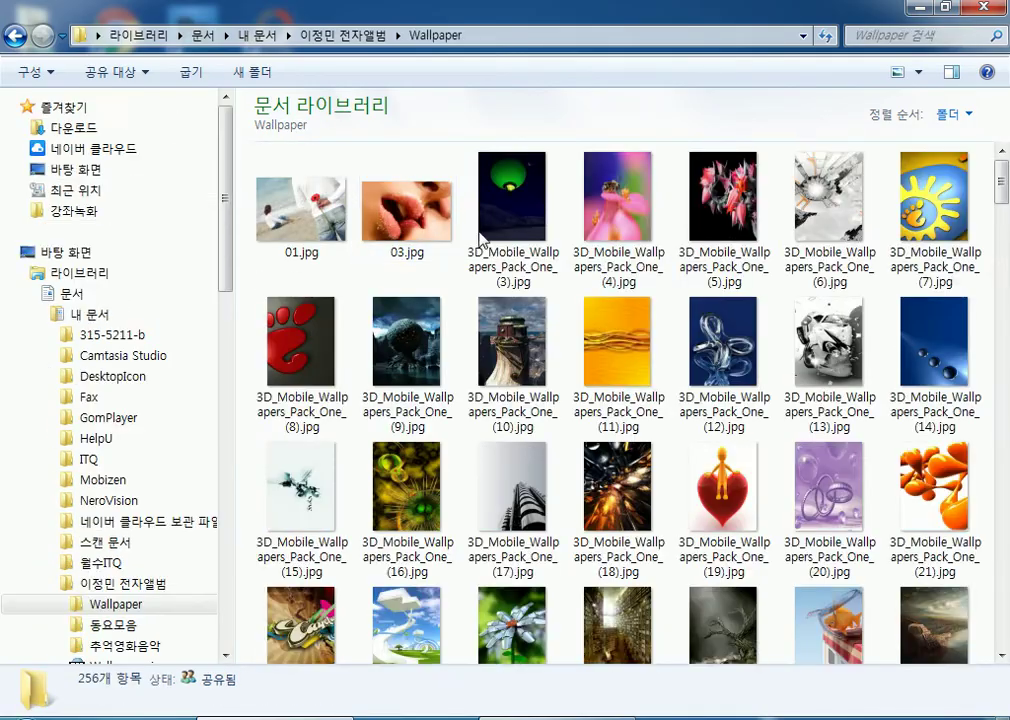
pyautogui.moveTo(1001, 200); pyautogui.dragTo(198, 219)
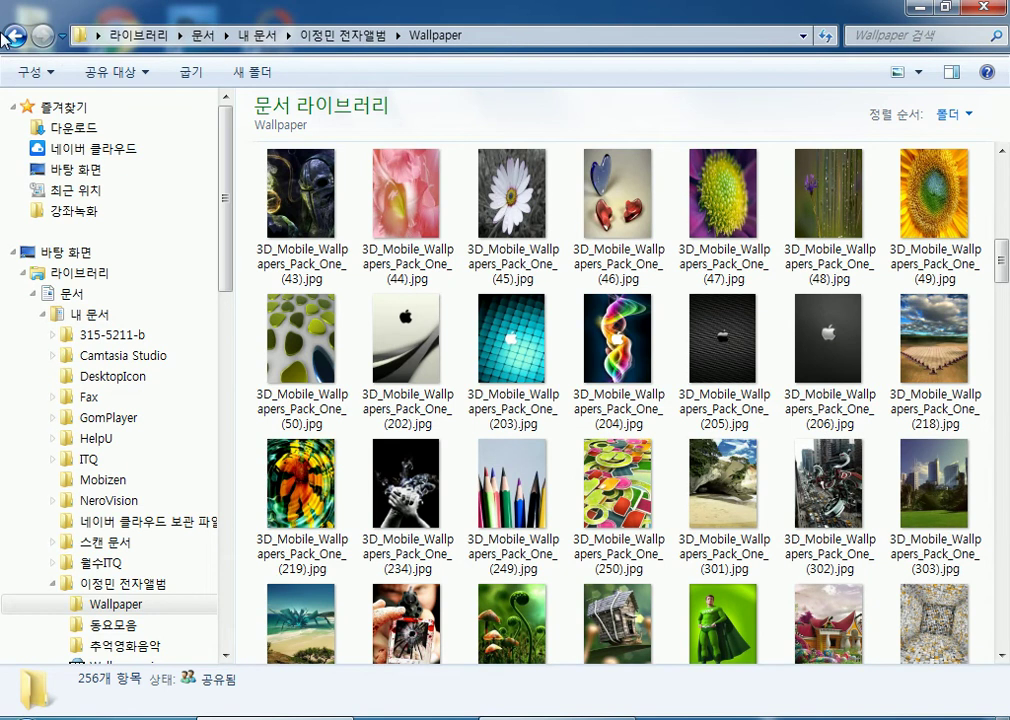
pyautogui.click(16, 40)
pyautogui.doubleClick(405, 190)
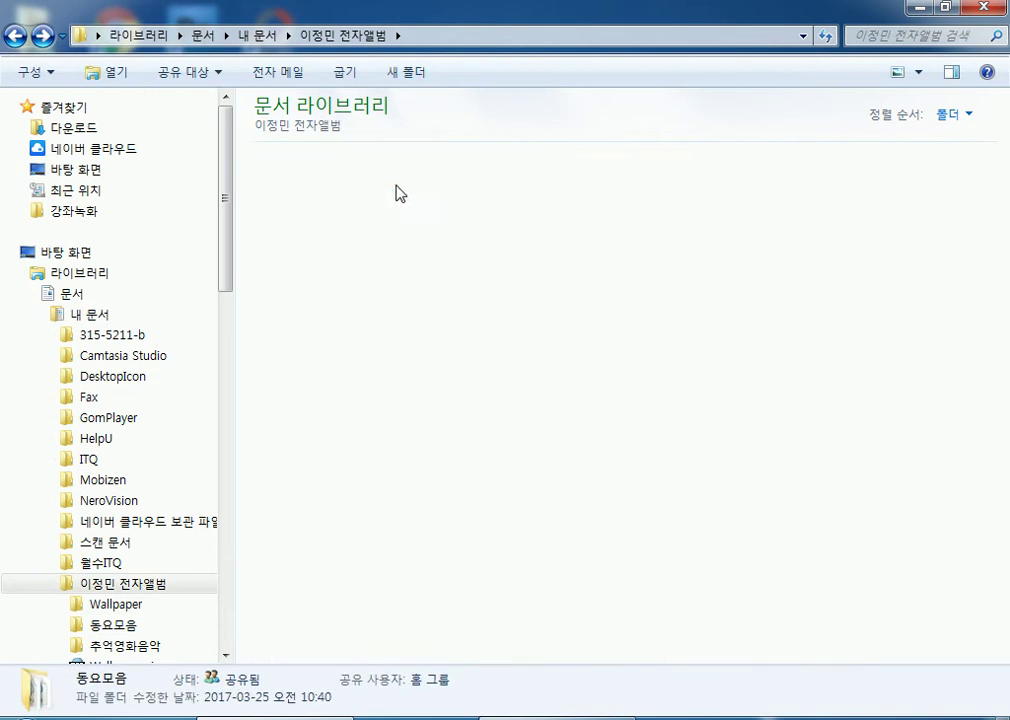
pyautogui.click(15, 36)
pyautogui.click(503, 208)
pyautogui.doubleClick(503, 208)
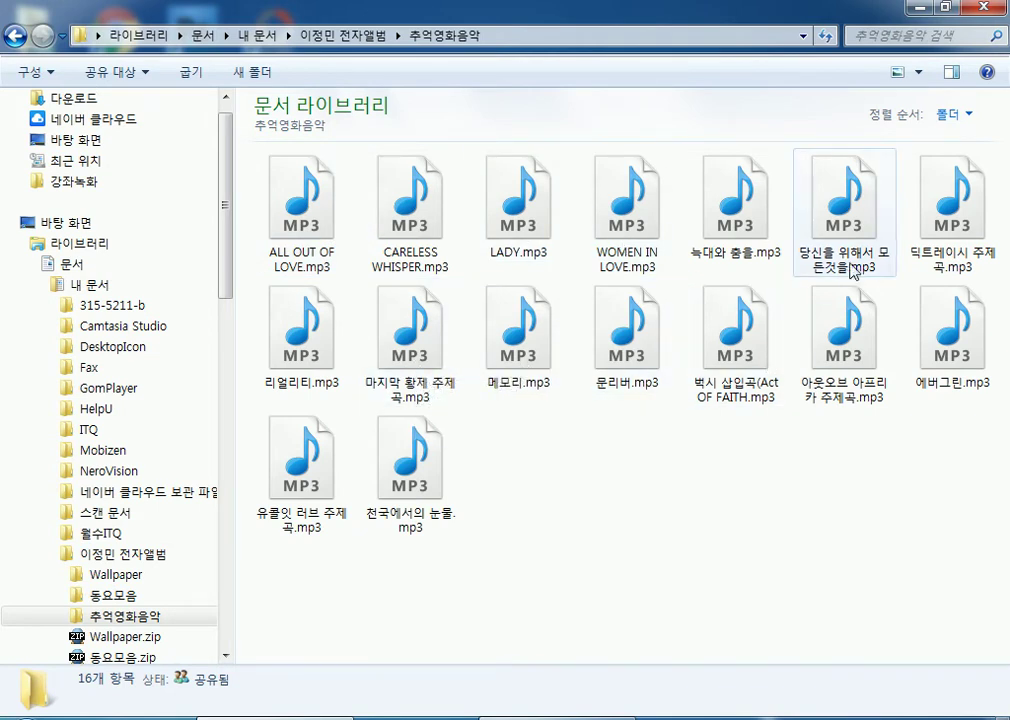
pyautogui.click(721, 218)
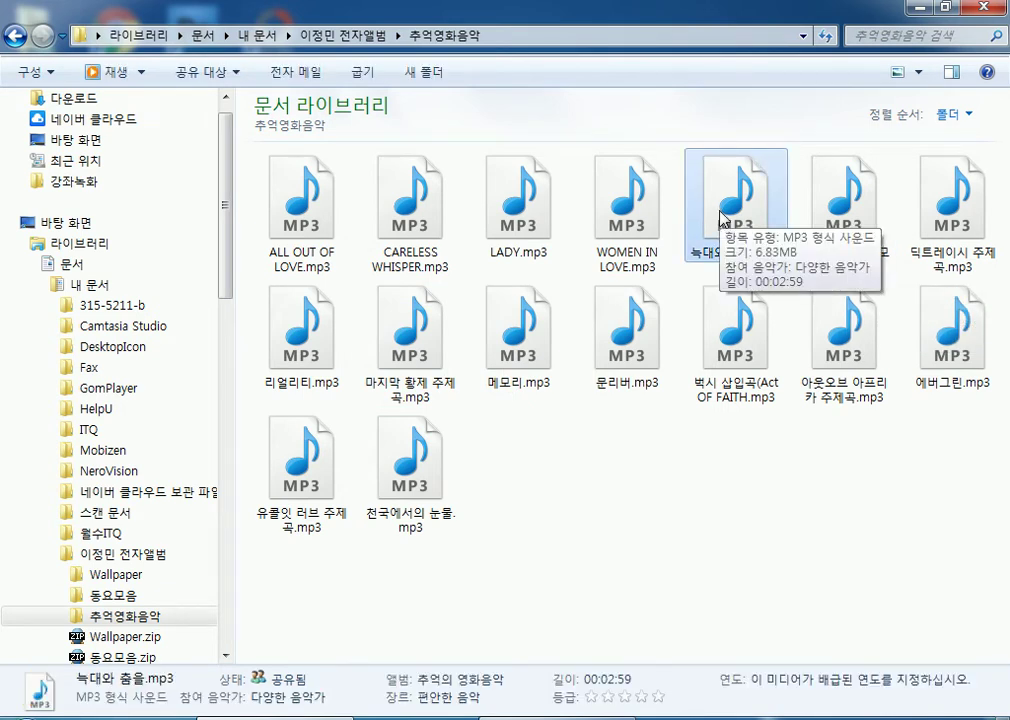
pyautogui.moveTo(908, 559); pyautogui.dragTo(128, 74)
pyautogui.click(14, 36)
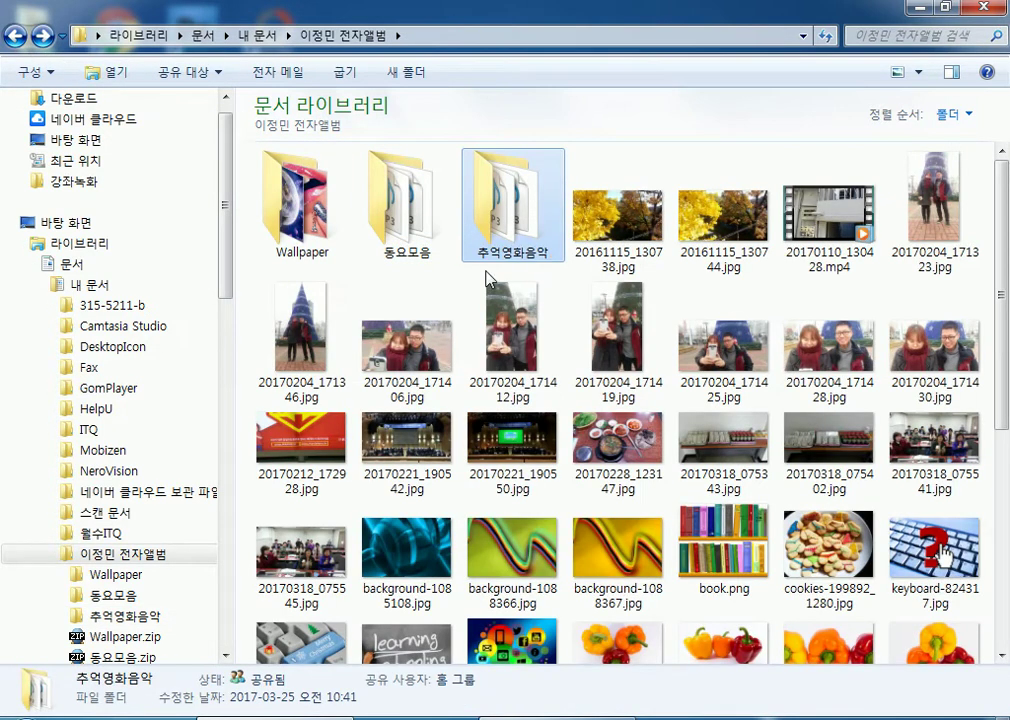
# Step: Create a 동영상 folder and move the MP4 video 20170110_130428.mp4 into it
pyautogui.click(614, 256)
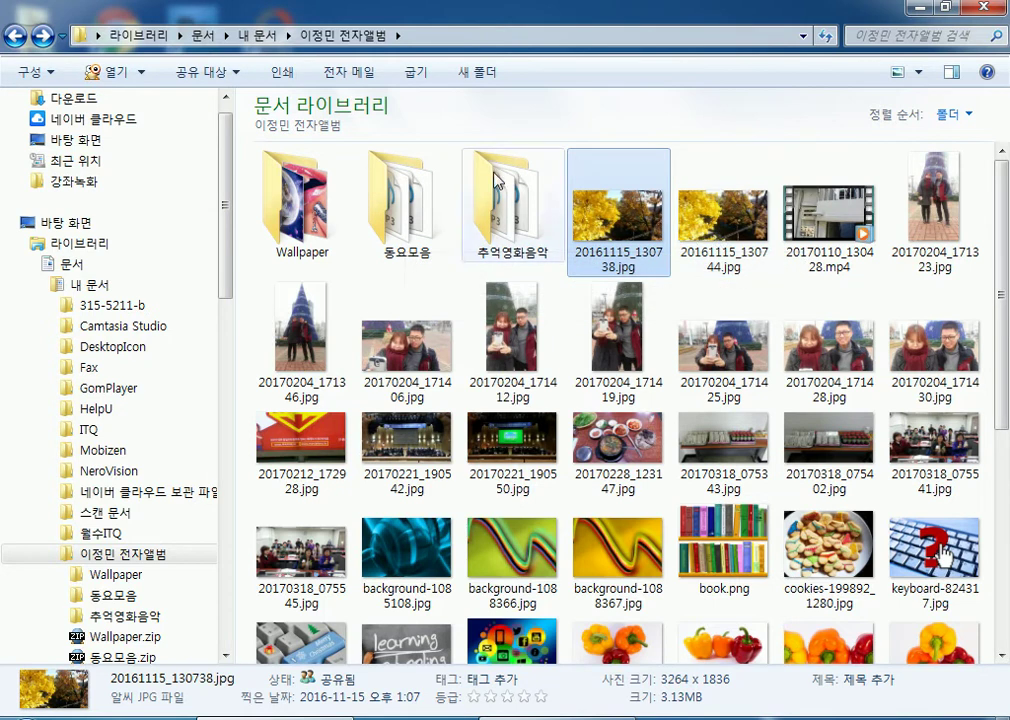
pyautogui.click(482, 74)
pyautogui.write('동영상')
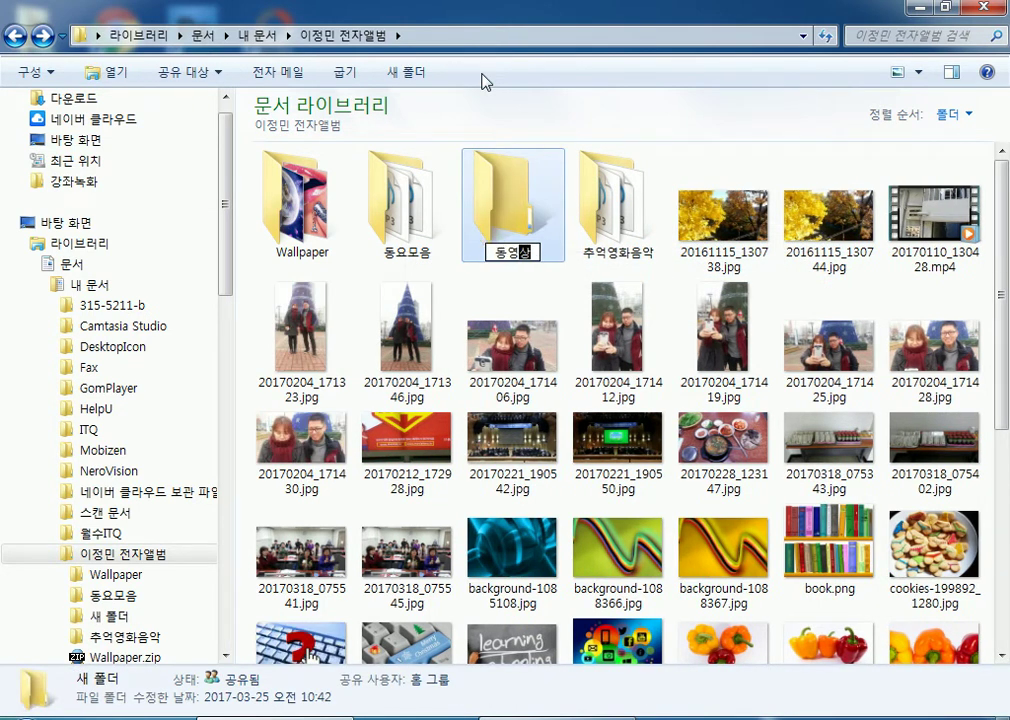
pyautogui.press('Return')
pyautogui.moveTo(934, 215); pyautogui.dragTo(412, 214)
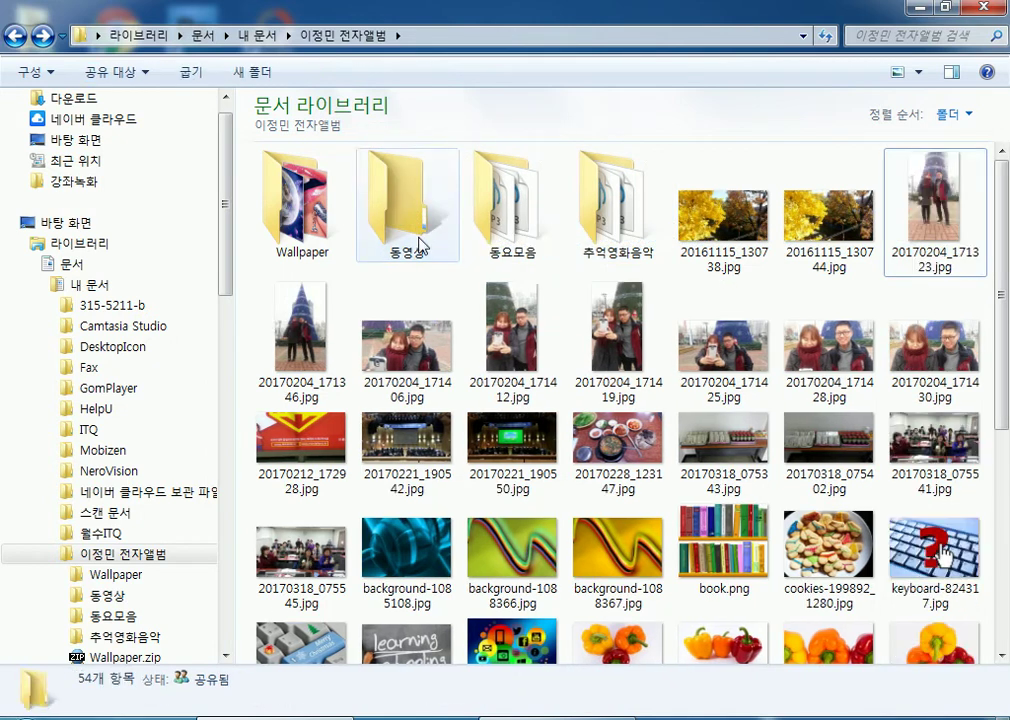
# Step: Check the album's photos and Wallpaper, 동요모음, 추억영화음악 and 동영상 folders
pyautogui.click(905, 220)
pyautogui.click(750, 235)
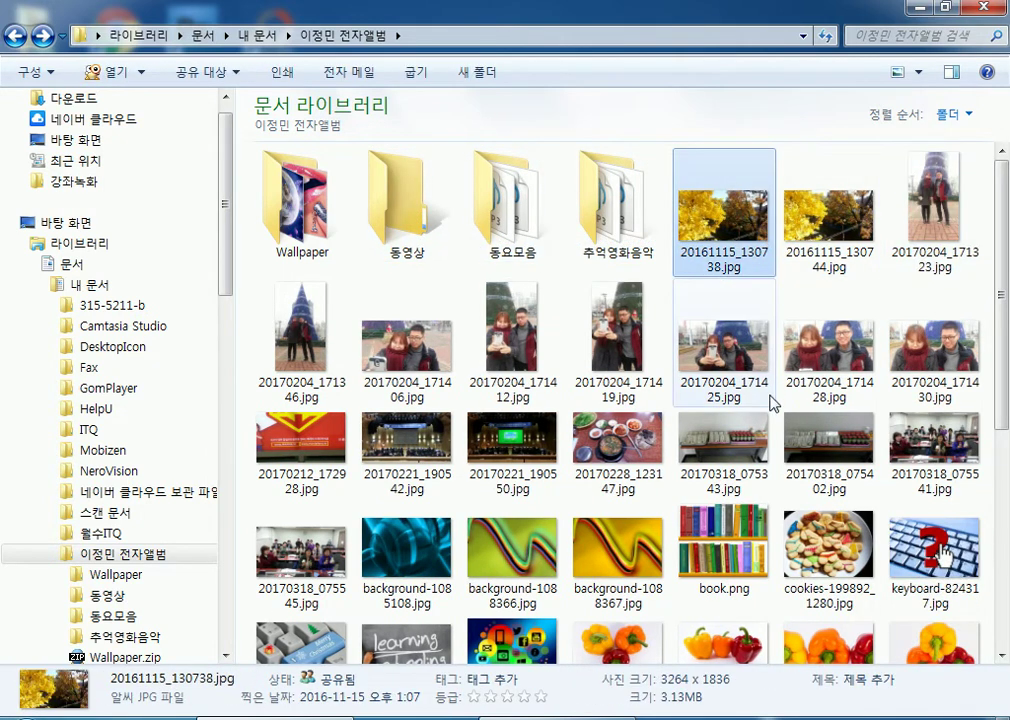
pyautogui.click(546, 231)
pyautogui.click(604, 225)
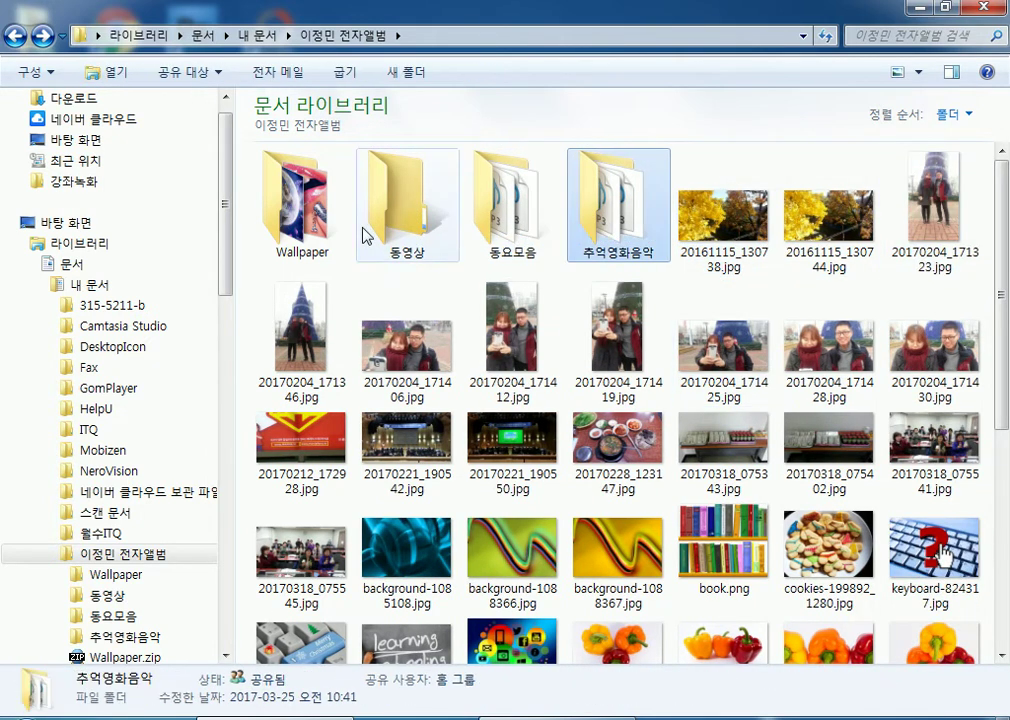
pyautogui.click(305, 222)
pyautogui.click(418, 222)
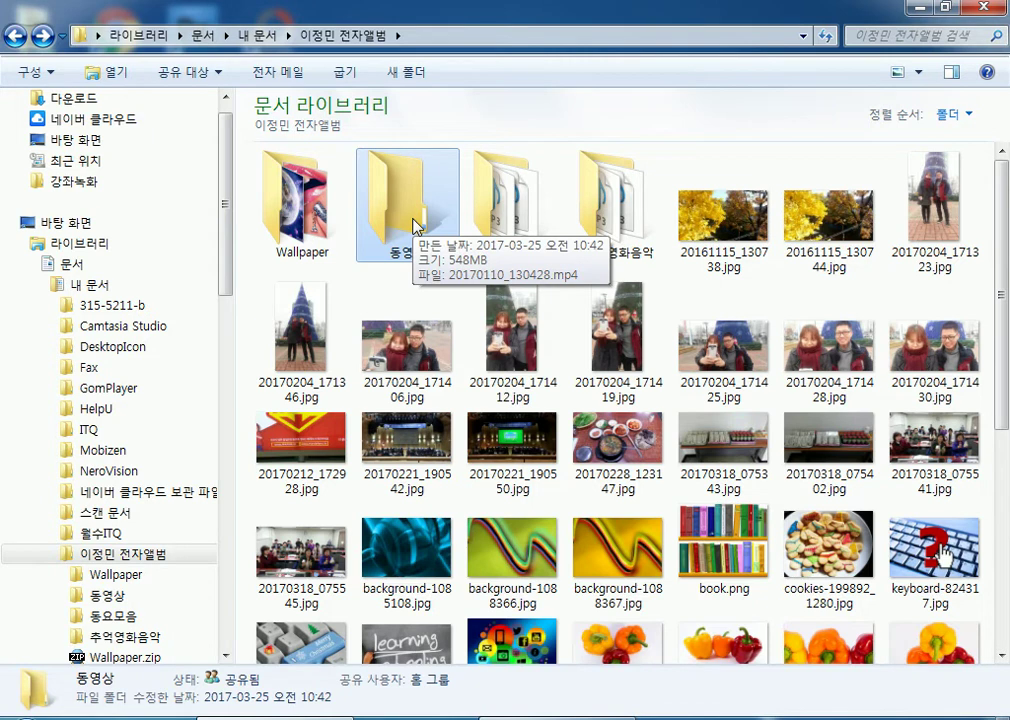
# Step: Launch PowerPoint 2010 from the desktop shortcut and show the File view's 새로 만들기 options
pyautogui.click(921, 8)
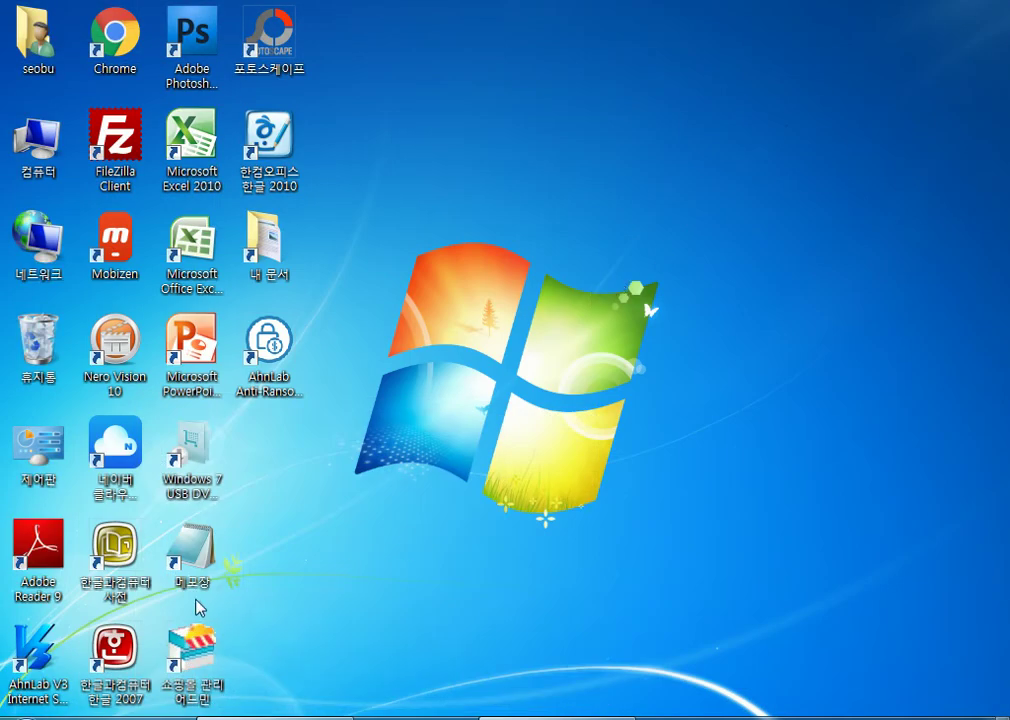
pyautogui.click(205, 351)
pyautogui.doubleClick(200, 343)
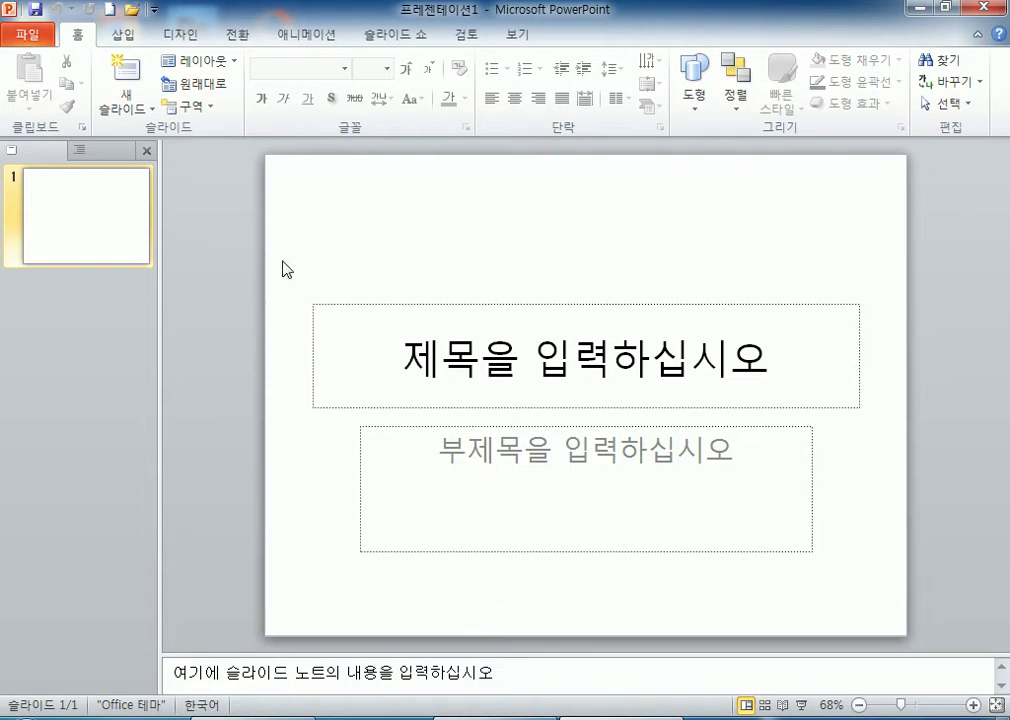
pyautogui.click(30, 38)
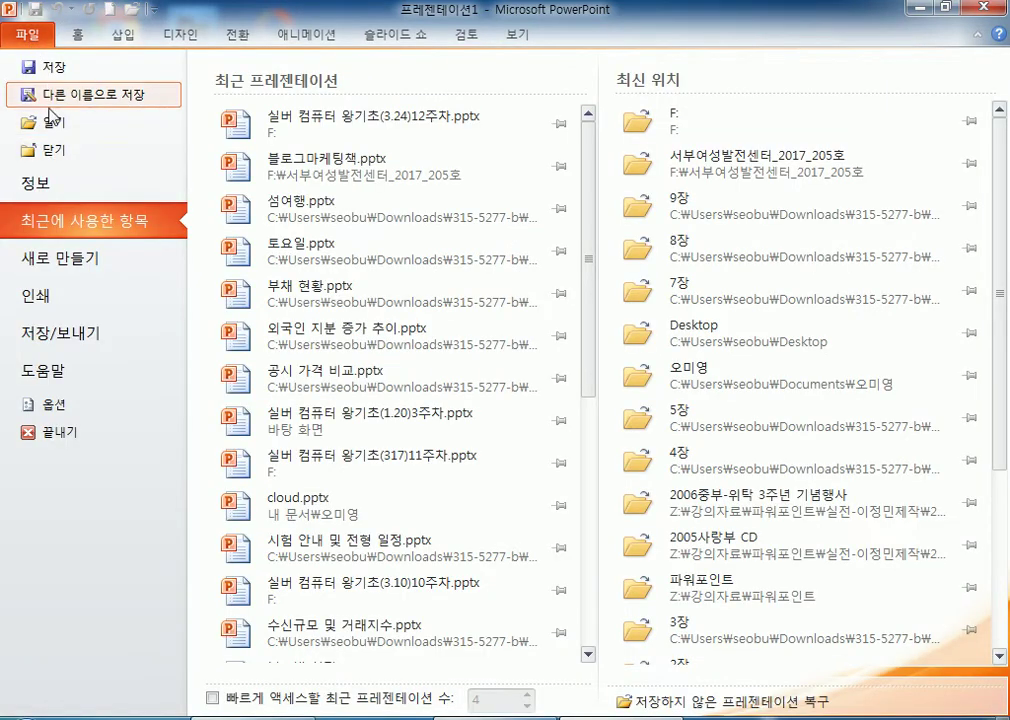
pyautogui.click(58, 263)
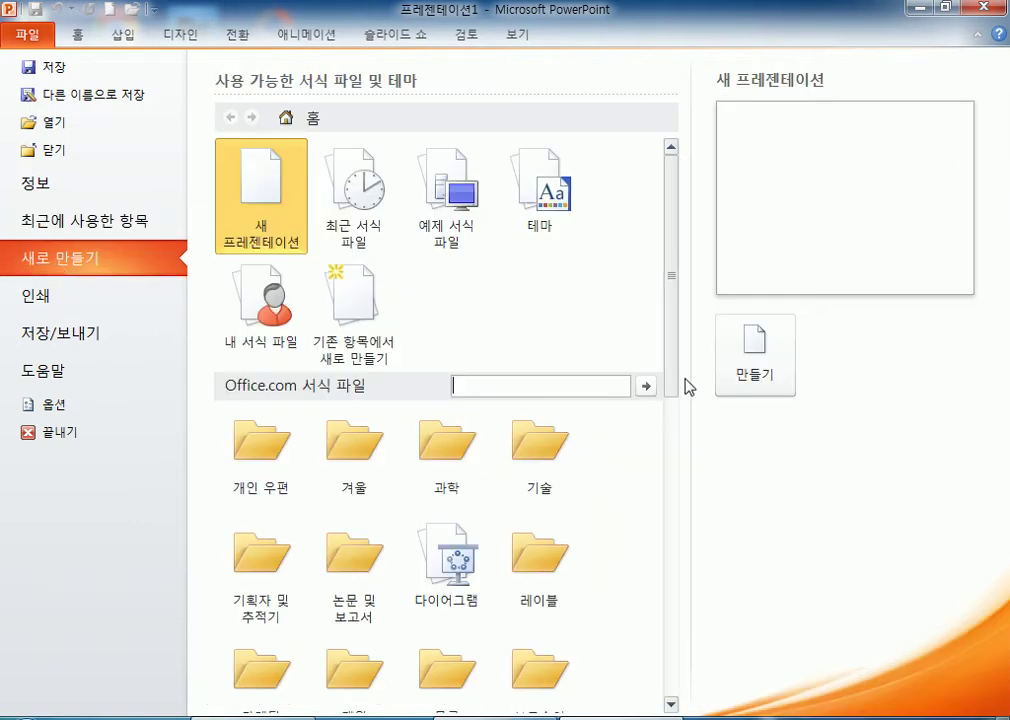
# Step: Search the Office.com templates for 앨범
pyautogui.scroll(-1, 557, 325)
pyautogui.click(550, 346)
pyautogui.write('ㅇ')
pyautogui.write('범')
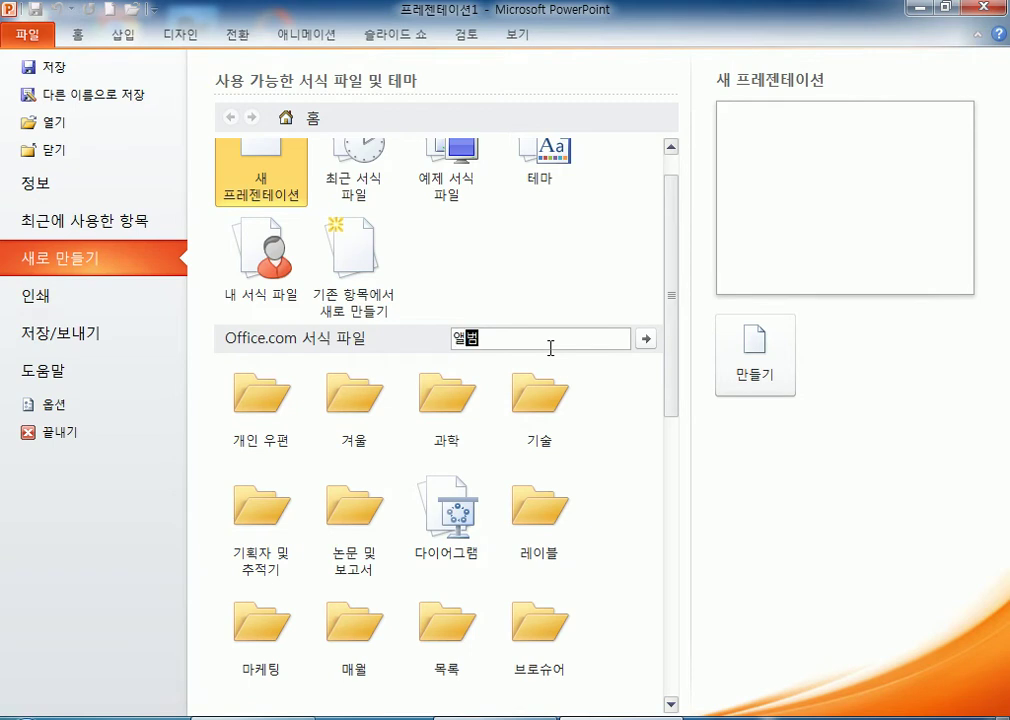
pyautogui.press('Return')
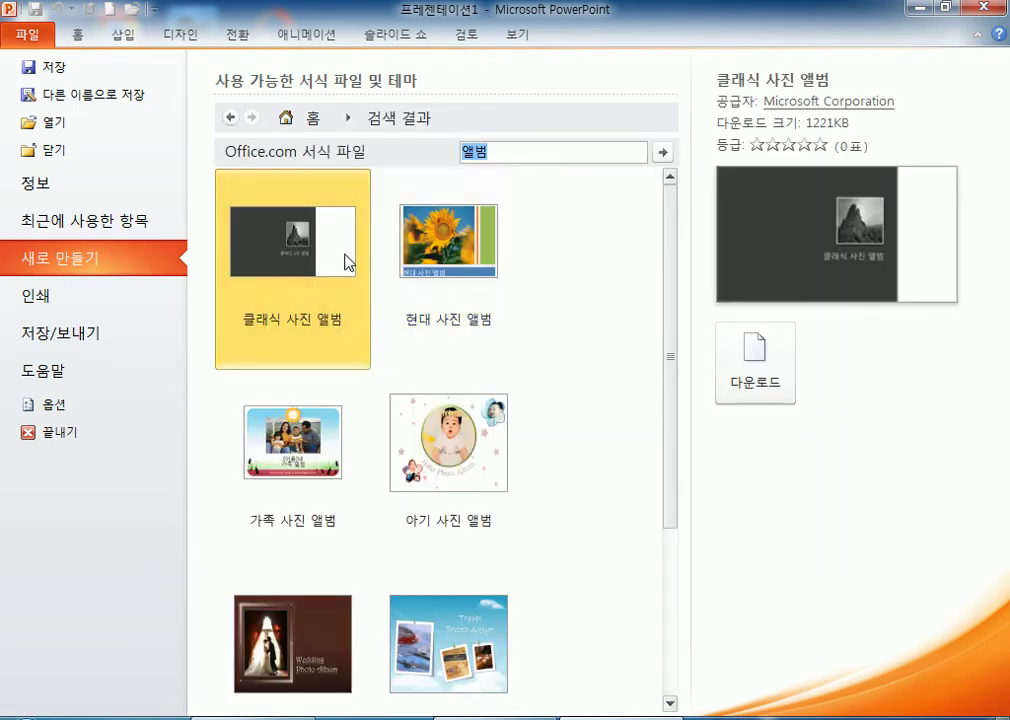
# Step: Preview the 여행 사진 앨범 template, then return to the blank presentation
pyautogui.scroll(-1, 519, 510)
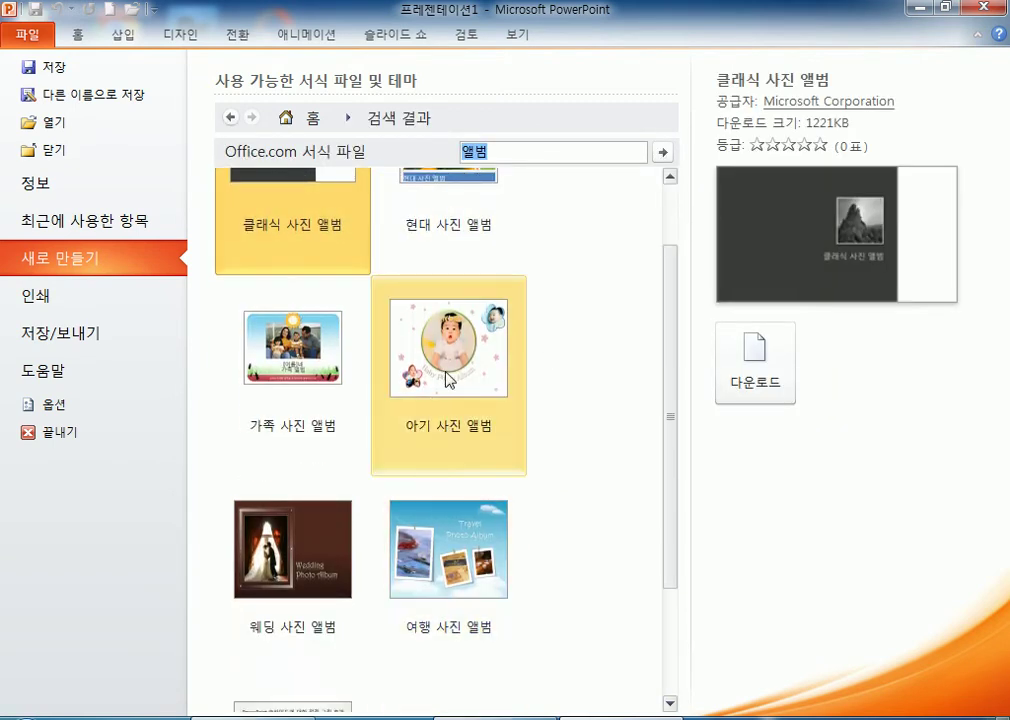
pyautogui.scroll(-1, 300, 592)
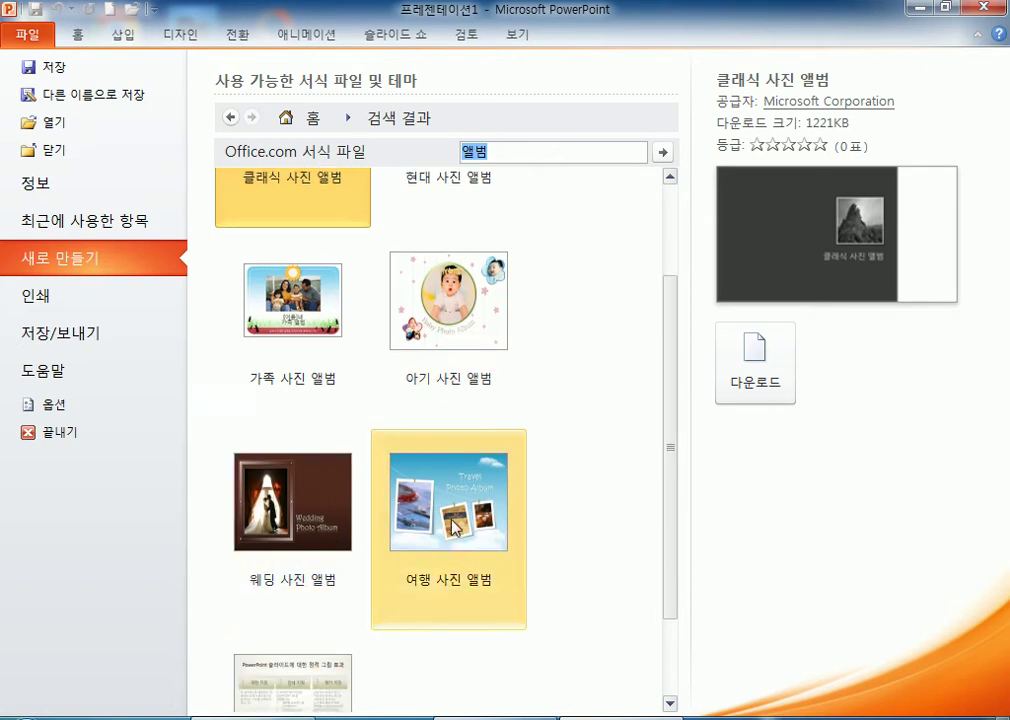
pyautogui.scroll(-1, 455, 527)
pyautogui.scroll(1, 400, 545)
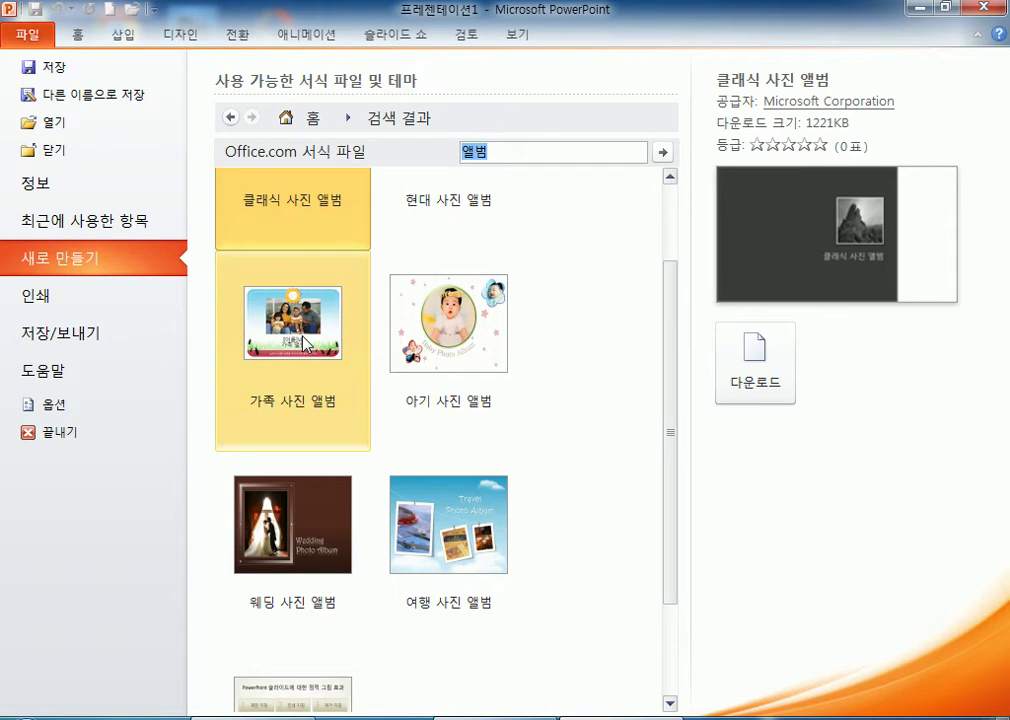
pyautogui.scroll(-1, 305, 344)
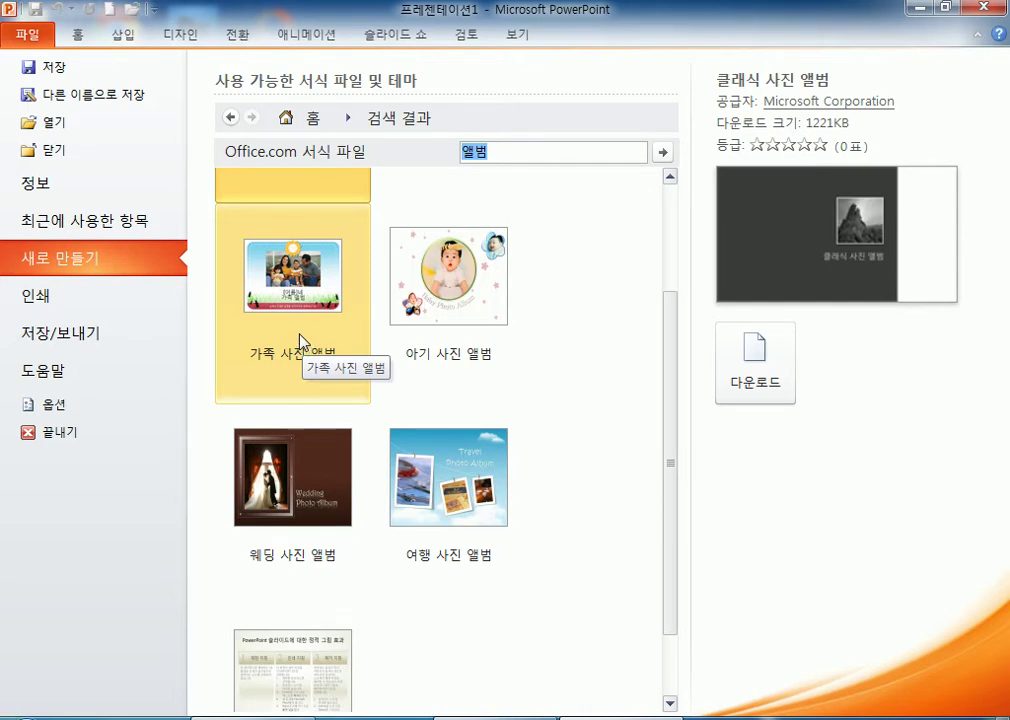
pyautogui.click(484, 500)
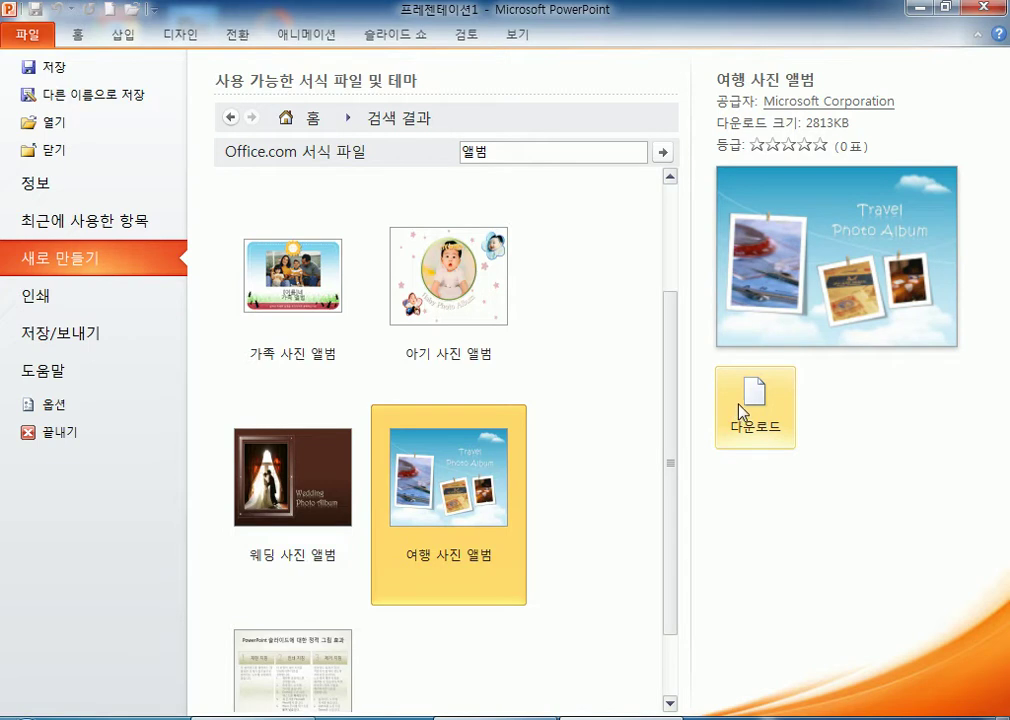
pyautogui.scroll(2, 435, 330)
pyautogui.click(31, 38)
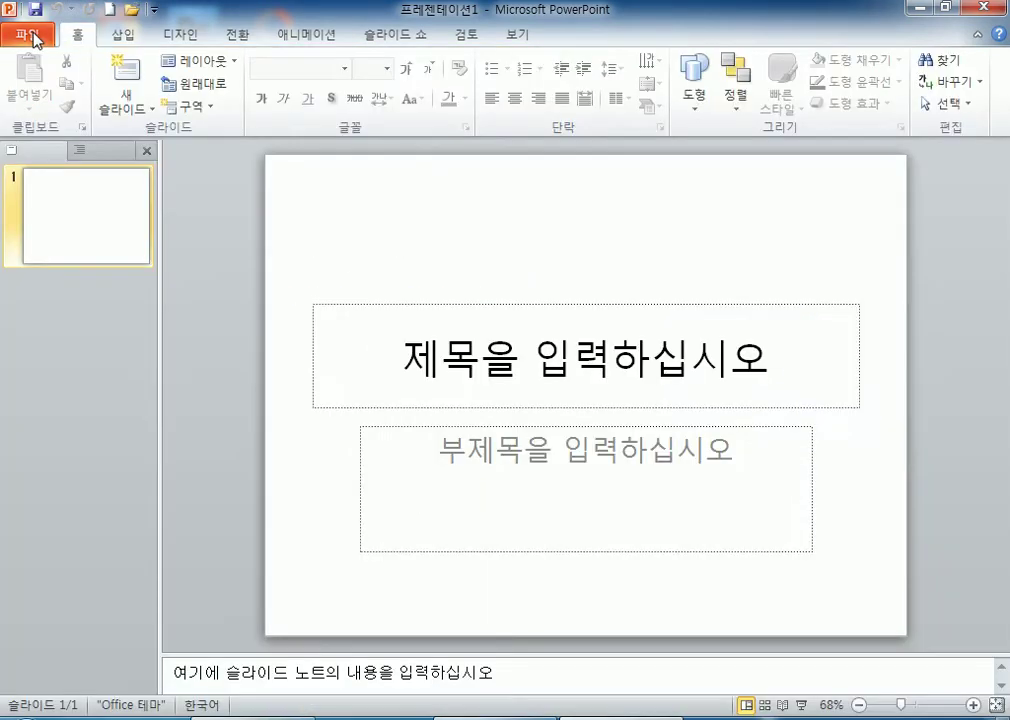
# Step: Search the online PowerPoint templates for 여행 from File > New
pyautogui.click(33, 37)
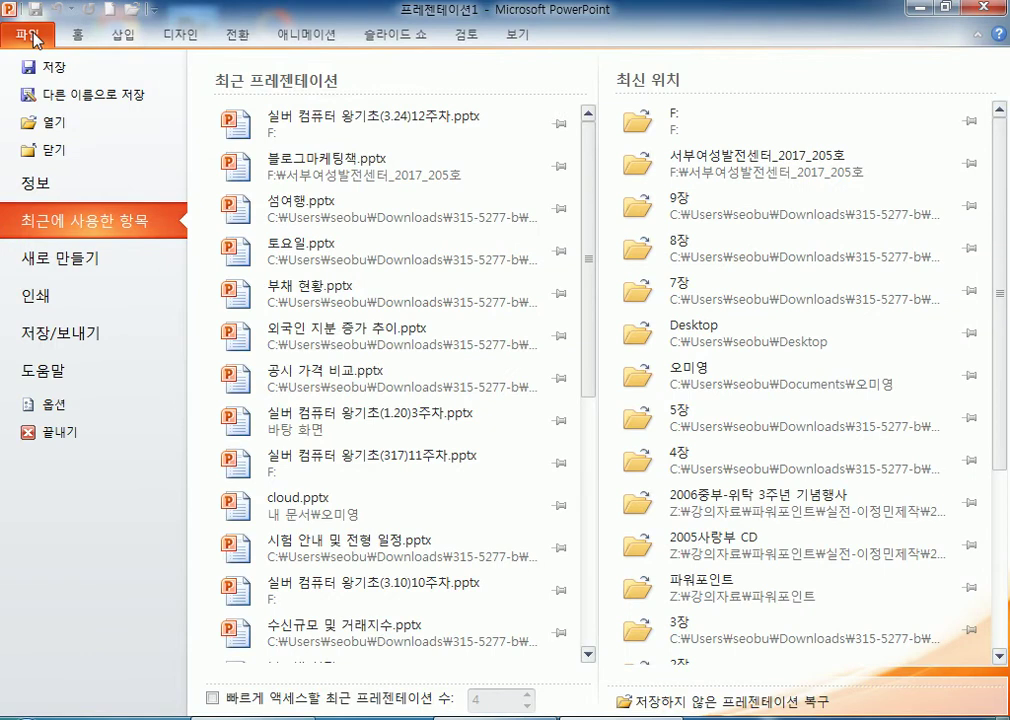
pyautogui.click(50, 262)
pyautogui.click(525, 386)
pyautogui.scroll(-1, 592, 380)
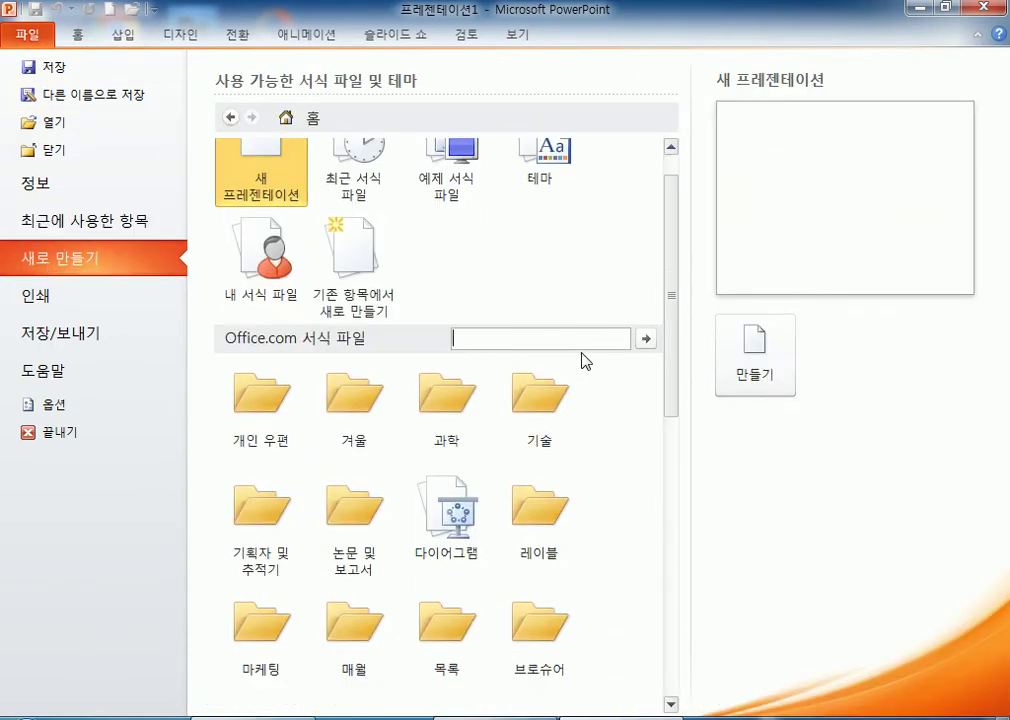
pyautogui.write('여행')
pyautogui.press('Return')
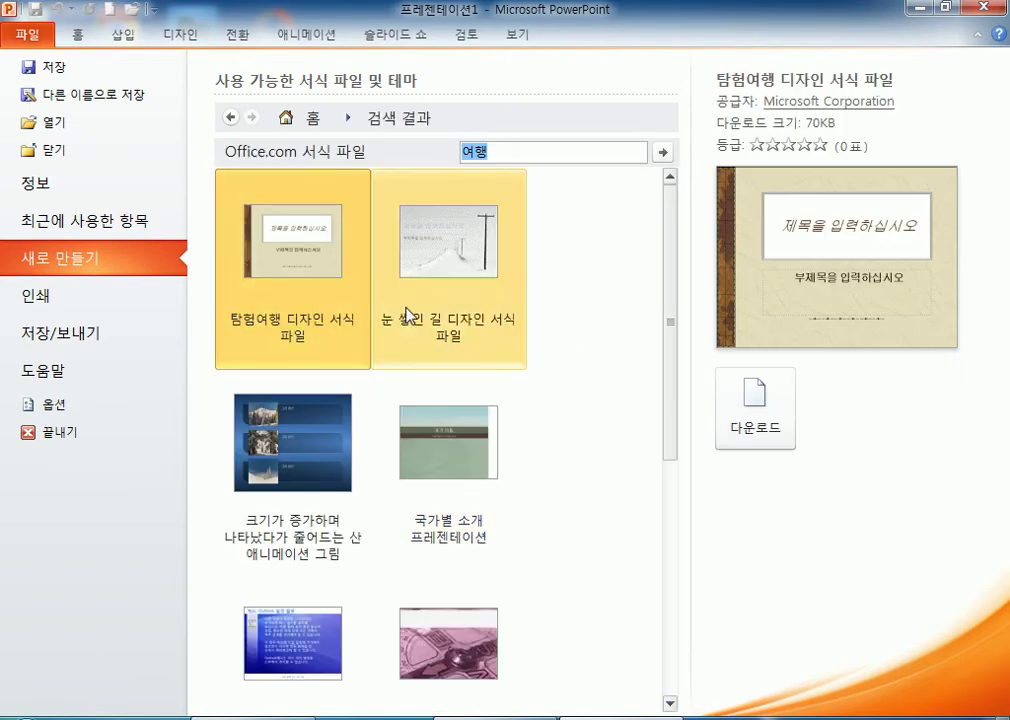
# Step: Select the 여행 사진 앨범 template and download it as a new presentation
pyautogui.scroll(-1, 557, 429)
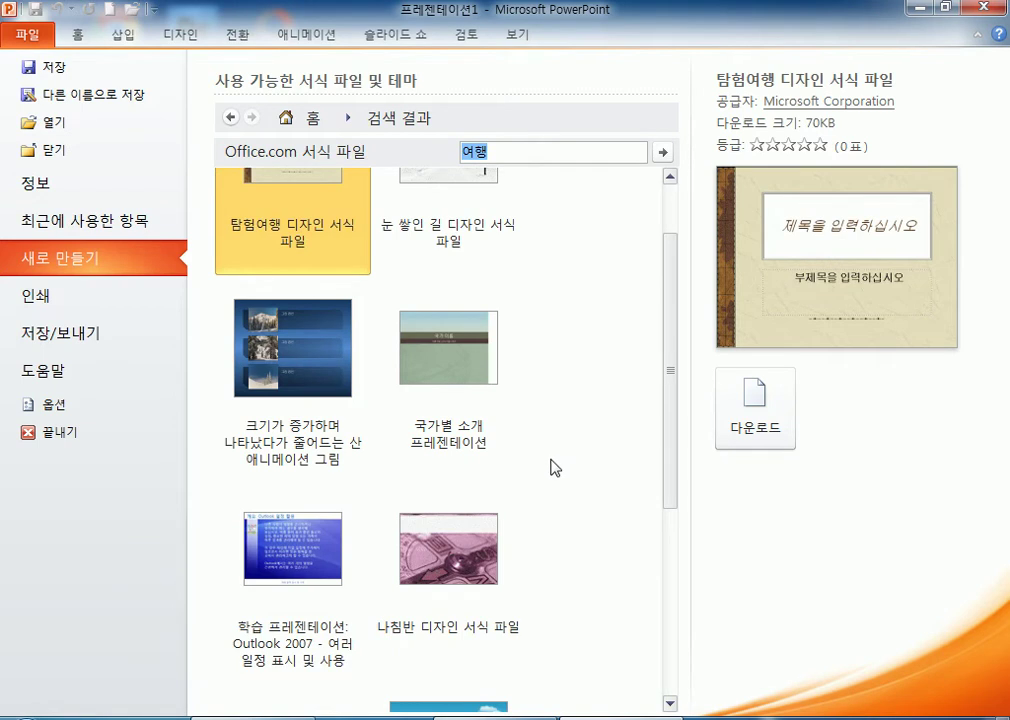
pyautogui.scroll(1, 540, 420)
pyautogui.click(500, 153)
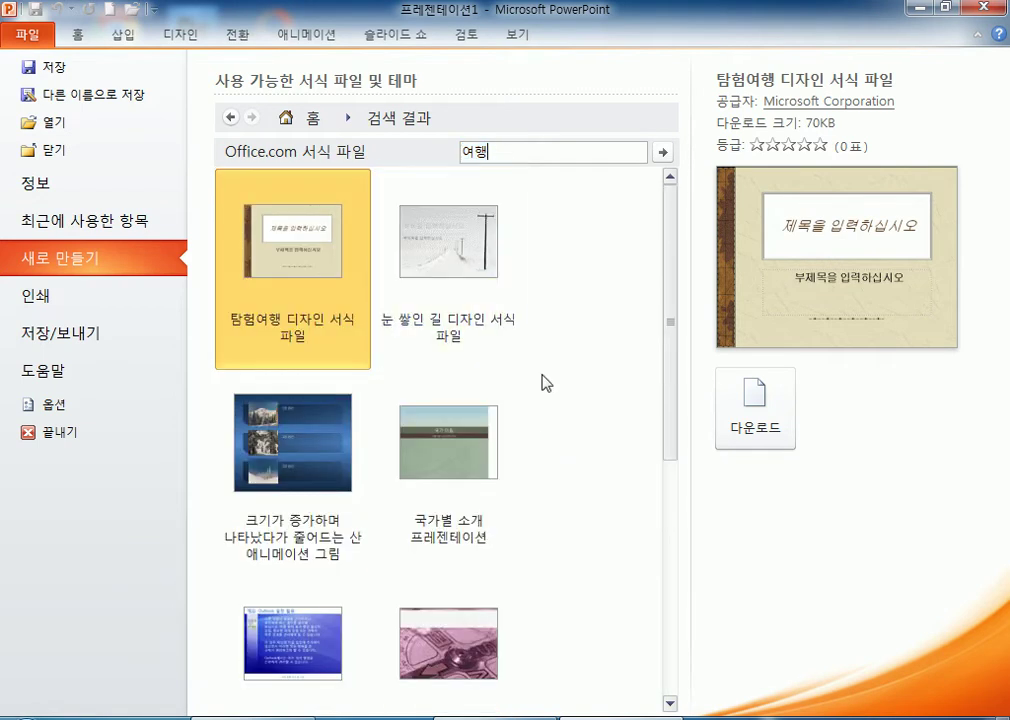
pyautogui.moveTo(670, 388); pyautogui.dragTo(649, 597)
pyautogui.click(440, 441)
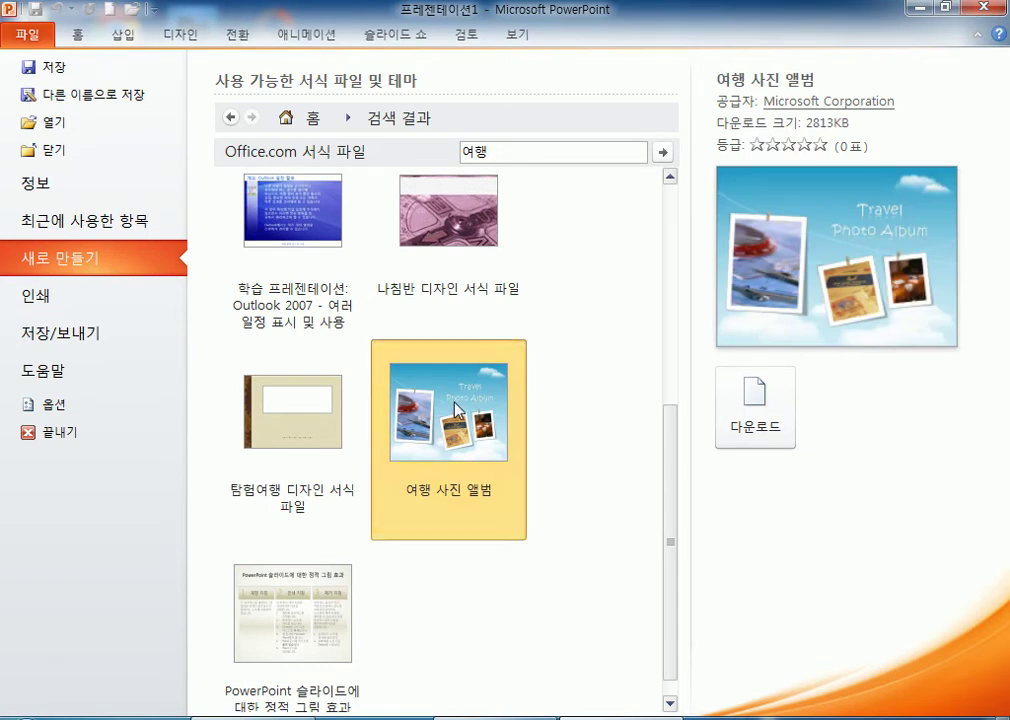
pyautogui.click(765, 418)
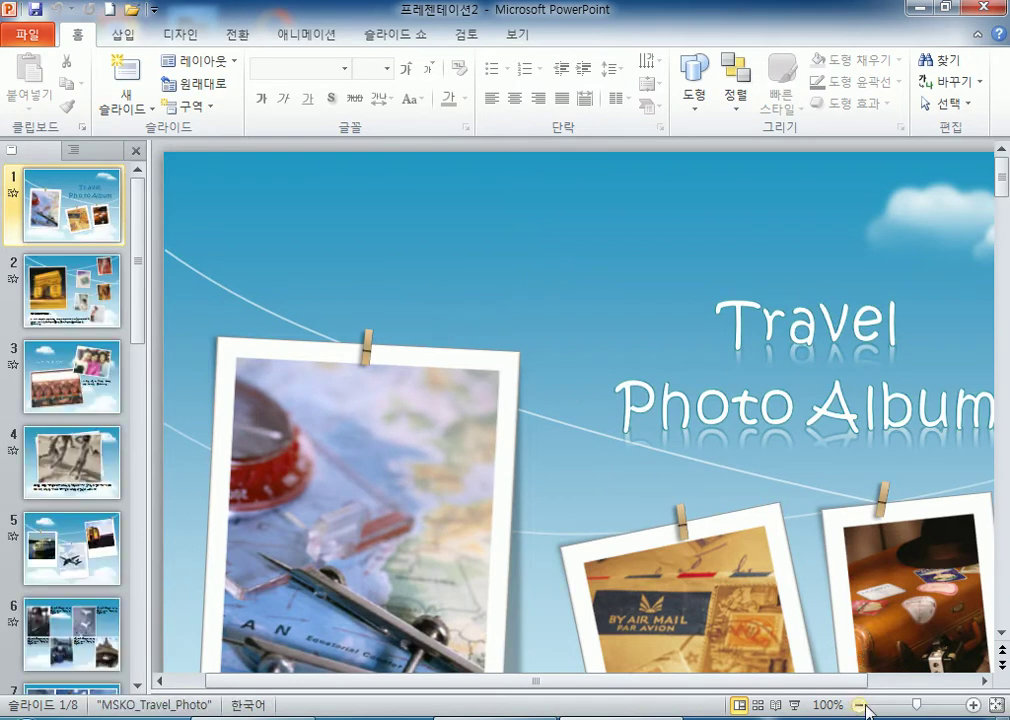
# Step: Fit the slide to the window and check the sample photos on the title and Arc de Triomphe slides
pyautogui.click(997, 705)
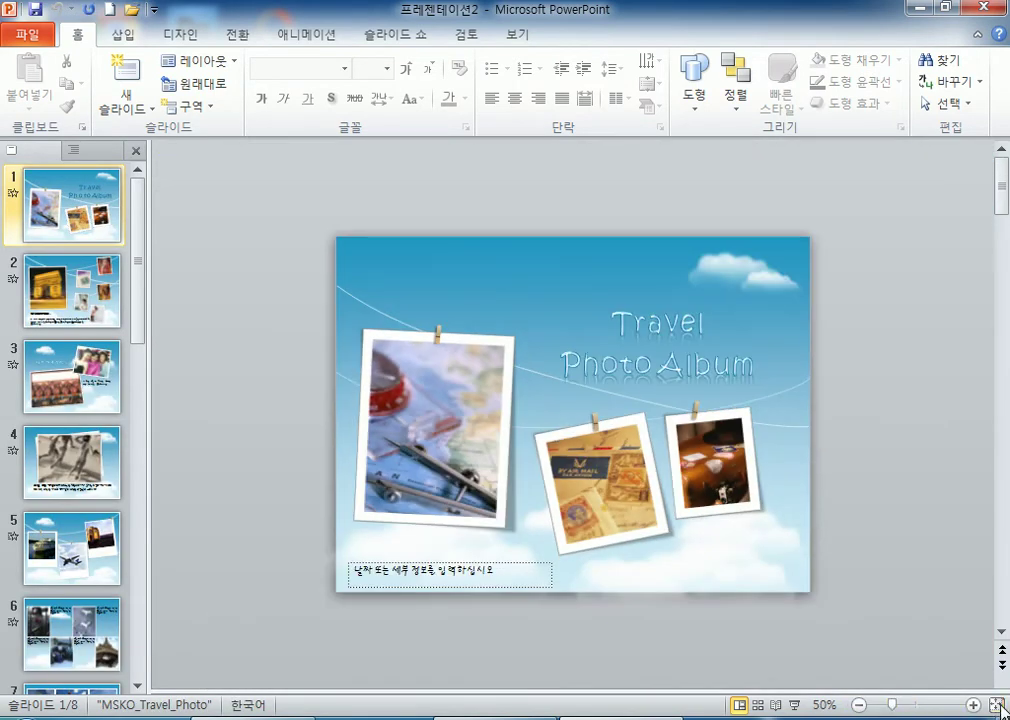
pyautogui.click(997, 705)
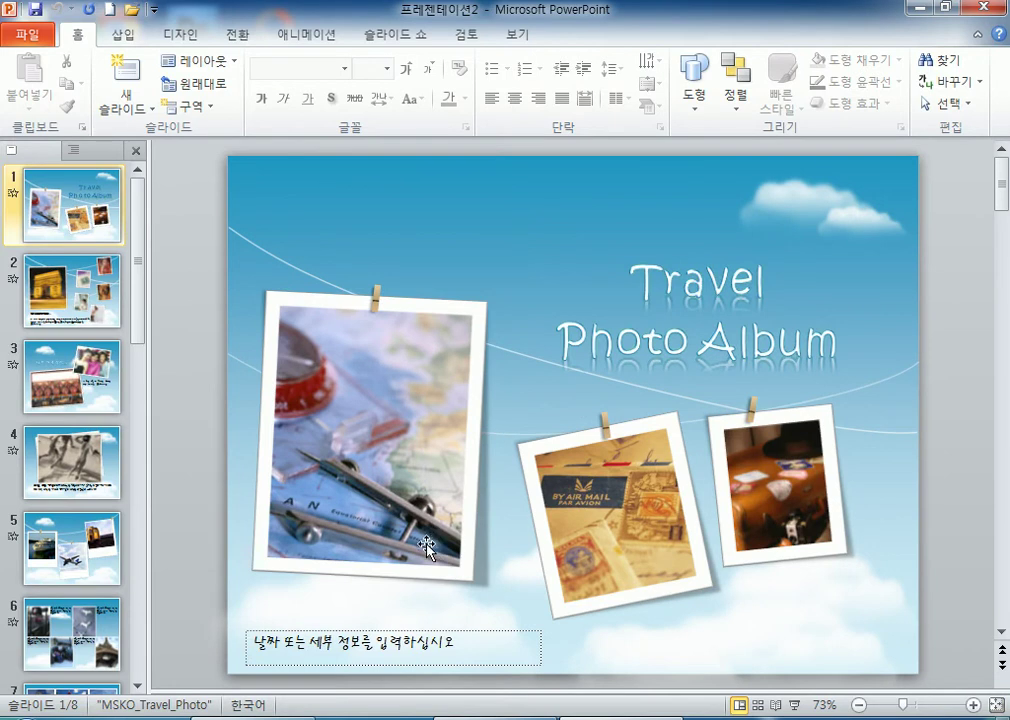
pyautogui.click(388, 376)
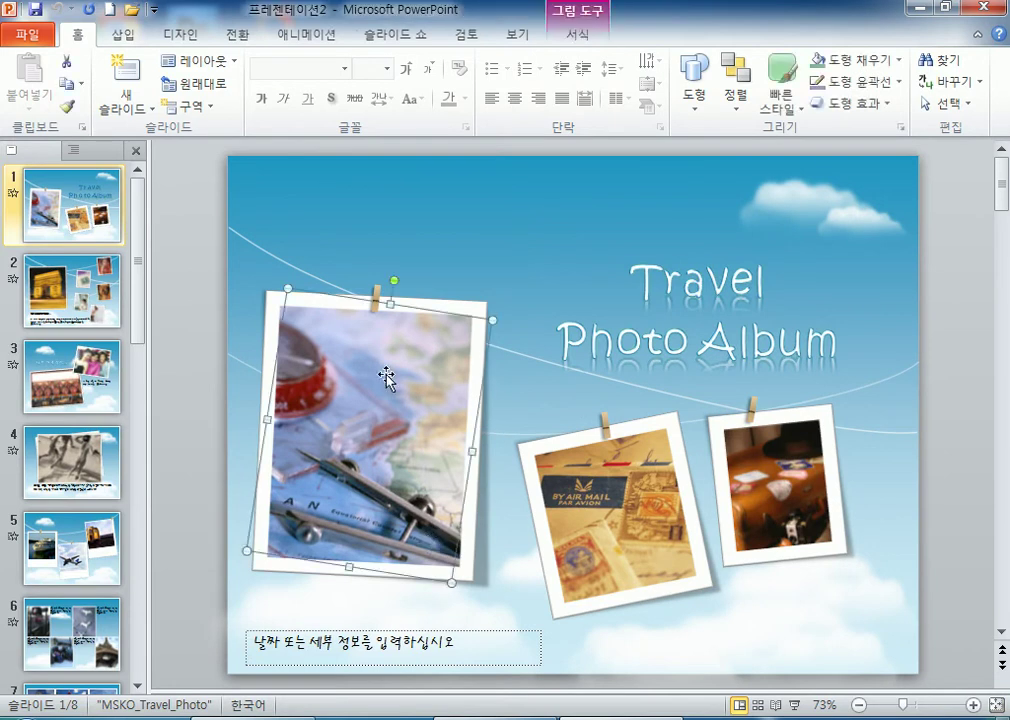
pyautogui.click(596, 497)
pyautogui.press('Tab')
pyautogui.click(337, 395)
pyautogui.click(72, 262)
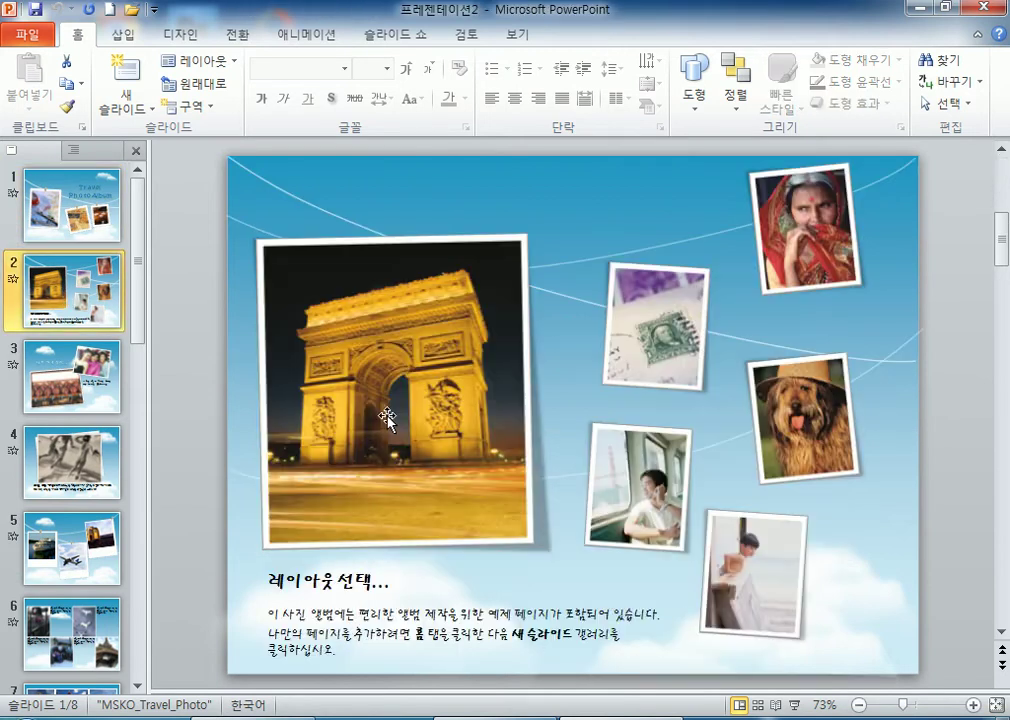
pyautogui.click(393, 417)
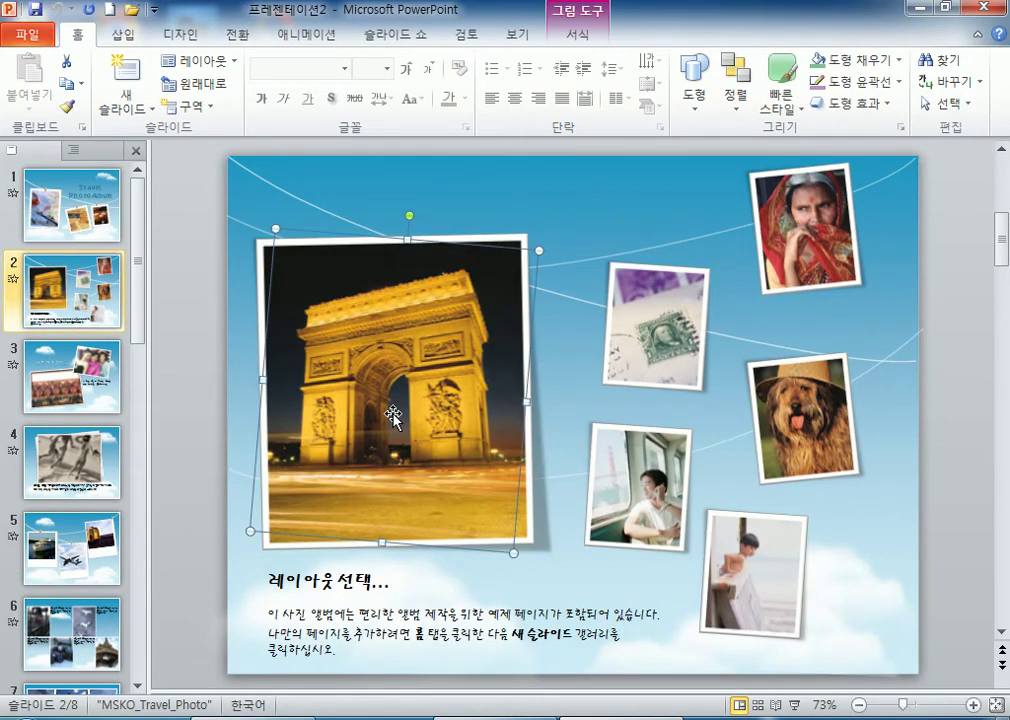
pyautogui.click(96, 222)
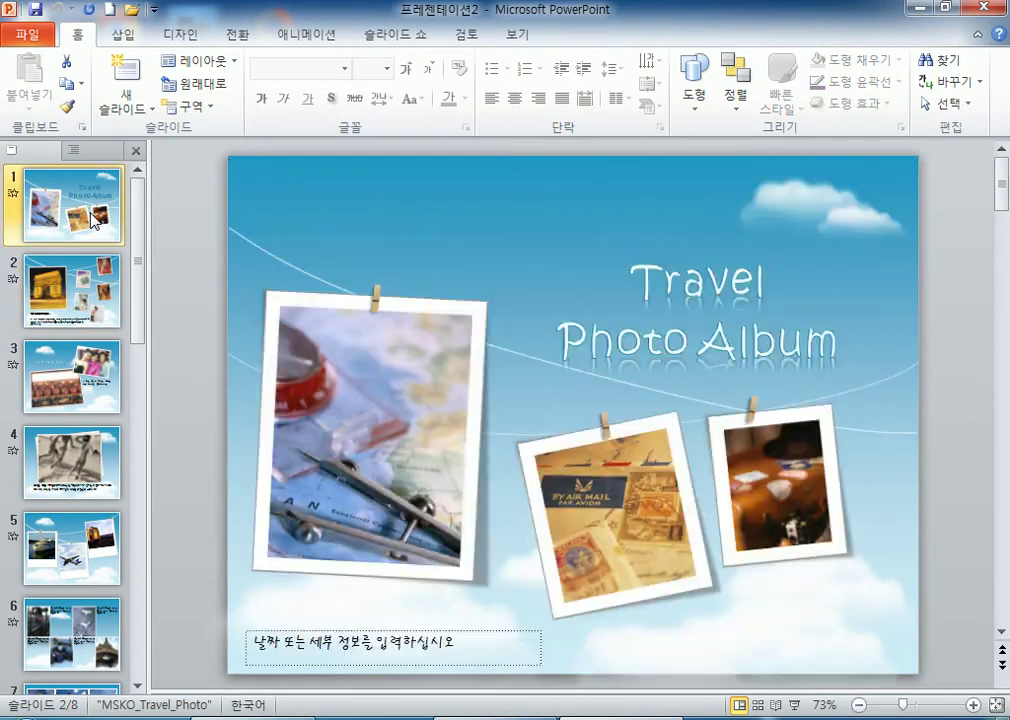
# Step: Delete the compass, air-mail and travel-bag photos from the title slide
pyautogui.click(356, 407)
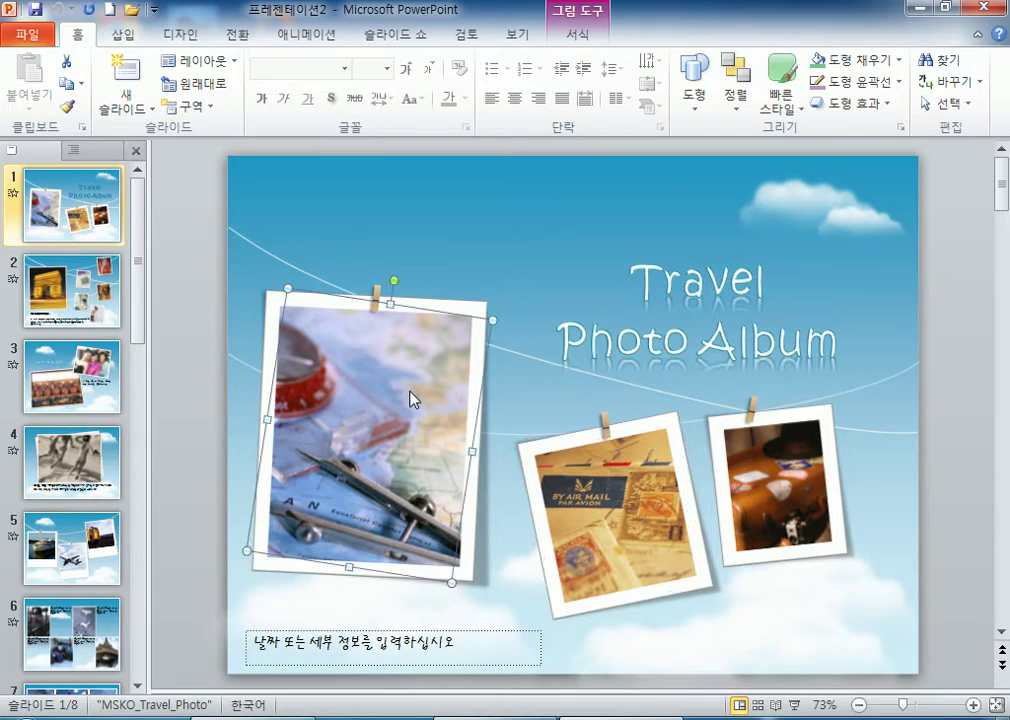
pyautogui.press('Delete')
pyautogui.click(600, 480)
pyautogui.press('Delete')
pyautogui.click(769, 493)
pyautogui.press('Delete')
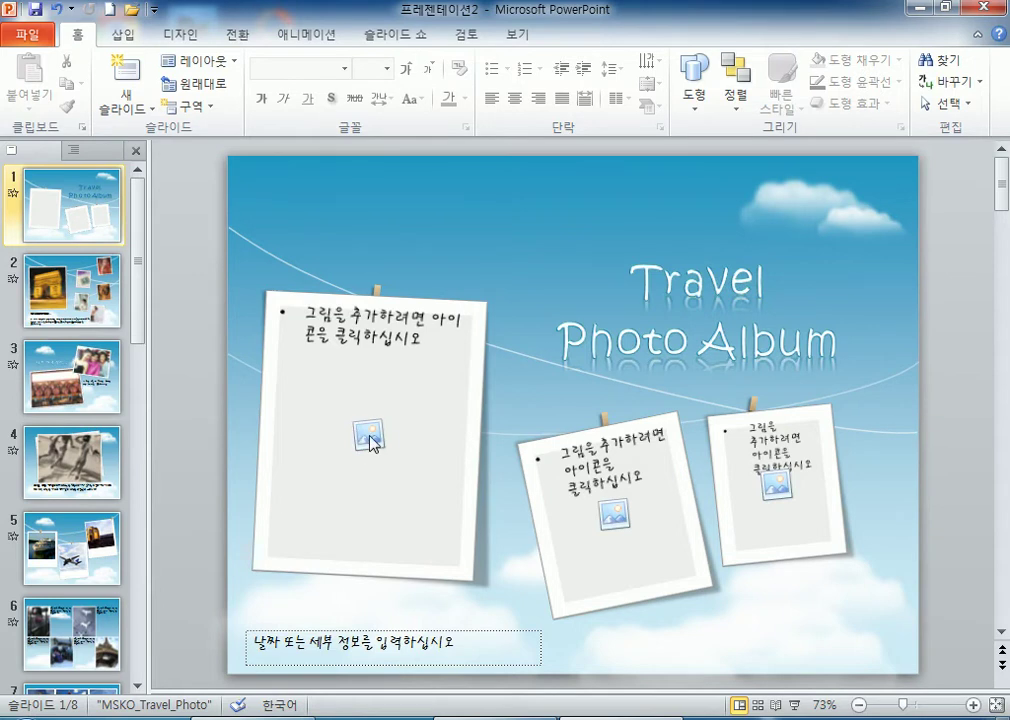
# Step: Insert 20161115_130738.jpg from the Documents album folder into the title slide's large left frame
pyautogui.click(369, 437)
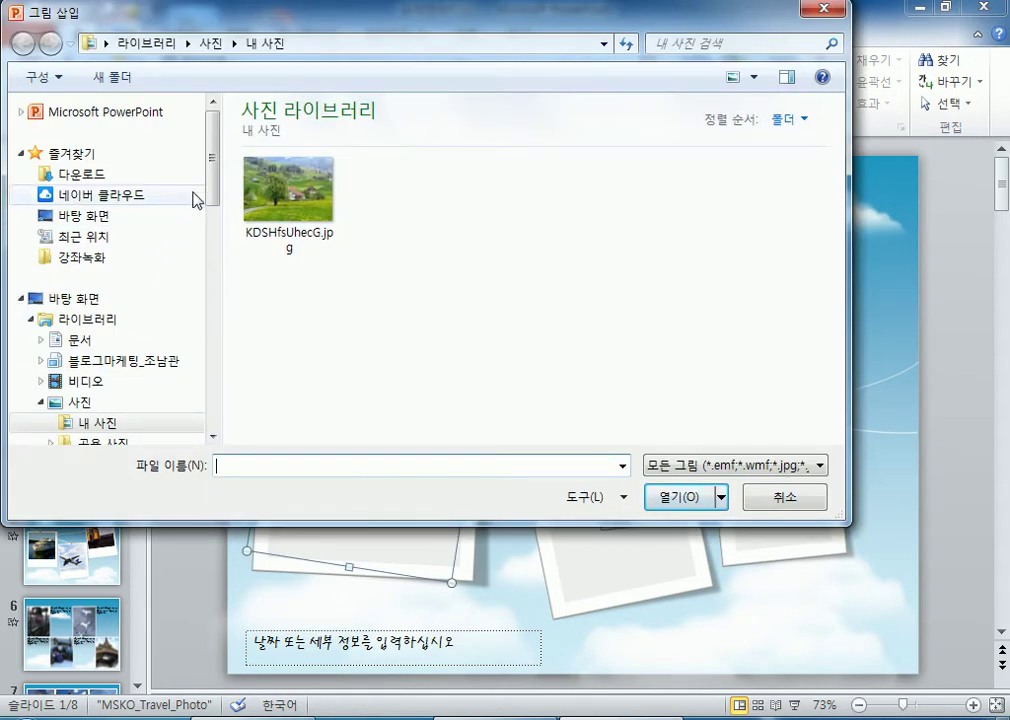
pyautogui.scroll(-2, 150, 250)
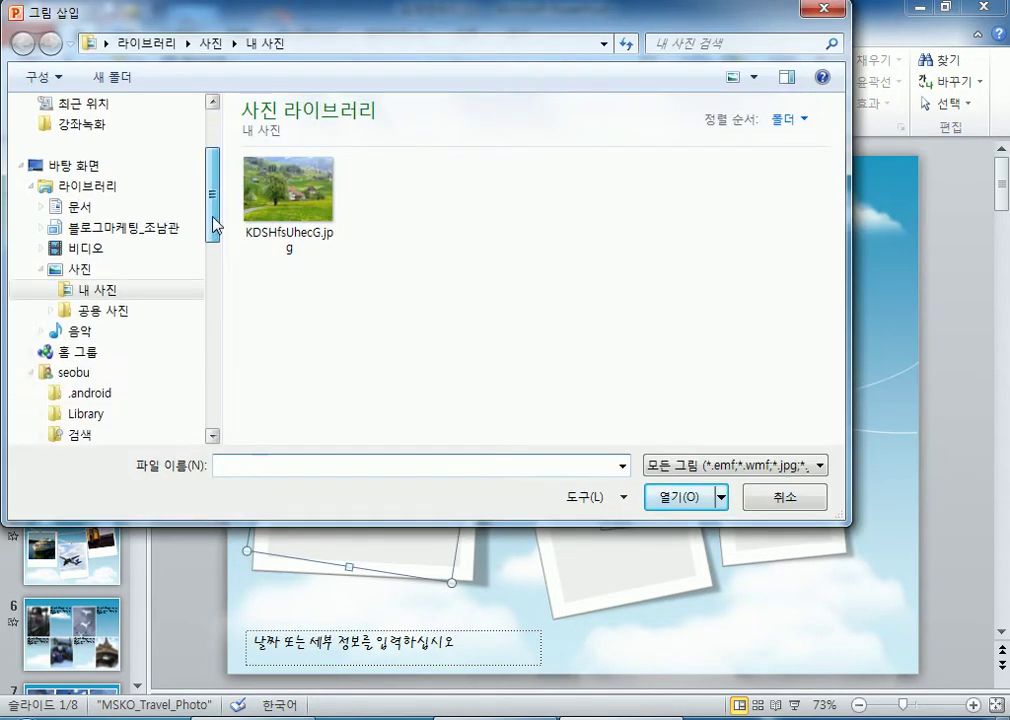
pyautogui.click(80, 206)
pyautogui.scroll(-1, 490, 335)
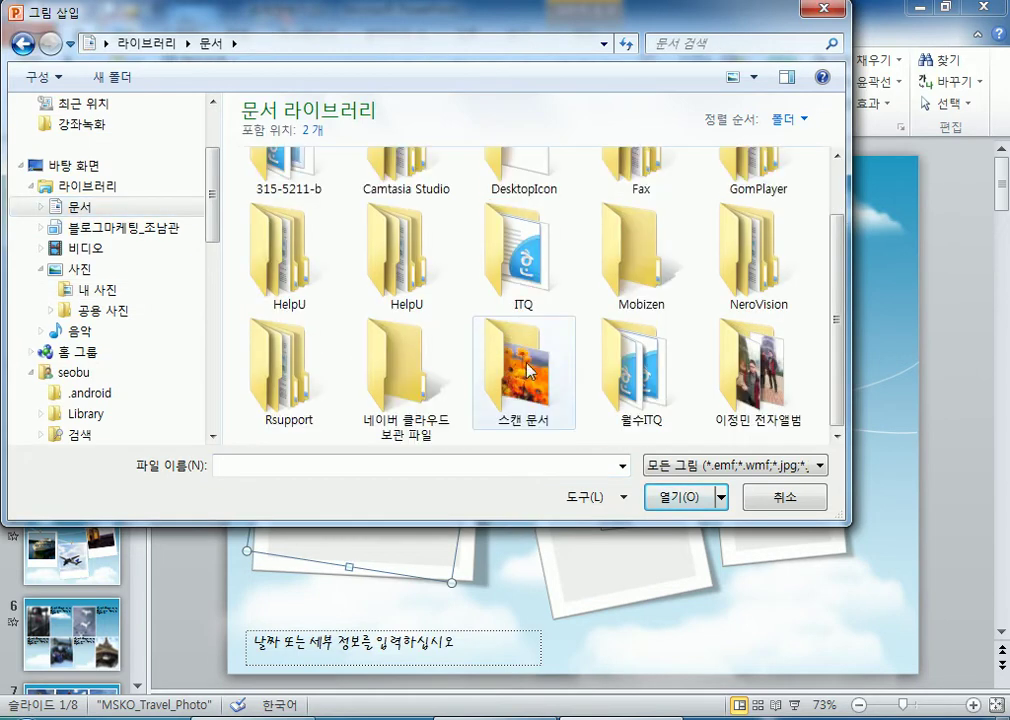
pyautogui.doubleClick(749, 393)
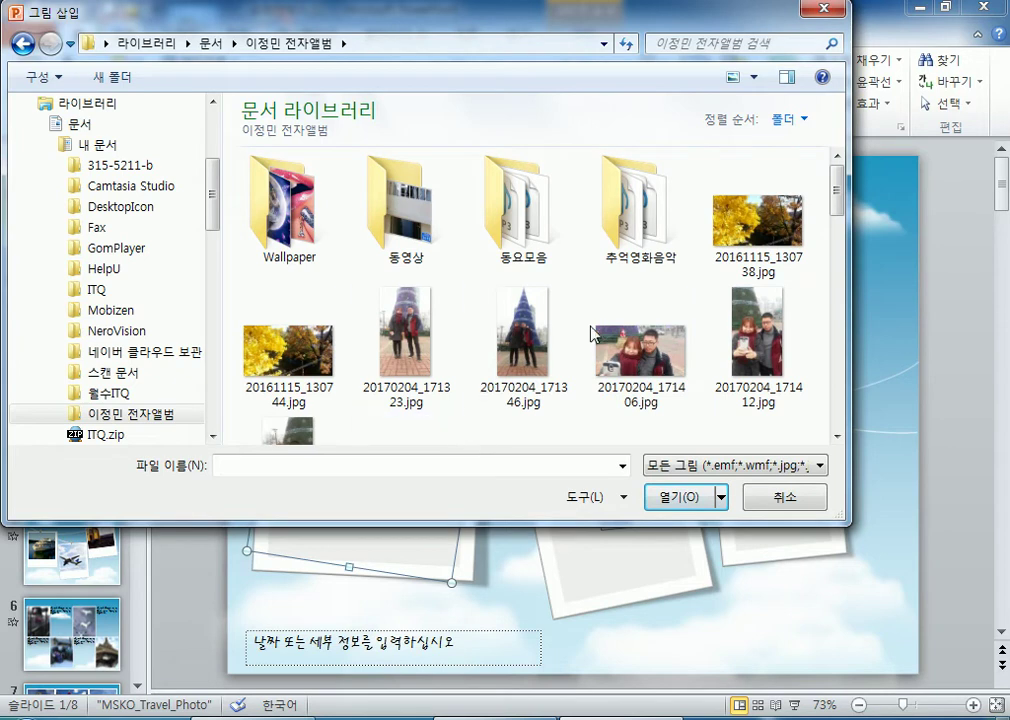
pyautogui.click(726, 213)
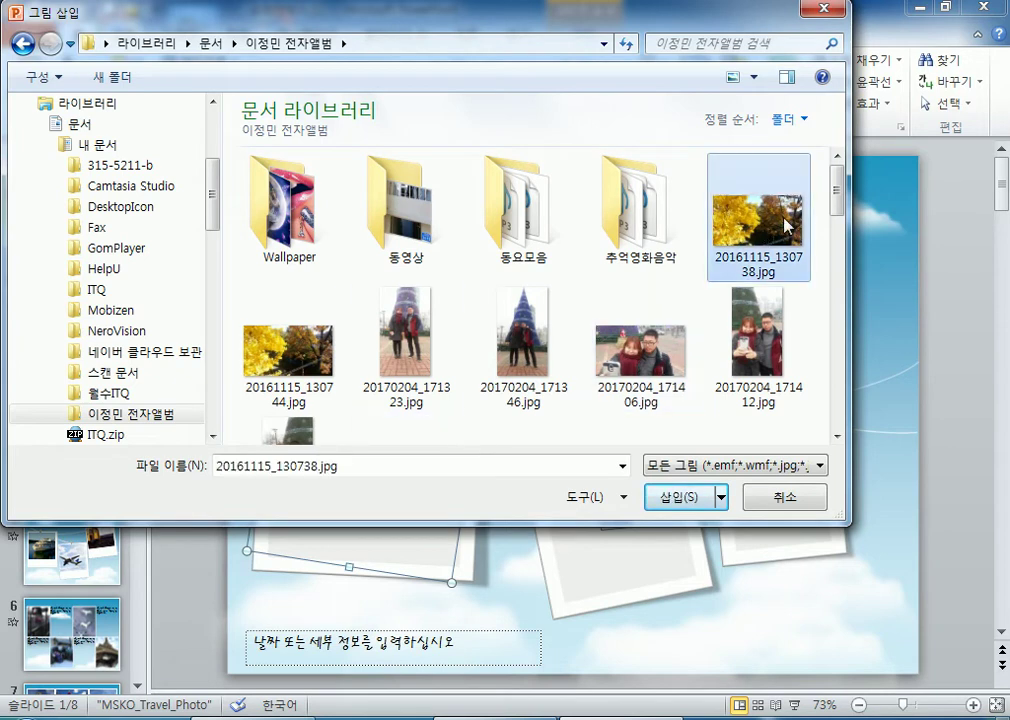
pyautogui.moveTo(663, 23); pyautogui.dragTo(832, 711)
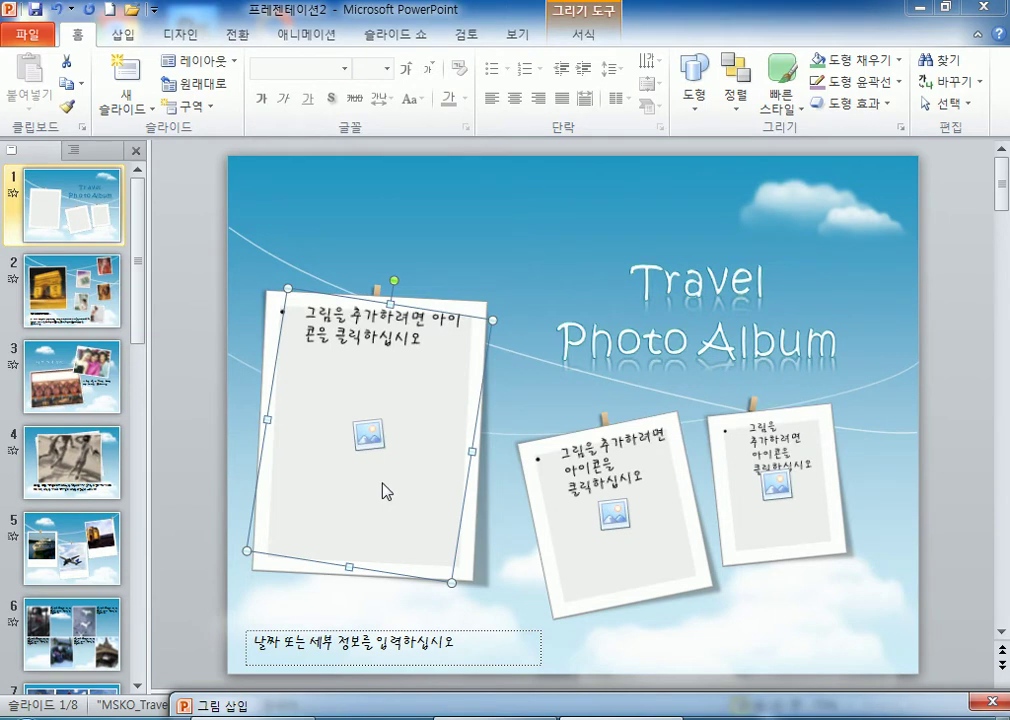
pyautogui.moveTo(482, 709); pyautogui.dragTo(468, 53)
pyautogui.moveTo(997, 213); pyautogui.dragTo(789, 214)
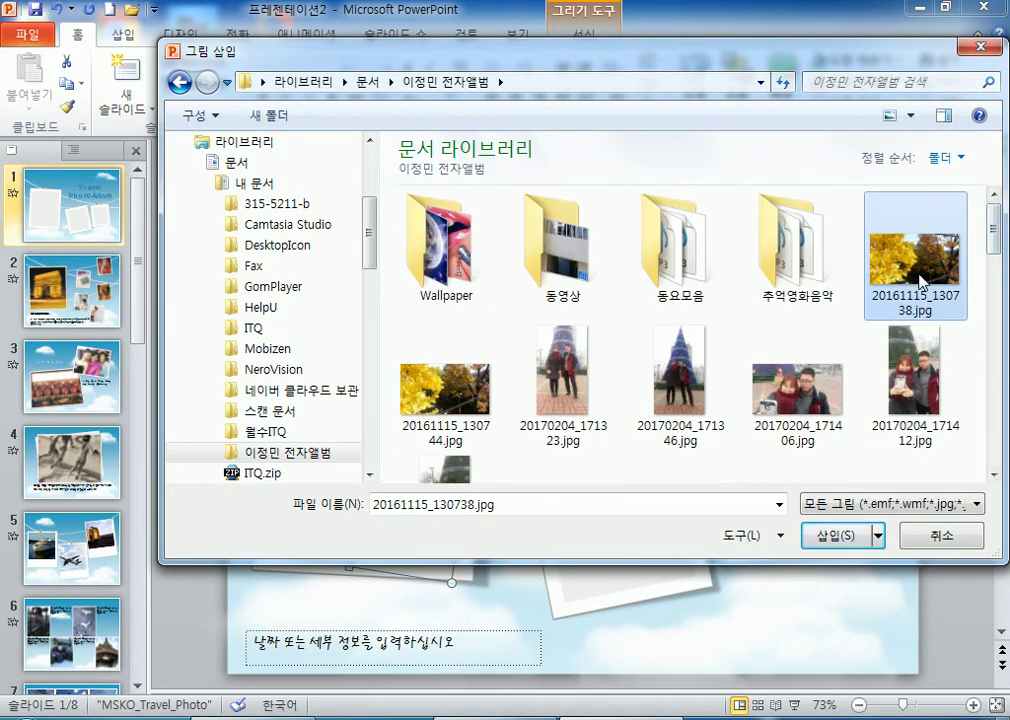
pyautogui.doubleClick(921, 283)
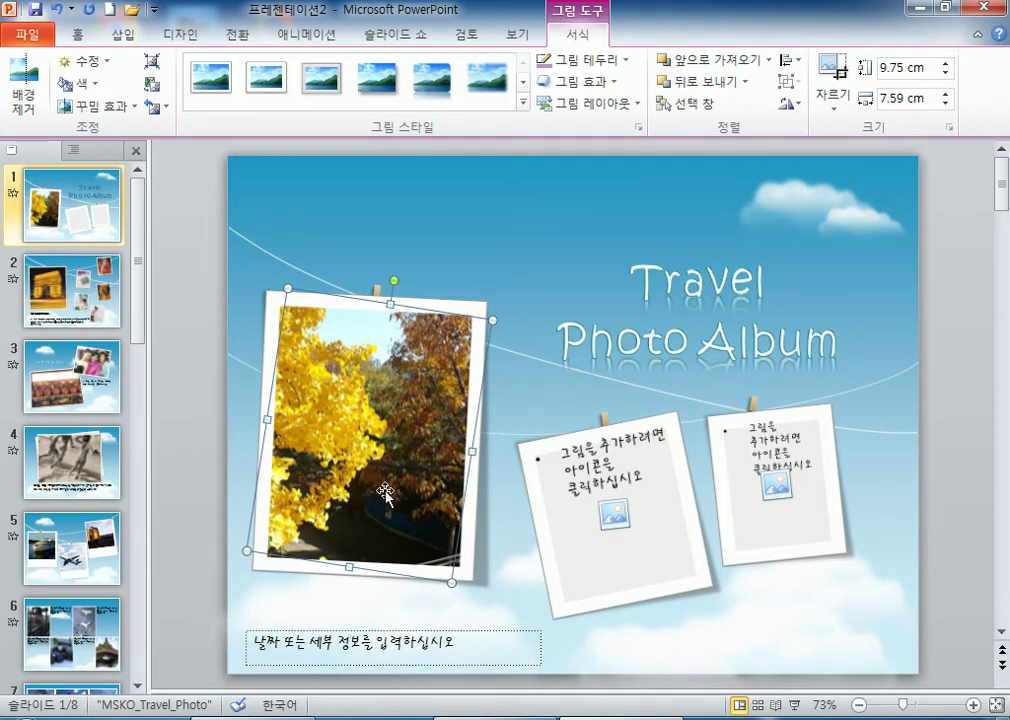
# Step: Delete the barrel photo and the three girls' photo from slide 3
pyautogui.click(66, 285)
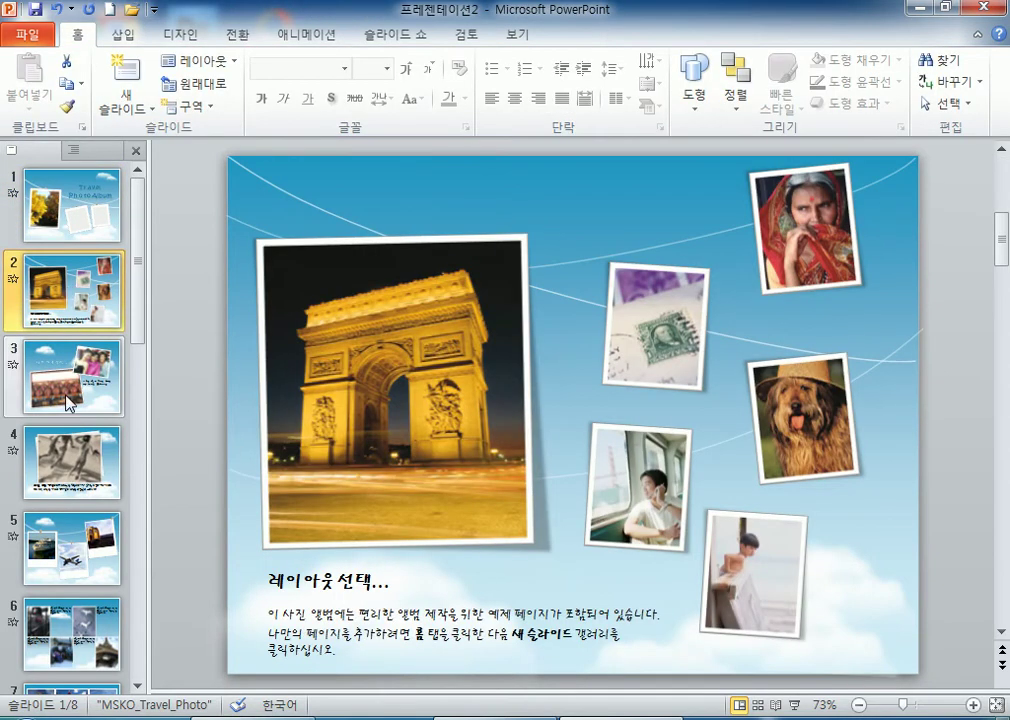
pyautogui.click(68, 402)
pyautogui.click(467, 490)
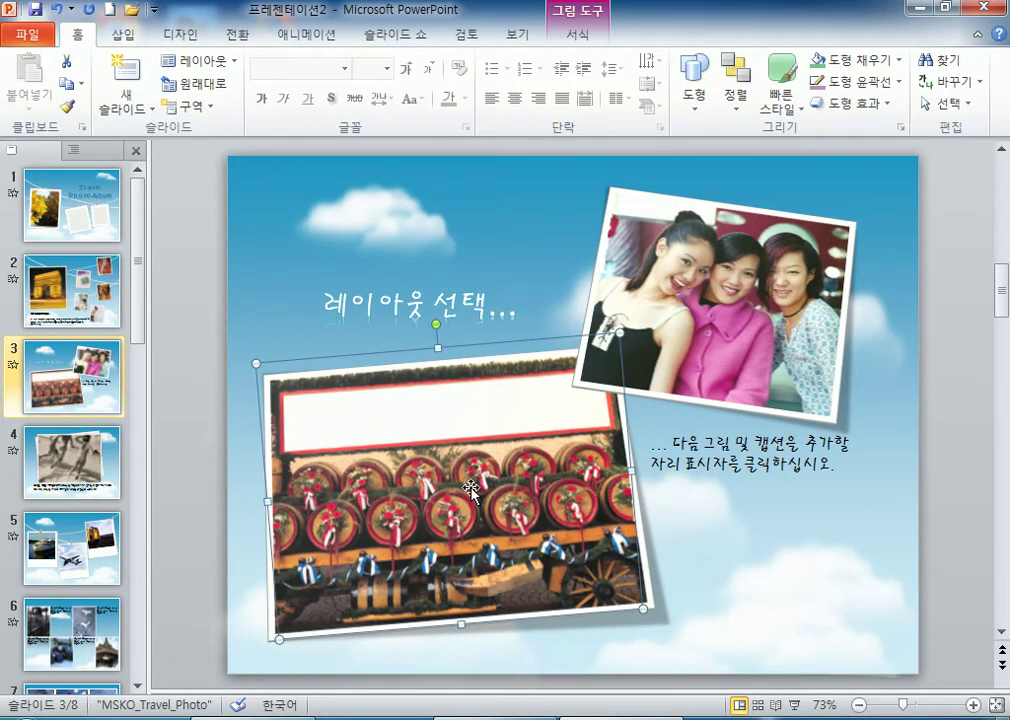
pyautogui.press('Delete')
pyautogui.click(728, 320)
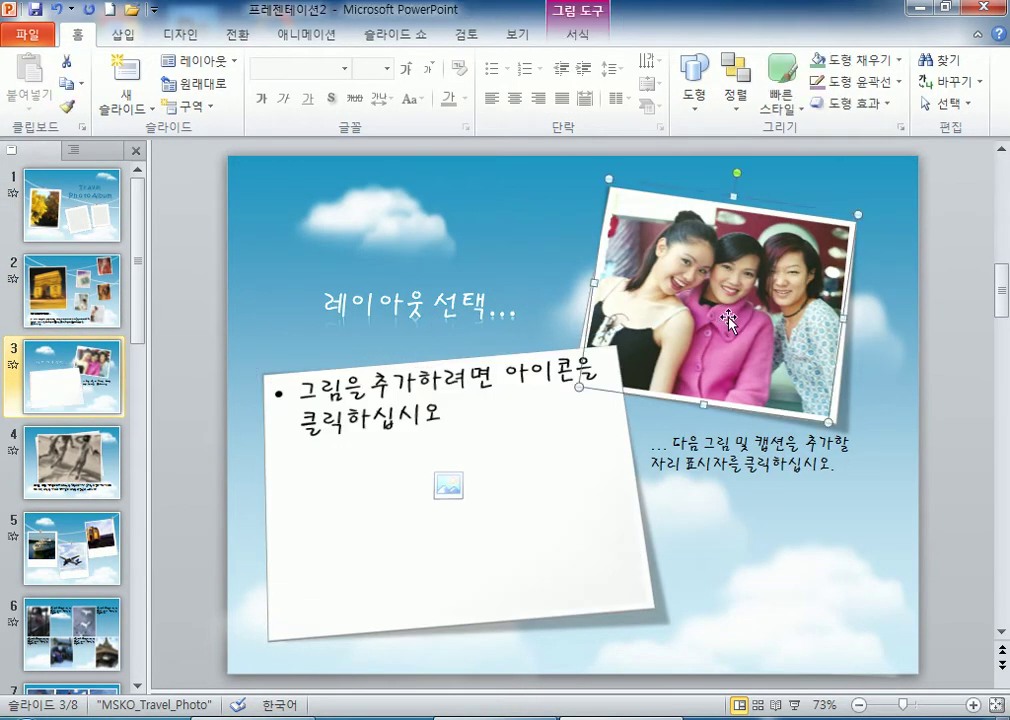
pyautogui.press('Delete')
# Step: Fill slide 3's lower frame with 20161115_130744.jpg, then select slide 2's top-right portrait
pyautogui.click(447, 490)
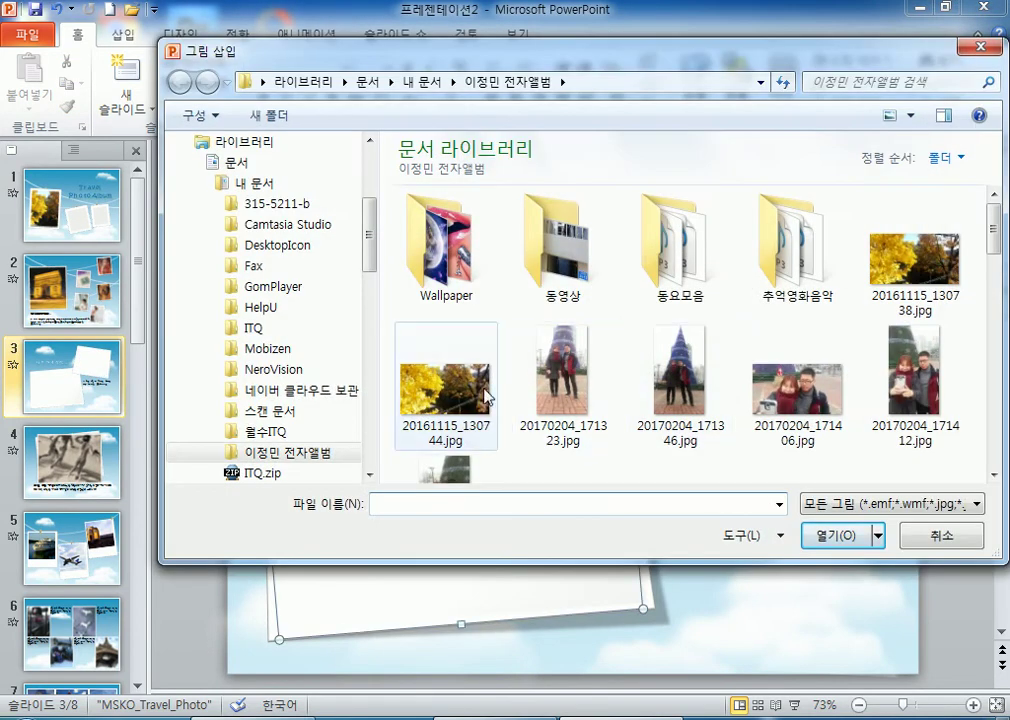
pyautogui.click(445, 392)
pyautogui.click(834, 535)
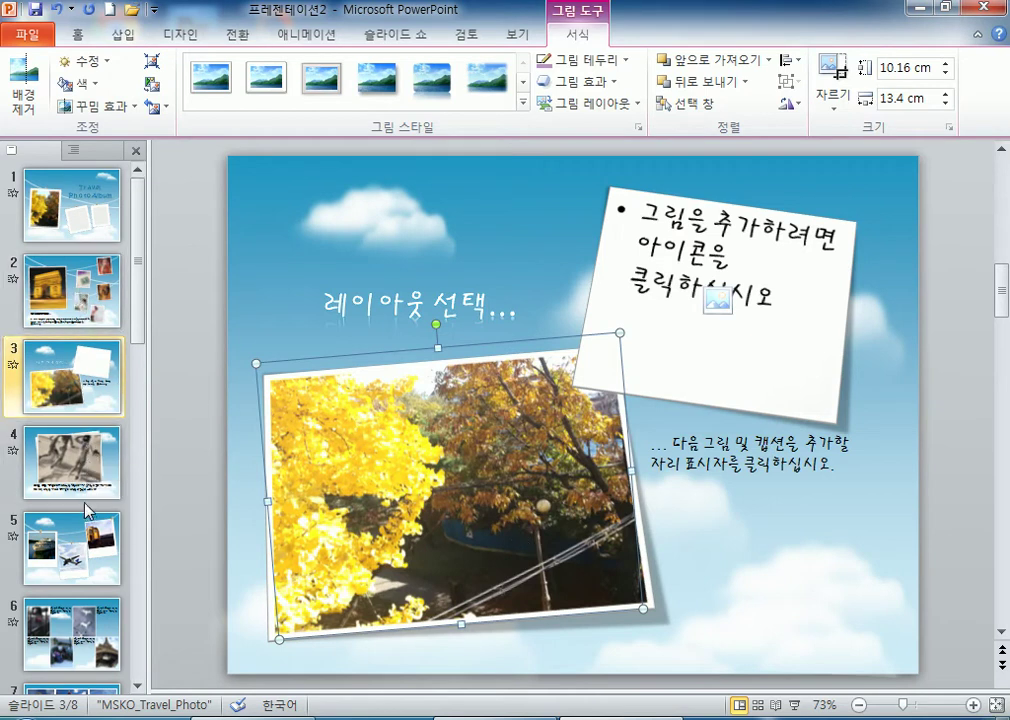
pyautogui.click(112, 488)
pyautogui.click(75, 290)
pyautogui.click(812, 252)
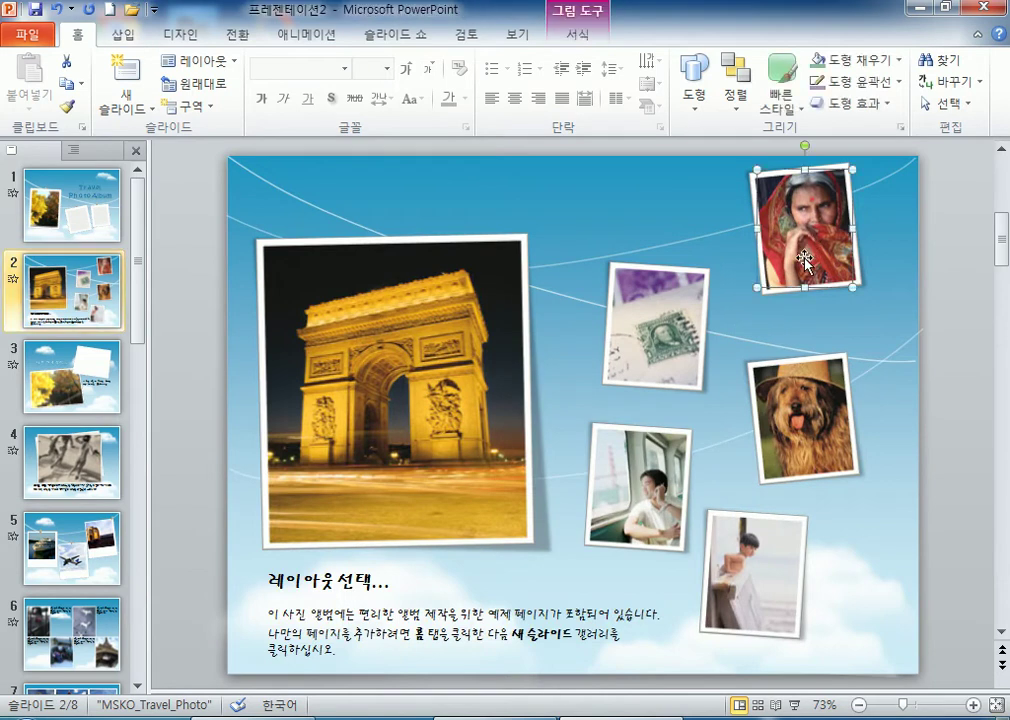
# Step: Swap slide 2's top-right portrait for the couple photo 20170204_171323.jpg
pyautogui.press('Delete')
pyautogui.click(805, 233)
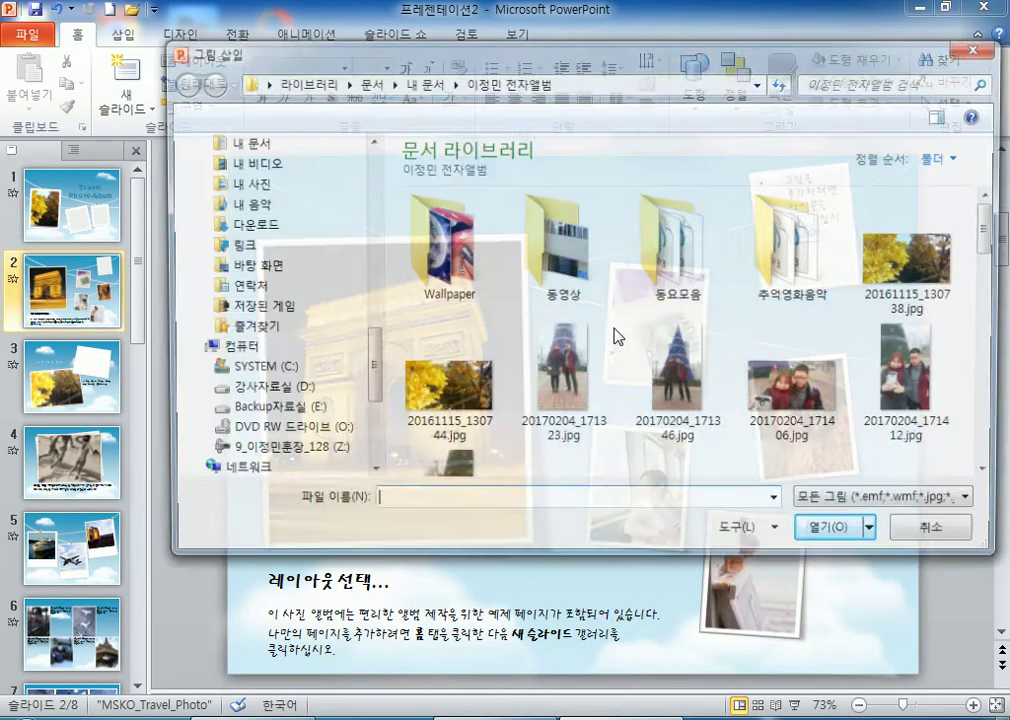
pyautogui.click(558, 372)
pyautogui.click(817, 538)
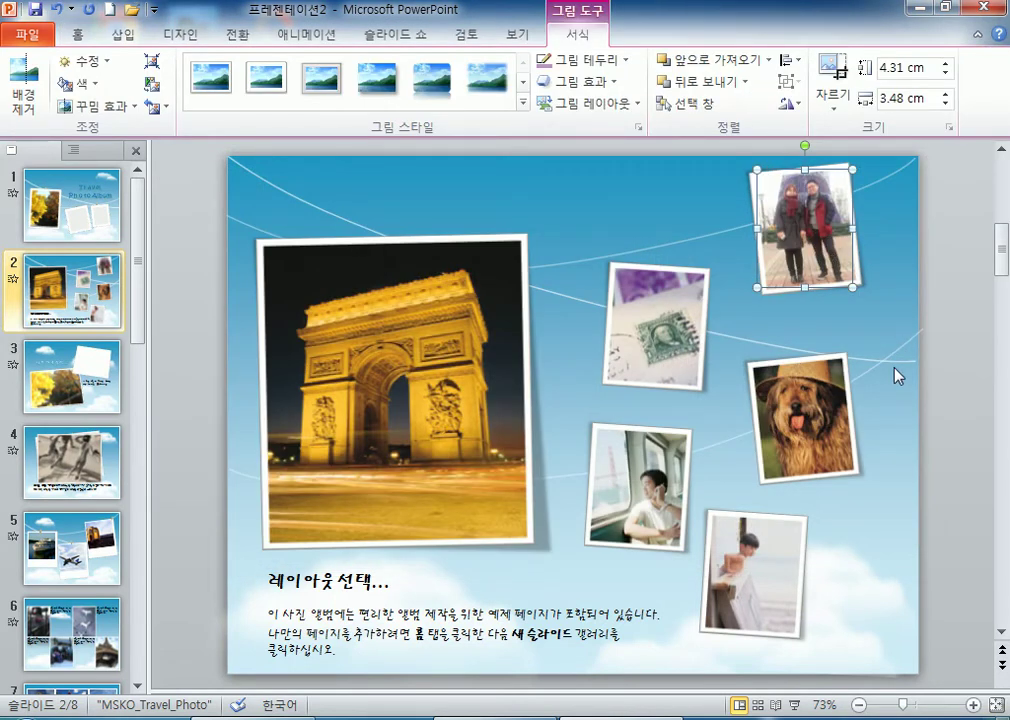
pyautogui.click(925, 455)
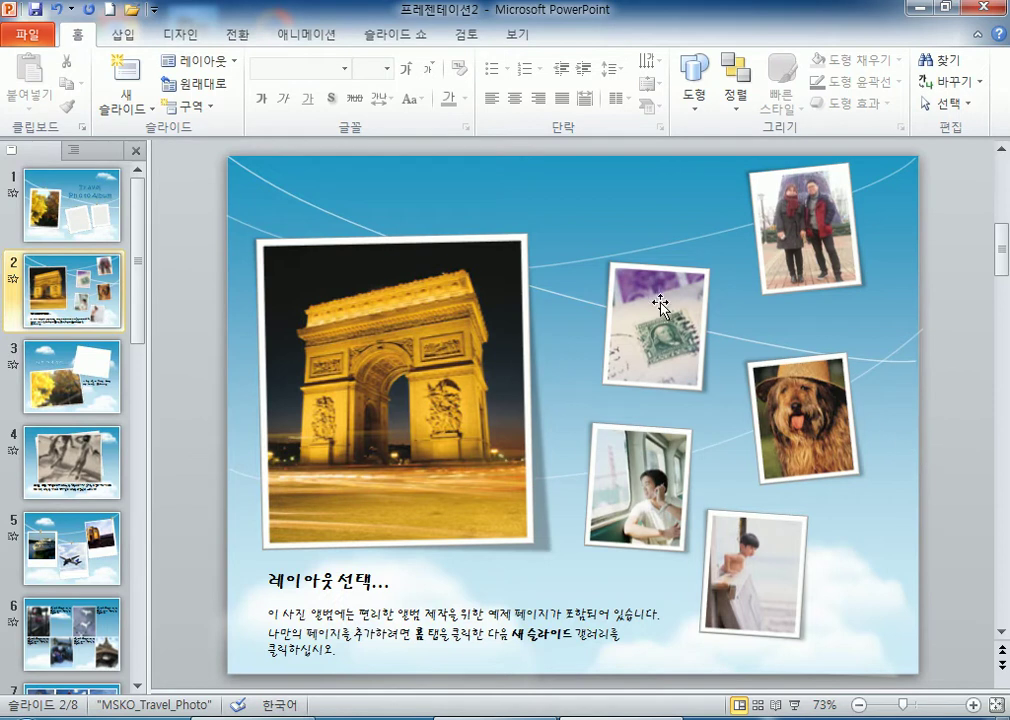
pyautogui.click(399, 354)
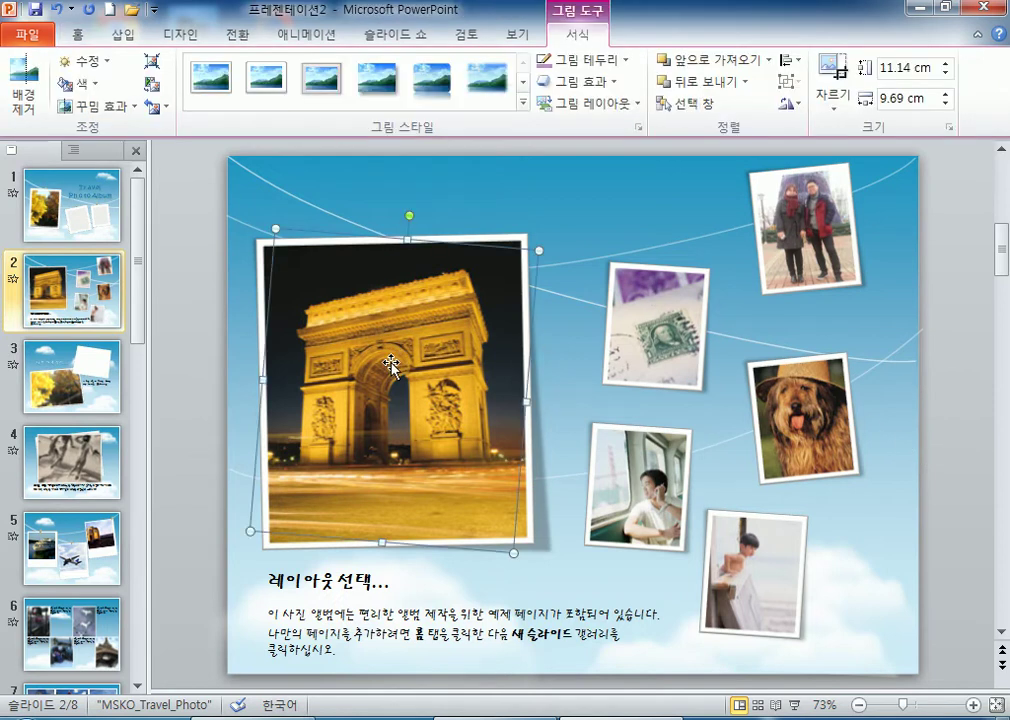
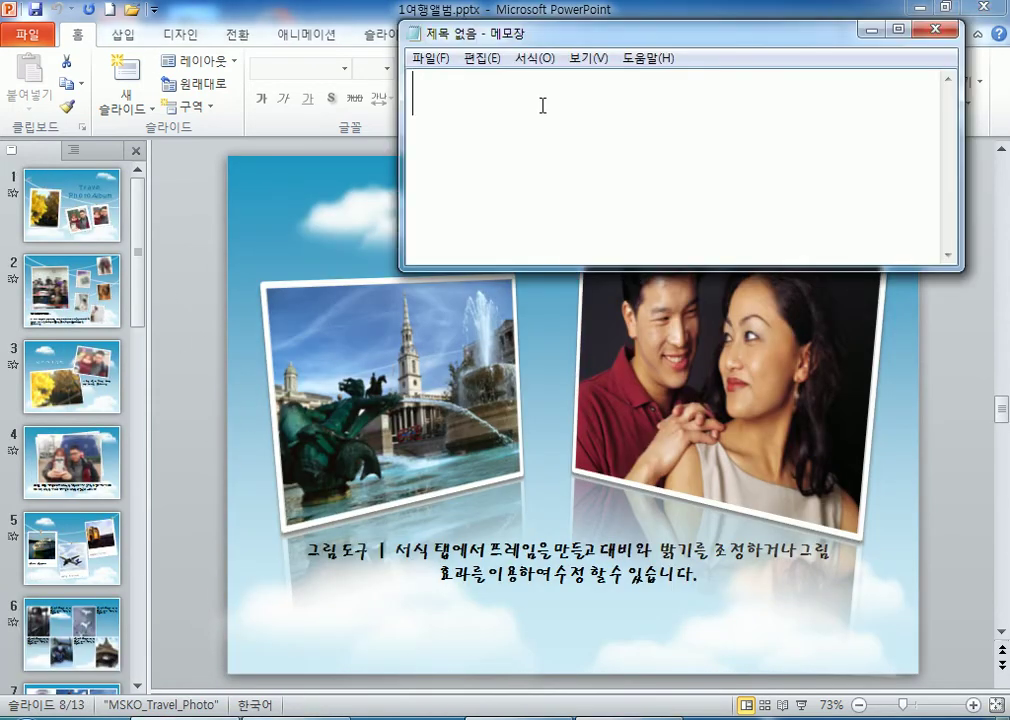
# Step: Write the Notepad heading 파워포인트 앨범제작 with lines '1. 파워포인트 실행' and '2. 파일 > 새로만들기 >'
pyautogui.moveTo(553, 37); pyautogui.dragTo(235, 19)
pyautogui.write('파워포인트 앨범제작')
pyautogui.press('Return')
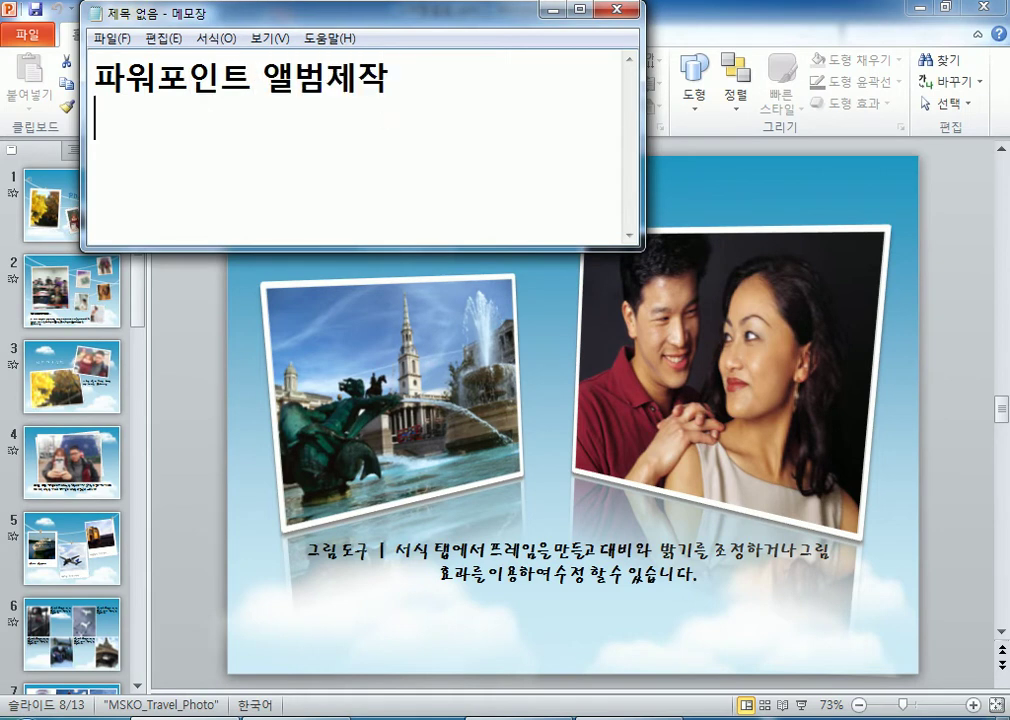
pyautogui.moveTo(640, 250); pyautogui.dragTo(884, 568)
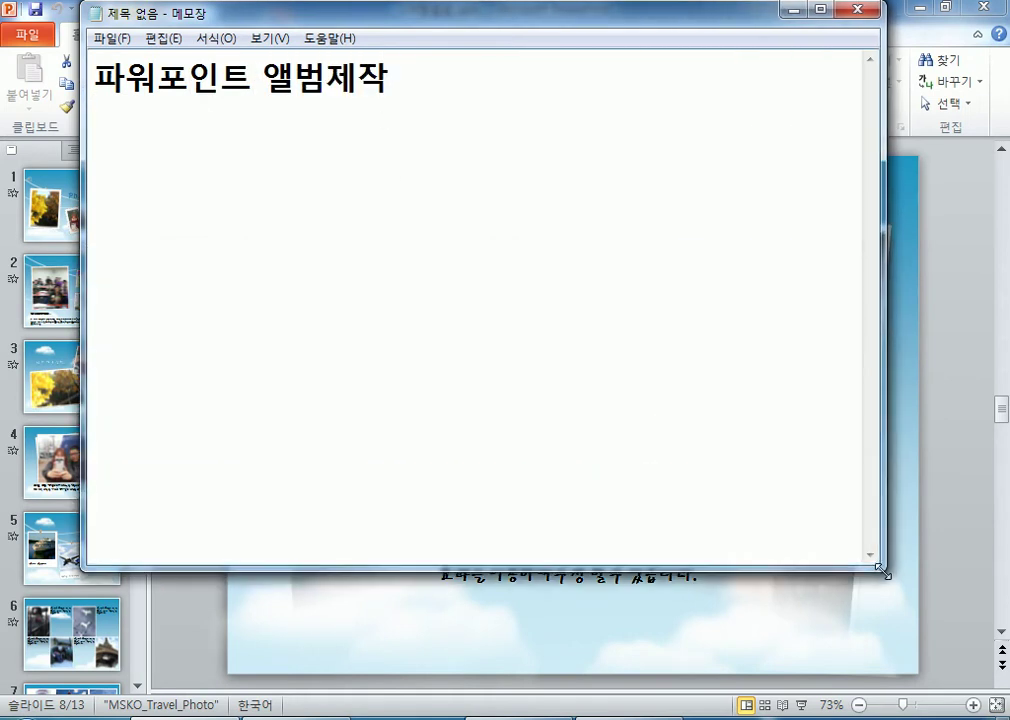
pyautogui.press('Return')
pyautogui.write('1. 파워포인트 ')
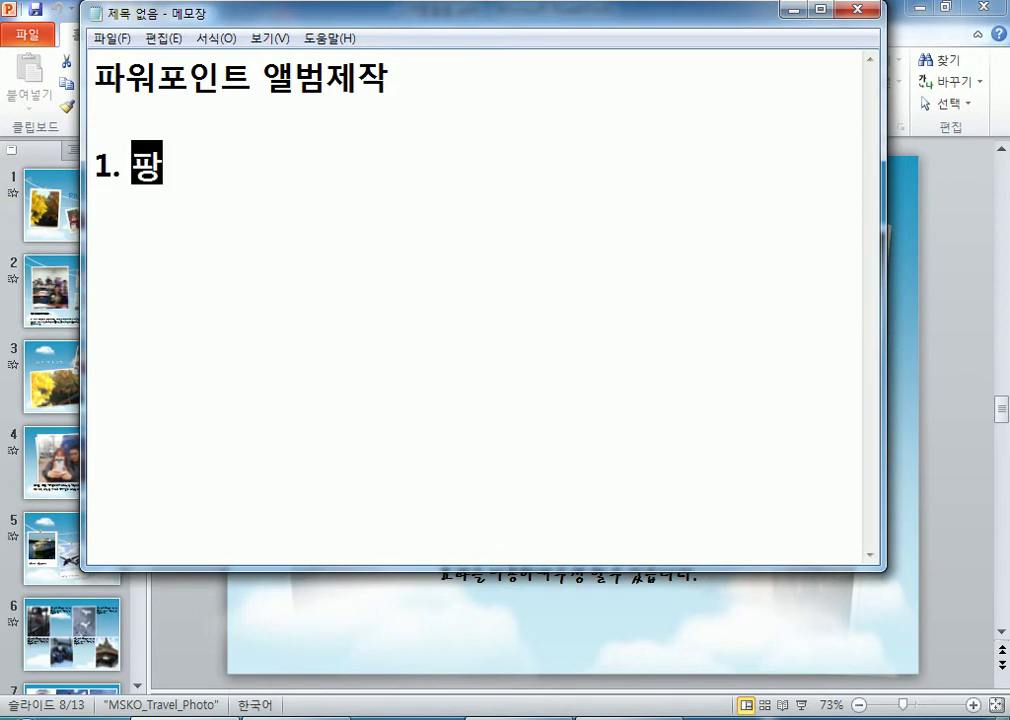
pyautogui.write('실행')
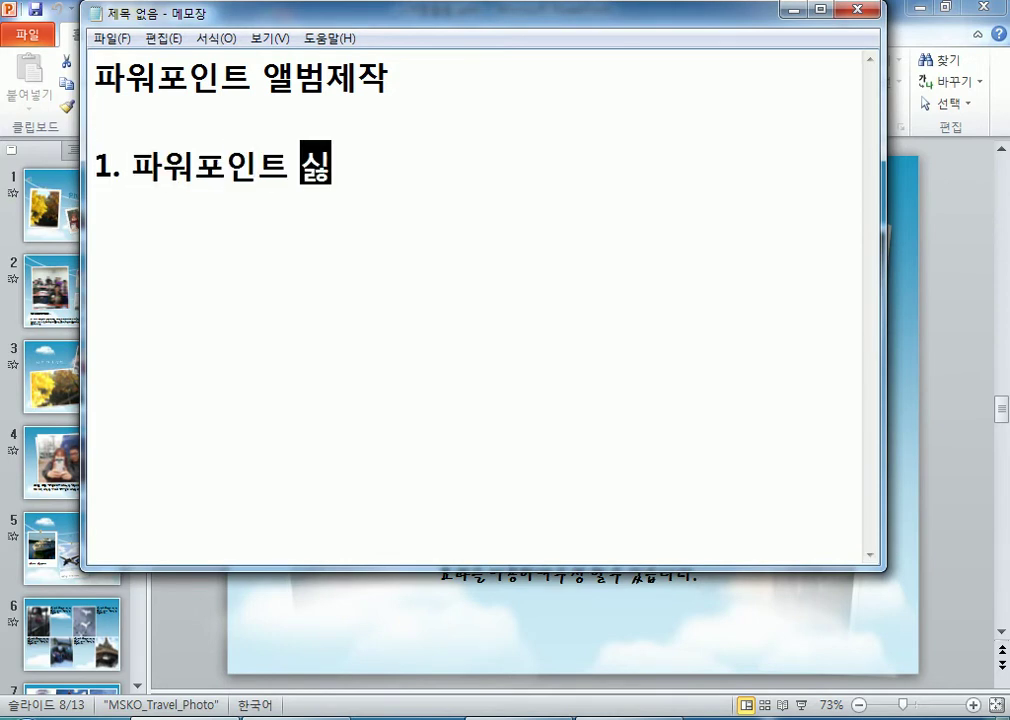
pyautogui.press('Return')
pyautogui.write('2.,')
pyautogui.write('파일 > 샐')
pyautogui.write('로만들기 >')
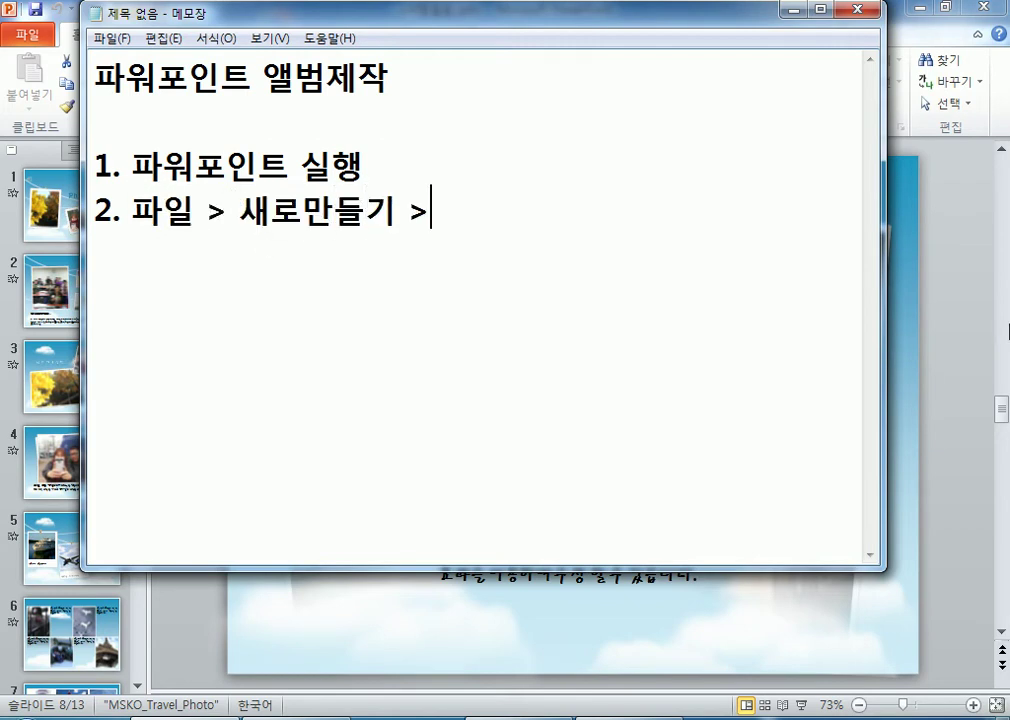
pyautogui.click(26, 40)
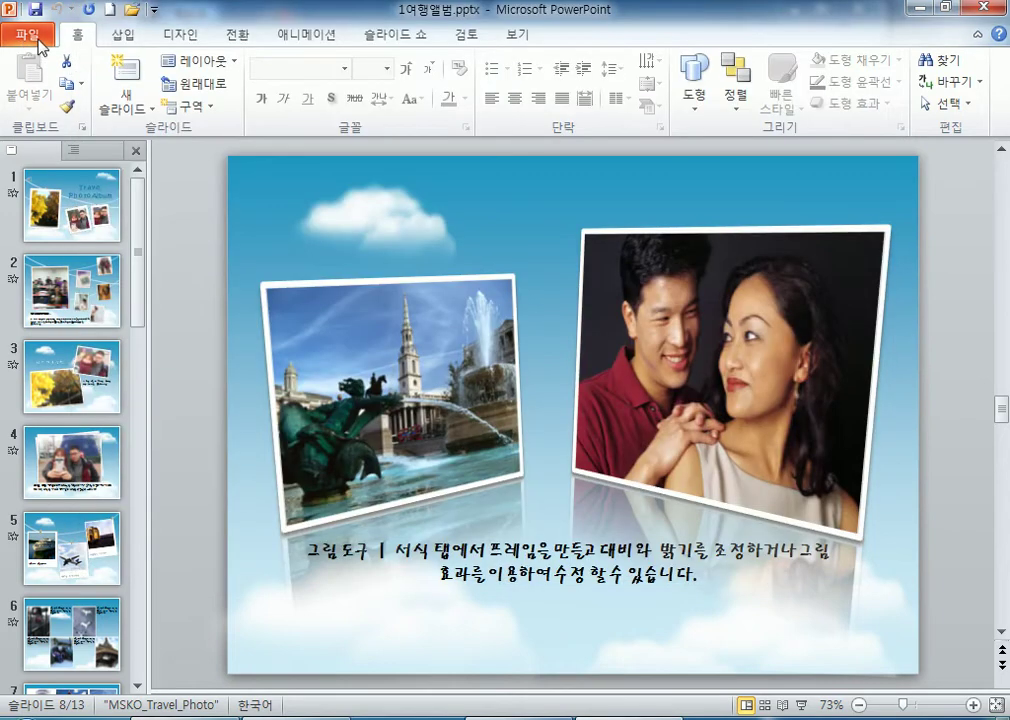
# Step: Show PowerPoint's File > New templates and fix the spacing in the notes' step 2
pyautogui.click(38, 44)
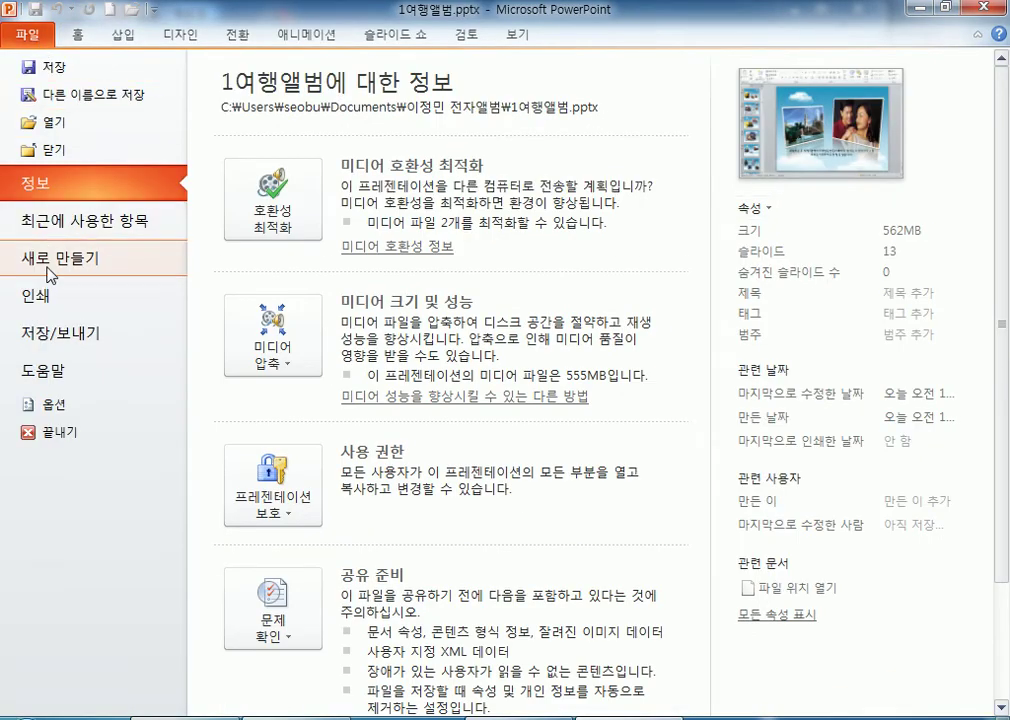
pyautogui.click(48, 268)
pyautogui.hotkey('alt', 'Tab')
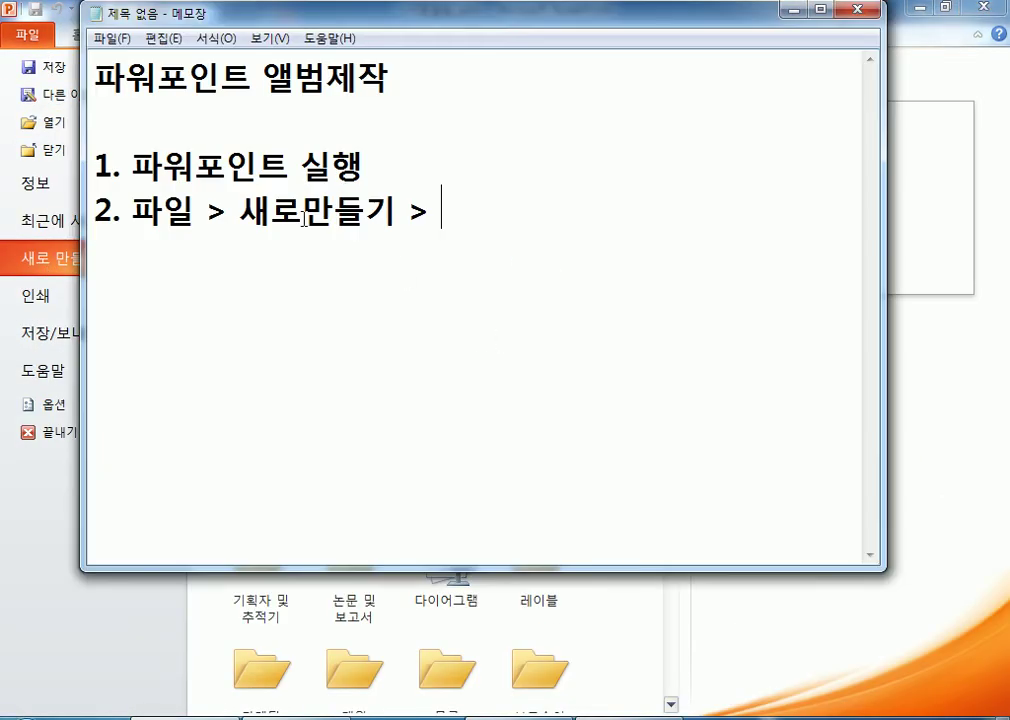
pyautogui.click(307, 190)
pyautogui.click(514, 203)
pyautogui.hotkey('alt', 'Tab')
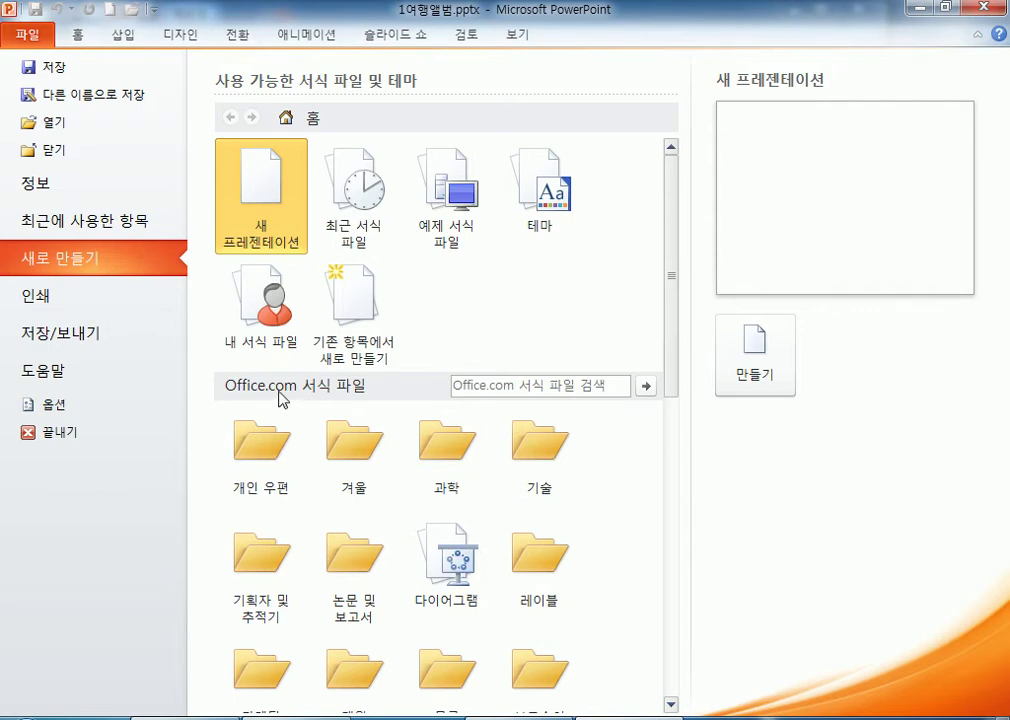
# Step: Extend step 2 in the notes with 'Office.com 서식파일 > "앨범" 검색' and widen the notes window
pyautogui.hotkey('alt', 'Tab')
pyautogui.write('Off')
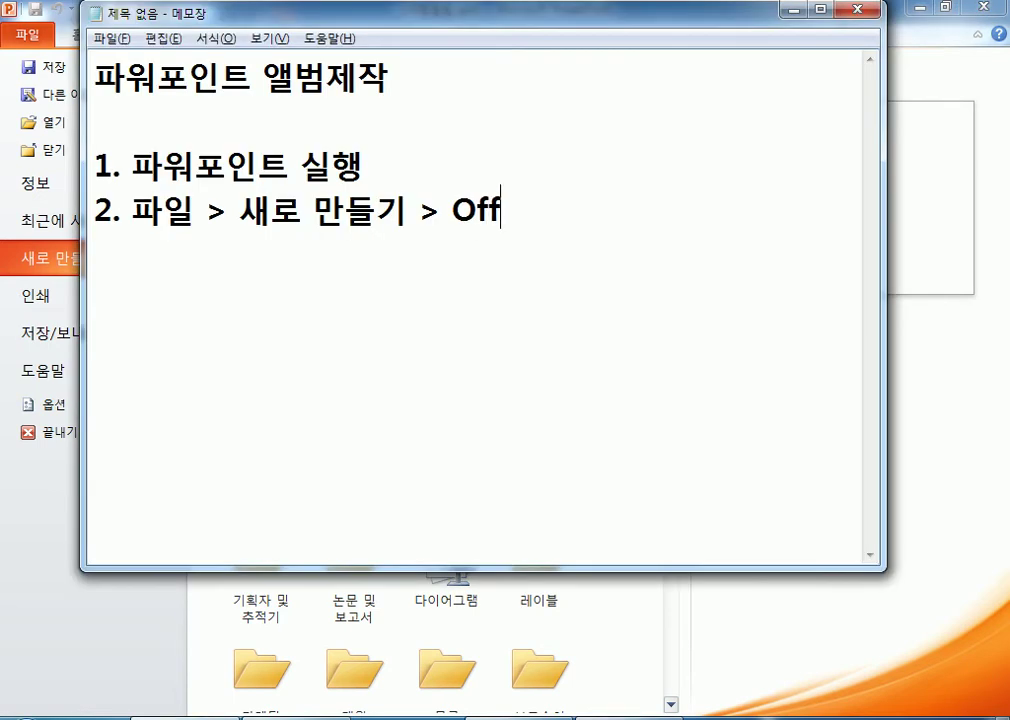
pyautogui.write('ice.co')
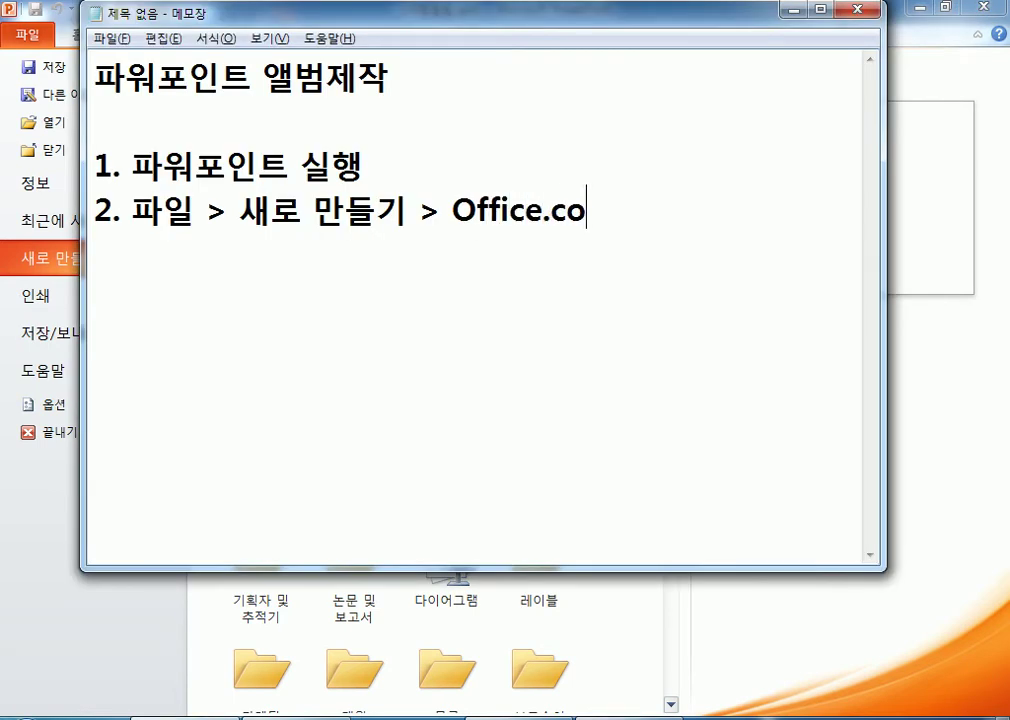
pyautogui.write('m 서식파일 > ')
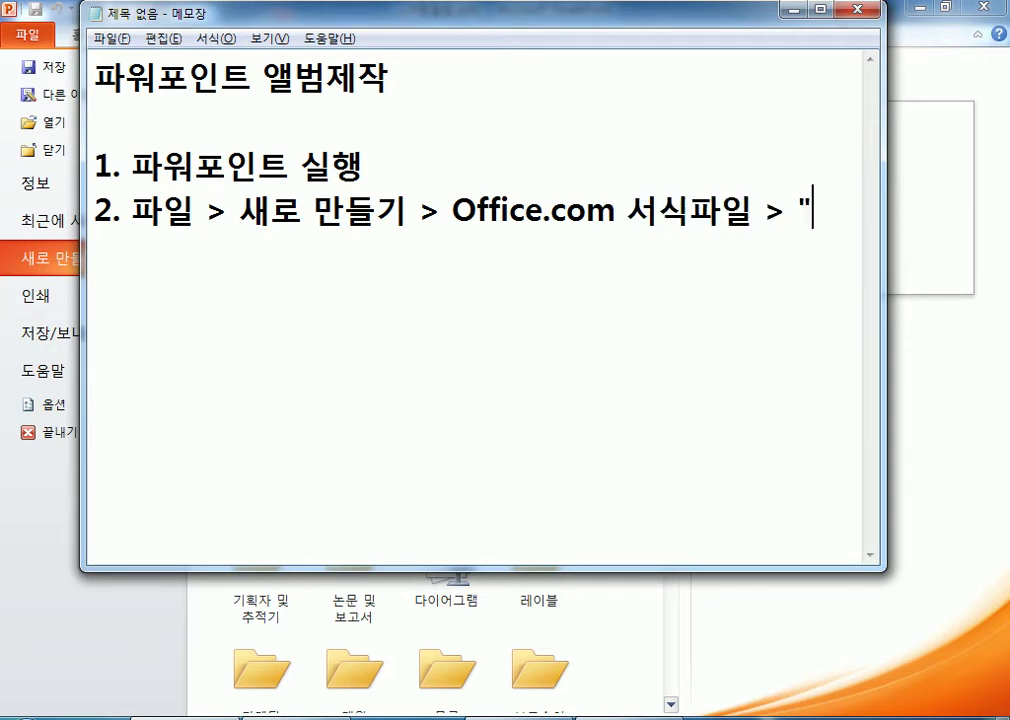
pyautogui.write('"앨범"')
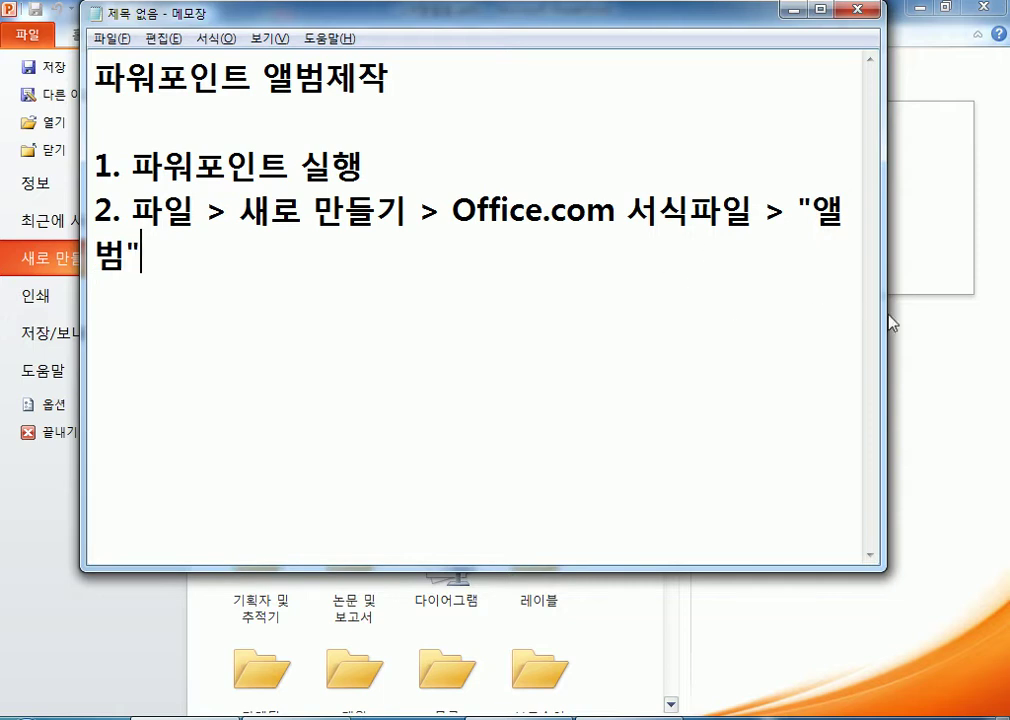
pyautogui.moveTo(887, 320); pyautogui.dragTo(1004, 313)
pyautogui.write('검색')
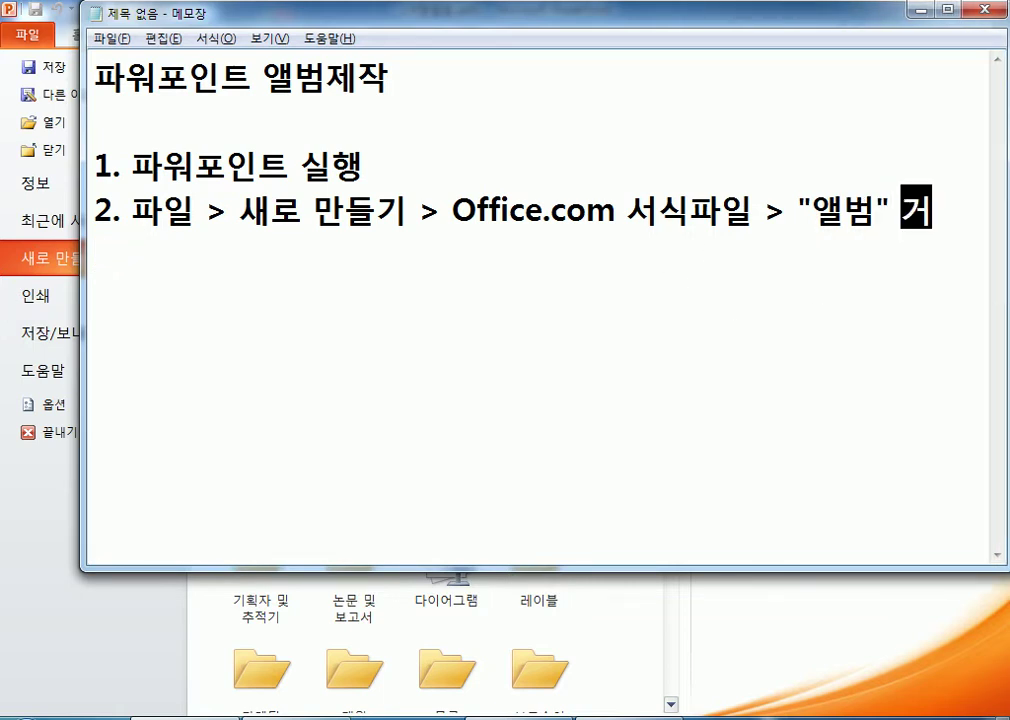
pyautogui.press('Return')
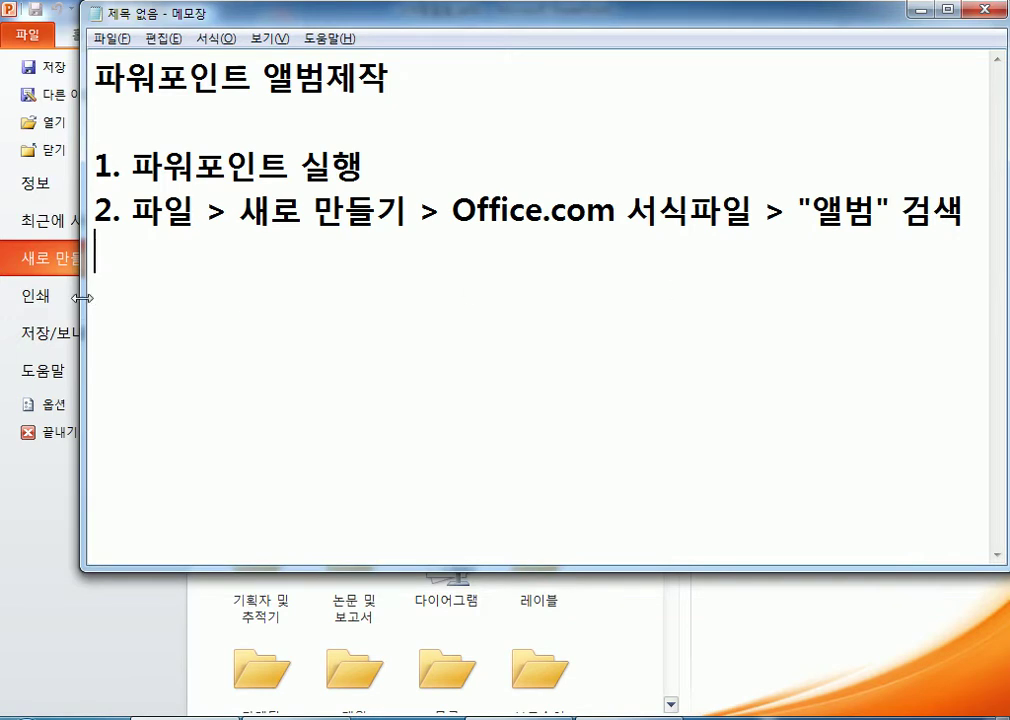
pyautogui.moveTo(82, 298); pyautogui.dragTo(3, 293)
pyautogui.hotkey('alt', 'Tab')
# Step: Search Office.com templates for 앨범 and select the 여행 사진 앨범 template
pyautogui.click(587, 383)
pyautogui.write('앨범')
pyautogui.press('Return')
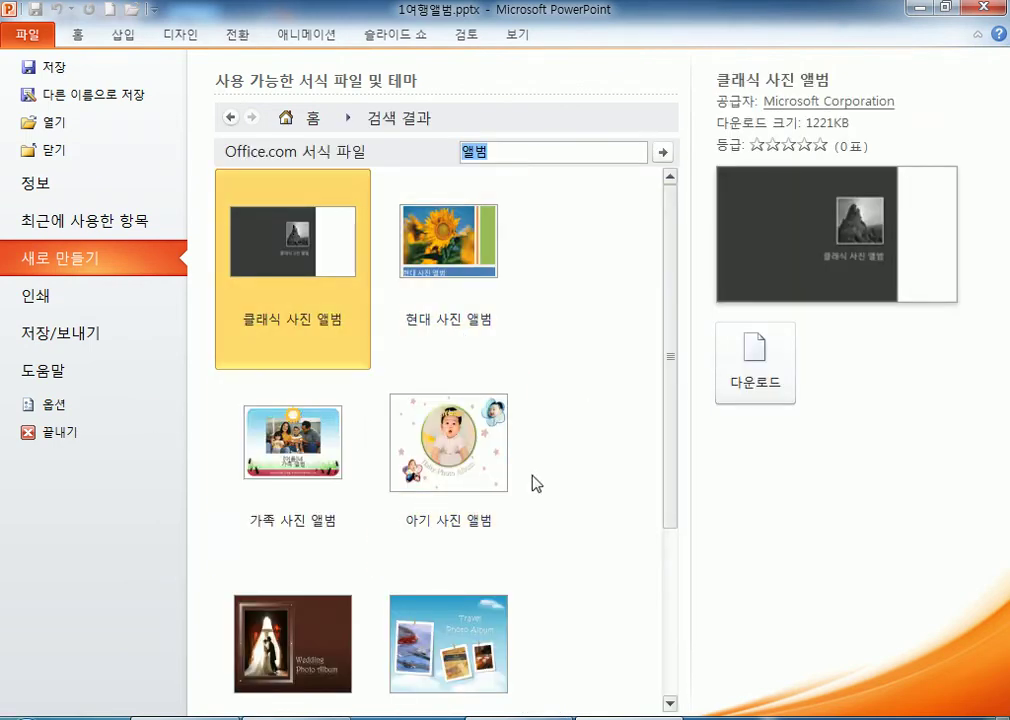
pyautogui.click(237, 288)
pyautogui.scroll(-1, 320, 392)
pyautogui.click(295, 410)
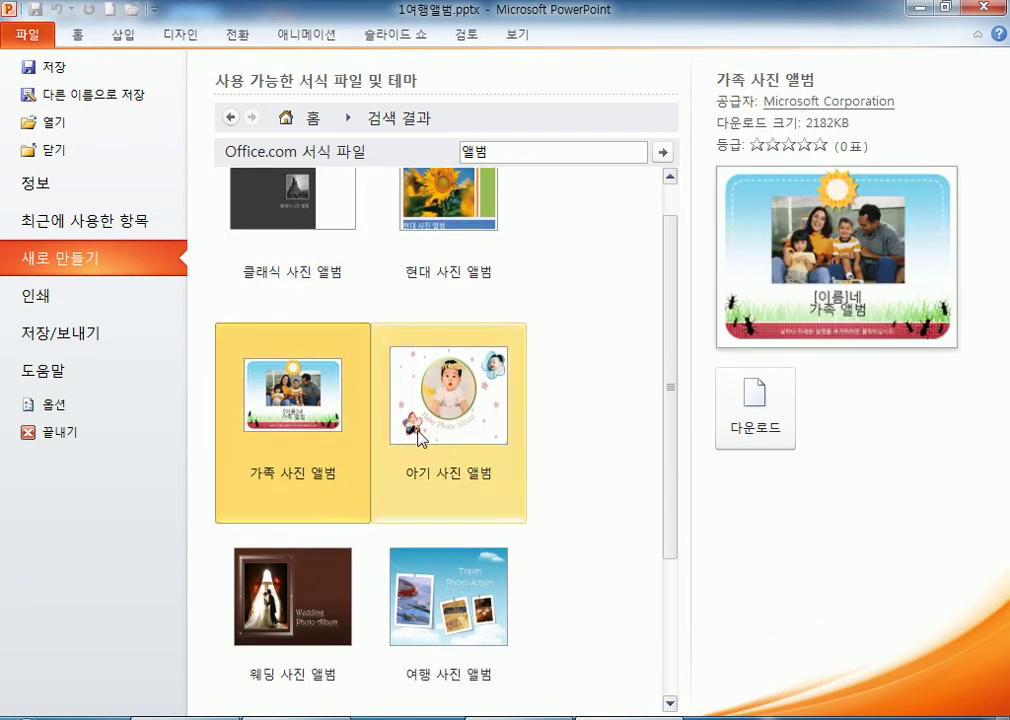
pyautogui.click(425, 530)
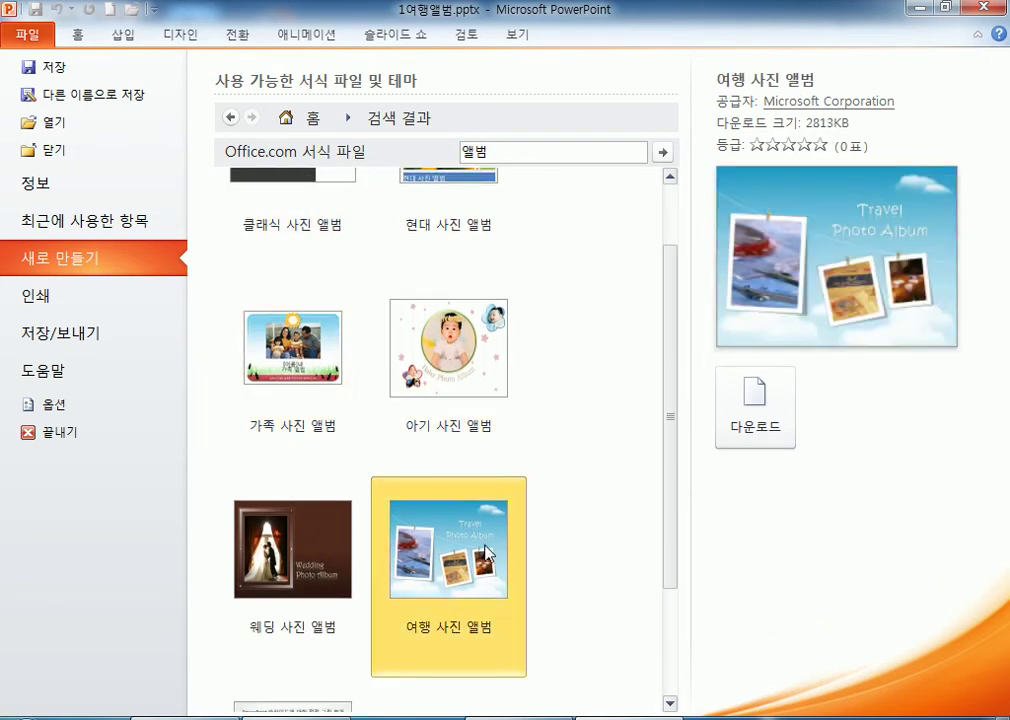
# Step: Append '> "여행 사진 앨범" 선택 > 다운로드' to step 2, then download the template
pyautogui.hotkey('alt', 'Tab')
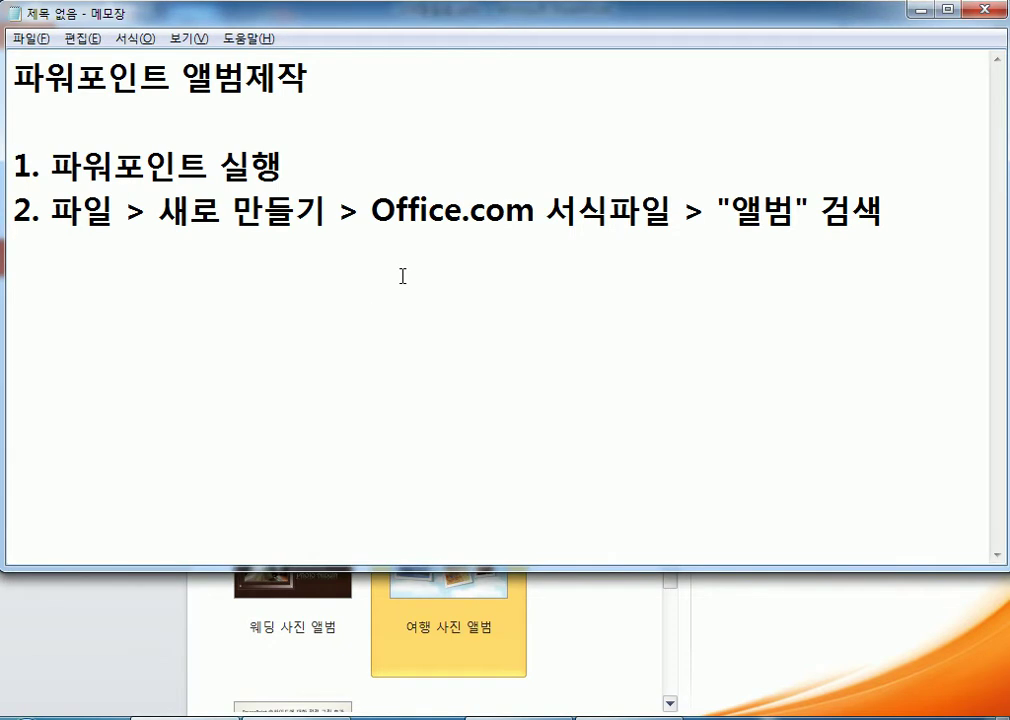
pyautogui.write('>')
pyautogui.write(' "여행 사진 해')
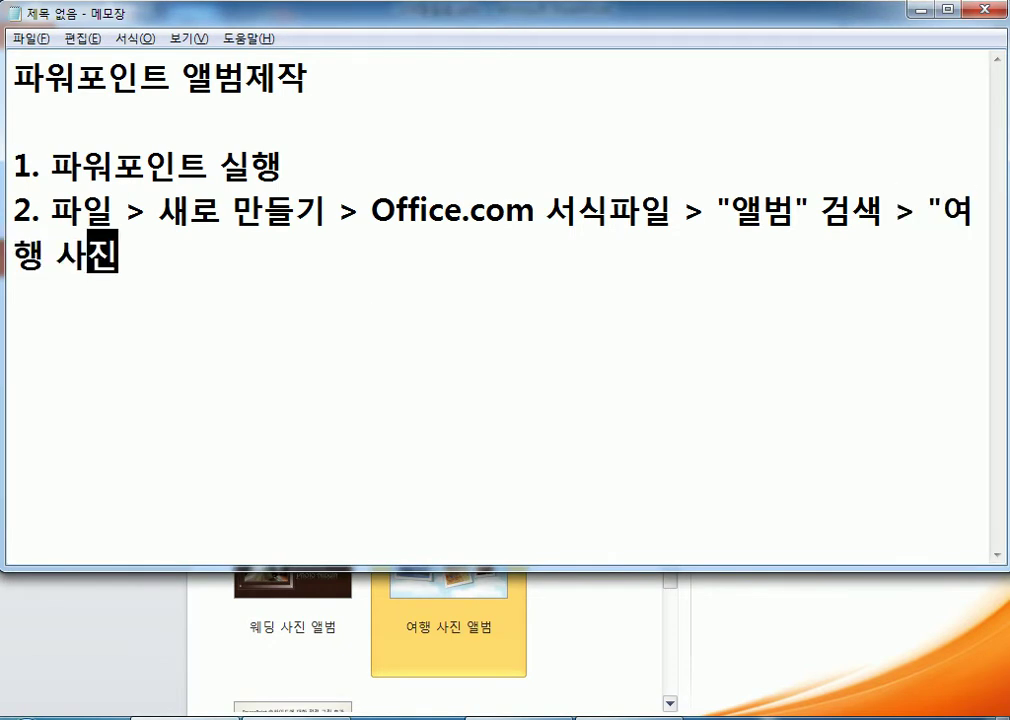
pyautogui.press('BackSpace')
pyautogui.press('BackSpace')
pyautogui.write('앨범')
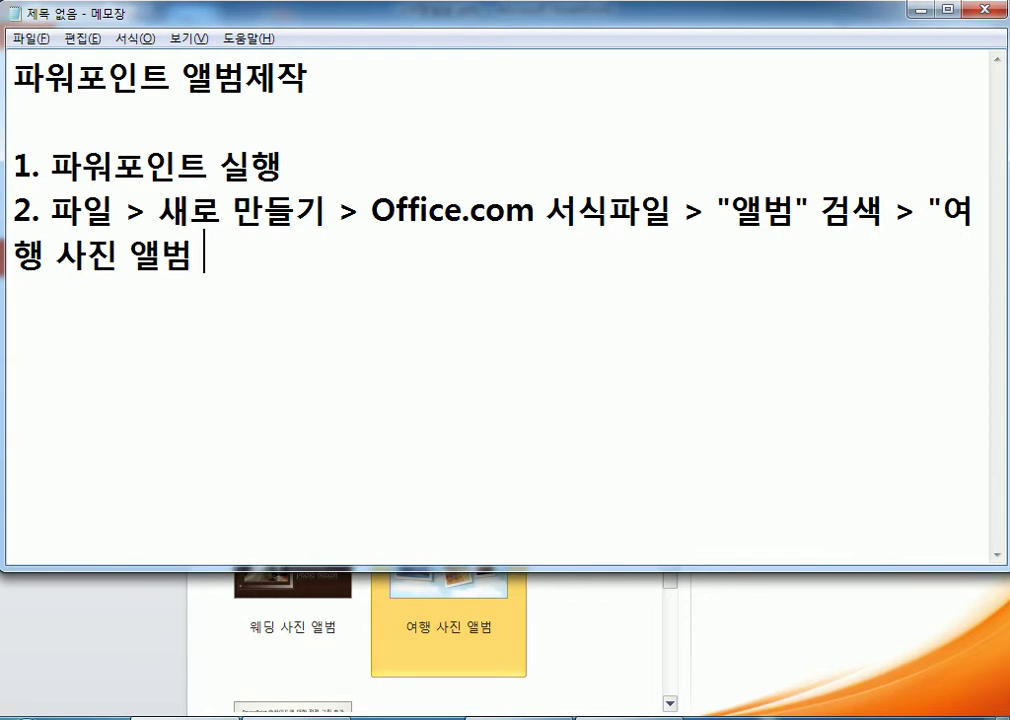
pyautogui.press('BackSpace')
pyautogui.write('"')
pyautogui.write(' 선')
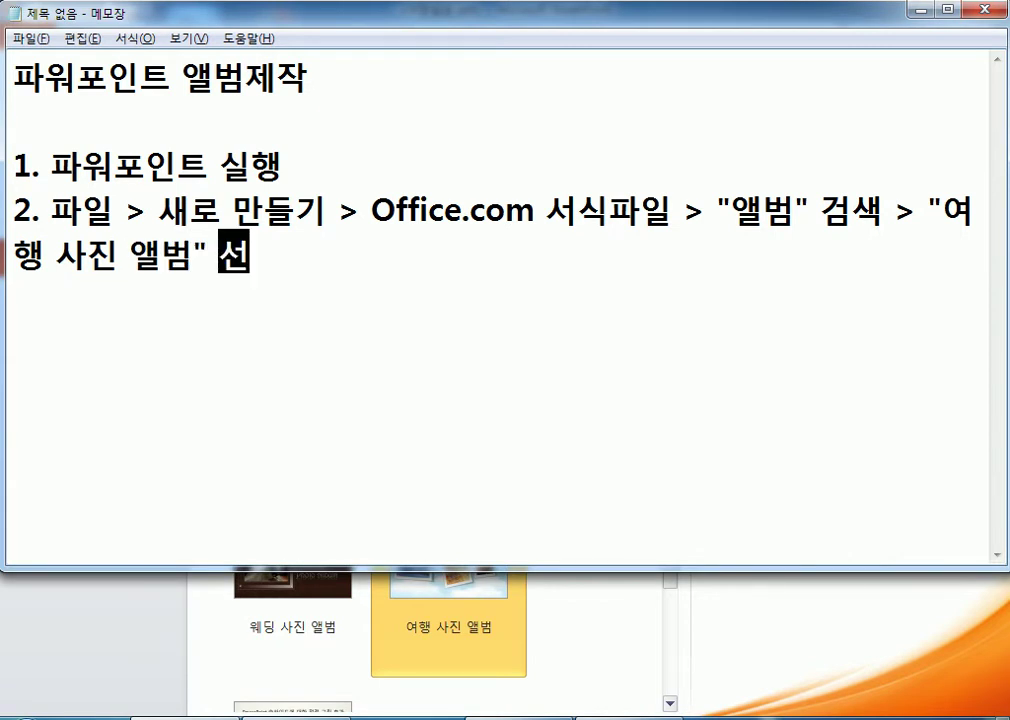
pyautogui.write('택 > 만드ㄹ')
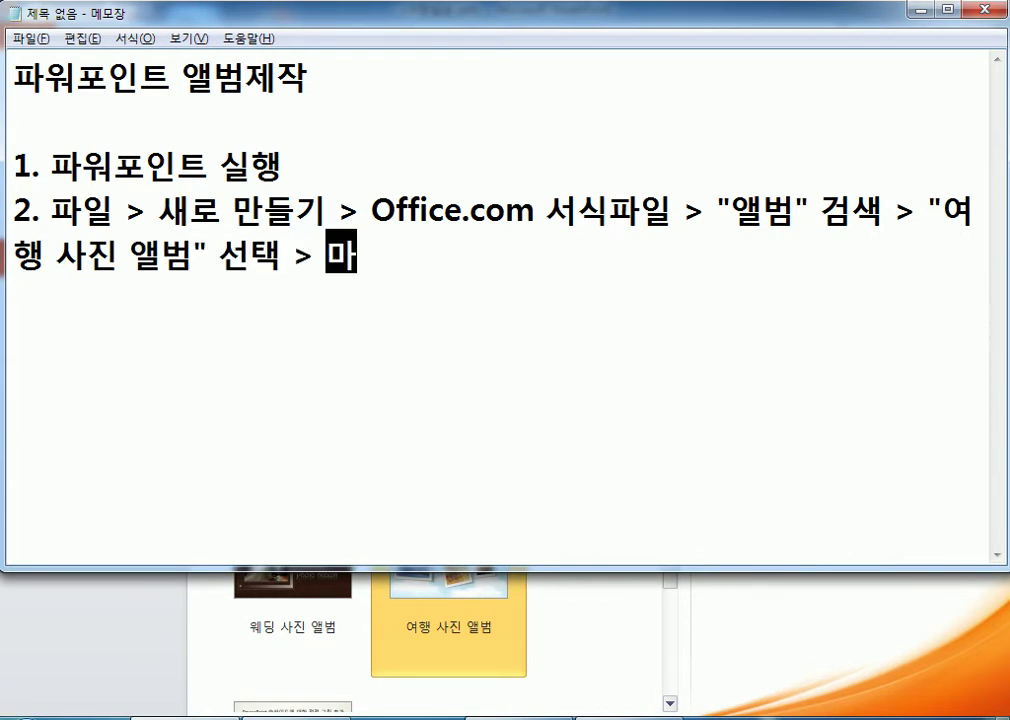
pyautogui.press('BackSpace')
pyautogui.press('BackSpace')
pyautogui.press('BackSpace')
pyautogui.write('다운로ㄷ')
pyautogui.hotkey('alt', 'Tab')
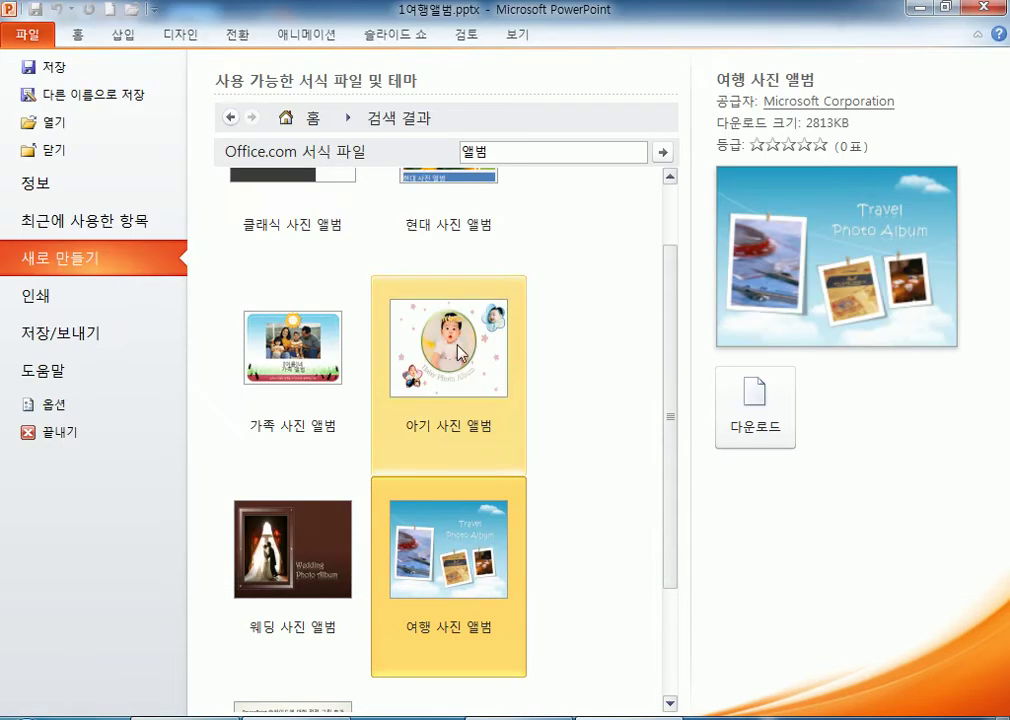
pyautogui.click(766, 425)
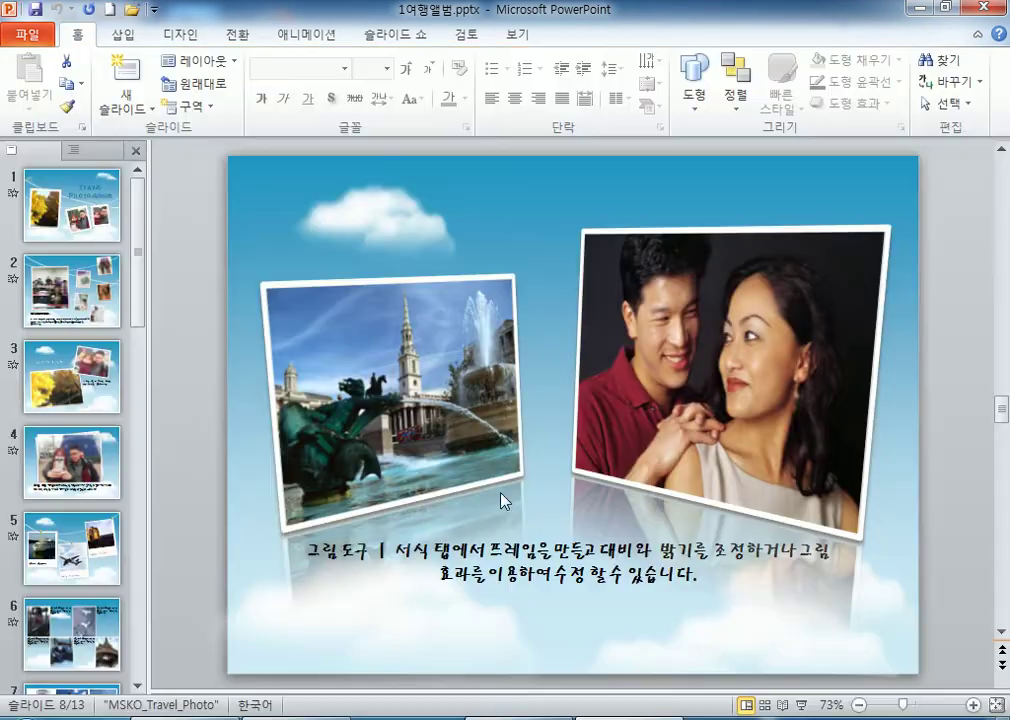
# Step: Go to the title slide and note step 3, '기존의 사진을 선택 > Delete'
pyautogui.click(80, 228)
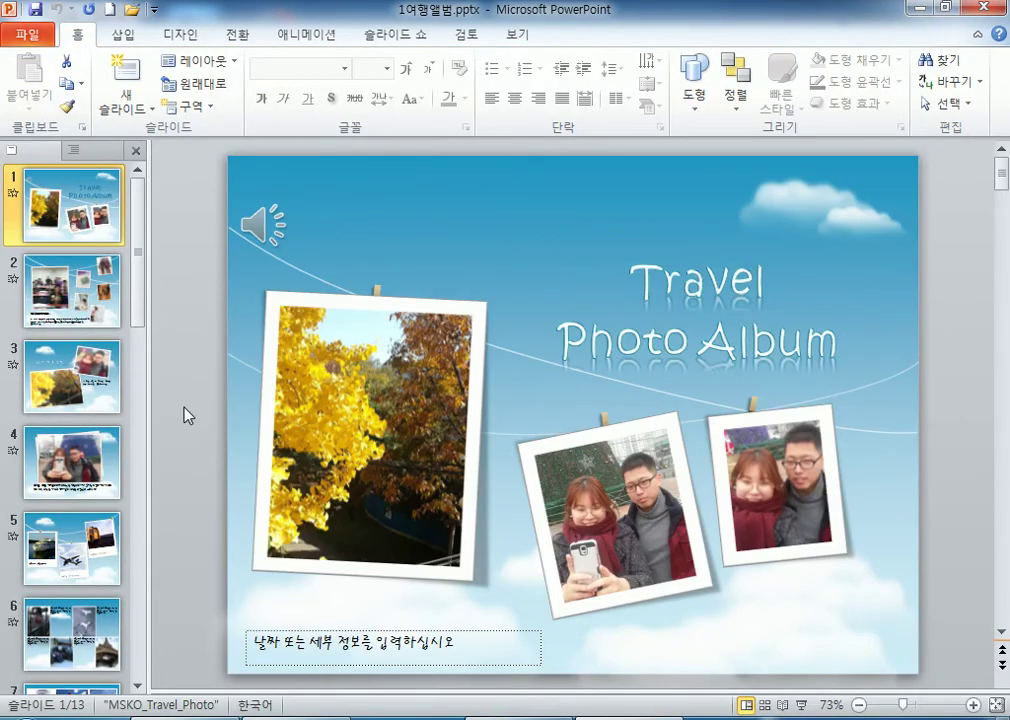
pyautogui.hotkey('alt', 'Tab')
pyautogui.press('Return')
pyautogui.write('3. 기존의 ㅅ')
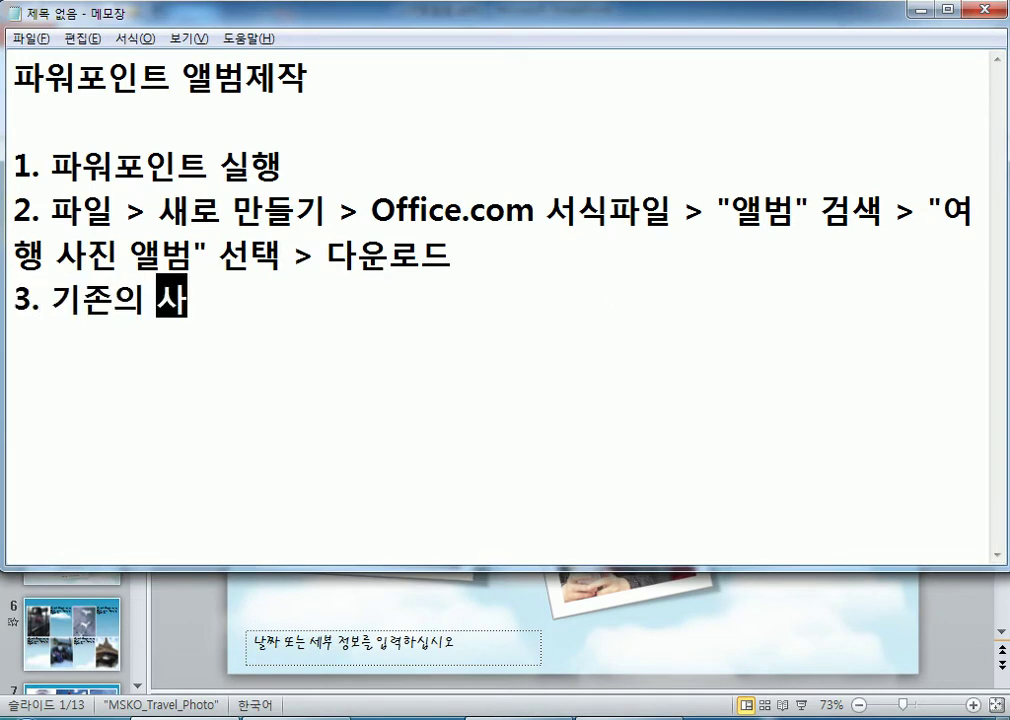
pyautogui.write('ㅏ진을 선')
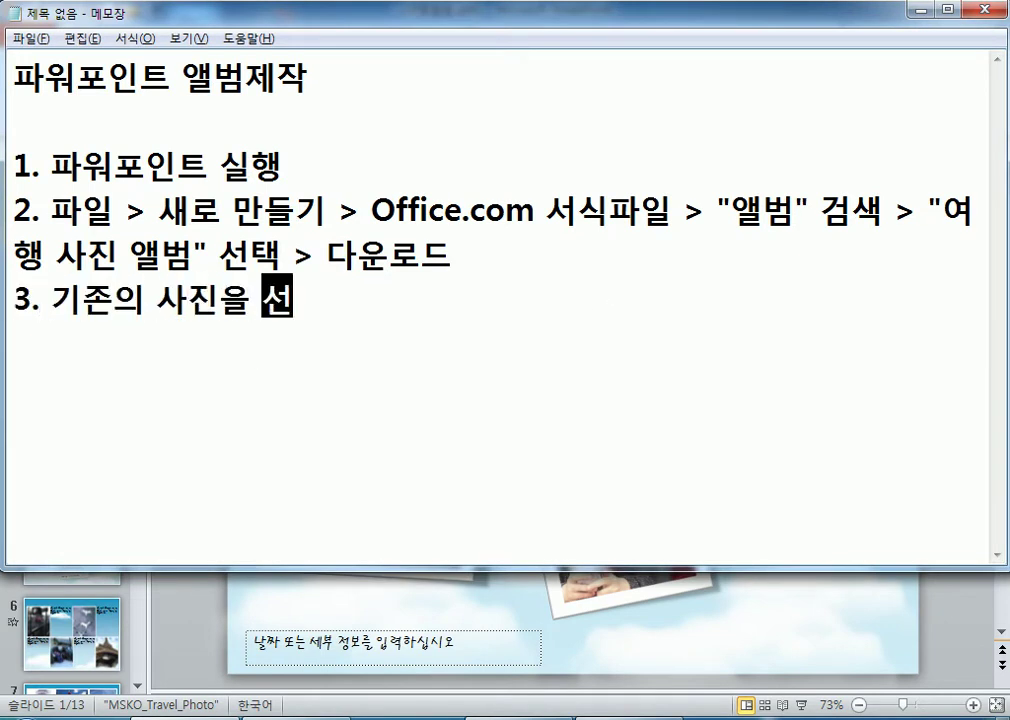
pyautogui.write('택 > Delete')
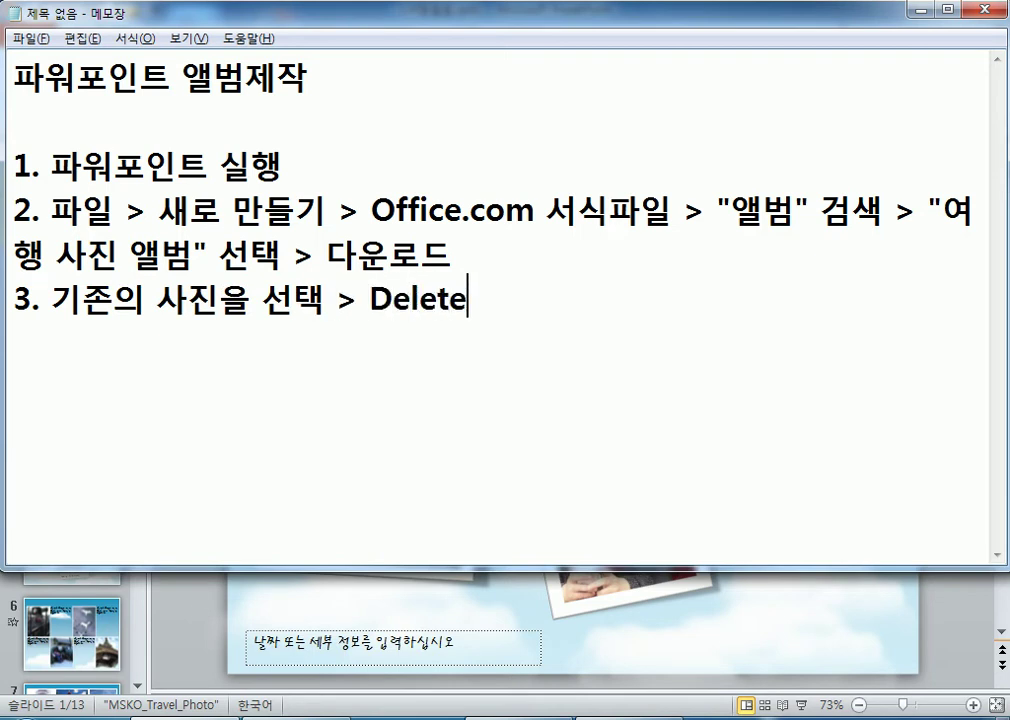
# Step: Add step 4 to the notes: click the empty placeholder > 사진을 선택 > 삽입
pyautogui.press('Return')
pyautogui.write('4. ')
pyautogui.write('ㅂㄴ')
pyautogui.press('BackSpace')
pyautogui.press('BackSpace')
pyautogui.write('ㅂㅣㅏ')
pyautogui.press('BackSpace')
pyautogui.press('BackSpace')
pyautogui.write('ㅂㅣㅇㅕㅇㅣㅆㄴㅡ ㄱㅗㅇㄱㅏㄴㅇㅡㄹ ㅋ')
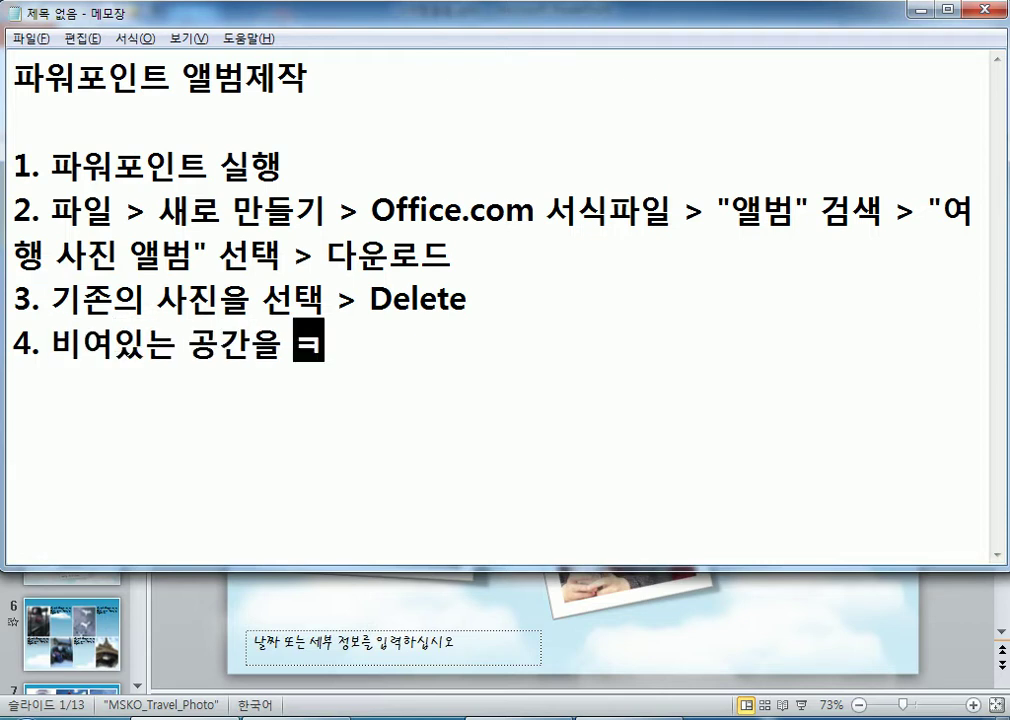
pyautogui.write('ㅡㄹㅣㄱ > ㅅㅏㅈㅣㄴㅇㅡㄹ ㅅㅓㄴㅌㅐㄱ >')
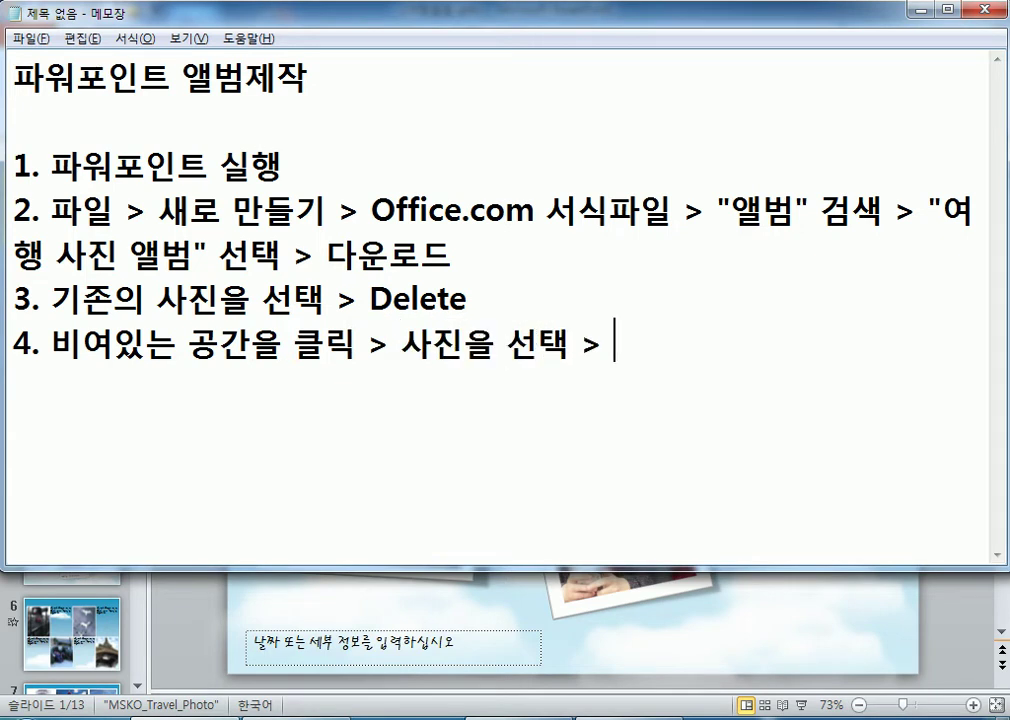
pyautogui.write(' ㅇ')
pyautogui.press('BackSpace')
pyautogui.write('ㅅㅏㅂㅇㅣㅂ')
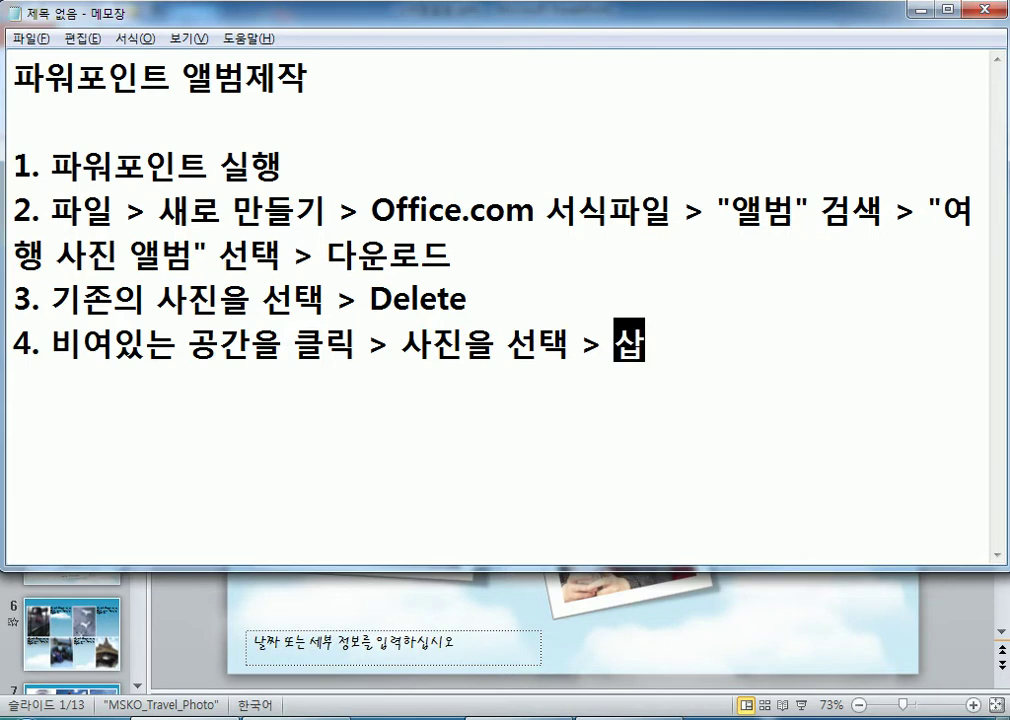
pyautogui.press('Return')
pyautogui.hotkey('alt', 'Tab')
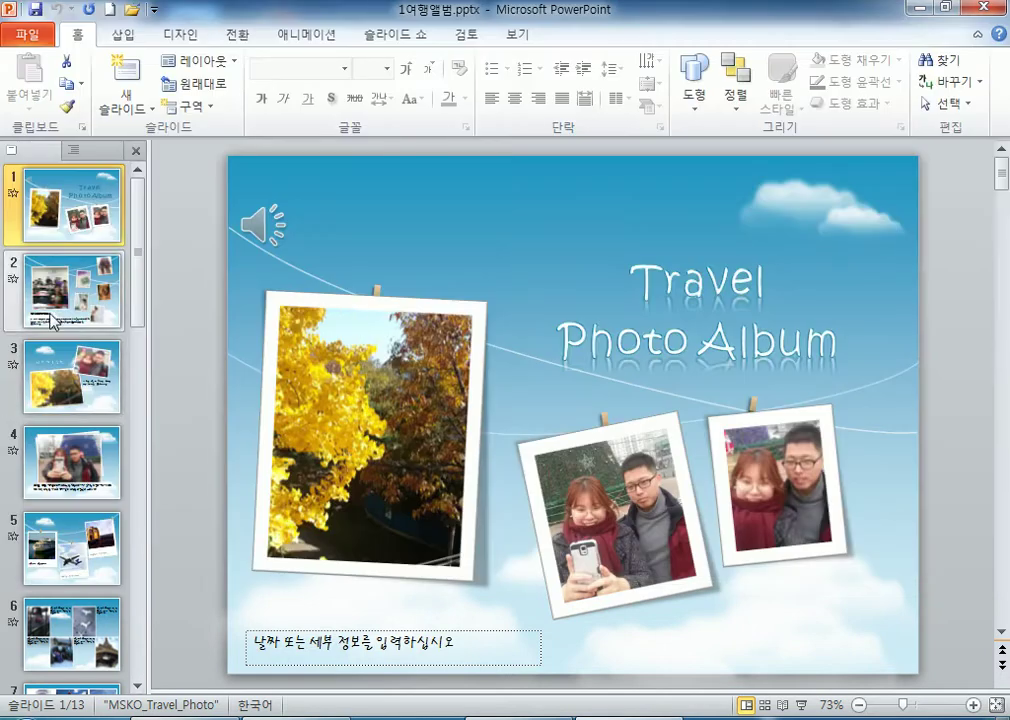
# Step: Browse the slide thumbnails and open slide 8
pyautogui.click(78, 549)
pyautogui.scroll(-3, 110, 552)
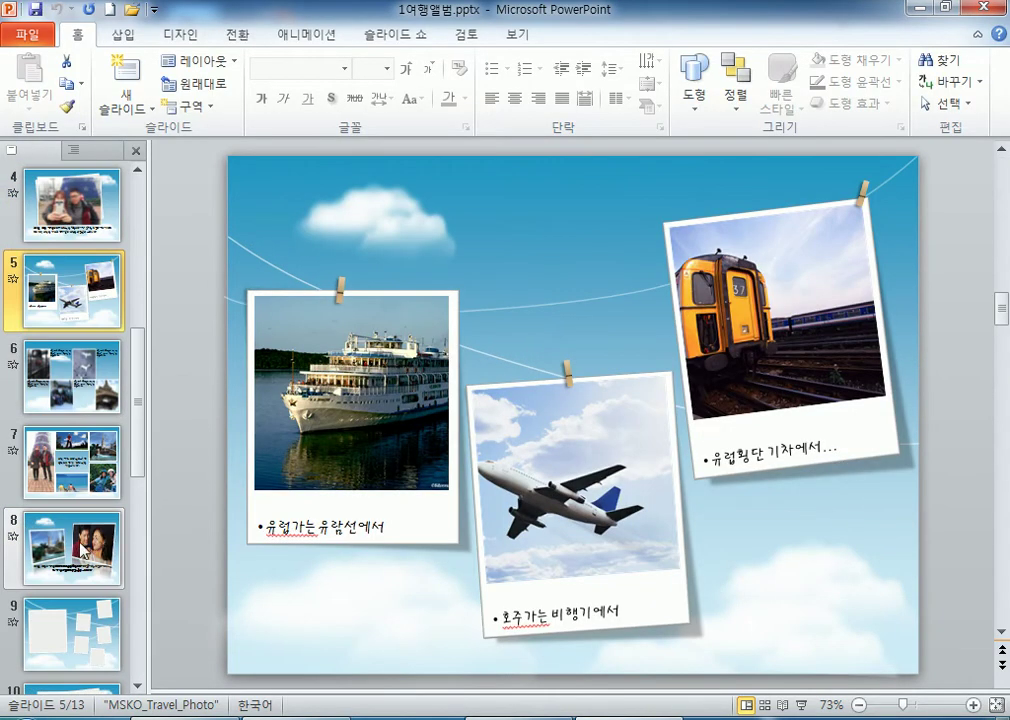
pyautogui.click(57, 628)
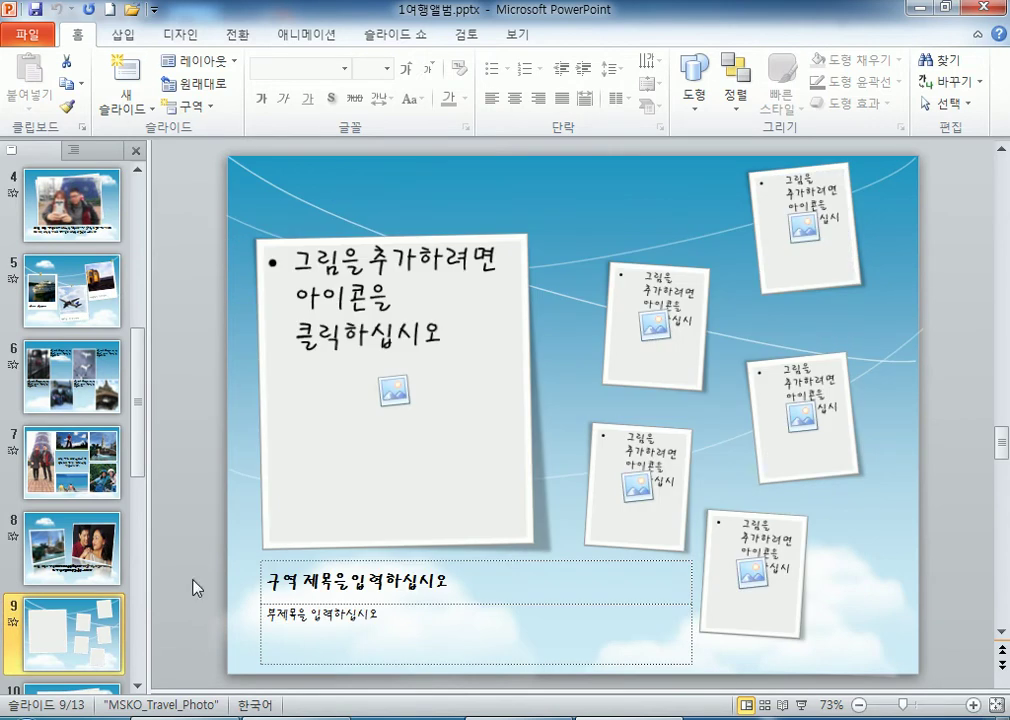
pyautogui.scroll(-4, 70, 480)
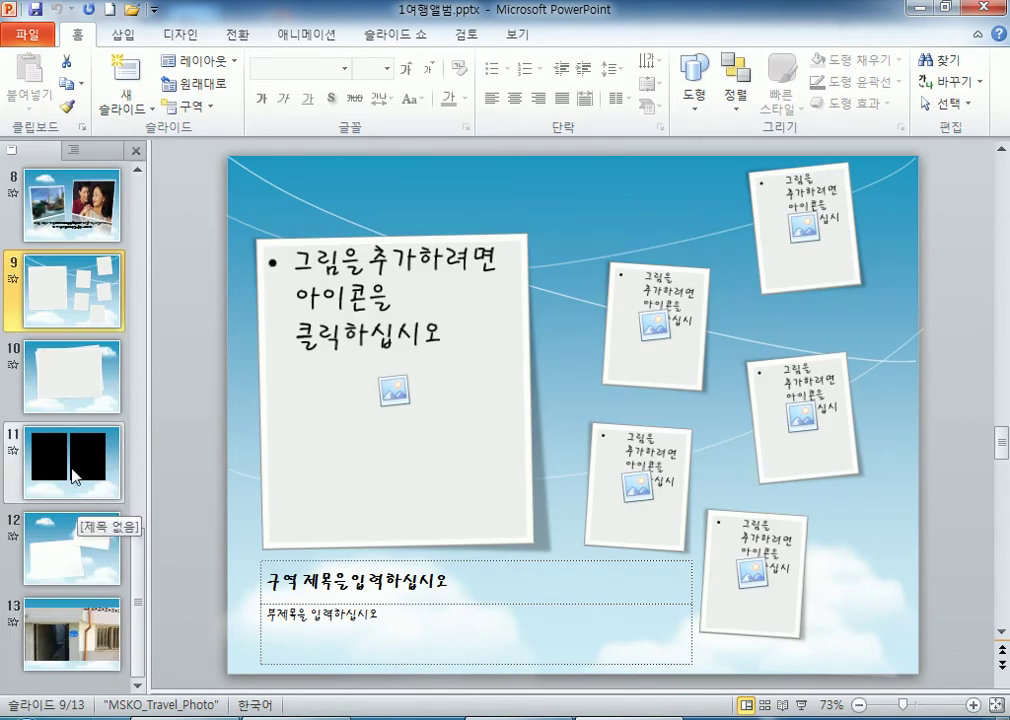
pyautogui.scroll(1, 63, 401)
pyautogui.click(56, 280)
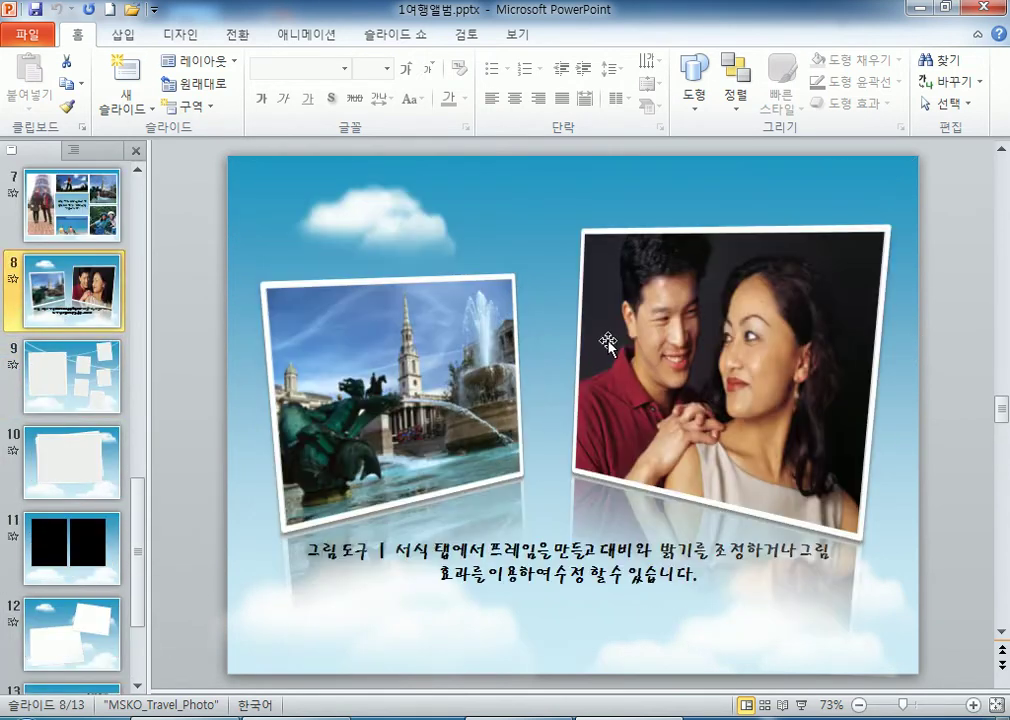
# Step: Replace the left fountain photo with the couple selfie 20170204_171406.jpg
pyautogui.click(403, 365)
pyautogui.press('Delete')
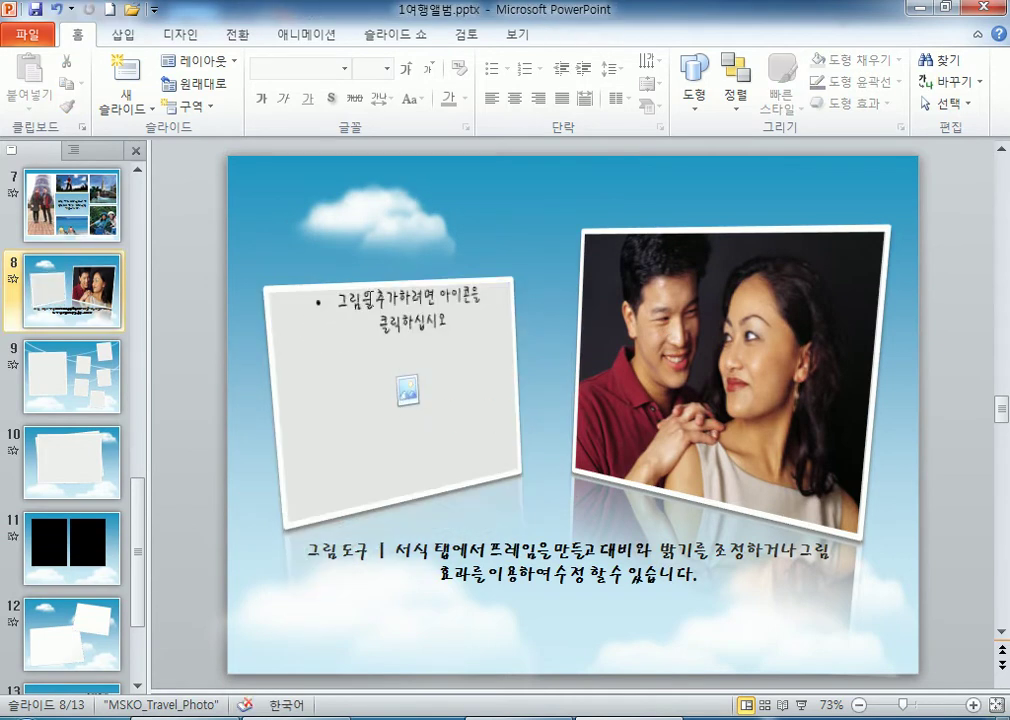
pyautogui.click(408, 390)
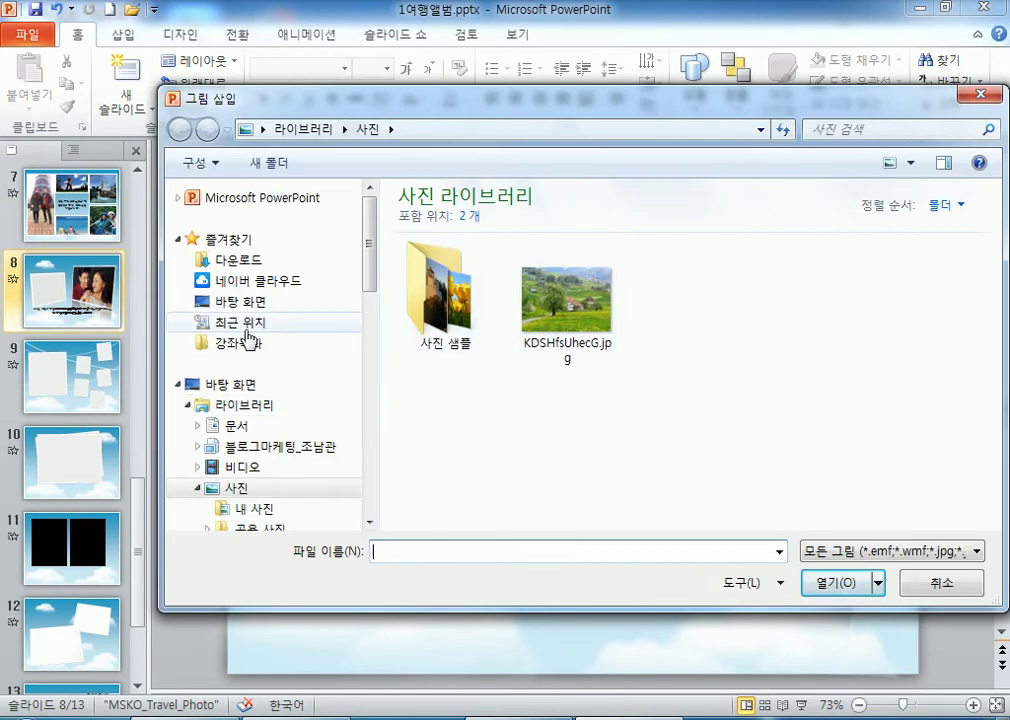
pyautogui.click(246, 425)
pyautogui.scroll(-1, 523, 430)
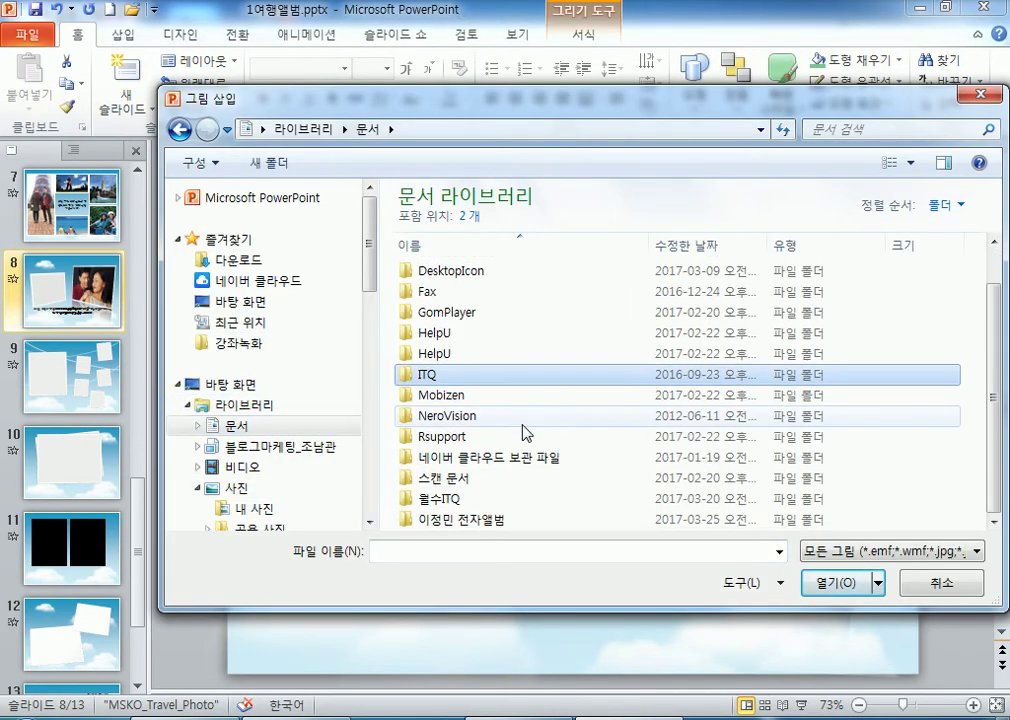
pyautogui.click(465, 521)
pyautogui.doubleClick(465, 521)
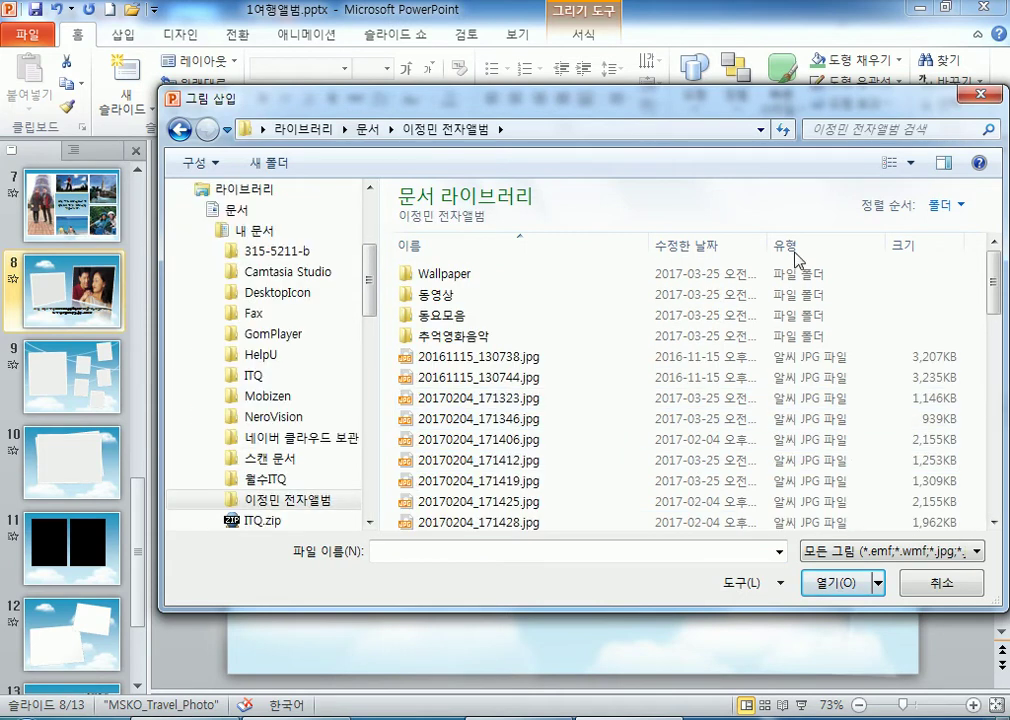
pyautogui.click(909, 162)
pyautogui.click(912, 55)
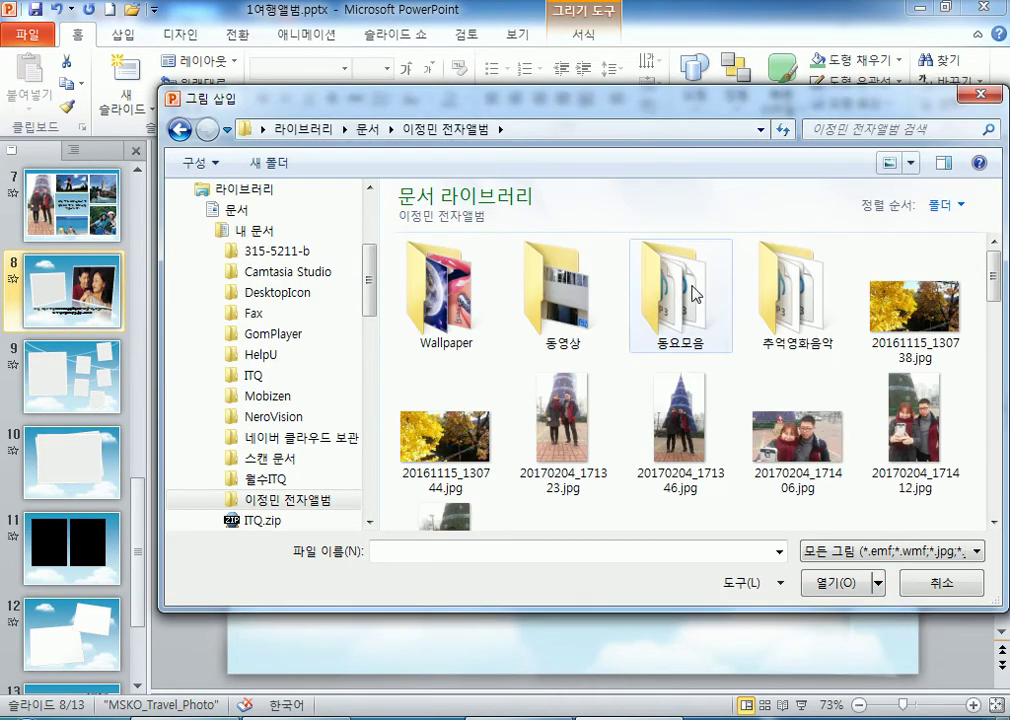
pyautogui.click(645, 440)
pyautogui.click(805, 450)
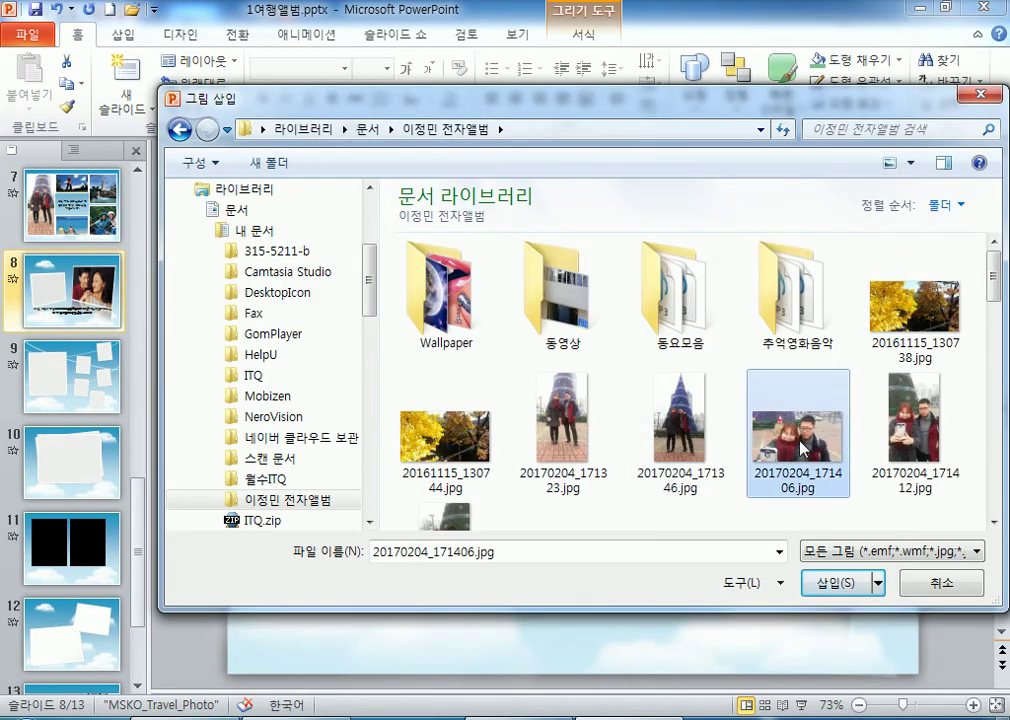
pyautogui.click(835, 583)
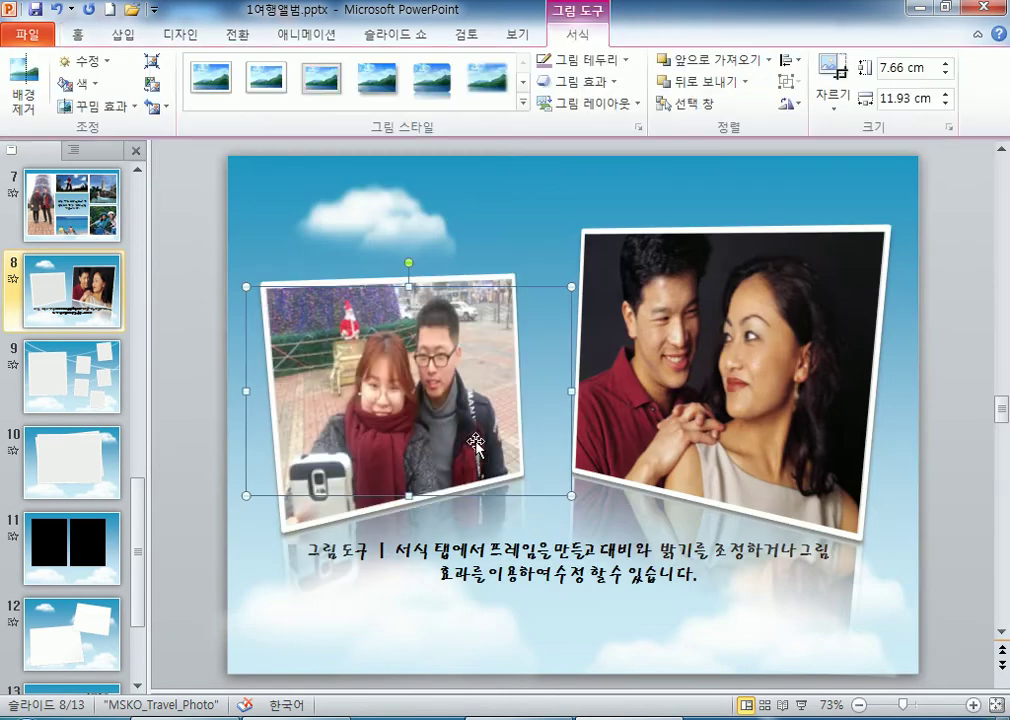
# Step: Replace the right sample photo with the yellow autumn-tree photo 20161115_130744.jpg
pyautogui.click(548, 233)
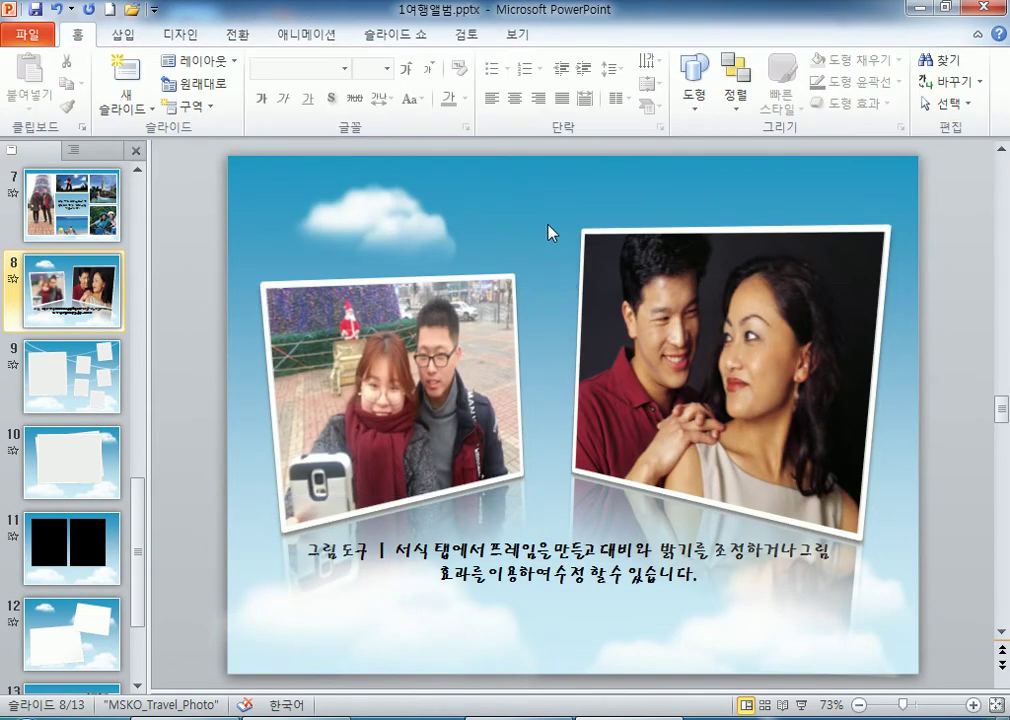
pyautogui.click(733, 328)
pyautogui.press('Delete')
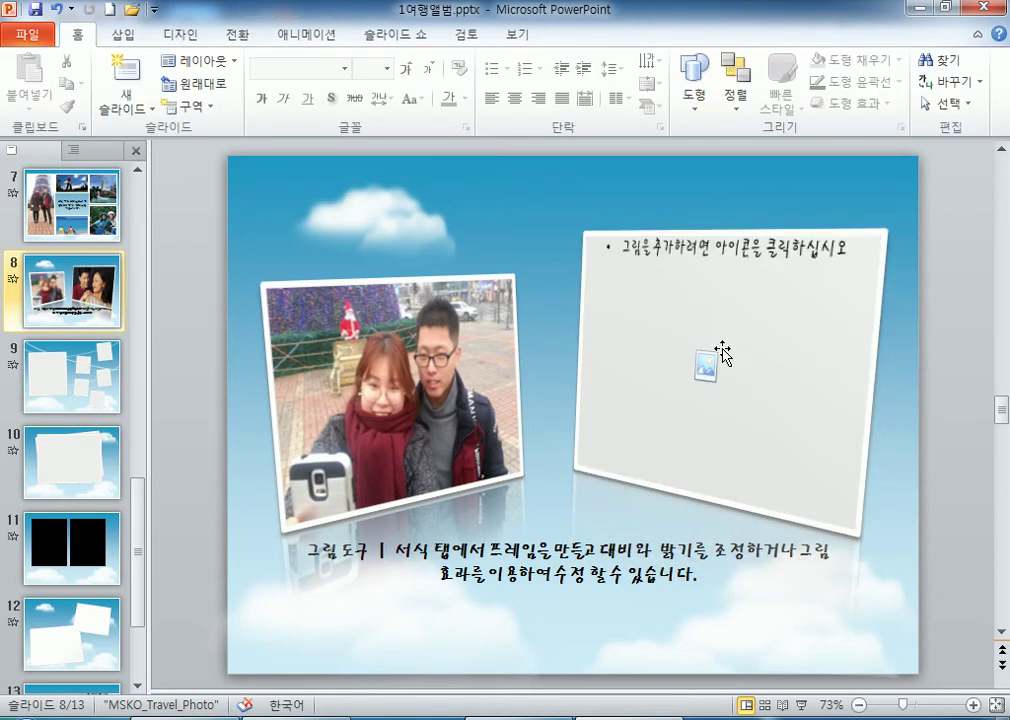
pyautogui.click(706, 364)
pyautogui.doubleClick(465, 438)
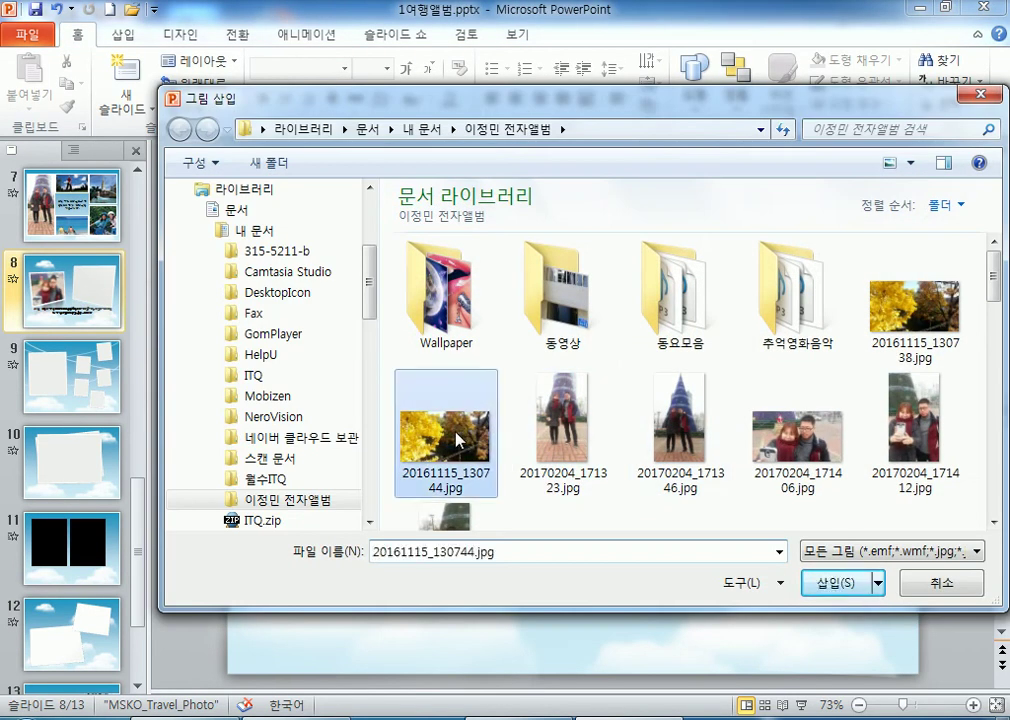
pyautogui.click(613, 199)
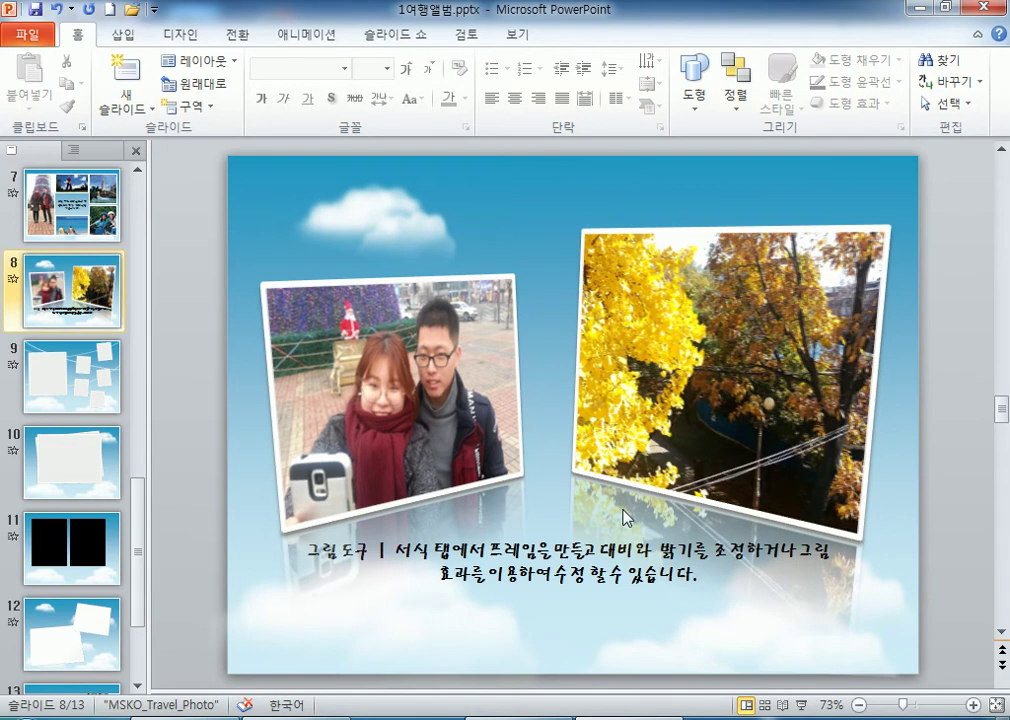
pyautogui.hotkey('alt', 'Tab')
# Step: After checking the New Slide layouts, write step 5 as '새 슬라이드 > 필요한 항목을 선택 > 앨범에 추가'
pyautogui.write('5. 여분으')
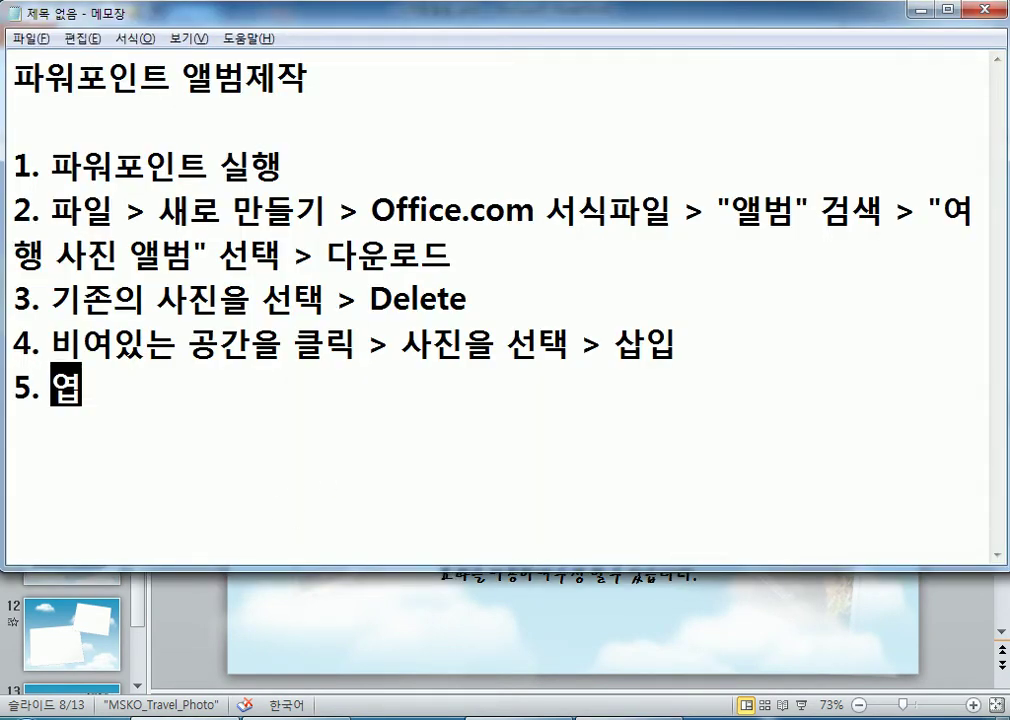
pyautogui.write('의 앨범은')
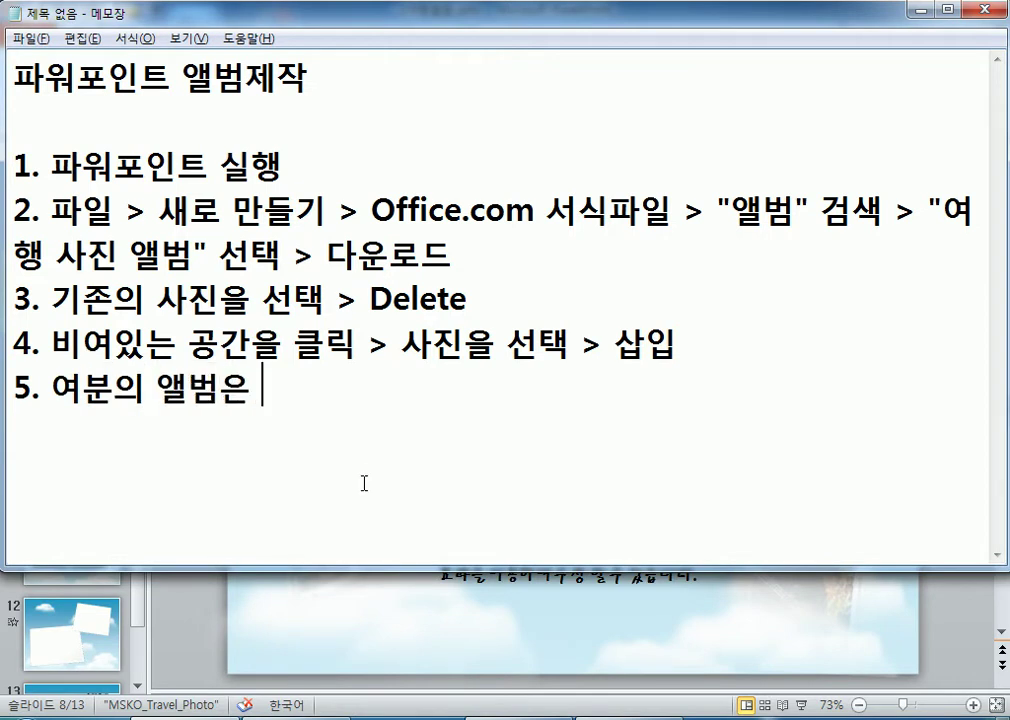
pyautogui.hotkey('shift', 'Left')
pyautogui.hotkey('shift', 'Left')
pyautogui.hotkey('shift', 'Left')
pyautogui.hotkey('shift', 'Left')
pyautogui.hotkey('shift', 'Left')
pyautogui.hotkey('shift', 'Left')
pyautogui.hotkey('shift', 'Left')
pyautogui.hotkey('shift', 'Left')
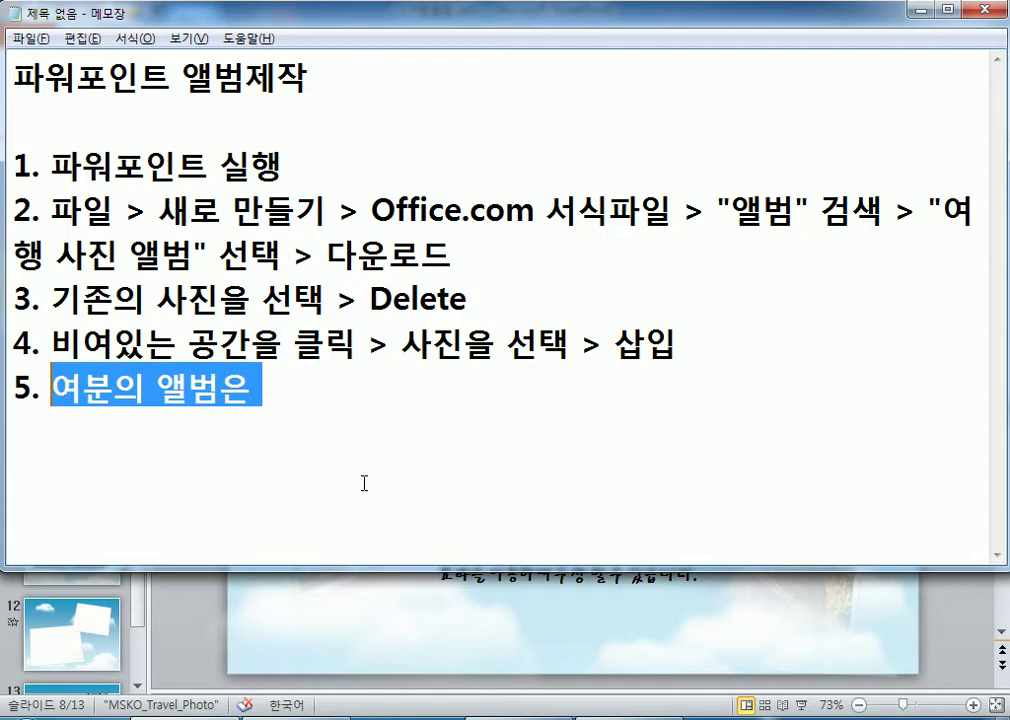
pyautogui.hotkey('alt', 'Tab')
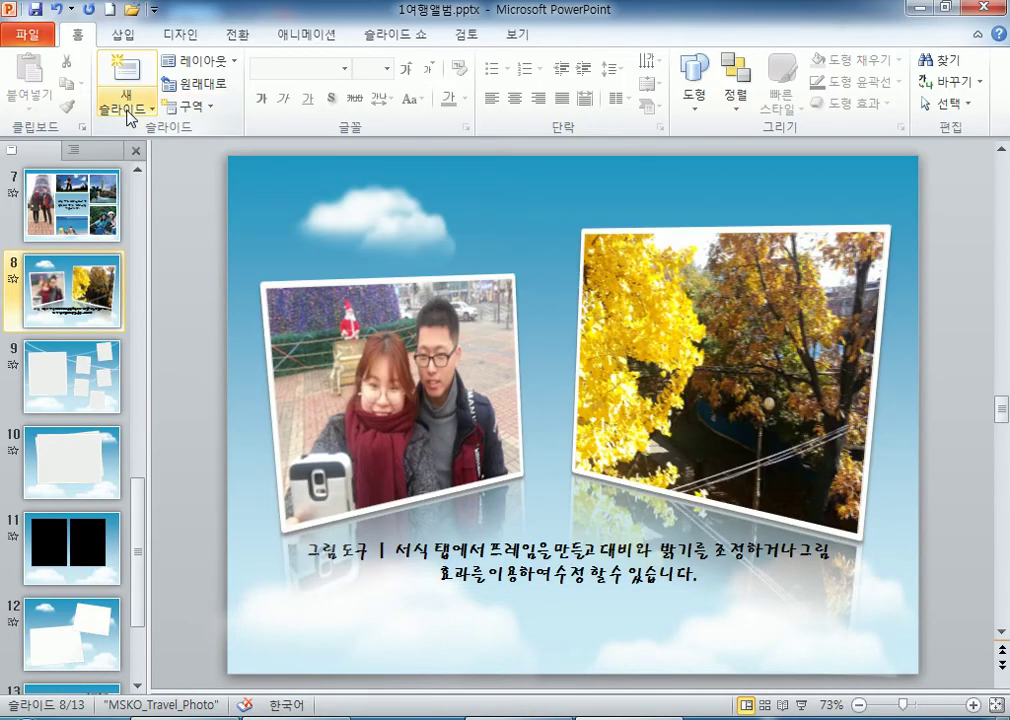
pyautogui.click(128, 112)
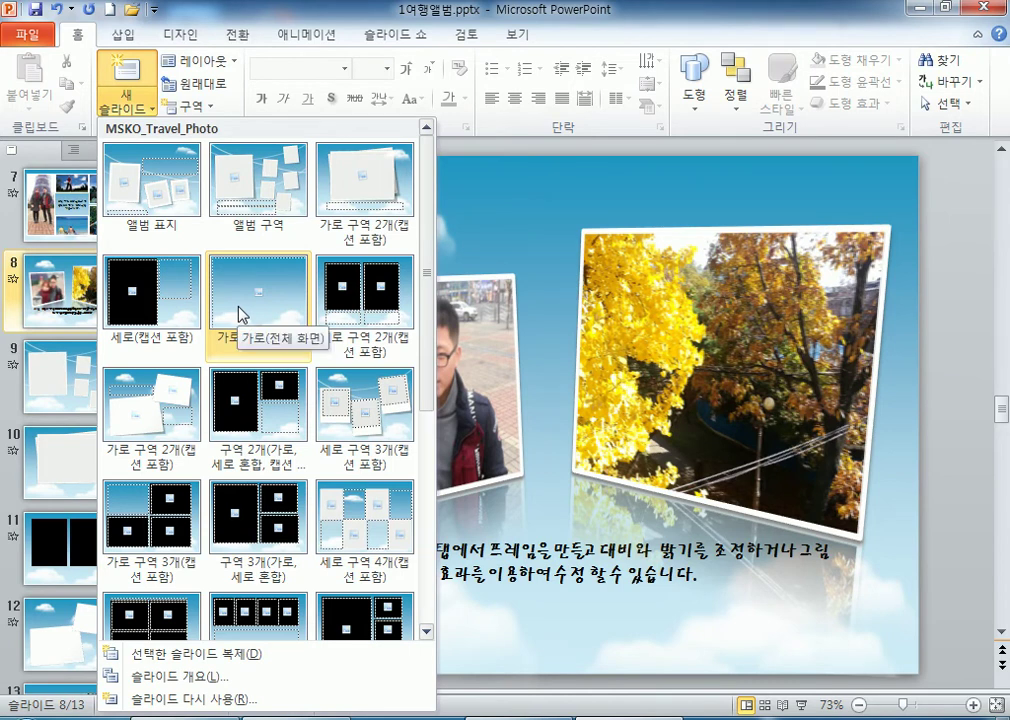
pyautogui.hotkey('alt', 'Tab')
pyautogui.write('새 슬')
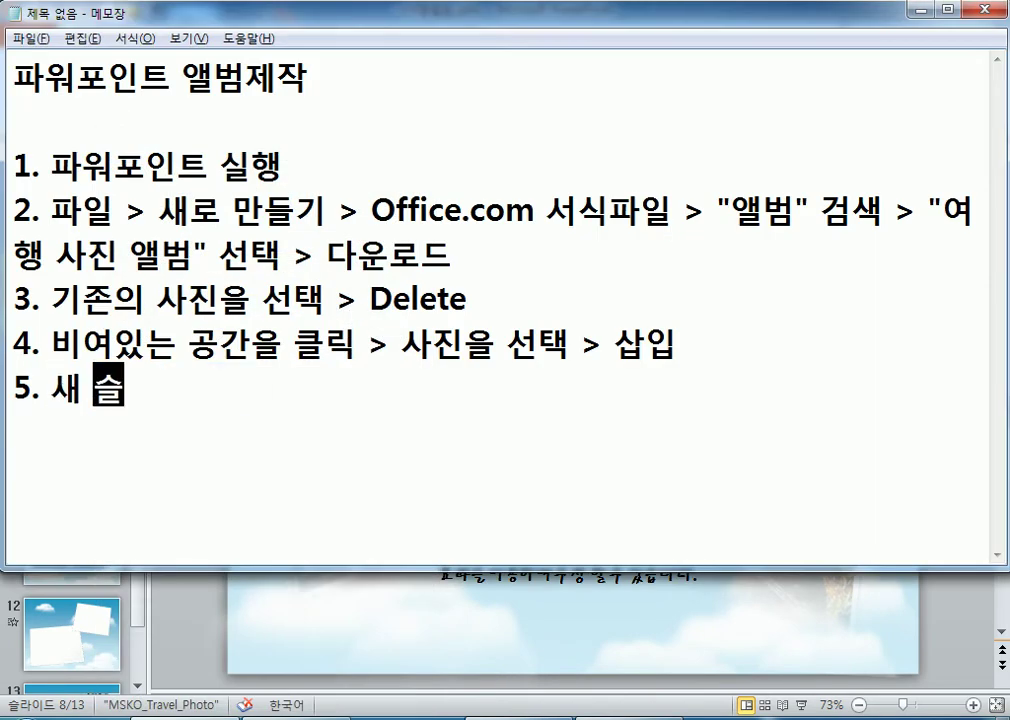
pyautogui.write('라이드 > 필요한 ')
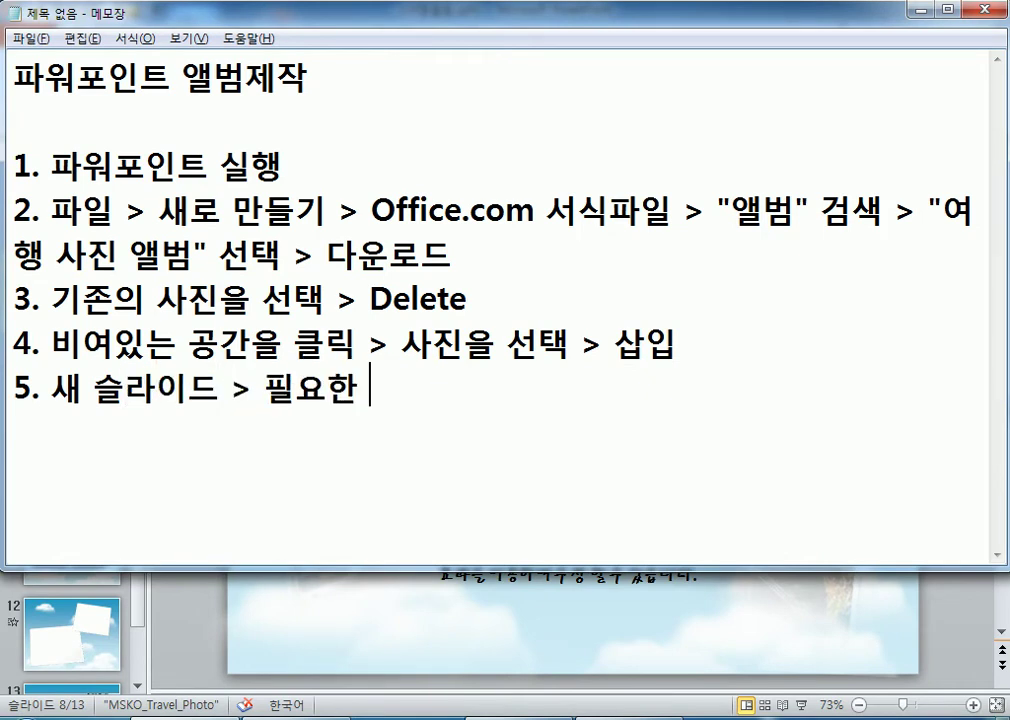
pyautogui.write('항목을 선')
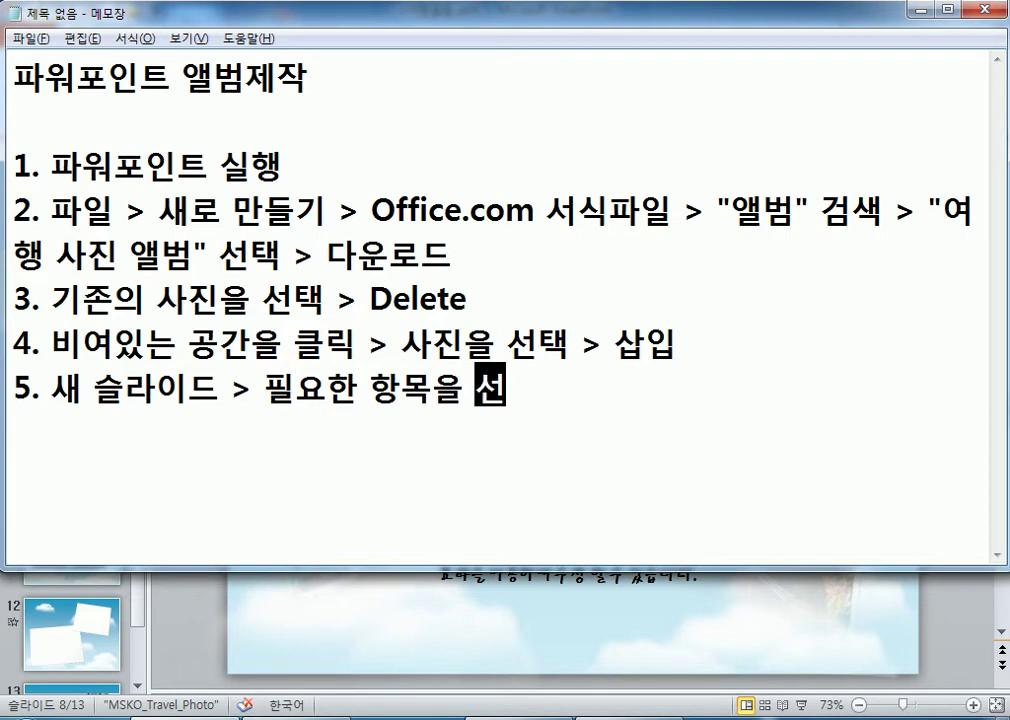
pyautogui.write('택 > 앨')
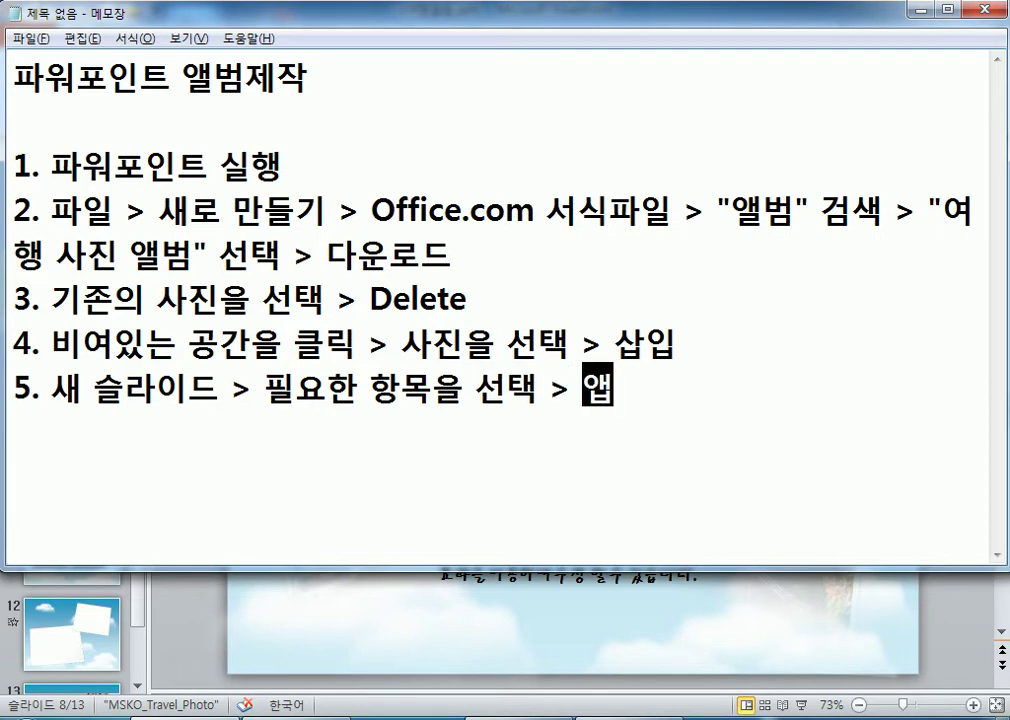
pyautogui.write('범에 추가')
pyautogui.press('Return')
pyautogui.hotkey('alt', 'Tab')
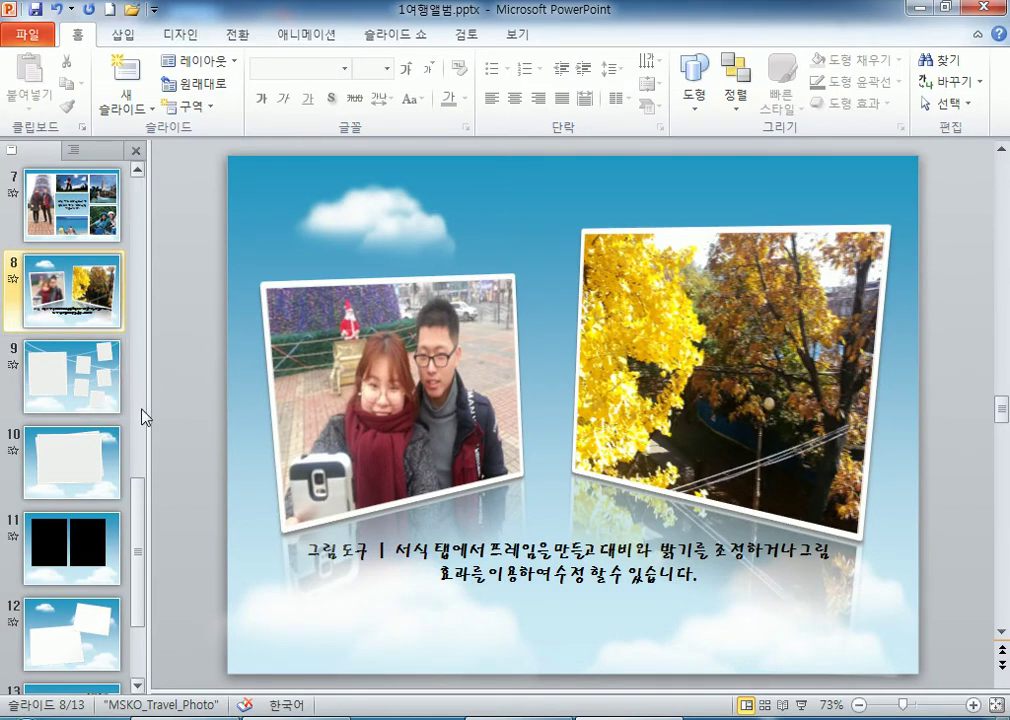
# Step: Fill slide 9's placeholders with 20170204_171323.jpg and the yellow autumn-tree photo
pyautogui.click(61, 385)
pyautogui.click(403, 399)
pyautogui.doubleClick(578, 418)
pyautogui.click(655, 323)
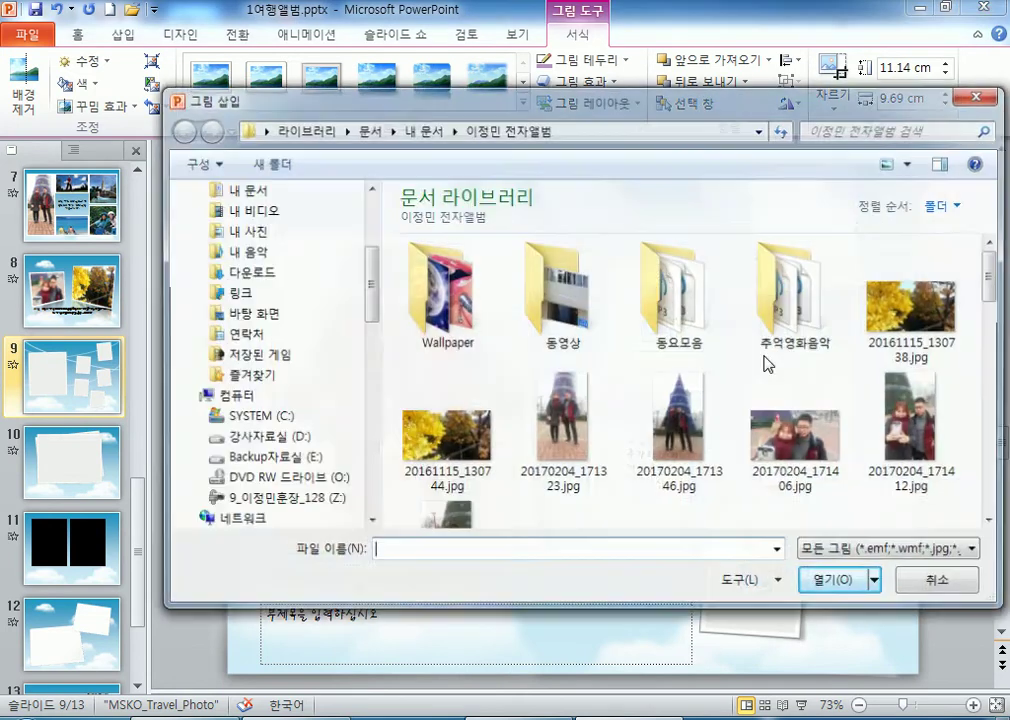
pyautogui.doubleClick(925, 305)
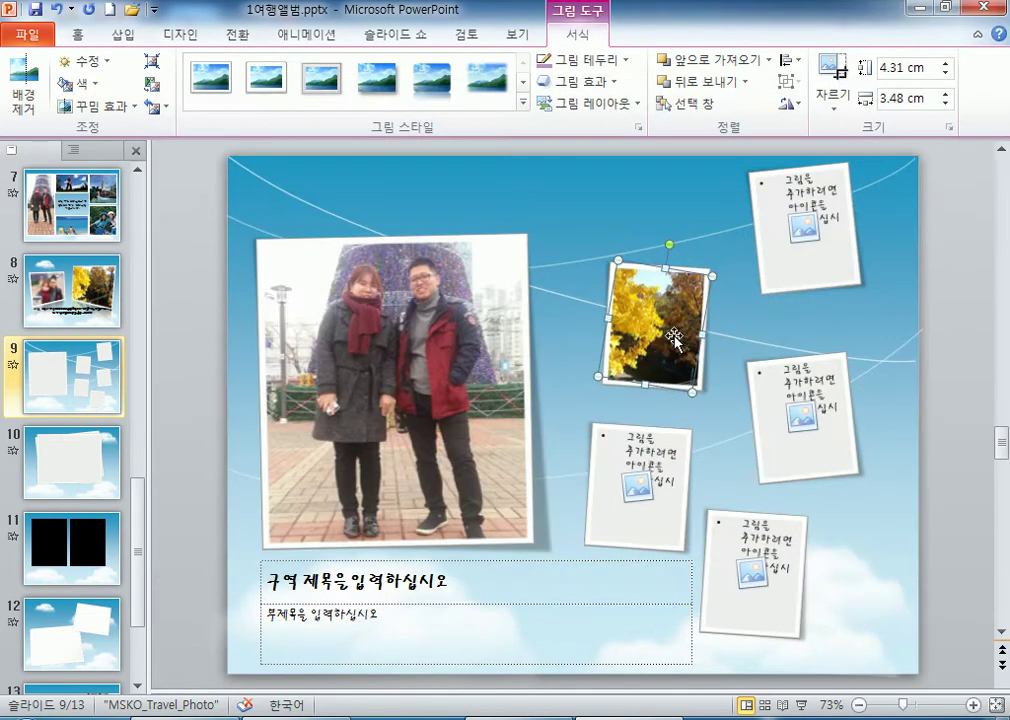
pyautogui.click(873, 345)
# Step: Scroll back up to slide 1 of the album
pyautogui.scroll(4, 160, 330)
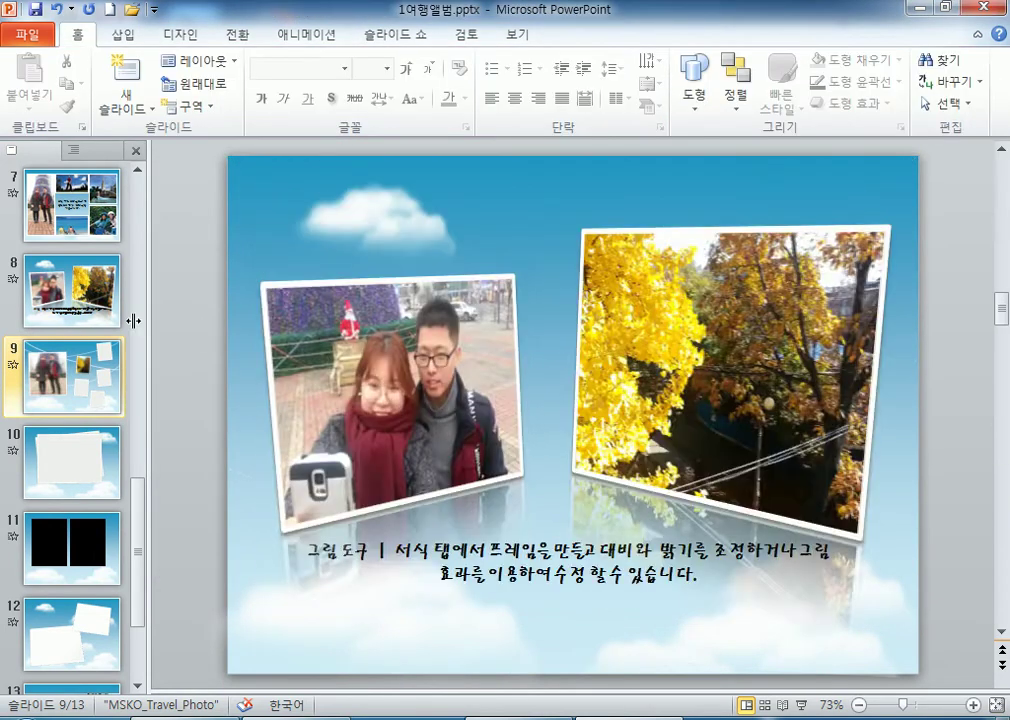
pyautogui.scroll(3, 100, 280)
pyautogui.click(55, 218)
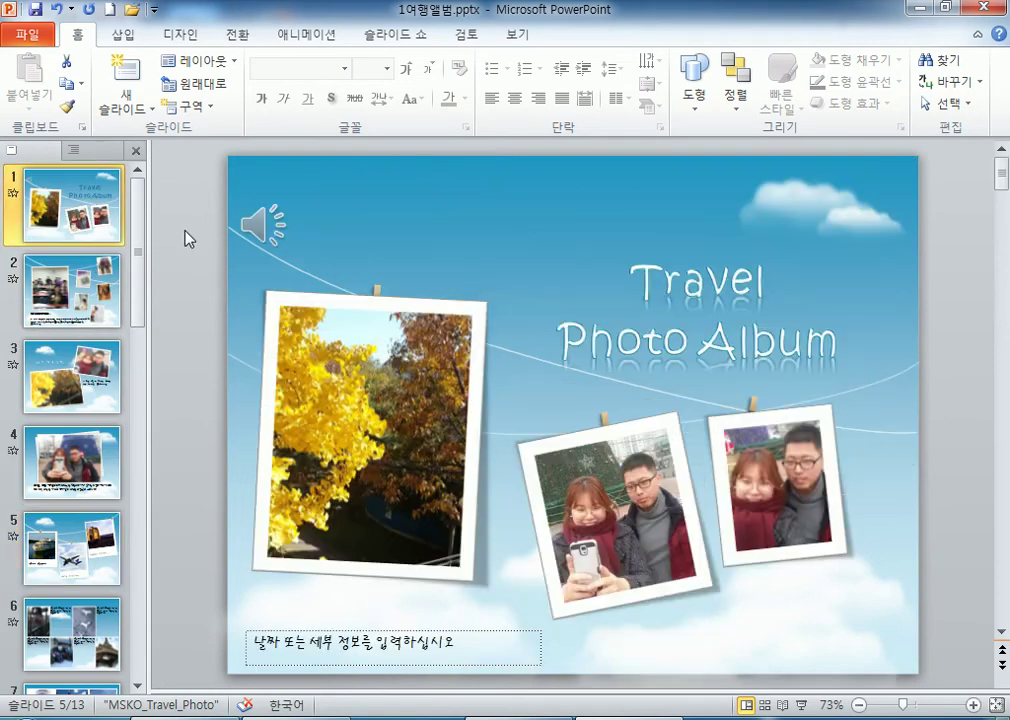
pyautogui.hotkey('alt', 'Tab')
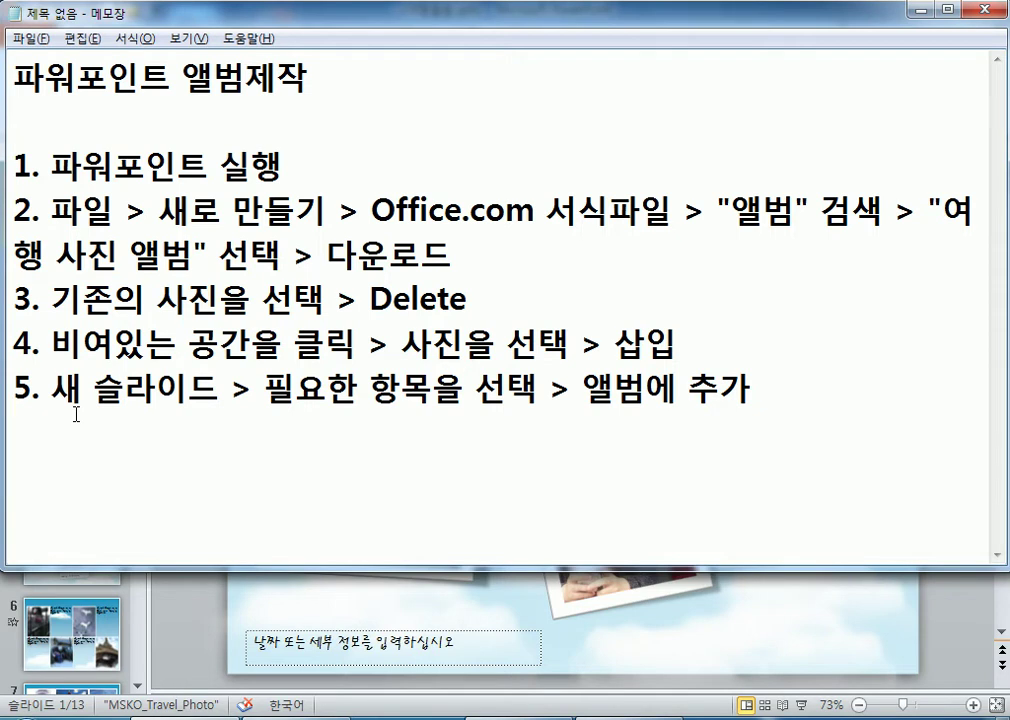
# Step: Add '6. 배경음악을 삽입' as a new line in the Notepad notes
pyautogui.write('6. 배')
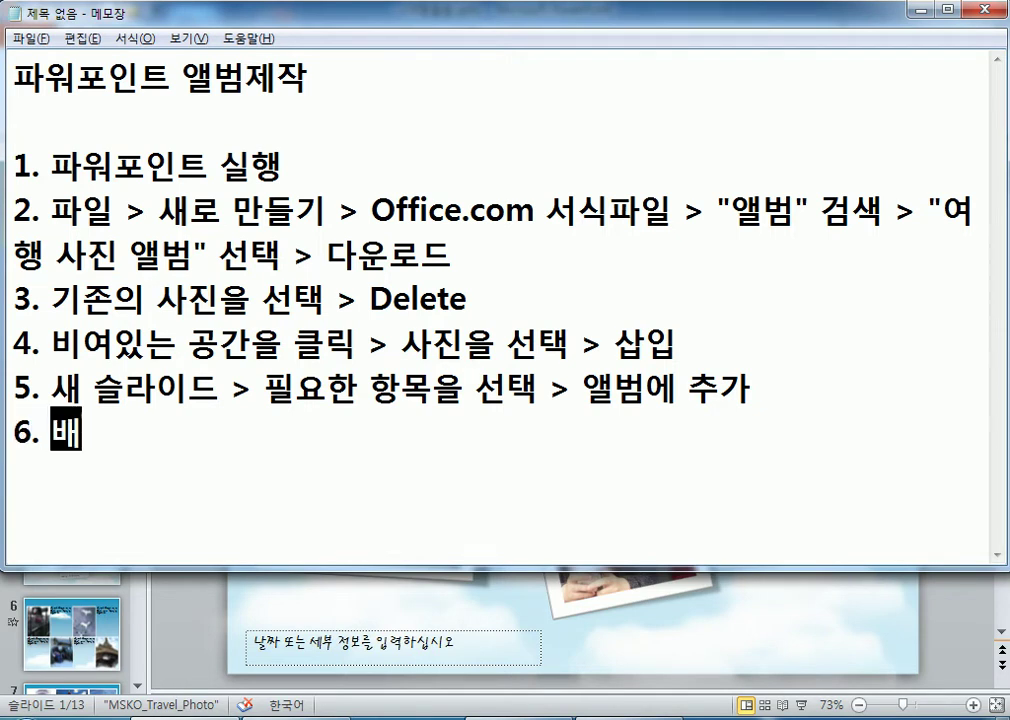
pyautogui.write('경음악을 사')
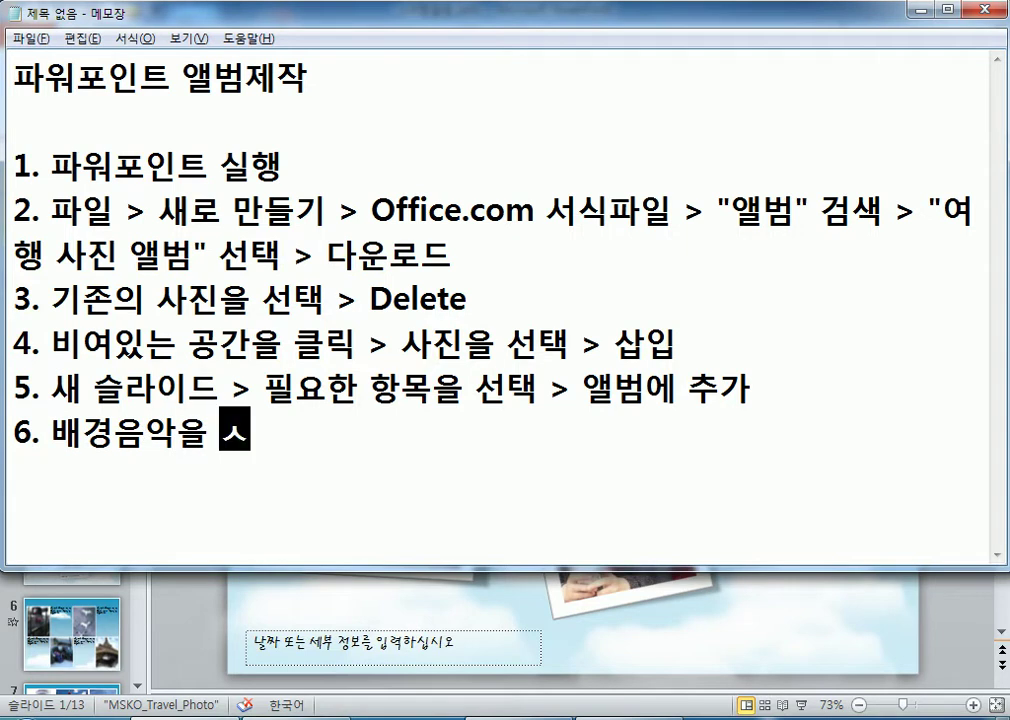
pyautogui.write('ㅂ입')
pyautogui.press('Return')
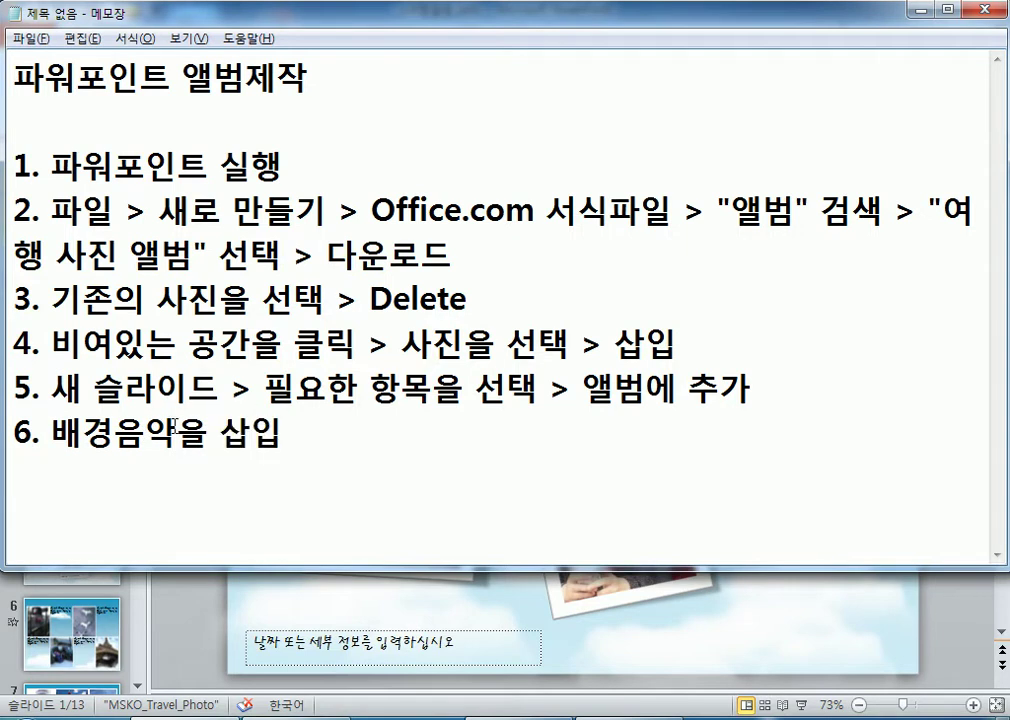
pyautogui.press('Return')
pyautogui.press('Return')
pyautogui.press('Return')
pyautogui.press('Return')
pyautogui.press('Return')
pyautogui.press('Return')
pyautogui.press('Return')
pyautogui.click(60, 226)
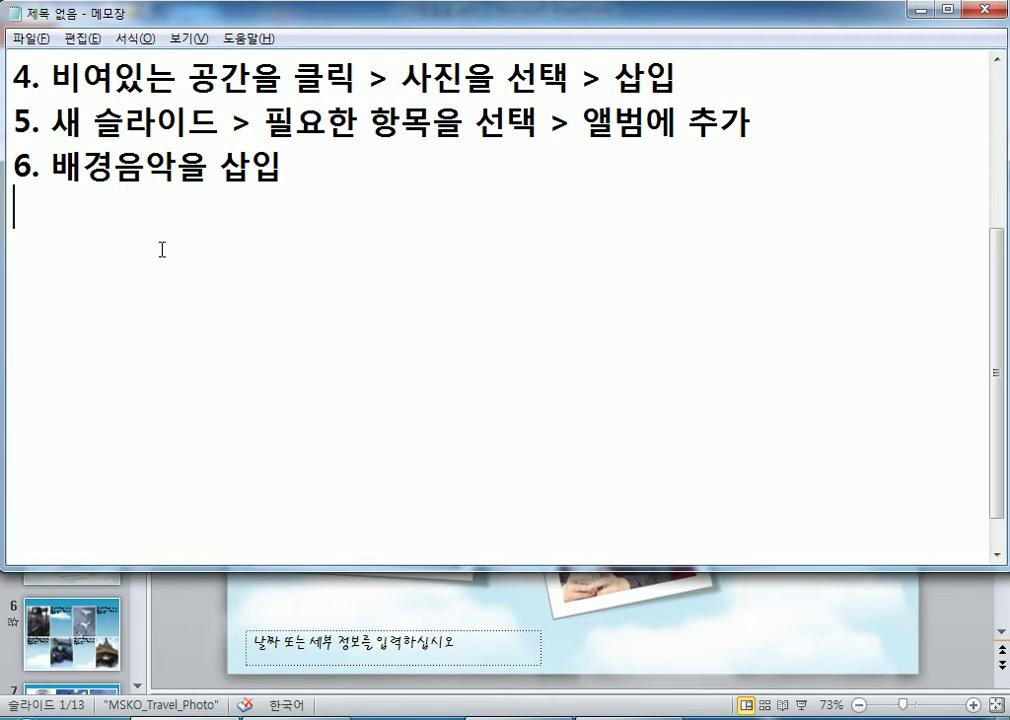
pyautogui.hotkey('alt', 'Tab')
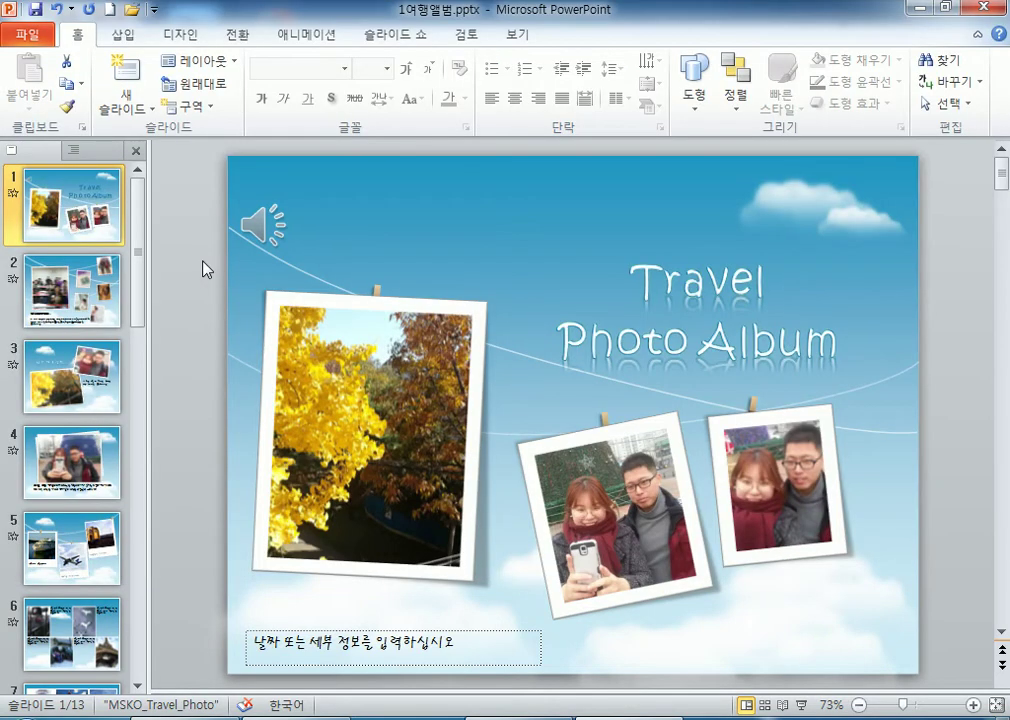
# Step: Delete slide 1's existing audio and insert LADY.mp3 via Audio from File
pyautogui.click(255, 223)
pyautogui.press('Delete')
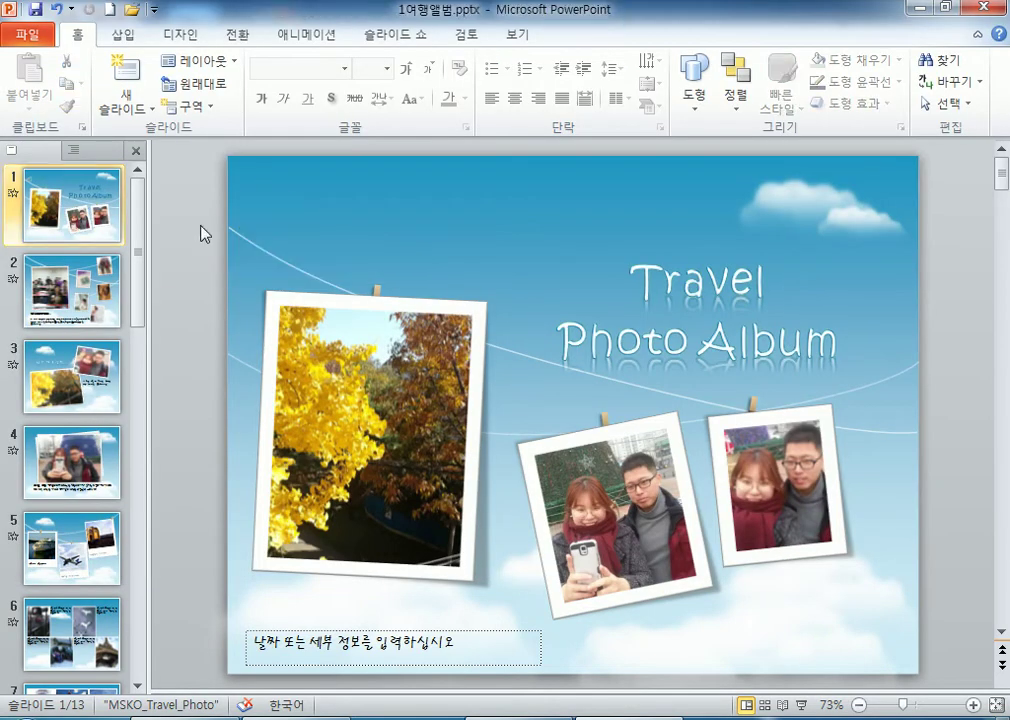
pyautogui.click(123, 36)
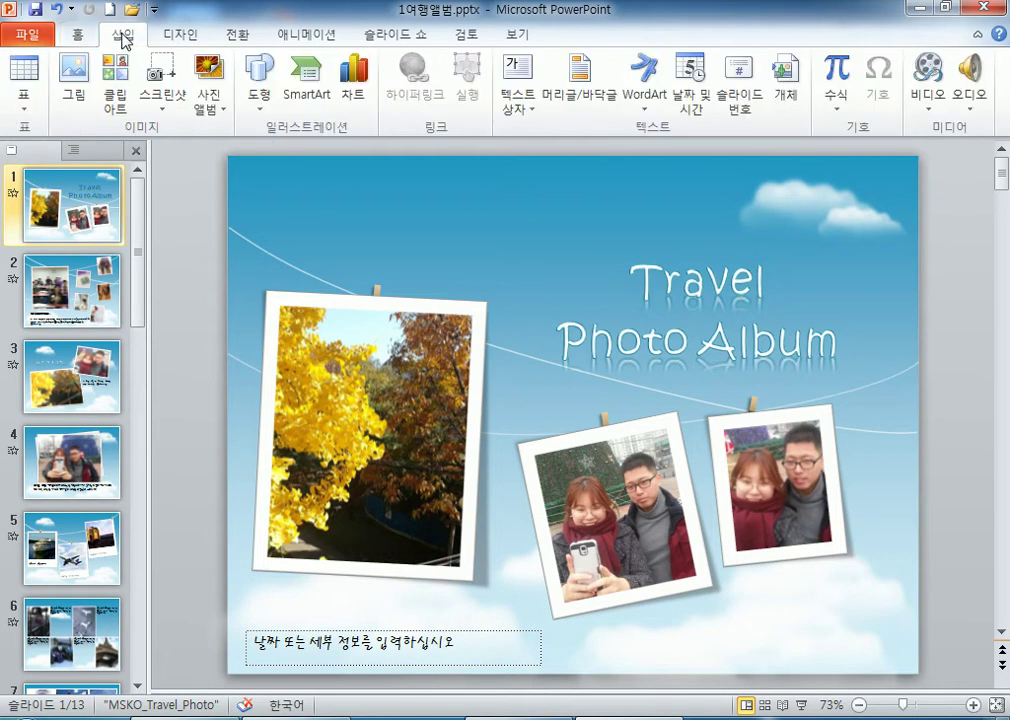
pyautogui.click(970, 70)
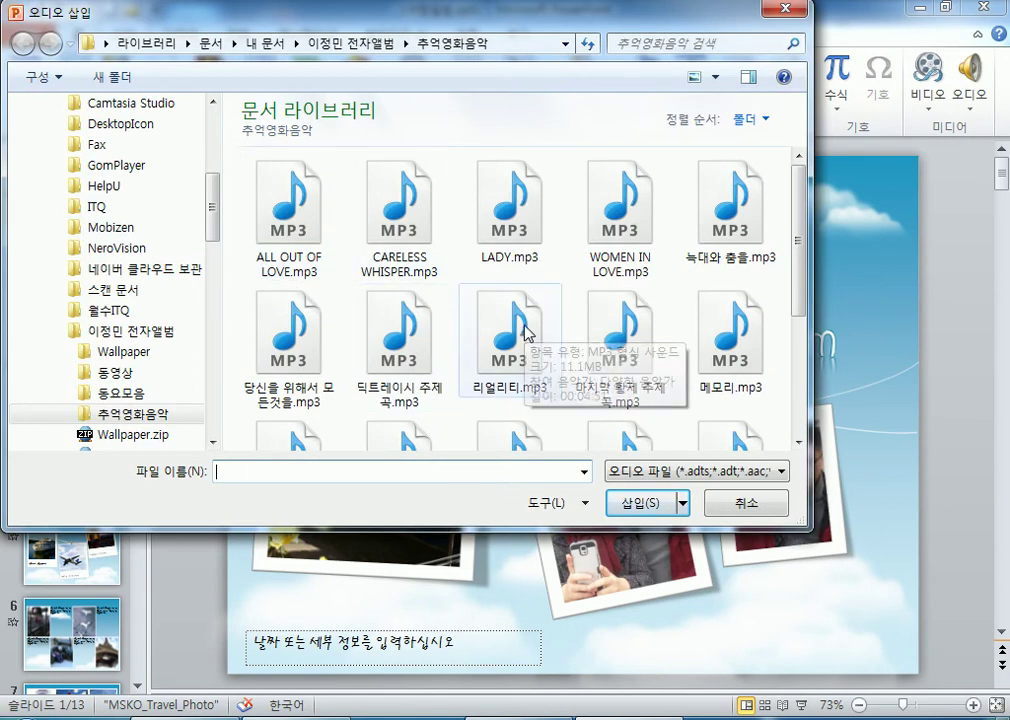
pyautogui.moveTo(527, 333)
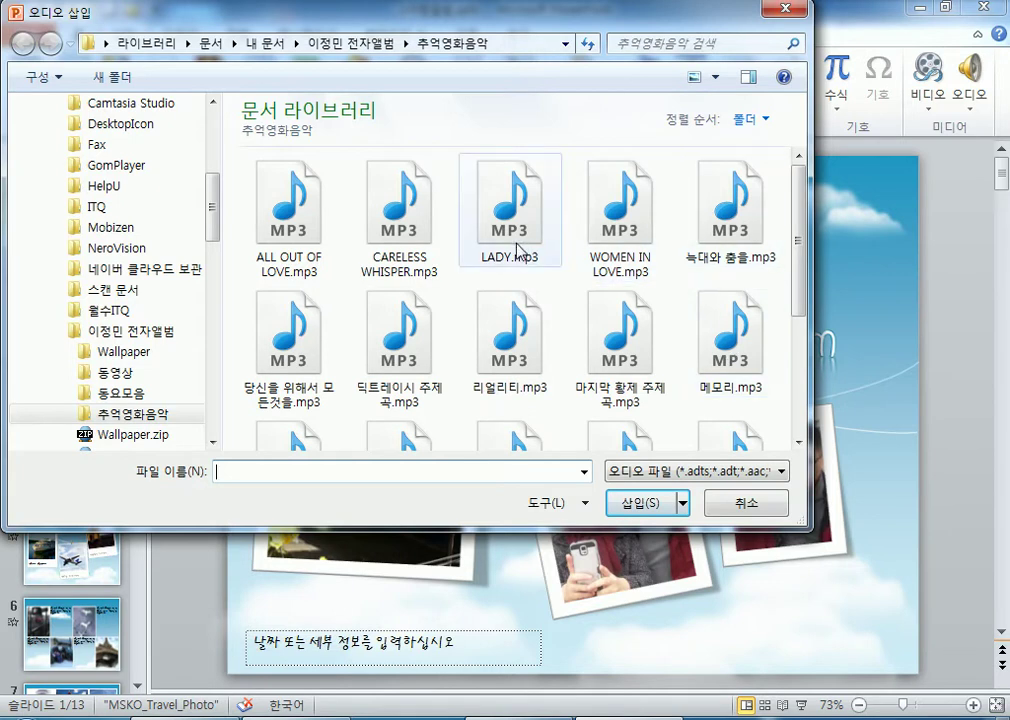
pyautogui.click(514, 230)
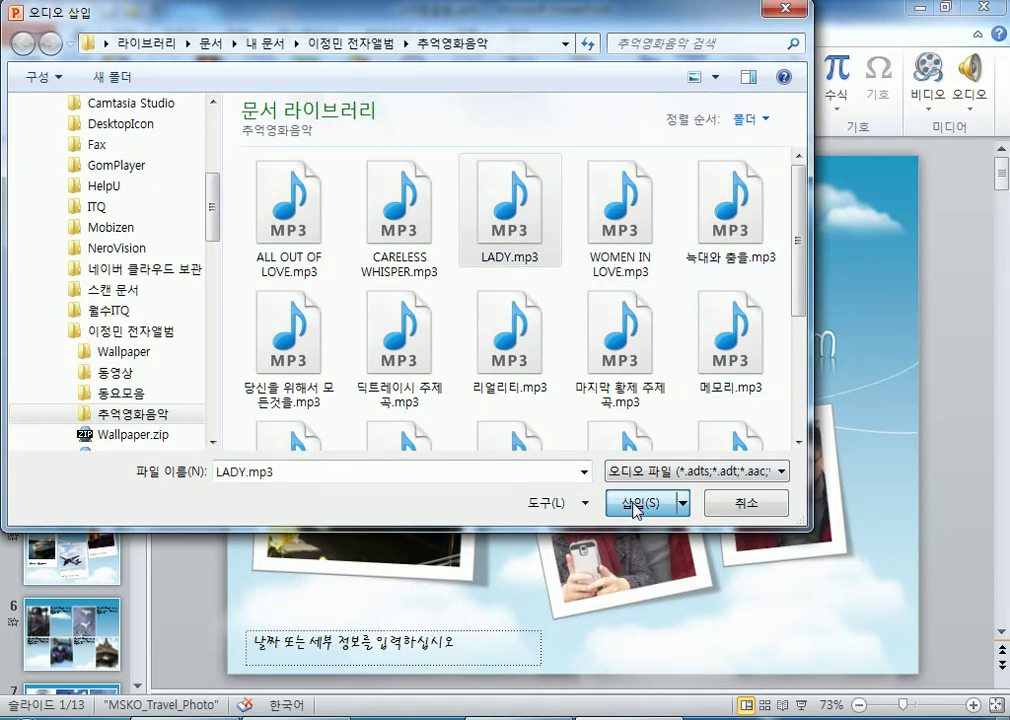
pyautogui.click(635, 503)
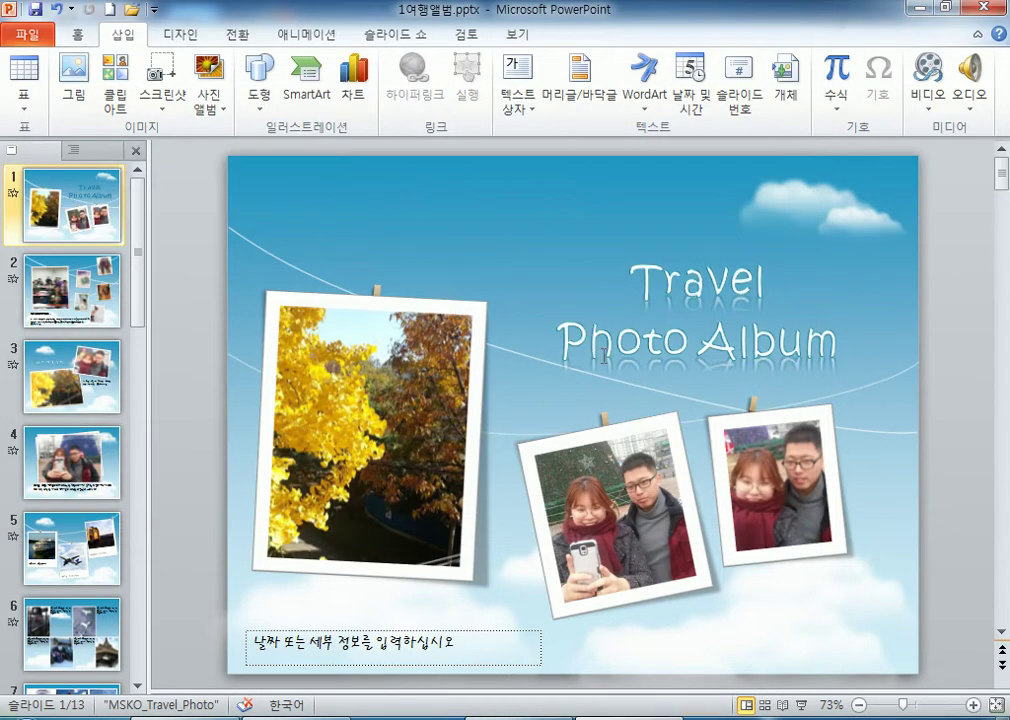
# Step: Move the audio icon to the upper left and add step 6's sub-items: choose your music file, Insert > Audio > File
pyautogui.moveTo(572, 410); pyautogui.dragTo(365, 212)
pyautogui.hotkey('alt', 'Tab')
pyautogui.press('Return')
pyautogui.write('- 본')
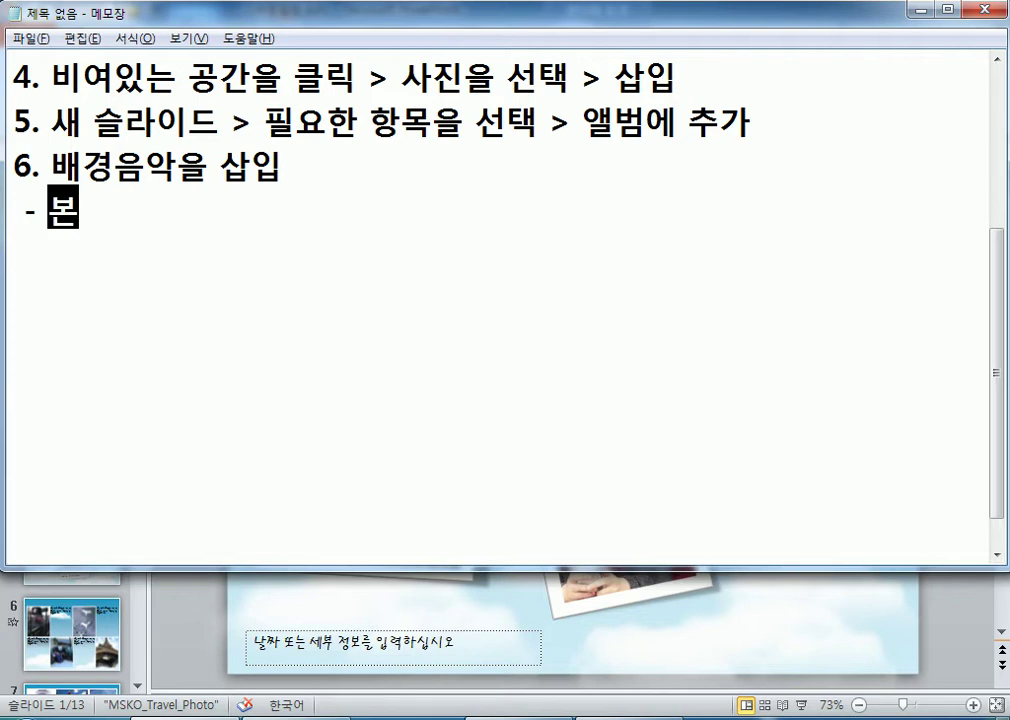
pyautogui.write('인이 준비한 음악파일')
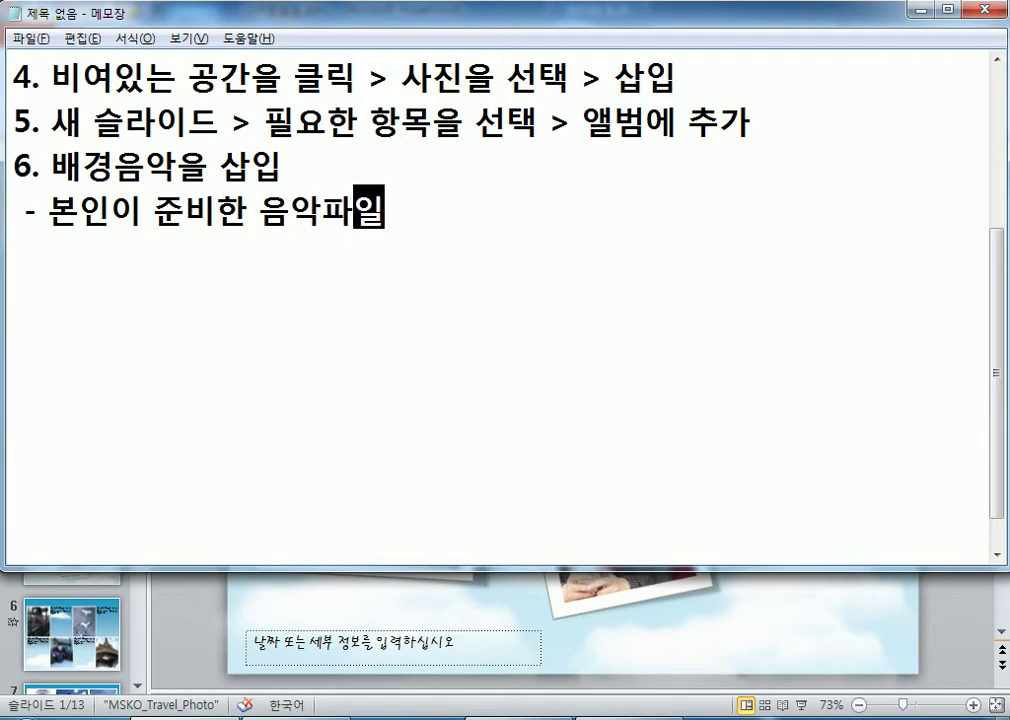
pyautogui.write('을 선택')
pyautogui.press('Return')
pyautogui.write('- 삽입 ')
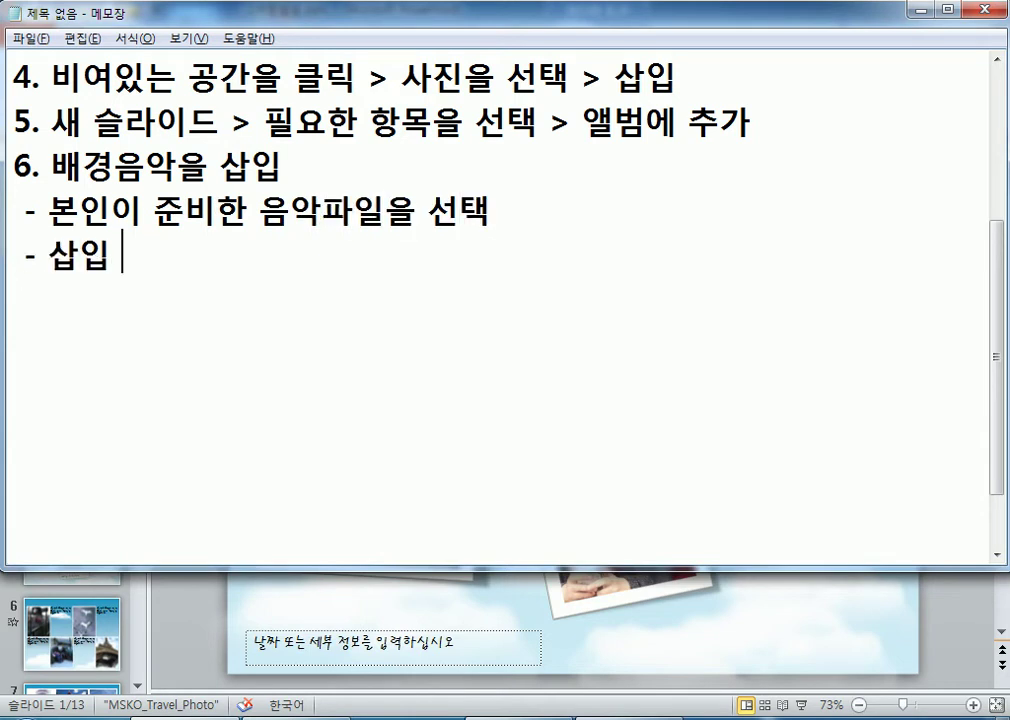
pyautogui.write('> 오딩오 ')
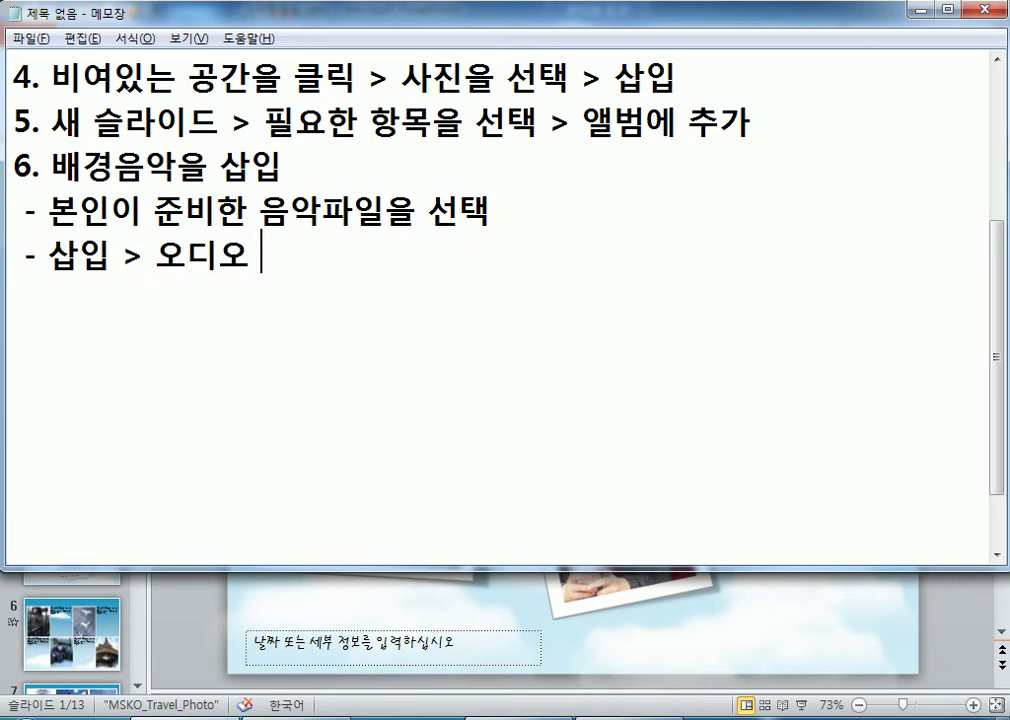
pyautogui.write('> 파일을 선택')
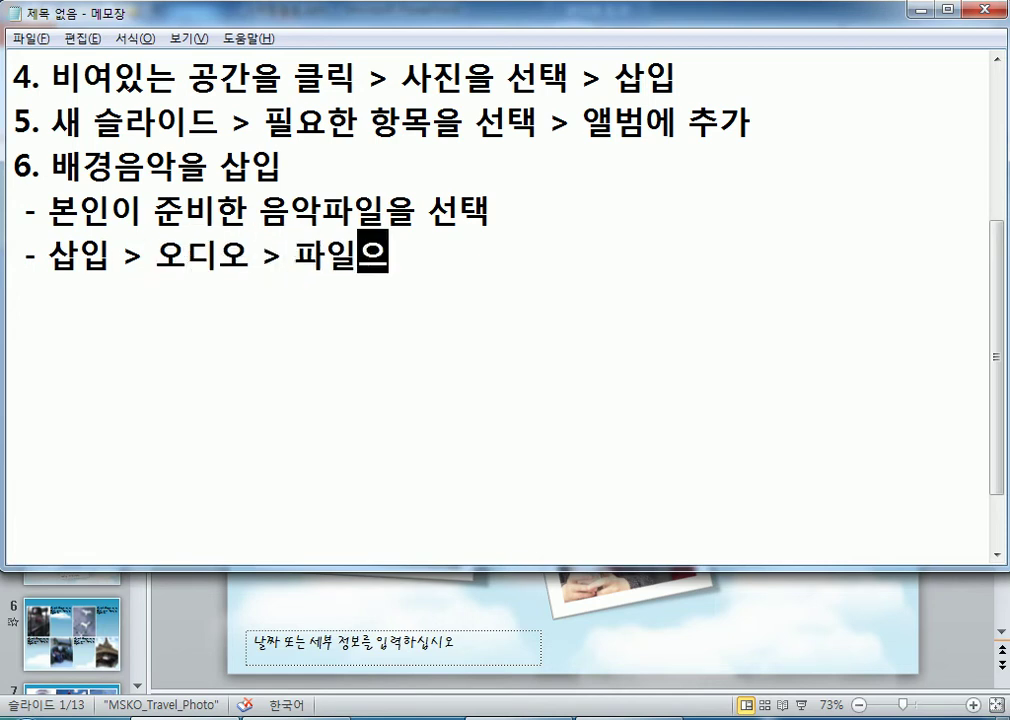
pyautogui.press('Return')
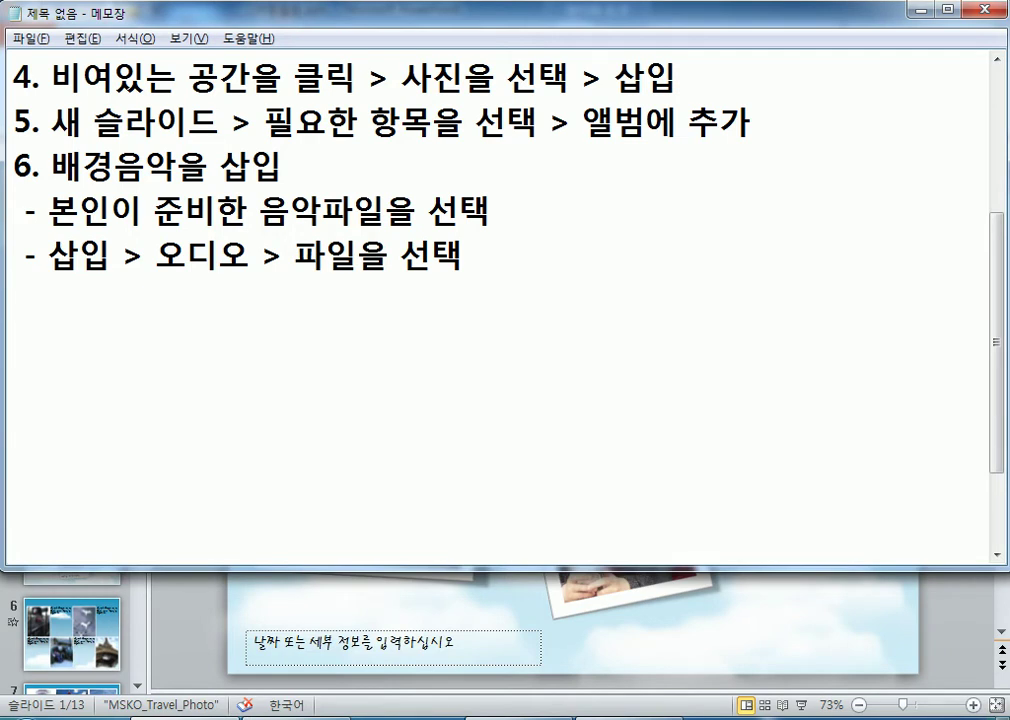
# Step: Add three starred notes: one song as whole background, separate music per slide, music across several slides
pyautogui.hotkey('alt', 'Tab')
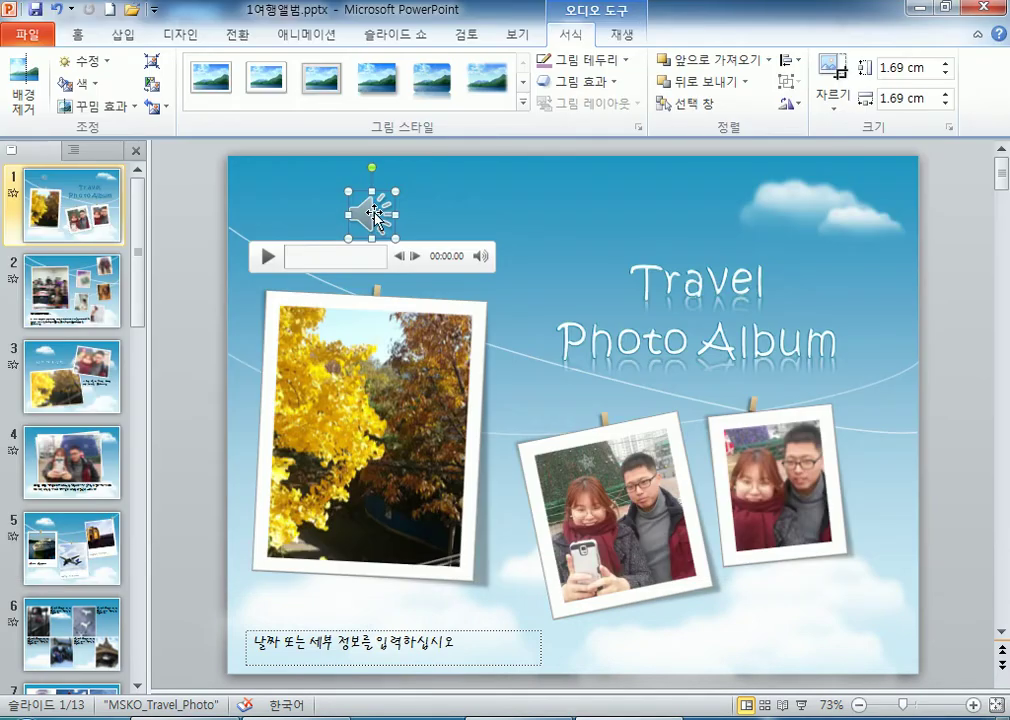
pyautogui.hotkey('alt', 'Tab')
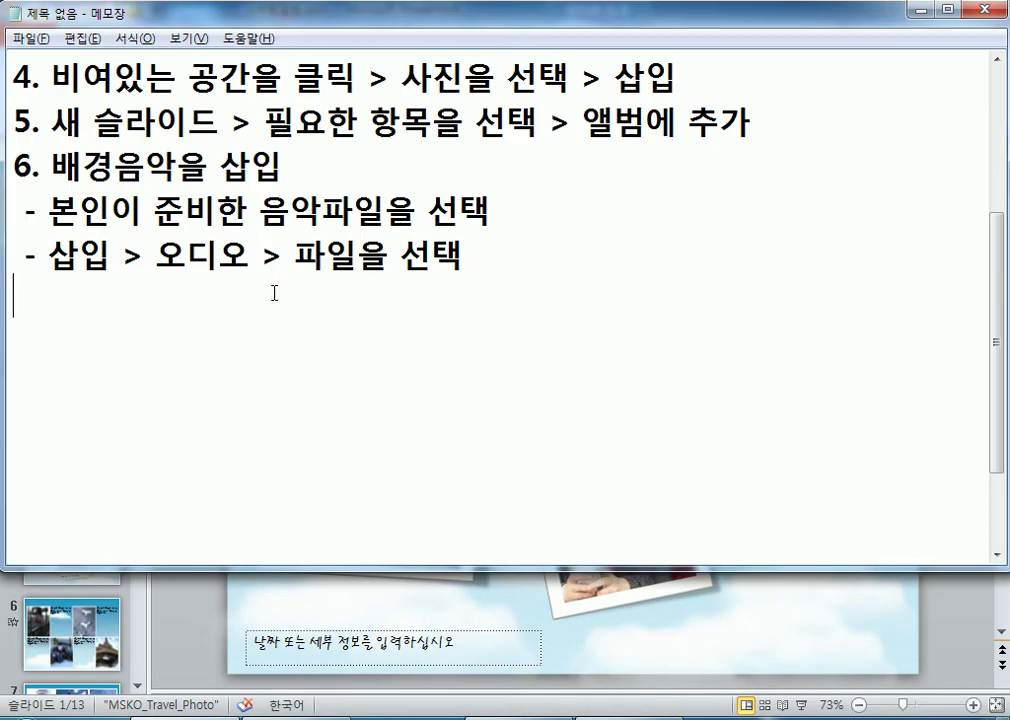
pyautogui.press('Return')
pyautogui.write('*')
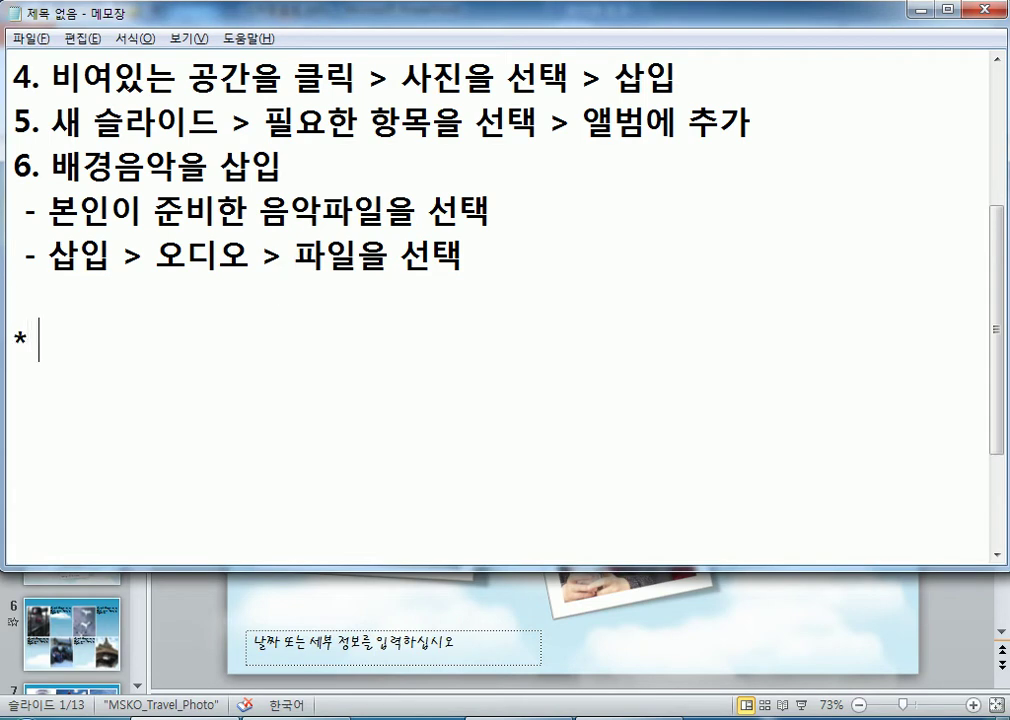
pyautogui.write(' 음아')
pyautogui.write('ㄱ 1곡')
pyautogui.write('을 전체')
pyautogui.write('배경으로 상')
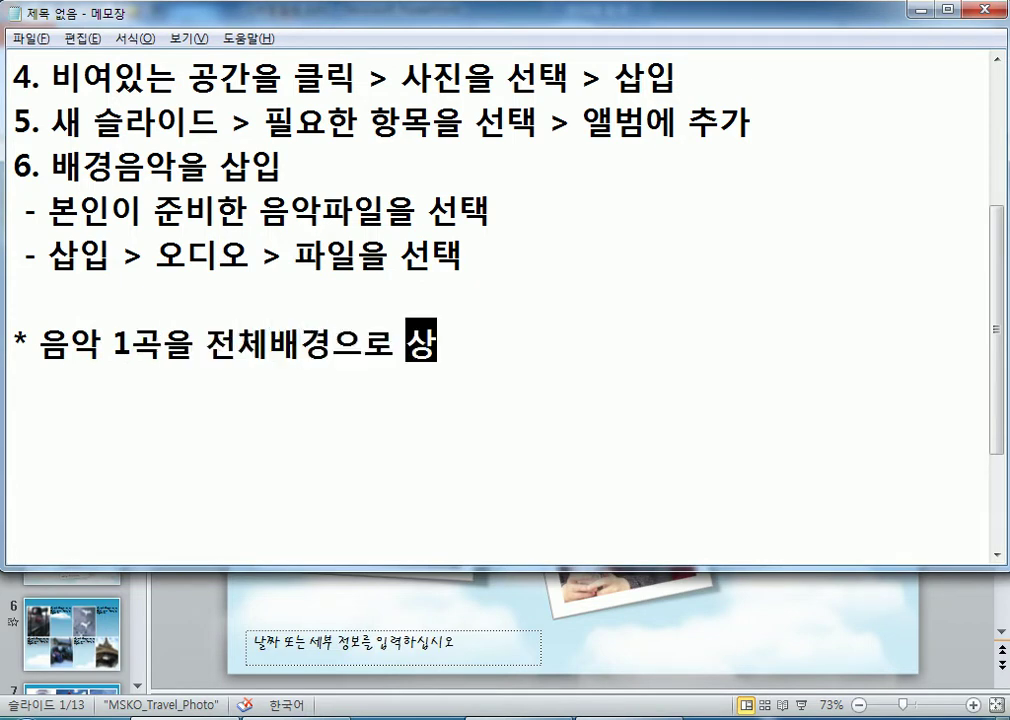
pyautogui.write('용')
pyautogui.press('Return')
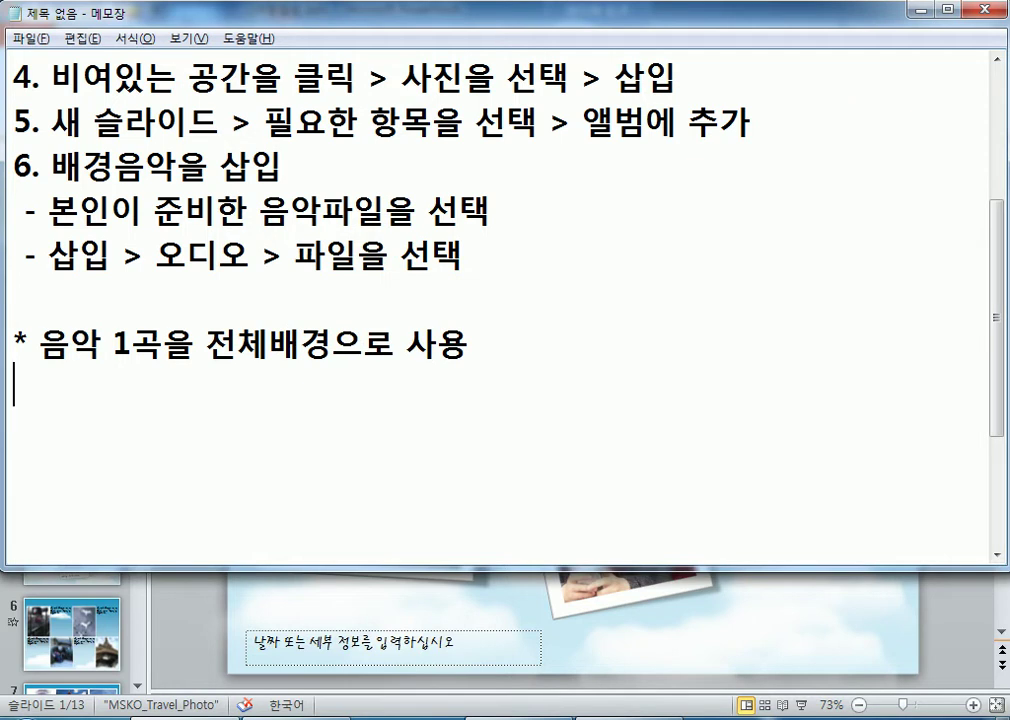
pyautogui.write('* 수')
pyautogui.press('BackSpace')
pyautogui.press('BackSpace')
pyautogui.write('슬라이드마다 배')
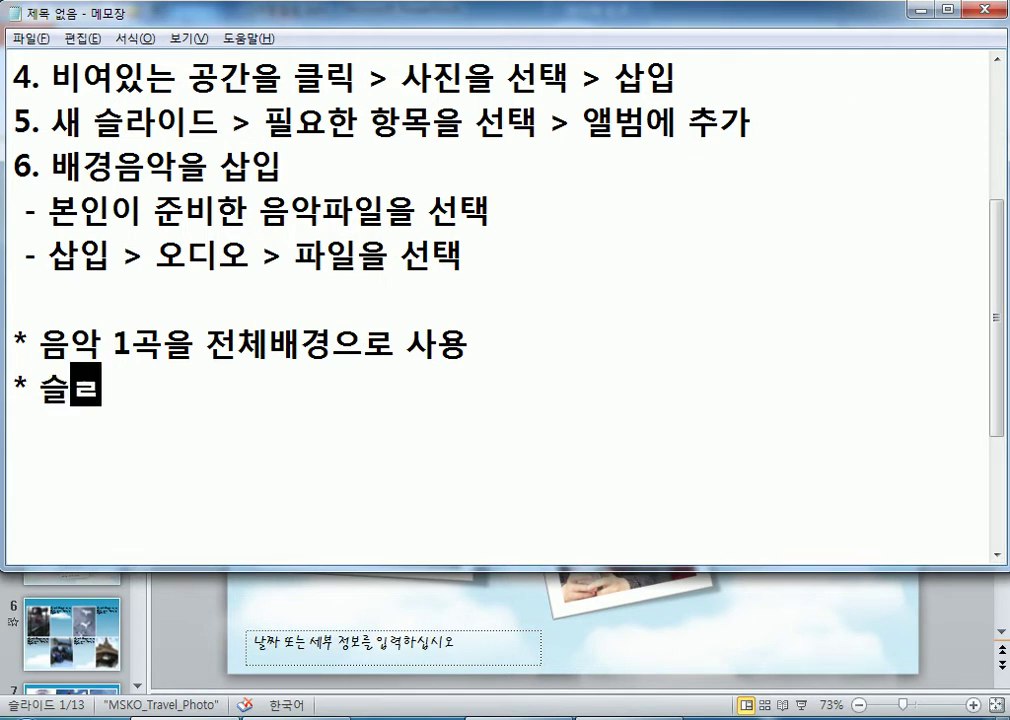
pyautogui.write('경')
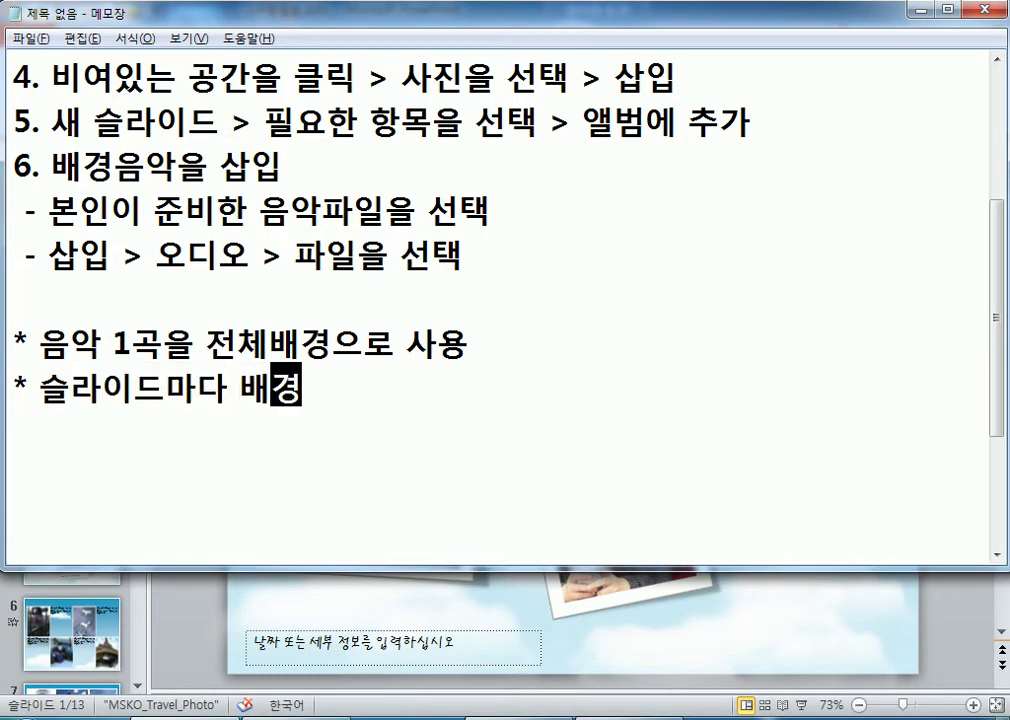
pyautogui.write('음악을 ㄸ따로 따로 사용')
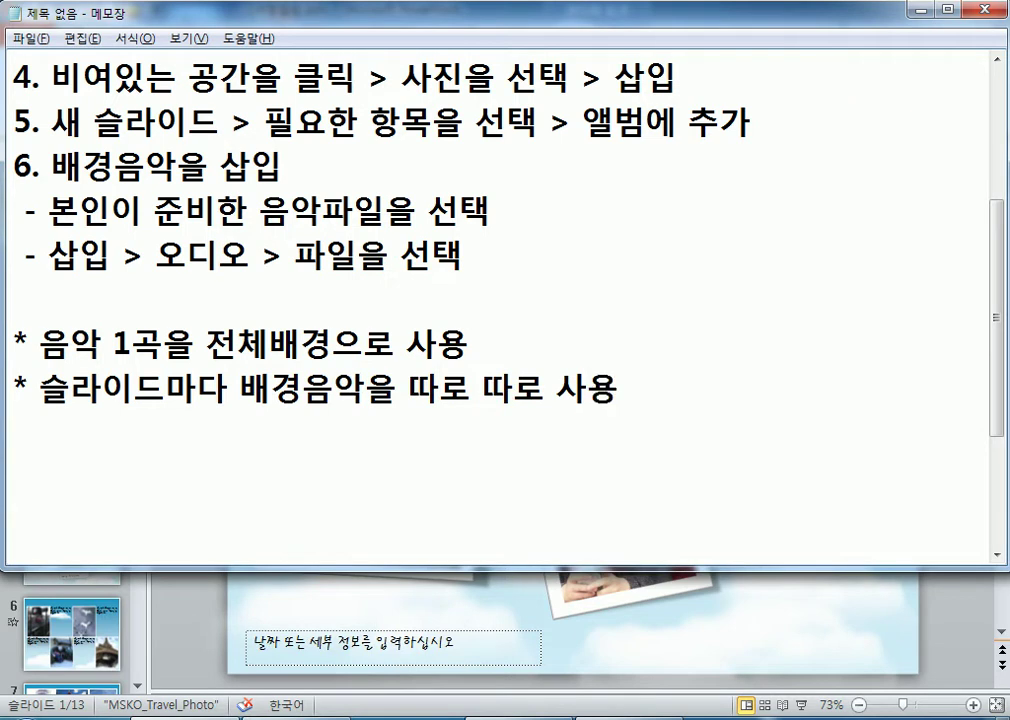
pyautogui.press('Return')
pyautogui.write('* ')
pyautogui.write('여러 슬ㄹ')
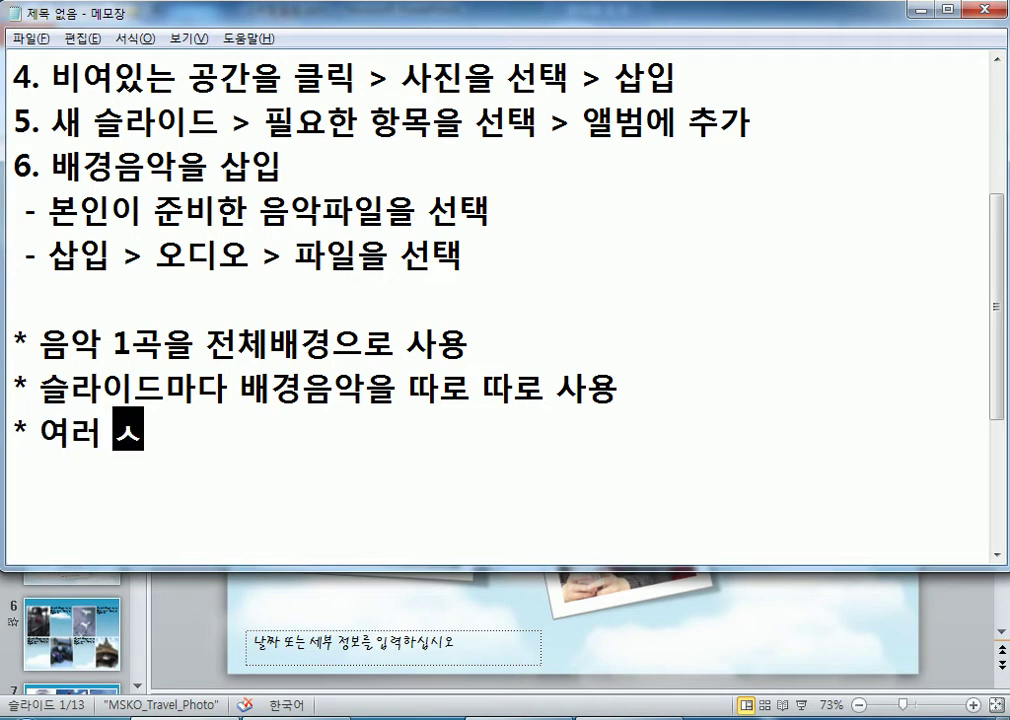
pyautogui.write('ㅏ이드ㅇ')
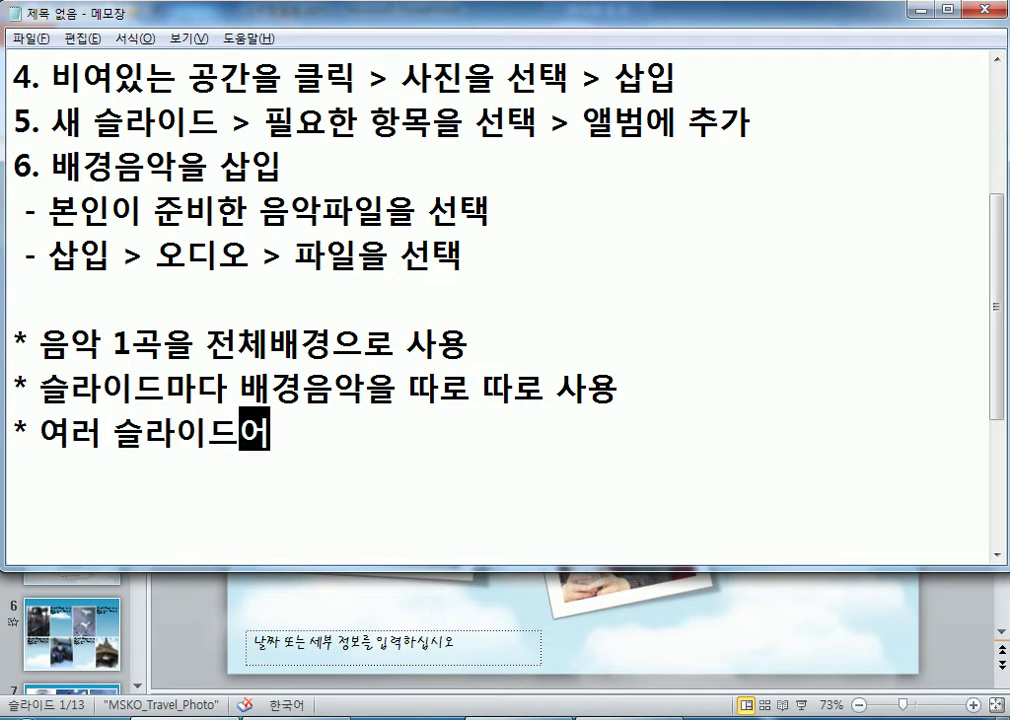
pyautogui.write('ㅔ서 백')
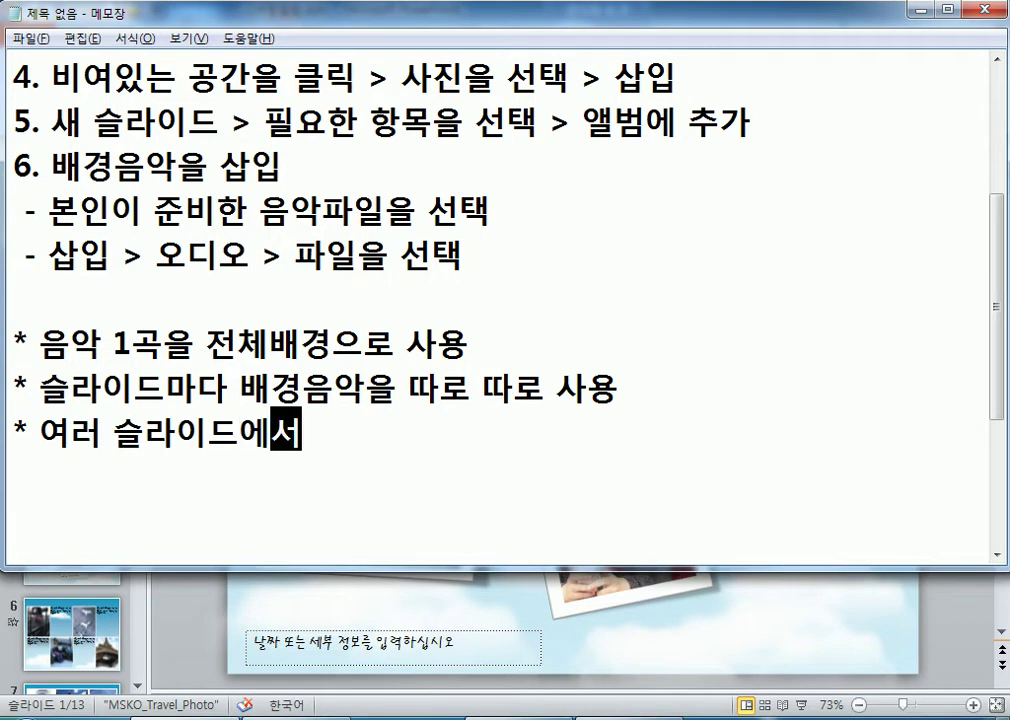
pyautogui.write('ㅕㅇㅇㅡㅁㅇㅏㄱㅇㅡㄹ ')
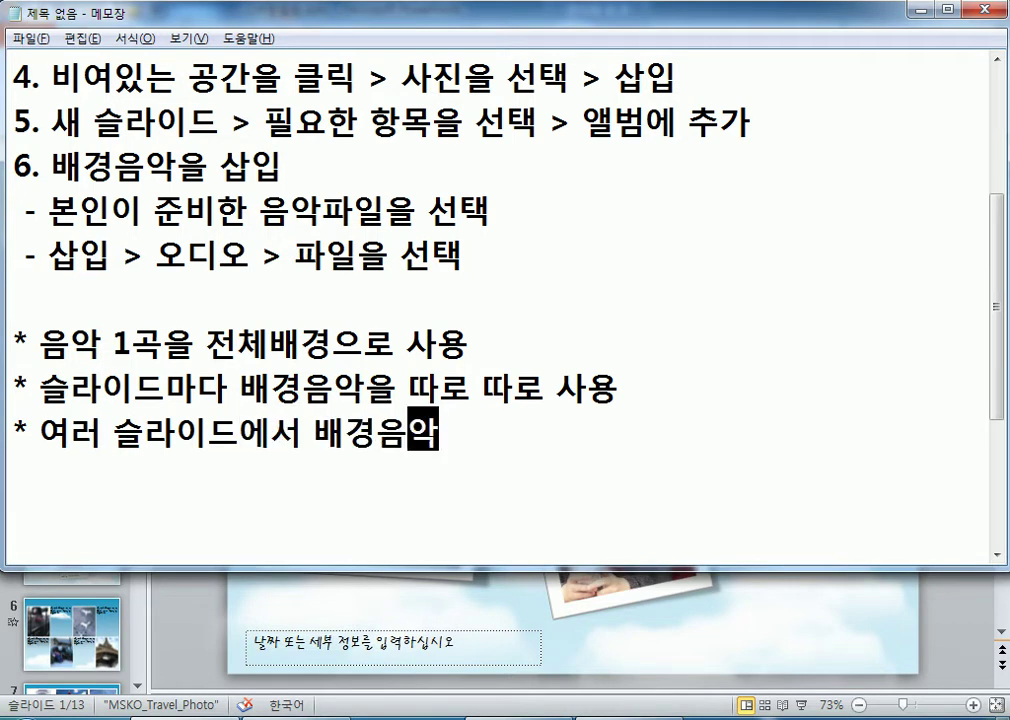
pyautogui.write('사용')
pyautogui.press('Return')
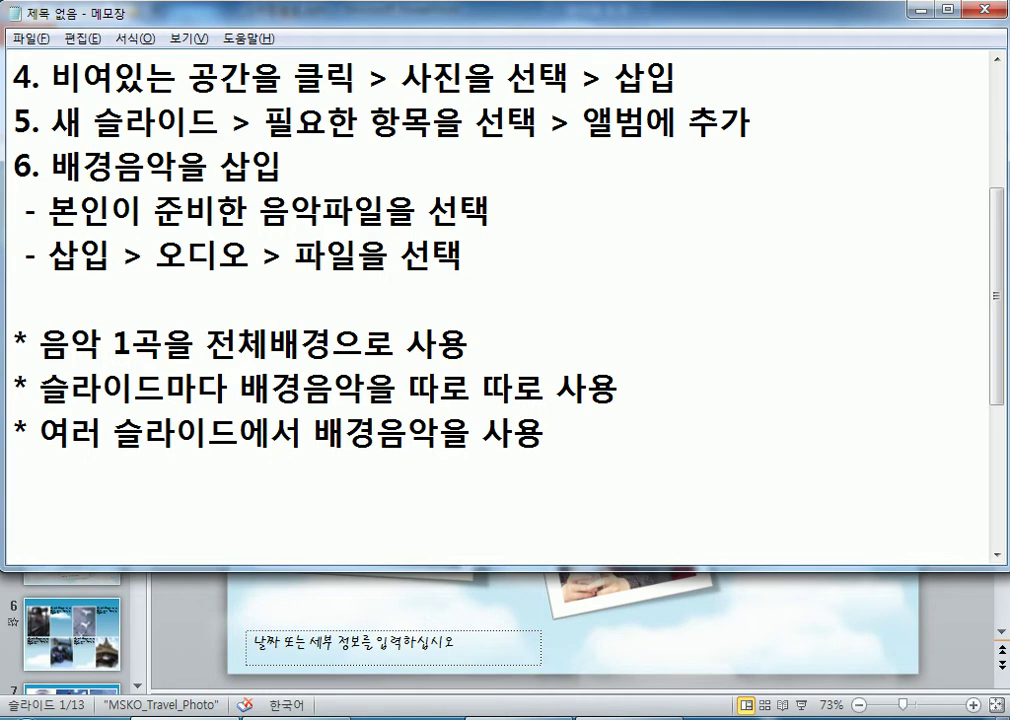
# Step: Type the example line '1~5 슬라이드는 a노래, 6~10 슬라이드는 b노래, ...'
pyautogui.write('1~5 ㅅㅡ')
pyautogui.write('ㄹ라이드는 ')
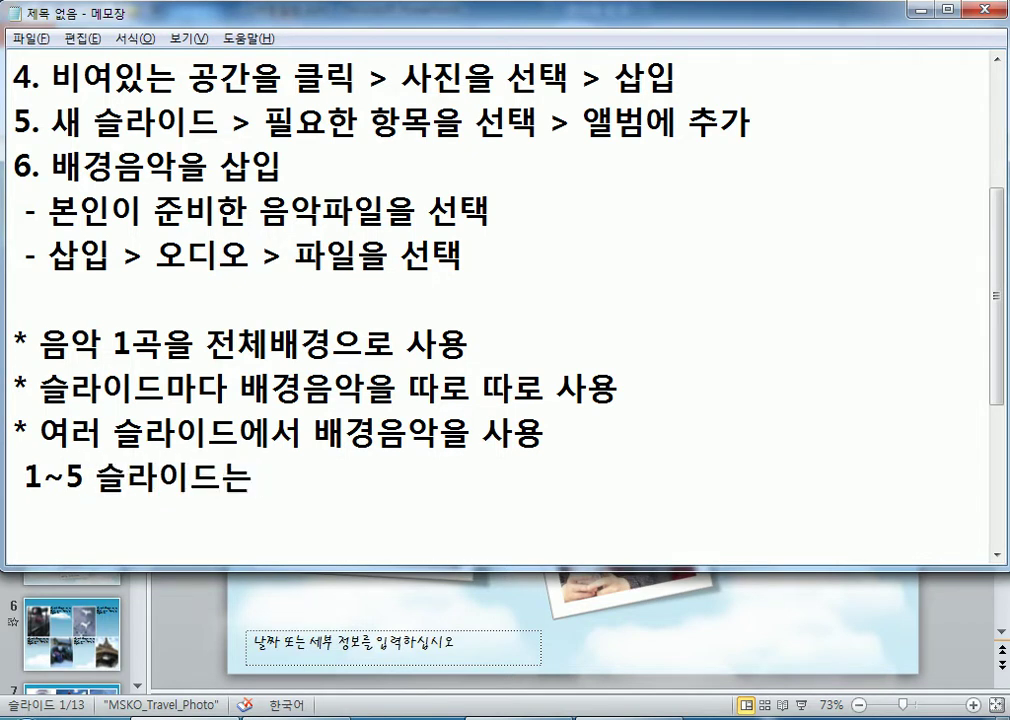
pyautogui.write('a')
pyautogui.write('ㄴㅗㄹㅐ, ')
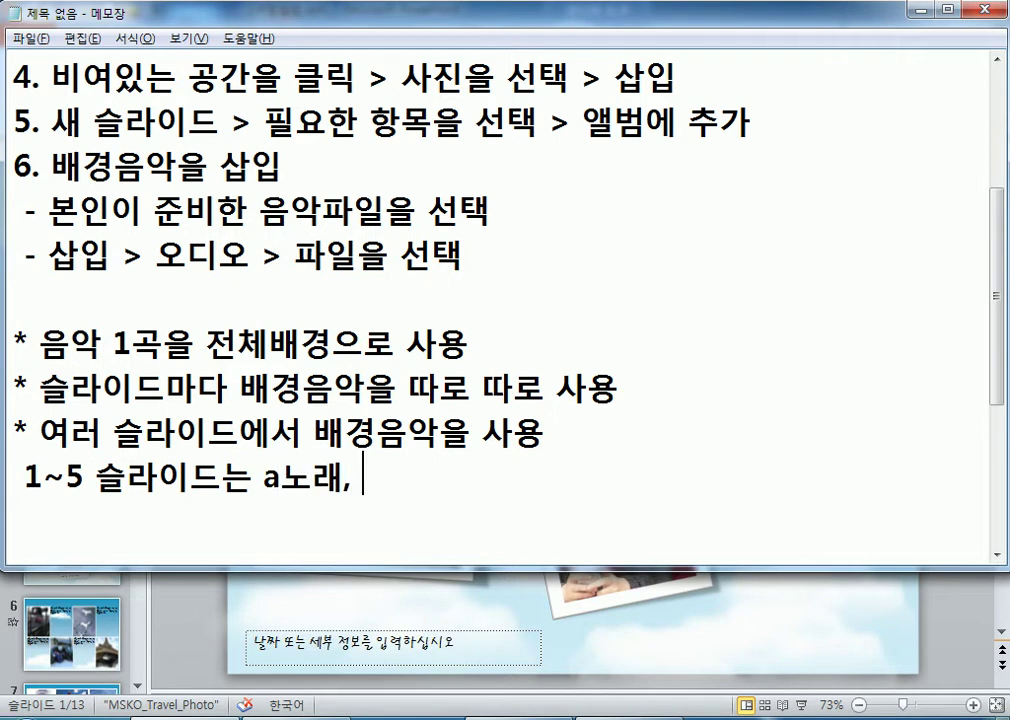
pyautogui.write('6~')
pyautogui.write('10 tmffkd')
pyautogui.press('BackSpace')
pyautogui.press('BackSpace')
pyautogui.press('BackSpace')
pyautogui.press('BackSpace')
pyautogui.press('BackSpace')
pyautogui.press('BackSpace')
pyautogui.press('Hangul')
pyautogui.write('ㅅㅡㄹㄹㅏㅇㅣㄷㅡㄴㅡㄴ')
pyautogui.press('Hangul')
pyautogui.write('b')
pyautogui.press('Hangul')
pyautogui.write('ㄴㅗㄹㅐ')
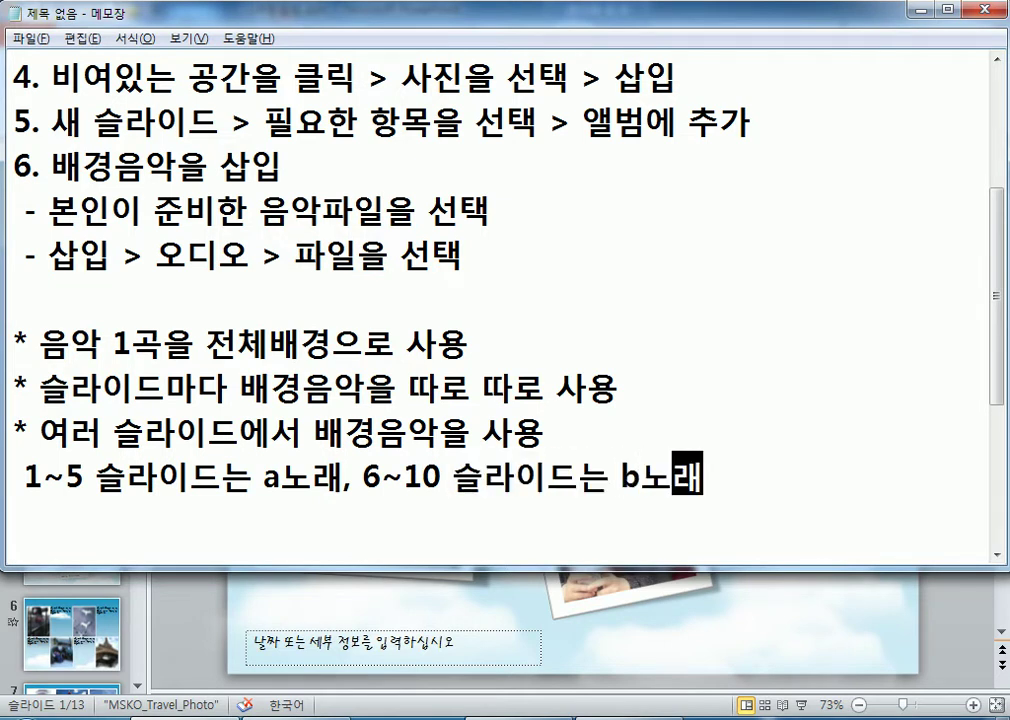
pyautogui.write(', ...')
pyautogui.press('Return')
# Step: Wrap the example line in parentheses and move the cursor up to the one-song note
pyautogui.click(25, 480)
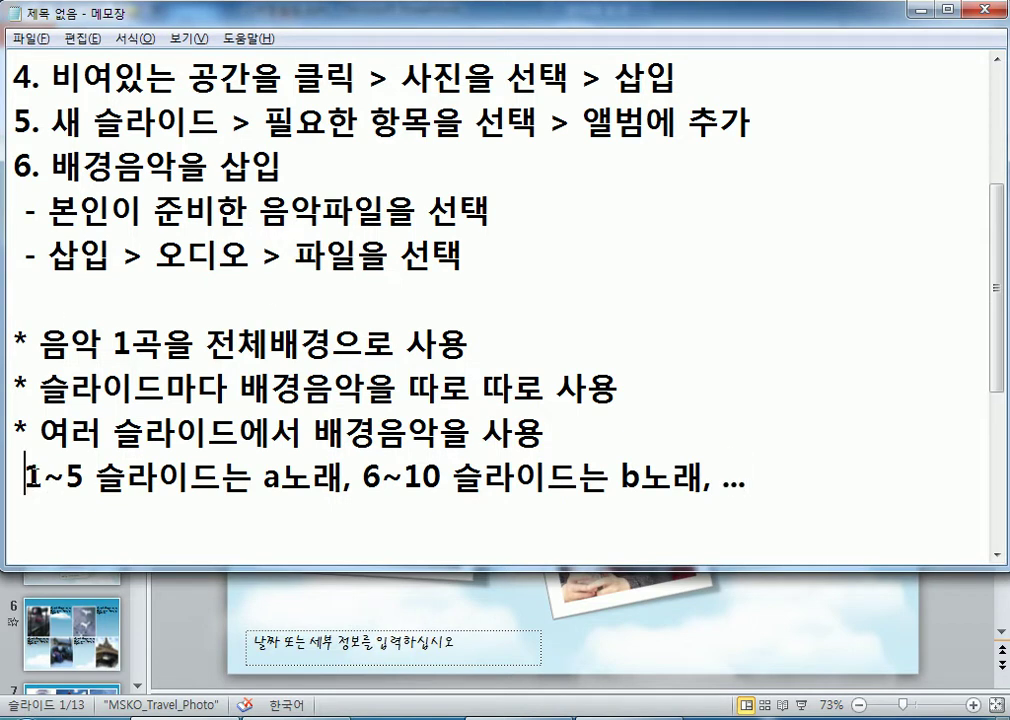
pyautogui.write('(')
pyautogui.press('End')
pyautogui.write(')')
pyautogui.press('Up')
pyautogui.press('Up')
pyautogui.press('End')
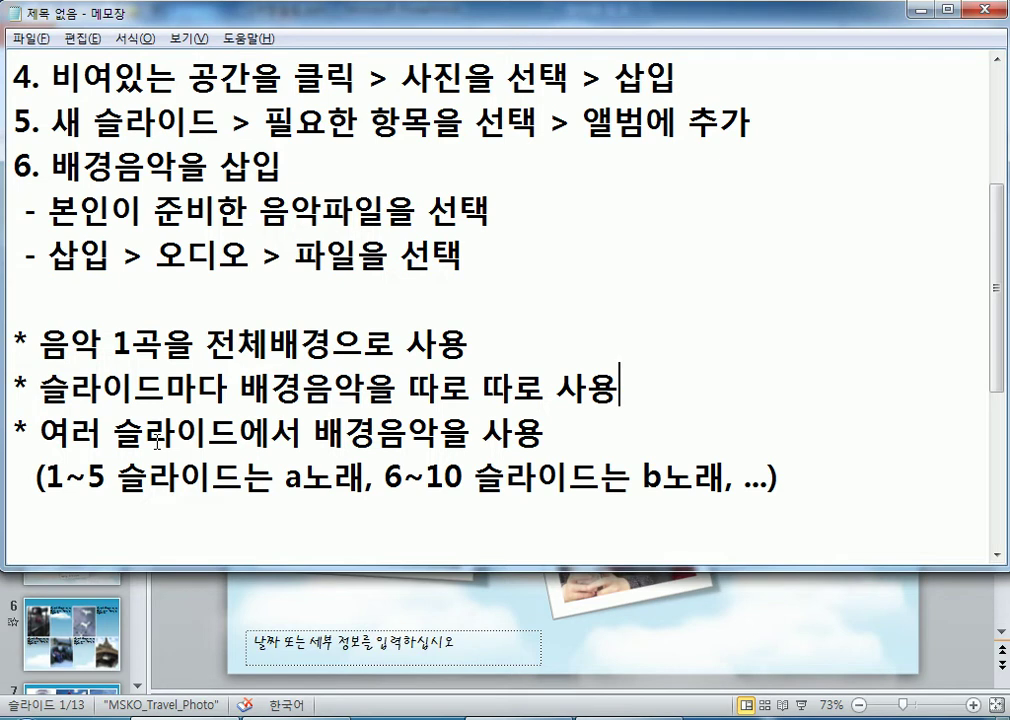
pyautogui.press('Up')
# Step: Under the one-song note, start the path '- 오디오 도구 > 재생 >' while showing the Playback tab
pyautogui.press('Return')
pyautogui.press('Return')
pyautogui.press('Up')
pyautogui.scroll(-2, 78, 344)
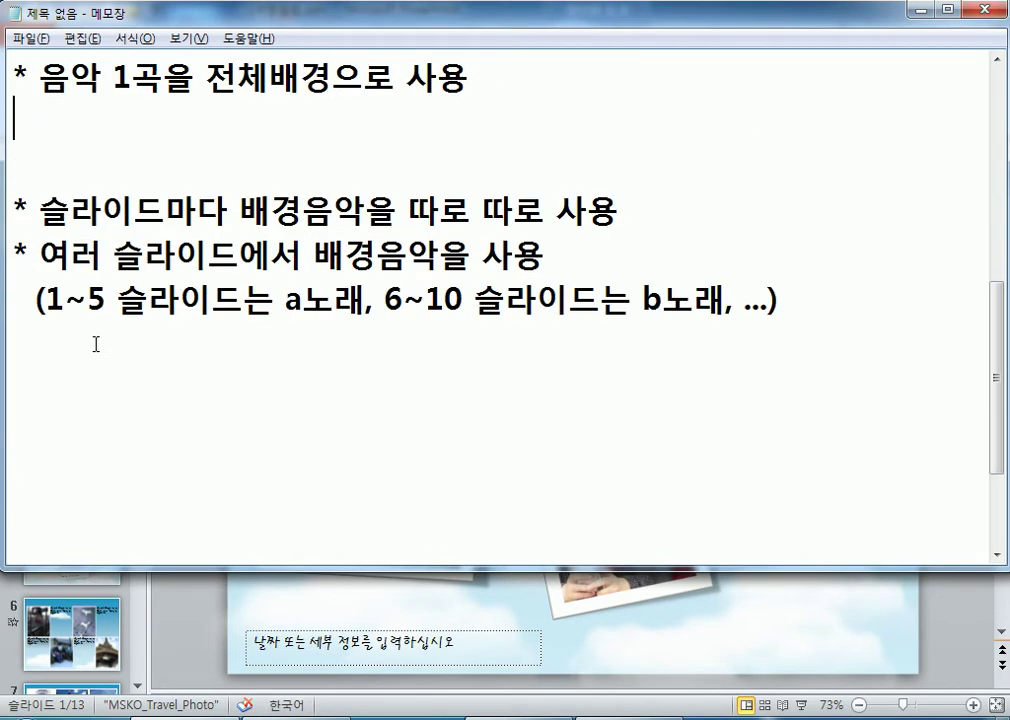
pyautogui.scroll(1, 144, 199)
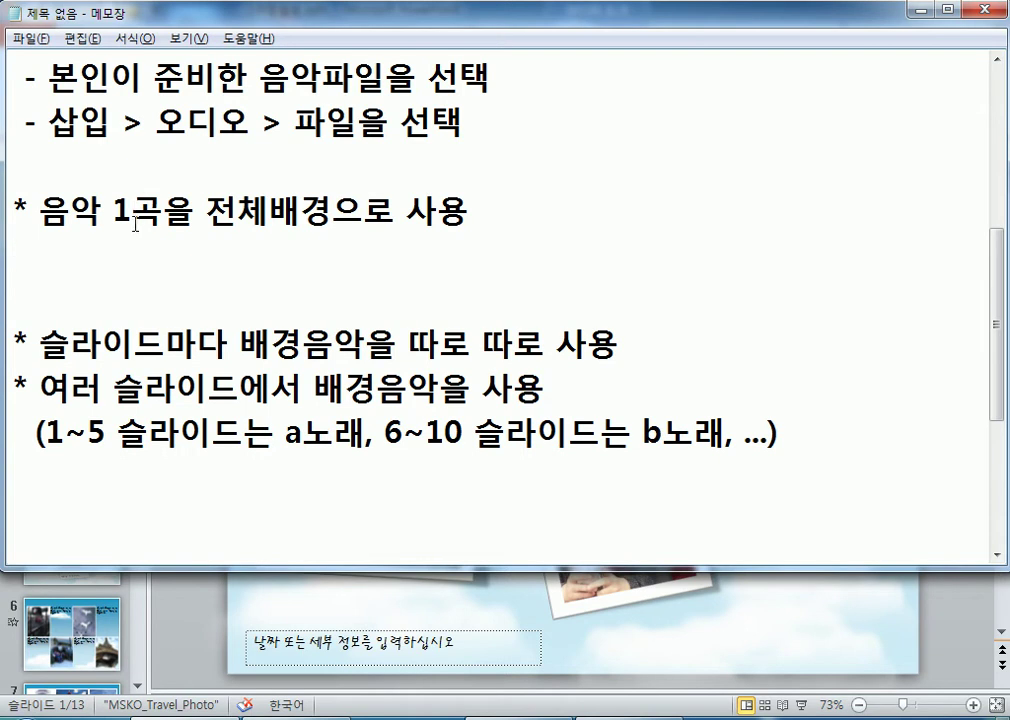
pyautogui.hotkey('alt', 'Tab')
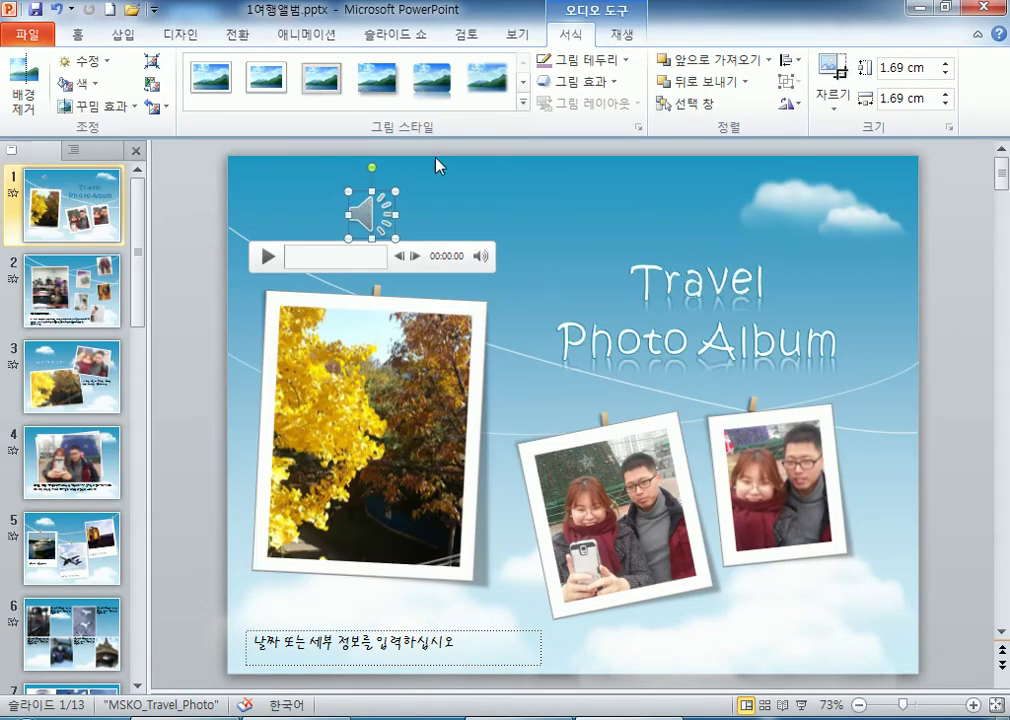
pyautogui.click(622, 34)
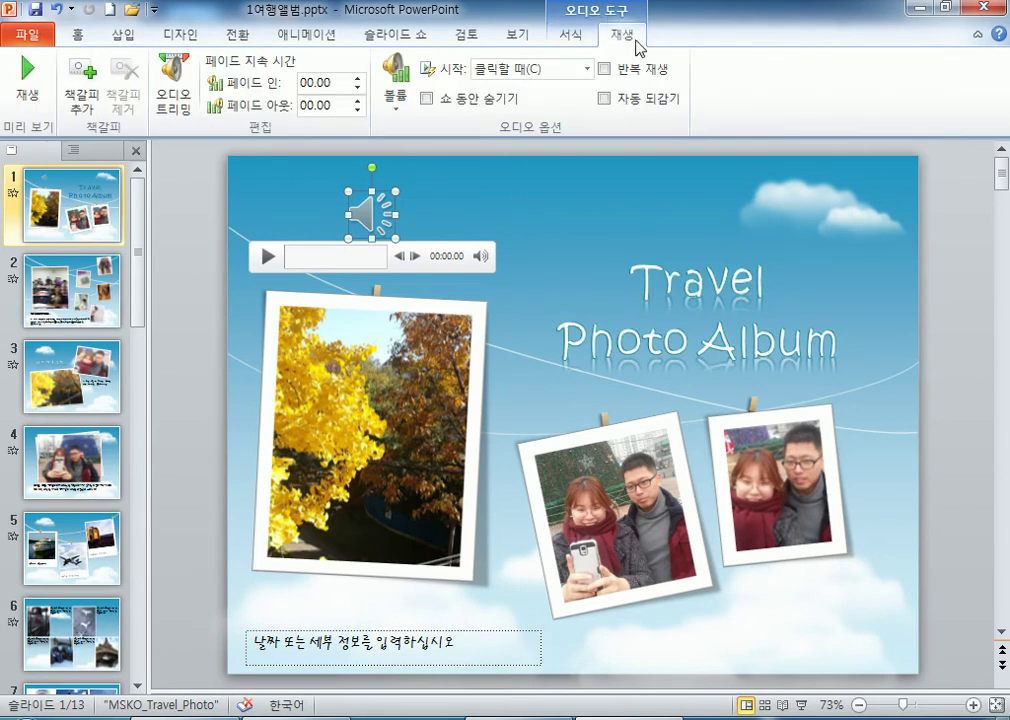
pyautogui.hotkey('alt', 'Tab')
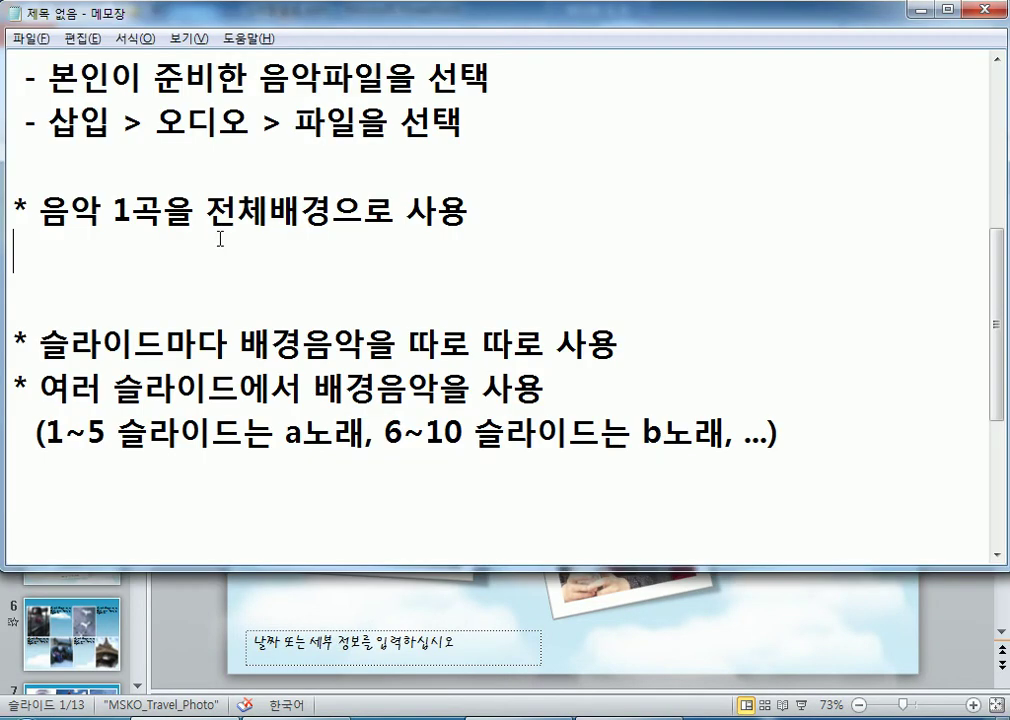
pyautogui.write('- 오디')
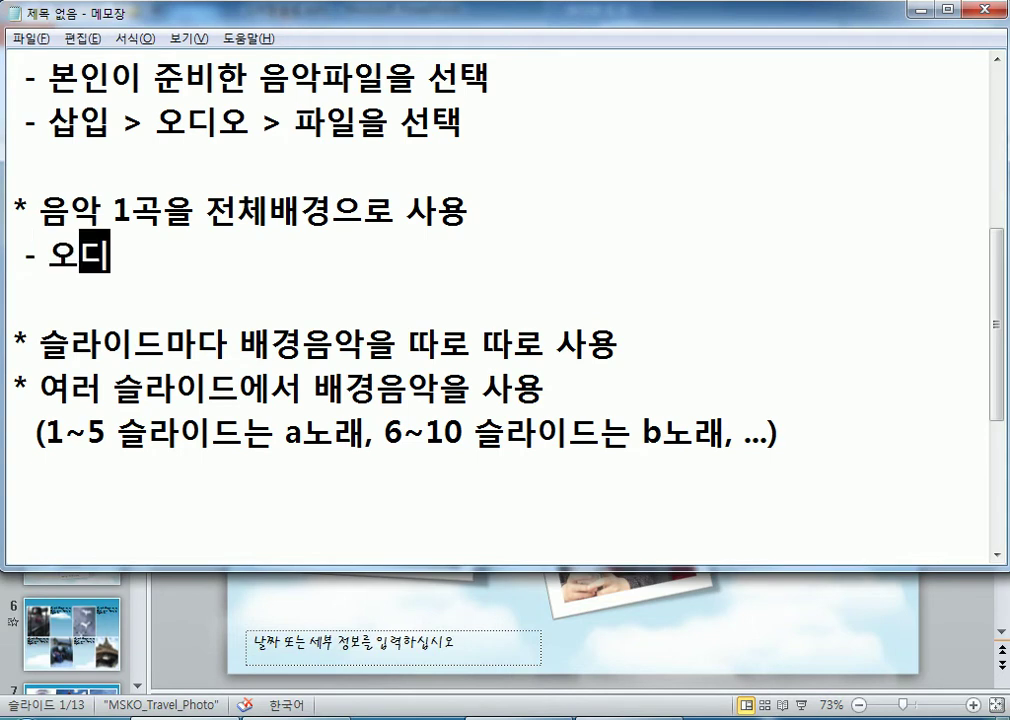
pyautogui.write('오 도구')
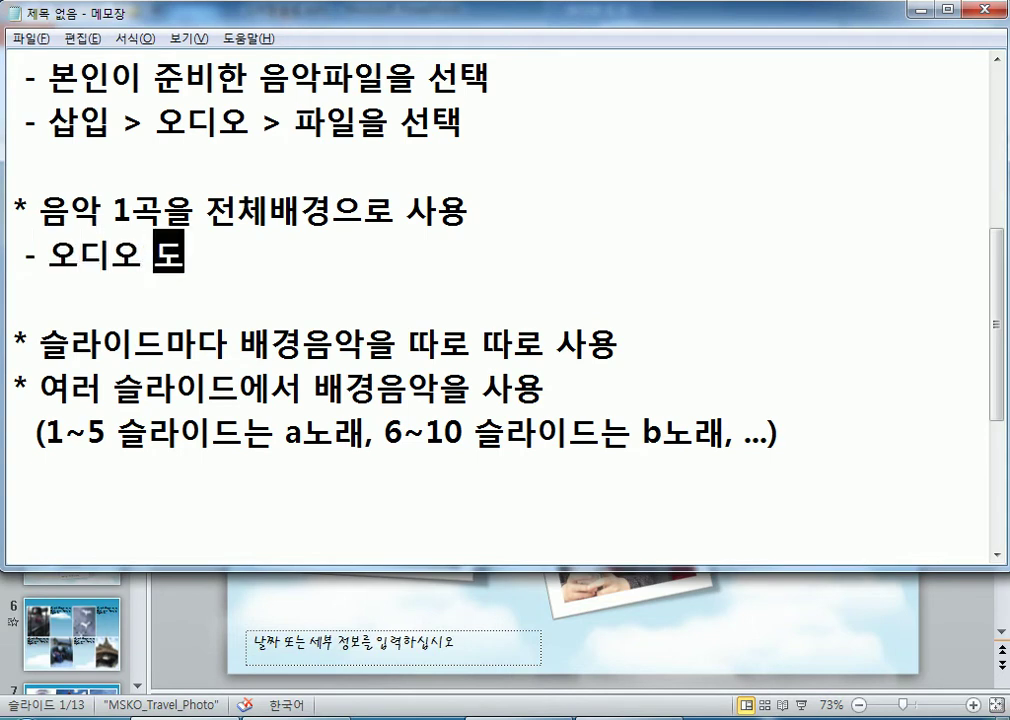
pyautogui.hotkey('alt', 'Tab')
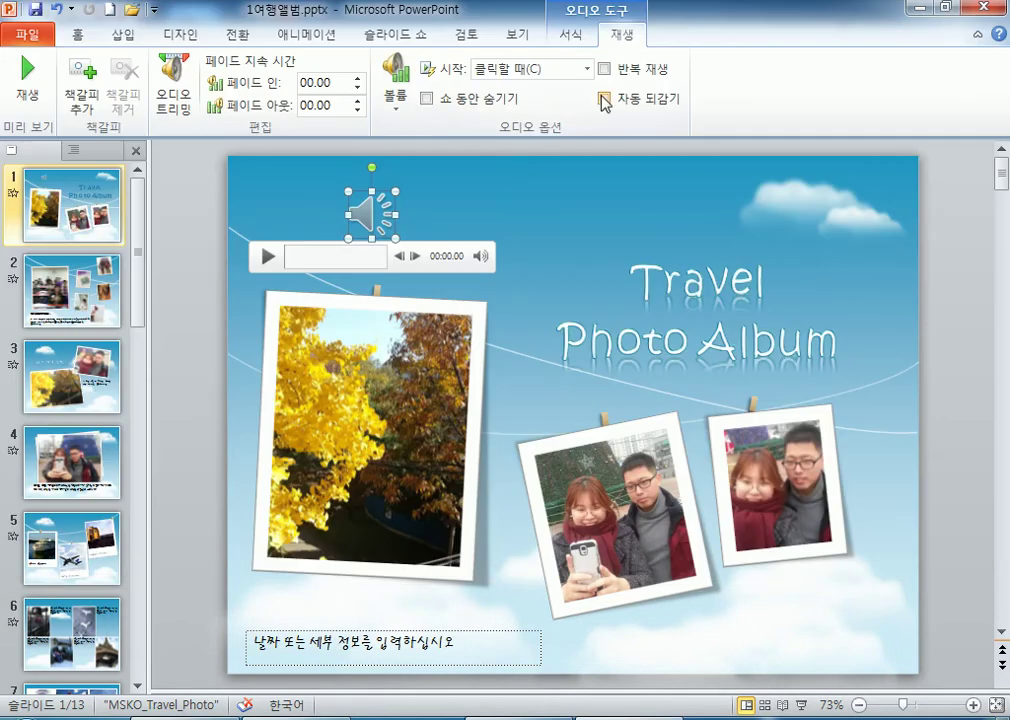
pyautogui.hotkey('alt', 'Tab')
pyautogui.write('> 재')
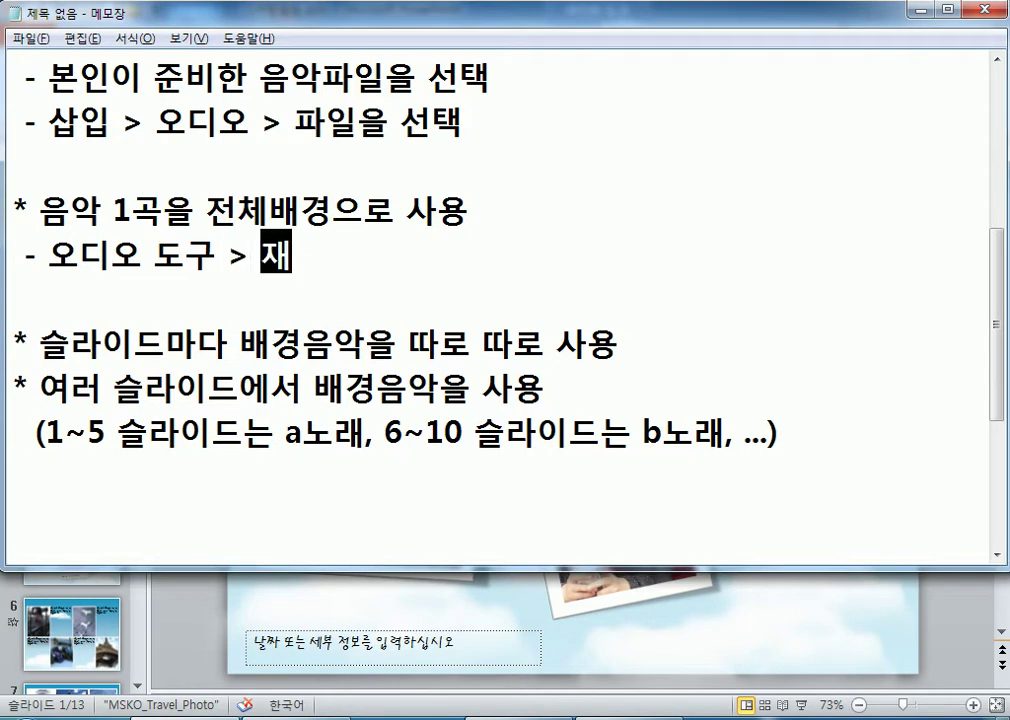
pyautogui.write('생 >')
# Step: Tick Hide During Show for the audio and finish the note with '오디오 옵션 > 쇼 동안 숨기기 선택,'
pyautogui.hotkey('alt', 'Tab')
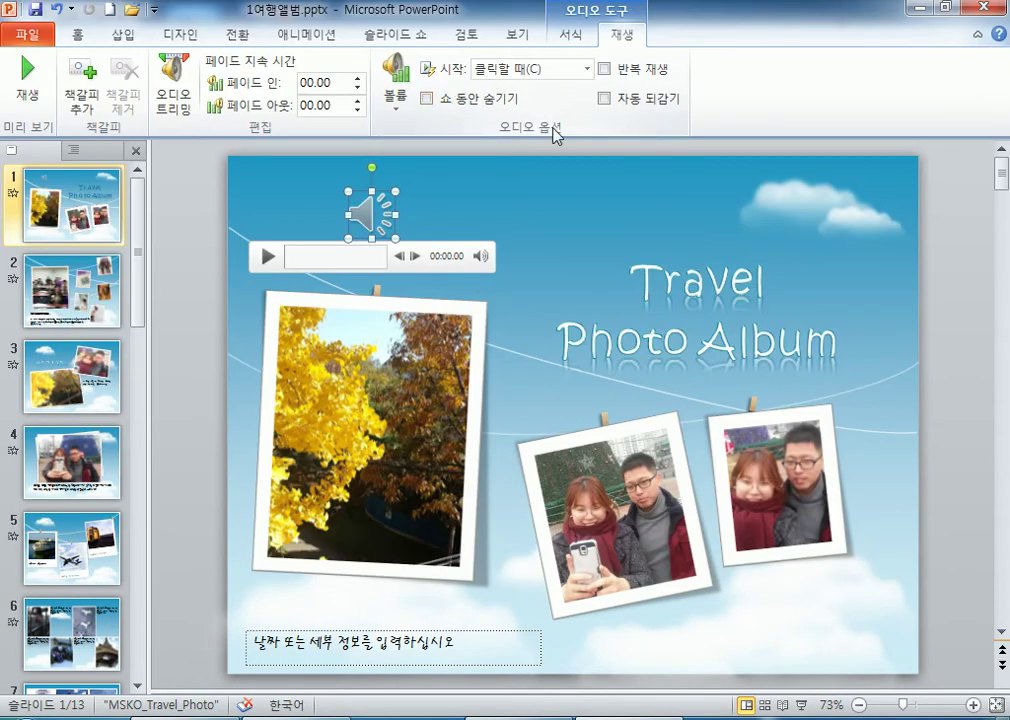
pyautogui.hotkey('alt', 'Tab')
pyautogui.write('오디오')
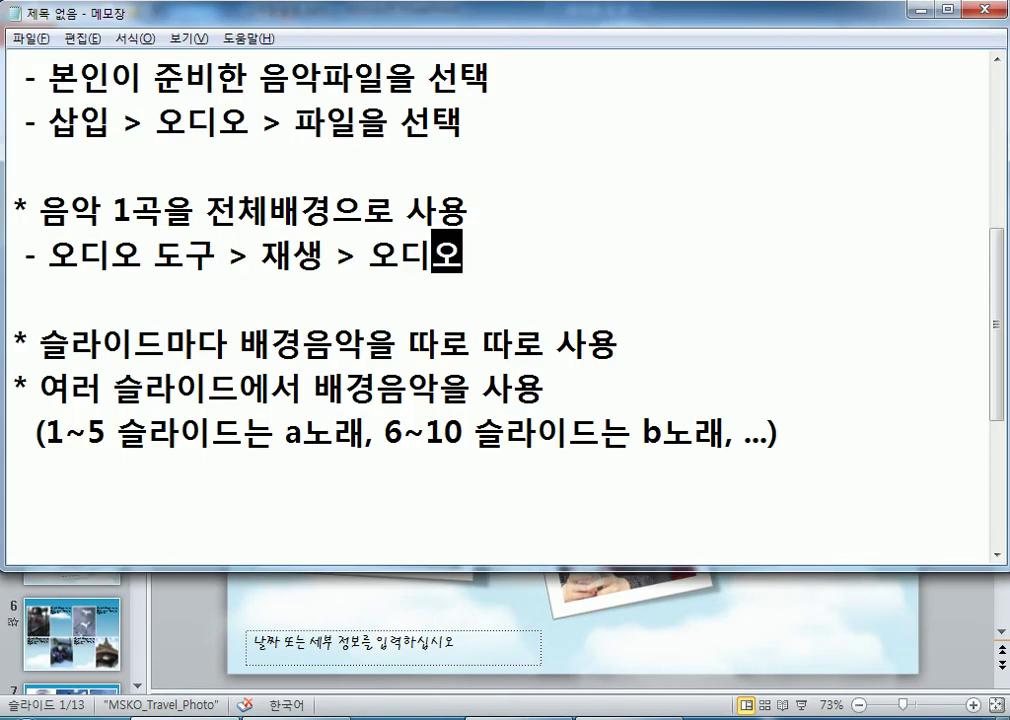
pyautogui.write(' 옵션 >')
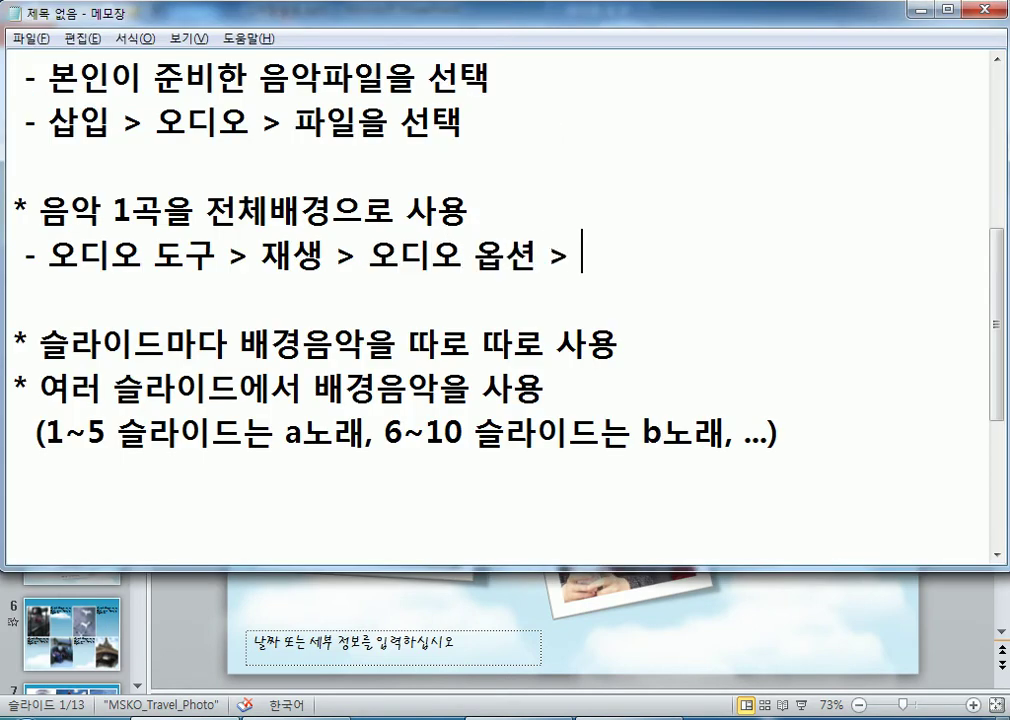
pyautogui.hotkey('alt', 'Tab')
pyautogui.click(429, 101)
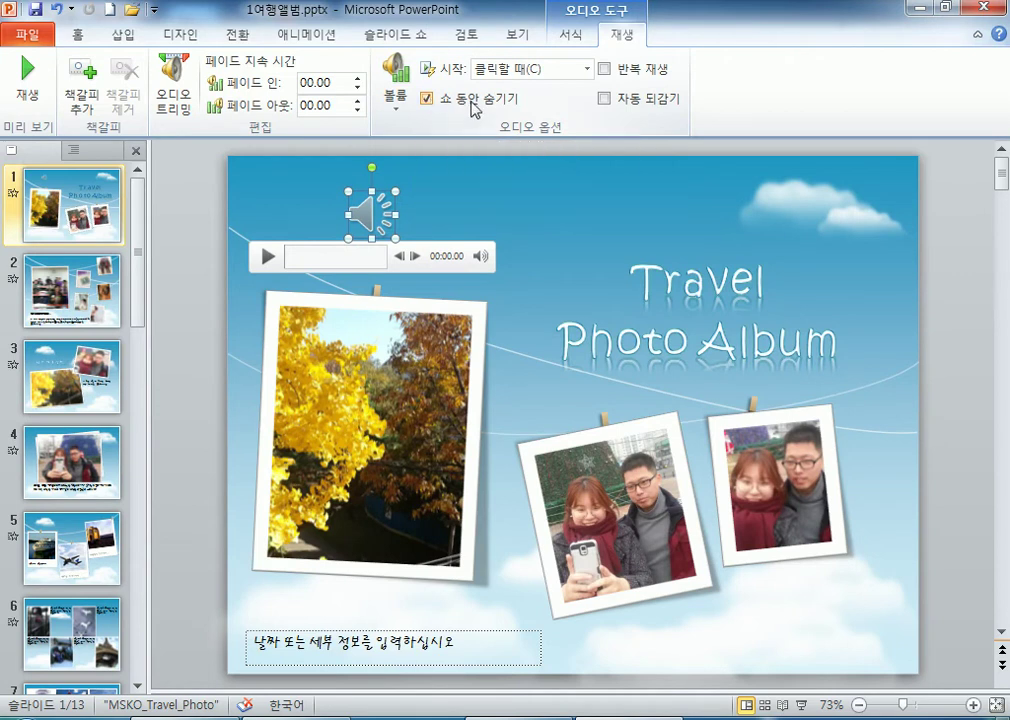
pyautogui.hotkey('alt', 'Tab')
pyautogui.write('쇼 동안 숨기')
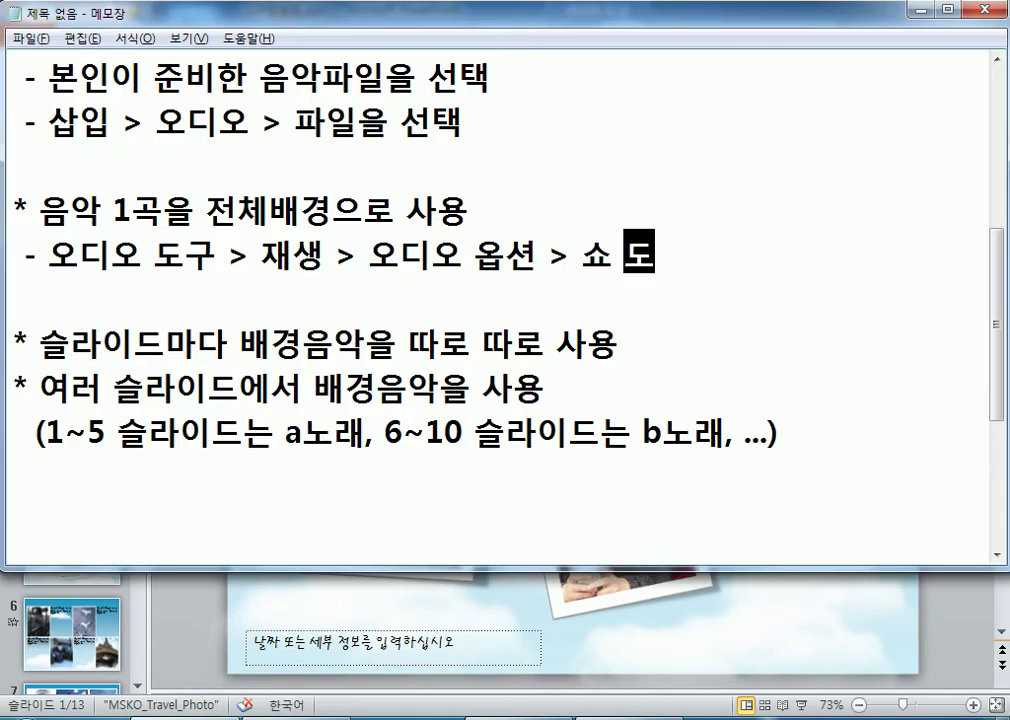
pyautogui.write('기')
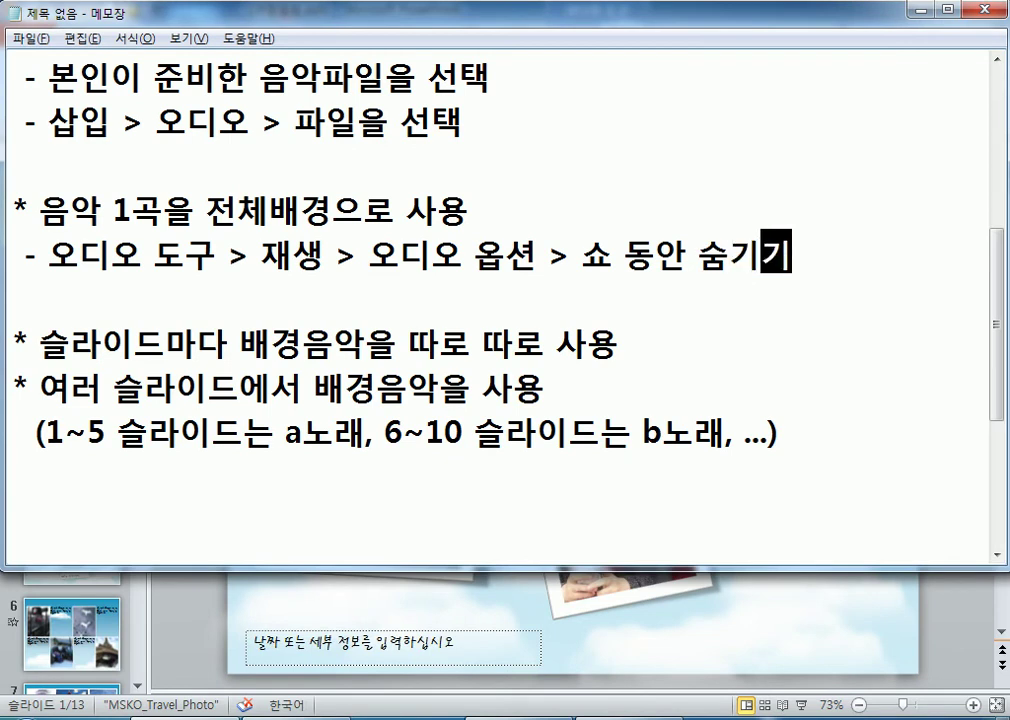
pyautogui.write(' 선택,')
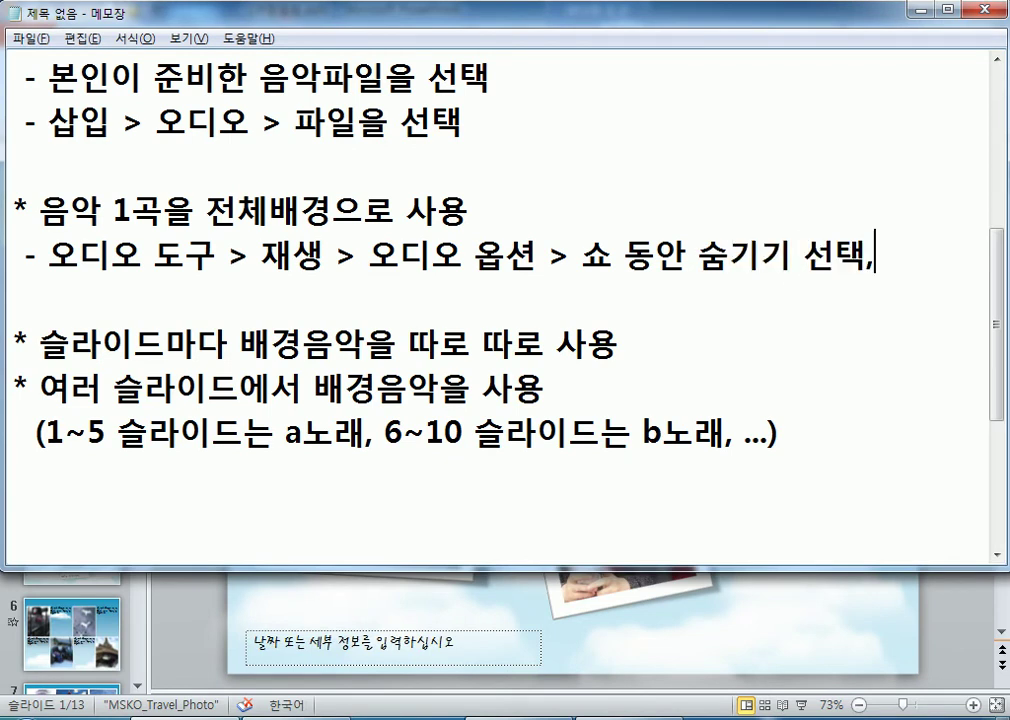
pyautogui.hotkey('alt', 'Tab')
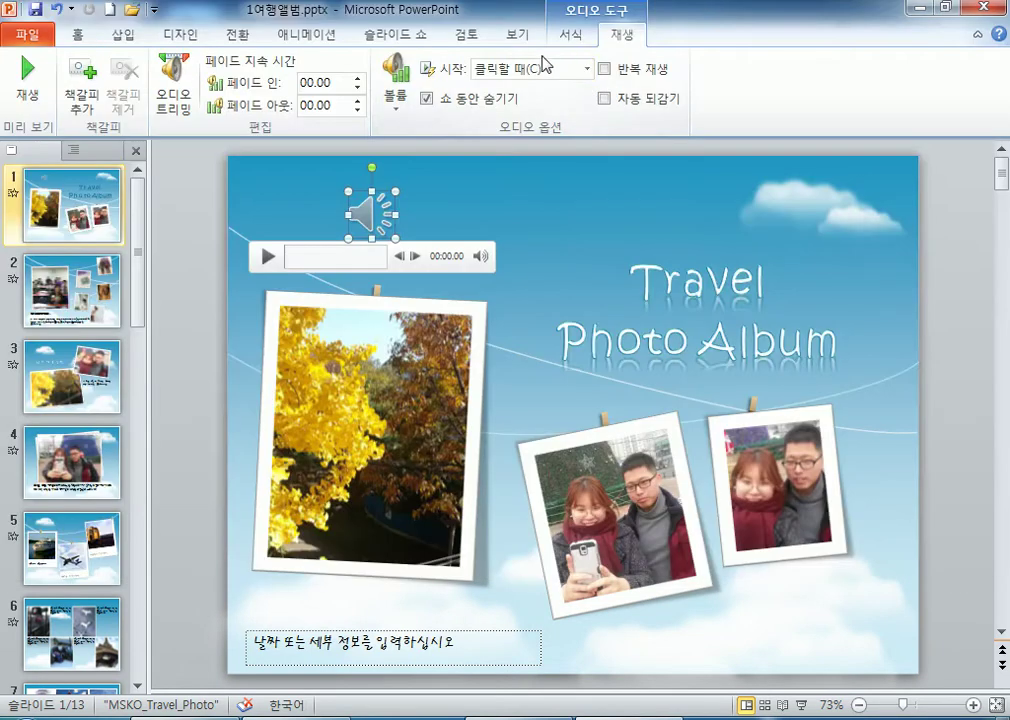
# Step: Set the audio to play across all slides and note '시작 항목을 모든 슬라이드에서 실행'
pyautogui.click(584, 70)
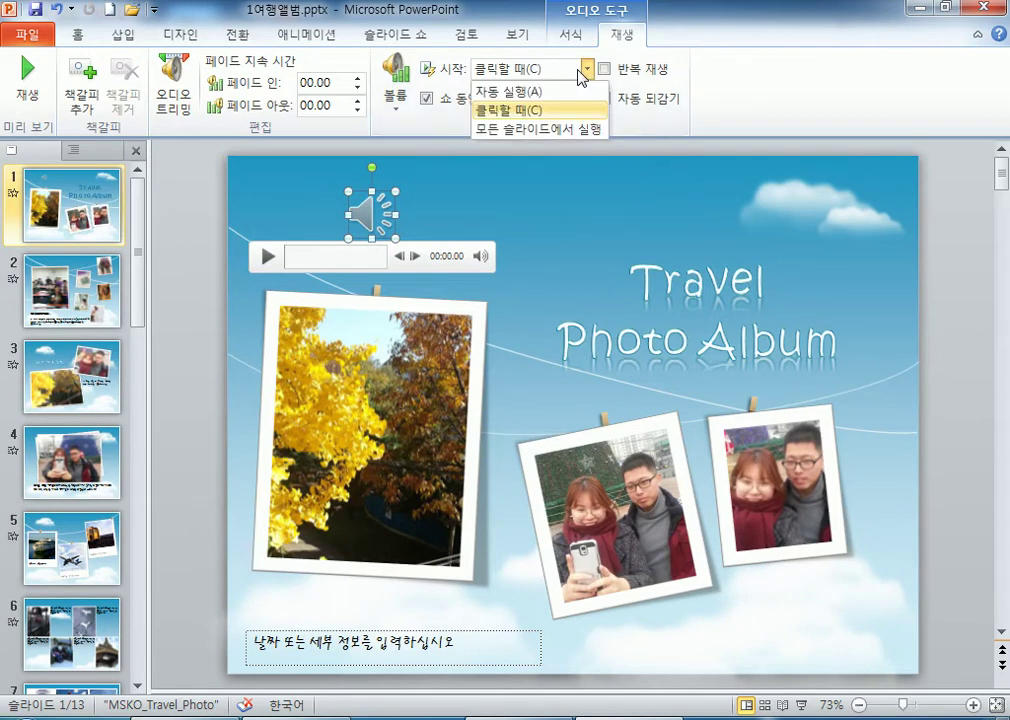
pyautogui.click(552, 138)
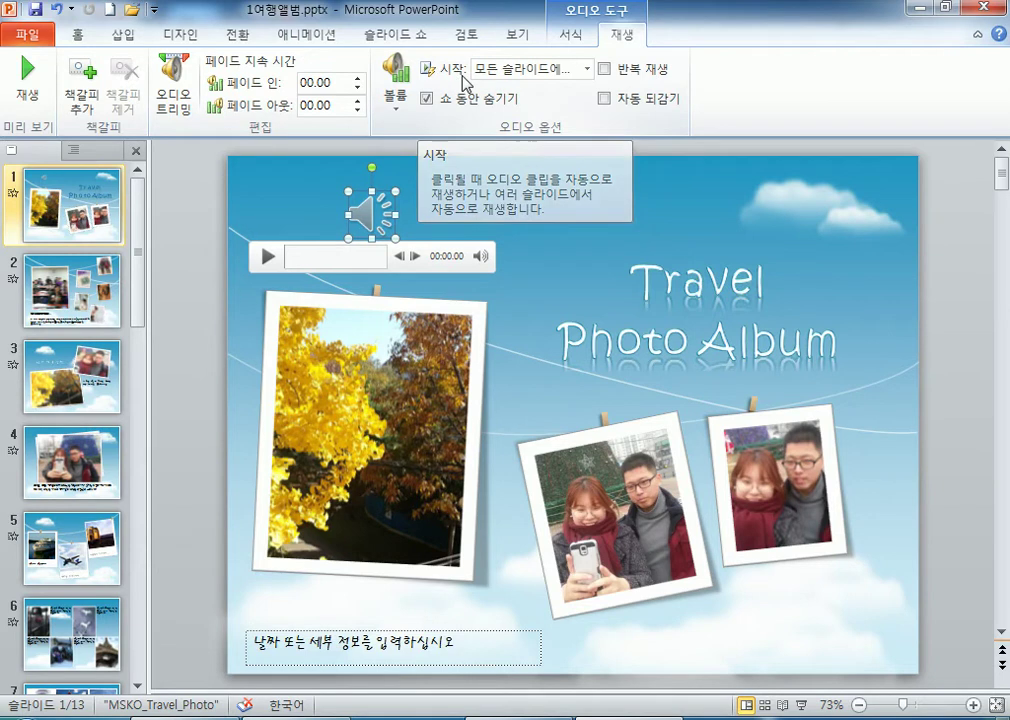
pyautogui.hotkey('alt', 'Tab')
pyautogui.write('시작 항목을 모')
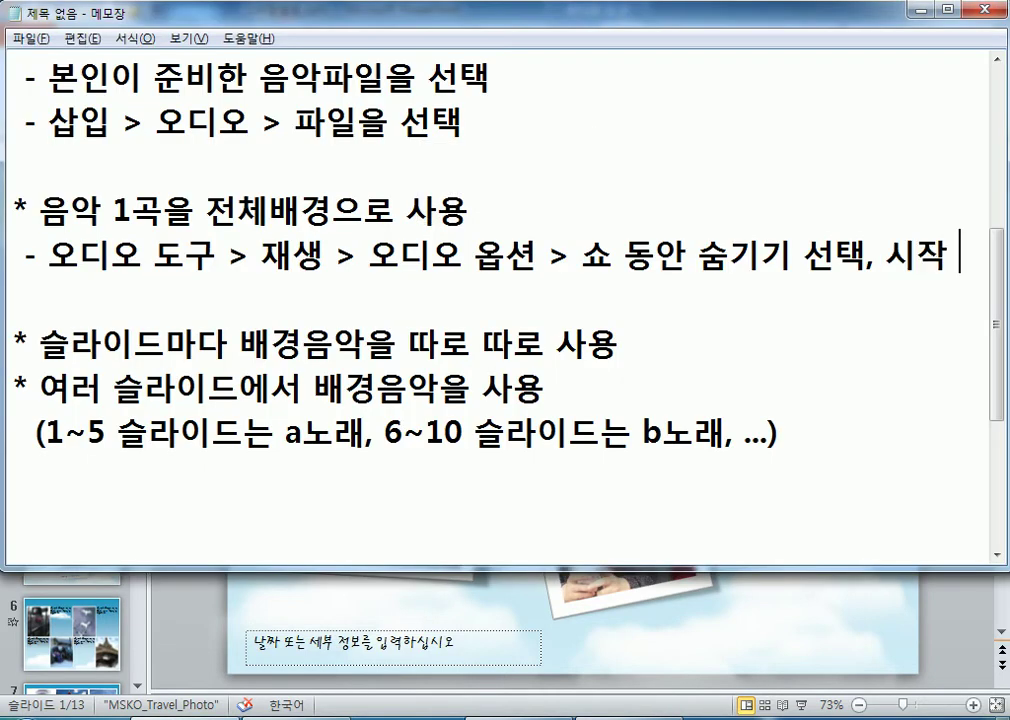
pyautogui.write('든 슬라이드')
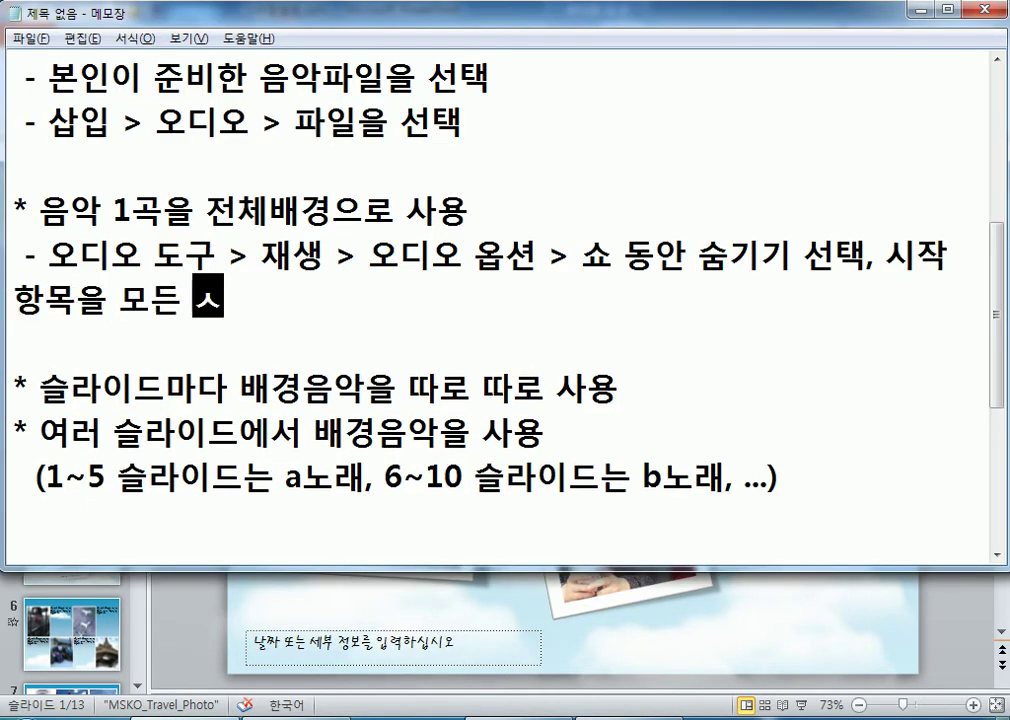
pyautogui.write('에서 실')
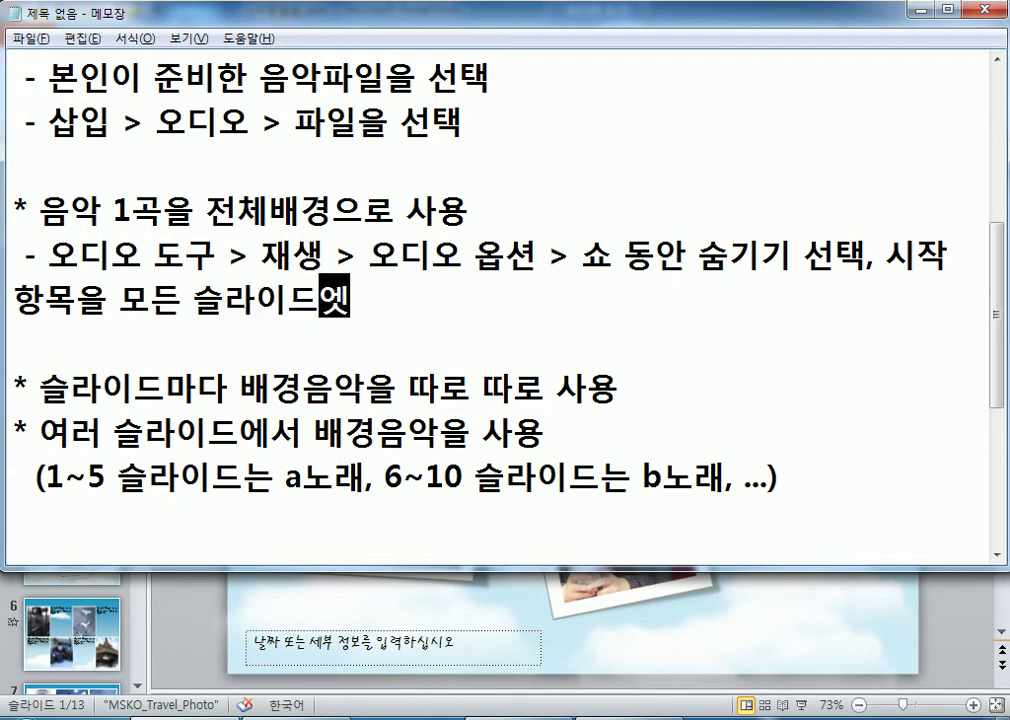
pyautogui.hotkey('alt', 'Tab')
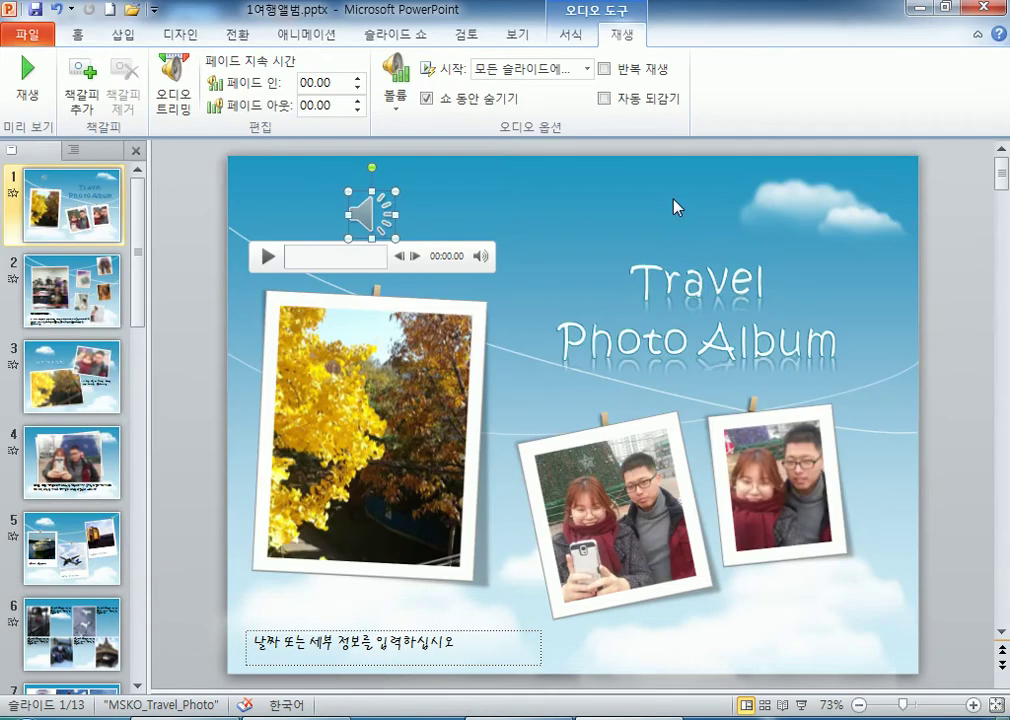
pyautogui.click(587, 69)
pyautogui.click(584, 128)
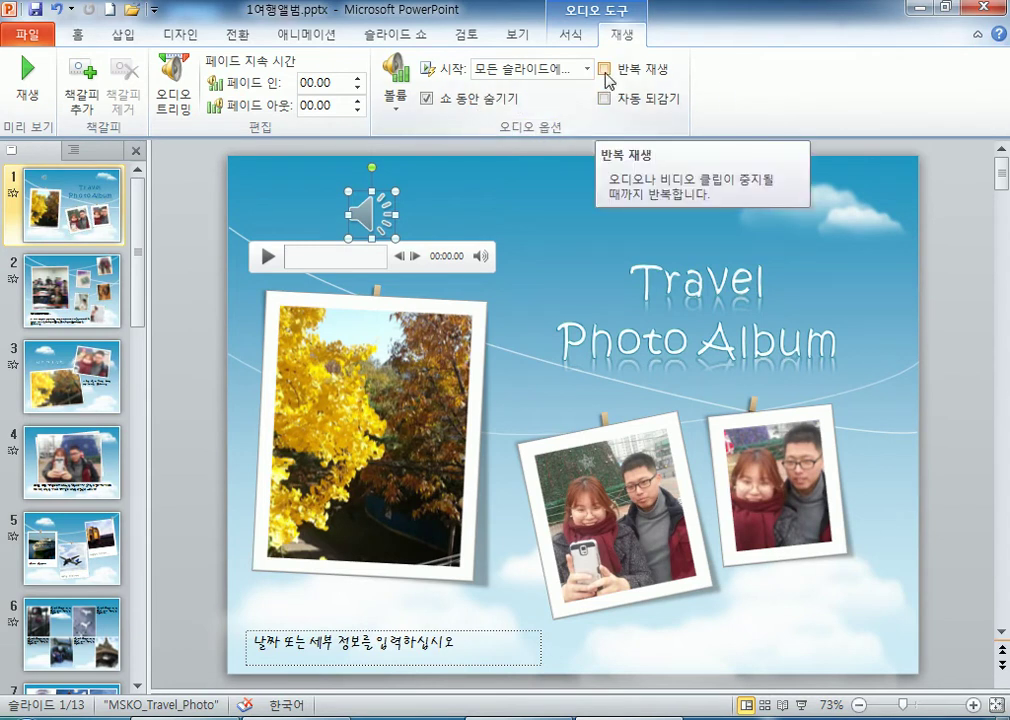
# Step: Add '반복 재생 선택' to the note and tick Loop until Stopped for the audio
pyautogui.hotkey('alt', 'Tab')
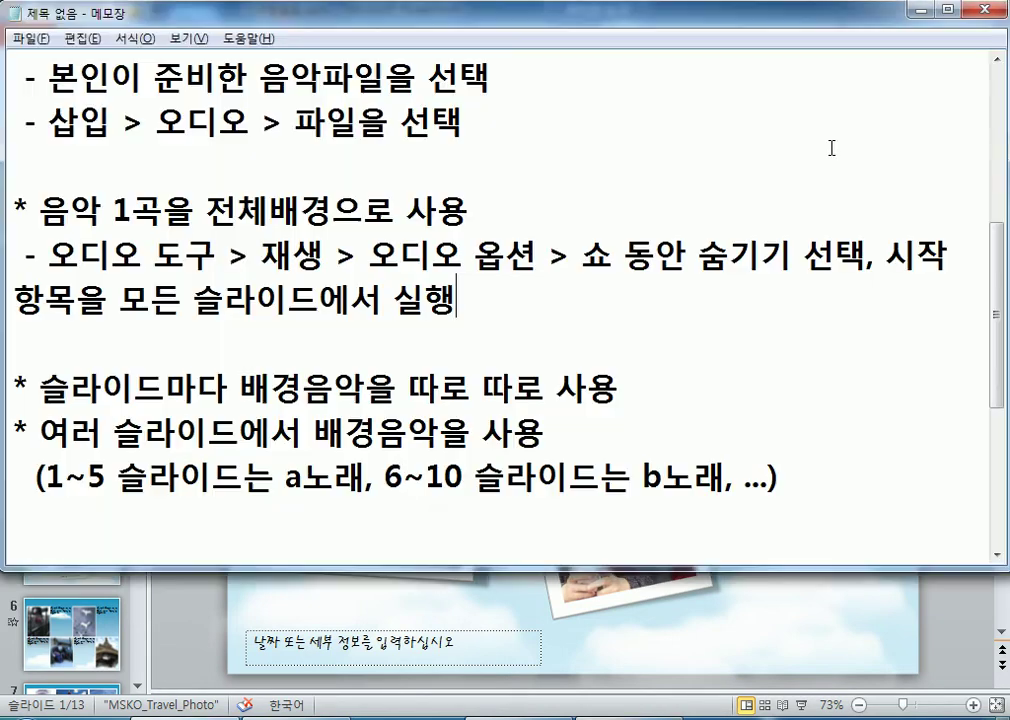
pyautogui.write(', 반복 재생 ㅅ')
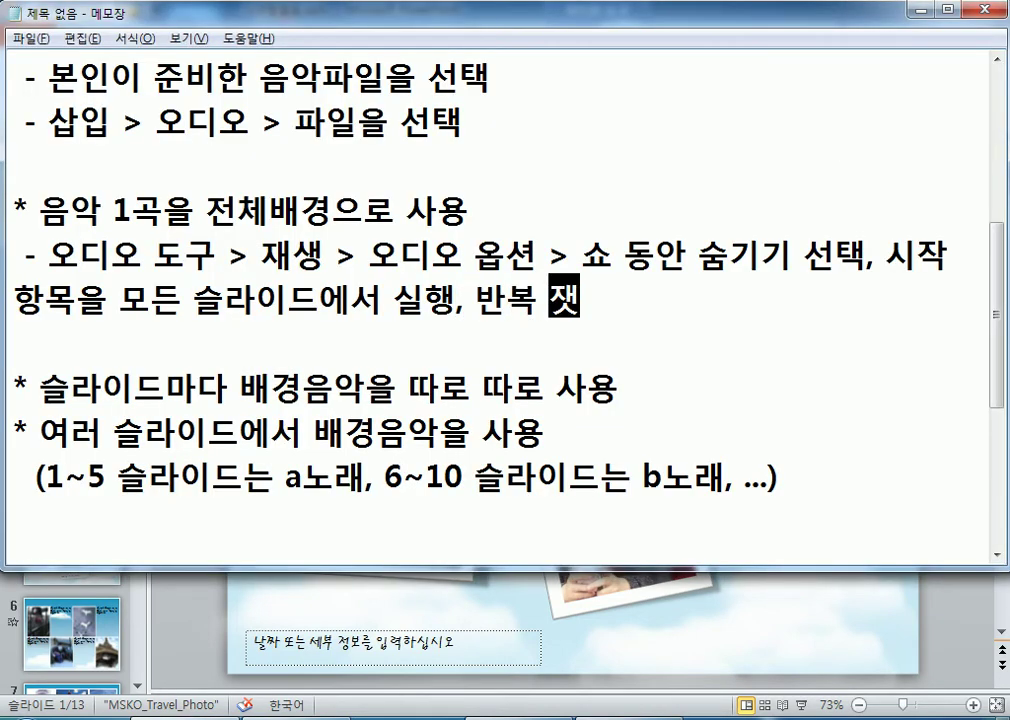
pyautogui.write('ㅓㄴㅌㅐ')
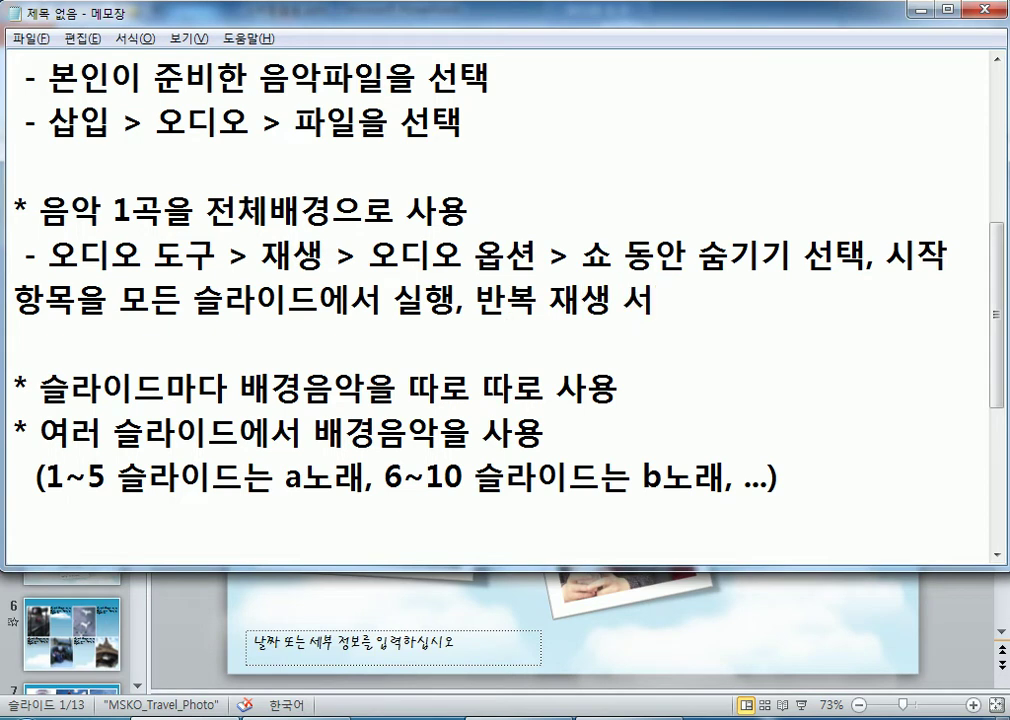
pyautogui.write('ㄱ')
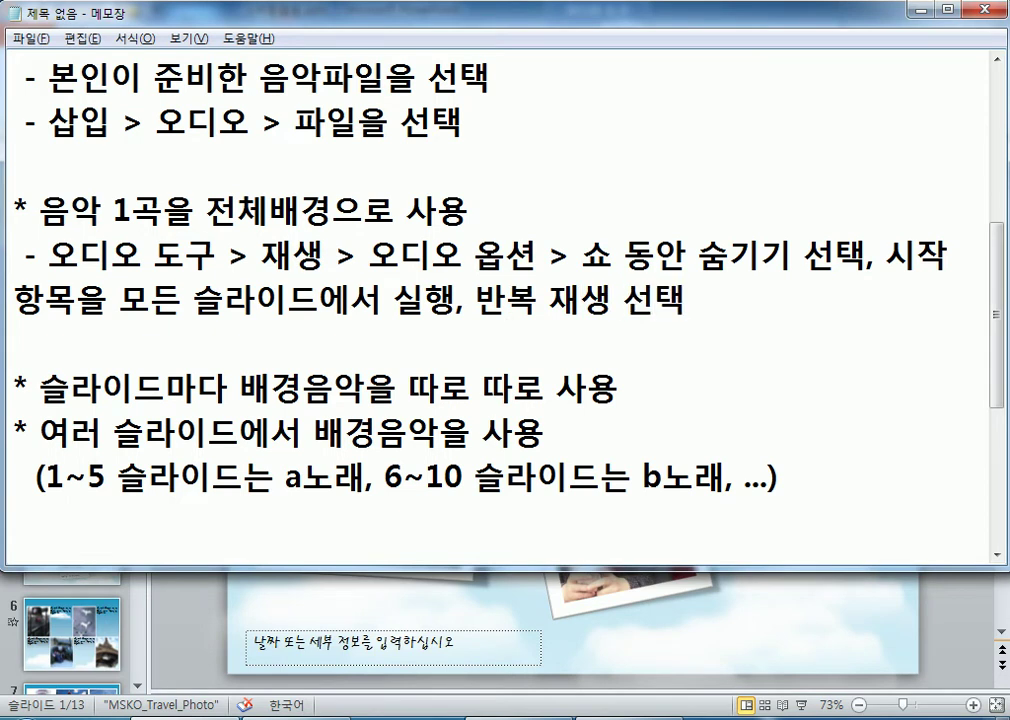
pyautogui.hotkey('alt', 'Tab')
pyautogui.click(604, 69)
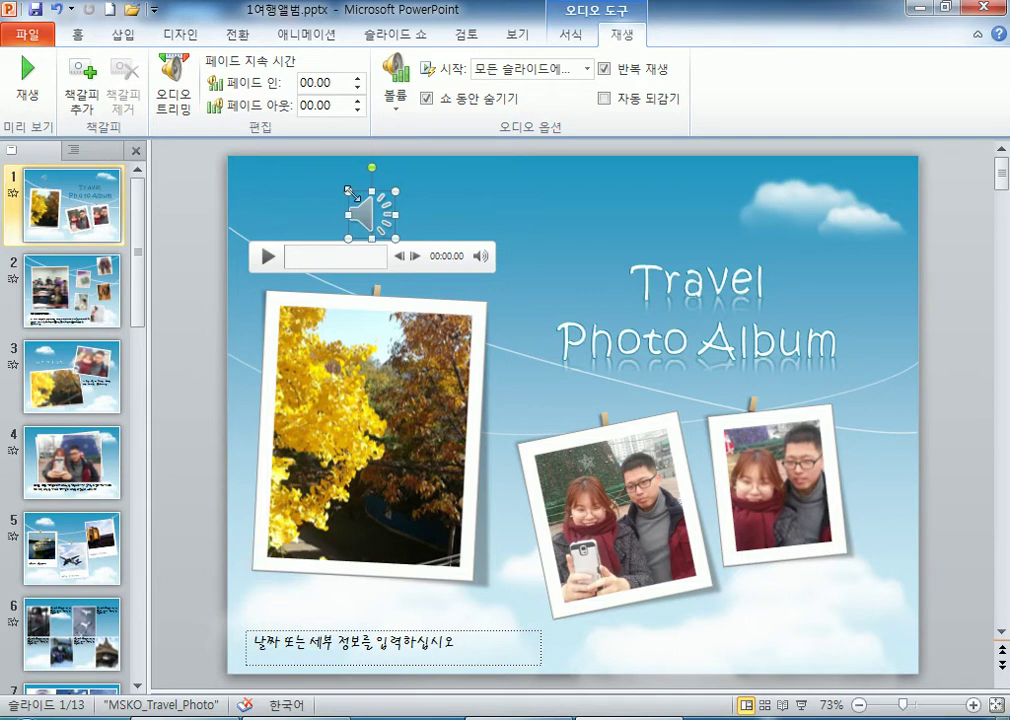
# Step: Run the slide show from the beginning, advance three slides, then end it
pyautogui.click(392, 34)
pyautogui.click(28, 75)
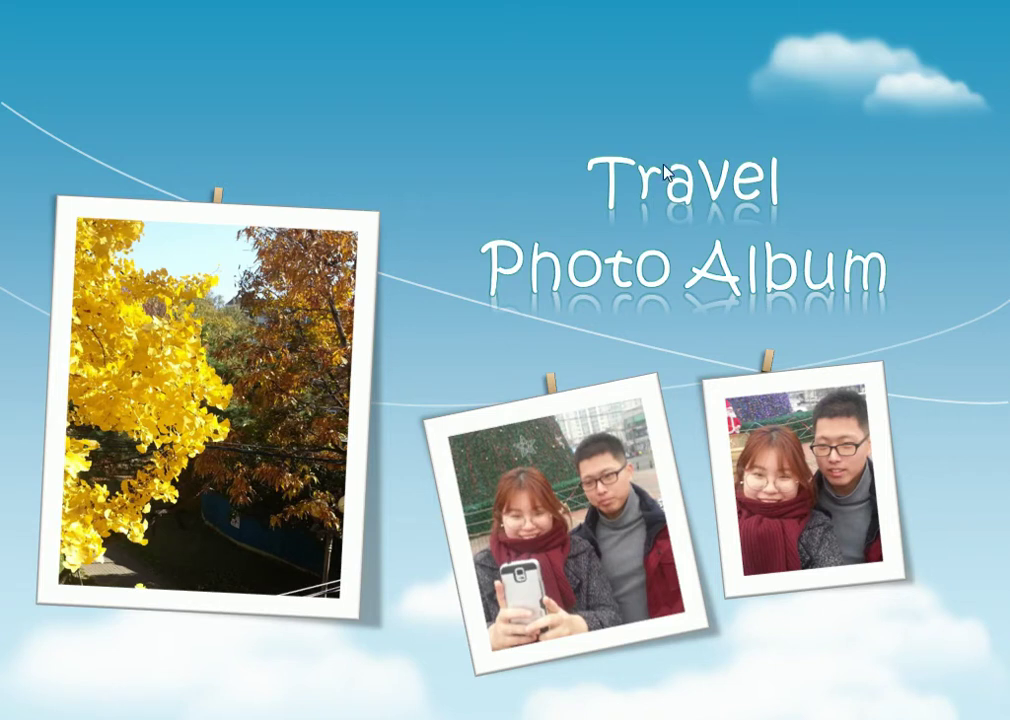
pyautogui.click(569, 188)
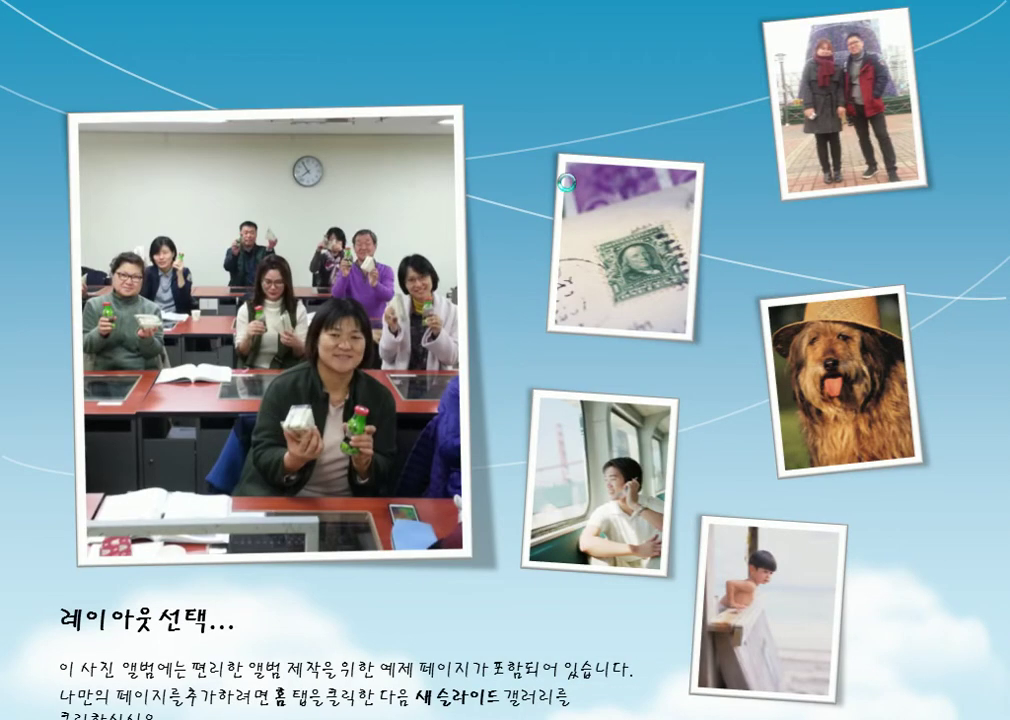
pyautogui.click(545, 200)
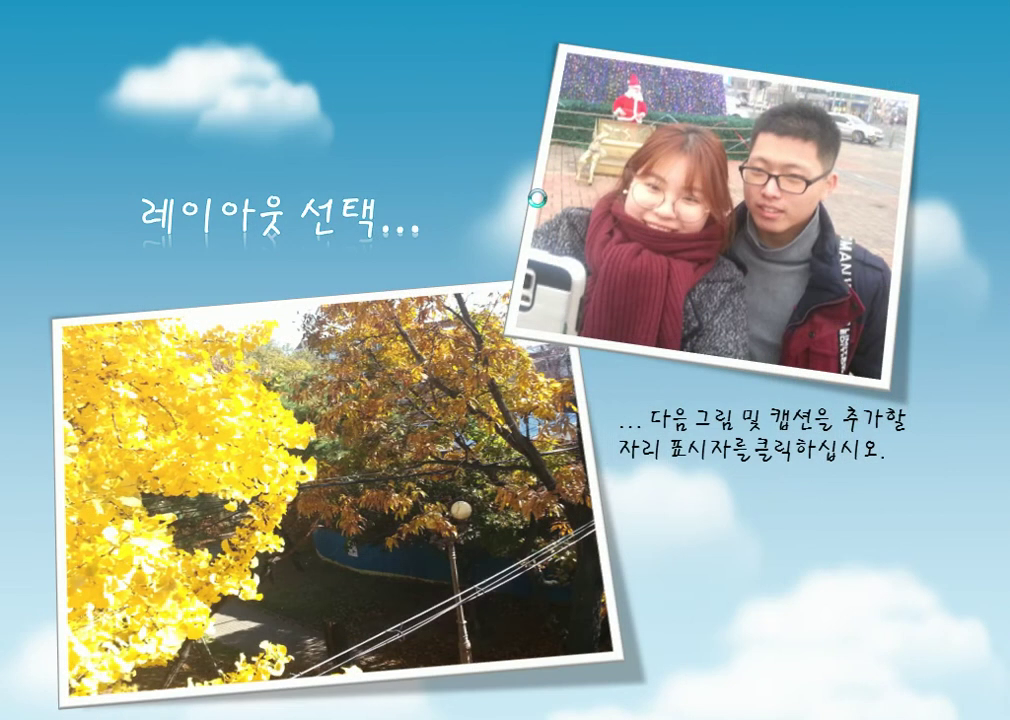
pyautogui.click(537, 197)
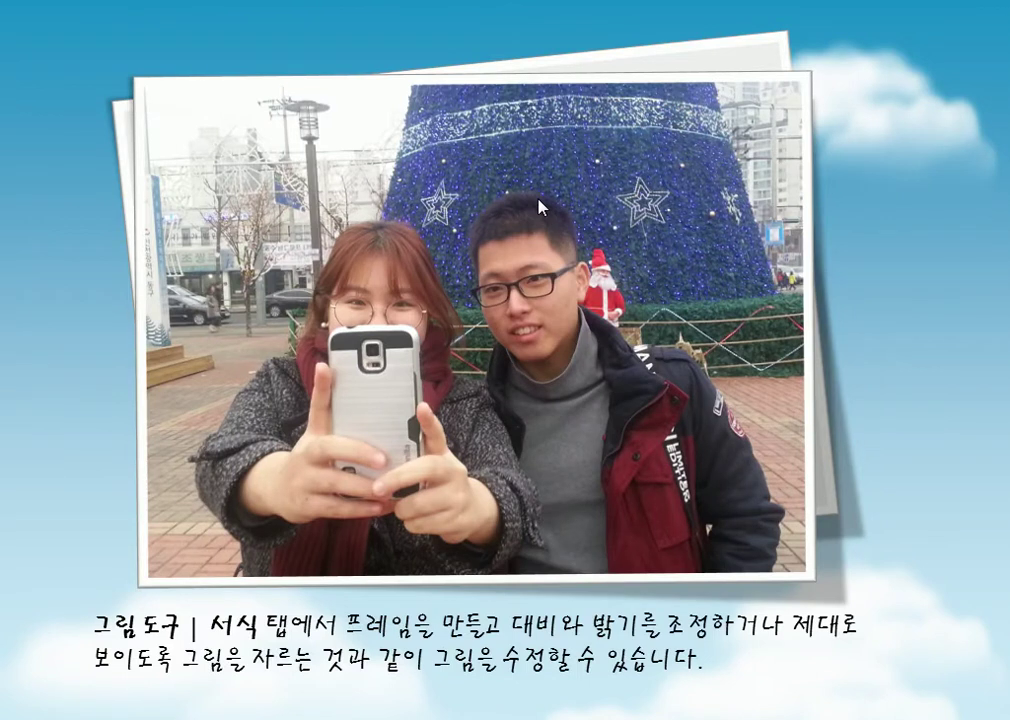
pyautogui.press('Escape')
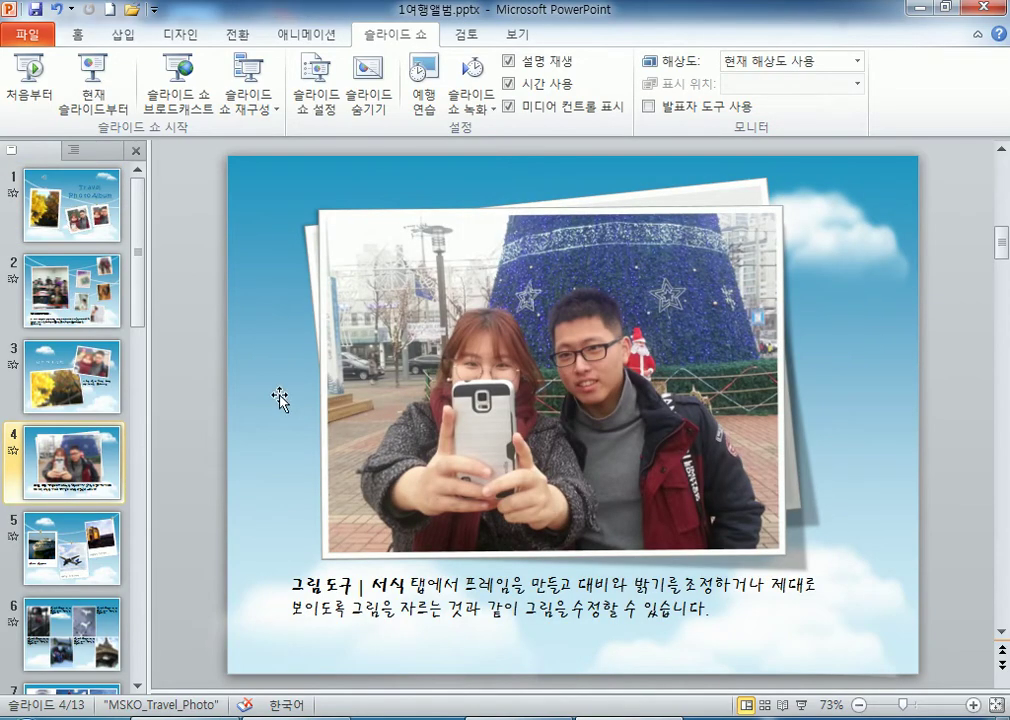
# Step: Select slide 1's audio clip and add blank lines under the per-slide music heading
pyautogui.press('Home')
pyautogui.click(372, 213)
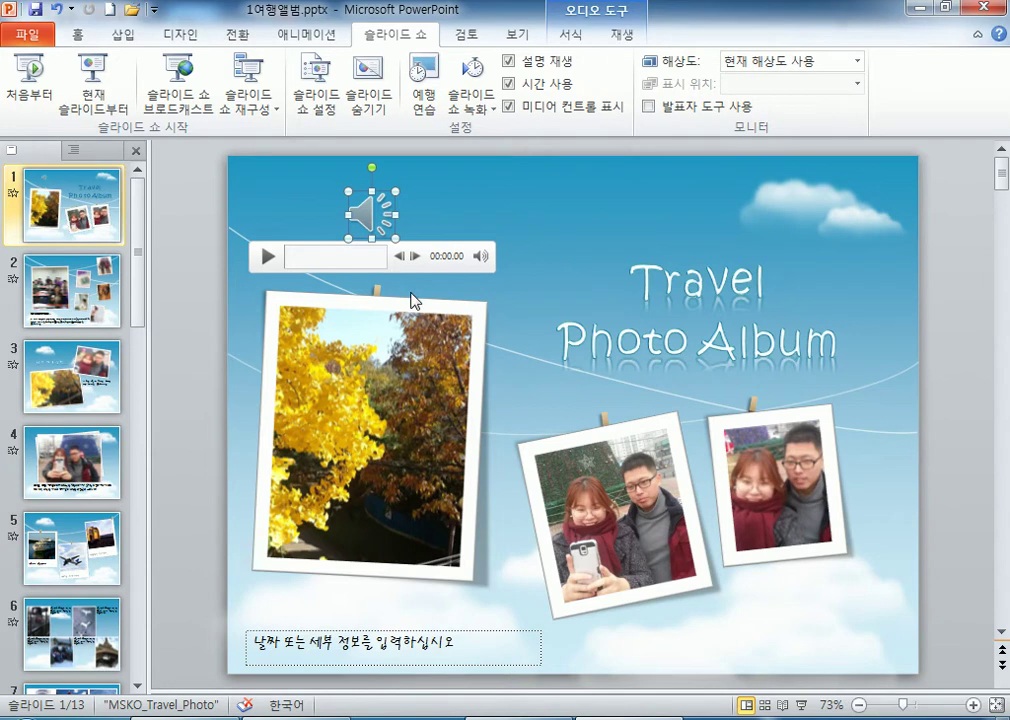
pyautogui.hotkey('alt', 'Tab')
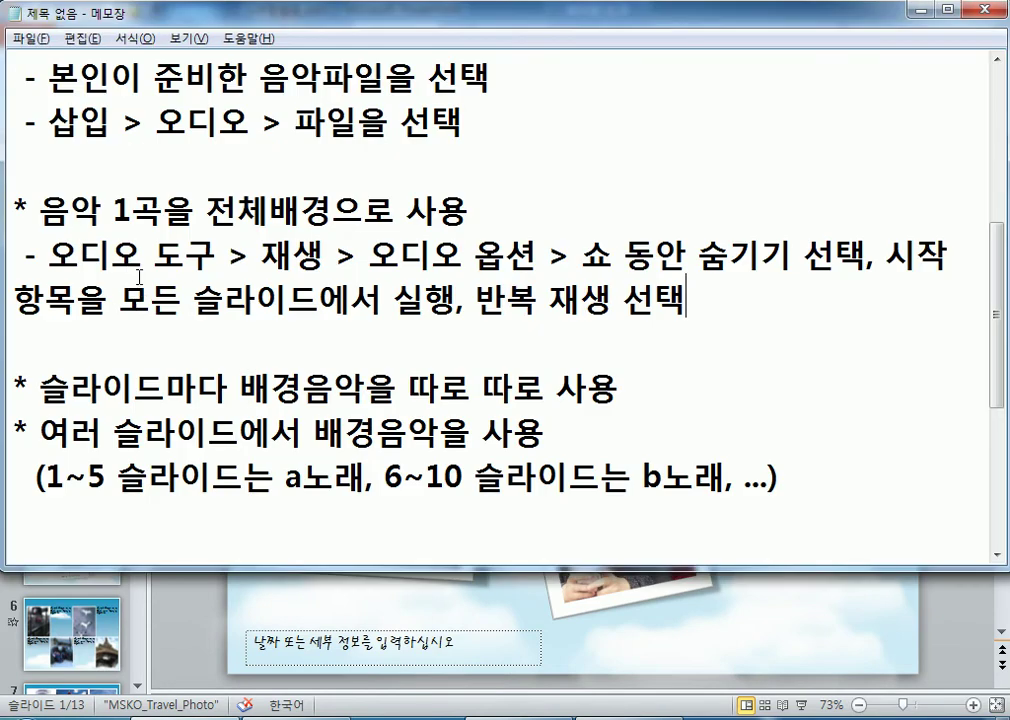
pyautogui.click(657, 385)
pyautogui.press('Return')
pyautogui.press('Return')
pyautogui.scroll(-1, 630, 385)
pyautogui.click(82, 302)
pyautogui.hotkey('alt', 'Tab')
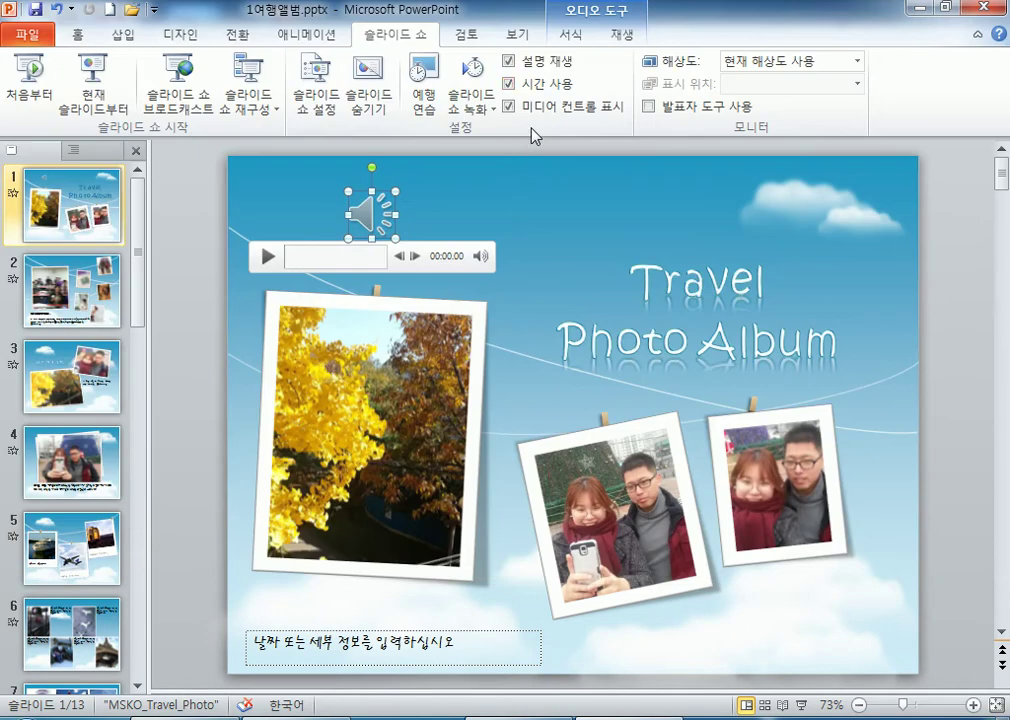
pyautogui.click(620, 38)
pyautogui.hotkey('alt', 'Tab')
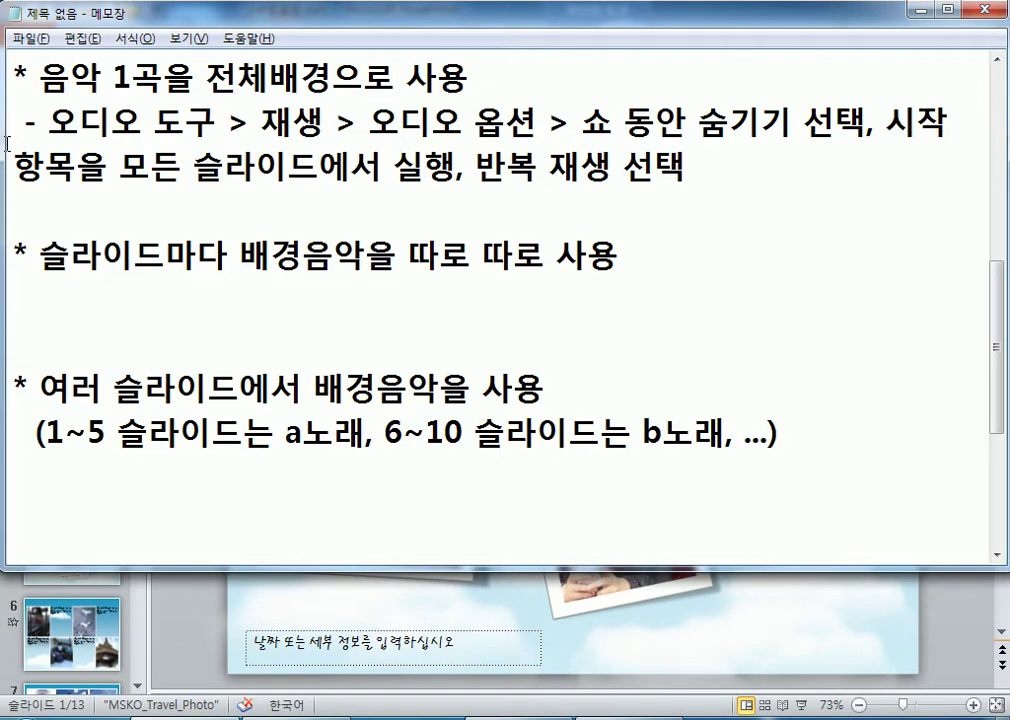
# Step: Copy the audio steps under the per-slide heading, set Start to Automatically, and write '자동실행'
pyautogui.moveTo(14, 121); pyautogui.dragTo(18, 205)
pyautogui.hotkey('ctrl', 'c')
pyautogui.click(19, 290)
pyautogui.hotkey('ctrl', 'v')
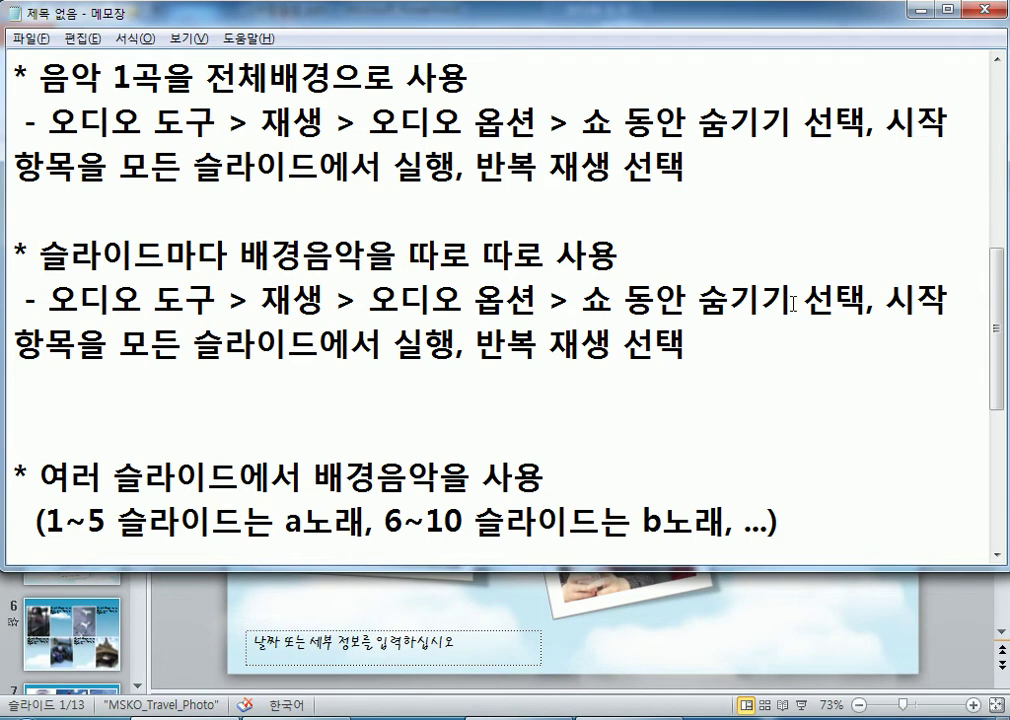
pyautogui.moveTo(889, 298); pyautogui.dragTo(459, 347)
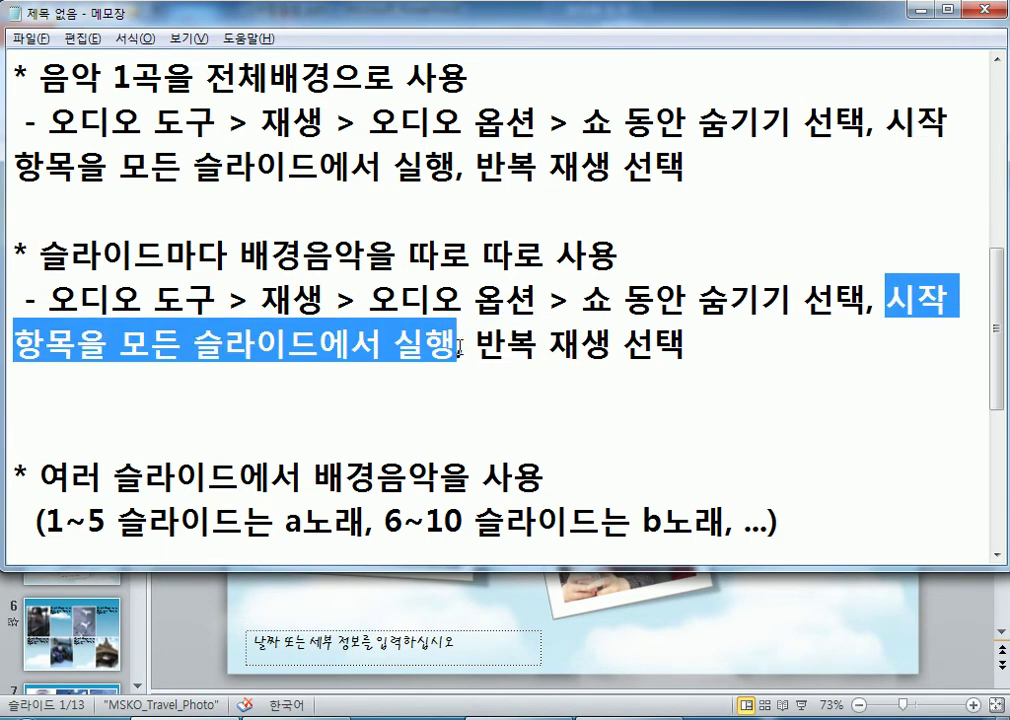
pyautogui.hotkey('alt', 'Tab')
pyautogui.click(587, 68)
pyautogui.click(523, 90)
pyautogui.hotkey('alt', 'Tab')
pyautogui.write('자동ㅅ')
pyautogui.write('실행')
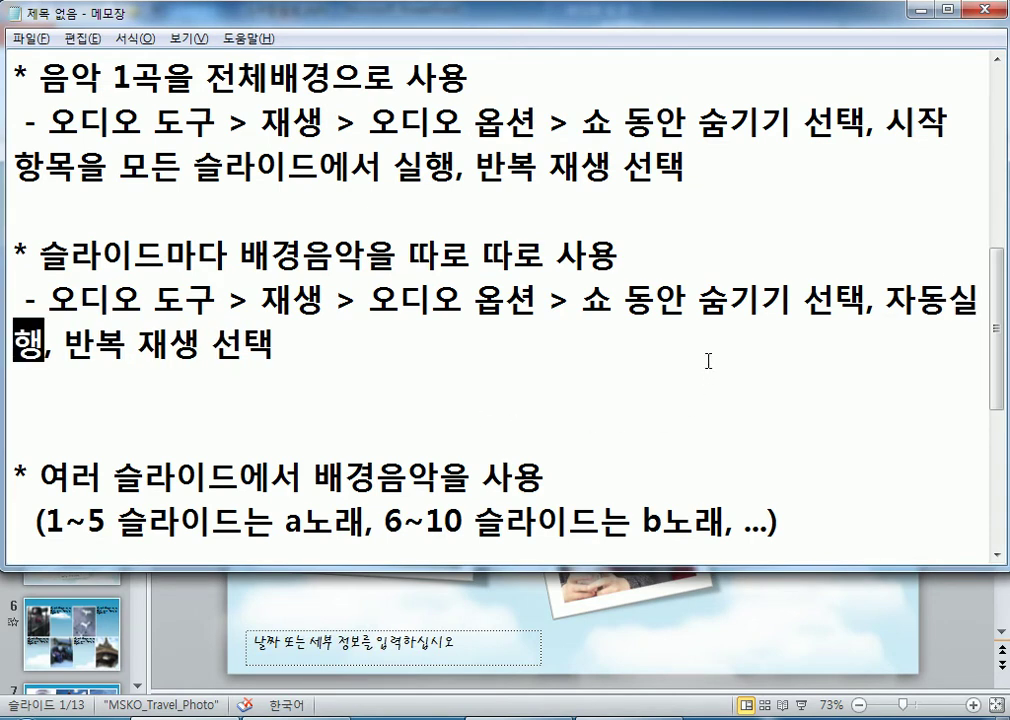
# Step: Add the line '- 매 슬라이드마다 음악을 삽입을 해서 사용' below the steps
pyautogui.hotkey('alt', 'Tab')
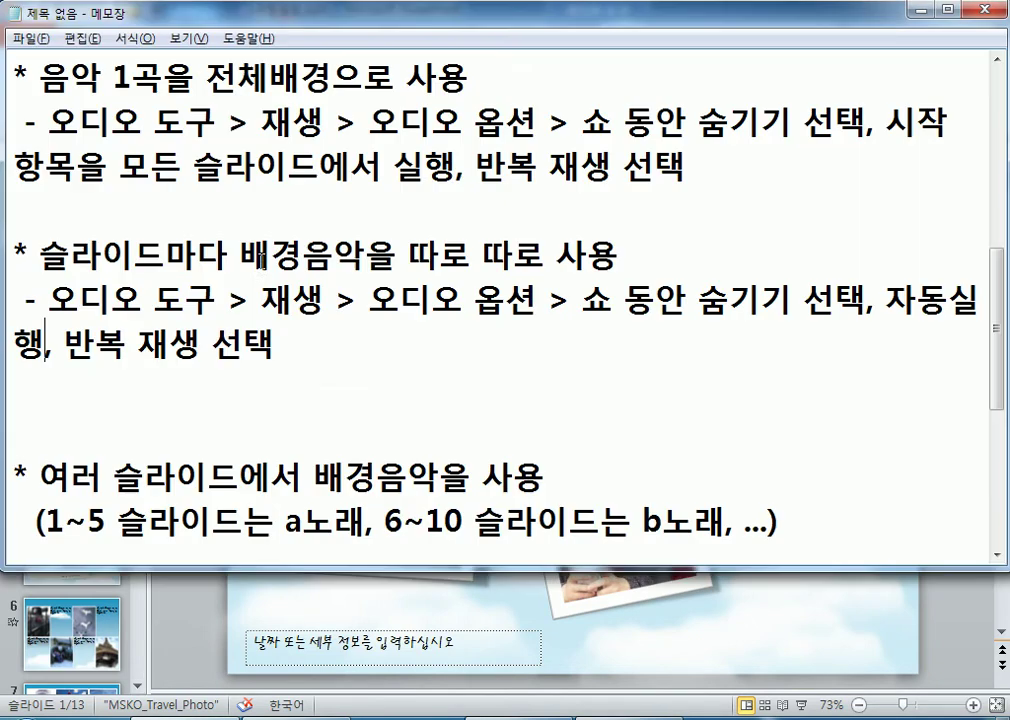
pyautogui.hotkey('alt', 'Tab')
pyautogui.click(322, 377)
pyautogui.write('- 매')
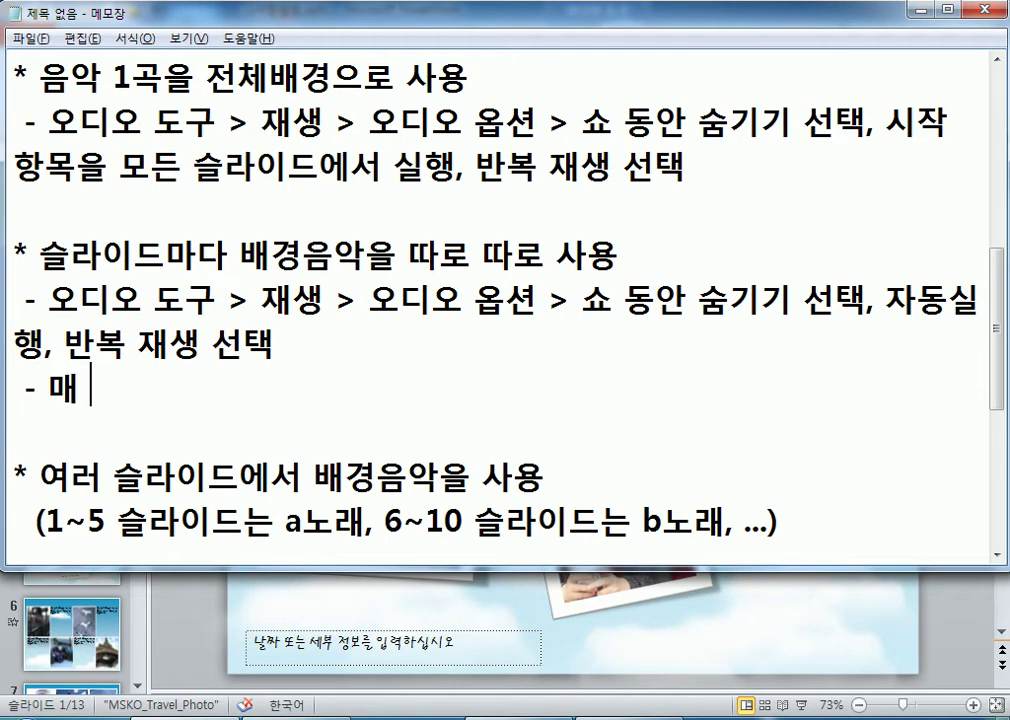
pyautogui.write(' 슬라이드마다 오')
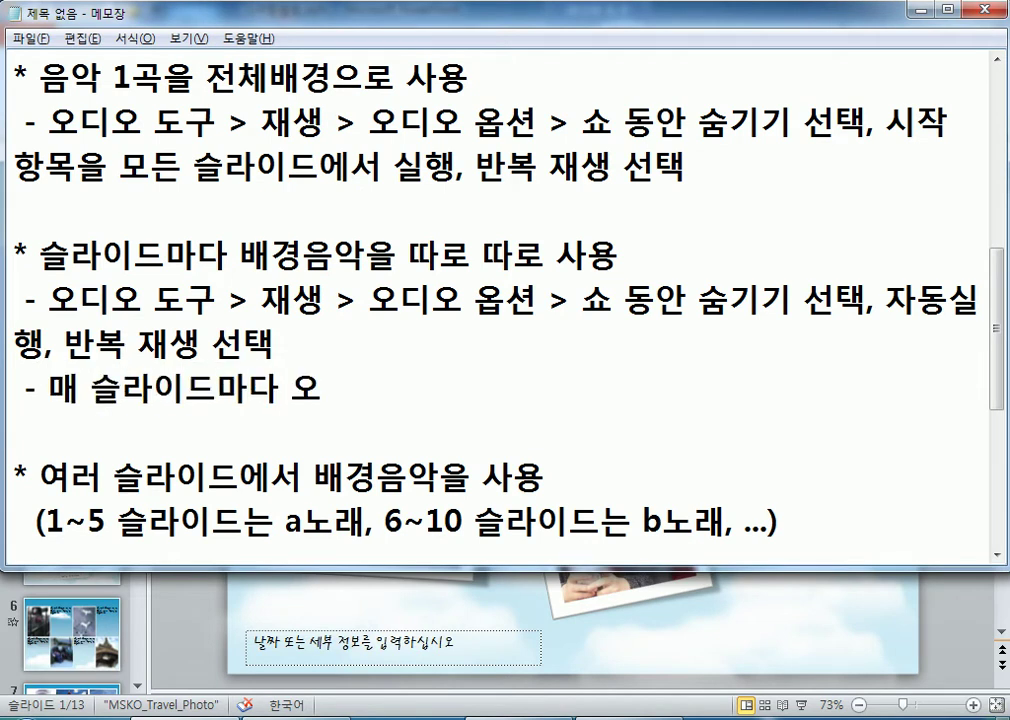
pyautogui.press('BackSpace')
pyautogui.write('음악ㅇ을 삽입을')
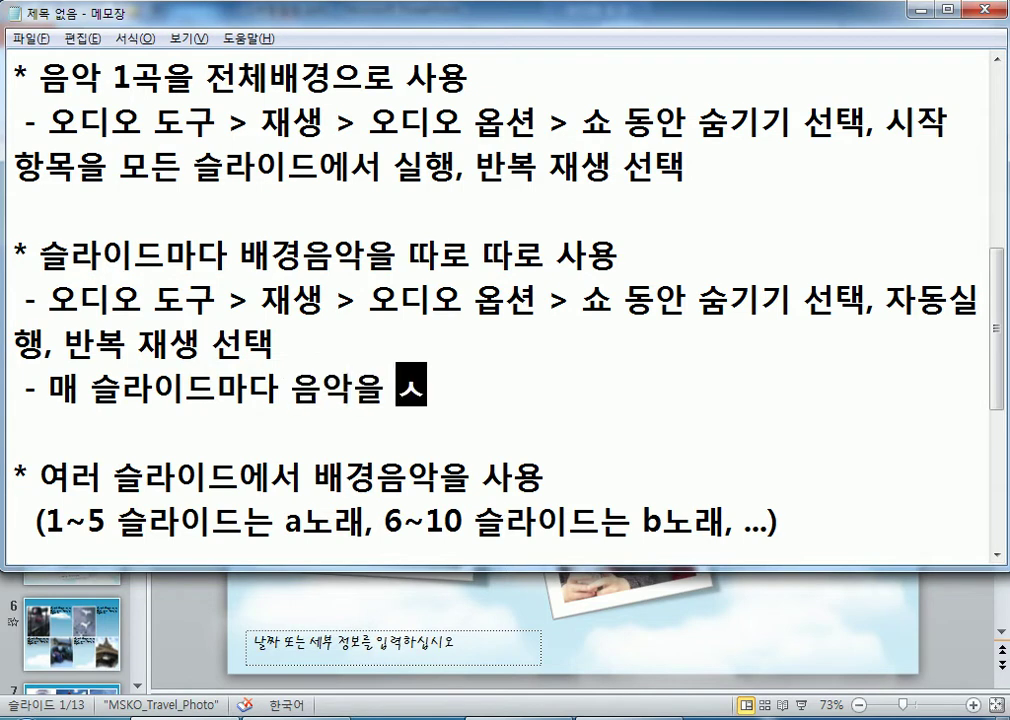
pyautogui.write(' 해서 사용')
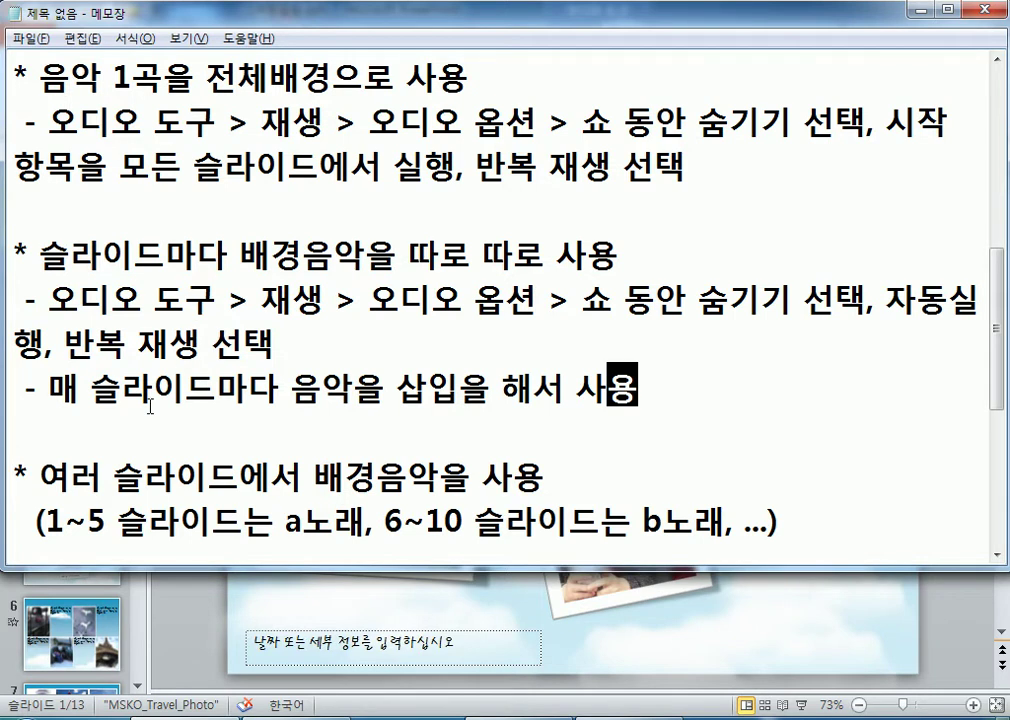
pyautogui.scroll(-2, 146, 410)
pyautogui.scroll(1, 147, 410)
pyautogui.click(145, 462)
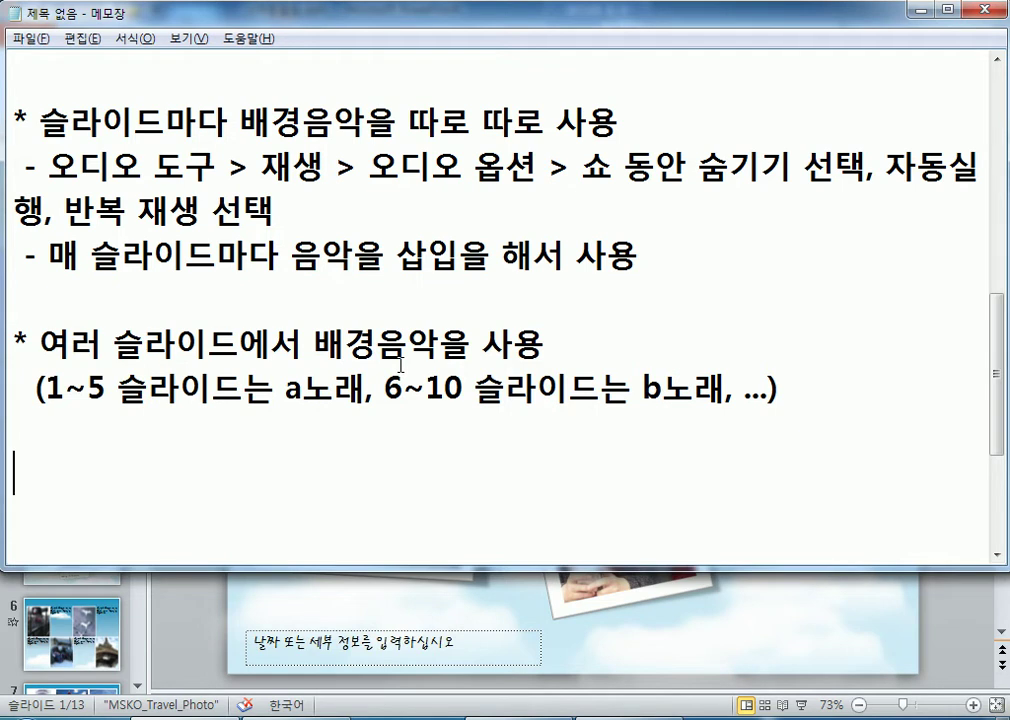
# Step: Copy the Audio Tools > Playback > Hide During Show steps onto a dash line under the slide-range example
pyautogui.click(87, 411)
pyautogui.write('-')
pyautogui.moveTo(27, 172); pyautogui.dragTo(891, 176)
pyautogui.hotkey('ctrl', 'c')
pyautogui.click(133, 422)
pyautogui.hotkey('ctrl', 'v')
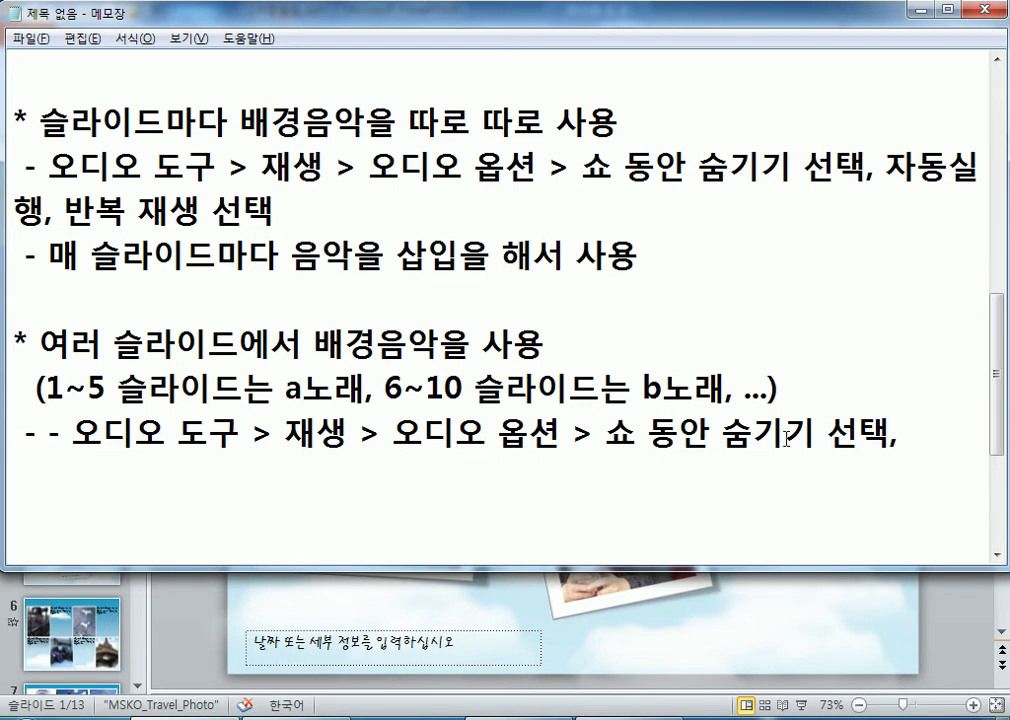
pyautogui.hotkey('alt', 'Tab')
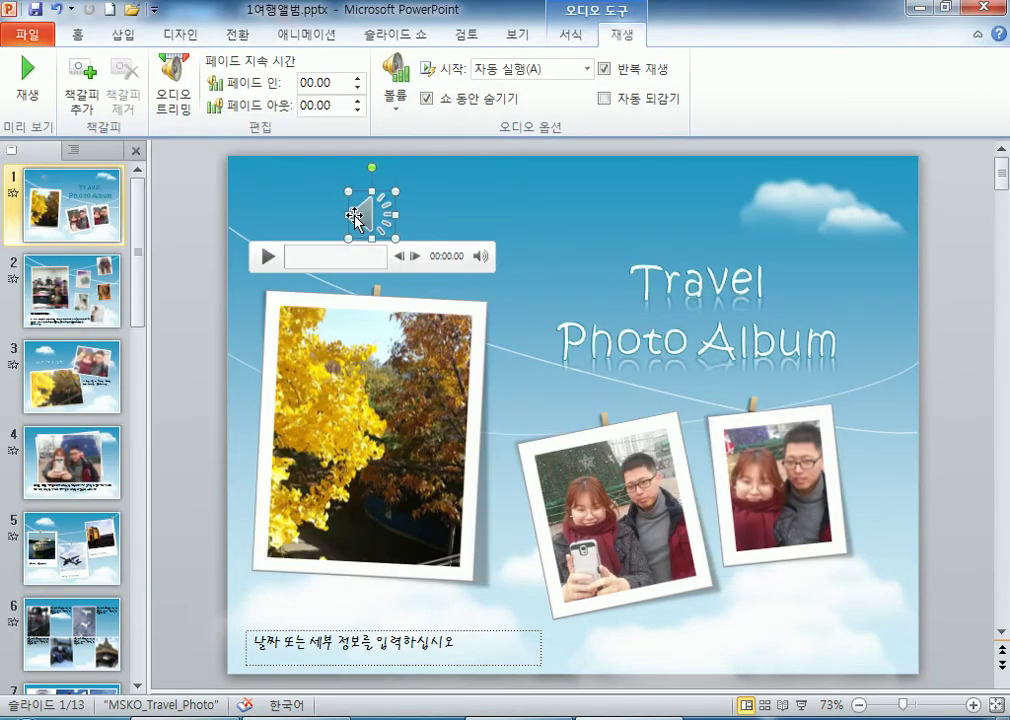
pyautogui.hotkey('alt', 'Tab')
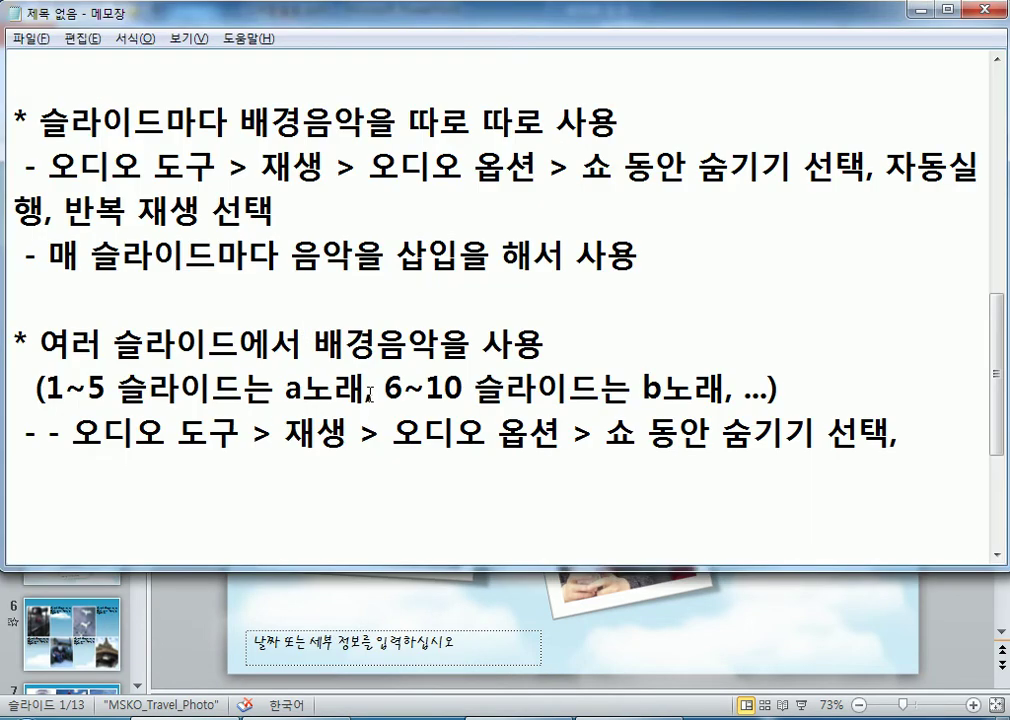
pyautogui.click(54, 432)
pyautogui.press('BackSpace')
pyautogui.click(922, 436)
# Step: Turn on looping for the audio, append '반복 재생 선택' to that line, and start a new dash item
pyautogui.hotkey('alt', 'Tab')
pyautogui.click(604, 69)
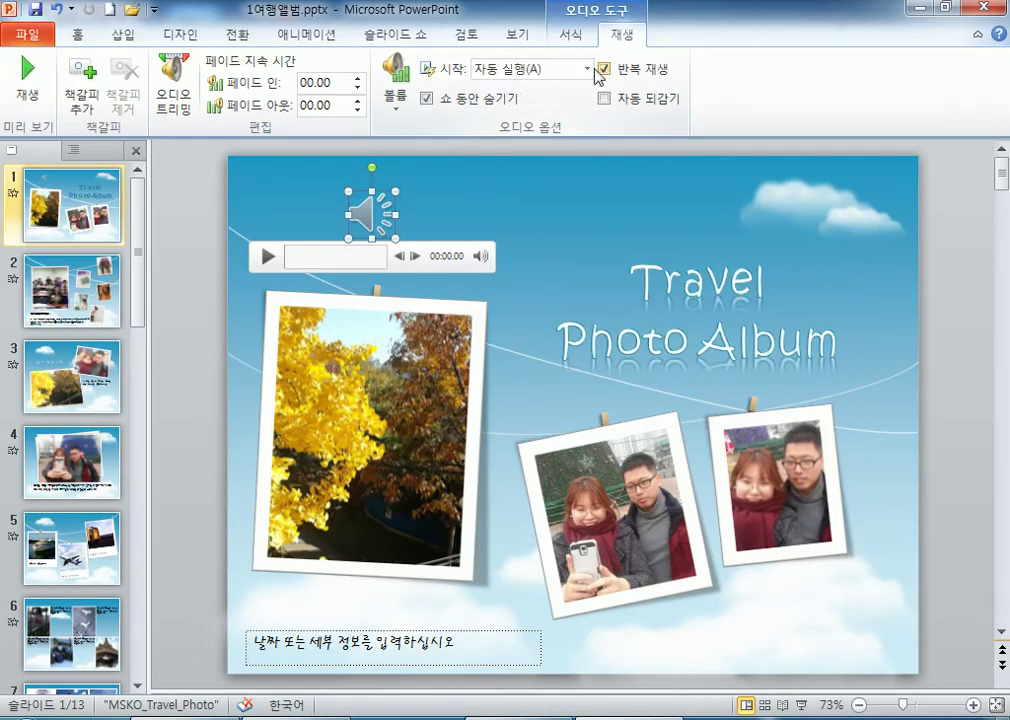
pyautogui.hotkey('alt', 'Tab')
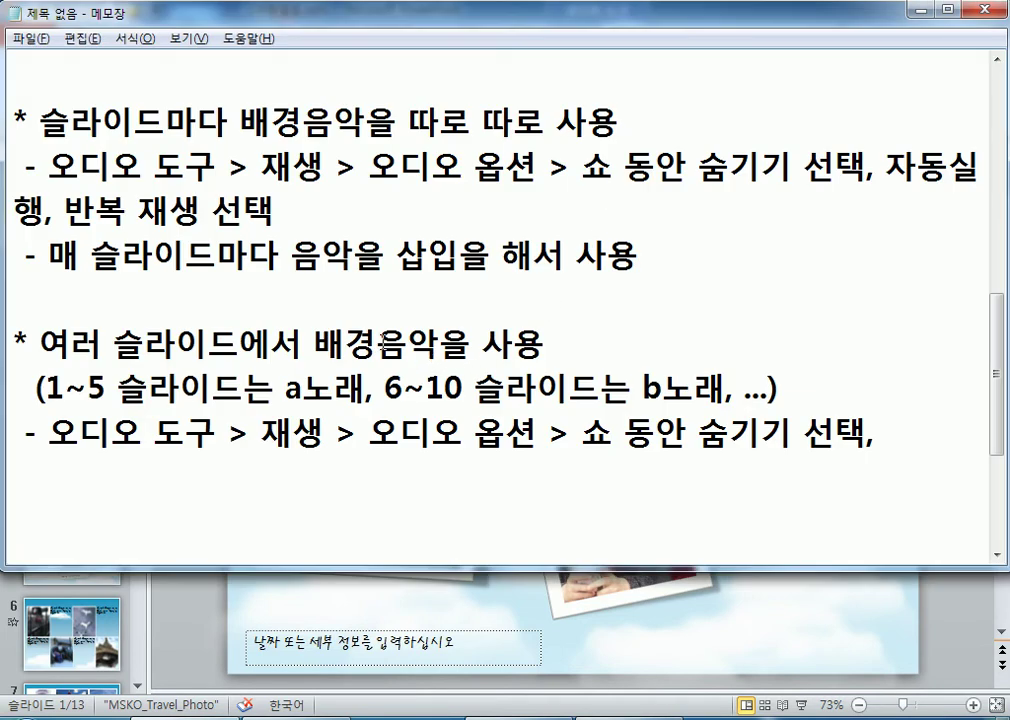
pyautogui.moveTo(65, 211); pyautogui.dragTo(276, 211)
pyautogui.hotkey('ctrl', 'c')
pyautogui.click(893, 458)
pyautogui.hotkey('ctrl', 'v')
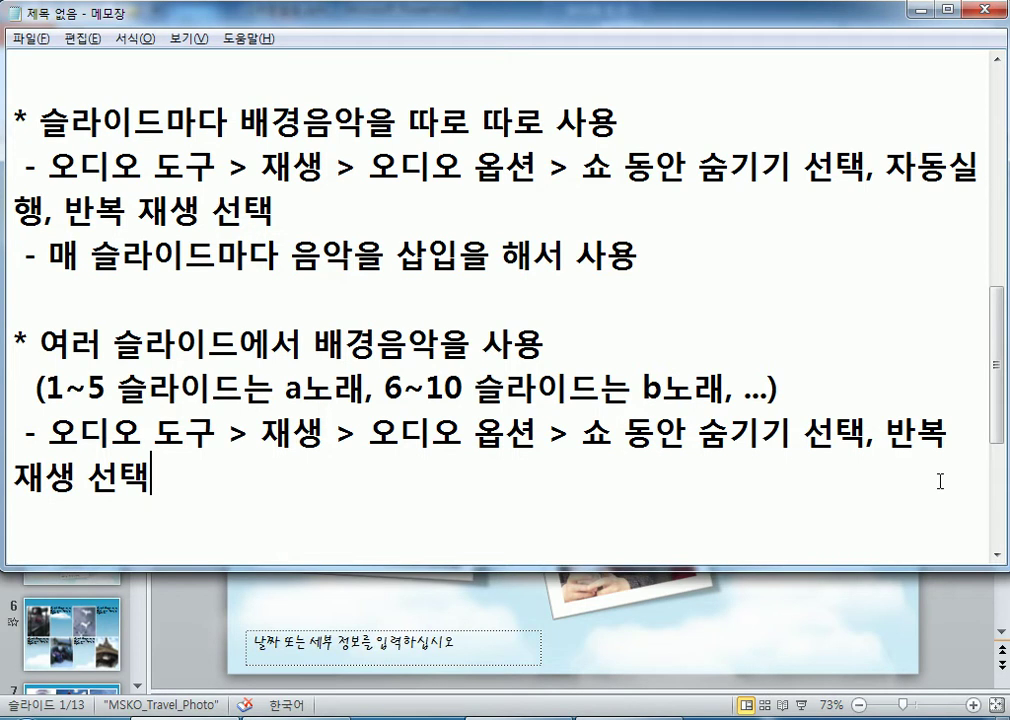
pyautogui.press('Return')
pyautogui.write('-')
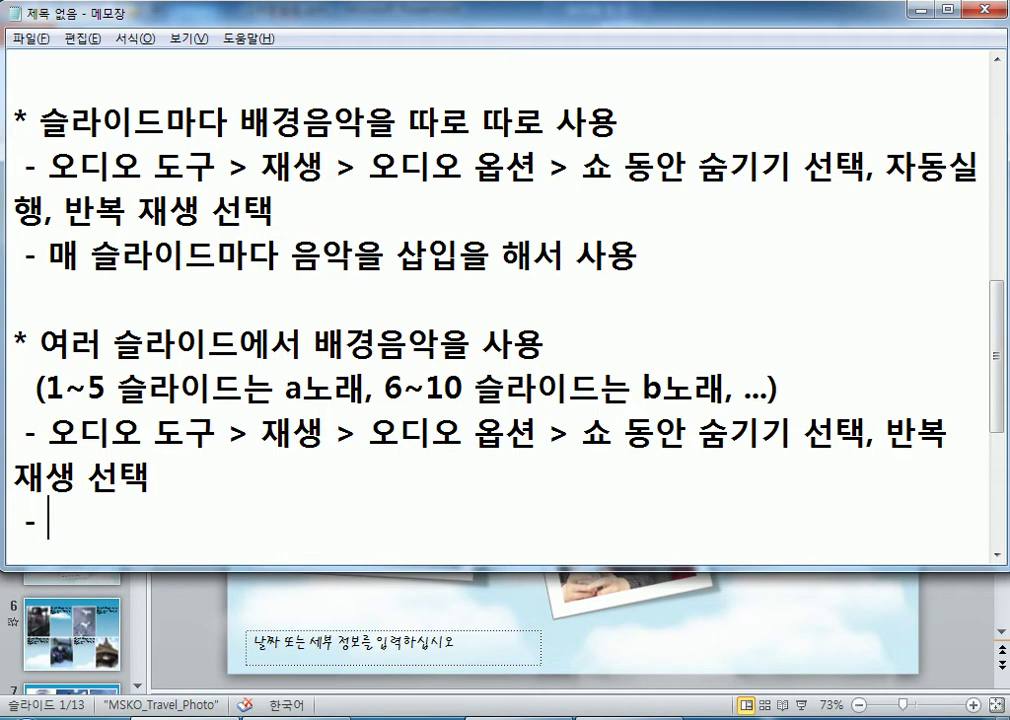
pyautogui.scroll(-2, 870, 383)
pyautogui.scroll(1, 694, 442)
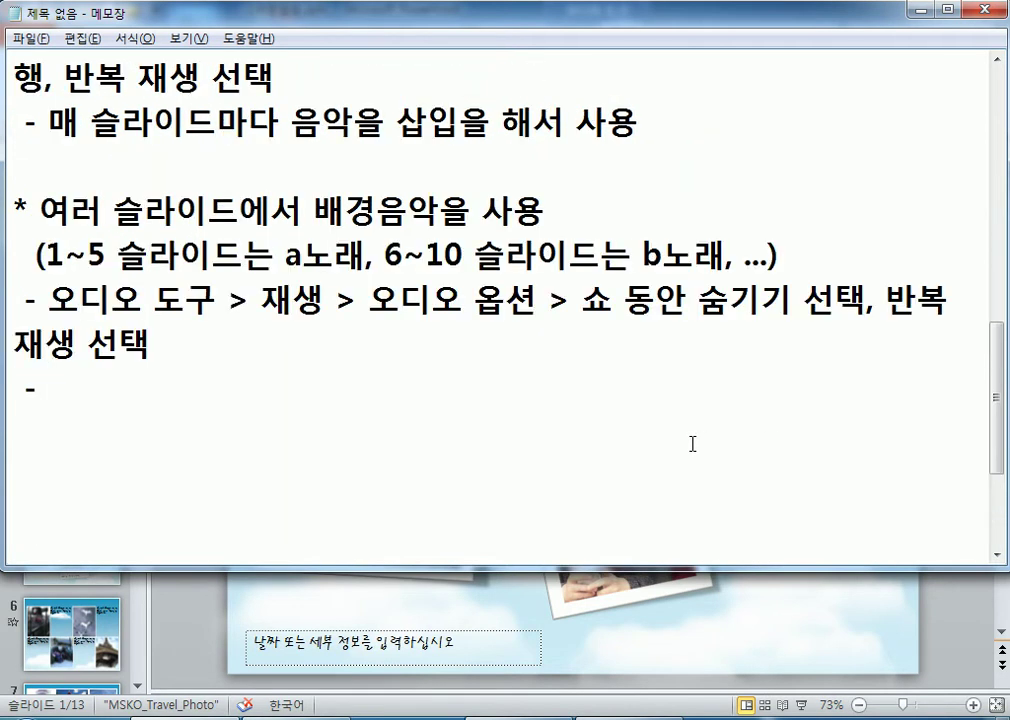
pyautogui.hotkey('alt', 'Tab')
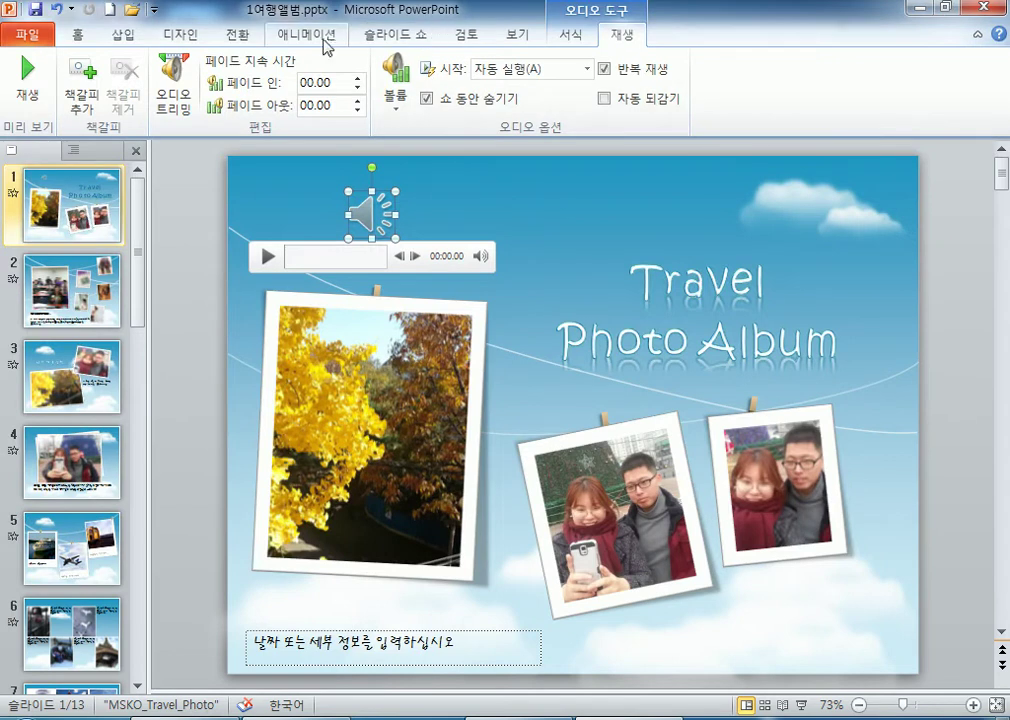
# Step: Show the Animation Pane, note '애니메이션 > 애니메이션 창 >', and open the LADY.mp3 effect's options list
pyautogui.click(320, 38)
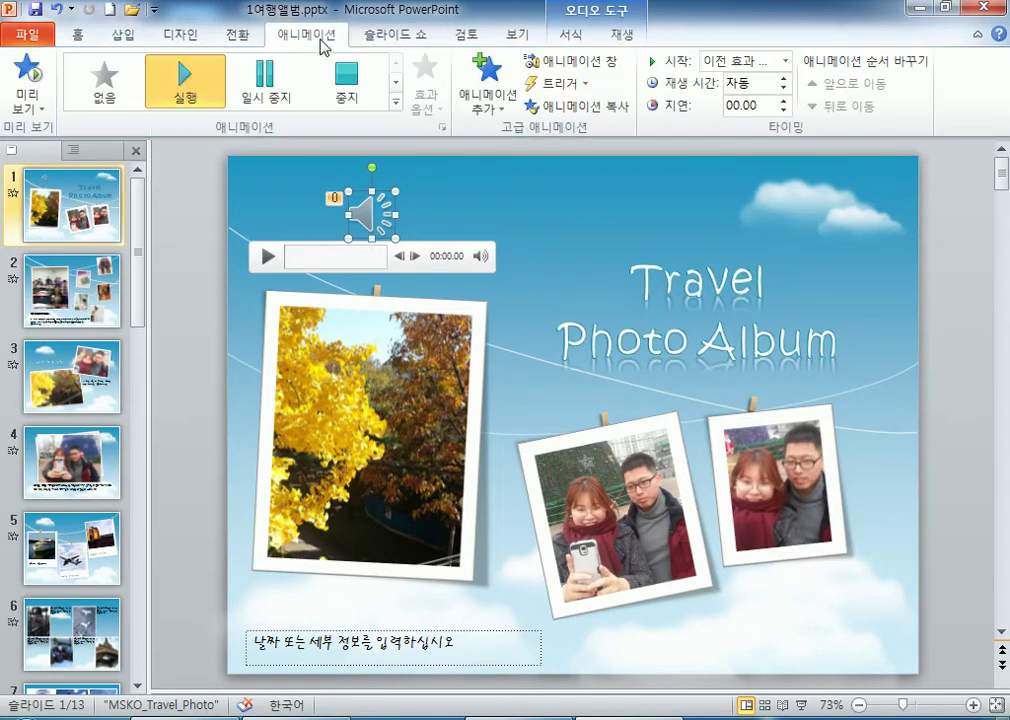
pyautogui.click(571, 68)
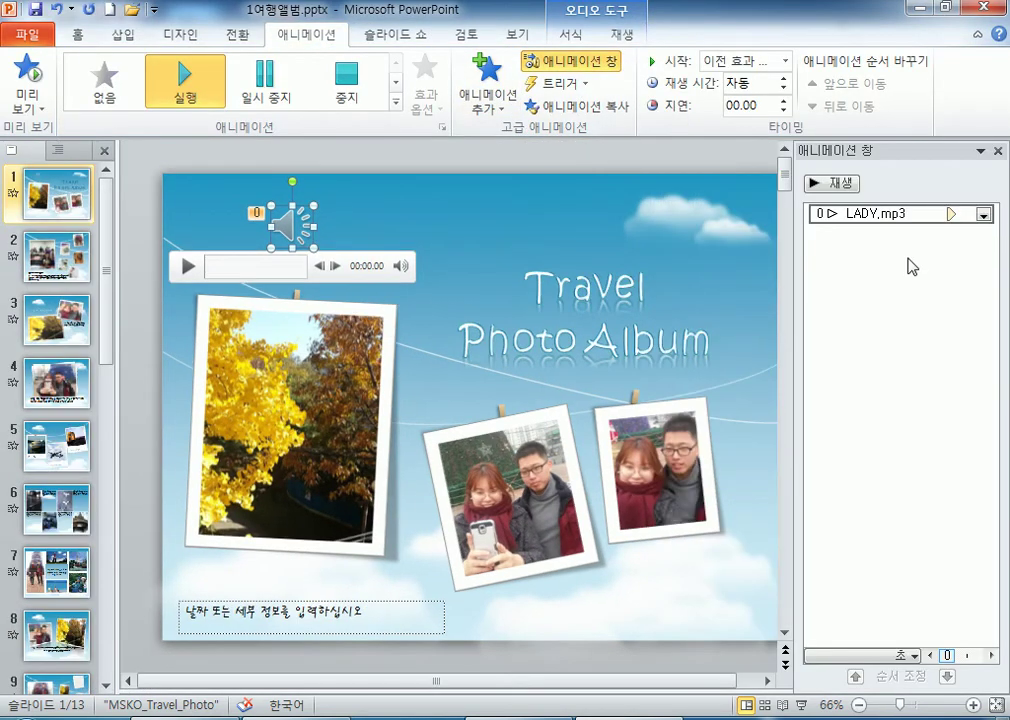
pyautogui.hotkey('alt', 'Tab')
pyautogui.write('애')
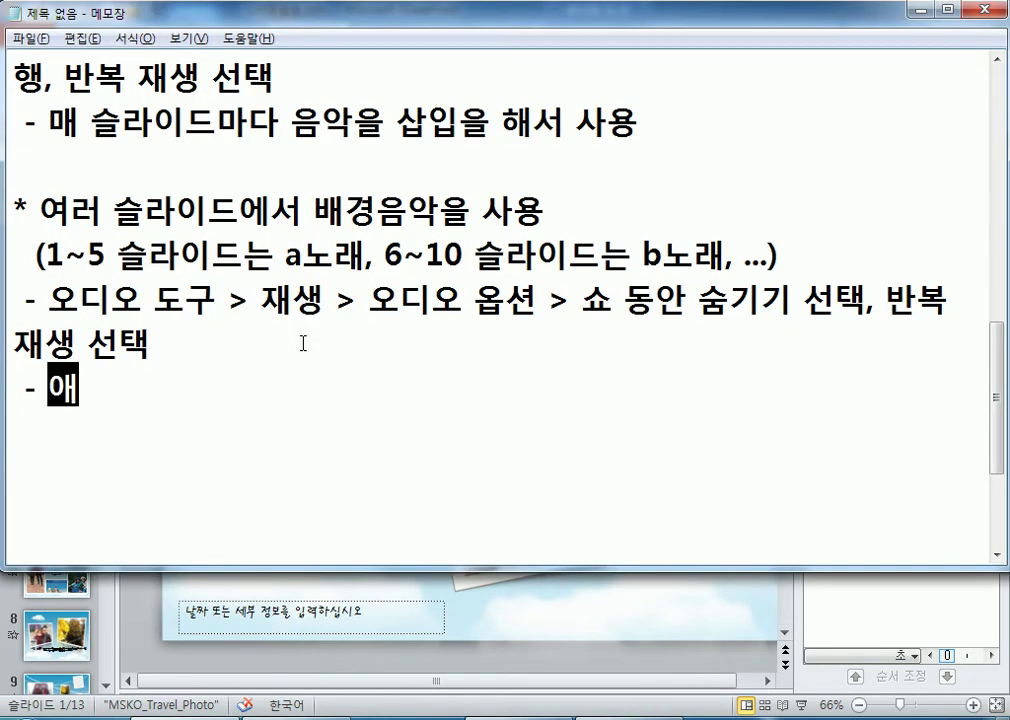
pyautogui.write('니메이션 > 애')
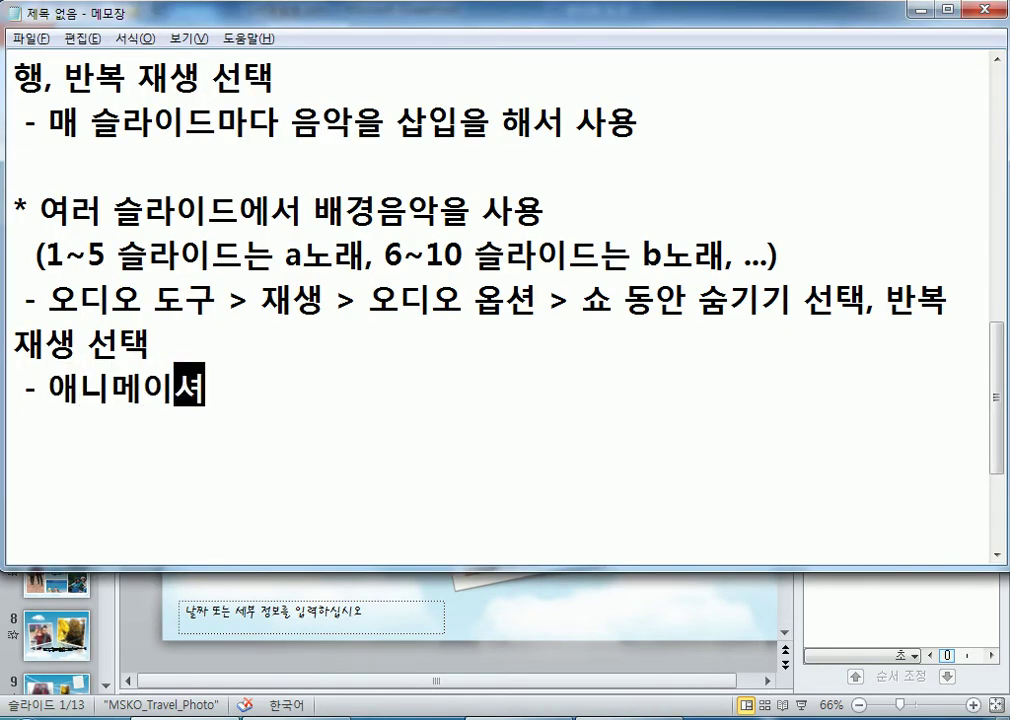
pyautogui.write('니메이션 > 애니')
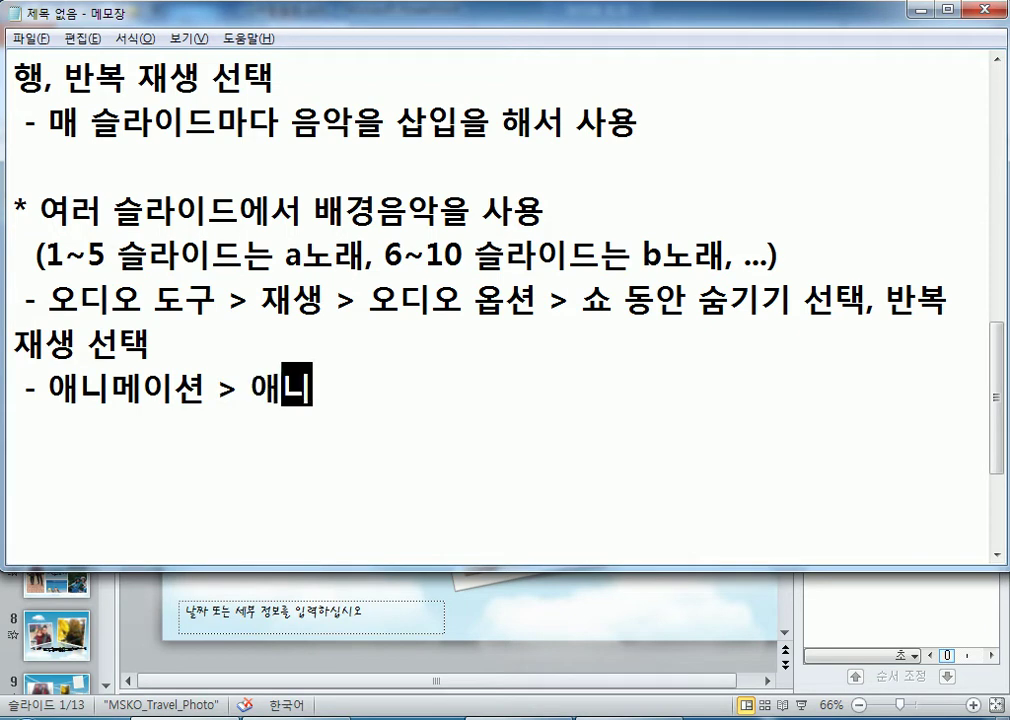
pyautogui.write('메이션 창')
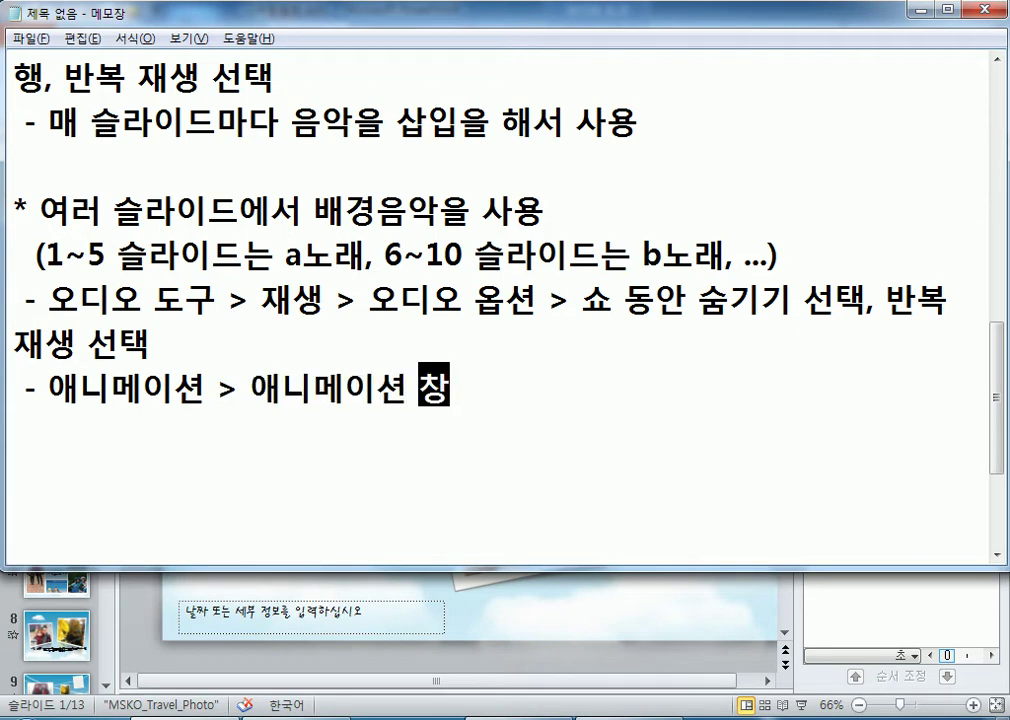
pyautogui.write(' >')
pyautogui.hotkey('alt', 'Tab')
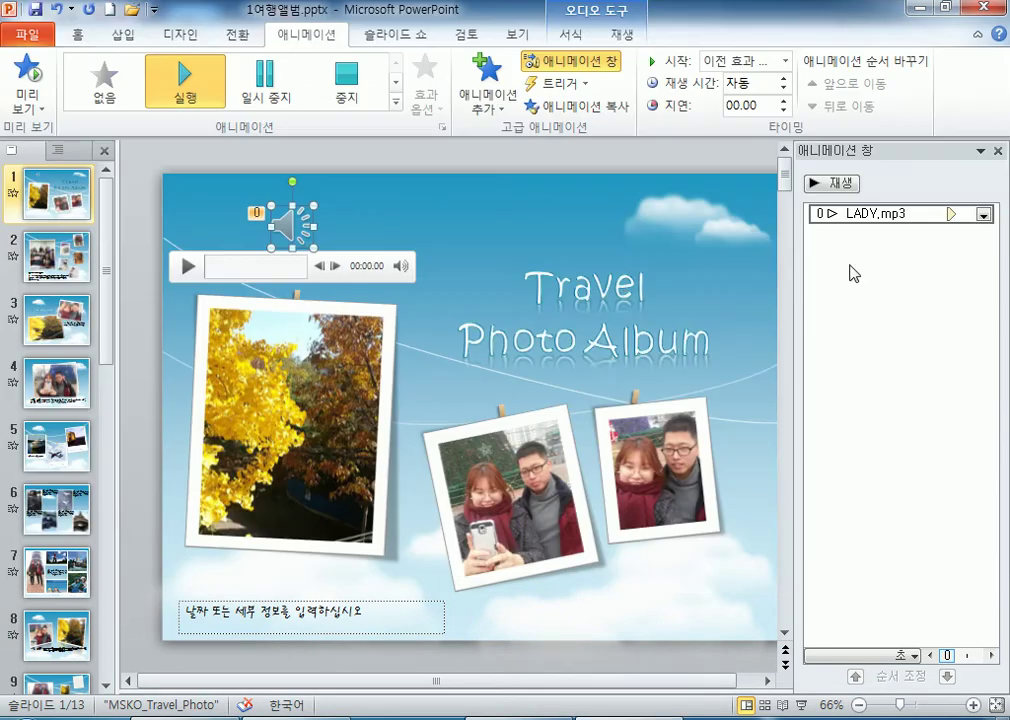
pyautogui.click(984, 216)
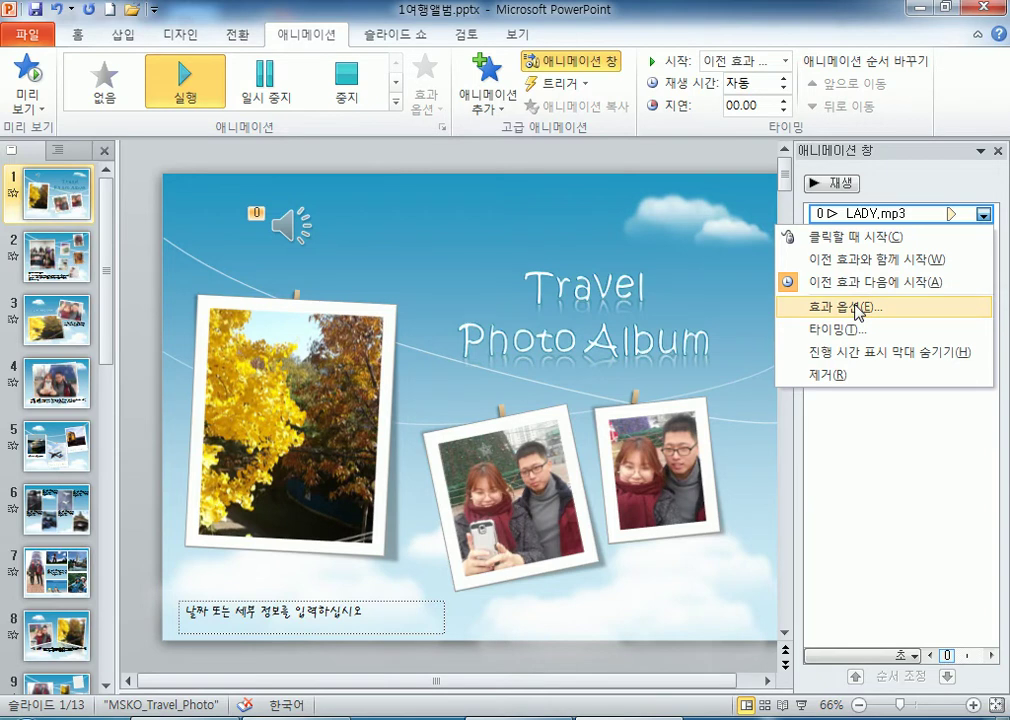
# Step: Set LADY.mp3 to stop playing after 5 slides, noting '효과옵션 >' in Notepad
pyautogui.click(857, 309)
pyautogui.moveTo(502, 318); pyautogui.dragTo(575, 133)
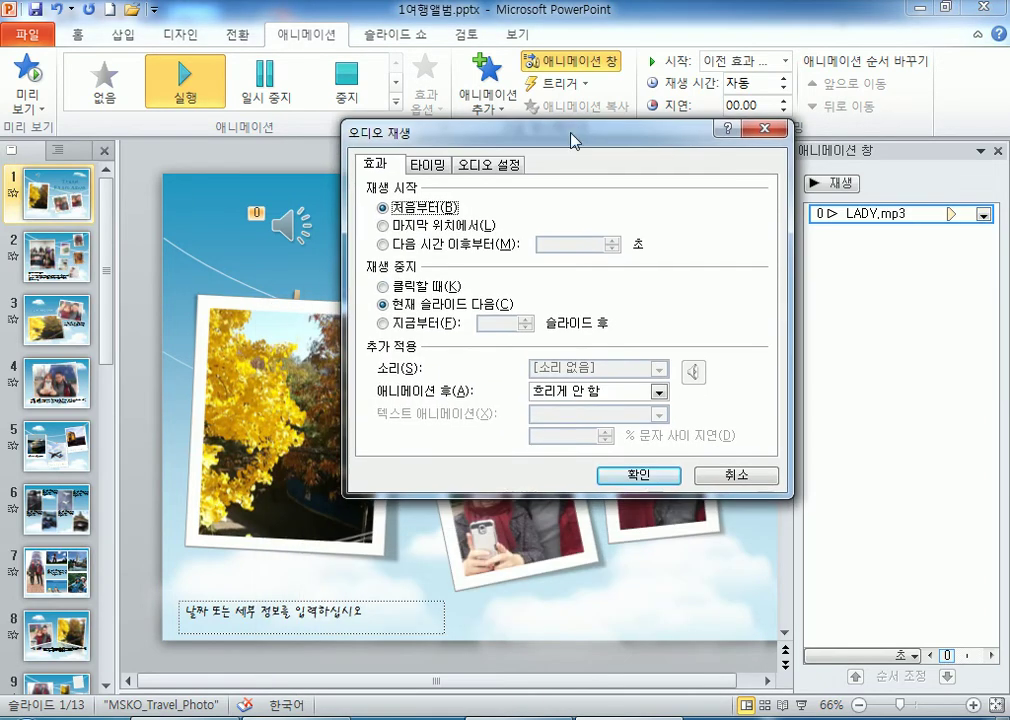
pyautogui.hotkey('alt', 'Tab')
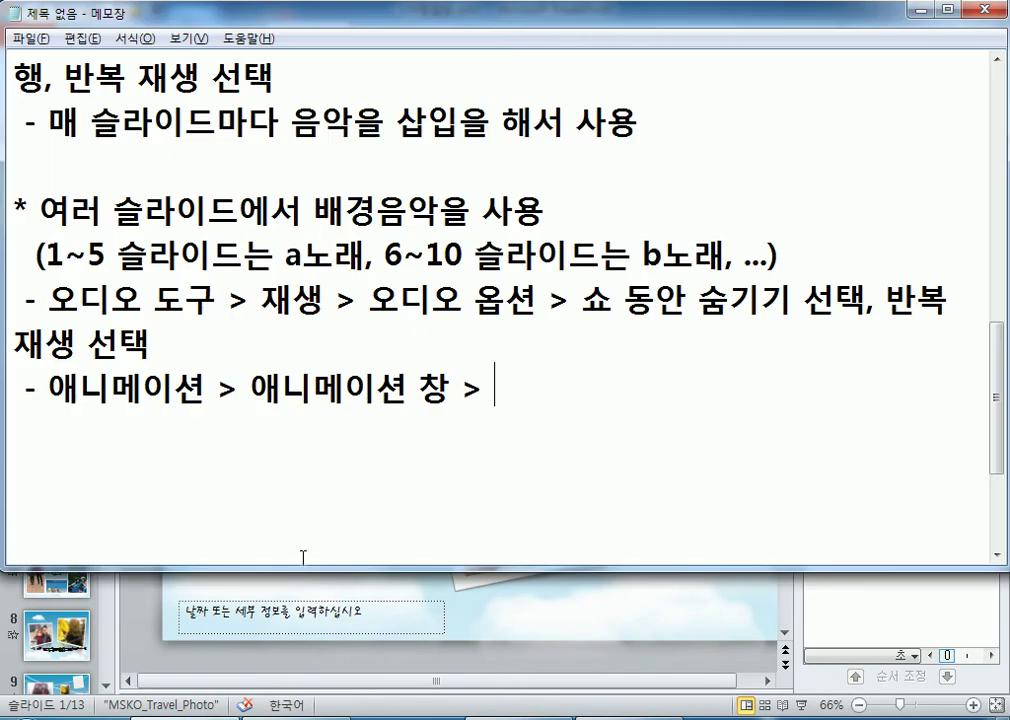
pyautogui.write('효과옵션')
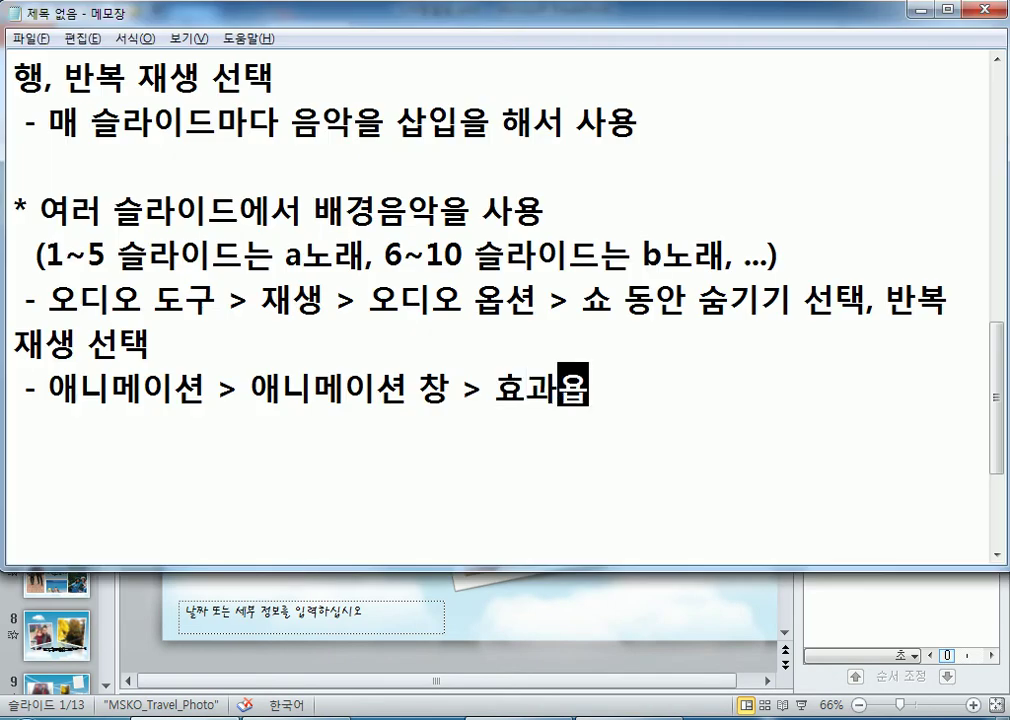
pyautogui.press('BackSpace')
pyautogui.press('BackSpace')
pyautogui.press('BackSpace')
pyautogui.press('BackSpace')
pyautogui.write('오옵션 >')
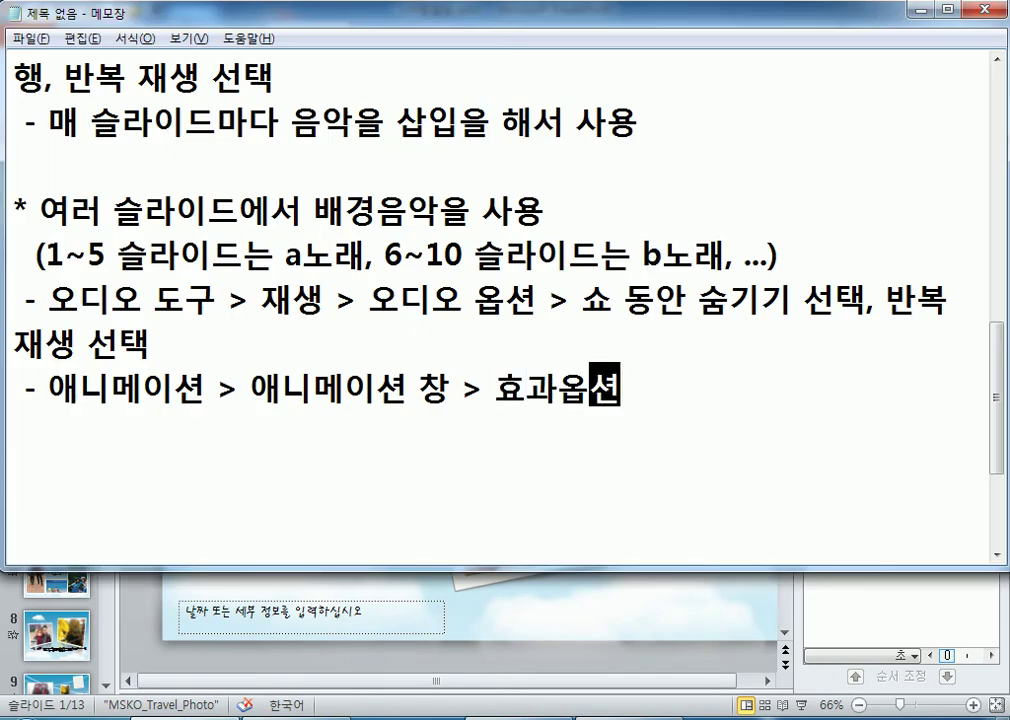
pyautogui.hotkey('alt', 'Tab')
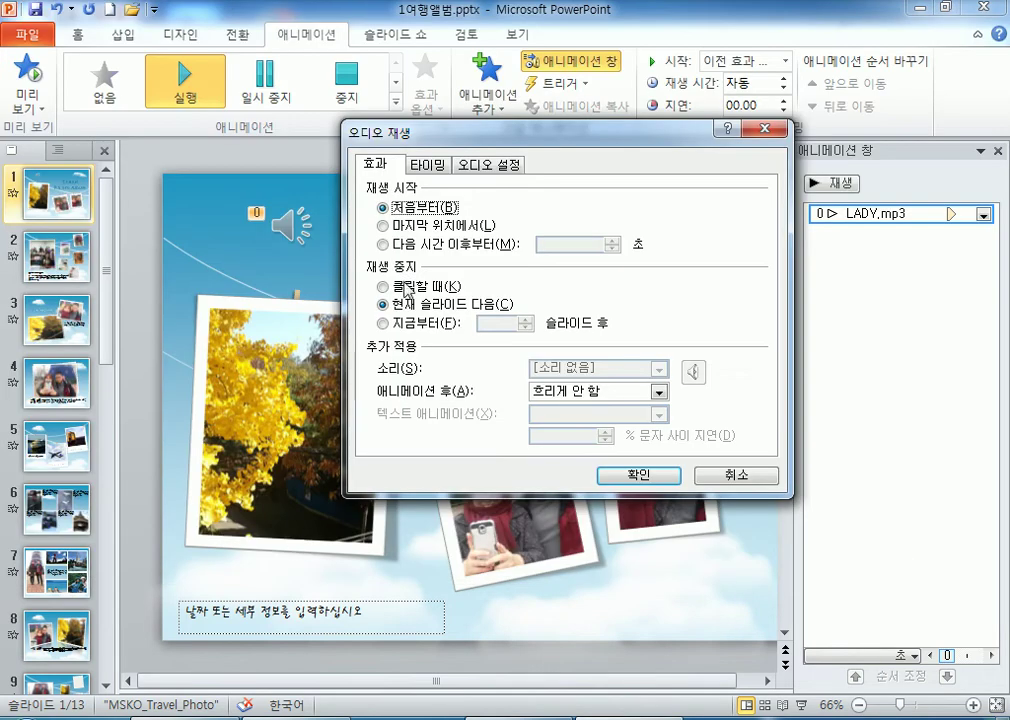
pyautogui.click(405, 326)
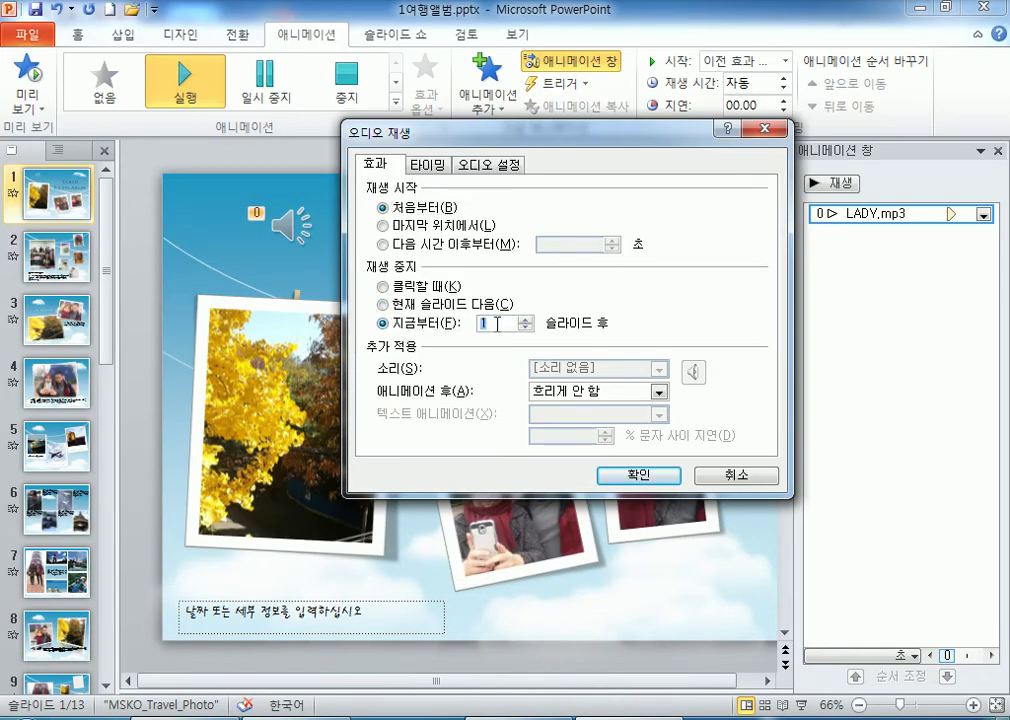
pyautogui.write('5')
# Step: Add '효과 : 지금부터 ?슬라이드,' to the Notepad notes
pyautogui.hotkey('alt', 'Tab')
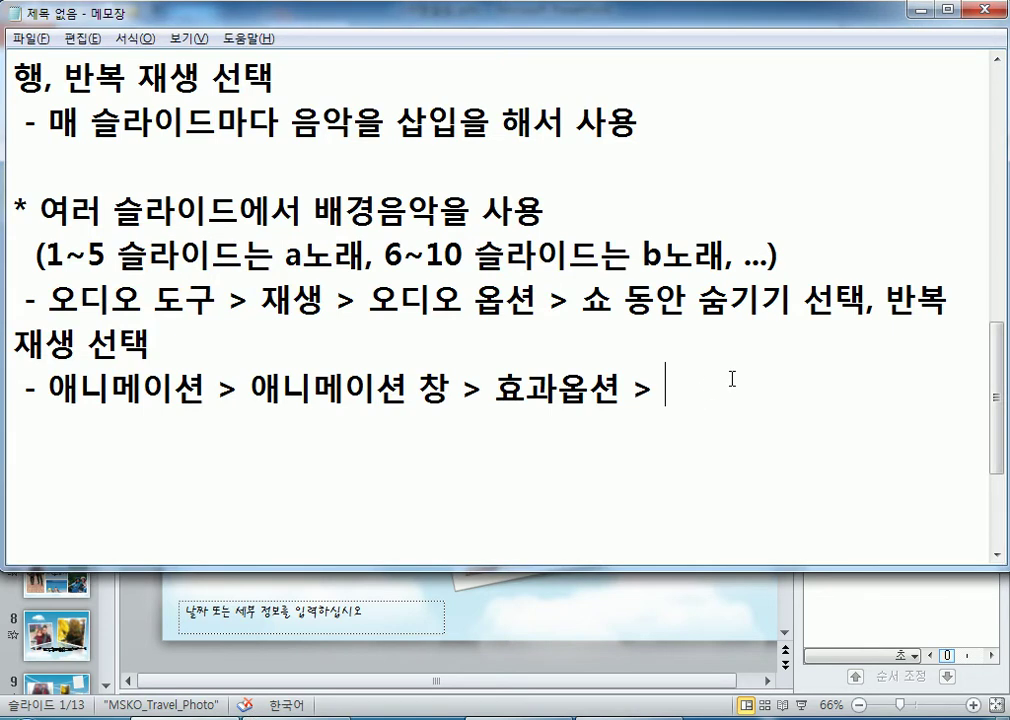
pyautogui.write('효과')
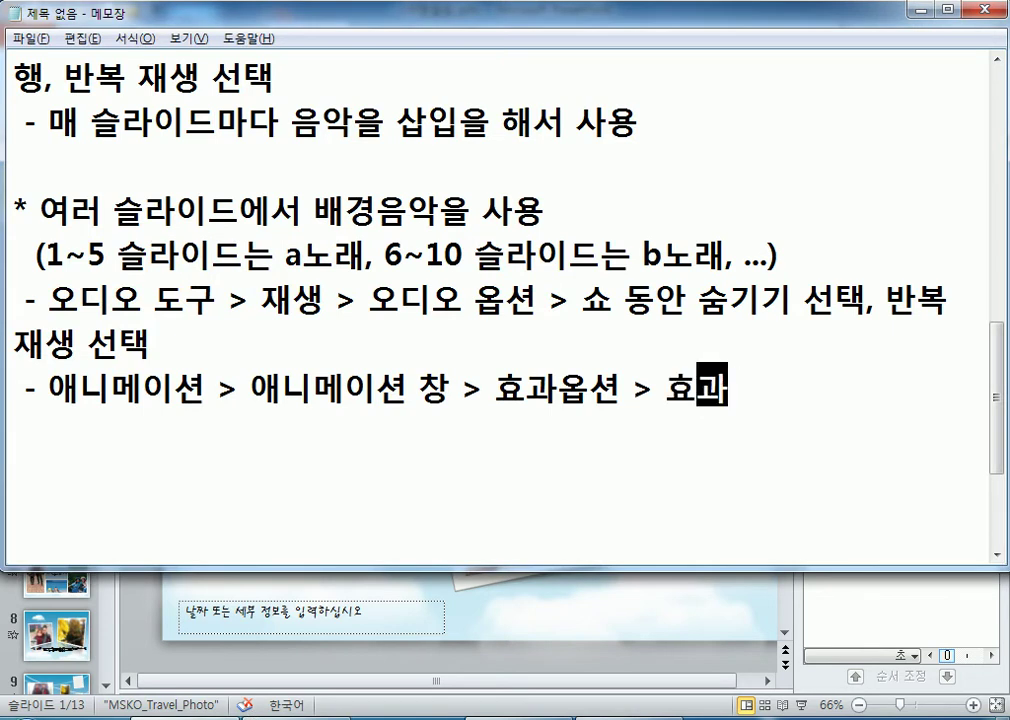
pyautogui.write(' :')
pyautogui.hotkey('alt', 'Tab')
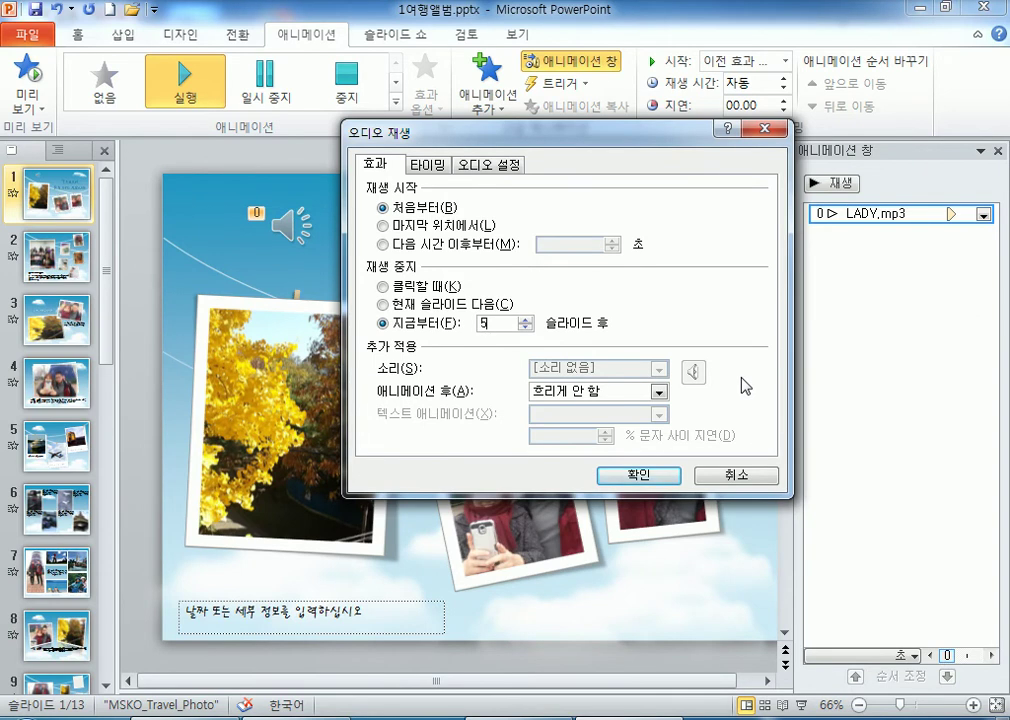
pyautogui.hotkey('alt', 'Tab')
pyautogui.write('지')
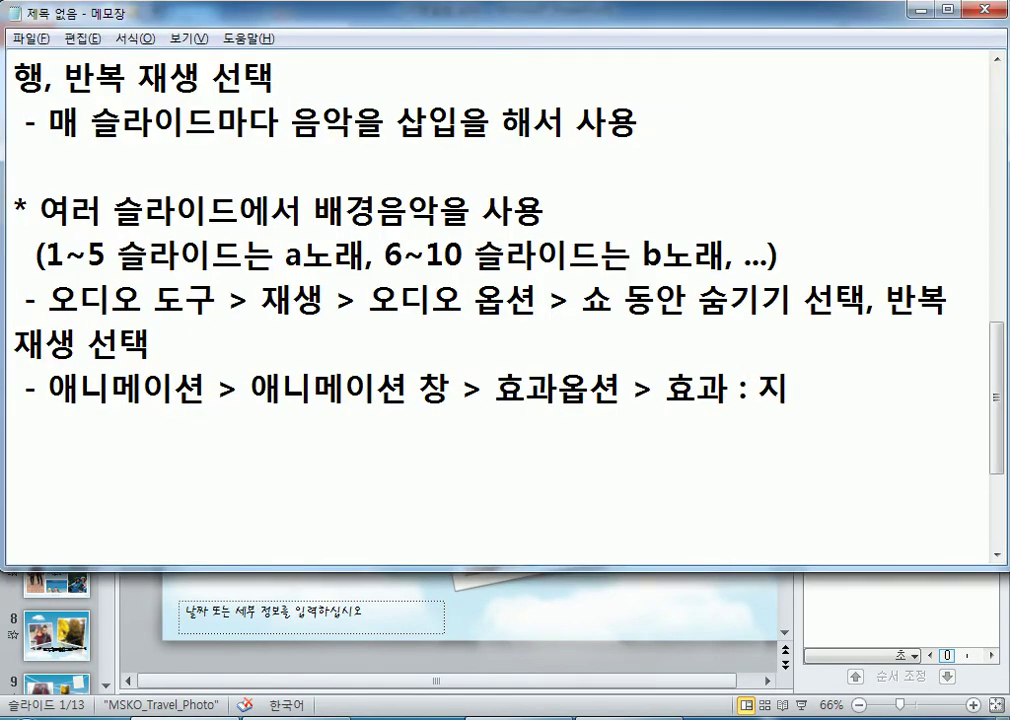
pyautogui.write('금부터 ?tmf')
pyautogui.press('BackSpace')
pyautogui.press('BackSpace')
pyautogui.press('BackSpace')
pyautogui.write('슬라이드 ,')
pyautogui.press('BackSpace')
pyautogui.press('BackSpace')
pyautogui.write(',')
pyautogui.hotkey('alt', 'Tab')
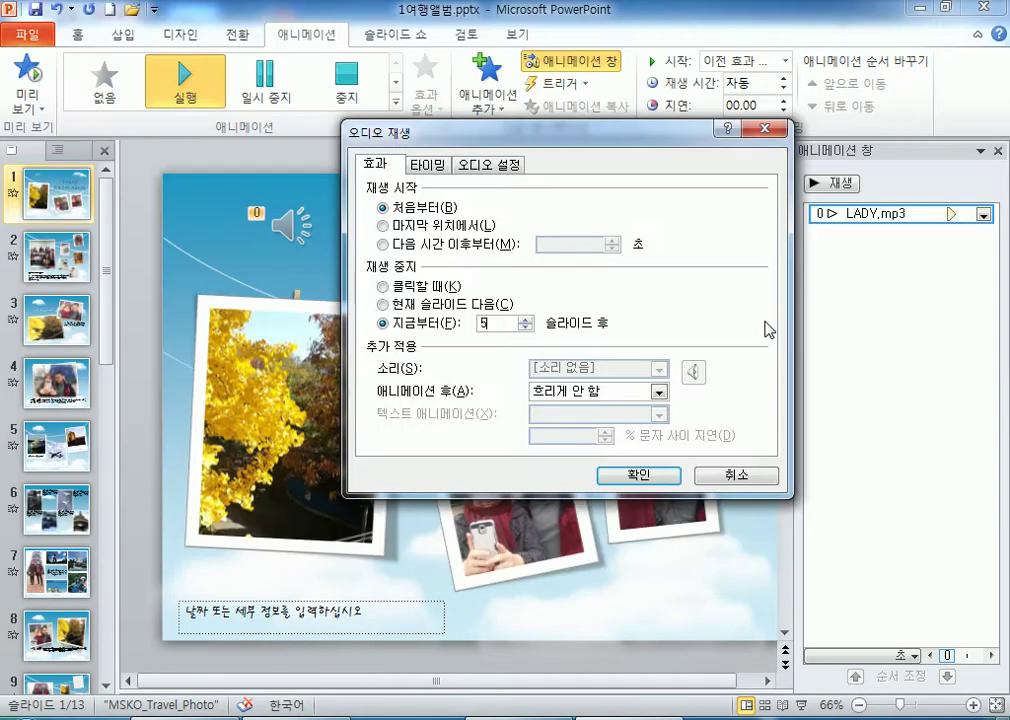
# Step: Set LADY.mp3's Timing Start to With Previous, noting '타이밍 :' in Notepad
pyautogui.click(428, 165)
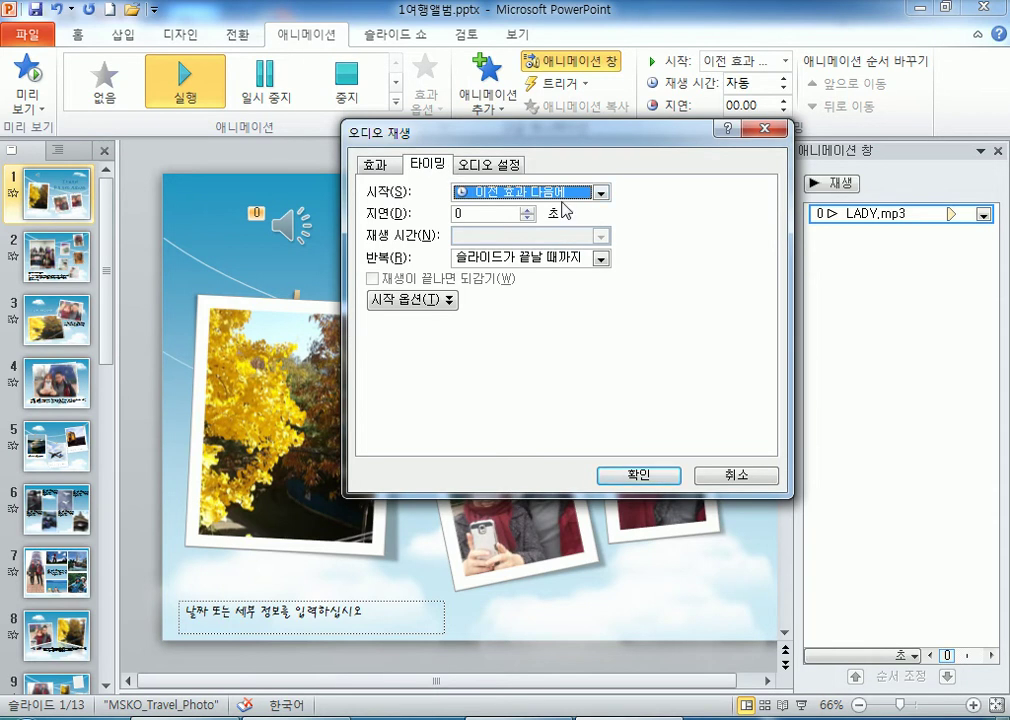
pyautogui.hotkey('alt', 'Tab')
pyautogui.write('타이')
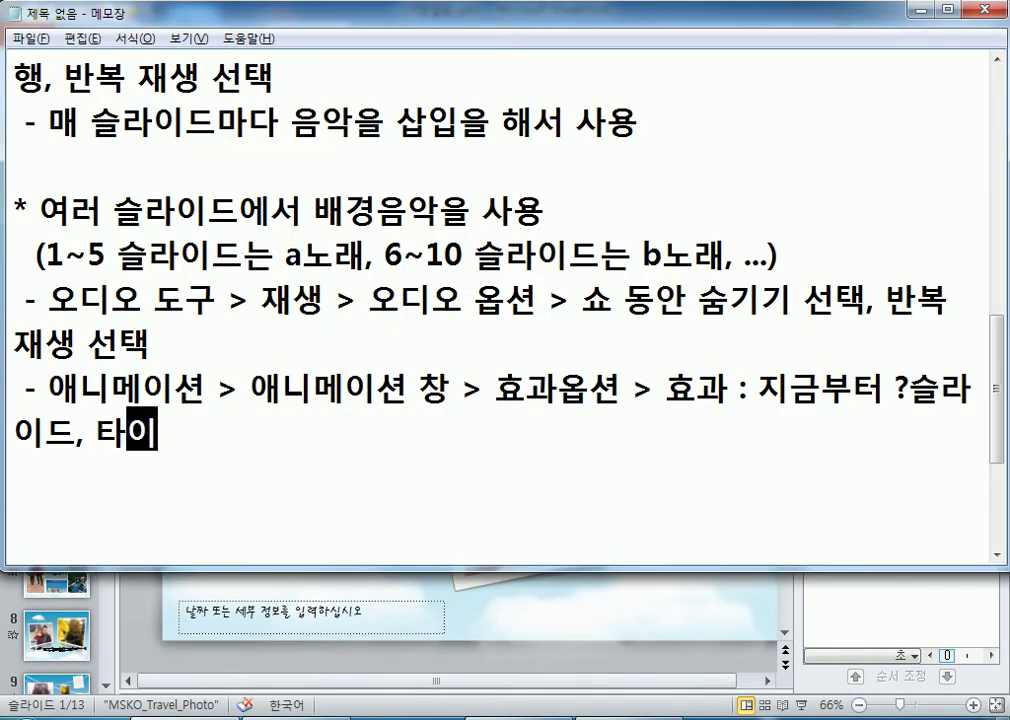
pyautogui.write('밍 :')
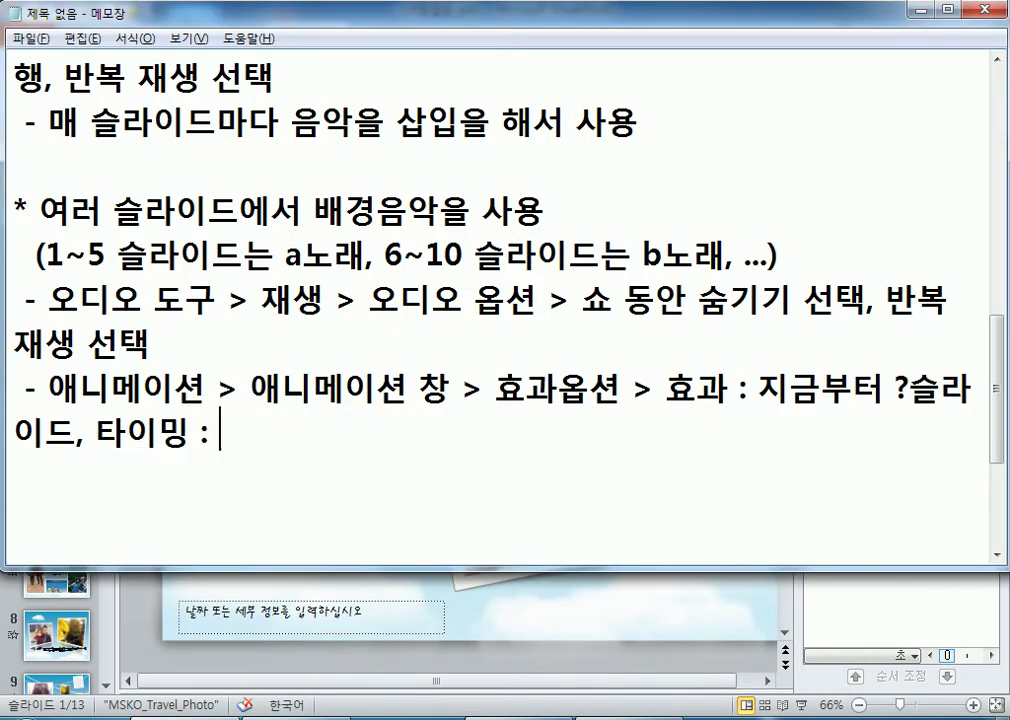
pyautogui.hotkey('alt', 'Tab')
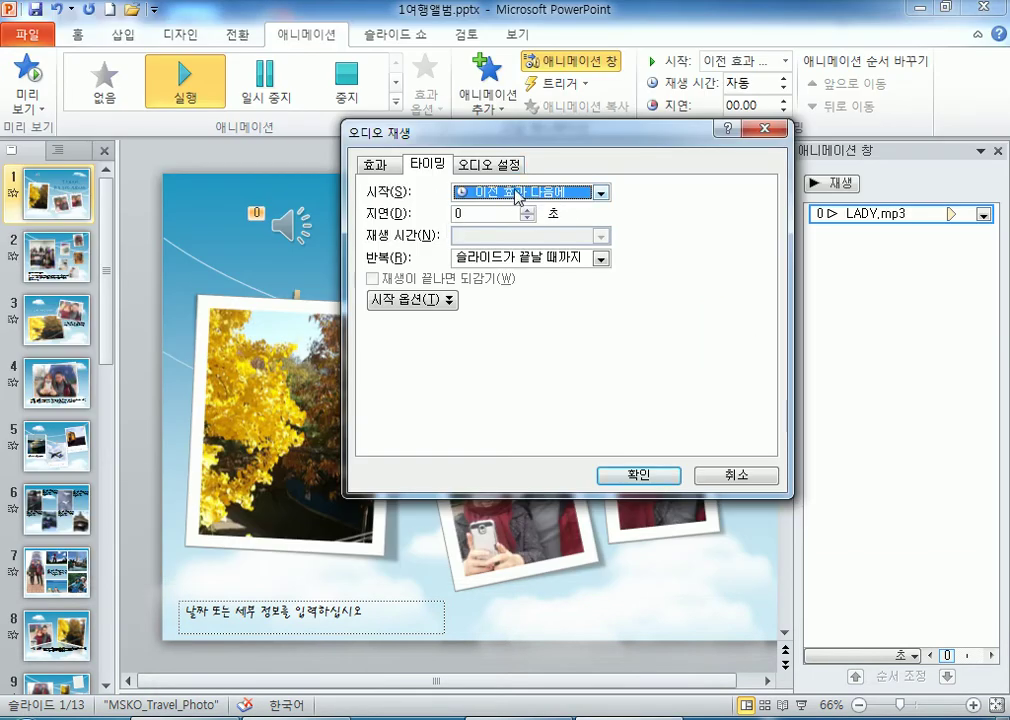
pyautogui.click(518, 193)
pyautogui.click(496, 230)
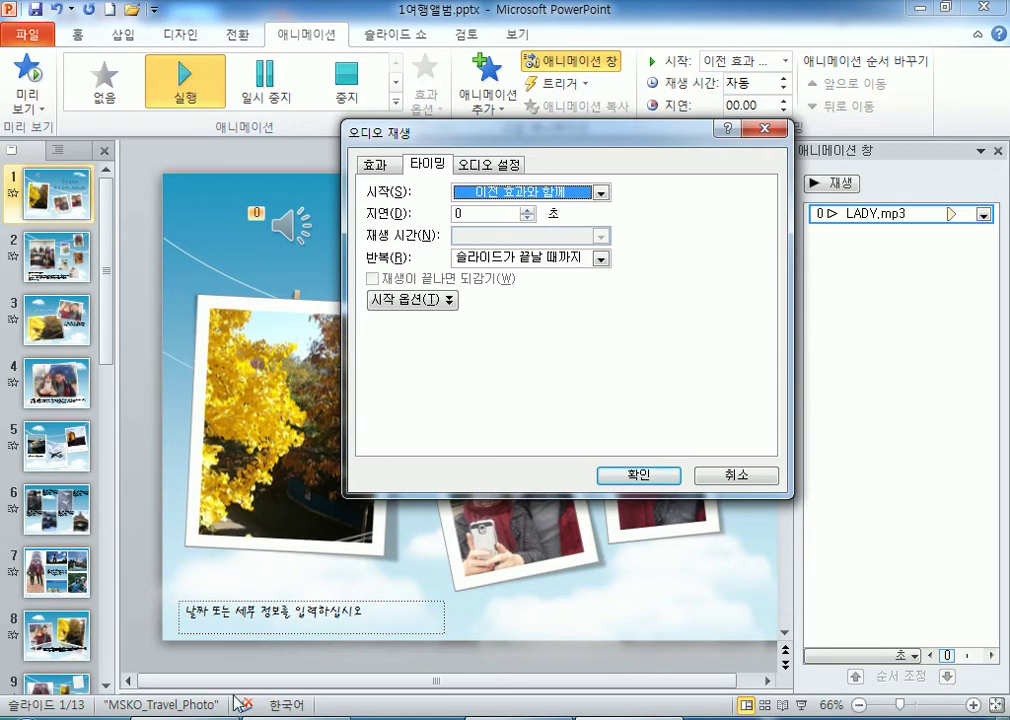
# Step: Record '시작 / 이전효과와 함께' in the Notepad notes
pyautogui.hotkey('alt', 'Tab')
pyautogui.write('ㅅㅣ작')
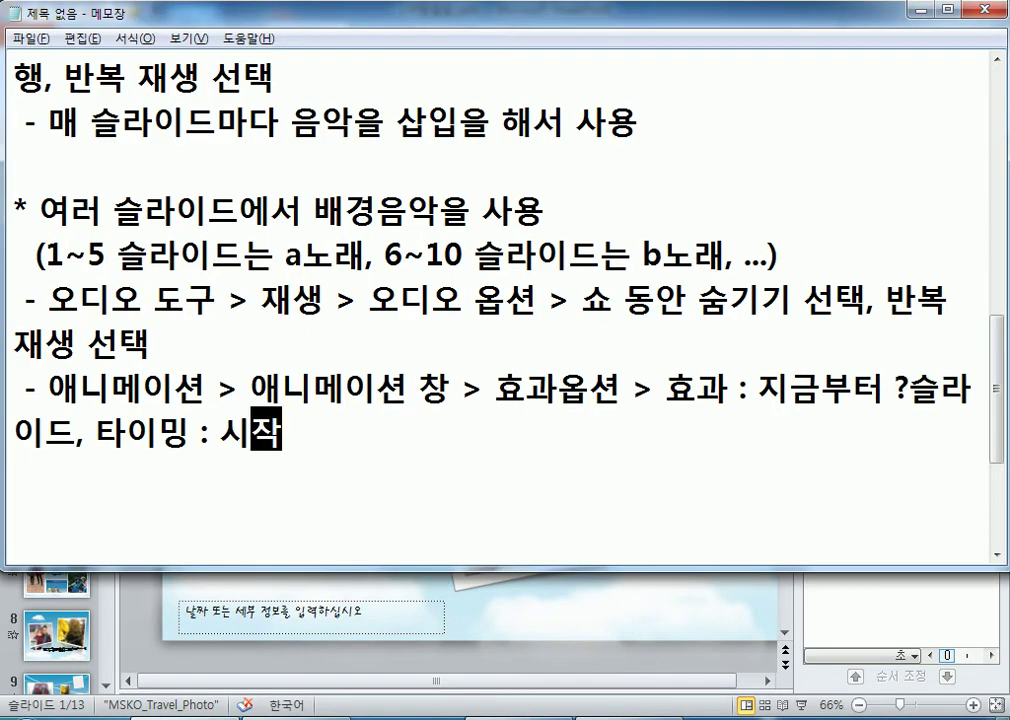
pyautogui.write(', 이전')
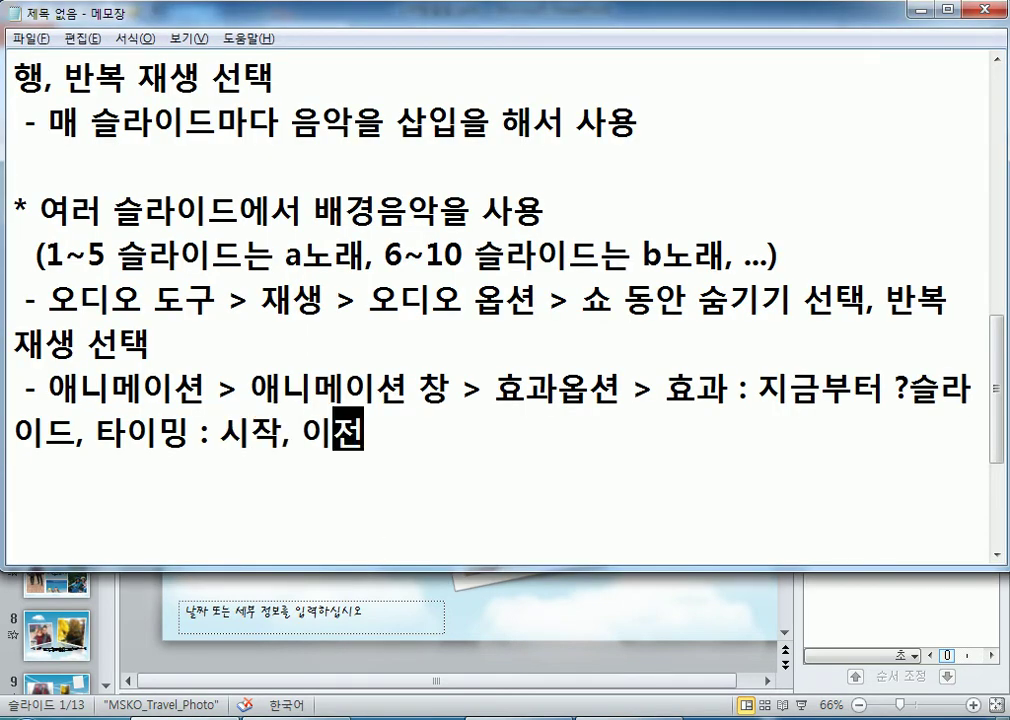
pyautogui.write('효과와 함께')
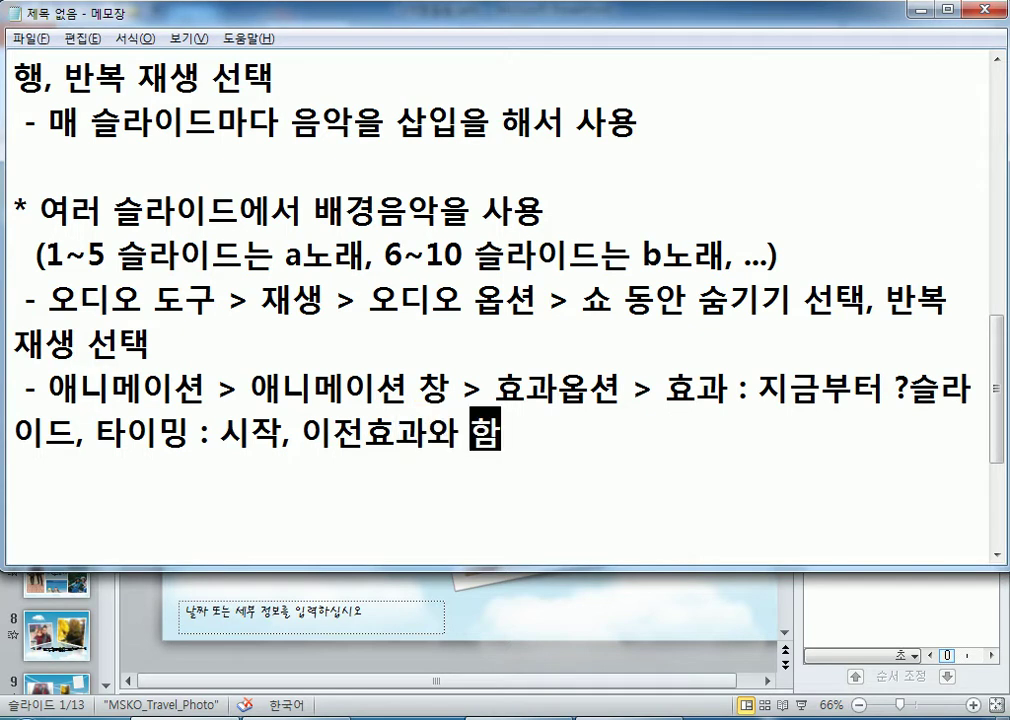
pyautogui.press('Left')
pyautogui.press('Left')
pyautogui.press('Left')
pyautogui.press('Left')
pyautogui.press('Left')
pyautogui.press('Left')
pyautogui.press('Left')
pyautogui.press('Left')
pyautogui.press('Left')
pyautogui.press('Left')
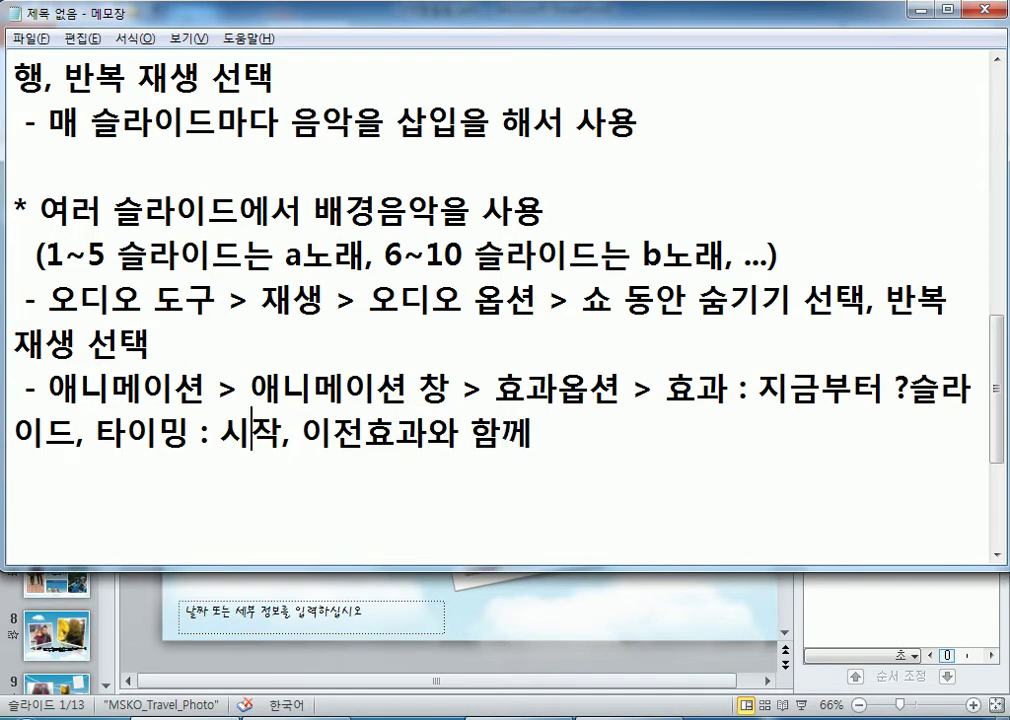
pyautogui.write('/')
pyautogui.press('Delete')
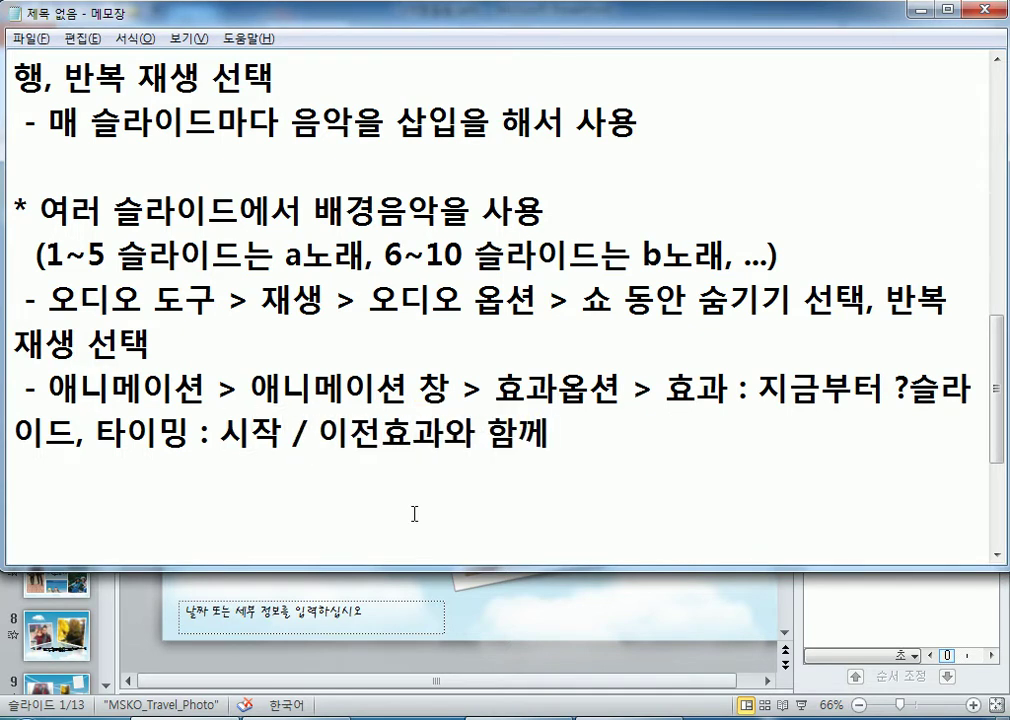
pyautogui.click(684, 440)
# Step: Recheck the Effect settings and apply the Play Audio settings with OK
pyautogui.hotkey('alt', 'Tab')
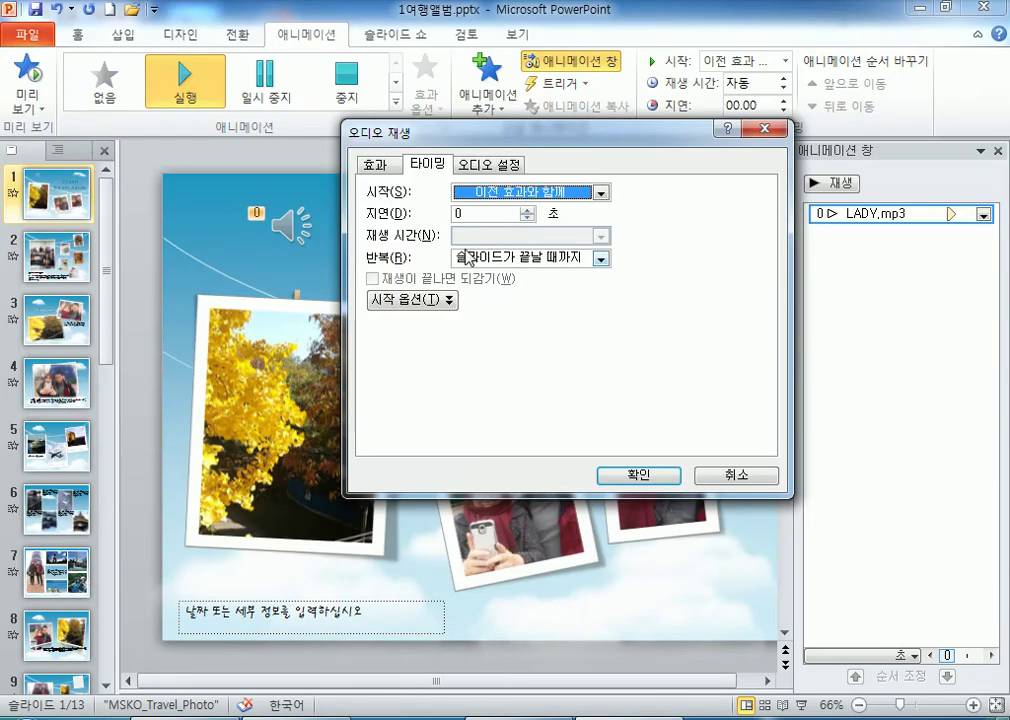
pyautogui.click(373, 163)
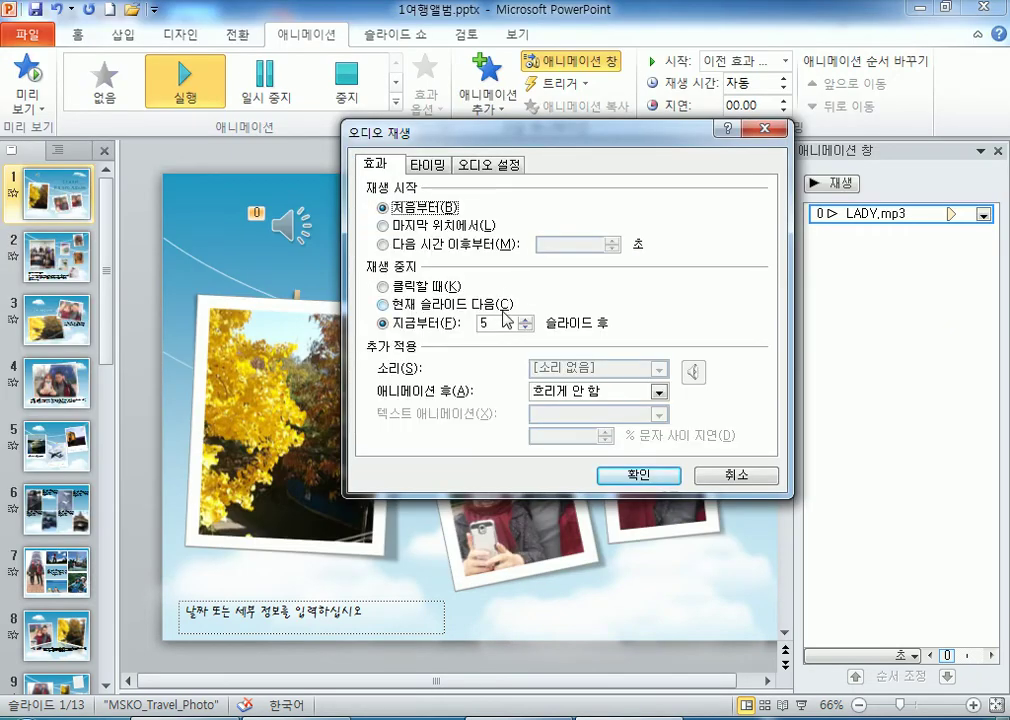
pyautogui.click(666, 479)
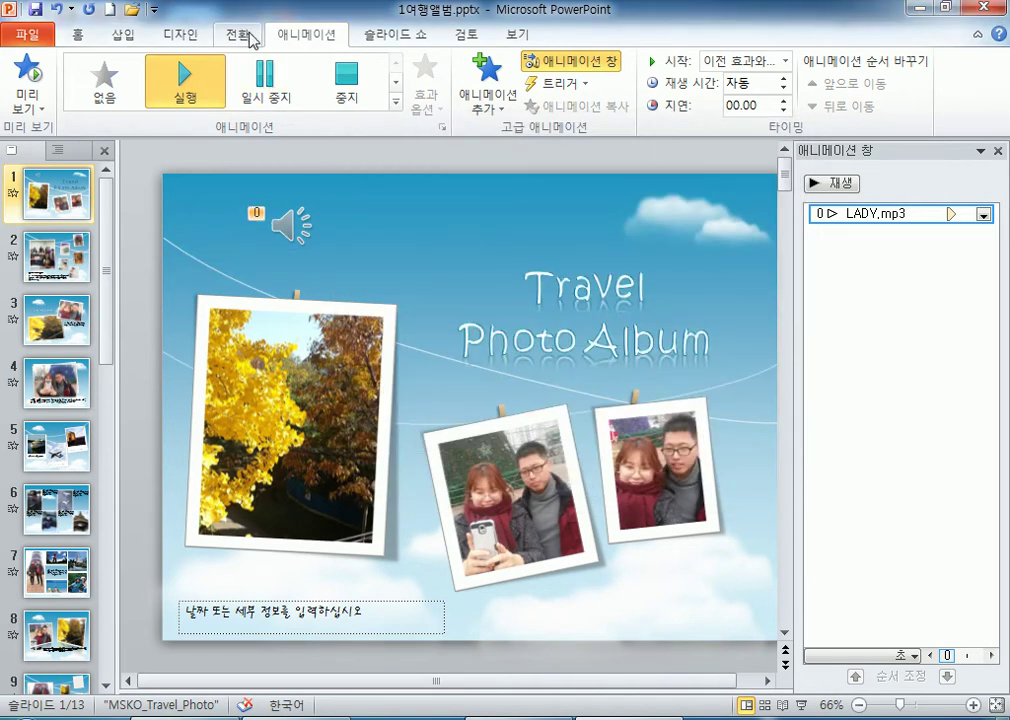
pyautogui.click(381, 38)
# Step: Run the slide show from the beginning through the photo-grid slide, then return to editing
pyautogui.click(30, 68)
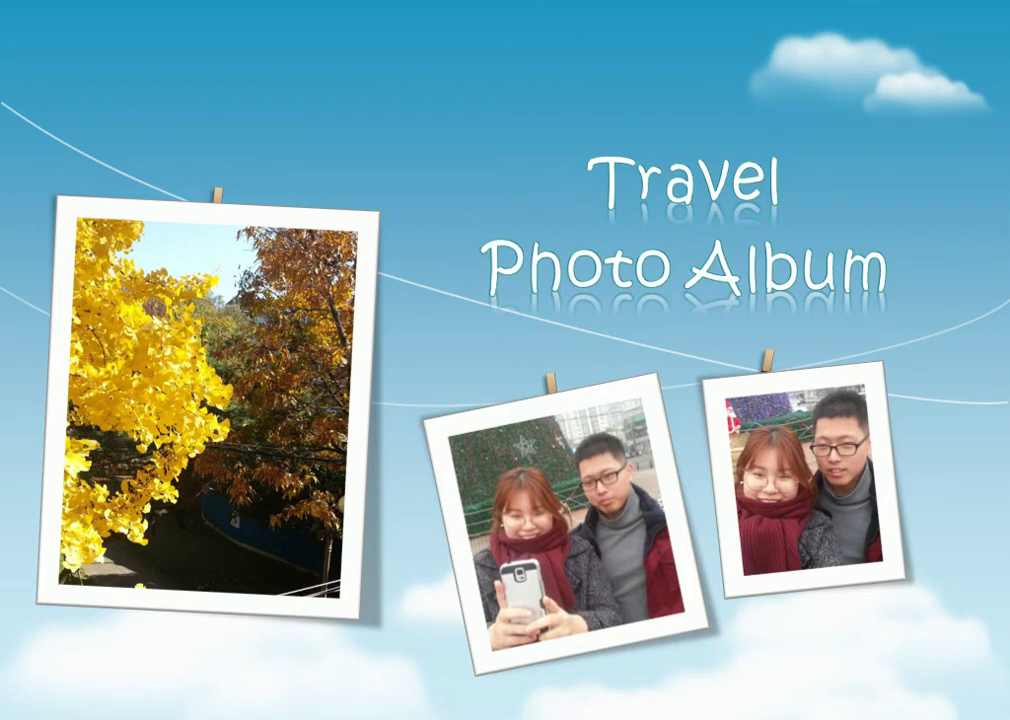
pyautogui.press('Right')
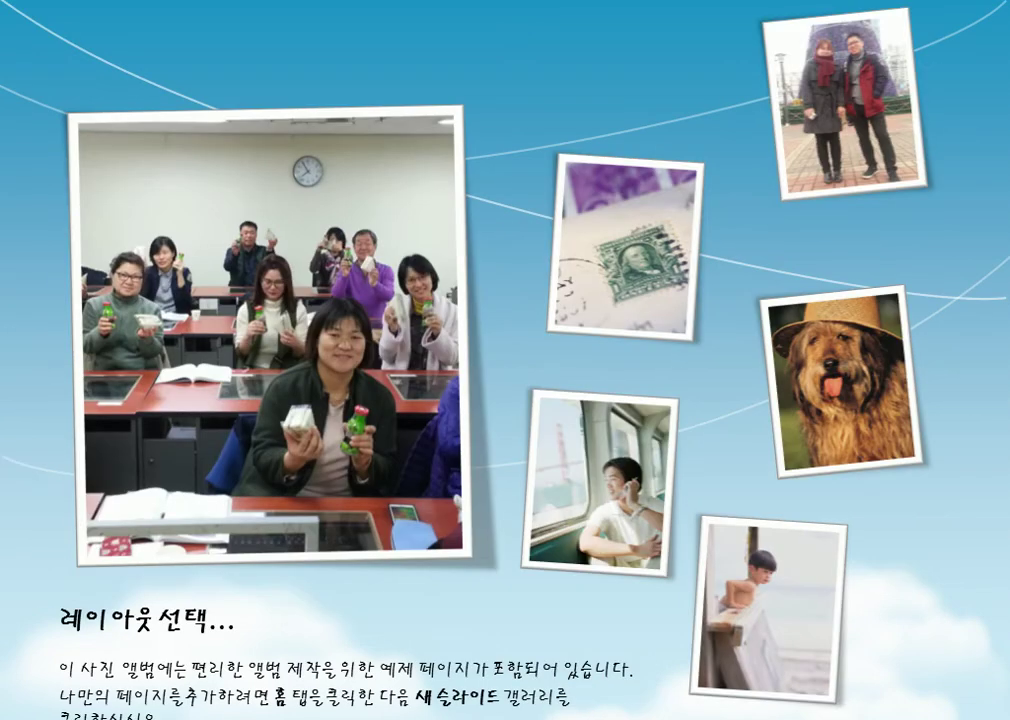
pyautogui.press('Right')
pyautogui.press('Right')
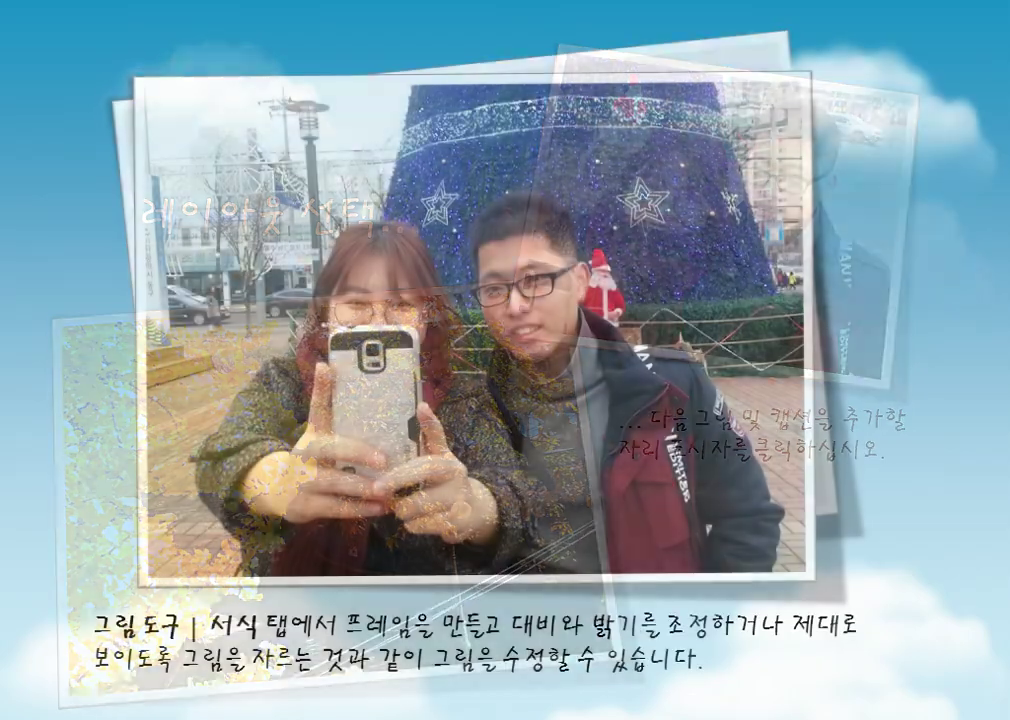
pyautogui.press('Right')
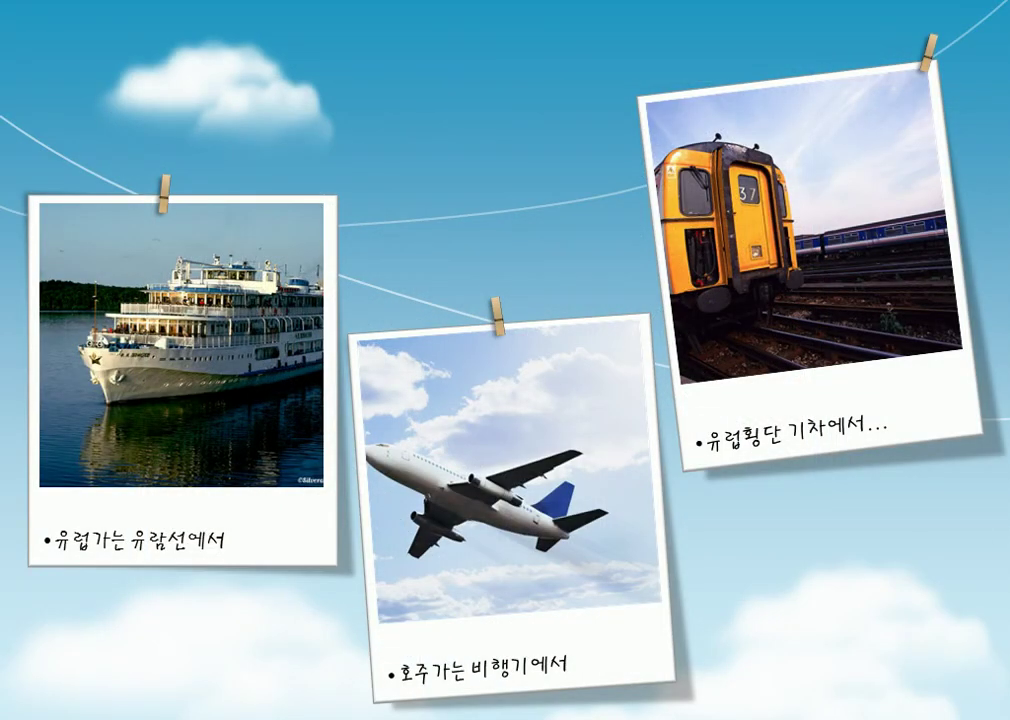
pyautogui.press('Right')
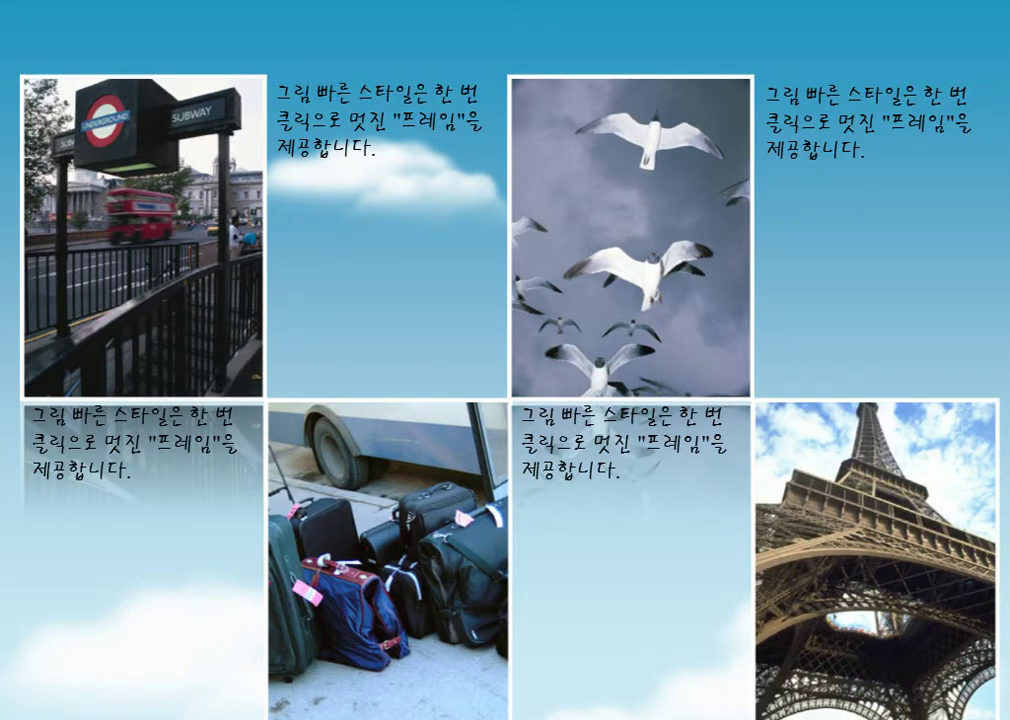
pyautogui.hotkey('alt', 'Tab')
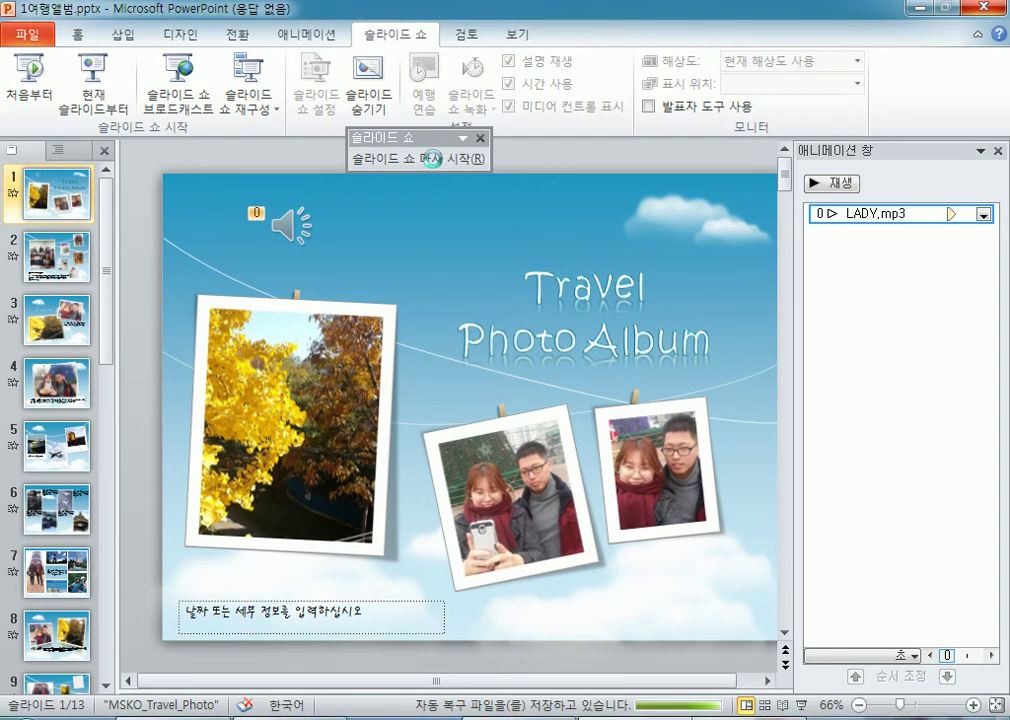
# Step: Replace the ? in the note with 5 so it reads '지금부터 5슬라이드'
pyautogui.hotkey('alt', 'Tab')
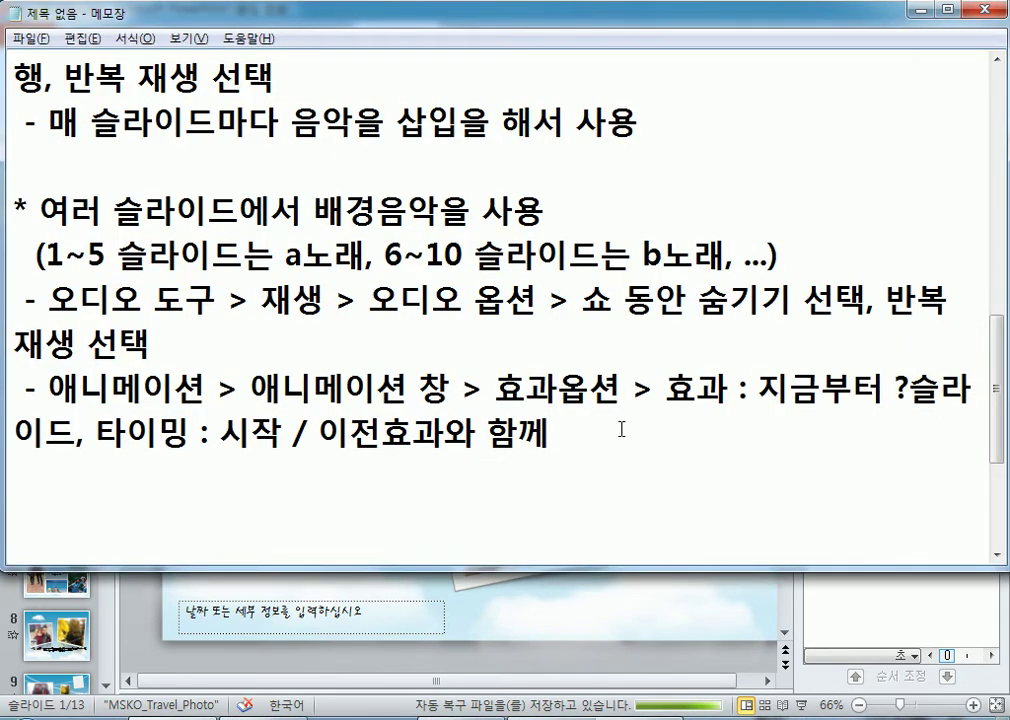
pyautogui.moveTo(893, 390); pyautogui.dragTo(908, 390)
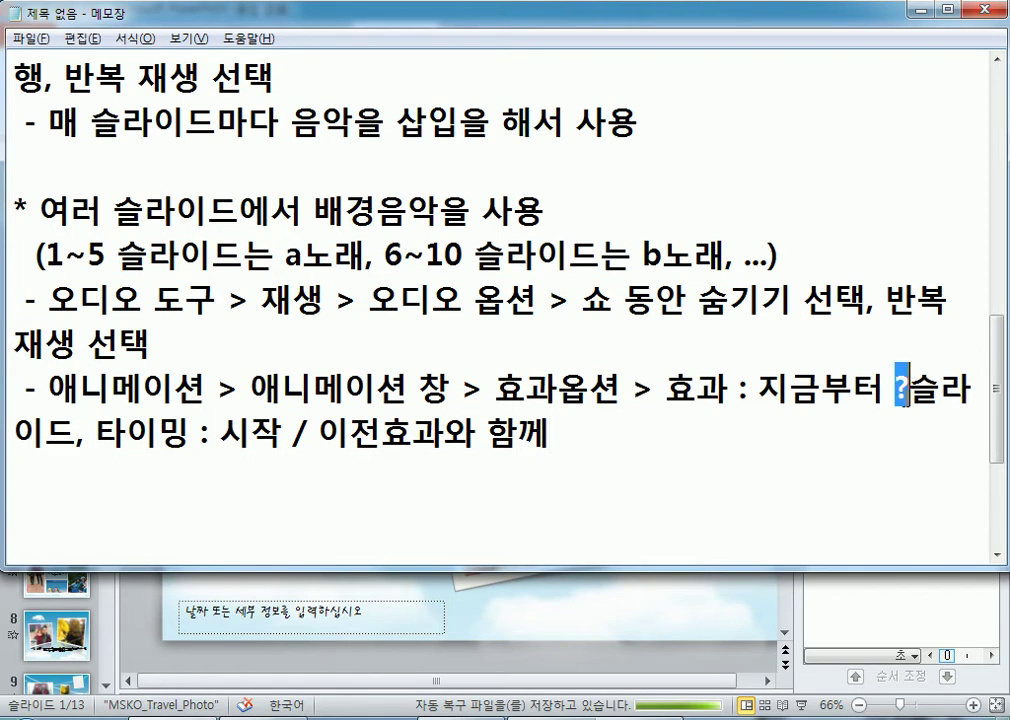
pyautogui.write('5')
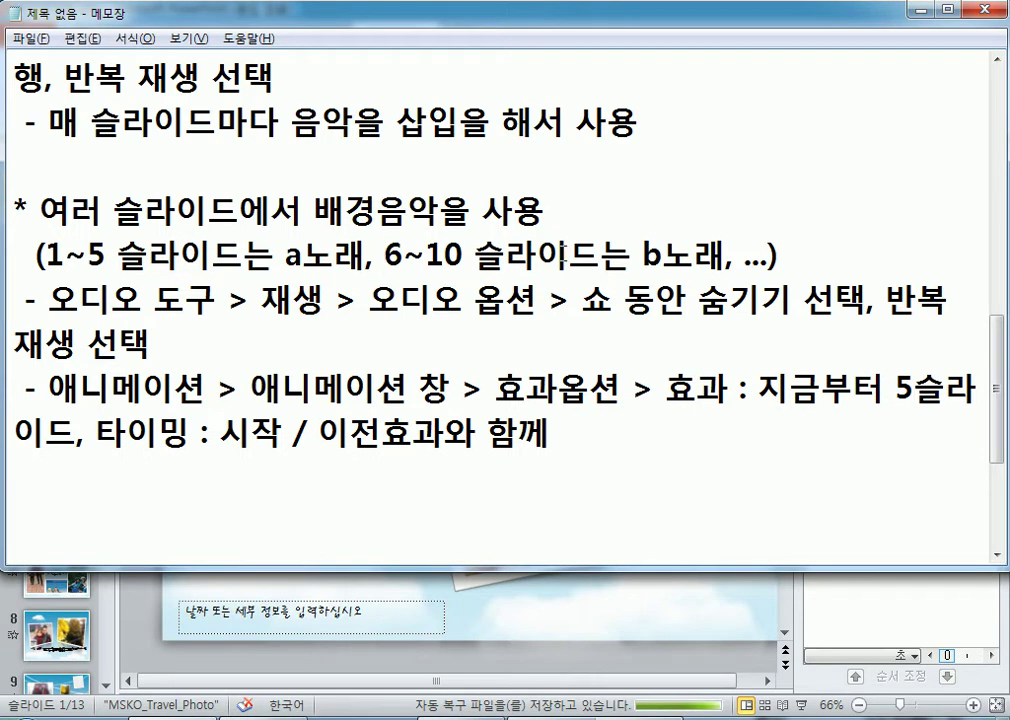
pyautogui.click(385, 257)
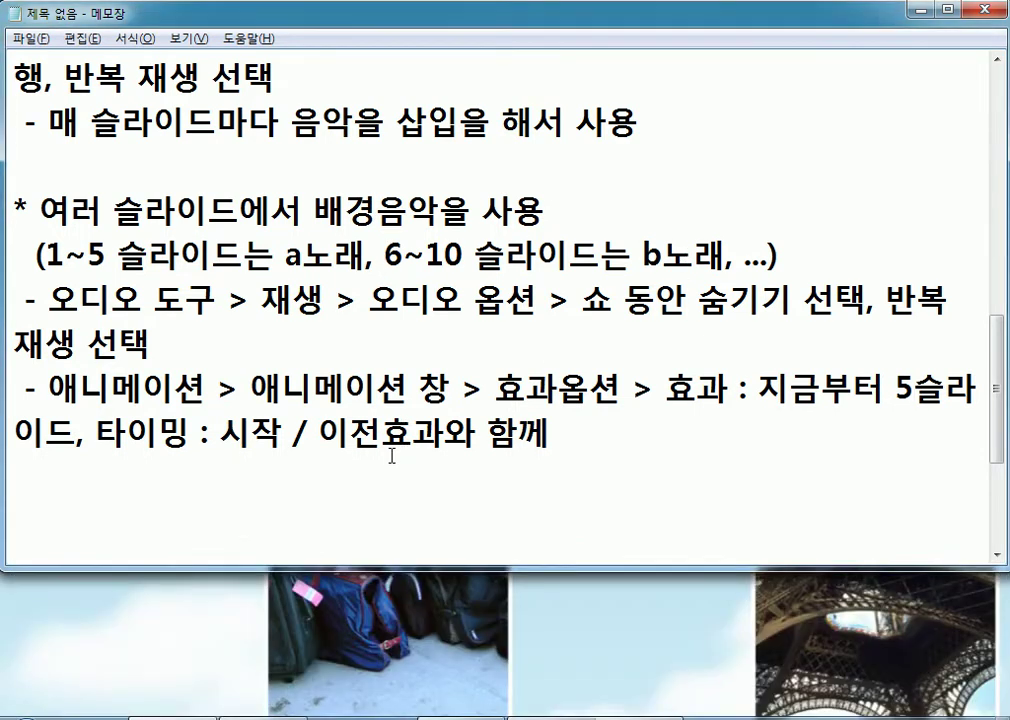
# Step: Add the line '1번 슬라이드에서 음악파일을 삽입' and a dash before 오디오 도구
pyautogui.click(47, 300)
pyautogui.write('1번')
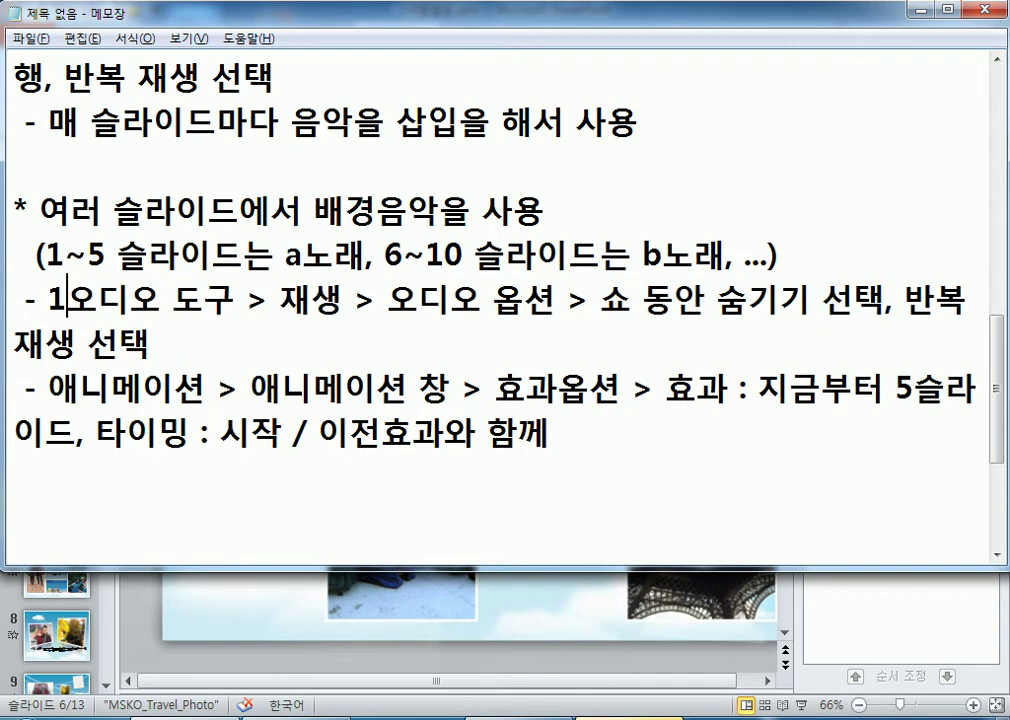
pyautogui.write(' 슬라이드')
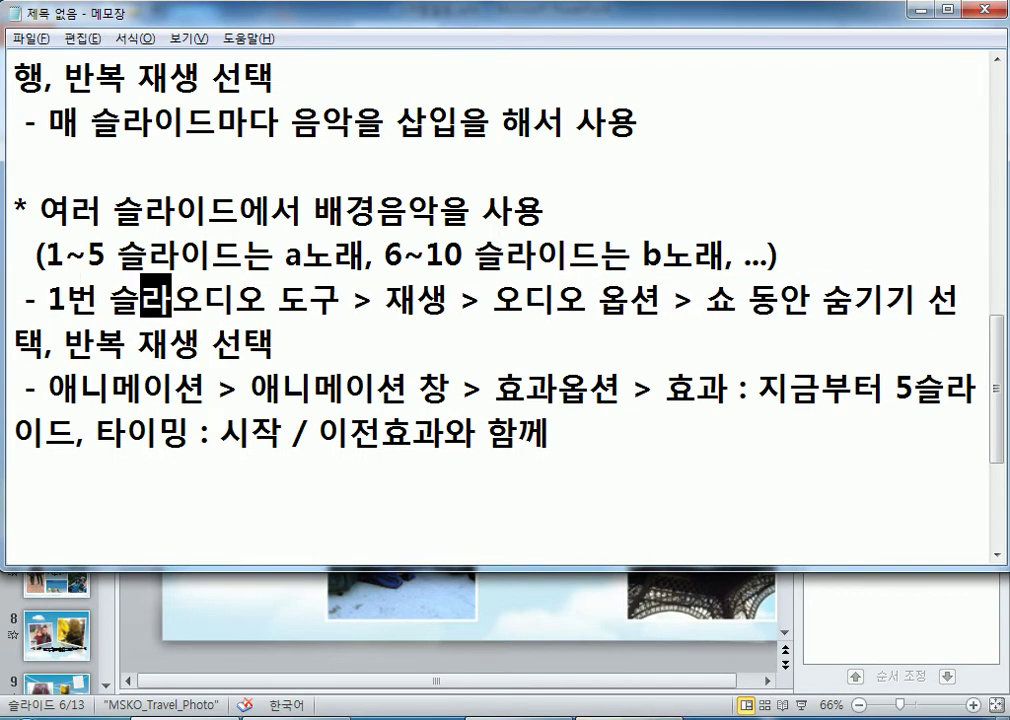
pyautogui.write('에서')
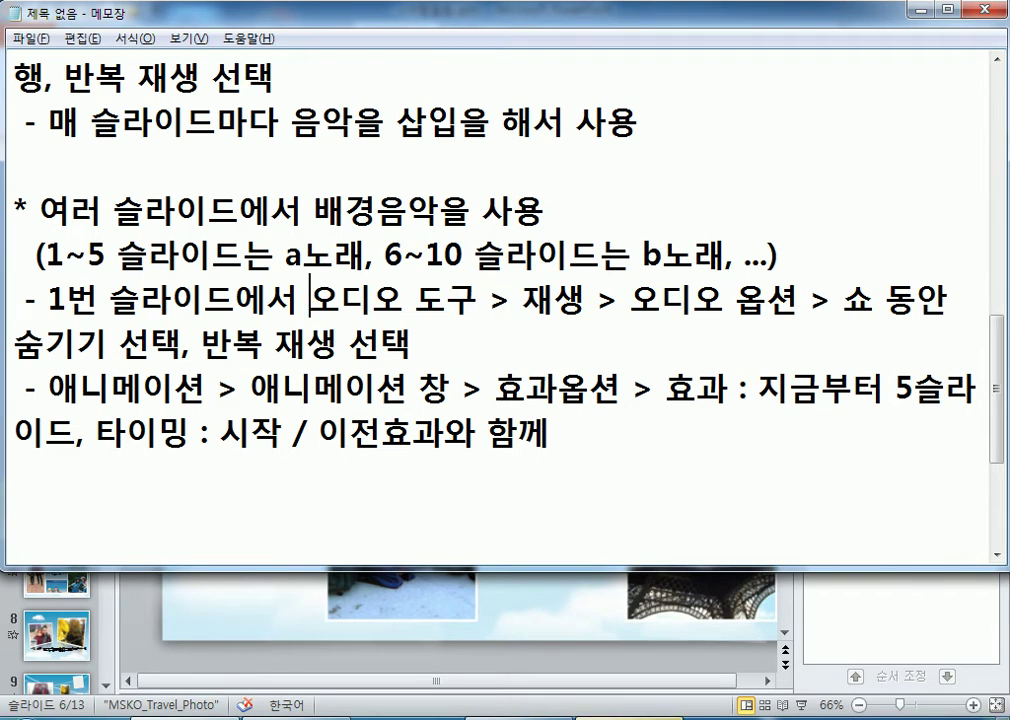
pyautogui.press('Return')
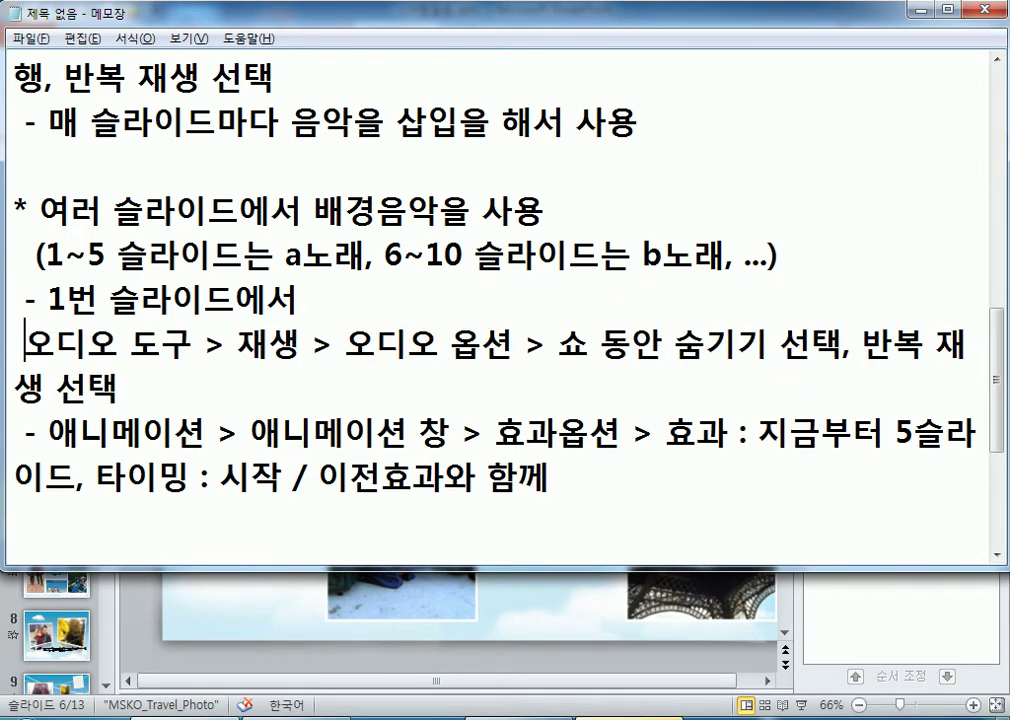
pyautogui.scroll(3, 251, 316)
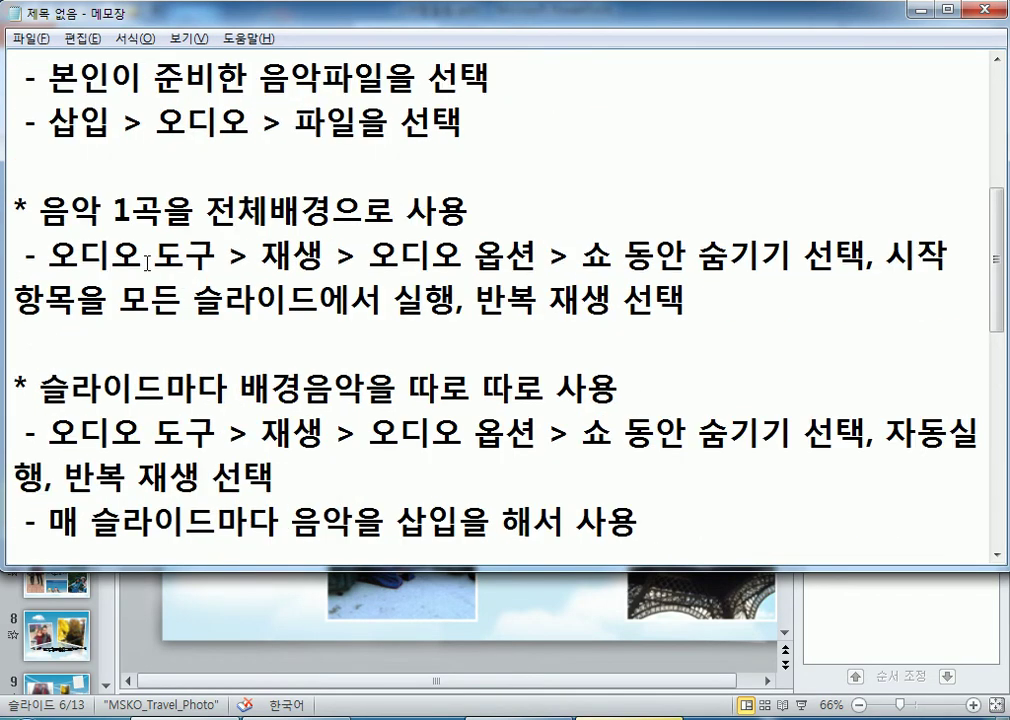
pyautogui.moveTo(21, 127); pyautogui.dragTo(12, 150)
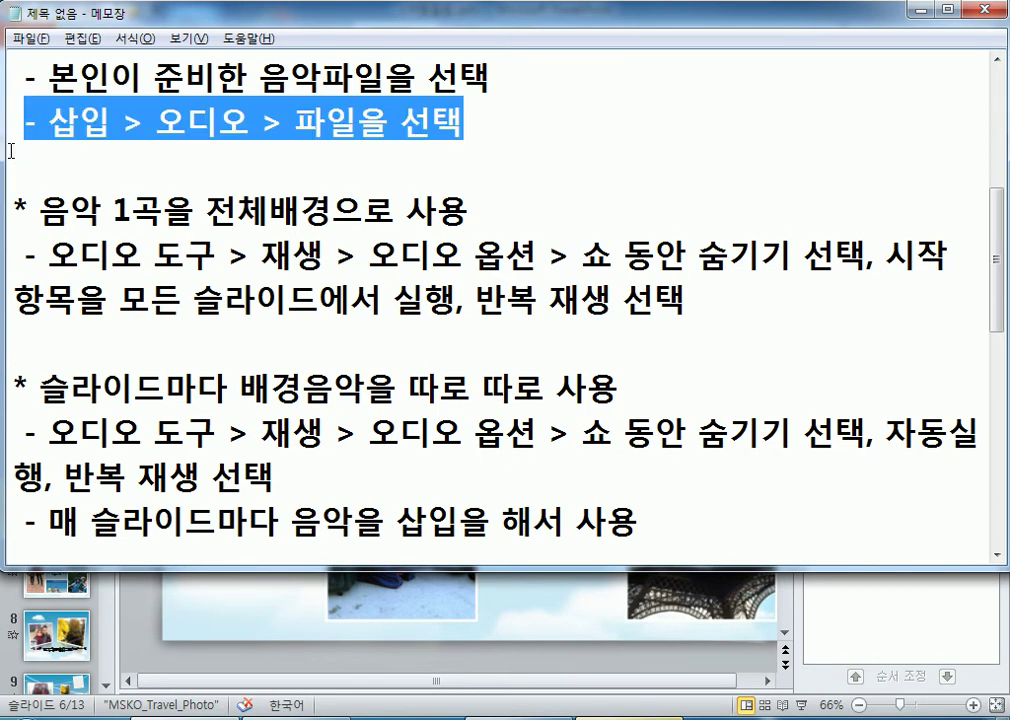
pyautogui.scroll(-3, 331, 305)
pyautogui.click(345, 299)
pyautogui.write('음ㅇ')
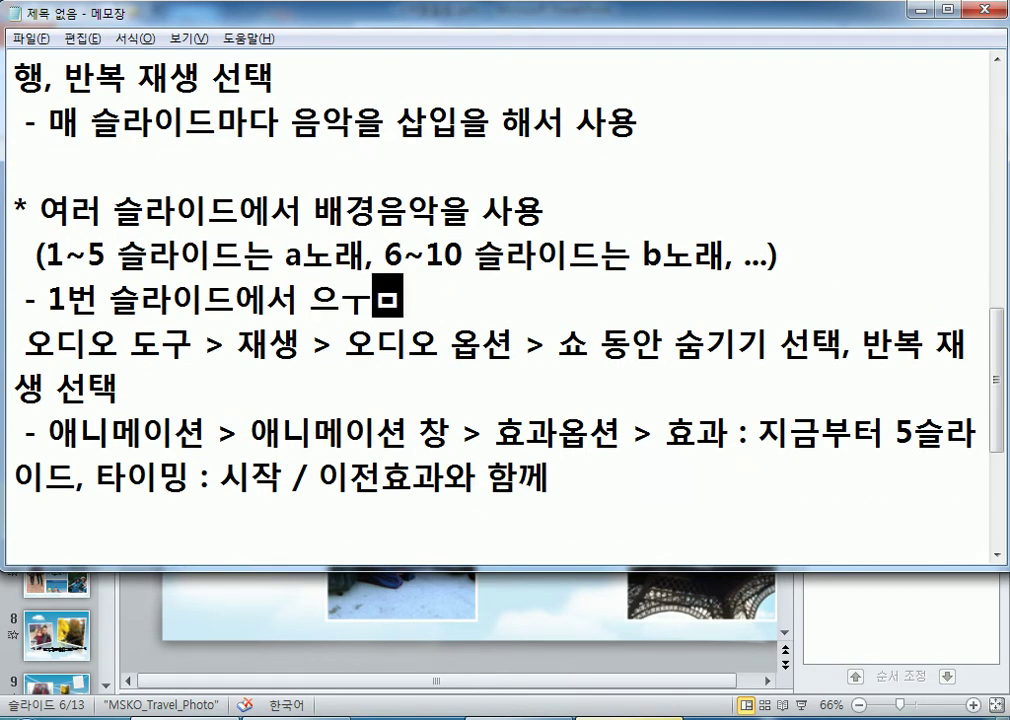
pyautogui.write('악파')
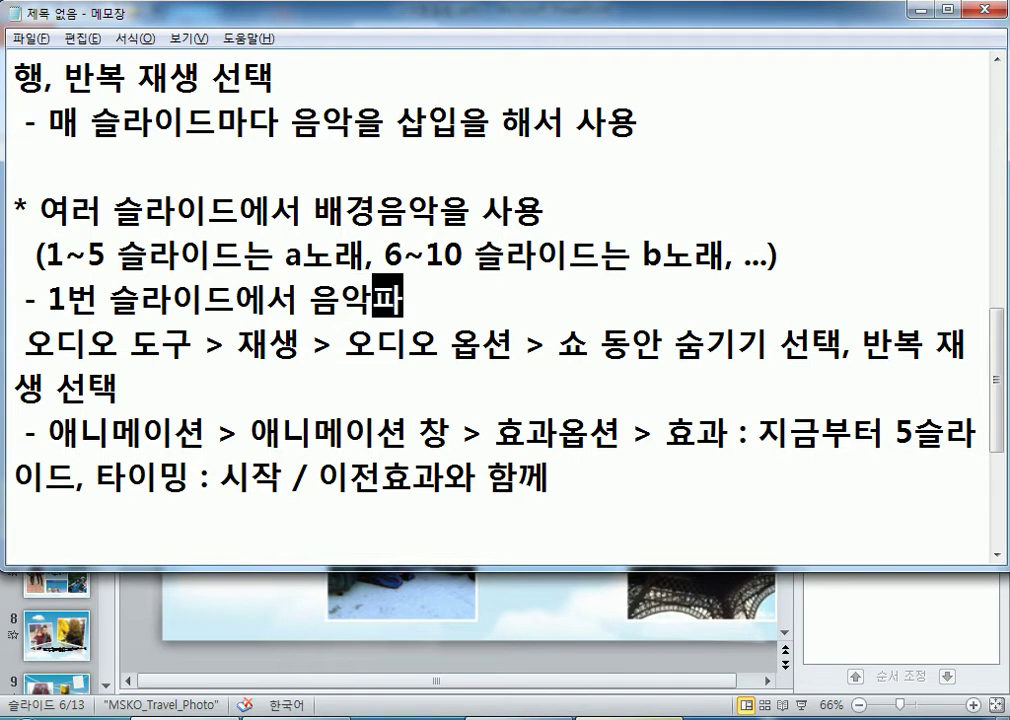
pyautogui.write('일을 삽입')
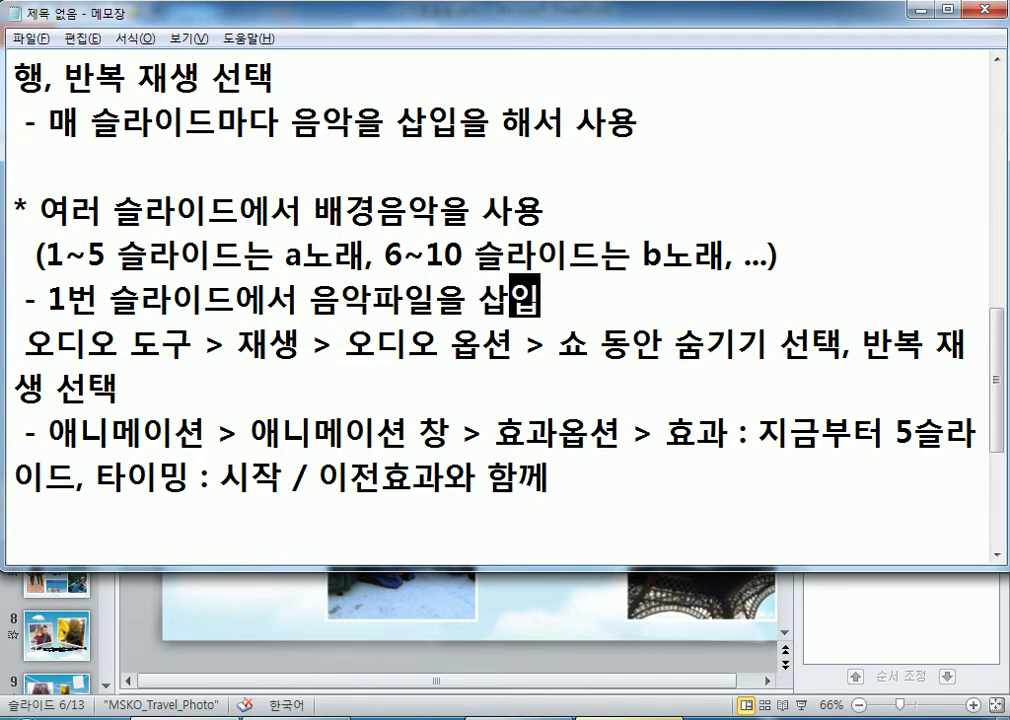
pyautogui.press('Right')
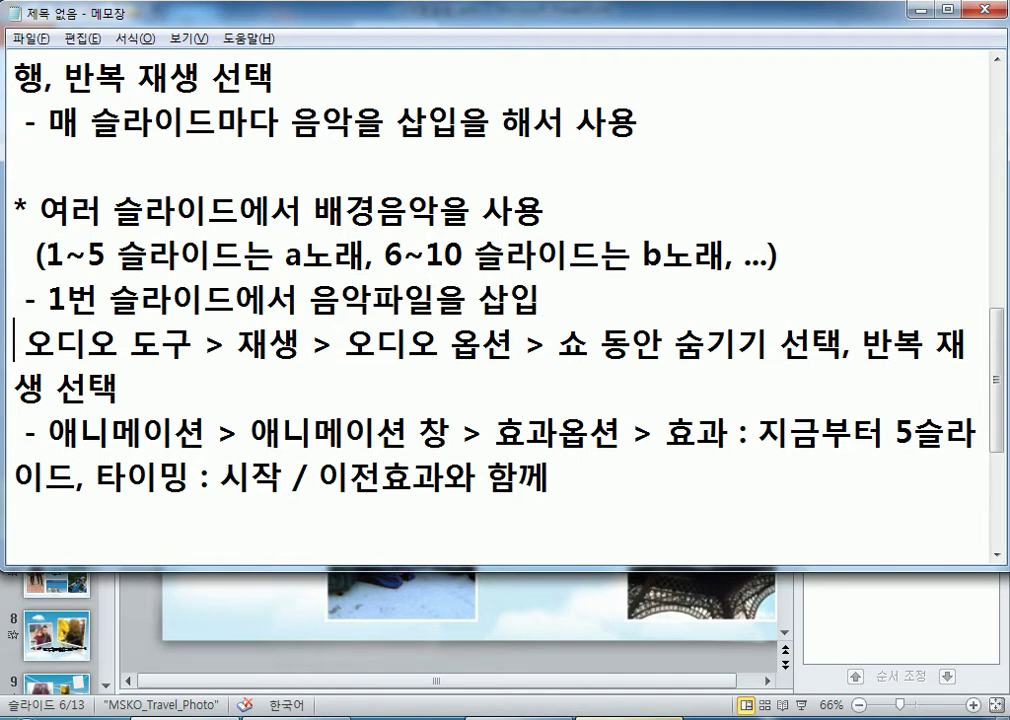
pyautogui.write('-')
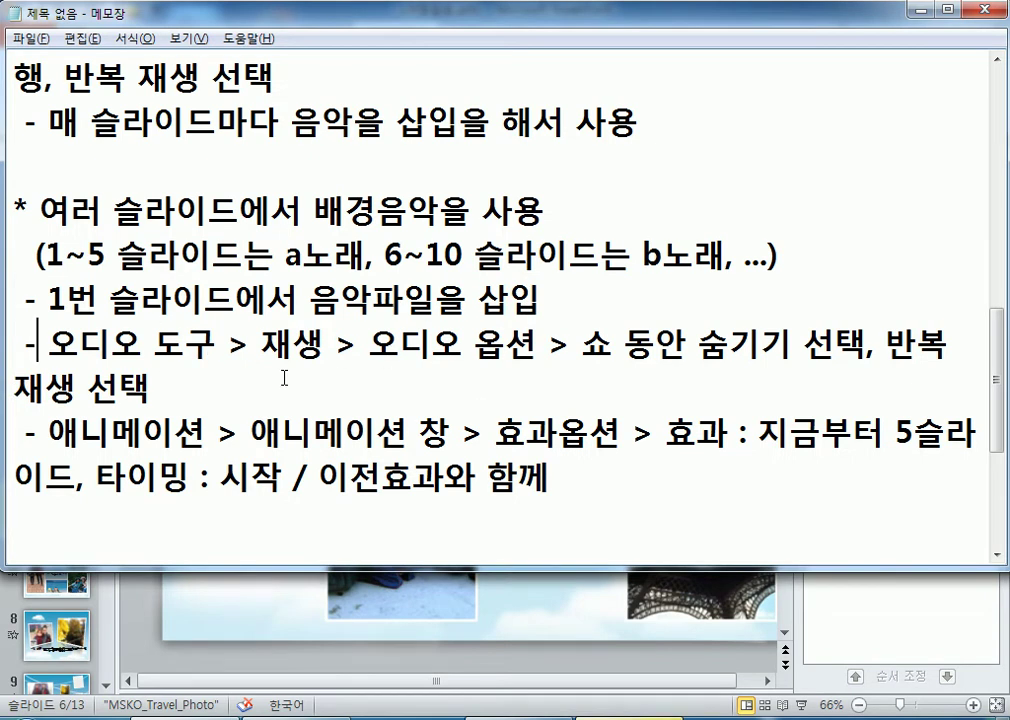
# Step: Review the notes, add a blank line at the end, and return to PowerPoint
pyautogui.scroll(-2, 257, 392)
pyautogui.click(164, 289)
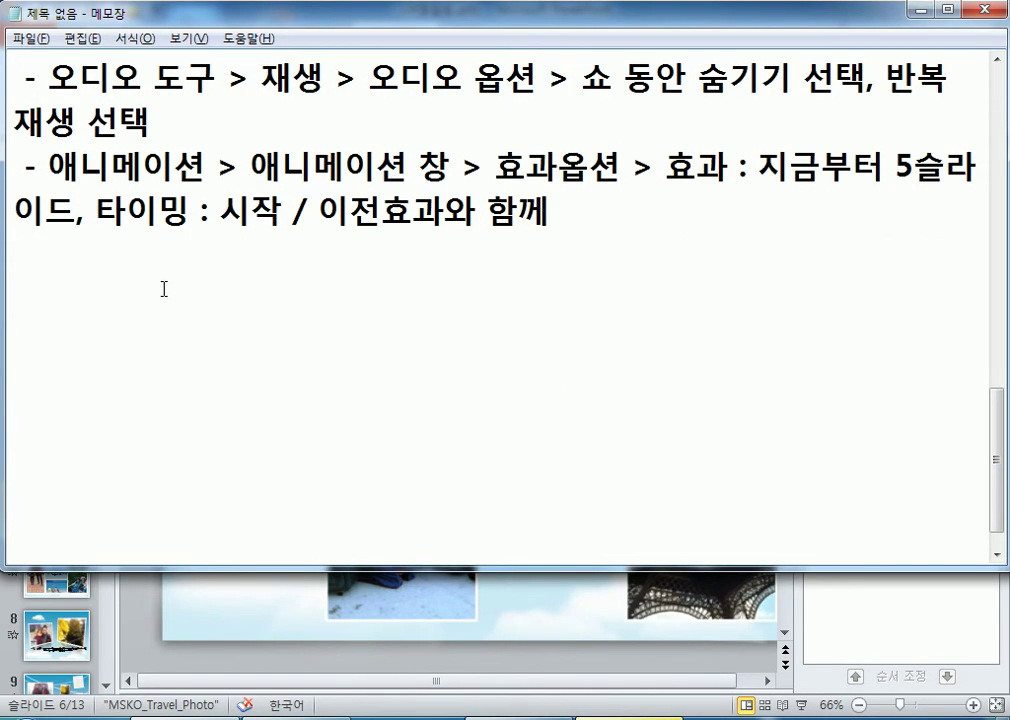
pyautogui.scroll(4, 164, 289)
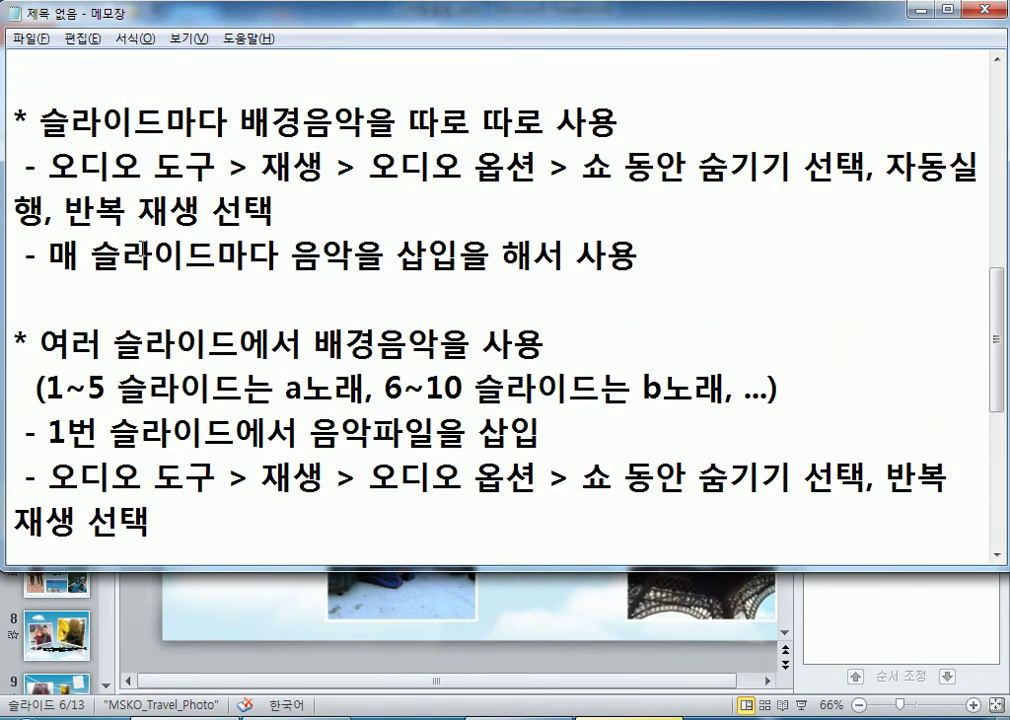
pyautogui.scroll(1, 100, 256)
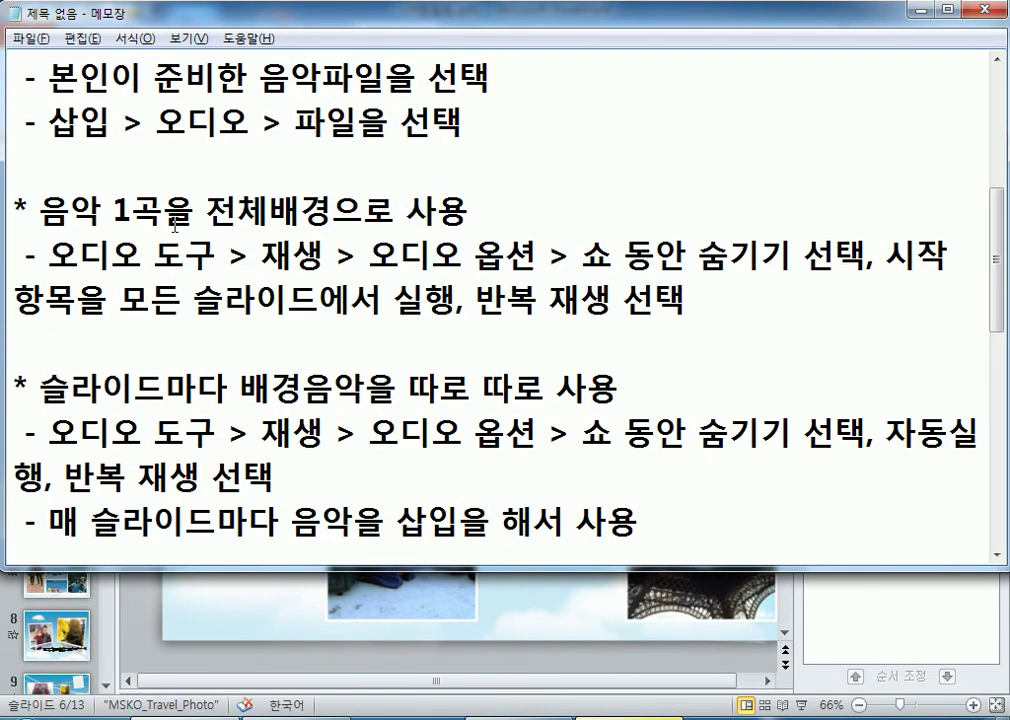
pyautogui.scroll(-2, 178, 226)
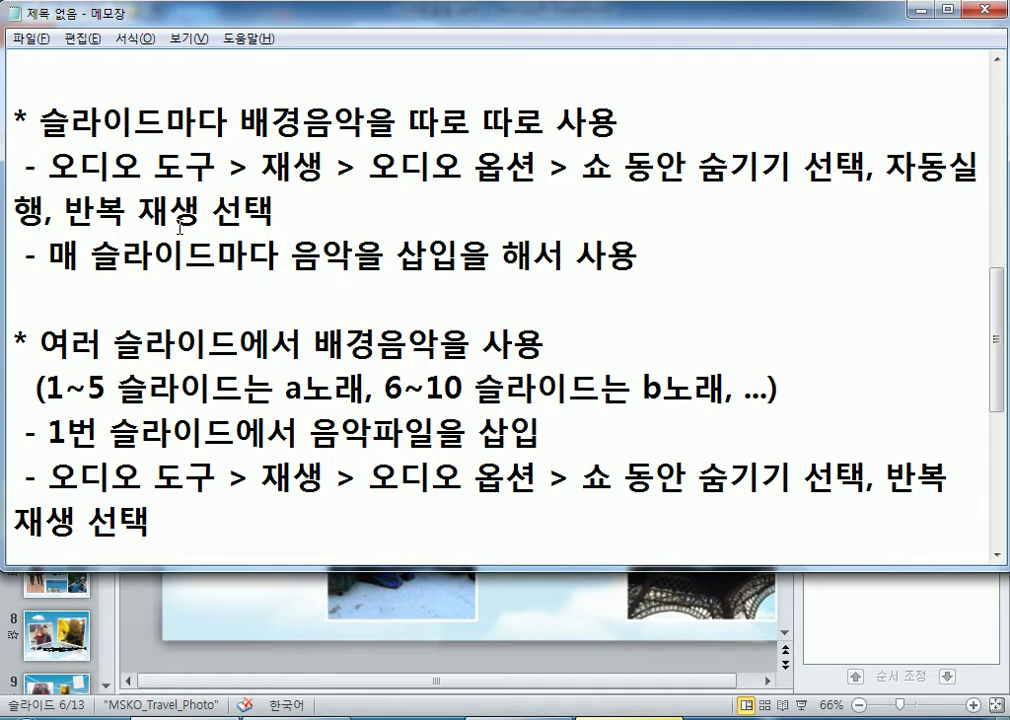
pyautogui.scroll(-1, 192, 287)
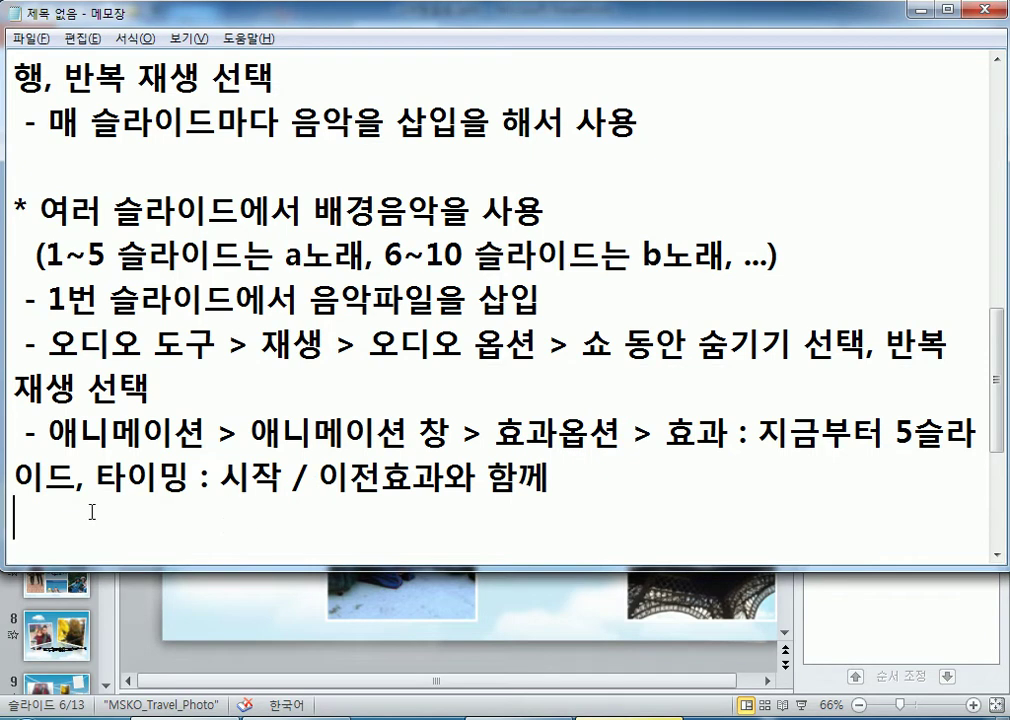
pyautogui.scroll(-1, 96, 517)
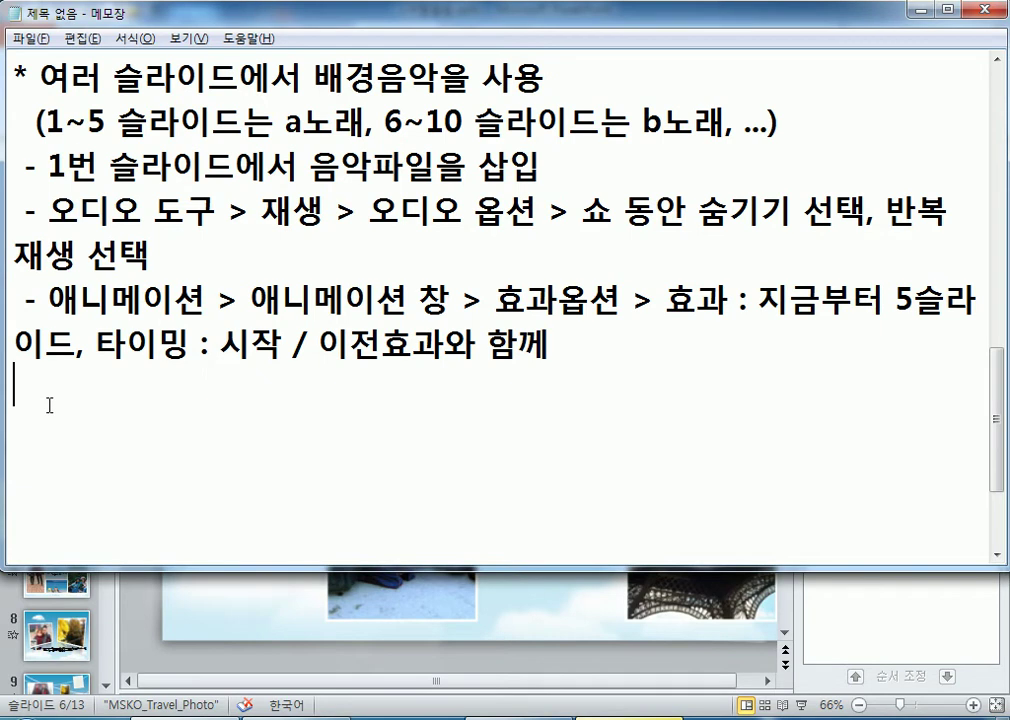
pyautogui.press('Return')
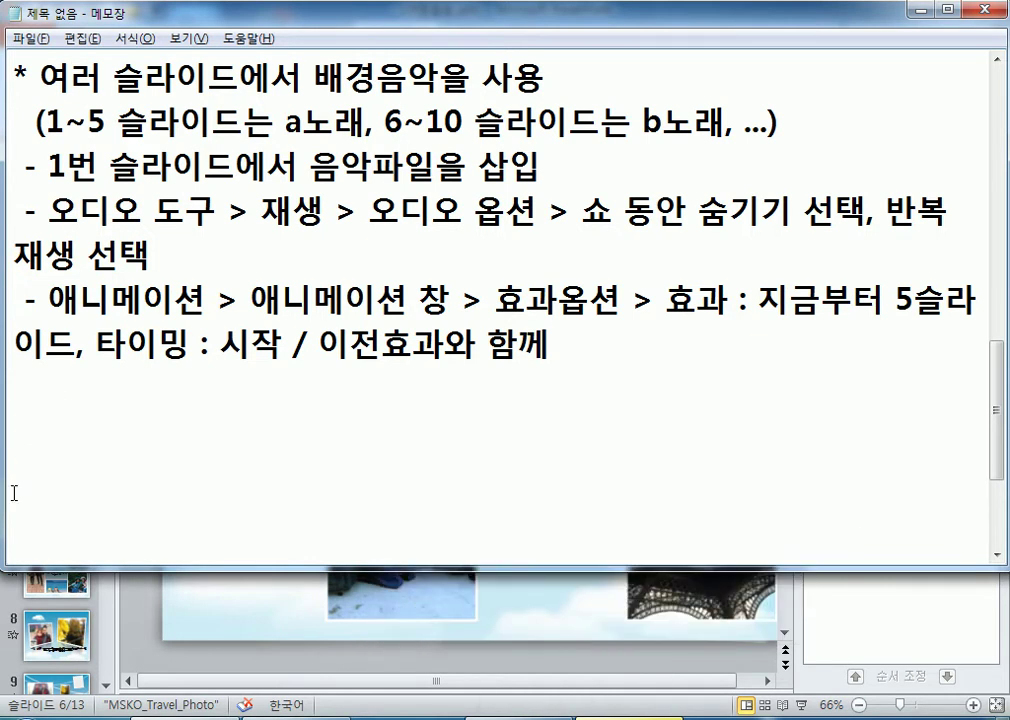
pyautogui.click(128, 648)
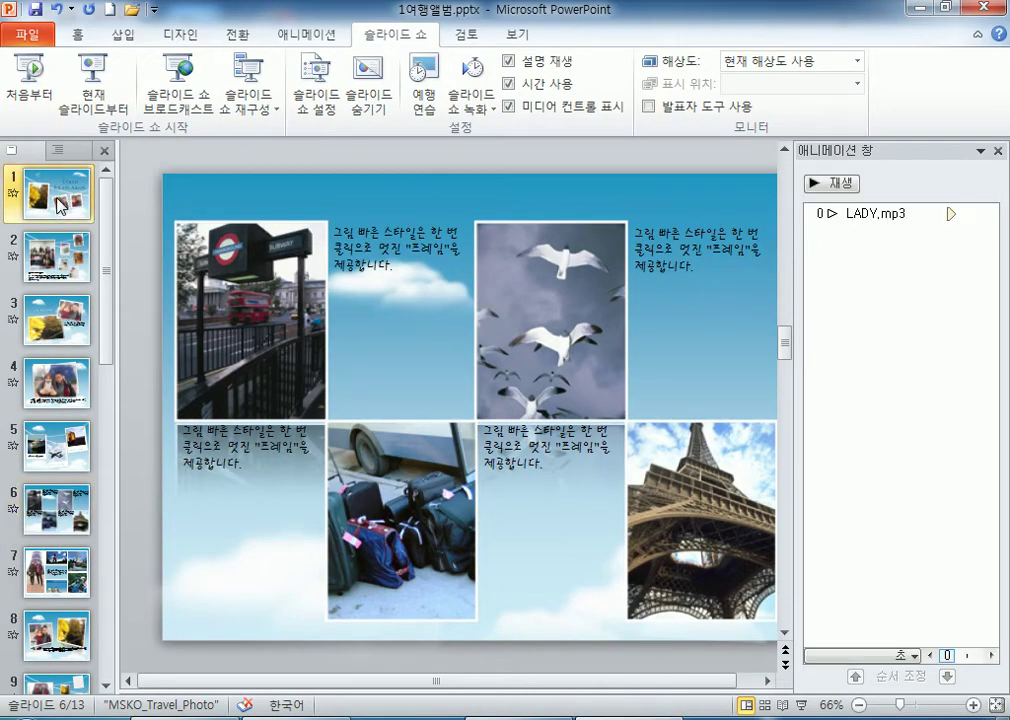
# Step: Verify on slide 1 that LADY.mp3 stops after 5 slides, cancel, then go to slide 6
pyautogui.click(57, 193)
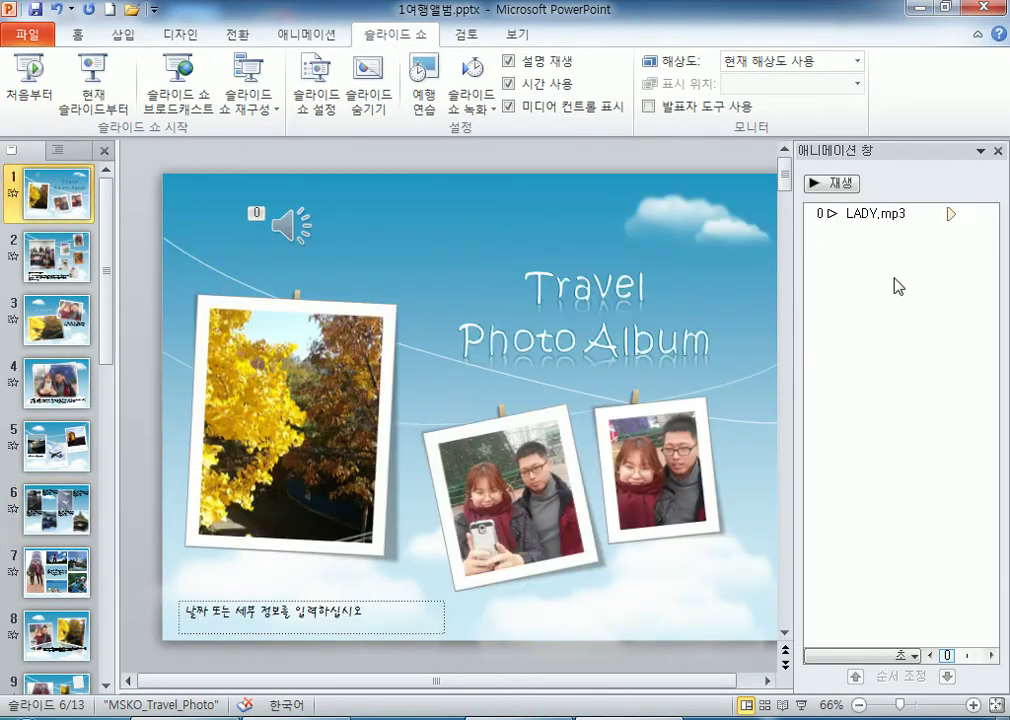
pyautogui.click(960, 215)
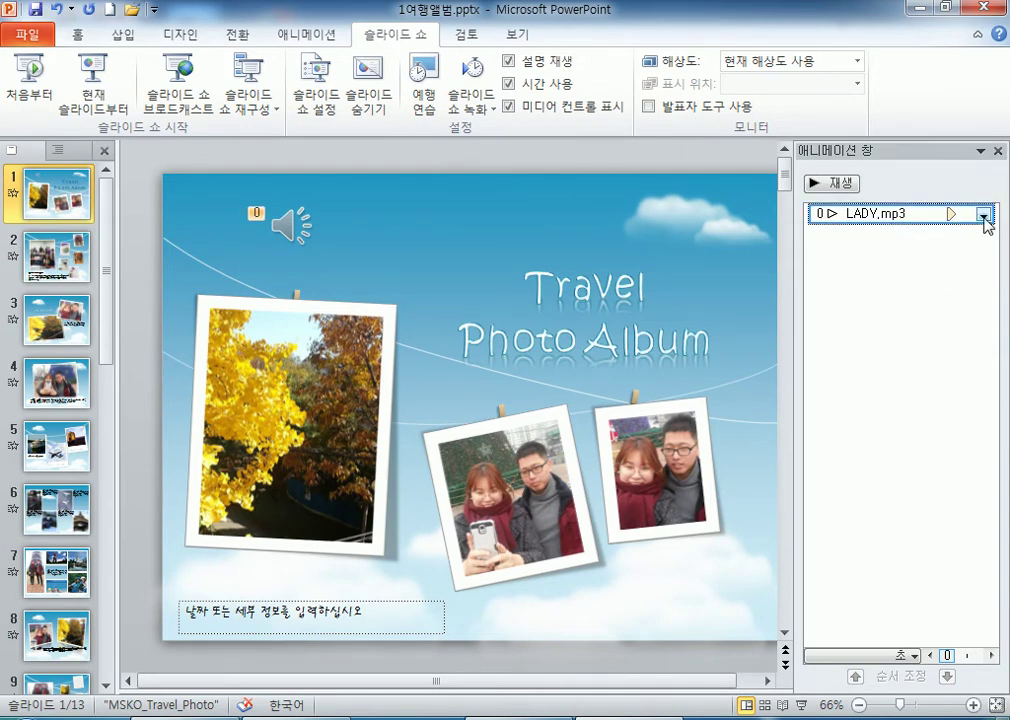
pyautogui.click(984, 216)
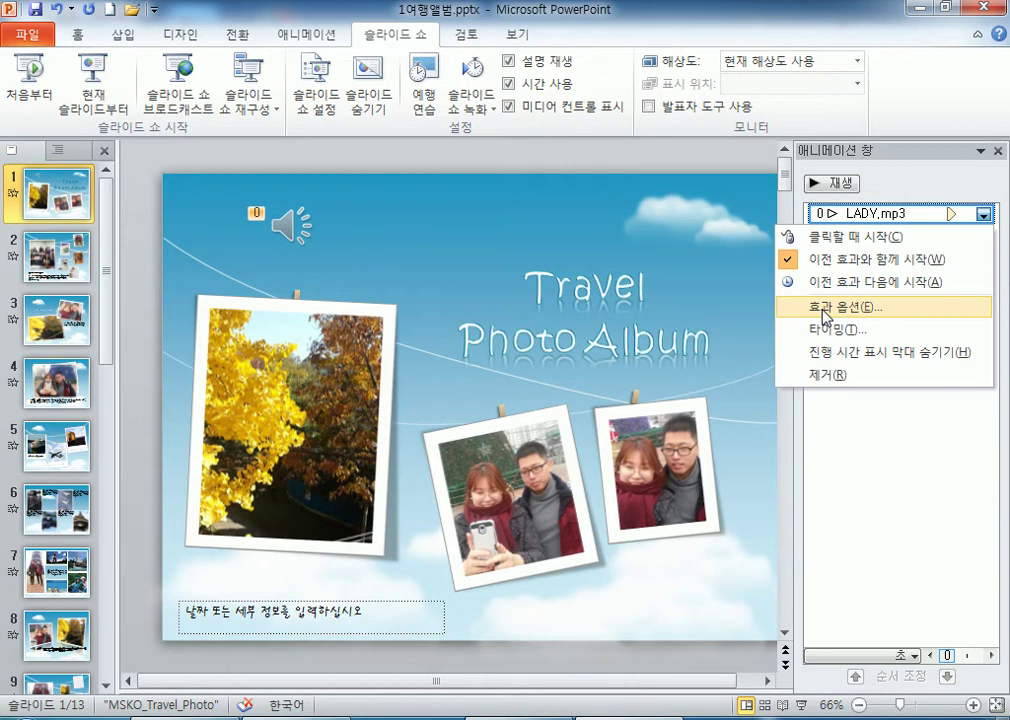
pyautogui.click(826, 314)
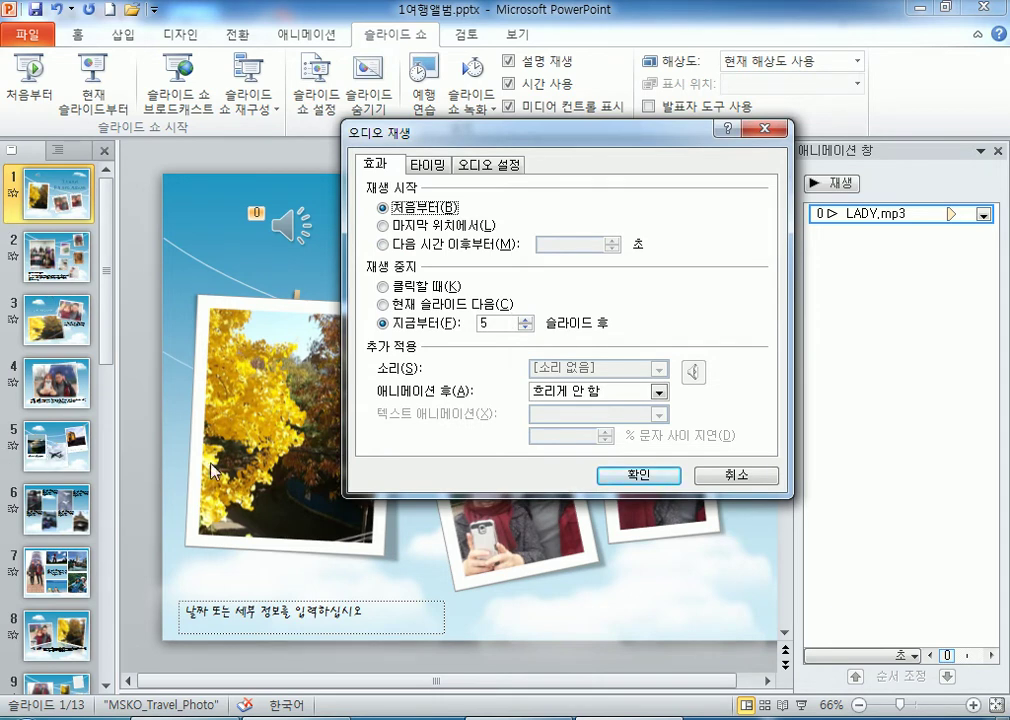
pyautogui.click(740, 477)
pyautogui.click(57, 503)
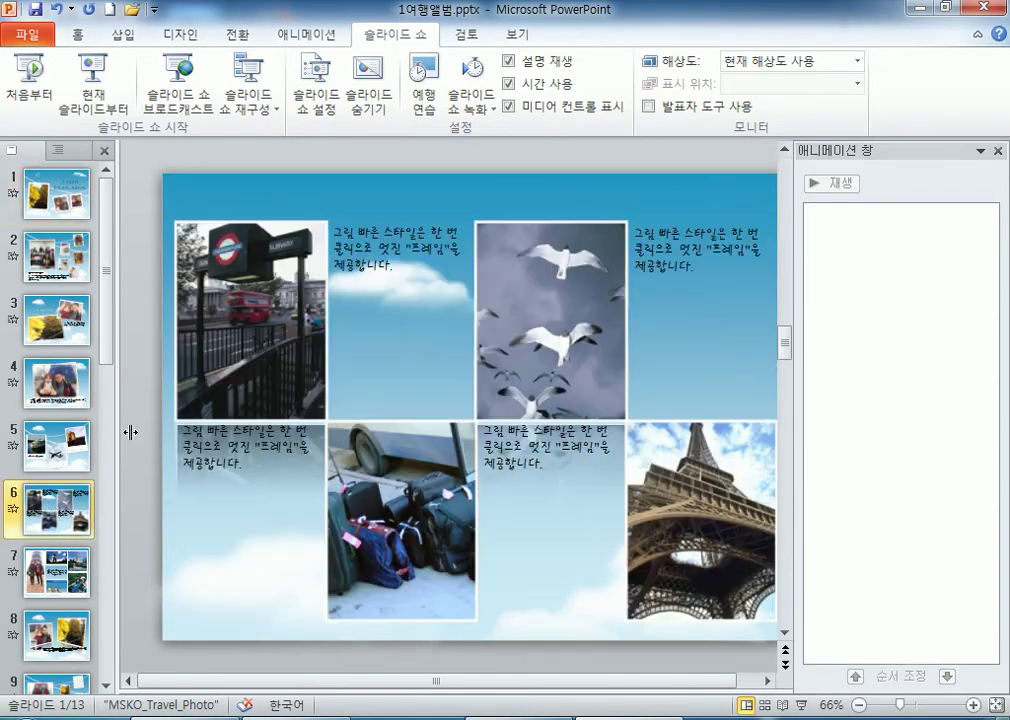
# Step: Browse slides 5 through 10 in the thumbnail pane
pyautogui.click(45, 455)
pyautogui.click(45, 497)
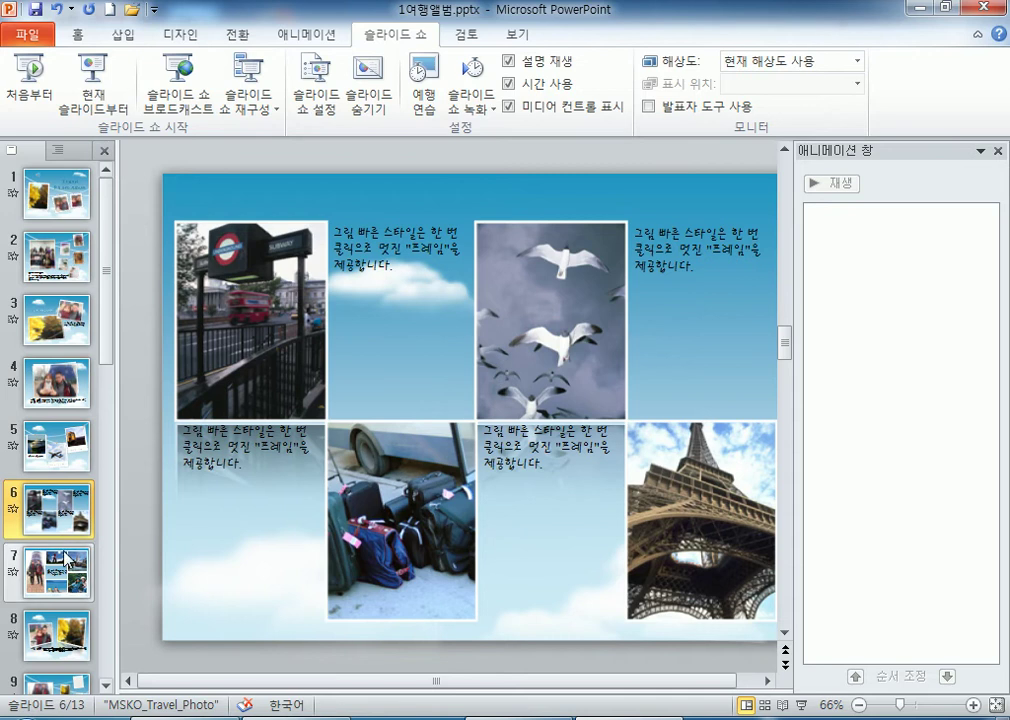
pyautogui.click(43, 588)
pyautogui.click(57, 512)
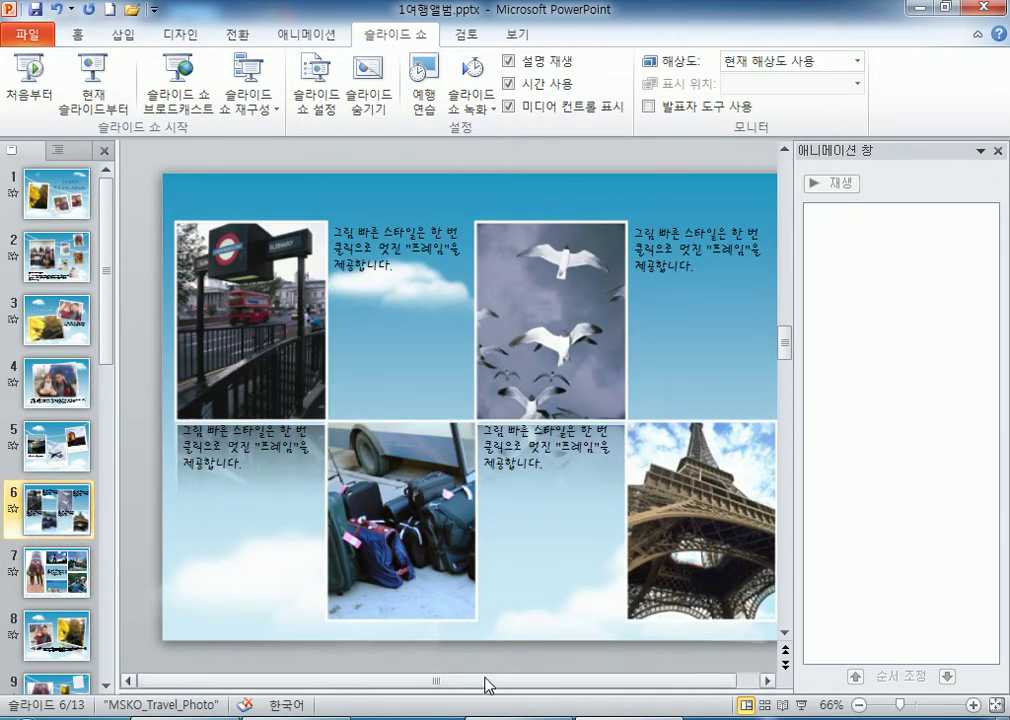
pyautogui.click(63, 635)
pyautogui.scroll(-2, 60, 615)
pyautogui.press('Down')
pyautogui.click(60, 630)
pyautogui.scroll(-2, 70, 610)
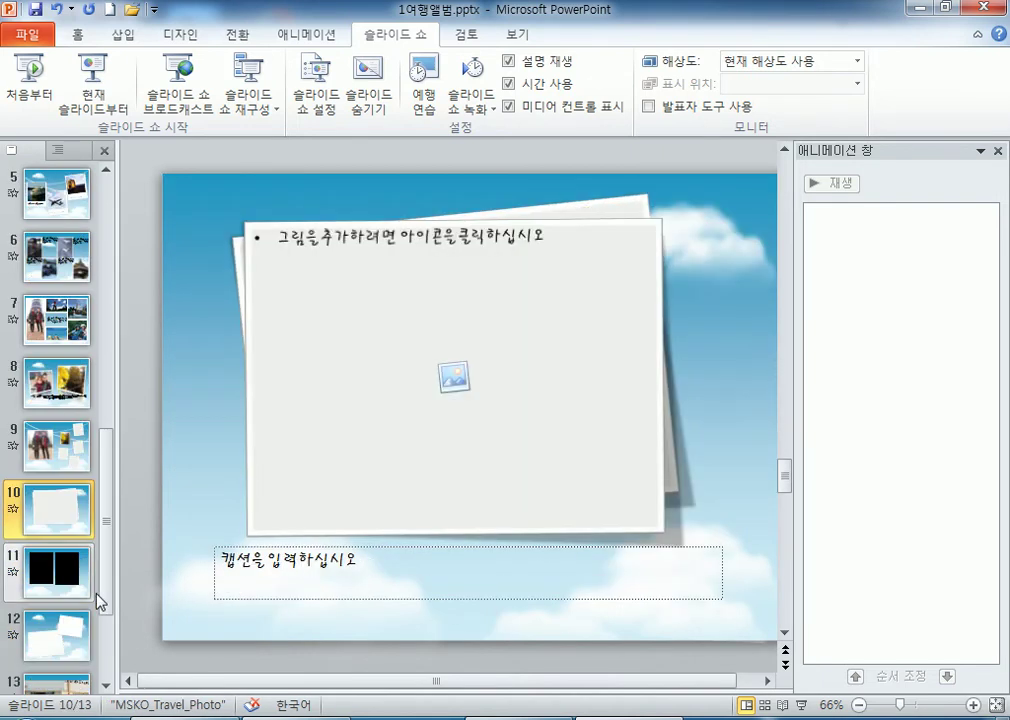
# Step: Browse slides 11 to 13, back through slides 4–6, and return to title slide 1
pyautogui.click(50, 585)
pyautogui.click(45, 632)
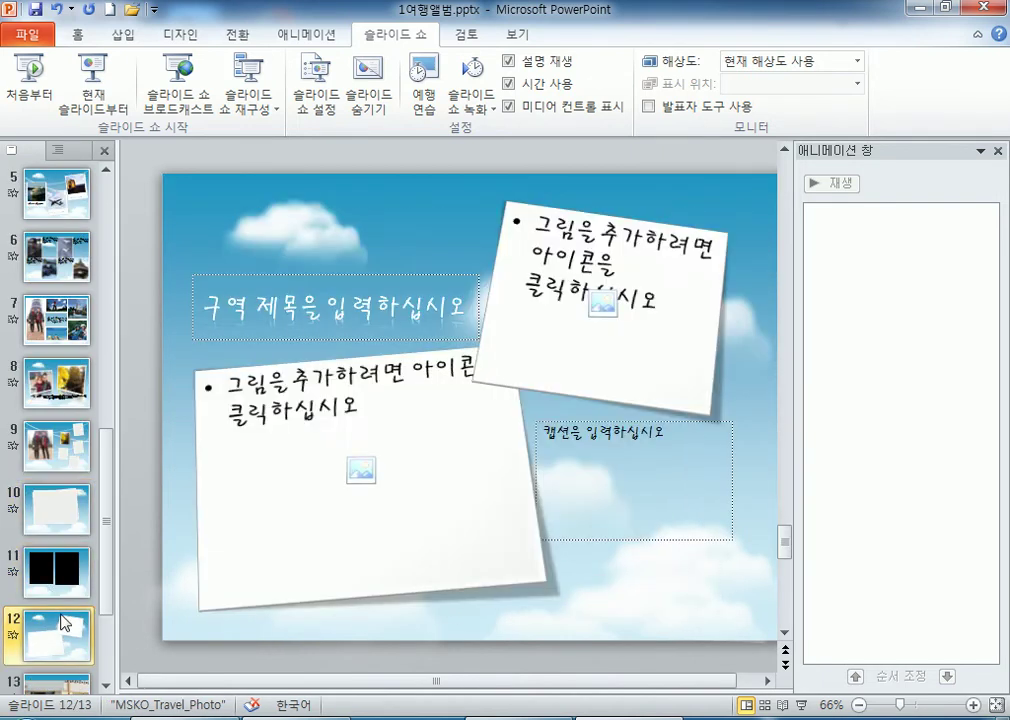
pyautogui.scroll(-1, 55, 540)
pyautogui.press('Down')
pyautogui.scroll(5, 57, 530)
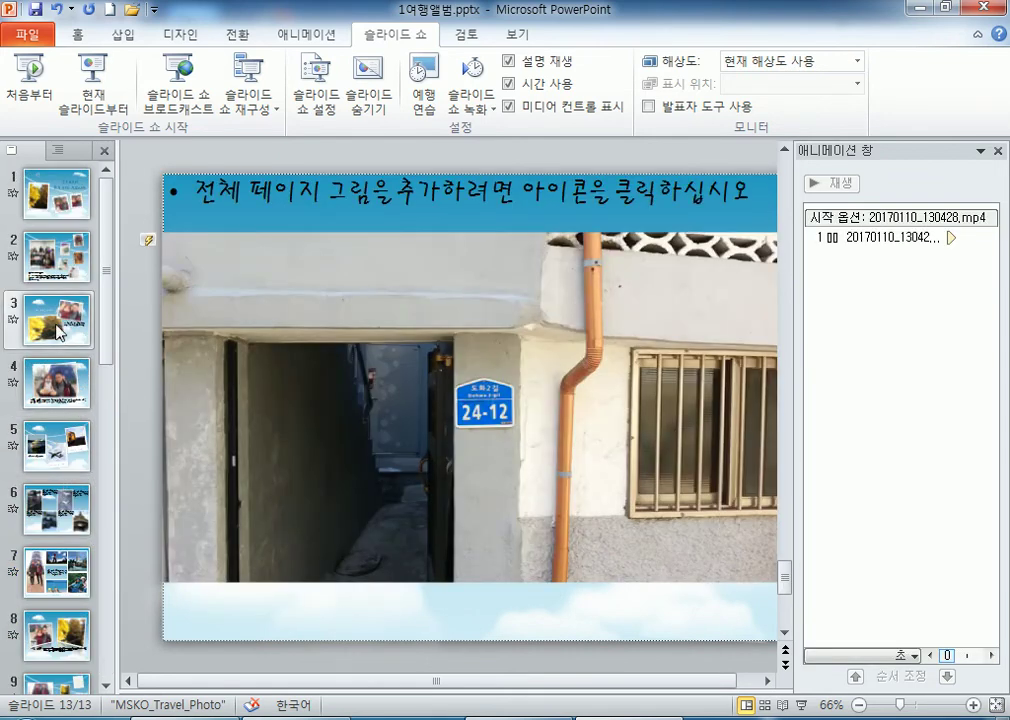
pyautogui.click(47, 405)
pyautogui.press('Down')
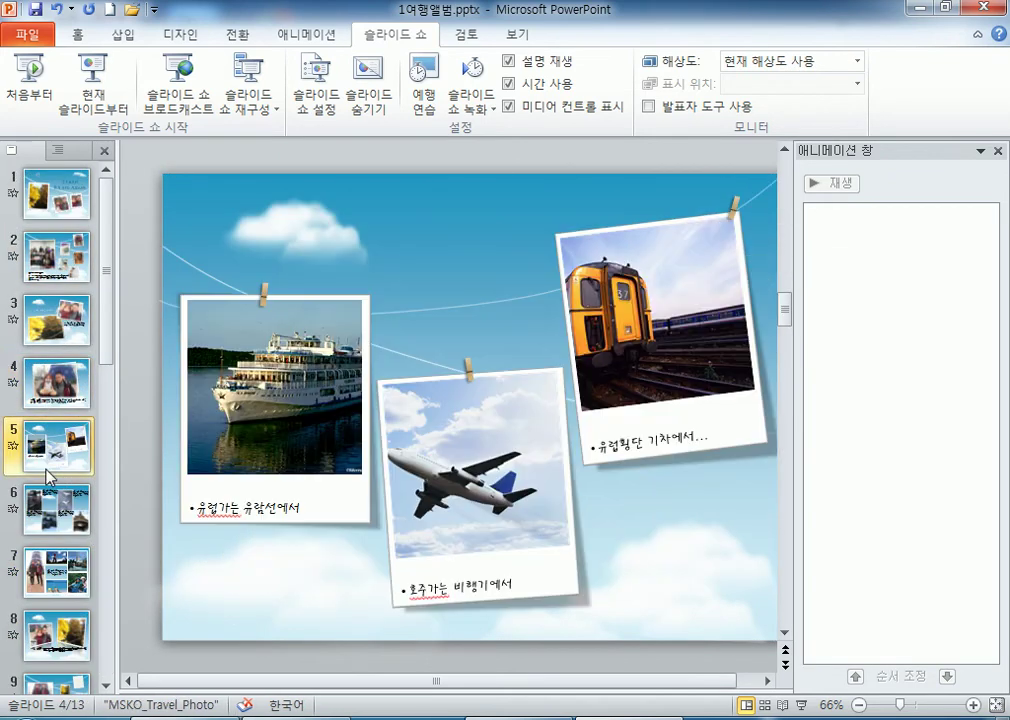
pyautogui.click(44, 515)
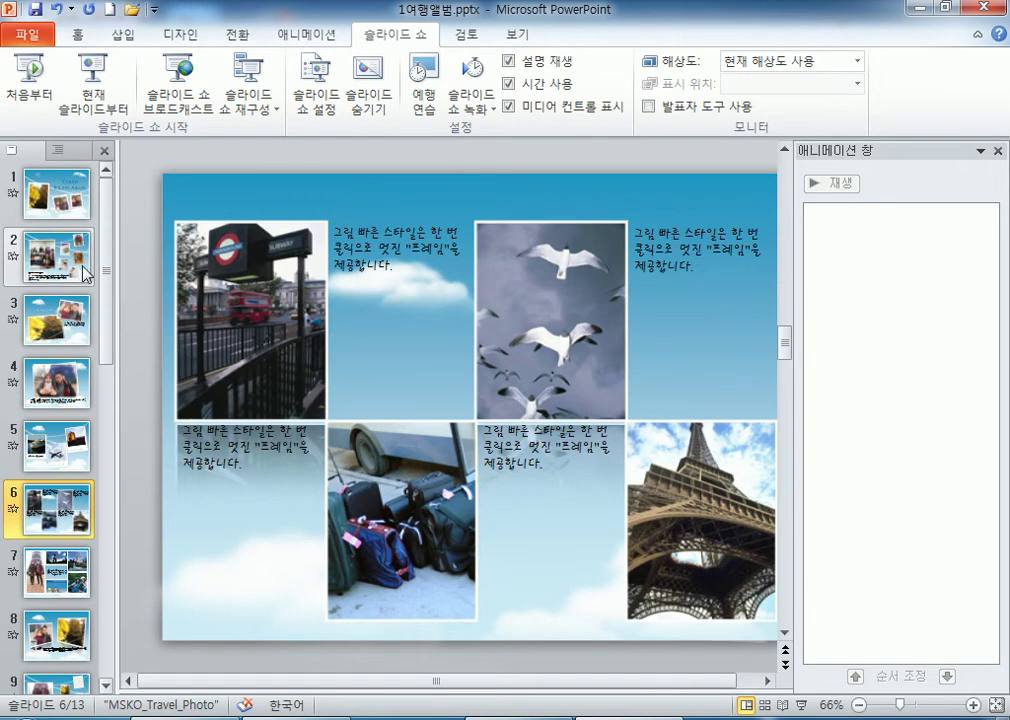
pyautogui.click(75, 208)
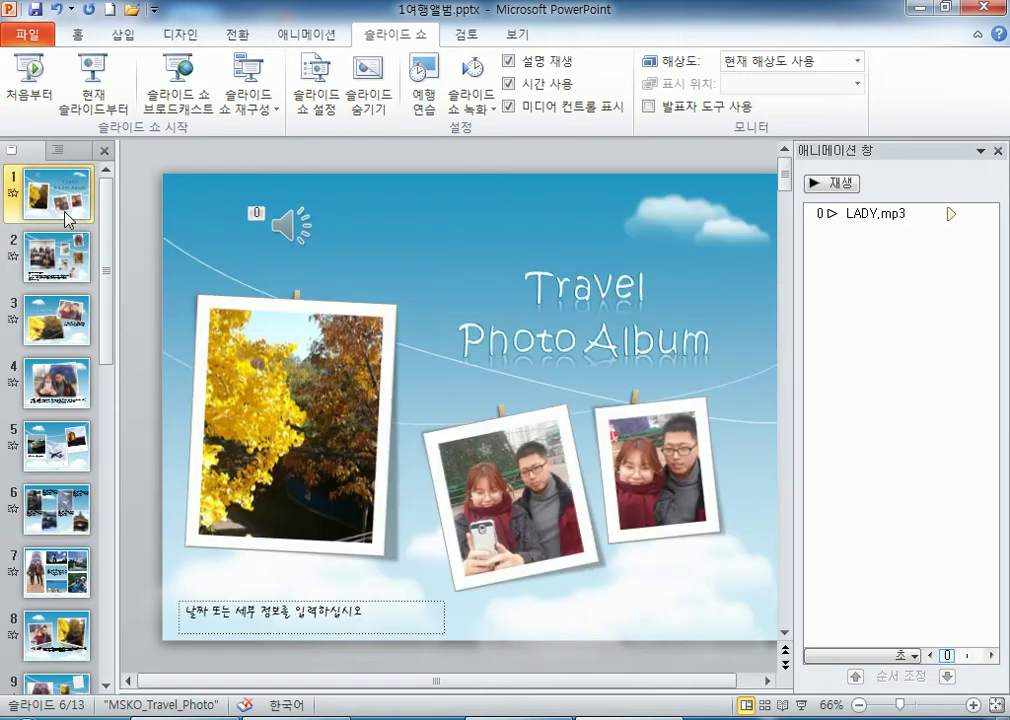
# Step: Set LADY.mp3's Timing Start to With Previous, confirm, then move to slide 6
pyautogui.click(305, 222)
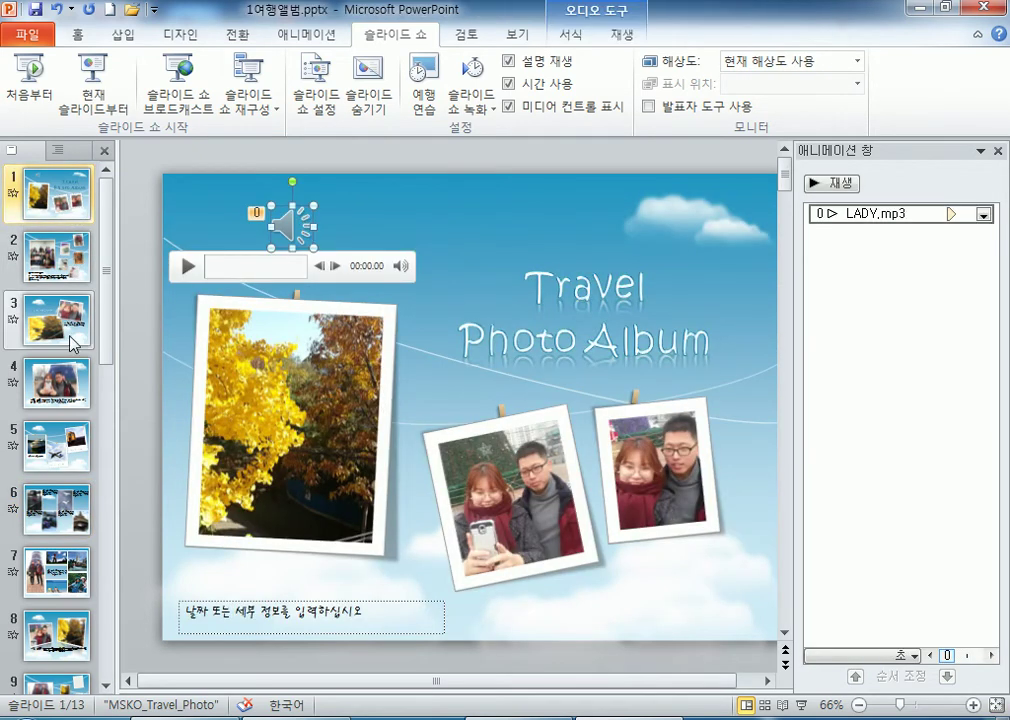
pyautogui.click(984, 214)
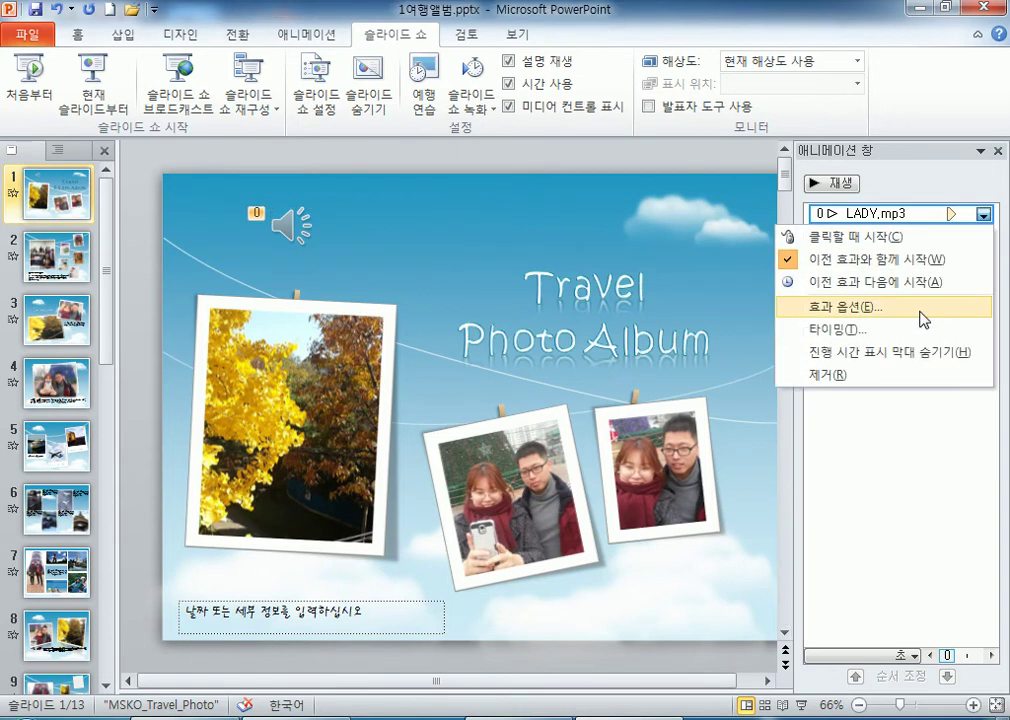
pyautogui.click(838, 305)
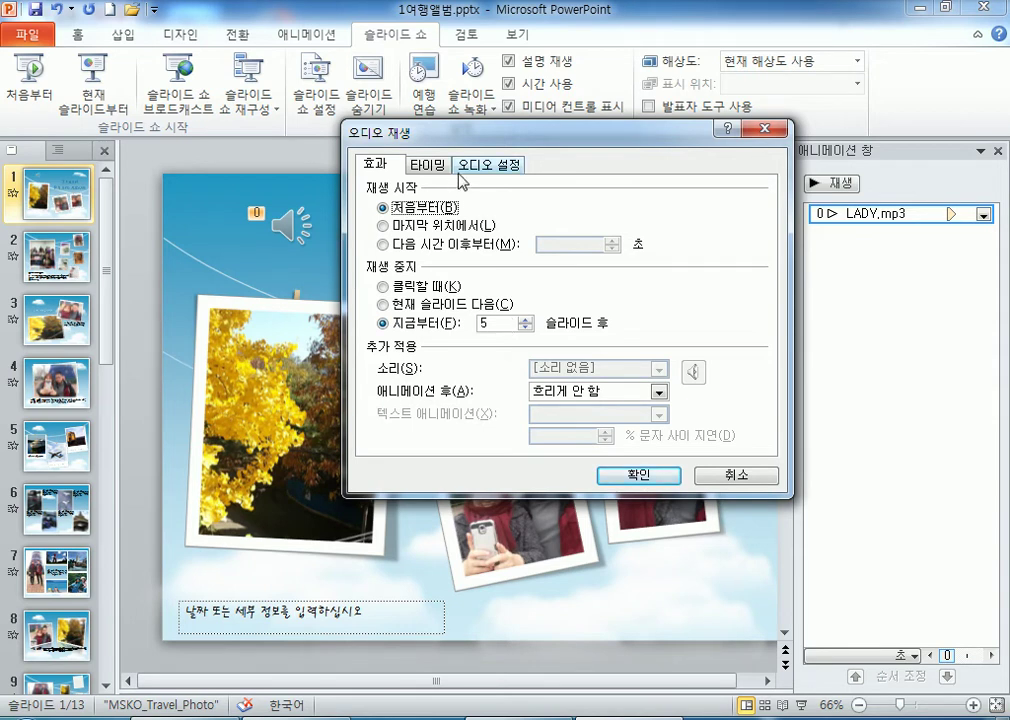
pyautogui.click(435, 168)
pyautogui.click(515, 192)
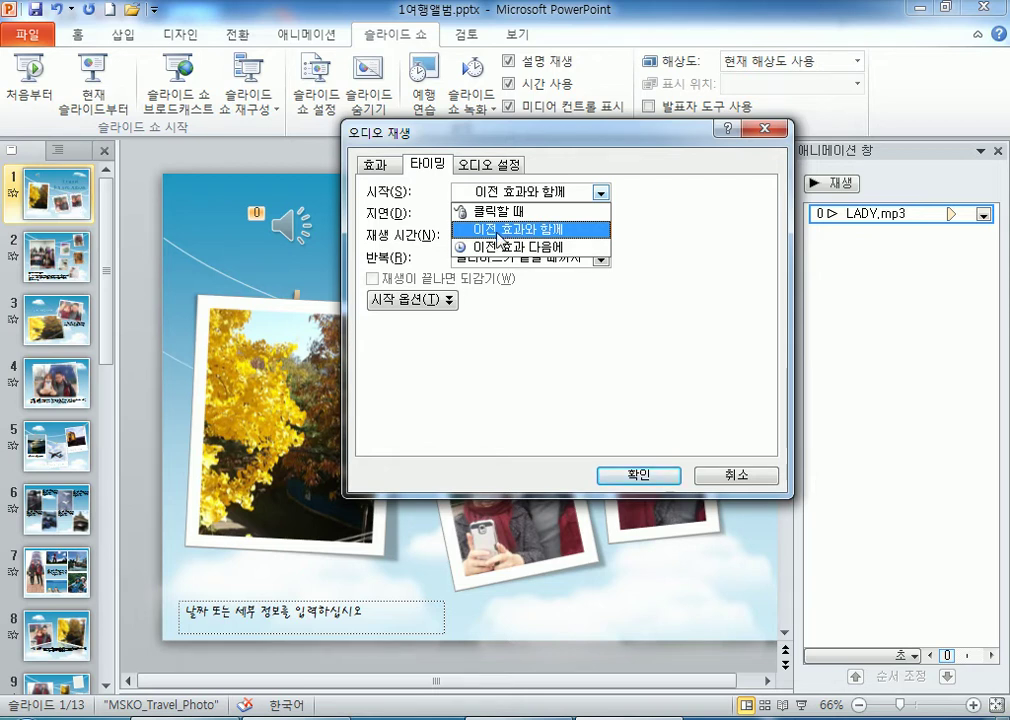
pyautogui.click(505, 246)
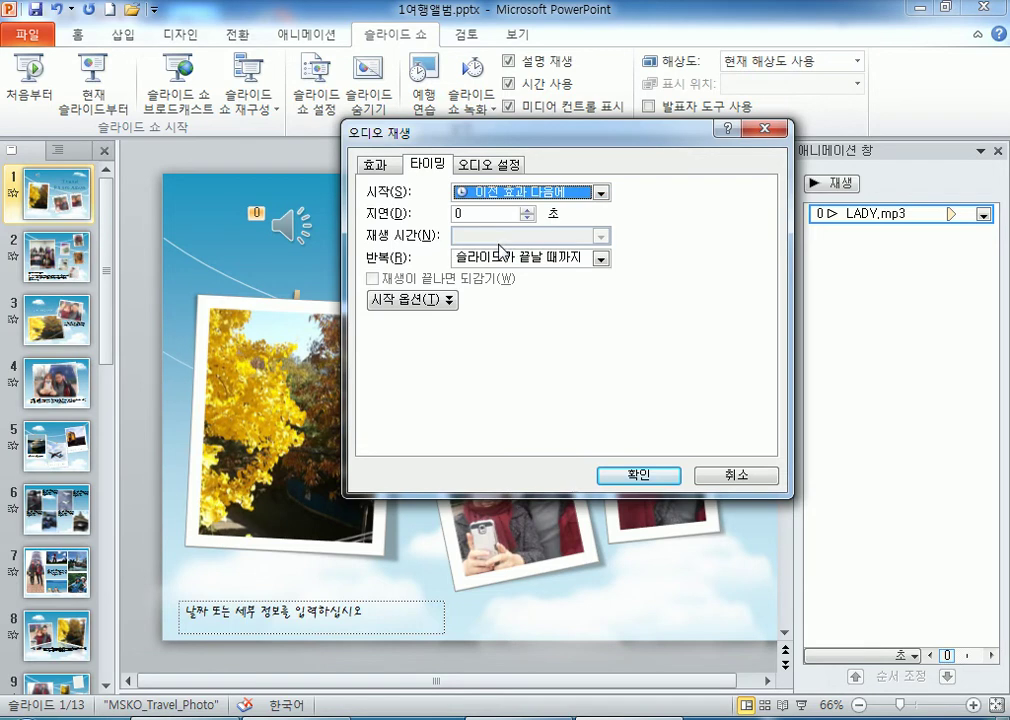
pyautogui.click(510, 192)
pyautogui.click(512, 229)
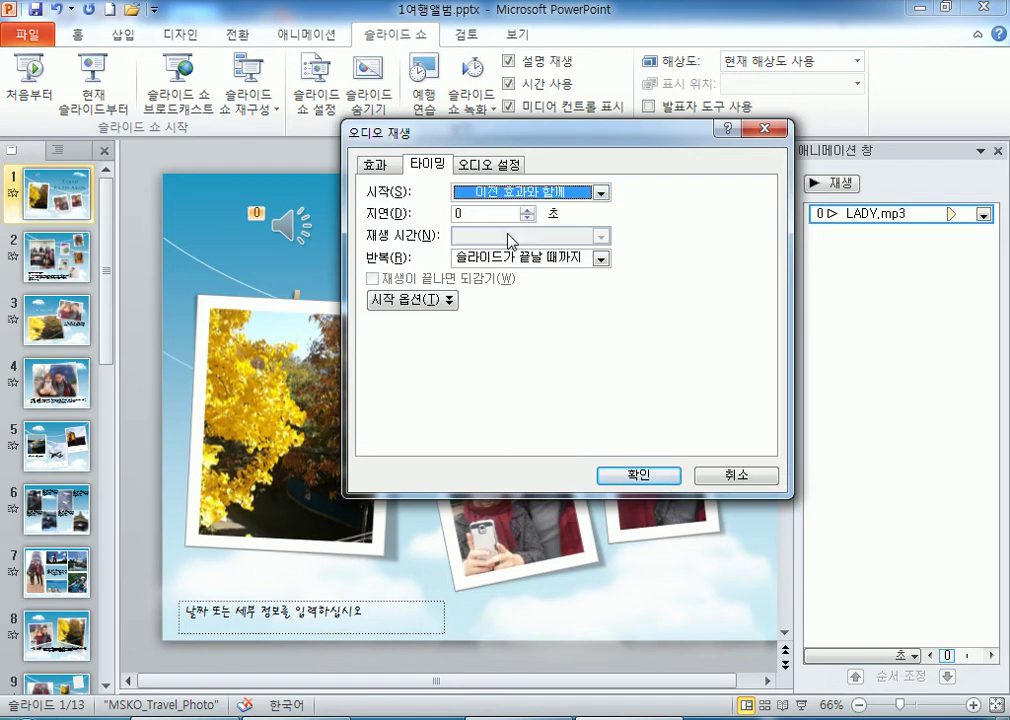
pyautogui.click(510, 192)
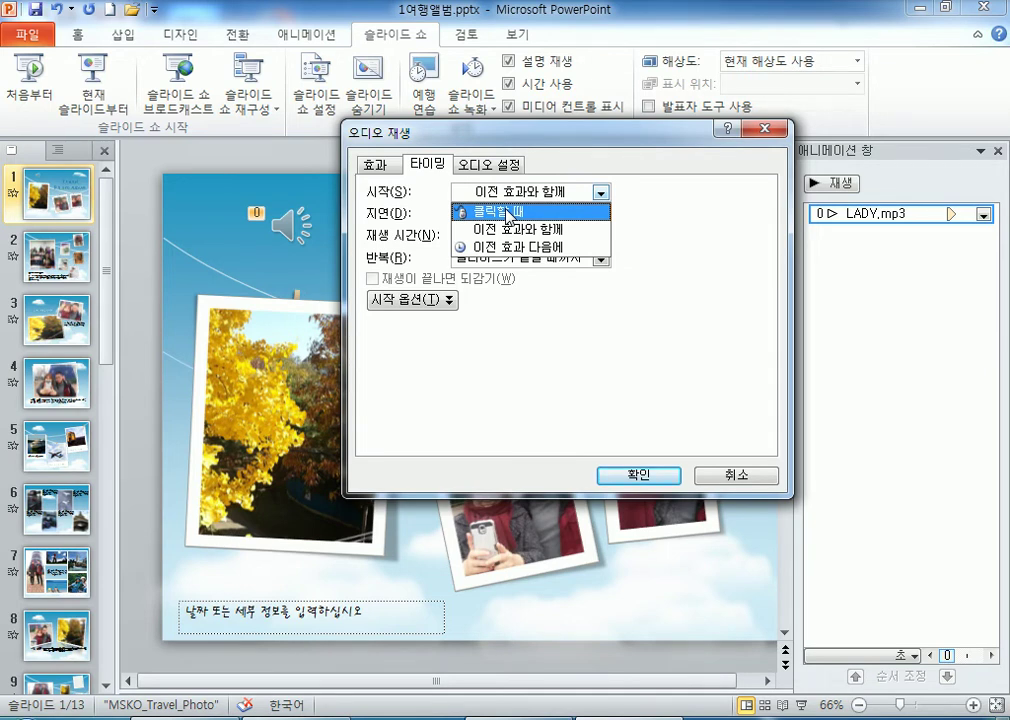
pyautogui.click(512, 229)
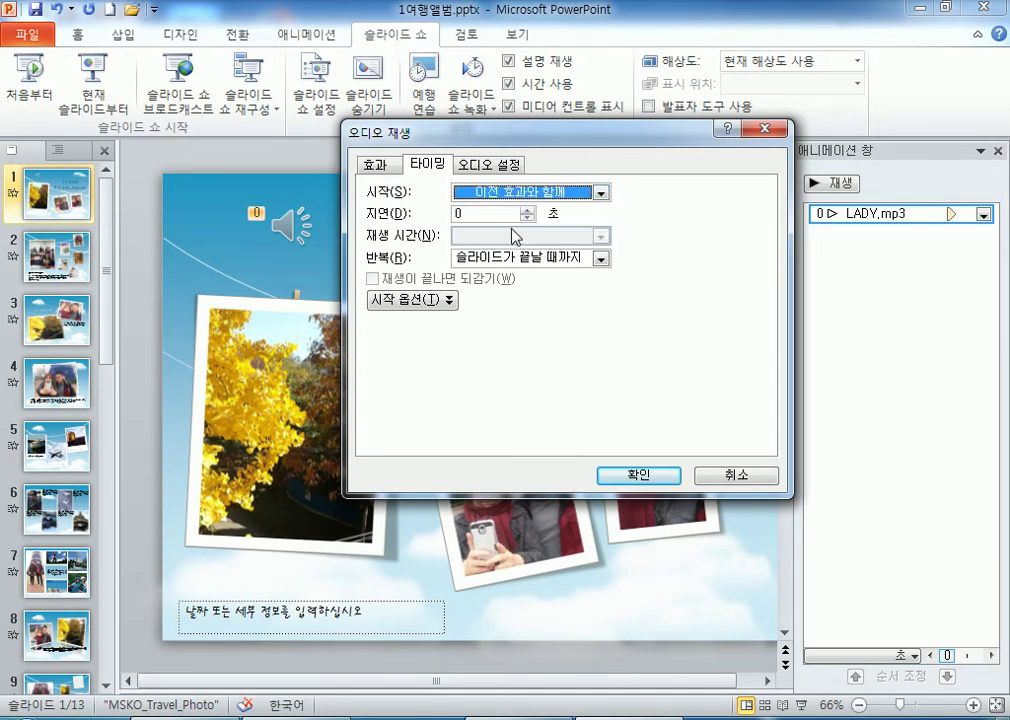
pyautogui.press('Return')
pyautogui.click(50, 512)
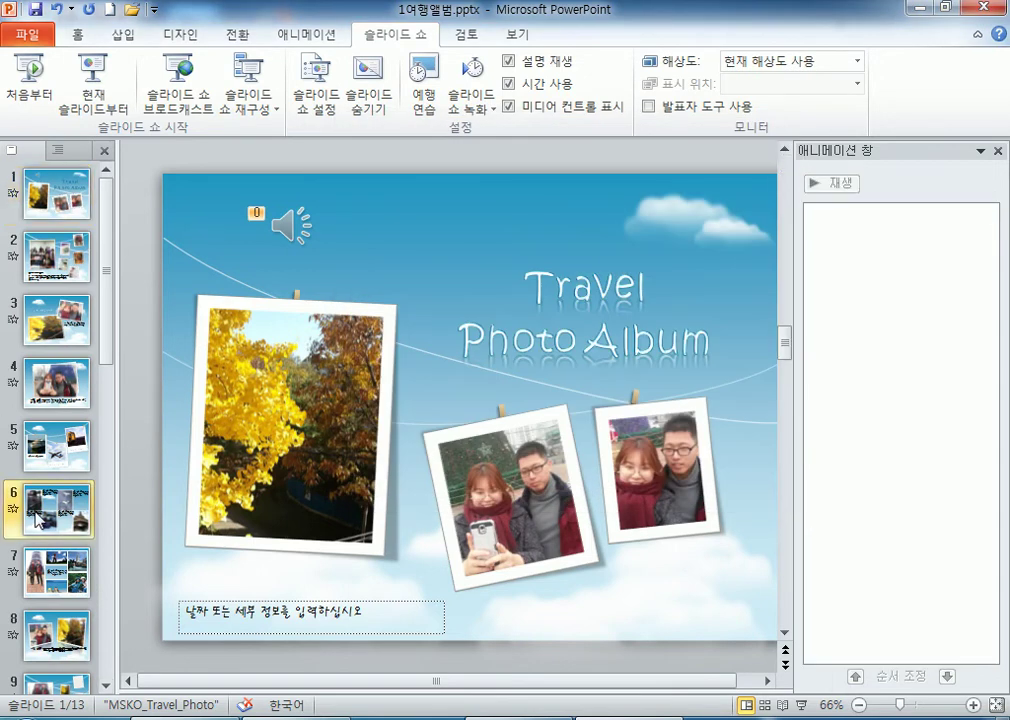
# Step: Insert ALL OUT OF LOVE.mp3 on slide 6 and turn on Hide During Show
pyautogui.click(122, 35)
pyautogui.click(969, 70)
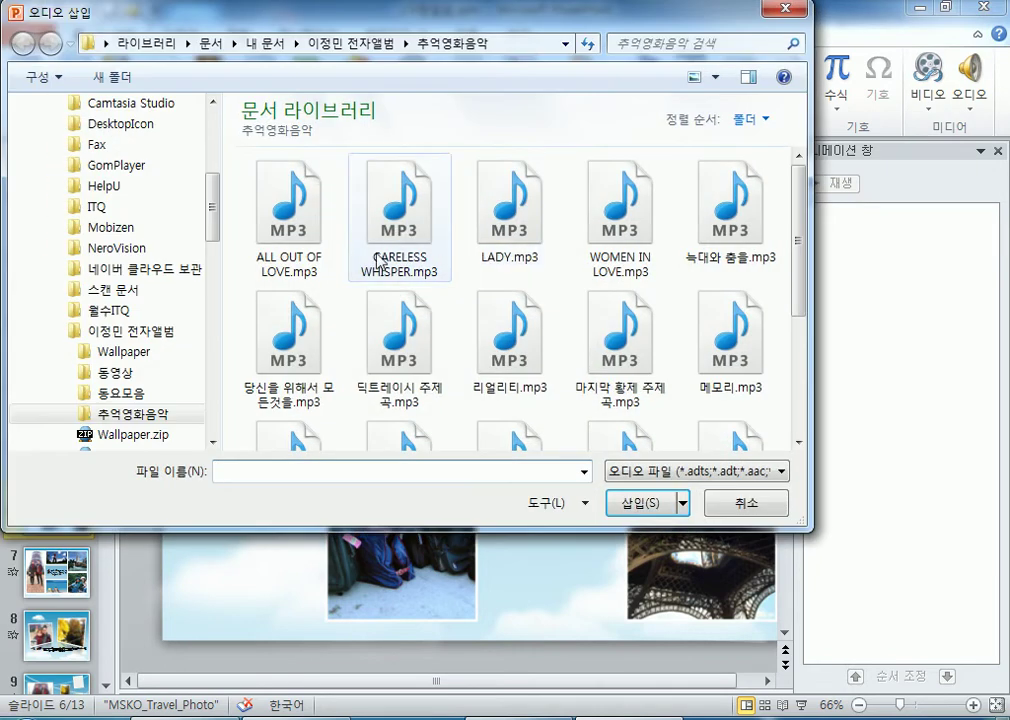
pyautogui.doubleClick(305, 238)
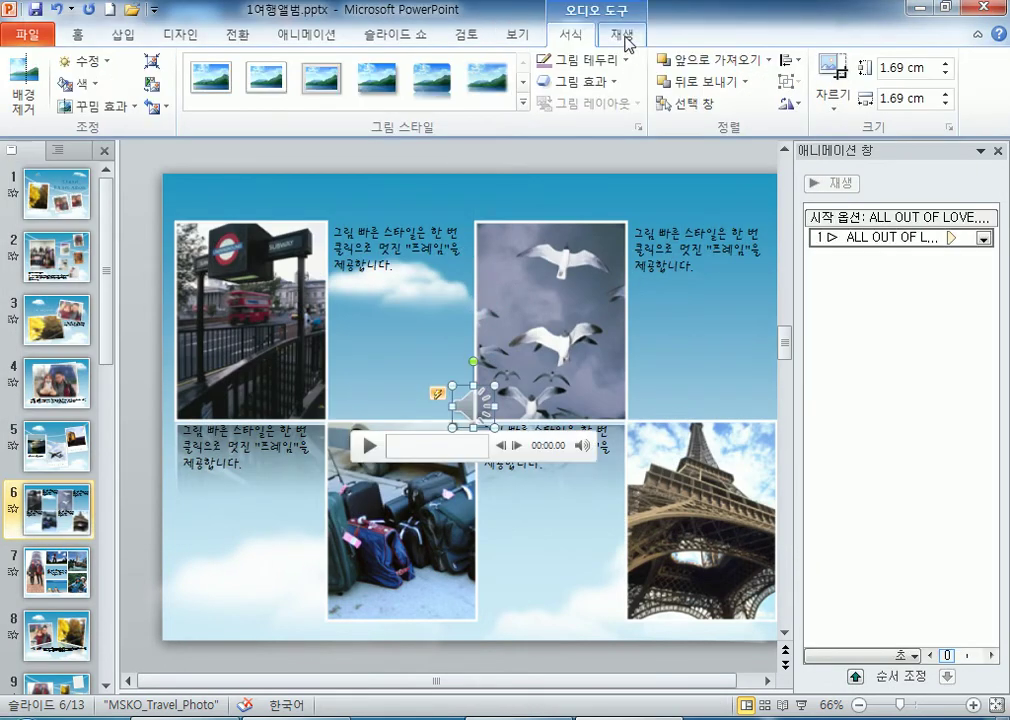
pyautogui.click(622, 36)
pyautogui.click(427, 99)
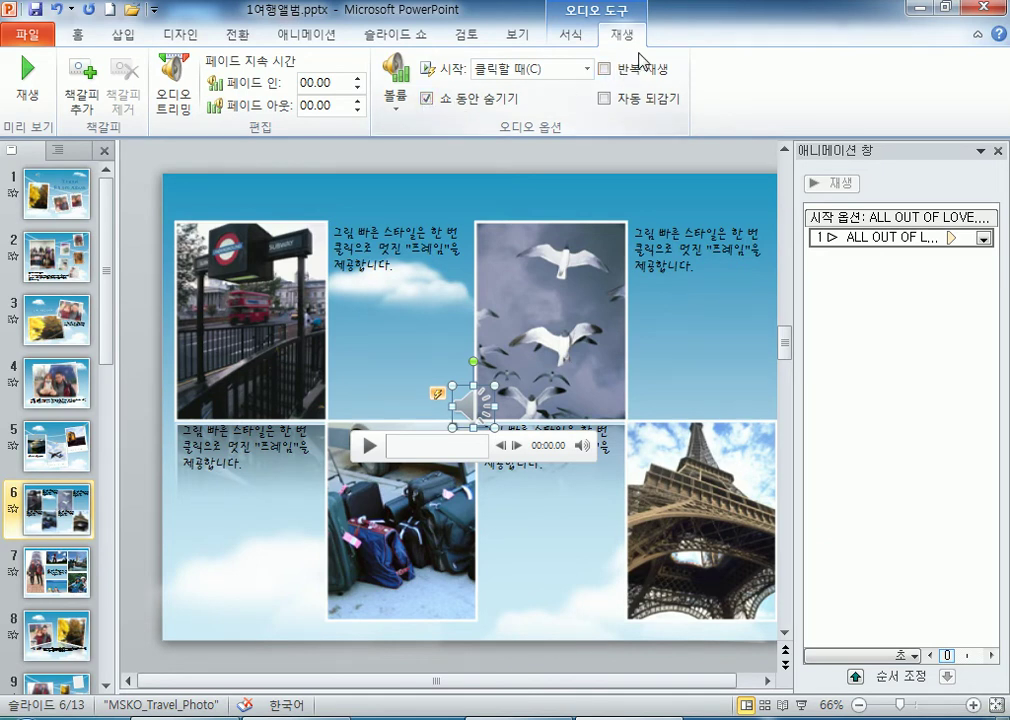
pyautogui.click(984, 239)
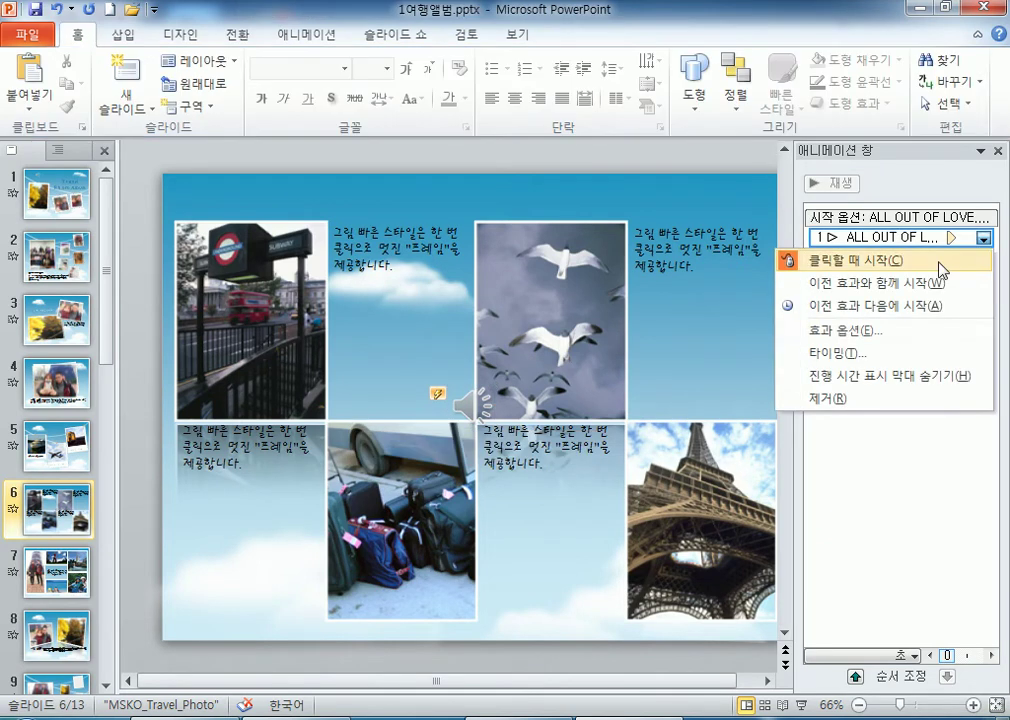
# Step: Set ALL OUT OF LOVE.mp3 to stop playing after 5 slides
pyautogui.click(820, 332)
pyautogui.moveTo(419, 318); pyautogui.dragTo(432, 134)
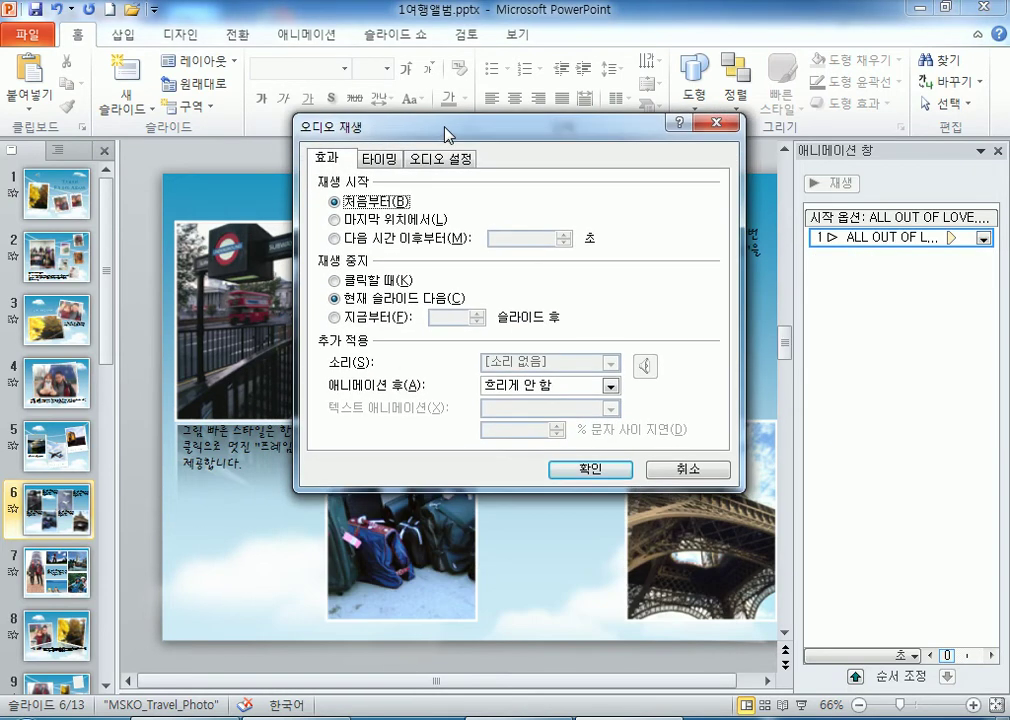
pyautogui.click(335, 317)
pyautogui.write('0')
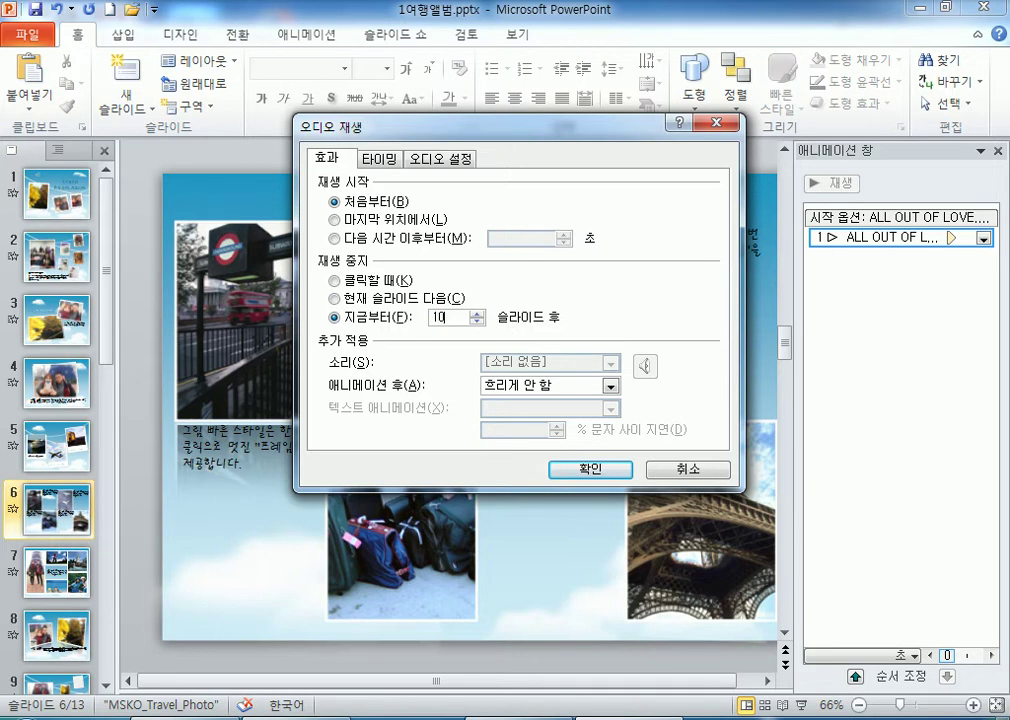
pyautogui.click(400, 317)
pyautogui.write('5')
pyautogui.press('BackSpace')
pyautogui.write('10')
pyautogui.press('BackSpace')
pyautogui.press('BackSpace')
pyautogui.write('5')
# Step: Set its Timing Start to With Previous and apply with OK
pyautogui.click(381, 160)
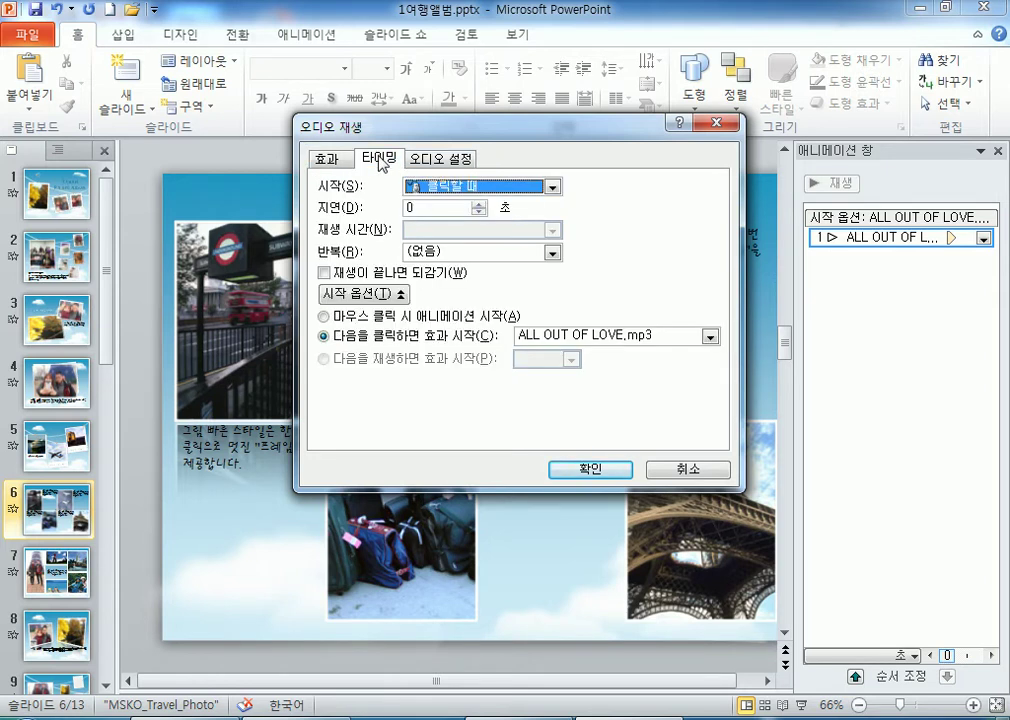
pyautogui.click(437, 187)
pyautogui.click(445, 225)
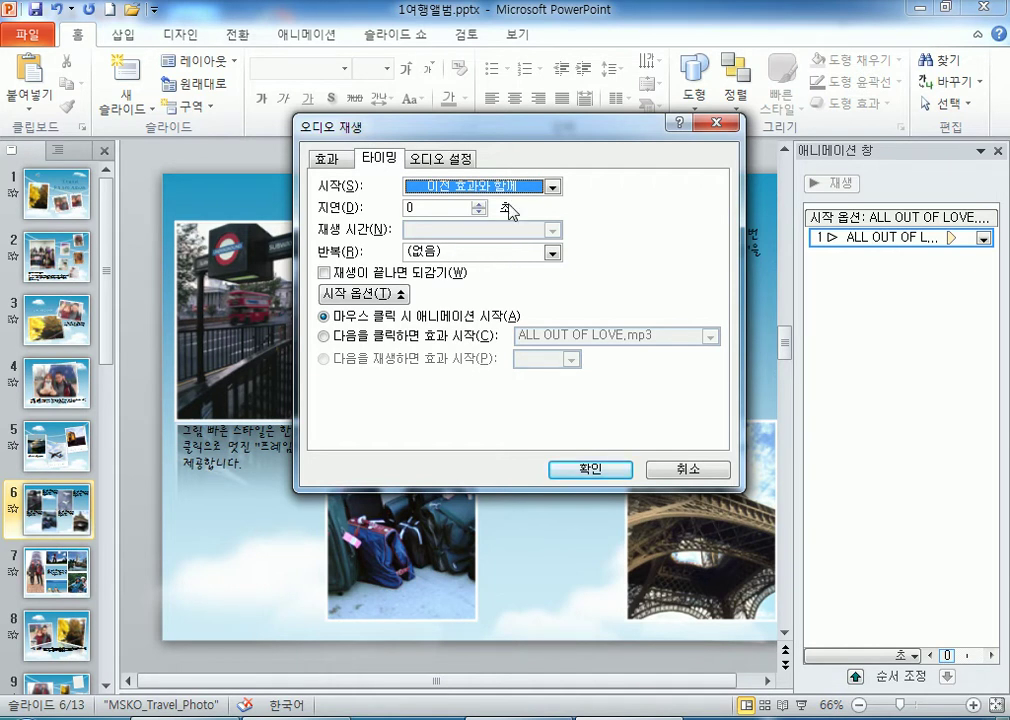
pyautogui.click(586, 472)
# Step: Add a new slide after slide 10 using the 가로(전체 화면) picture layout
pyautogui.moveTo(579, 397)
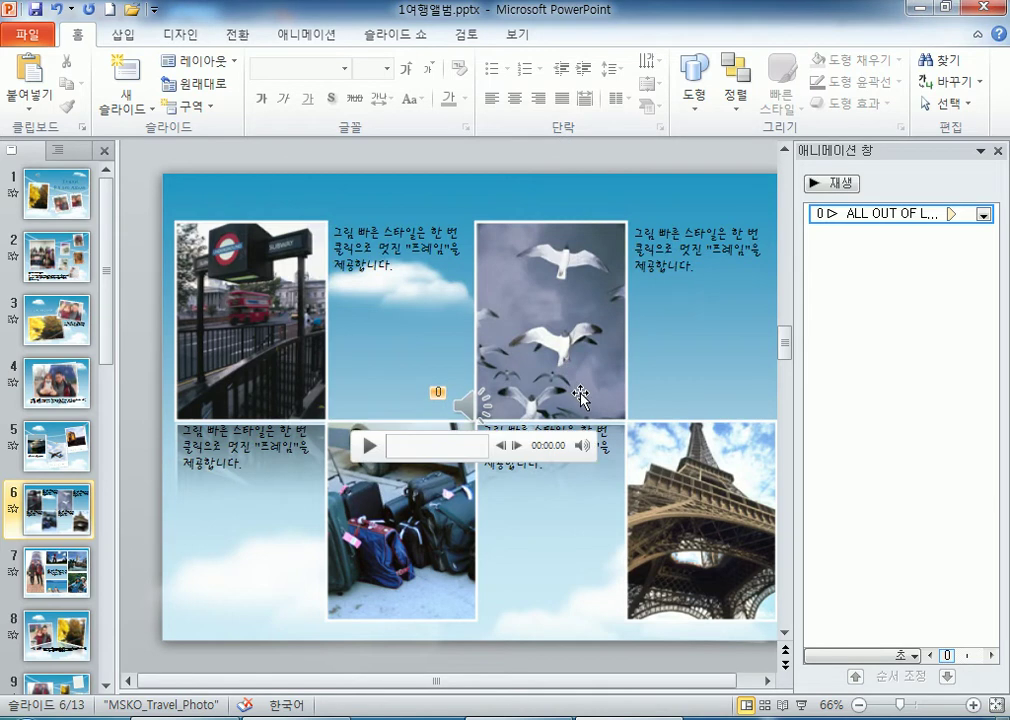
pyautogui.scroll(-5, 44, 488)
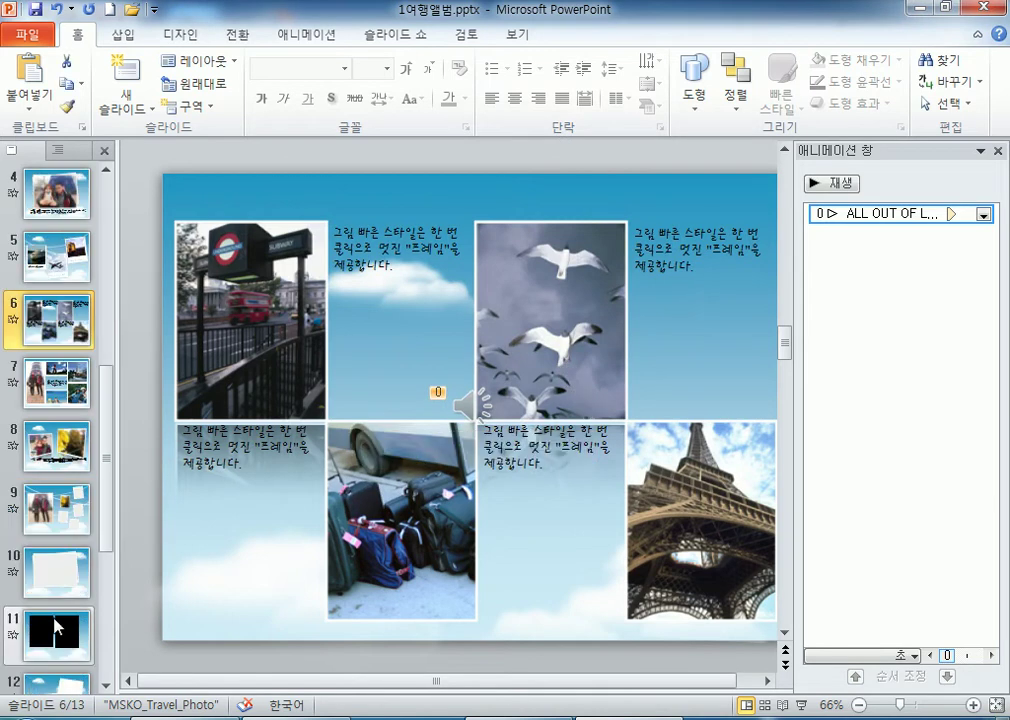
pyautogui.click(61, 456)
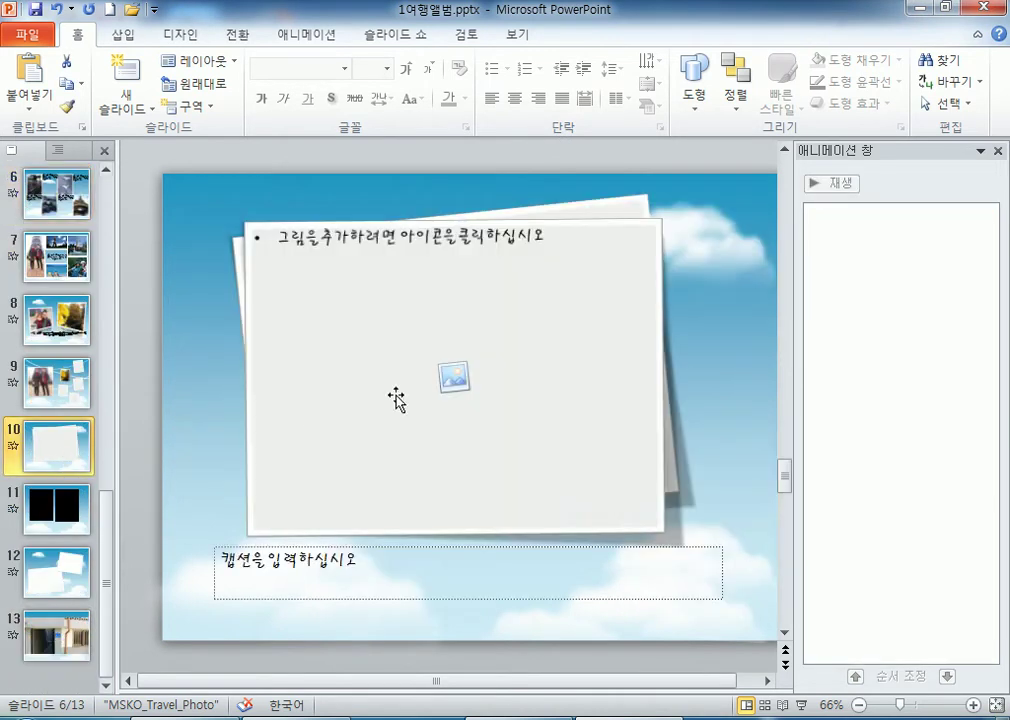
pyautogui.click(123, 35)
pyautogui.click(77, 35)
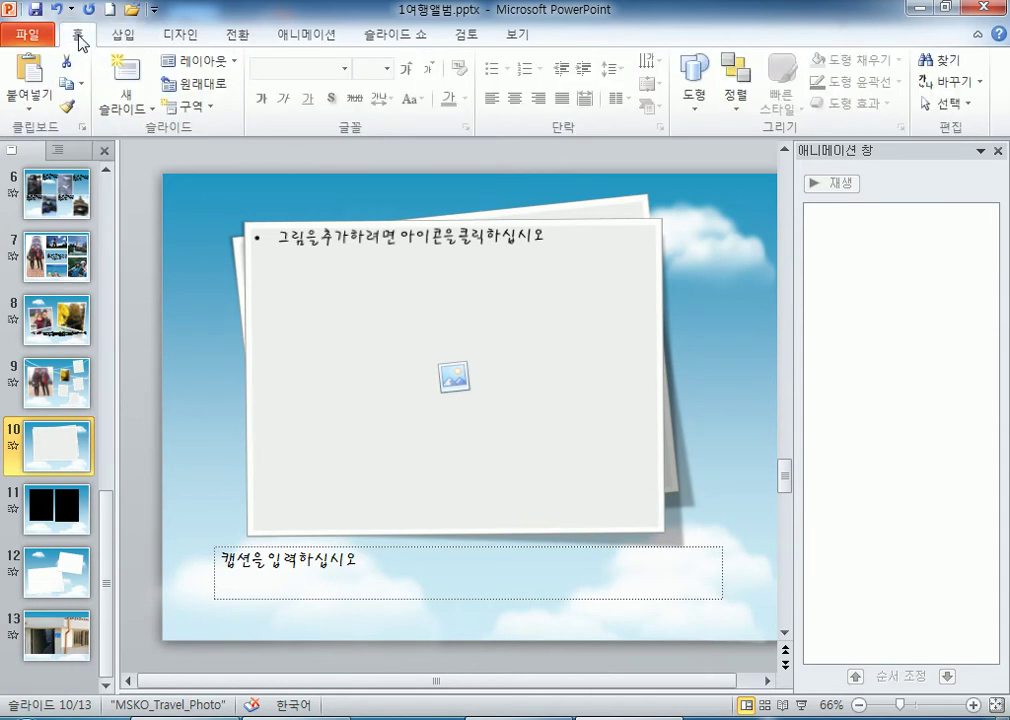
pyautogui.click(127, 104)
pyautogui.click(257, 320)
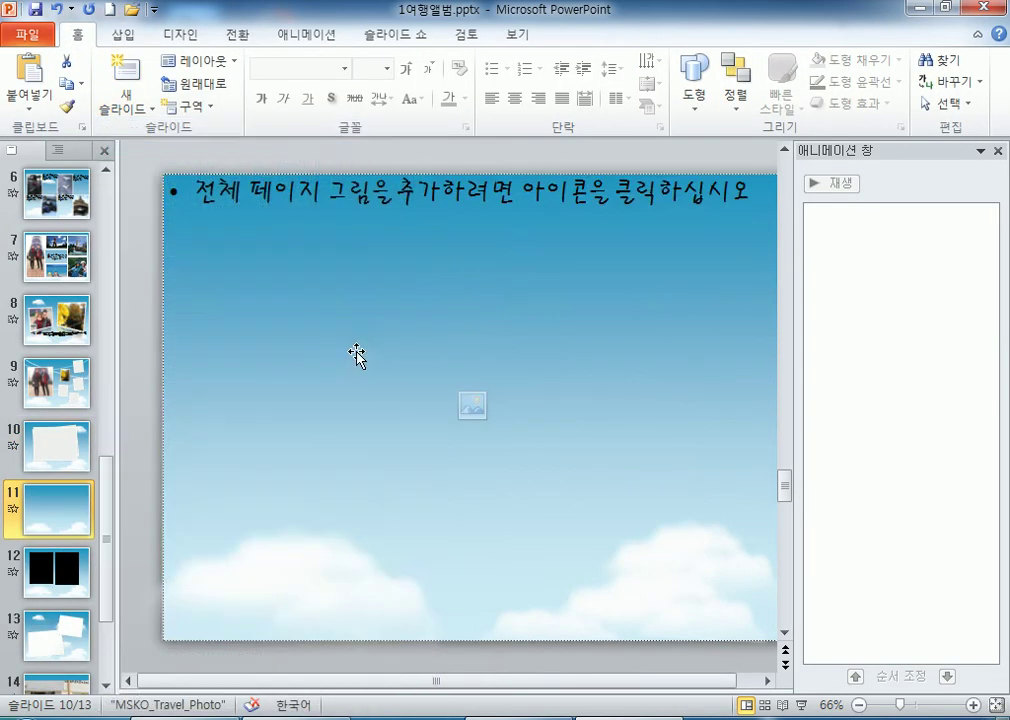
# Step: Delete and restore the full-page picture placeholder, then cancel the Insert Picture dialog
pyautogui.click(423, 303)
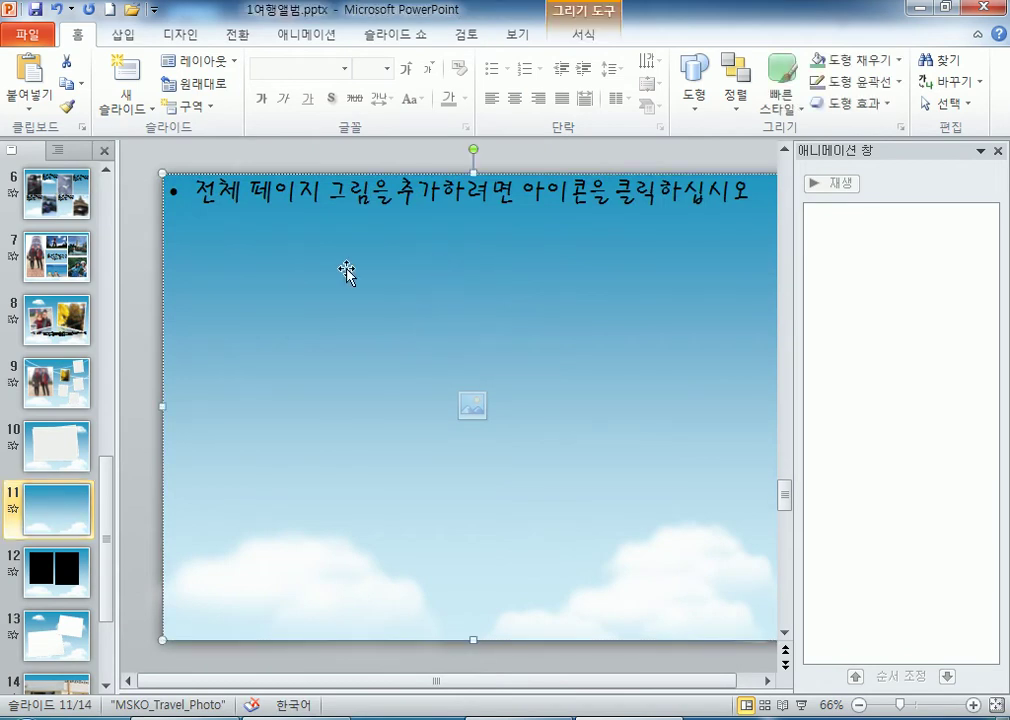
pyautogui.press('Delete')
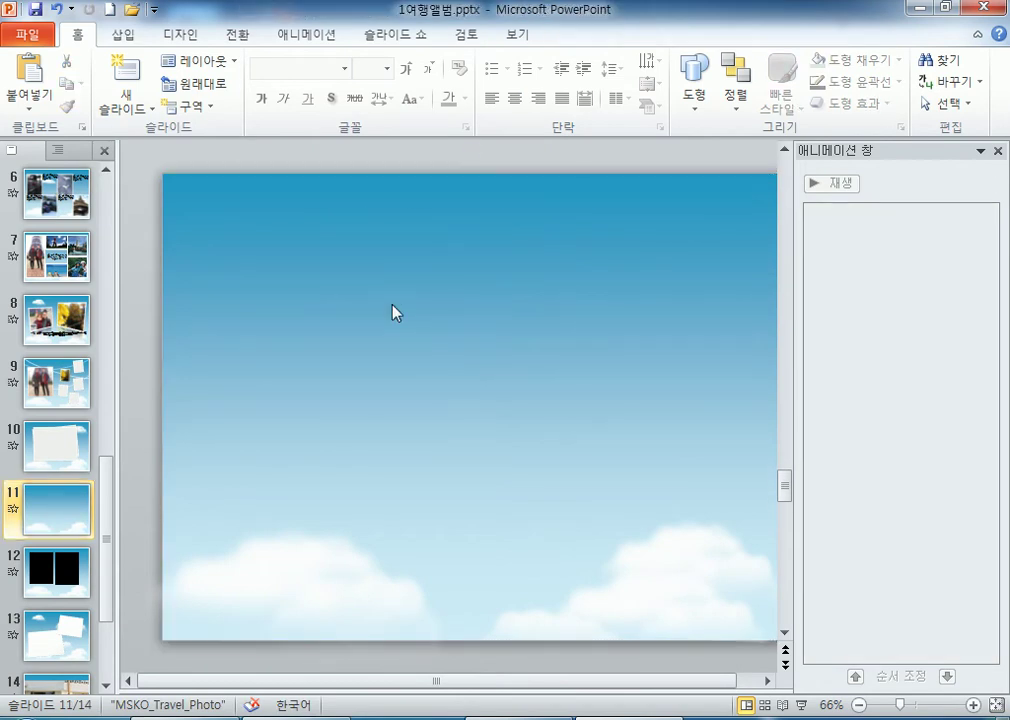
pyautogui.hotkey('ctrl', 'z')
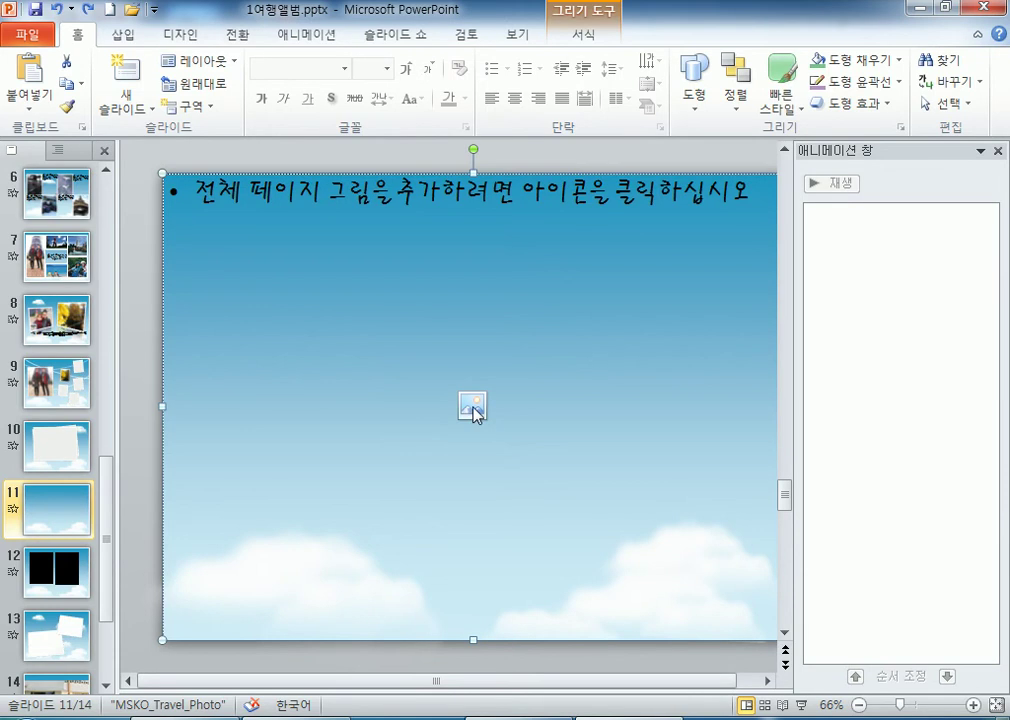
pyautogui.click(471, 408)
pyautogui.press('Escape')
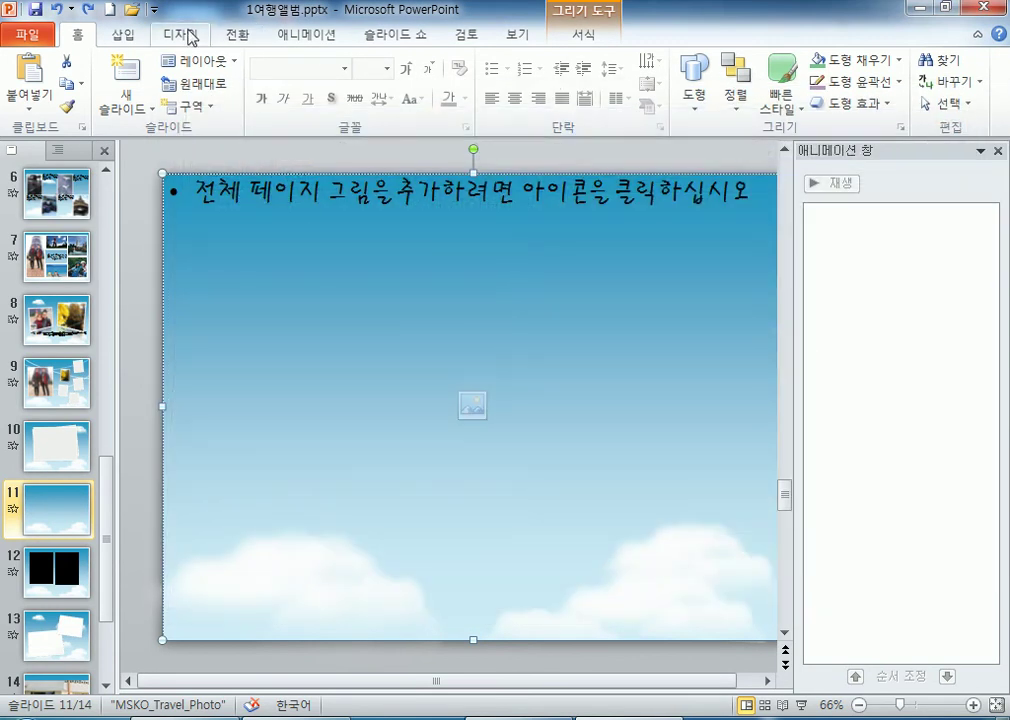
# Step: Try inserting the video 20170110_130428.mp4 from Insert, cancel it, and close the animation pane
pyautogui.click(117, 35)
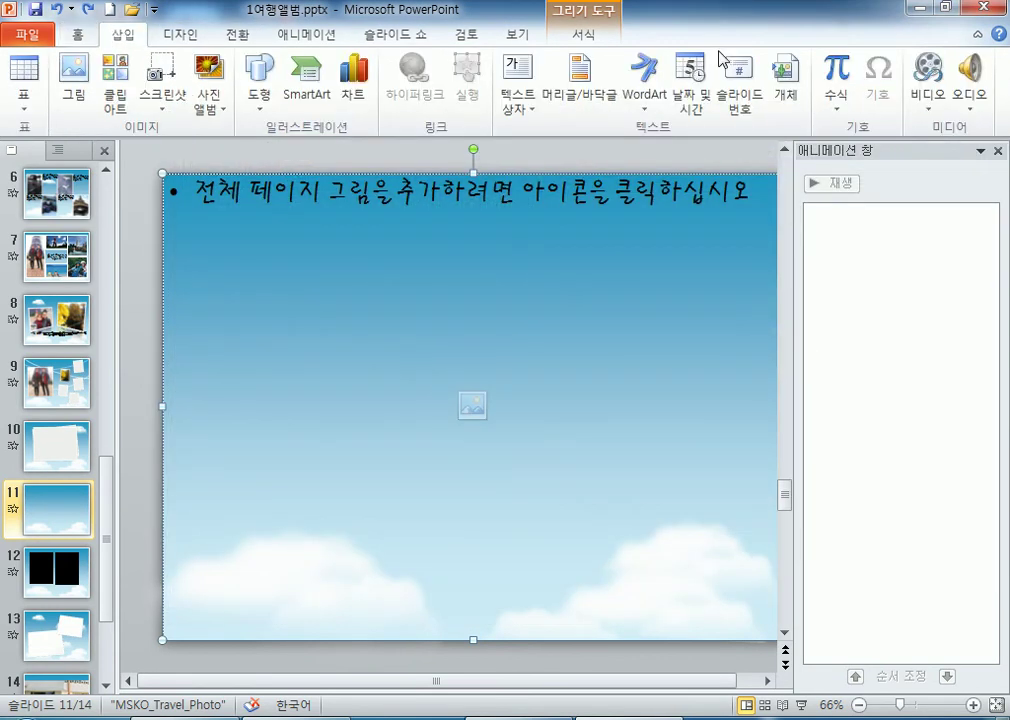
pyautogui.click(940, 78)
pyautogui.click(290, 140)
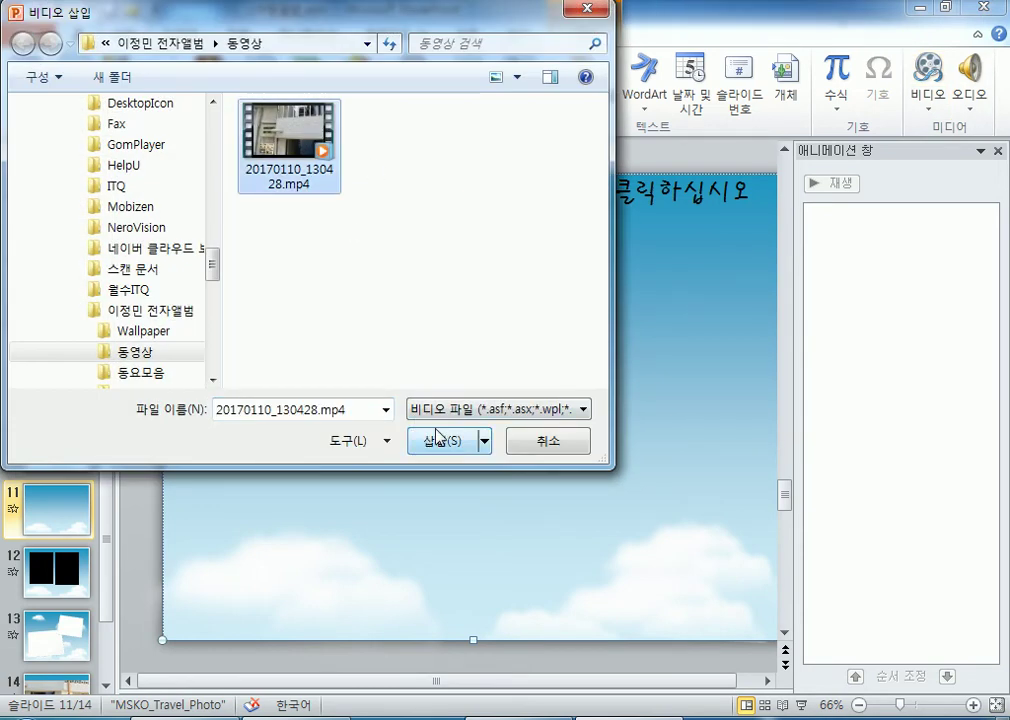
pyautogui.click(545, 441)
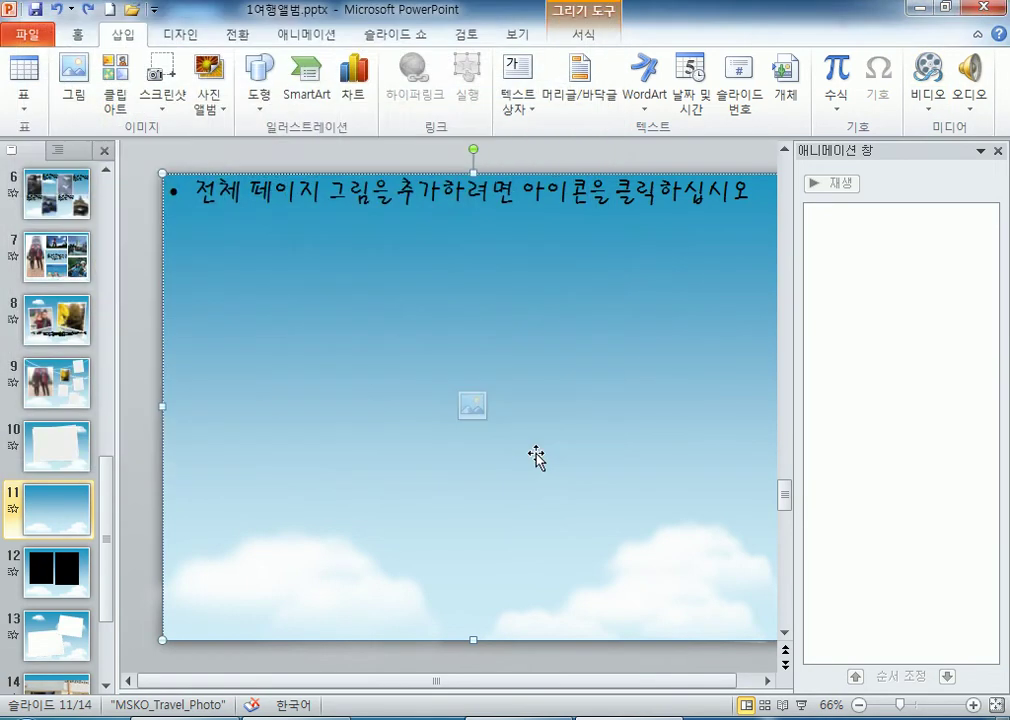
pyautogui.click(997, 150)
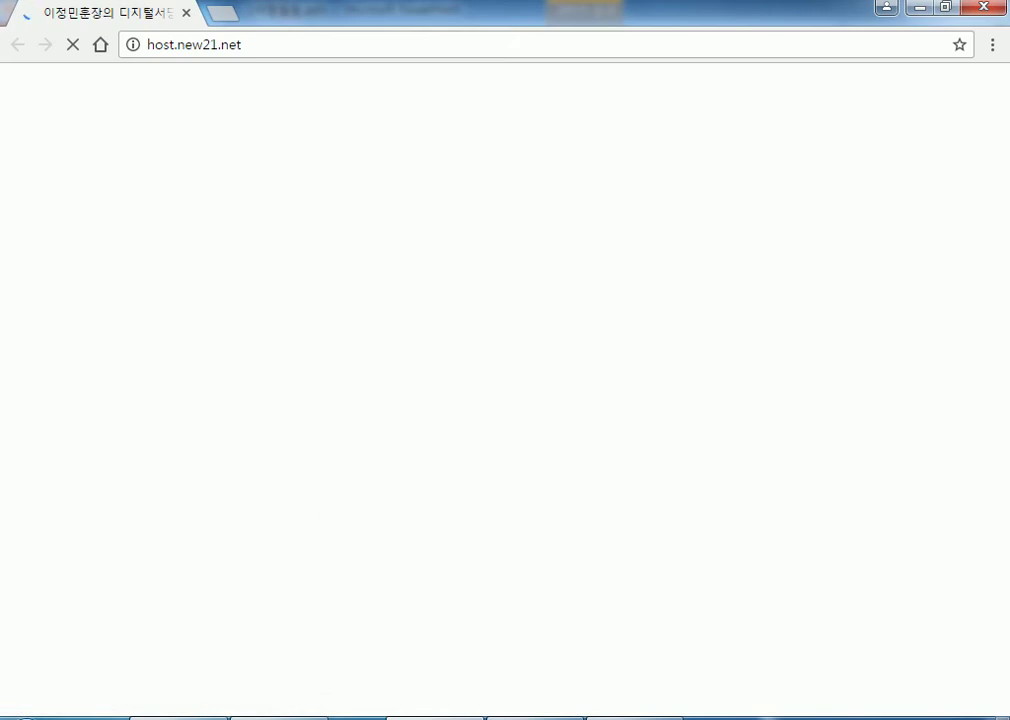
# Step: In Notepad, note that video insertion needs 퀵타임 installed and to search the internet for it
pyautogui.hotkey('alt', 'Tab')
pyautogui.write('동영상 삽')
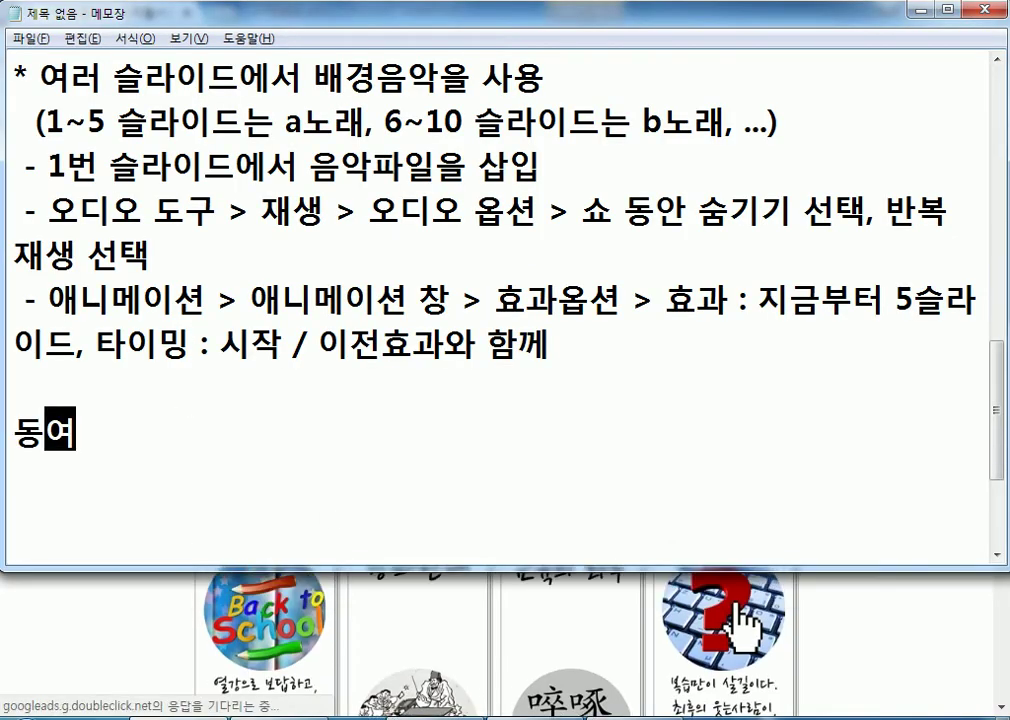
pyautogui.write('입')
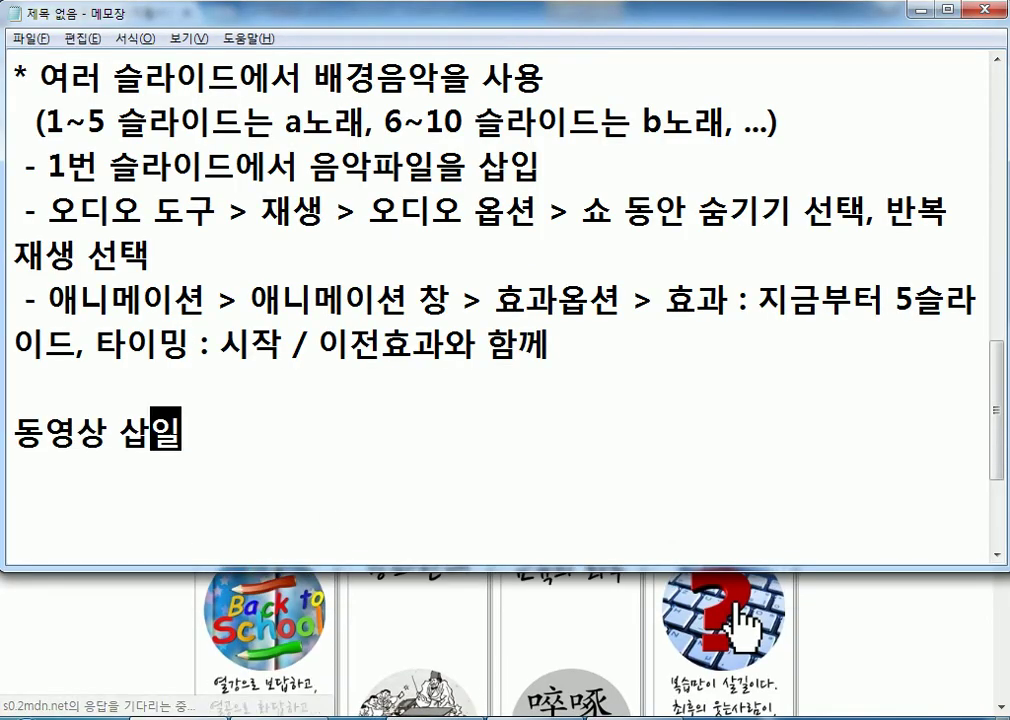
pyautogui.write('학기 위')
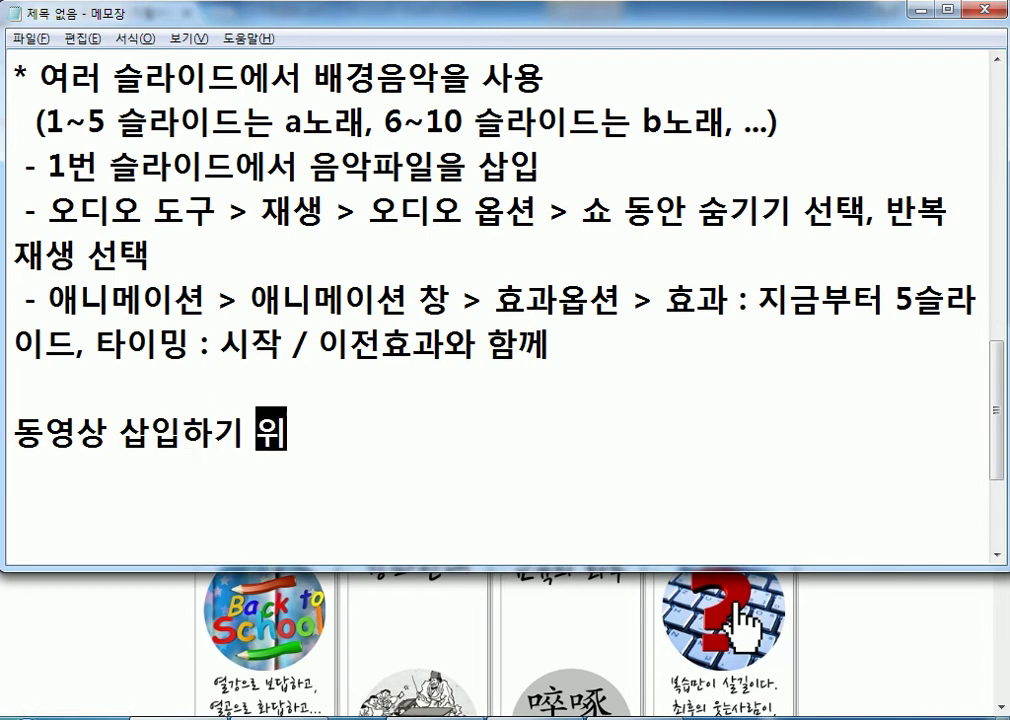
pyautogui.write('해서 프로그램을 설치')
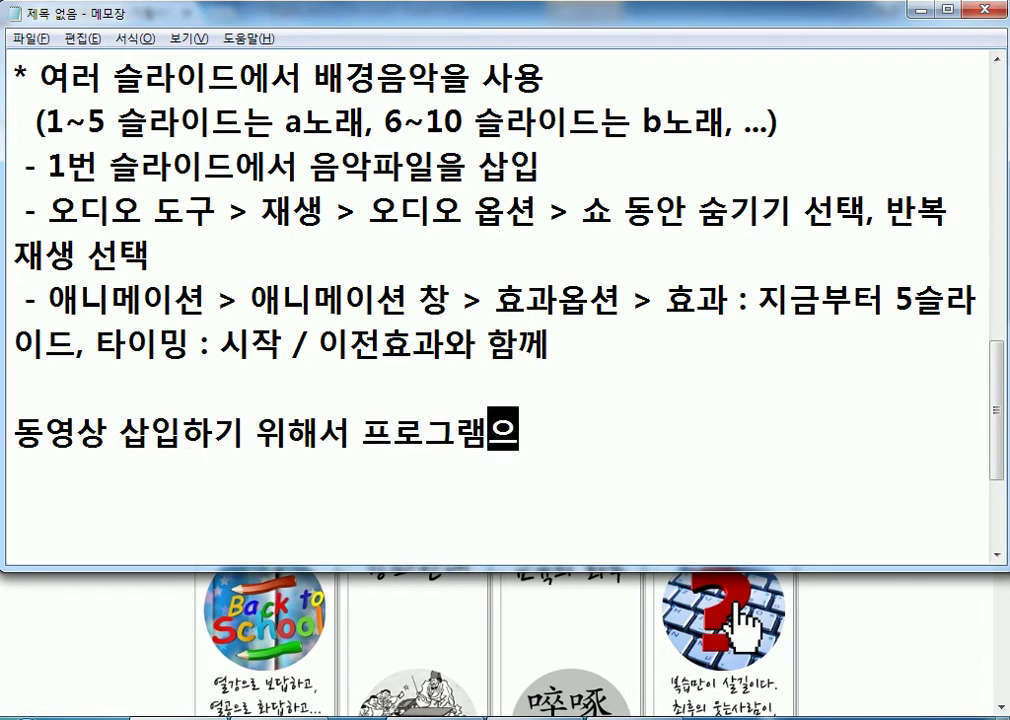
pyautogui.write('해야')
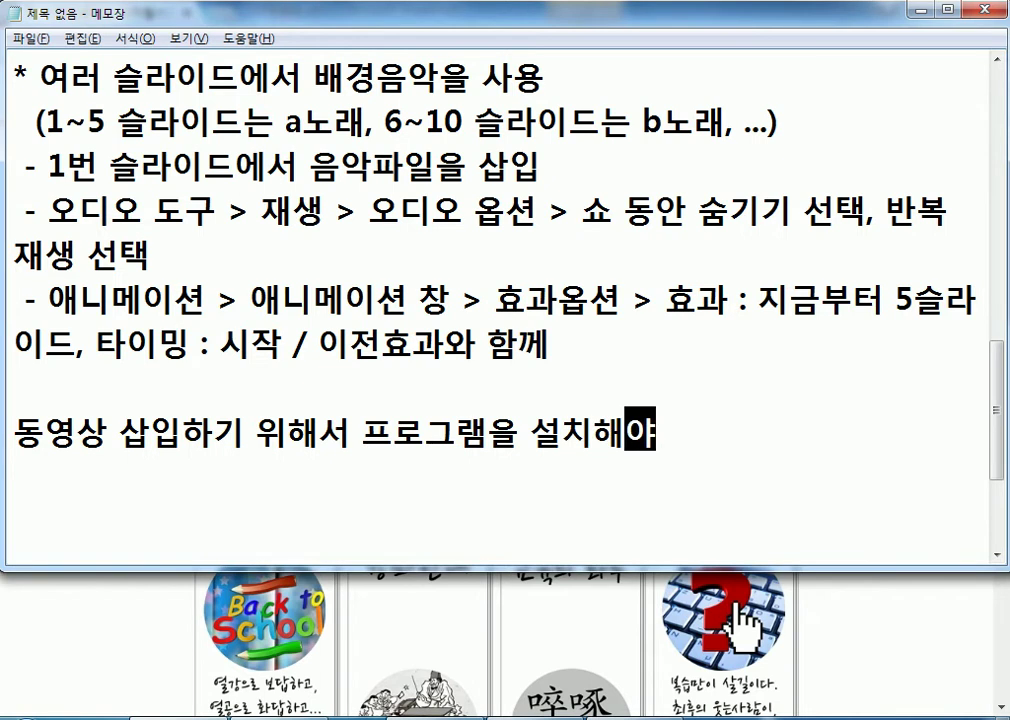
pyautogui.write(' 한다. > 퀵타임')
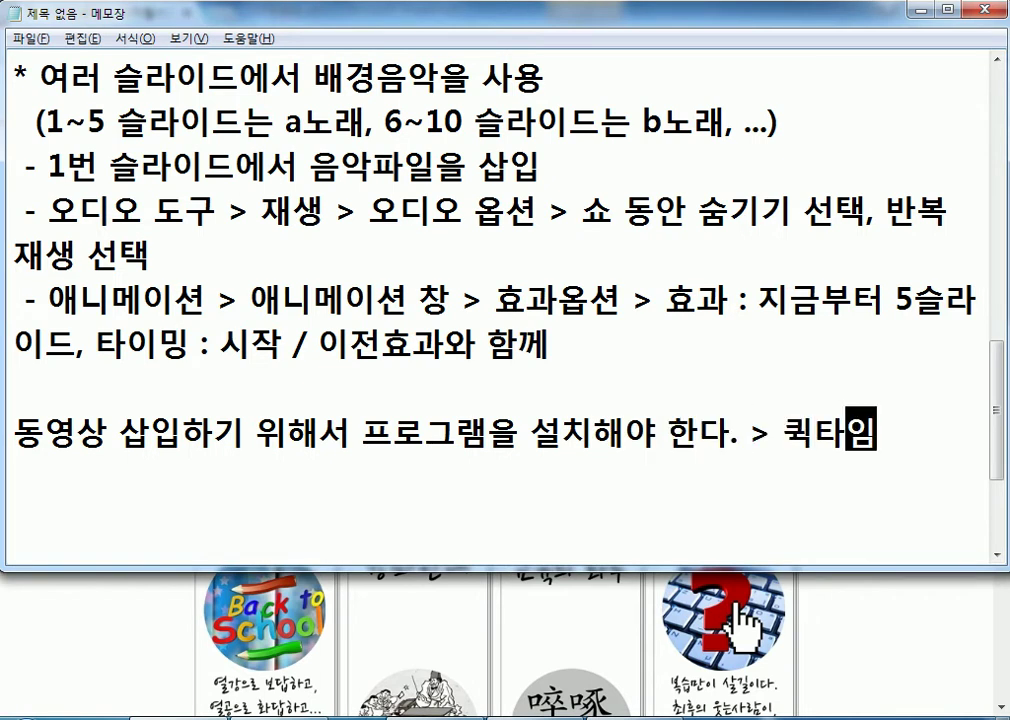
pyautogui.press('Return')
pyautogui.press('Return')
pyautogui.press('Return')
pyautogui.press('Return')
pyautogui.press('Return')
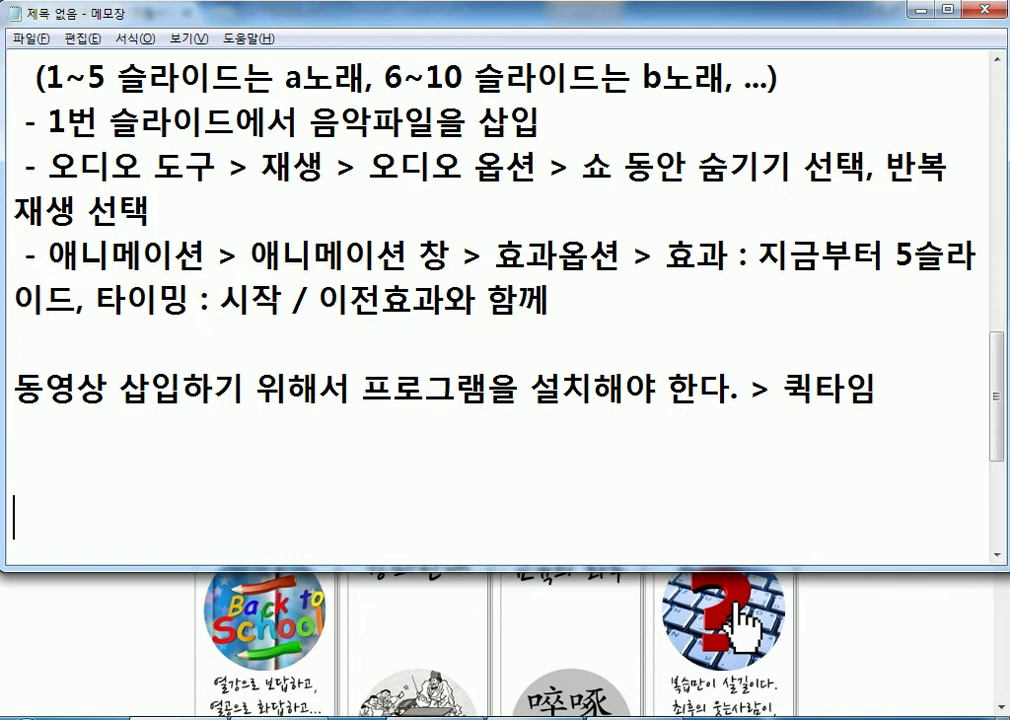
pyautogui.click(68, 347)
pyautogui.write('인')
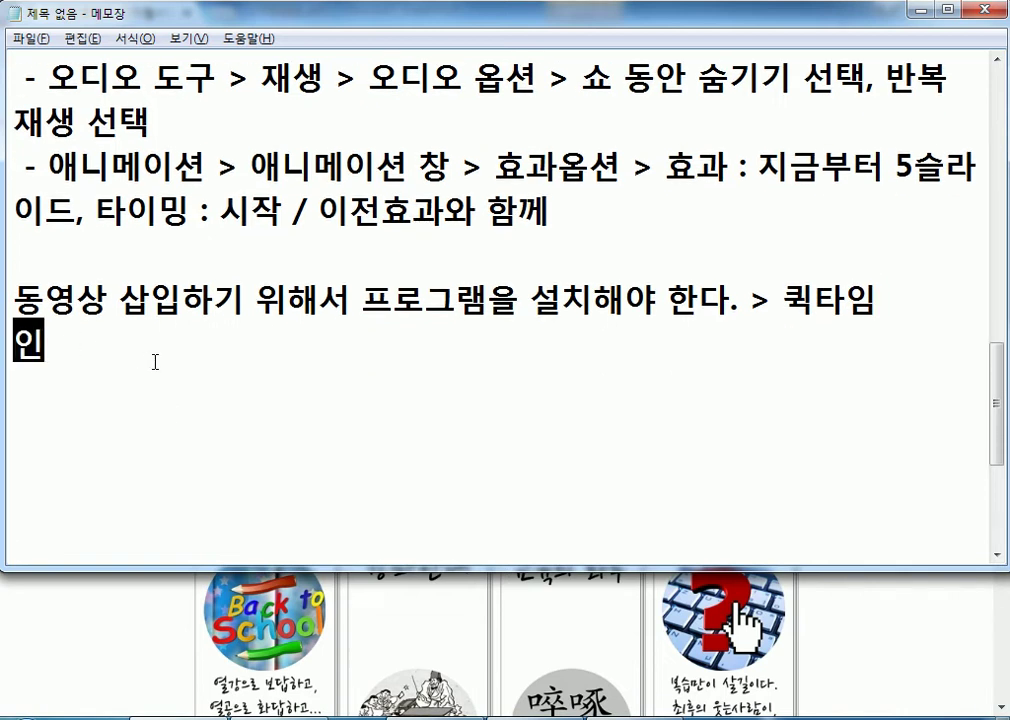
pyautogui.write('터넷')
pyautogui.press('Home')
pyautogui.write('- ')
pyautogui.write('에서 "쿠')
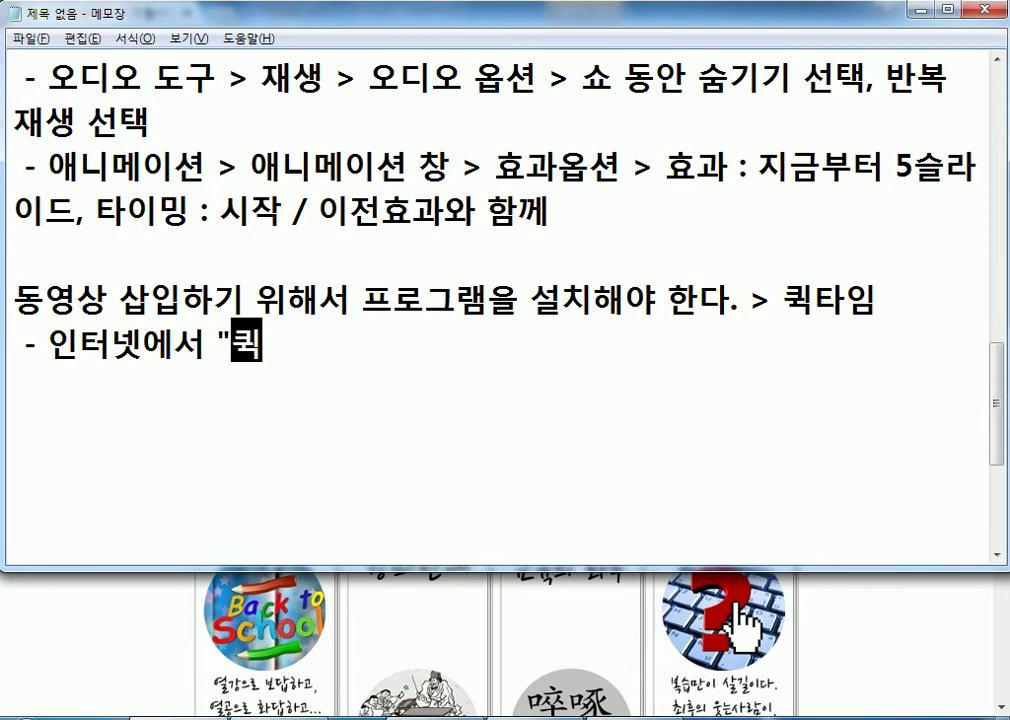
pyautogui.write('타임" ㄱ')
pyautogui.write('검색')
pyautogui.press('Return')
pyautogui.write('-')
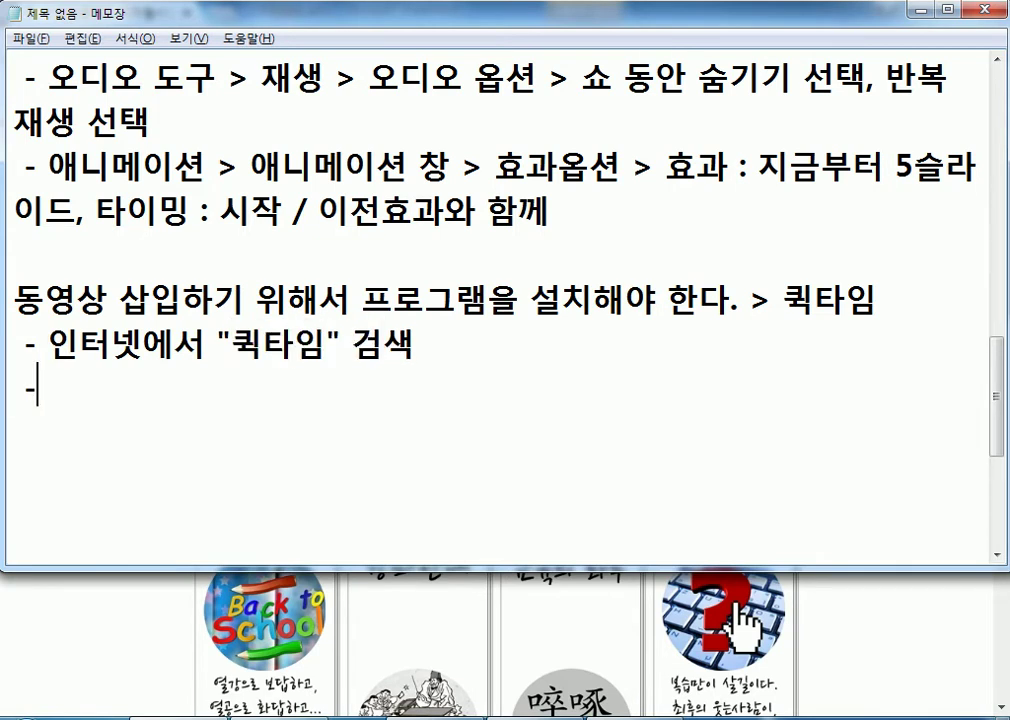
pyautogui.hotkey('alt', 'Tab')
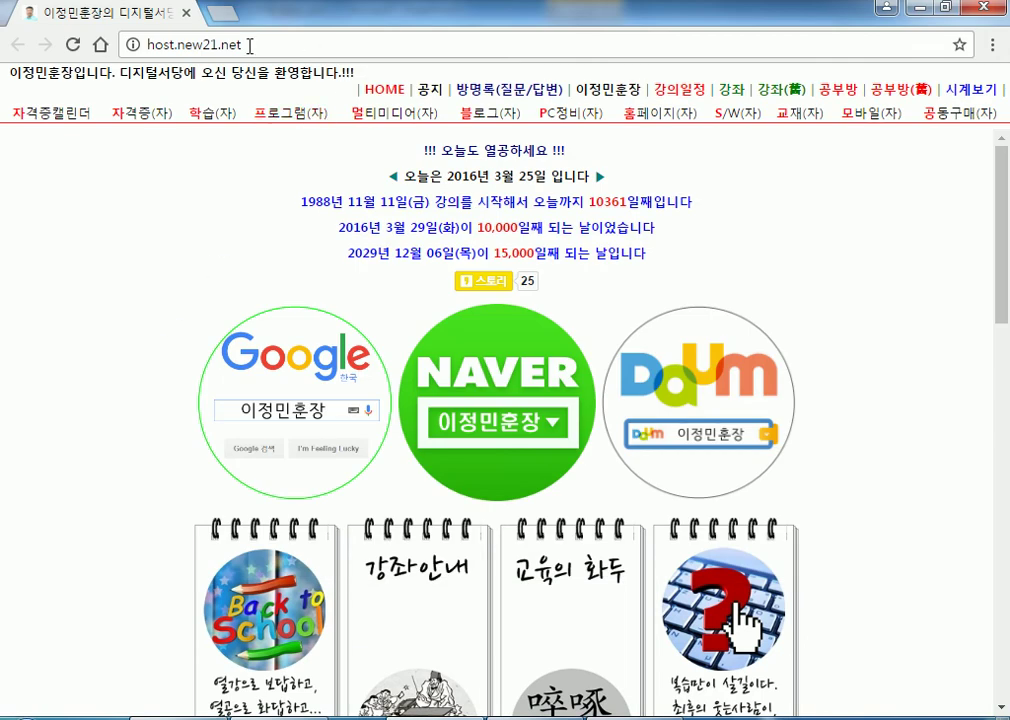
# Step: Search Google for 퀵타임 and open the QuickTime 7.7.9 for Windows result
pyautogui.click(267, 45)
pyautogui.write('znl')
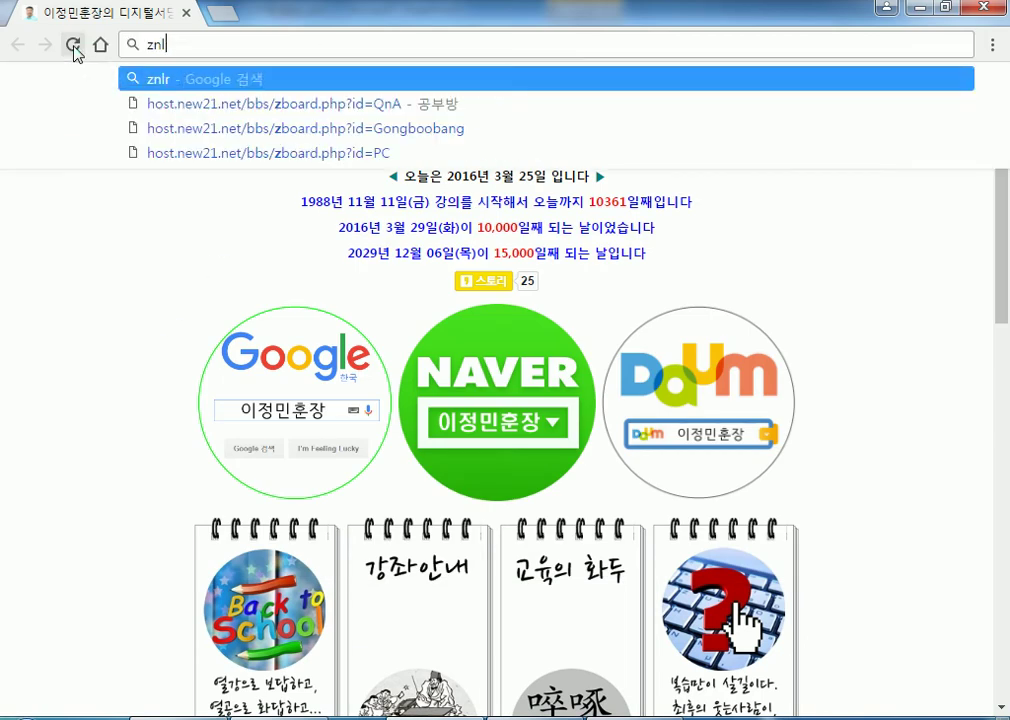
pyautogui.write('rxkdla')
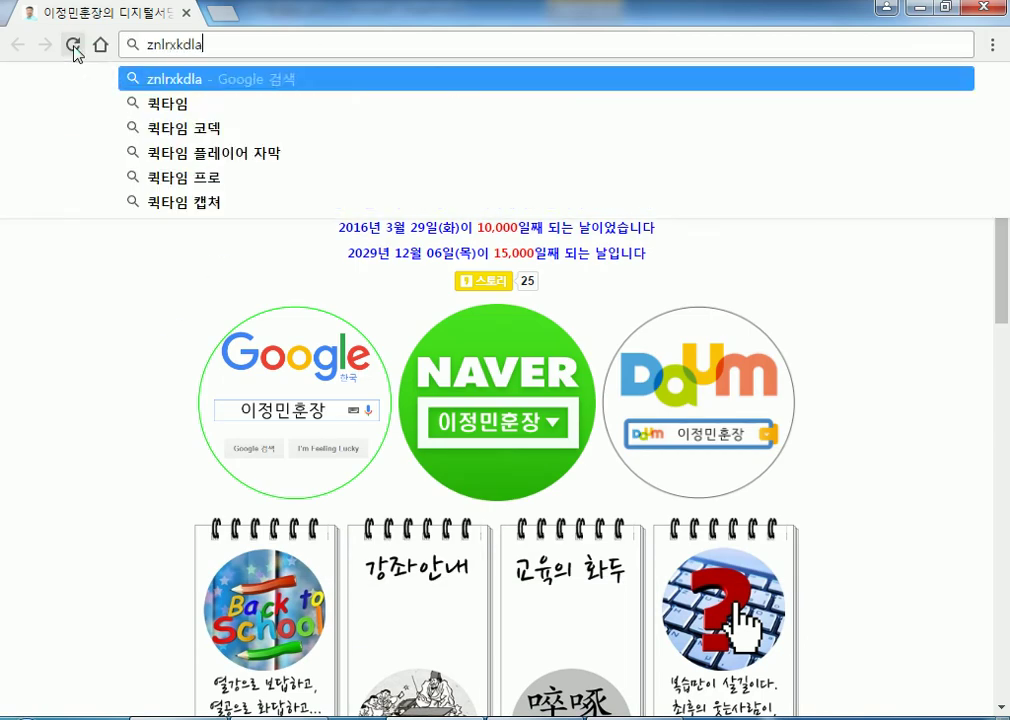
pyautogui.press('Down')
pyautogui.press('Return')
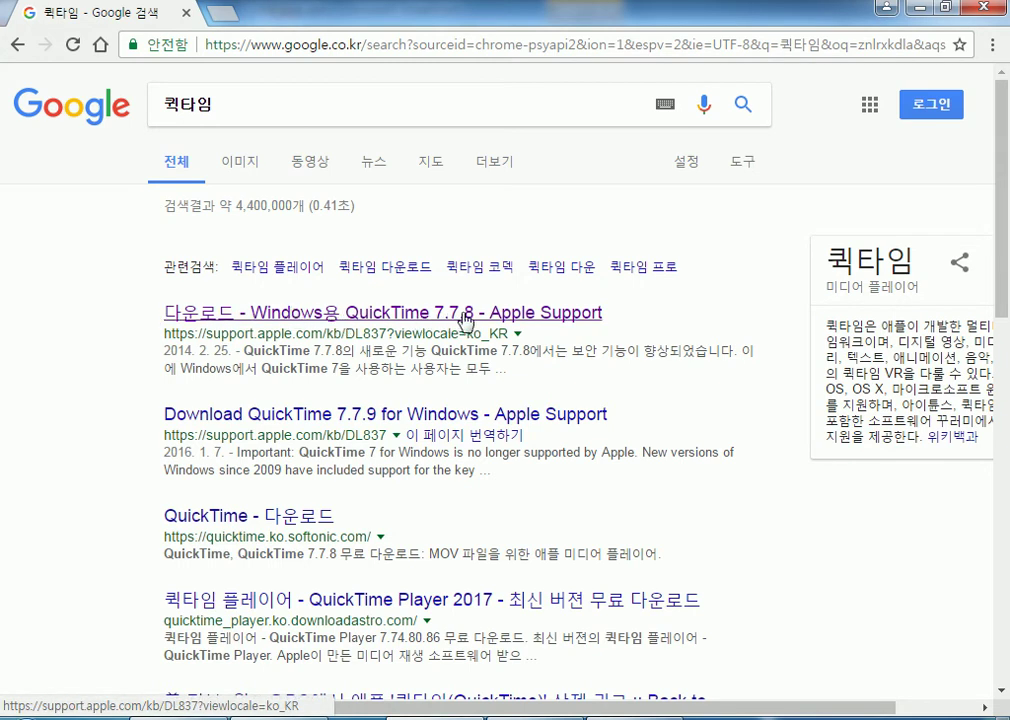
pyautogui.scroll(-2, 582, 320)
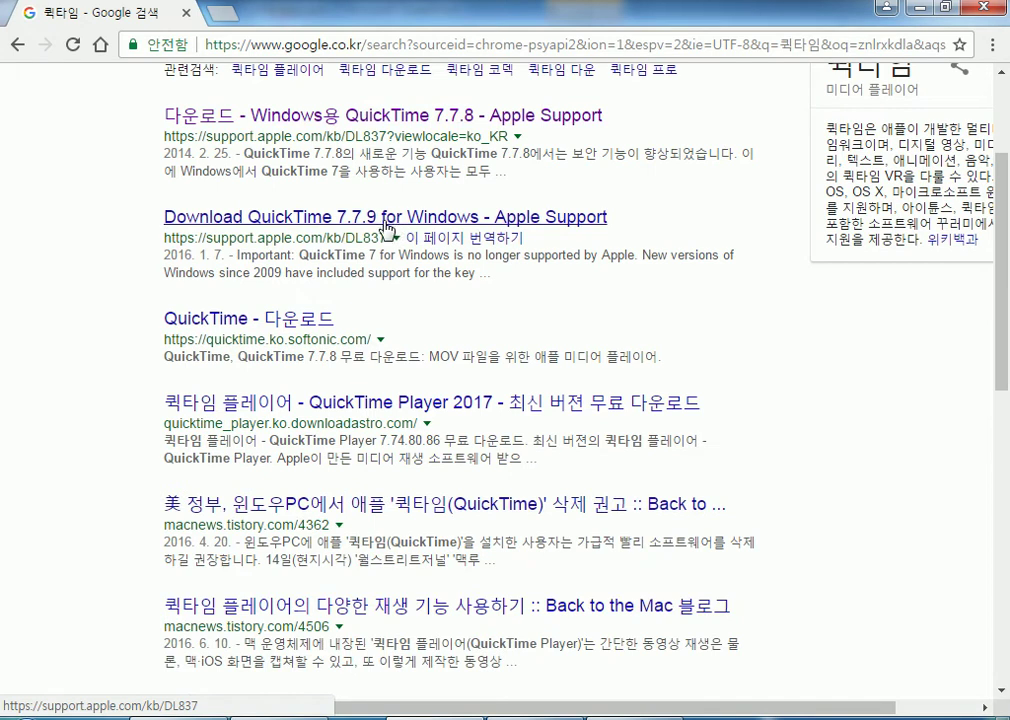
pyautogui.scroll(2, 442, 234)
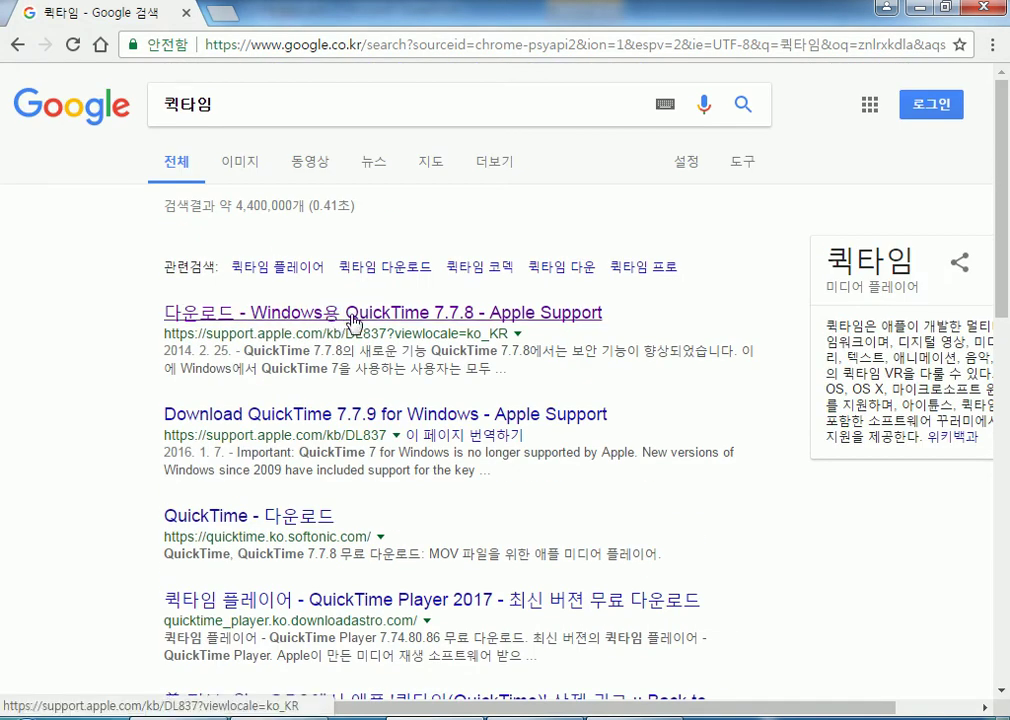
pyautogui.scroll(-2, 352, 320)
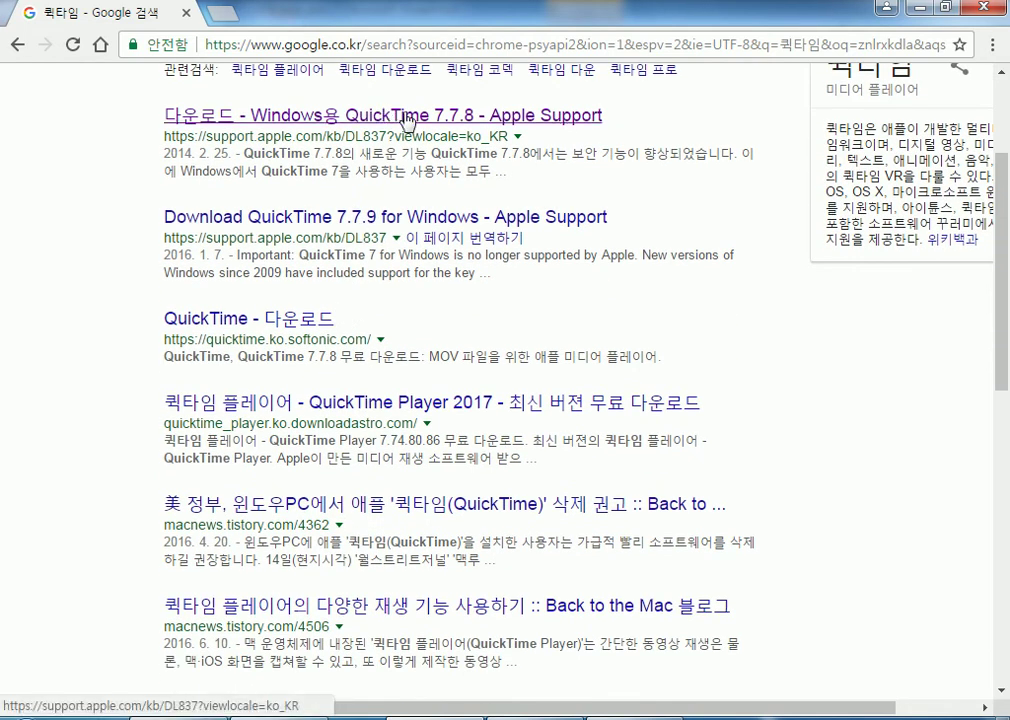
pyautogui.click(302, 215)
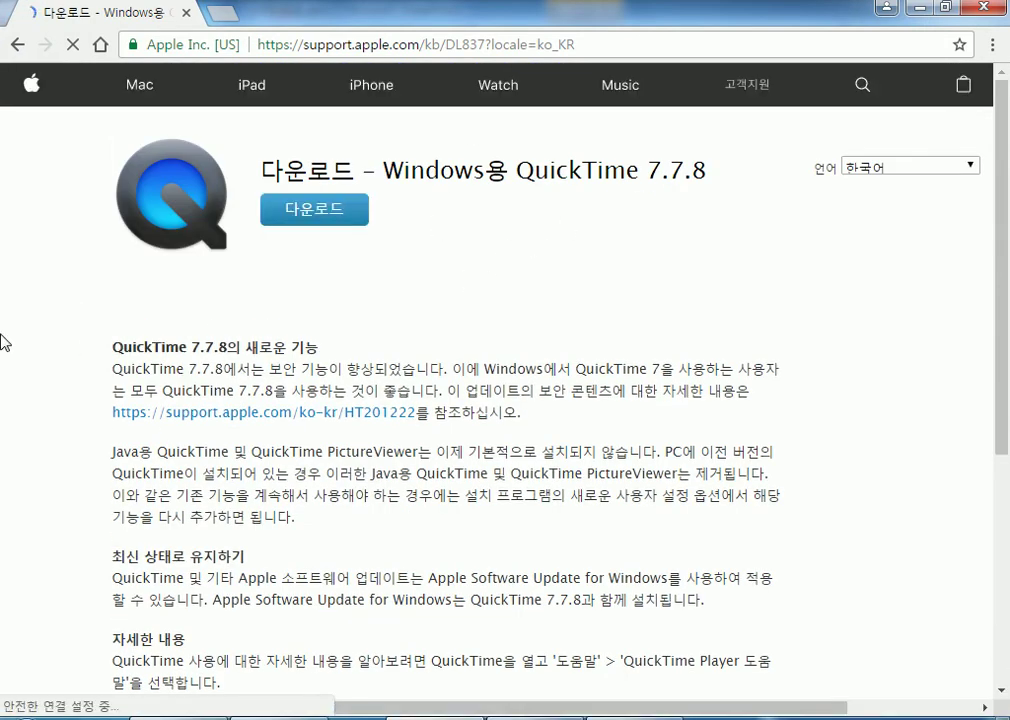
# Step: Return to the results, reopen Apple Support's QuickTime page and start the installer download
pyautogui.click(16, 44)
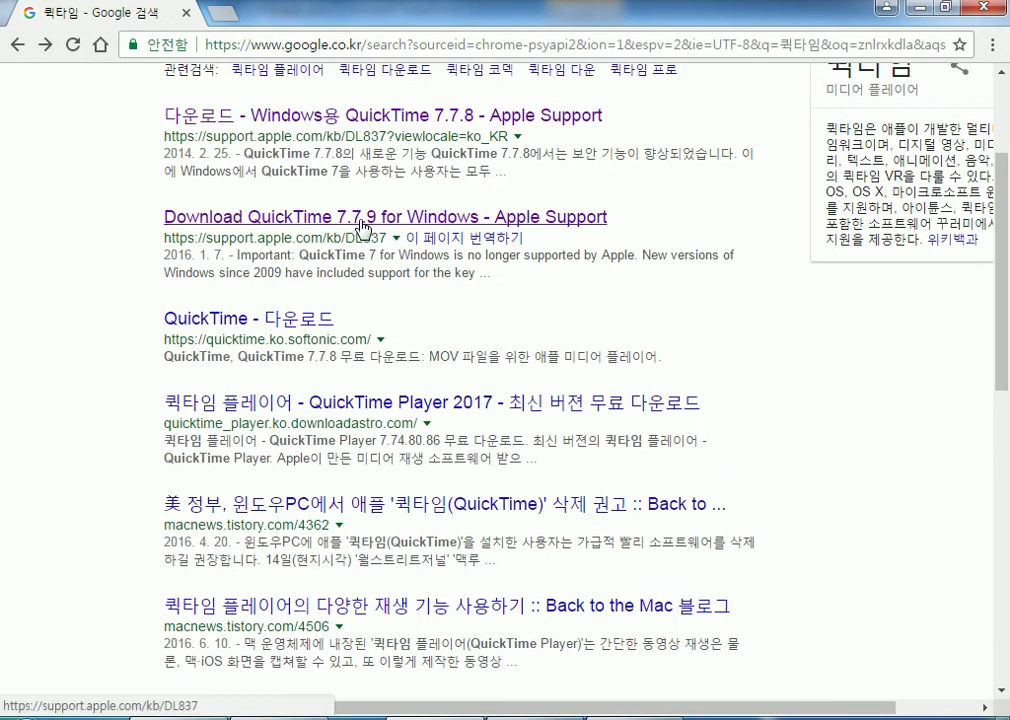
pyautogui.click(362, 228)
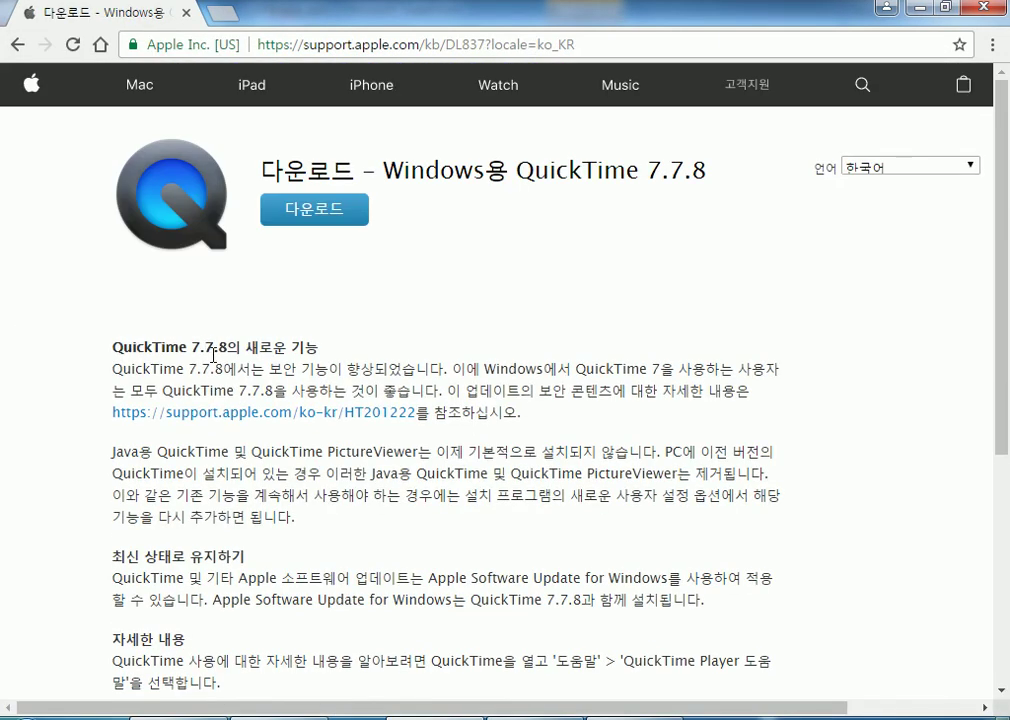
pyautogui.click(327, 215)
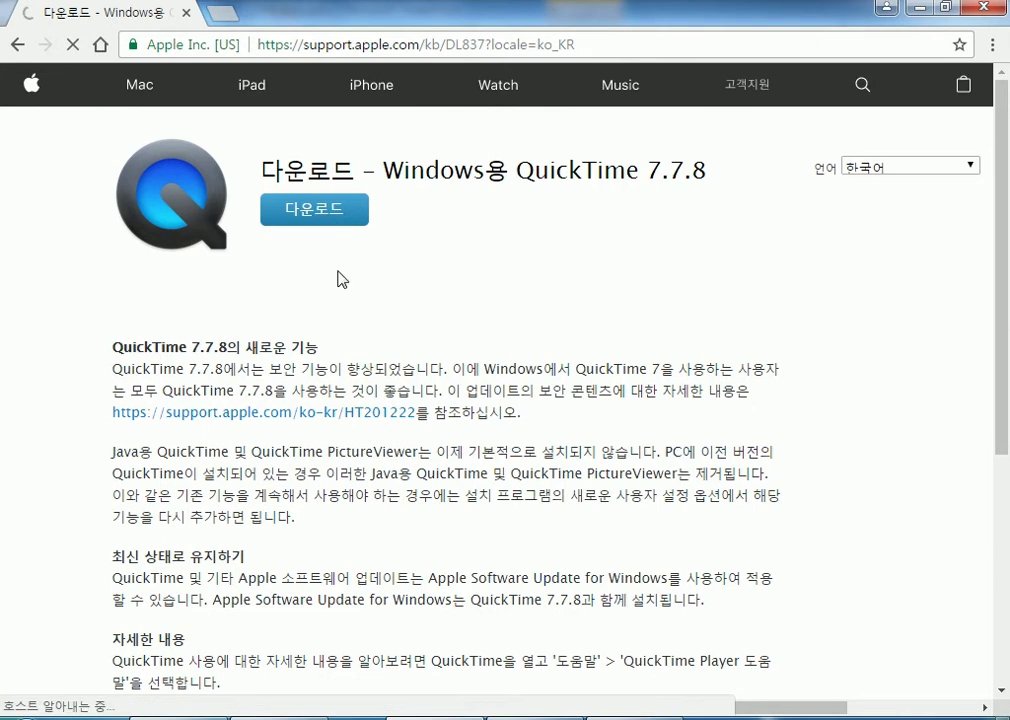
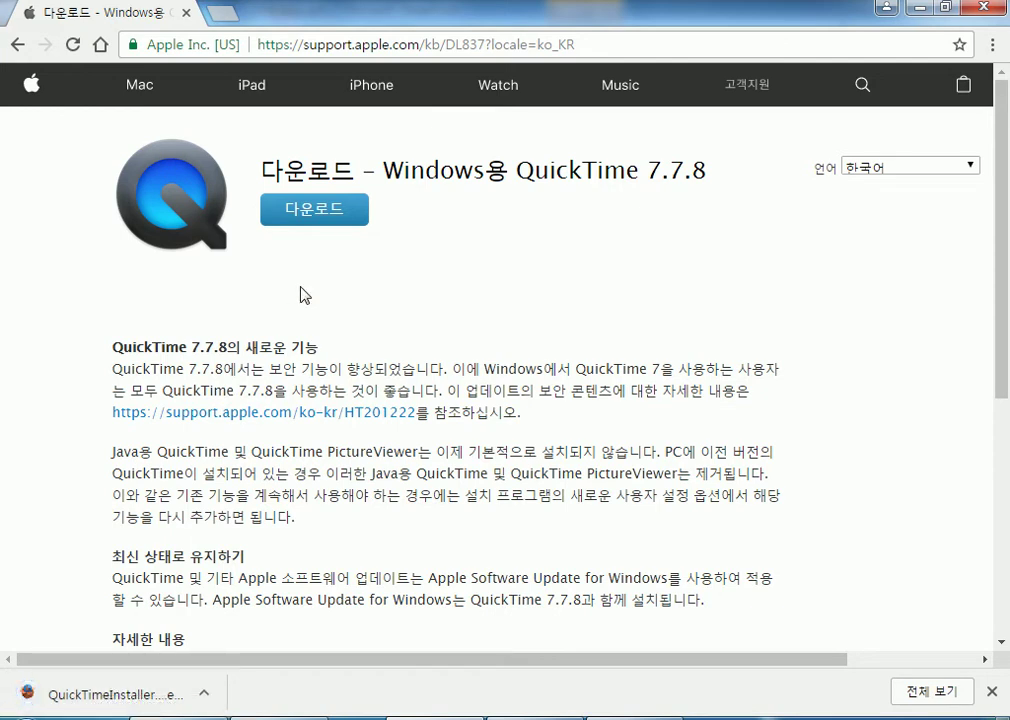
# Step: Launch the downloaded QuickTime installer, then cancel the installation and close it
pyautogui.click(126, 695)
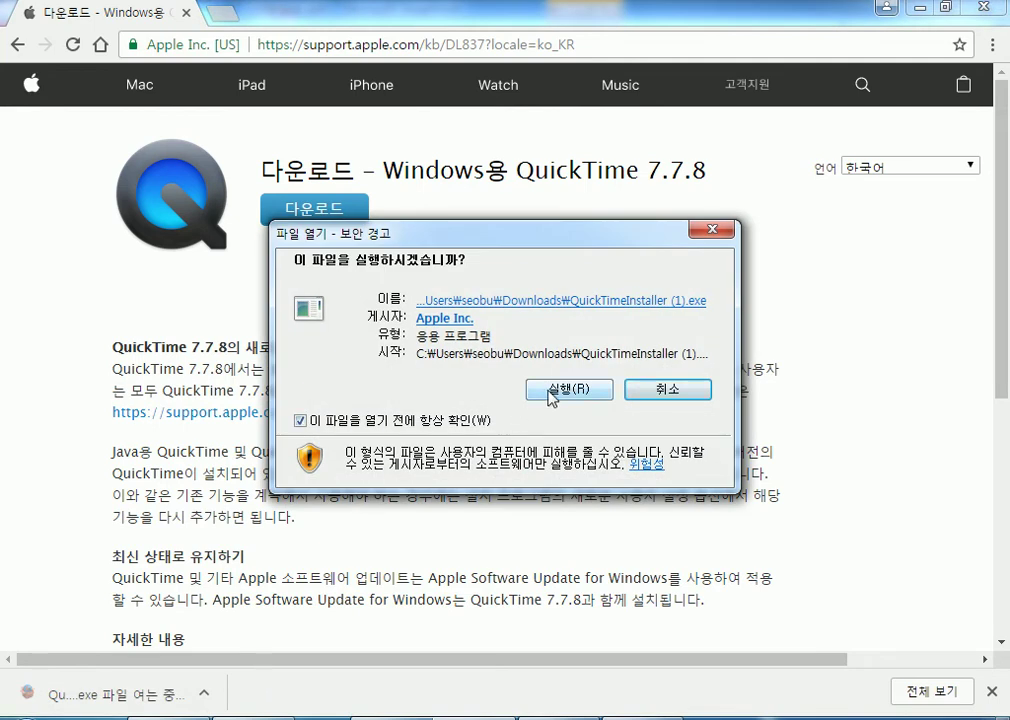
pyautogui.click(552, 396)
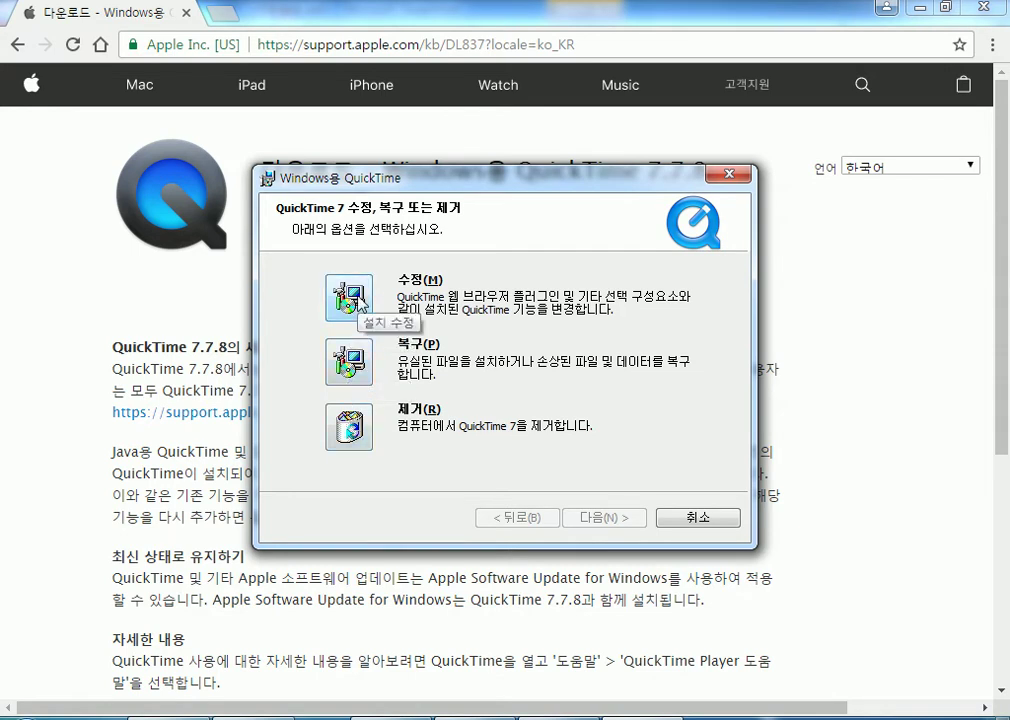
pyautogui.click(729, 175)
pyautogui.click(440, 400)
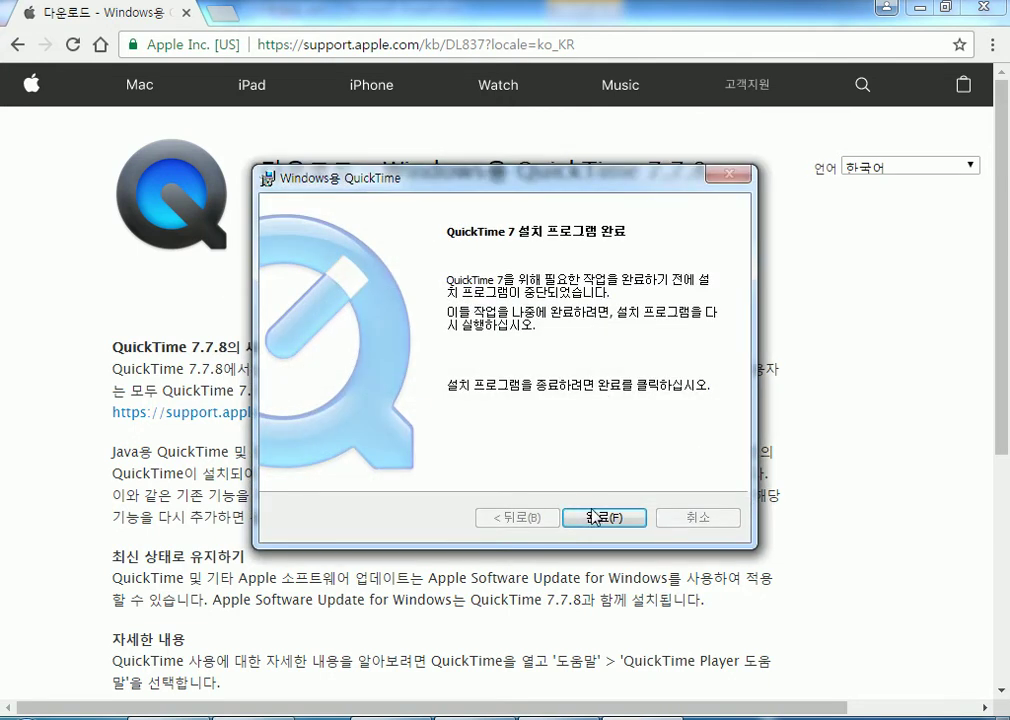
pyautogui.click(597, 520)
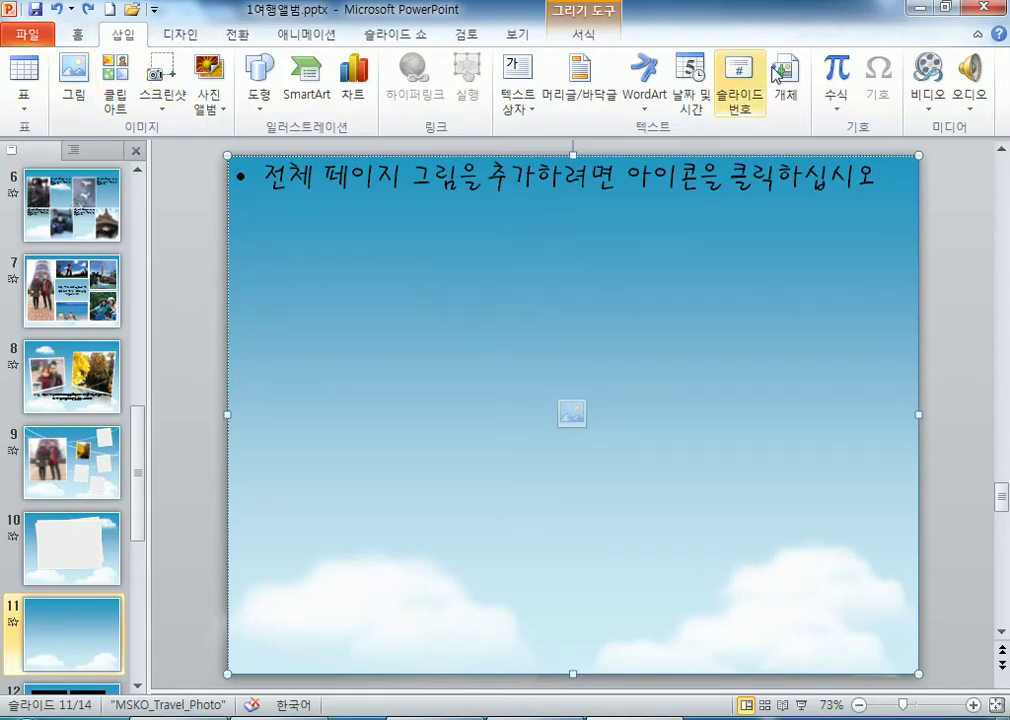
# Step: Browse for the 20170110_130428.mp4 video and the personal videos folder to insert a video
pyautogui.click(928, 68)
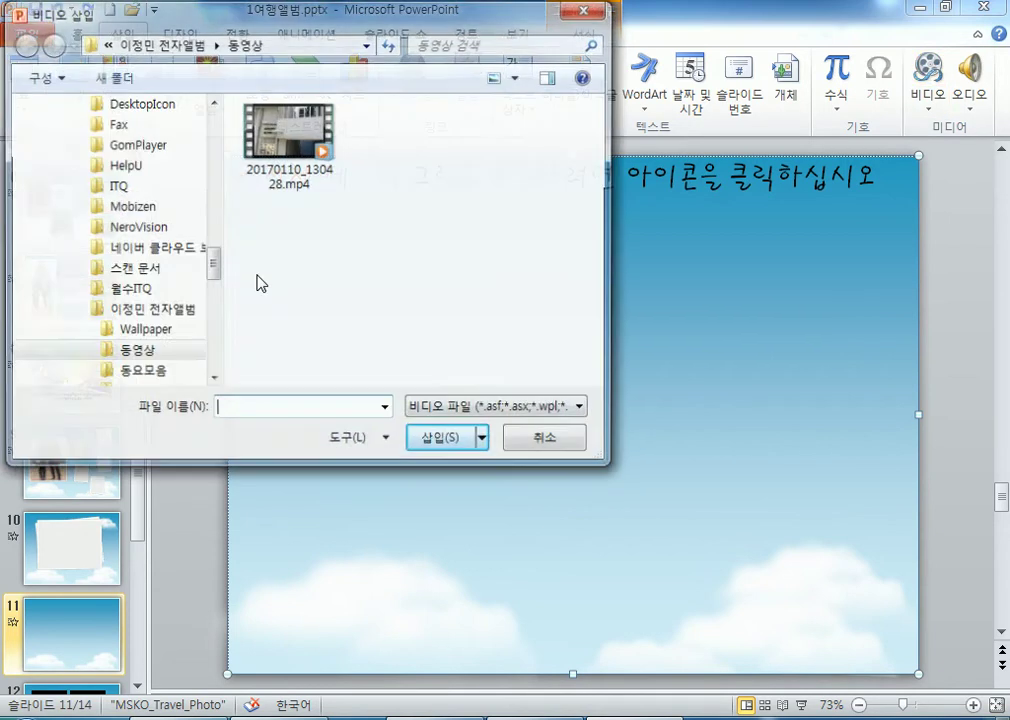
pyautogui.moveTo(206, 257); pyautogui.dragTo(219, 135)
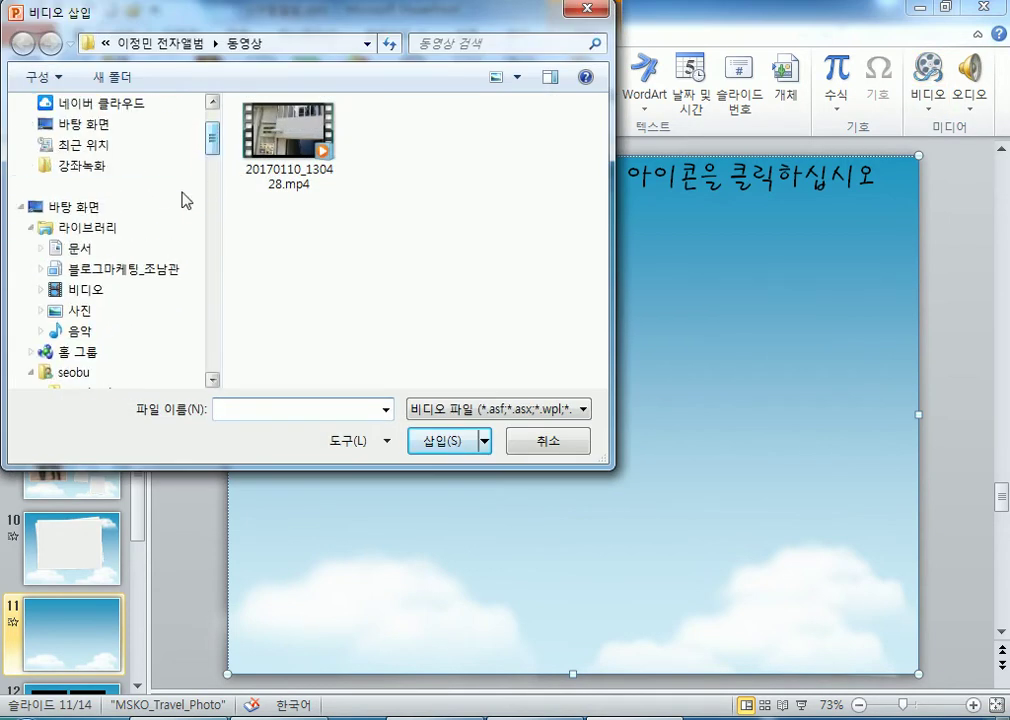
pyautogui.click(295, 152)
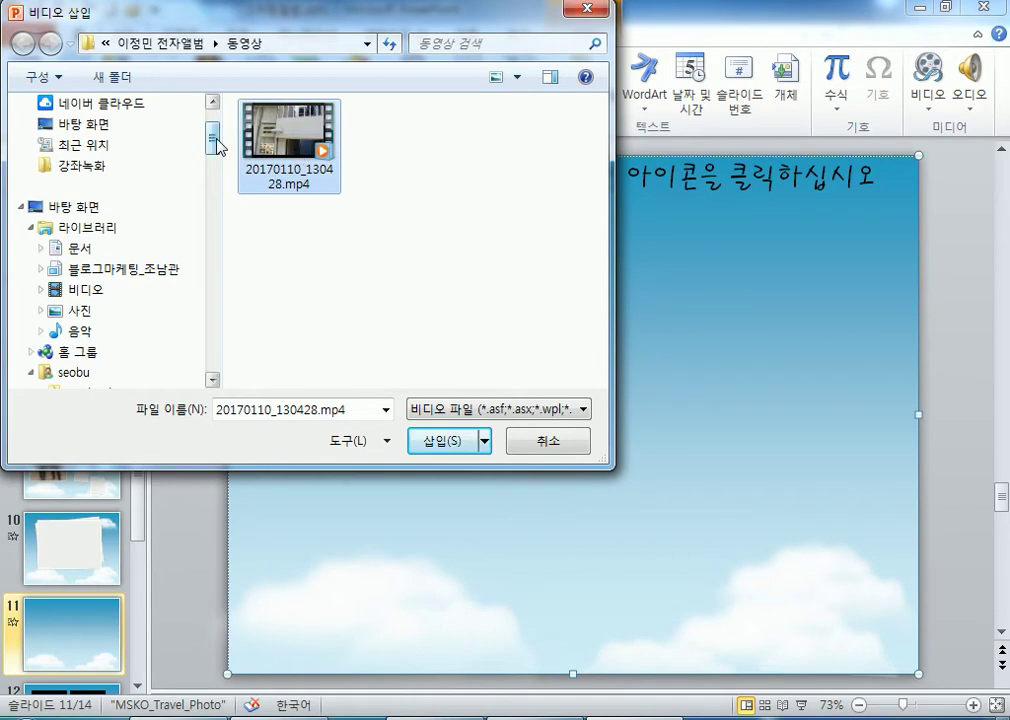
pyautogui.scroll(-2, 213, 160)
pyautogui.scroll(-1, 215, 163)
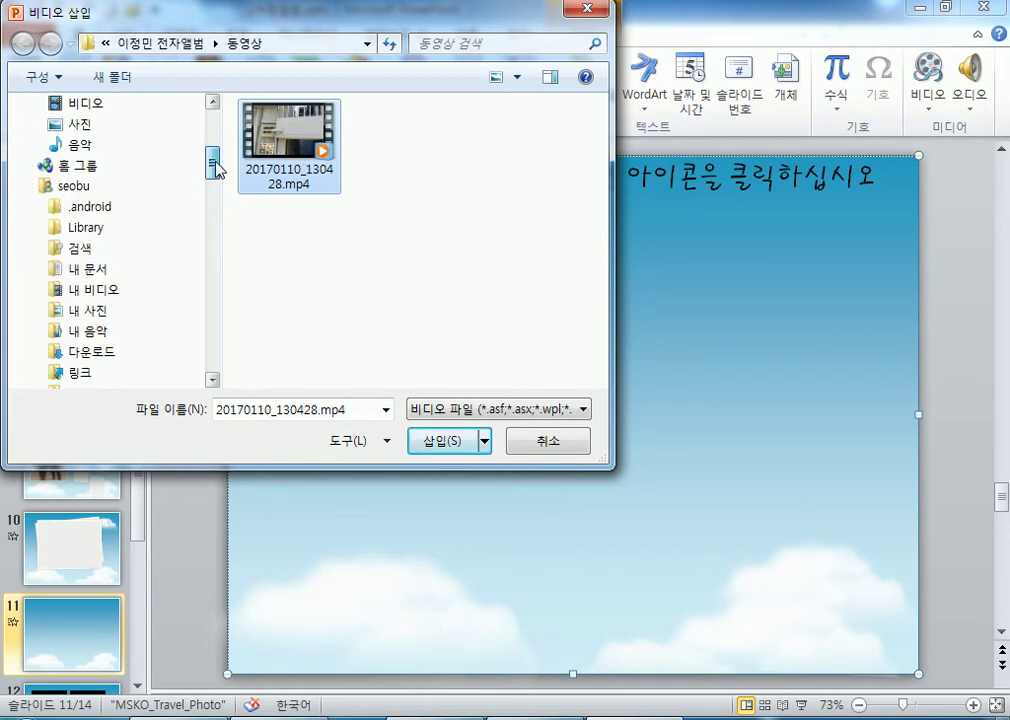
pyautogui.click(128, 289)
pyautogui.moveTo(218, 172); pyautogui.dragTo(214, 130)
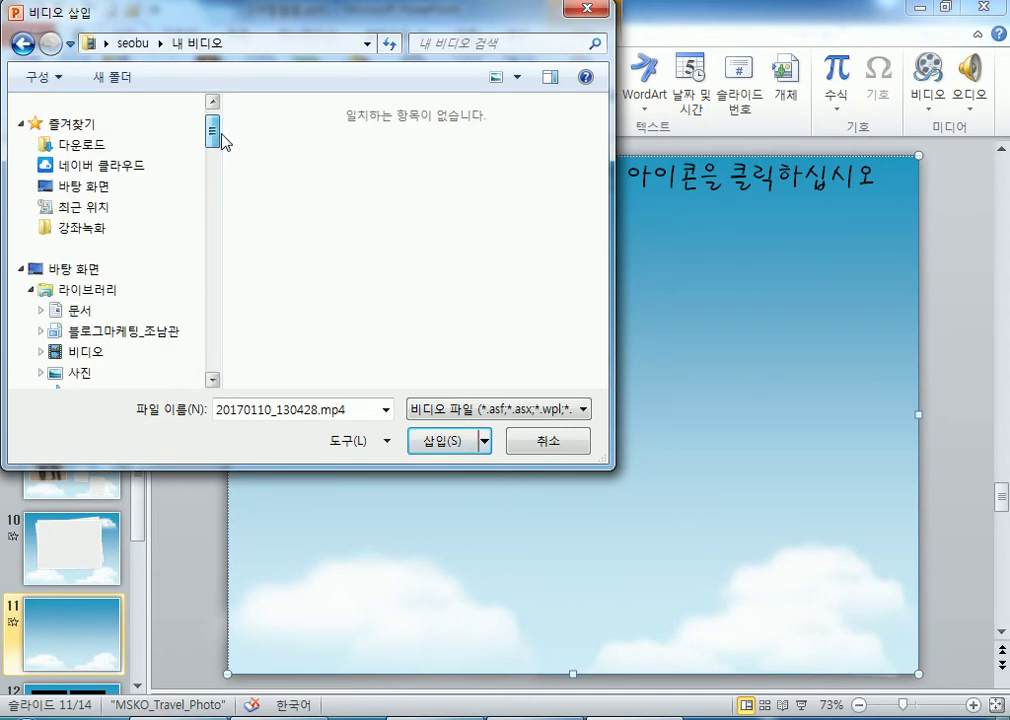
# Step: Insert the 야생.wmv sample video from the Video library, then delete it from the slide
pyautogui.click(95, 352)
pyautogui.doubleClick(305, 222)
pyautogui.click(287, 207)
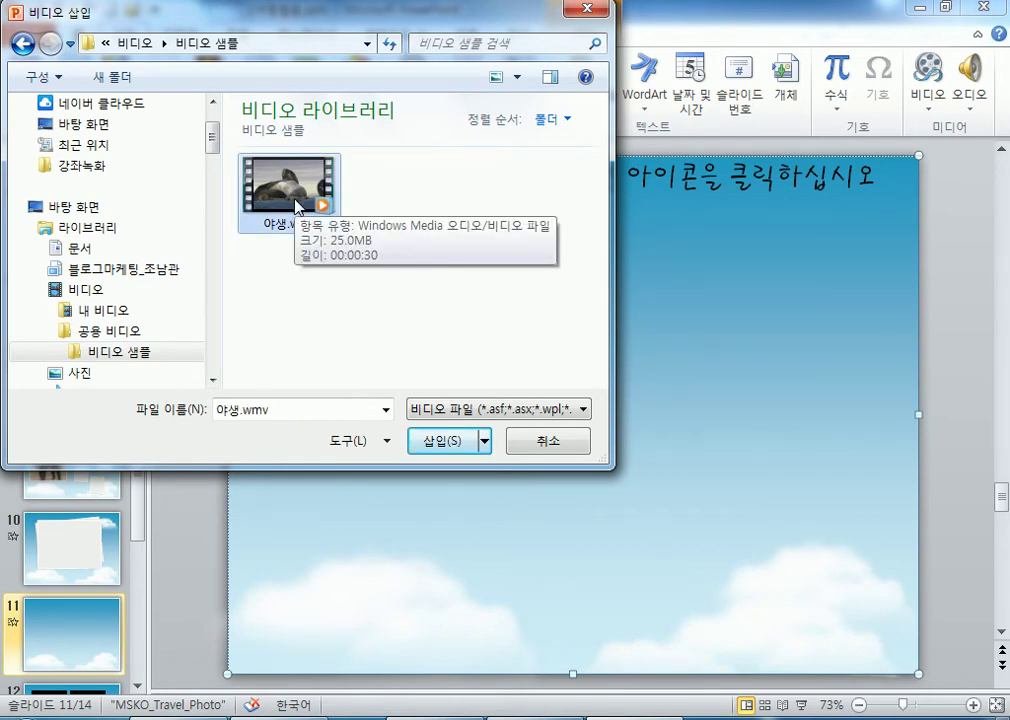
pyautogui.doubleClick(296, 206)
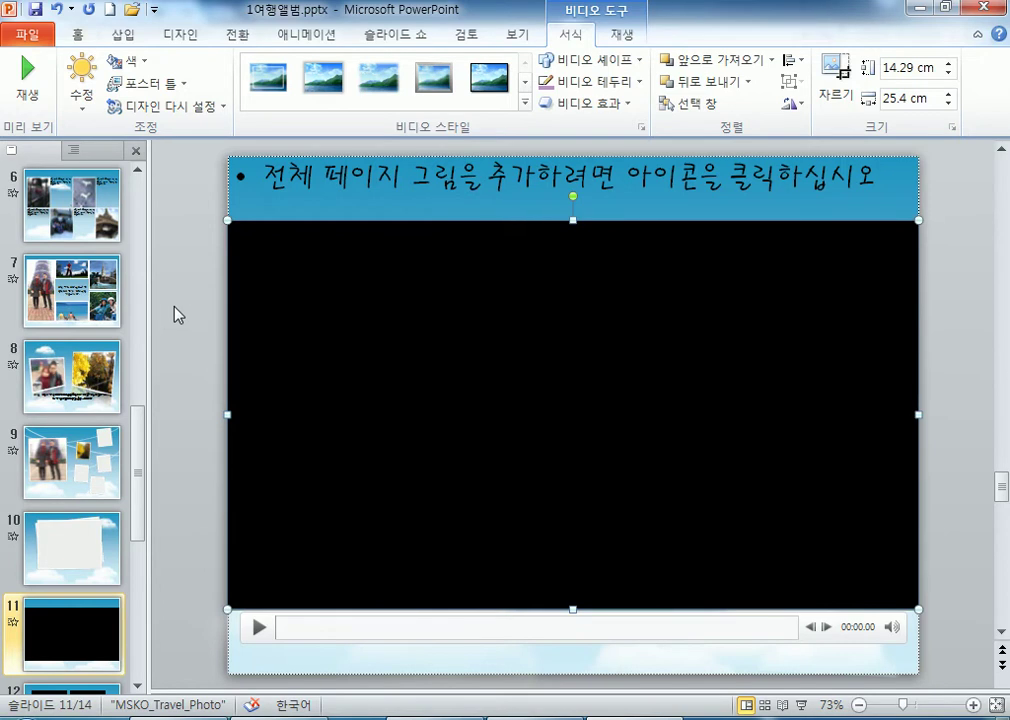
pyautogui.click(174, 314)
pyautogui.click(349, 336)
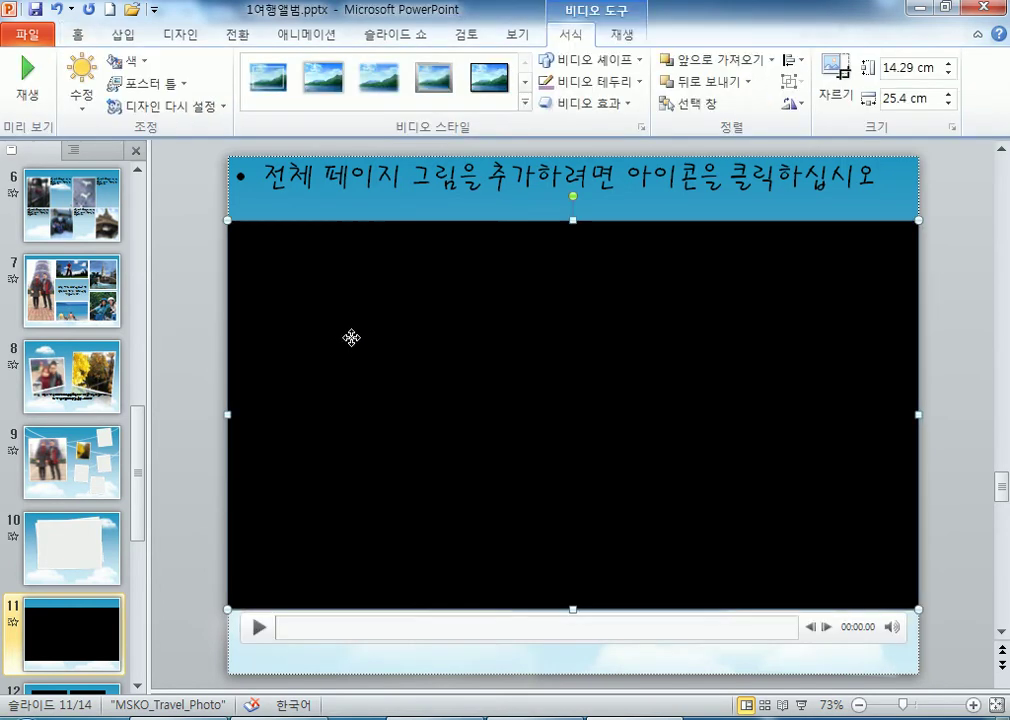
pyautogui.press('Delete')
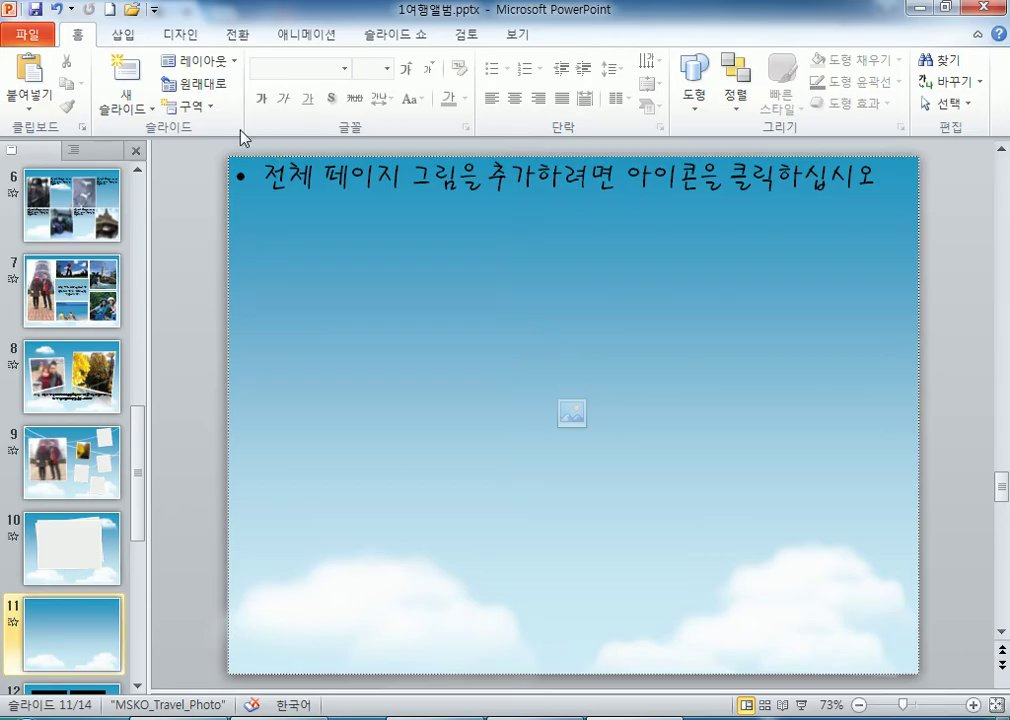
# Step: Try inserting 20170110_130428.mp4 from the album's 동영상 folder, then delete empty slide 11
pyautogui.click(124, 35)
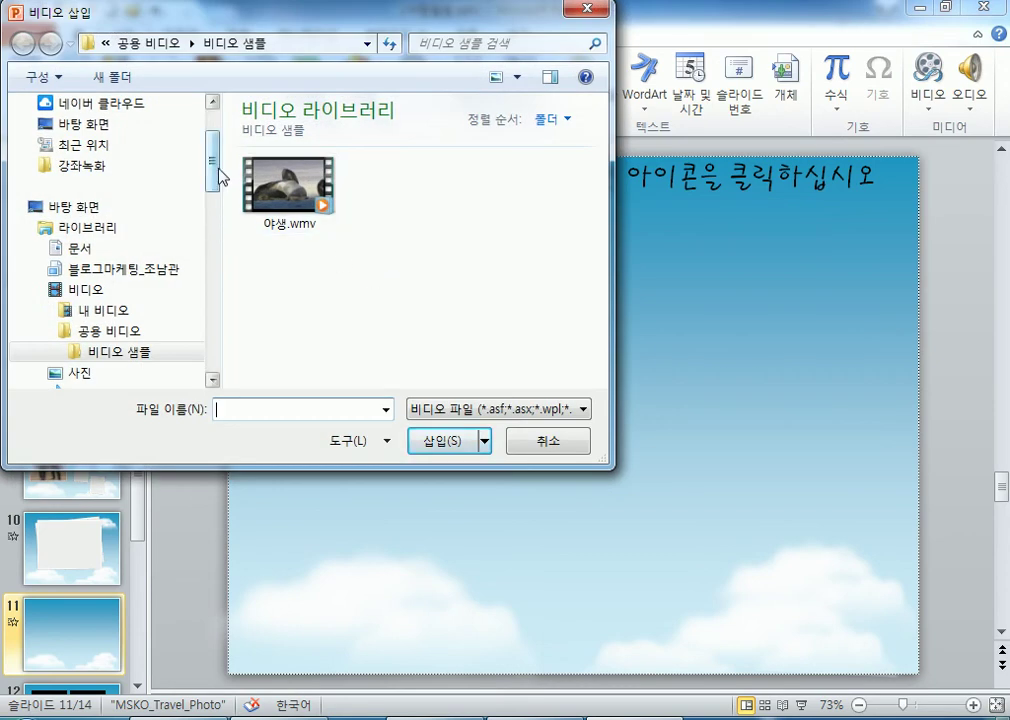
pyautogui.scroll(-6, 212, 225)
pyautogui.click(98, 187)
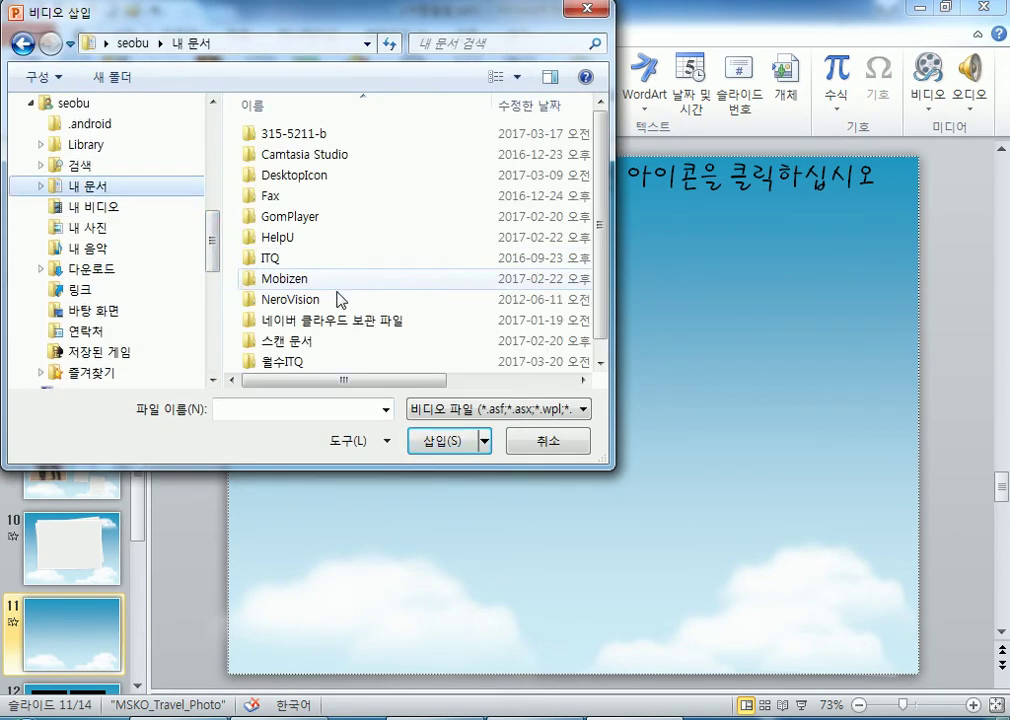
pyautogui.scroll(-1, 343, 305)
pyautogui.doubleClick(333, 362)
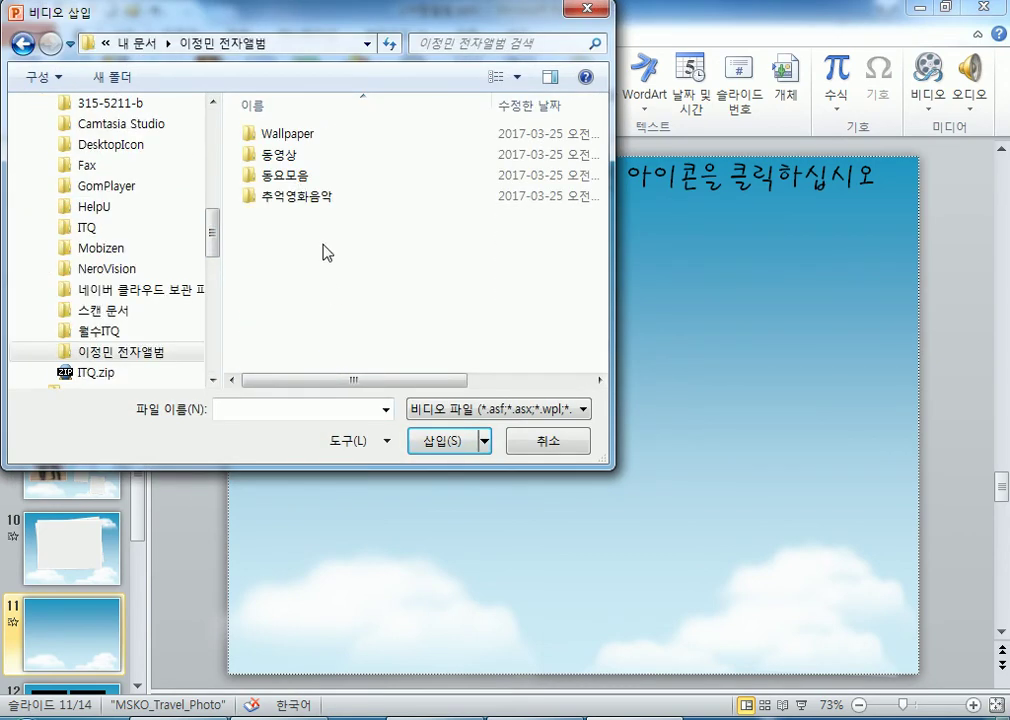
pyautogui.doubleClick(285, 152)
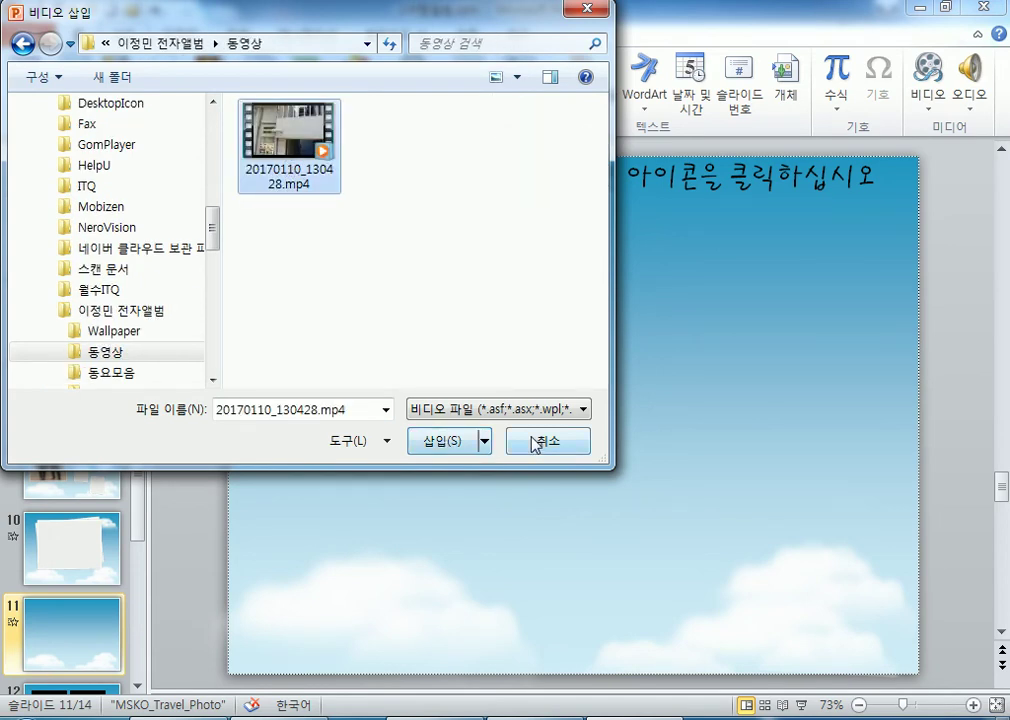
pyautogui.click(445, 441)
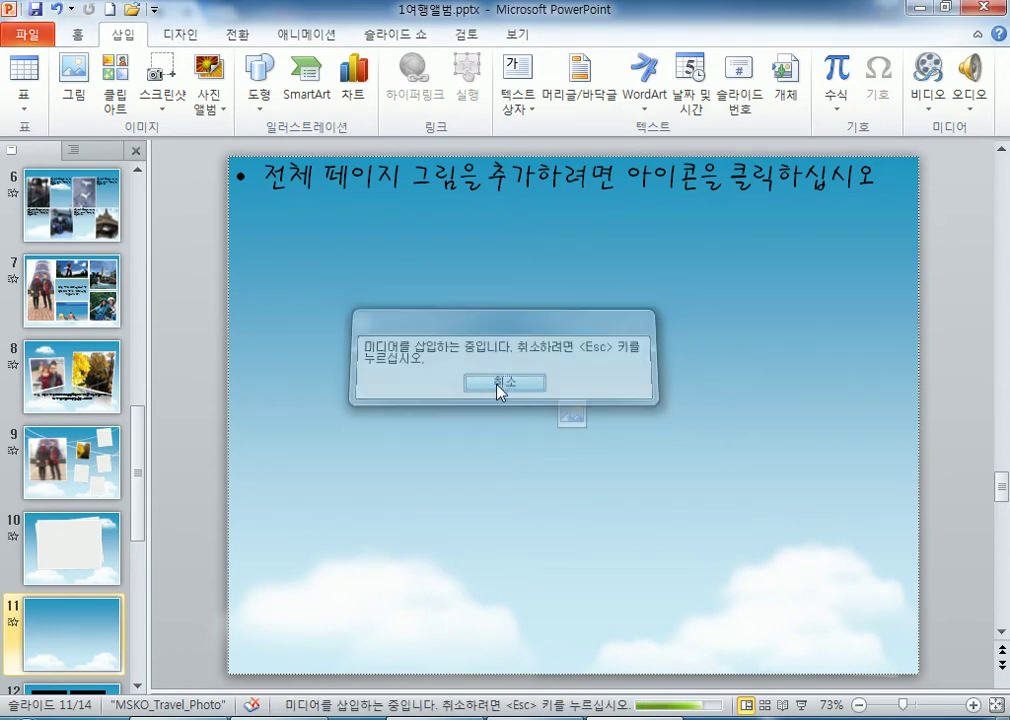
pyautogui.click(68, 609)
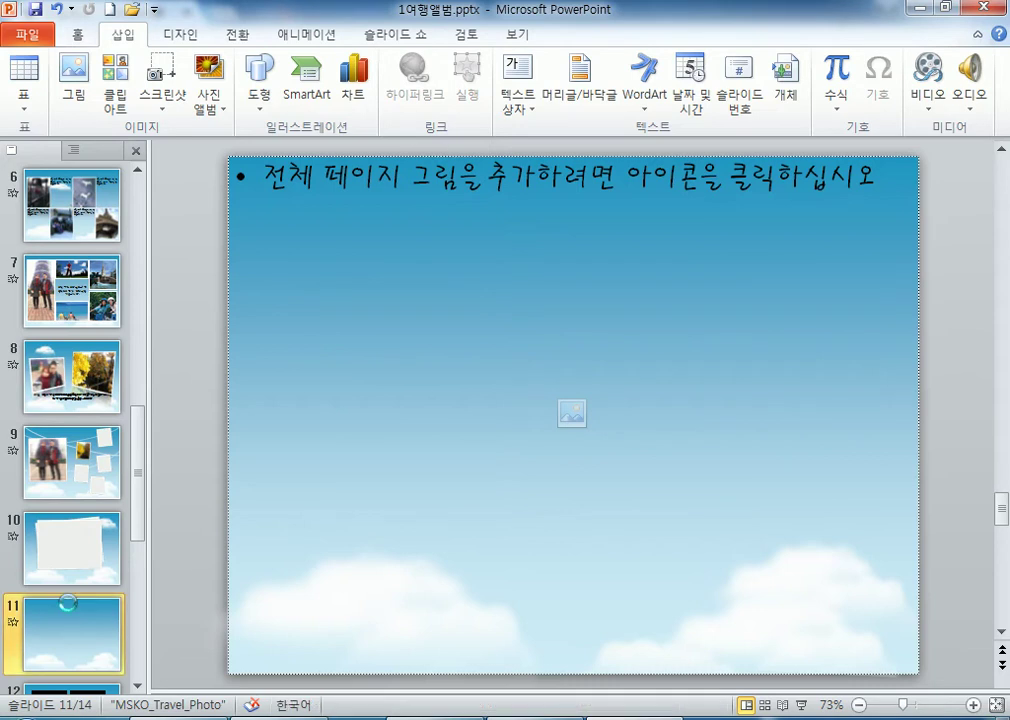
pyautogui.press('Delete')
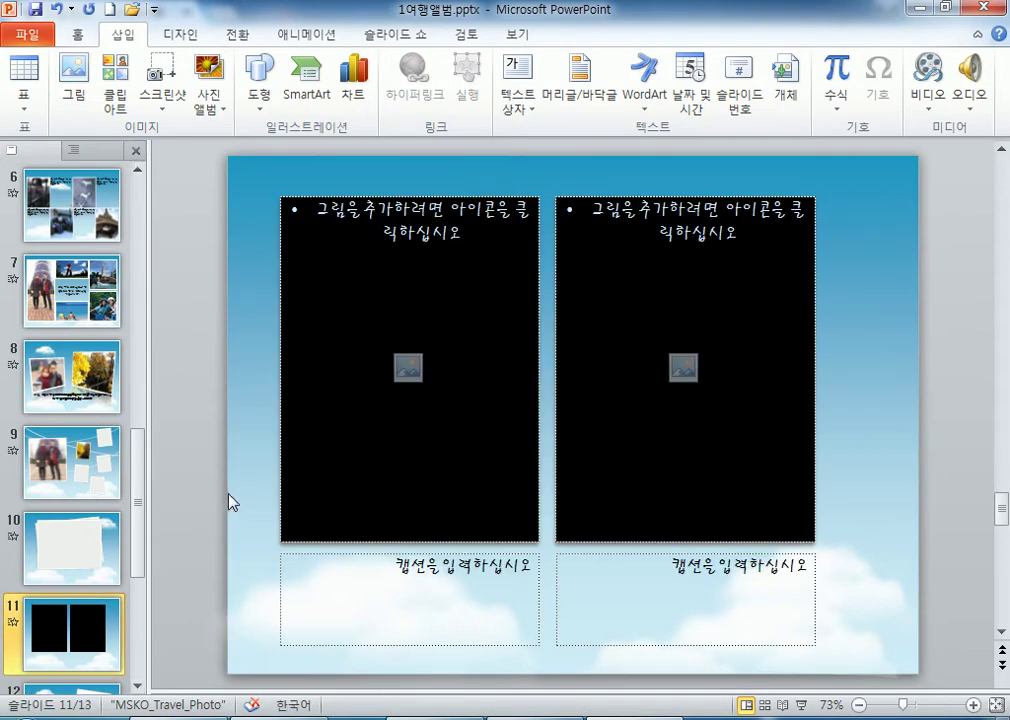
# Step: Return to the title slide and switch to slide sorter view with smaller thumbnails
pyautogui.click(100, 228)
pyautogui.scroll(2, 100, 268)
pyautogui.scroll(3, 100, 265)
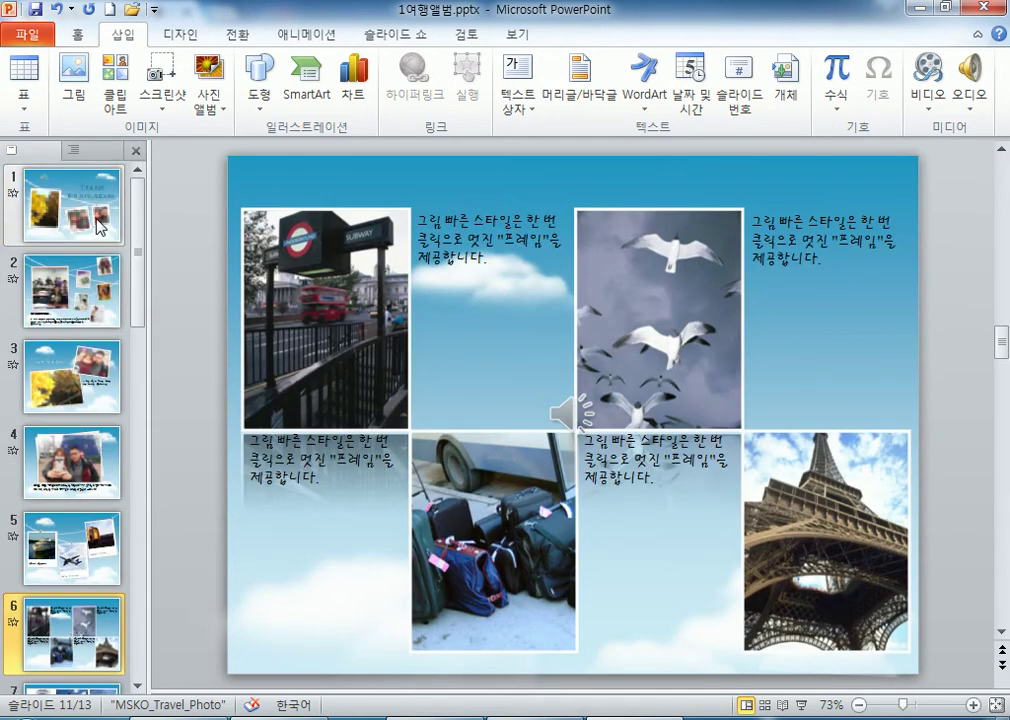
pyautogui.click(99, 218)
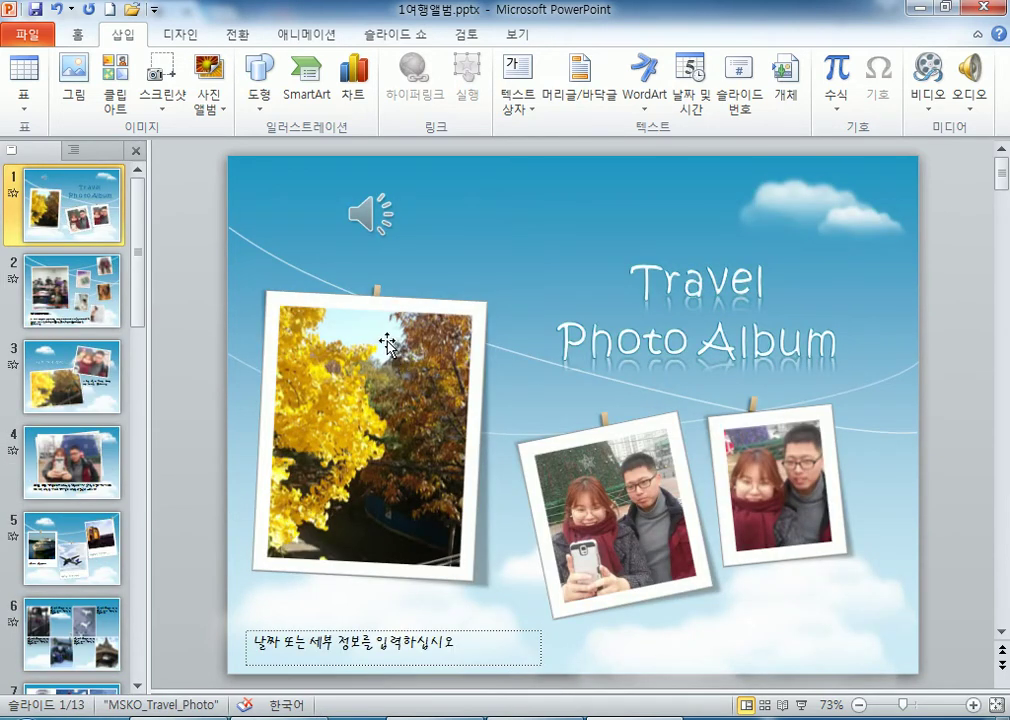
pyautogui.click(513, 38)
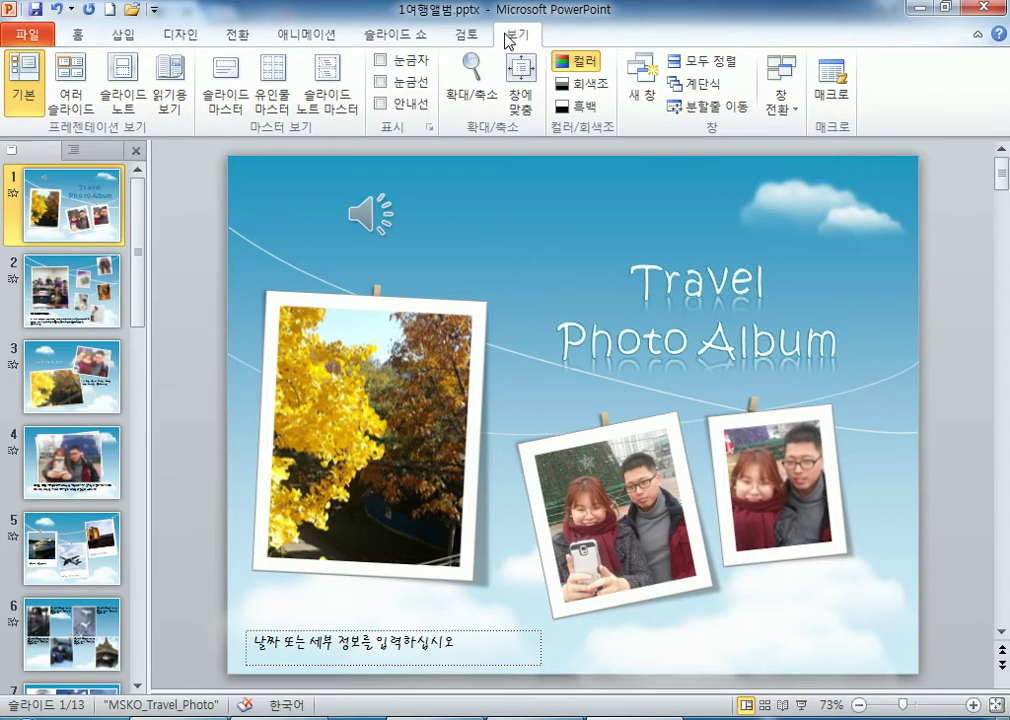
pyautogui.click(70, 85)
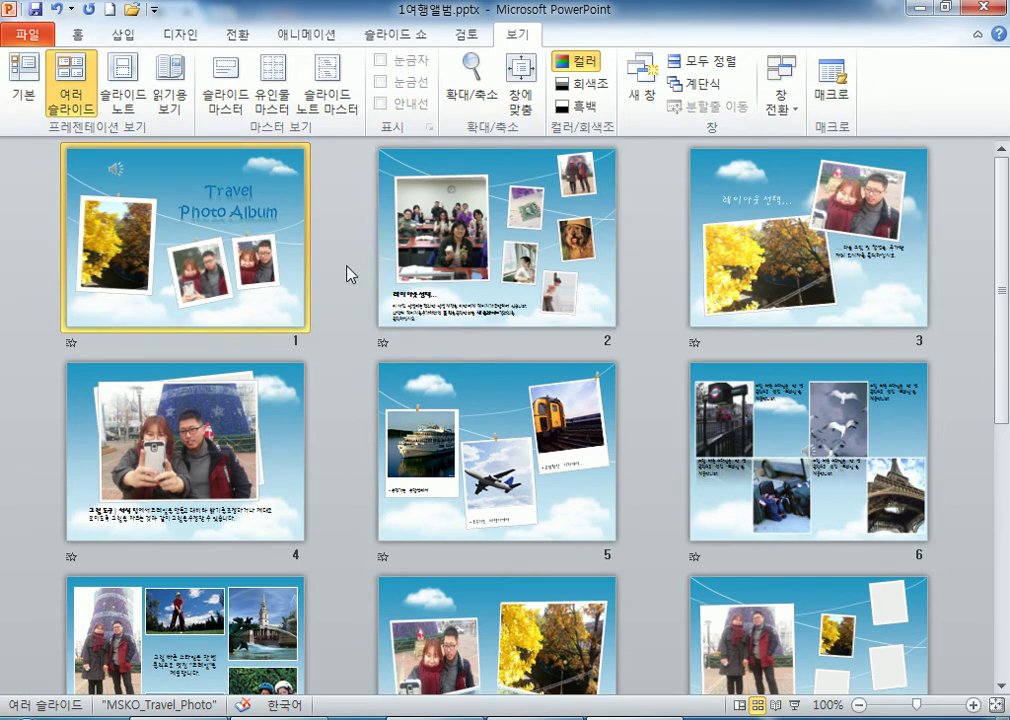
pyautogui.scroll(-2, 355, 242)
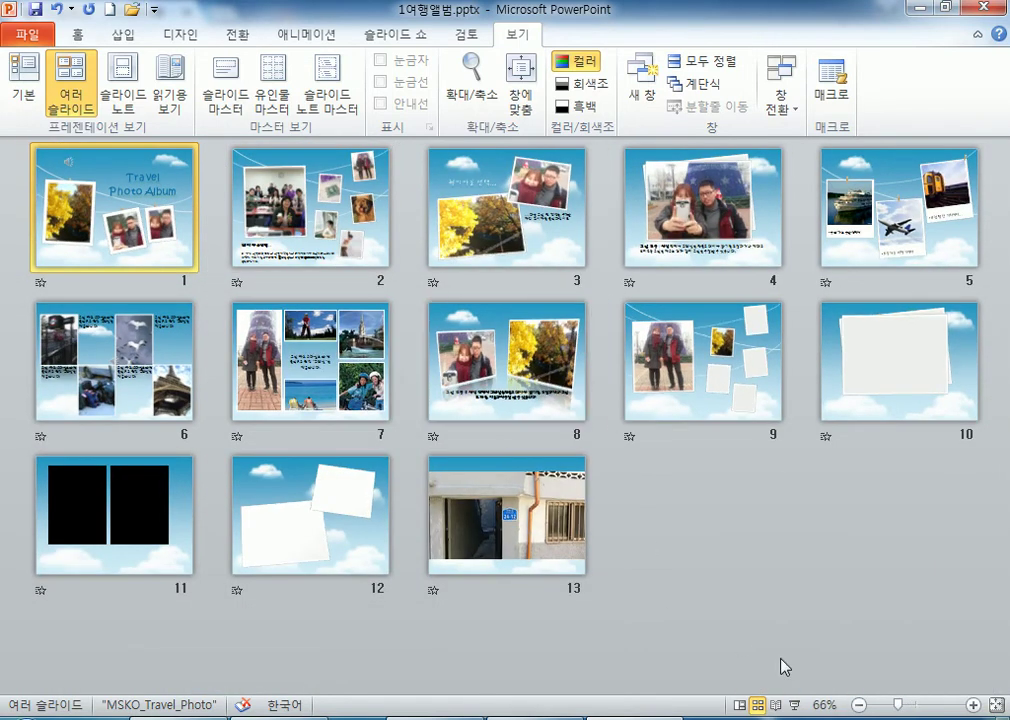
pyautogui.moveTo(897, 705)
pyautogui.mouseDown()
pyautogui.moveTo(887, 706)
pyautogui.moveTo(914, 706)
pyautogui.moveTo(889, 706)
pyautogui.mouseUp()
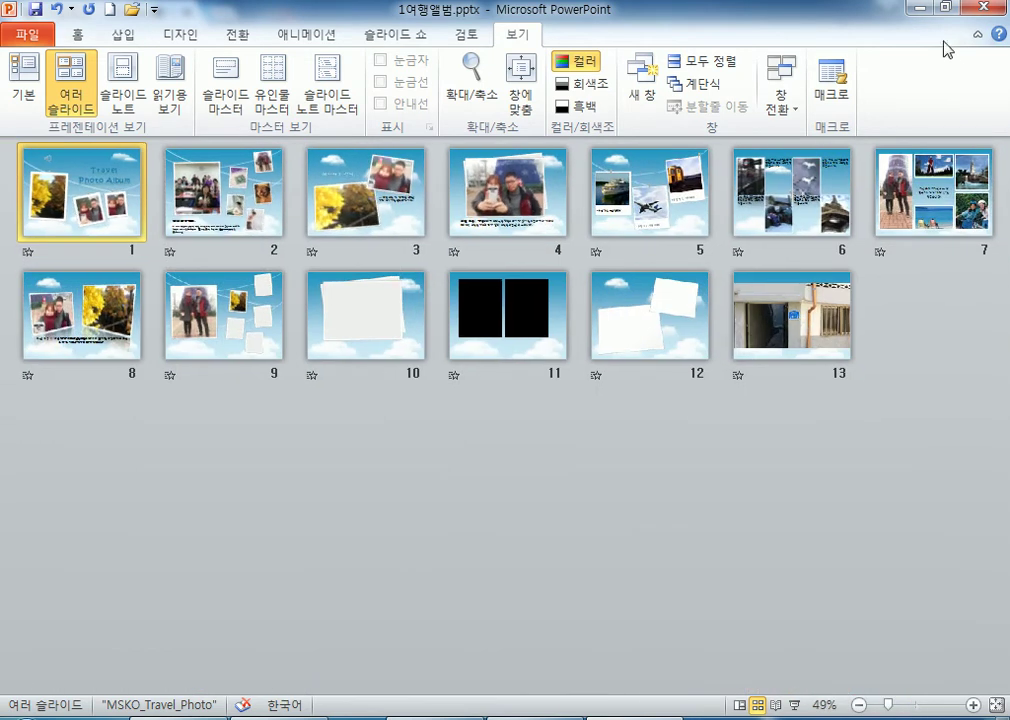
# Step: Maximize the window and shrink the zoom so all 13 slides fit in two rows
pyautogui.click(944, 8)
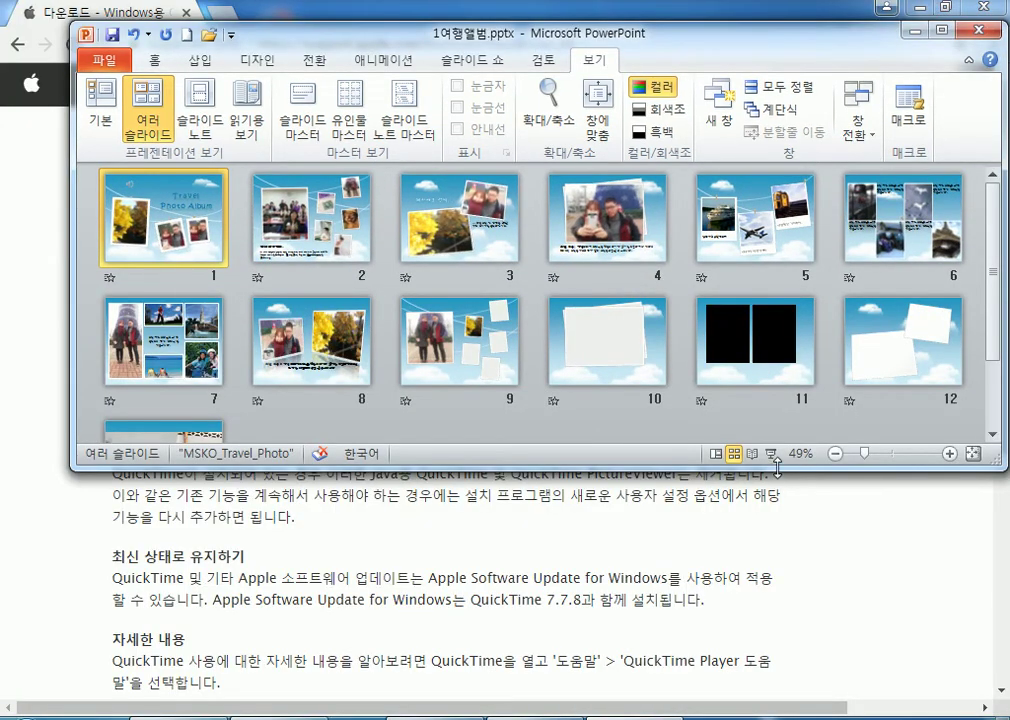
pyautogui.moveTo(773, 469); pyautogui.dragTo(780, 421)
pyautogui.moveTo(866, 409)
pyautogui.mouseDown()
pyautogui.moveTo(907, 409)
pyautogui.moveTo(864, 409)
pyautogui.mouseUp()
pyautogui.click(941, 30)
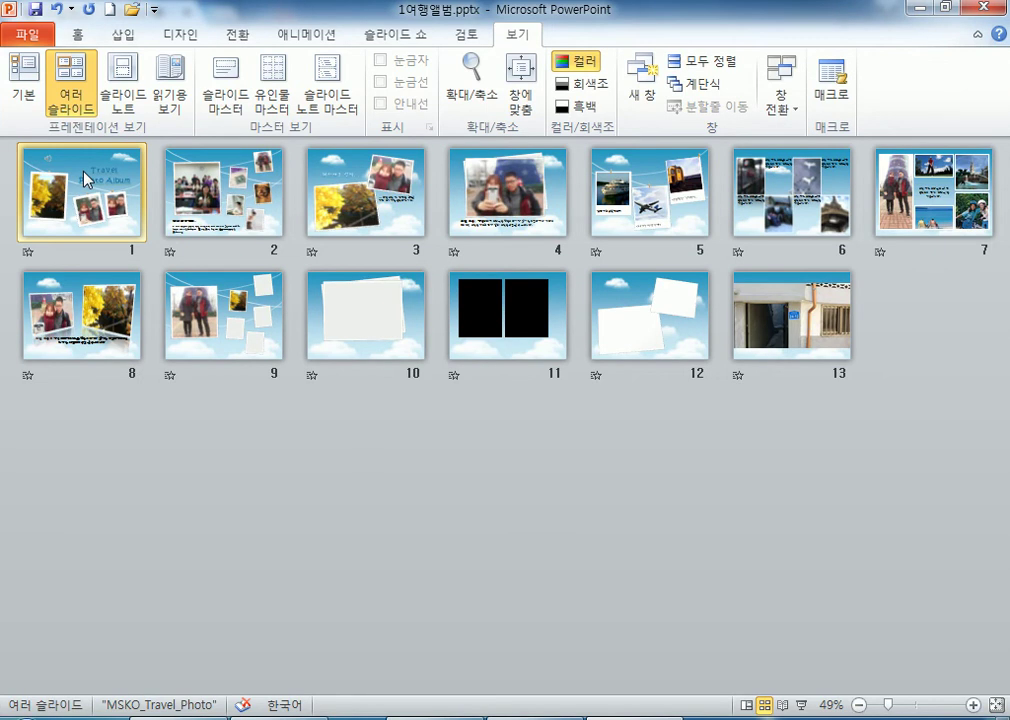
pyautogui.moveTo(888, 705)
pyautogui.mouseDown()
pyautogui.moveTo(960, 708)
pyautogui.moveTo(859, 707)
pyautogui.moveTo(880, 708)
pyautogui.mouseUp()
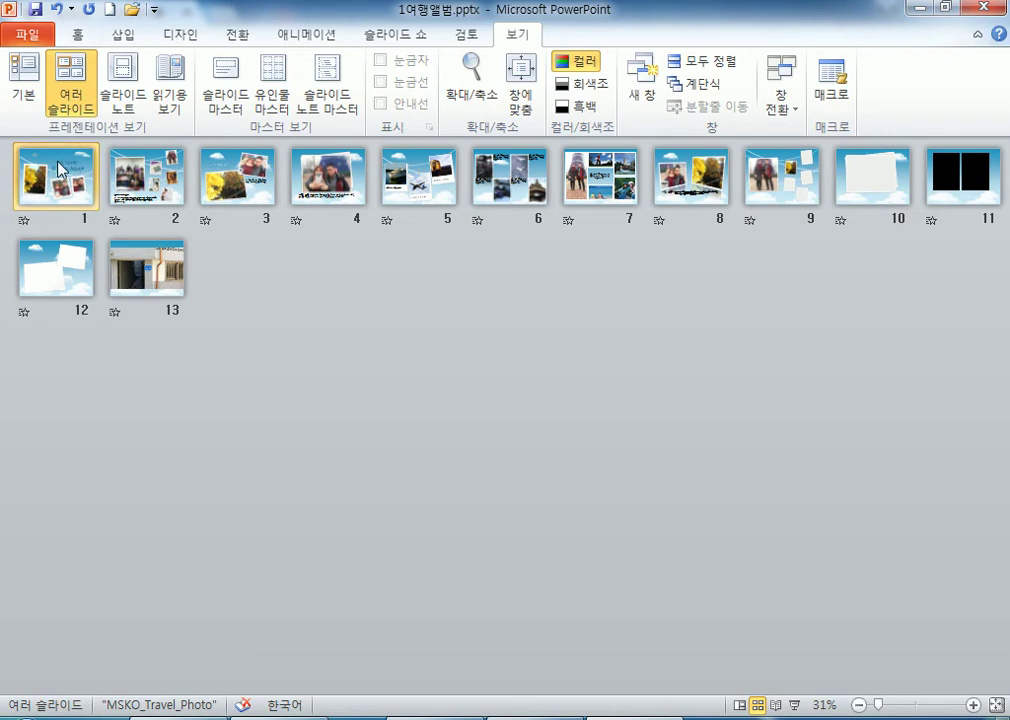
pyautogui.click(240, 38)
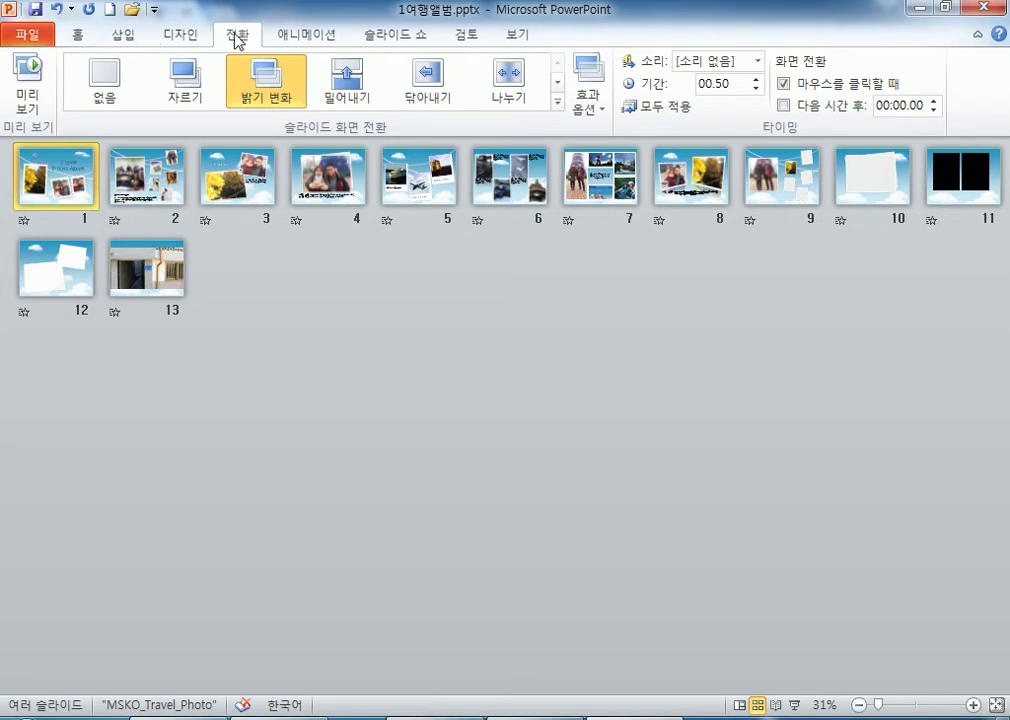
# Step: Give slide 1 the 닦아내기 transition with the 위에서 direction
pyautogui.click(354, 83)
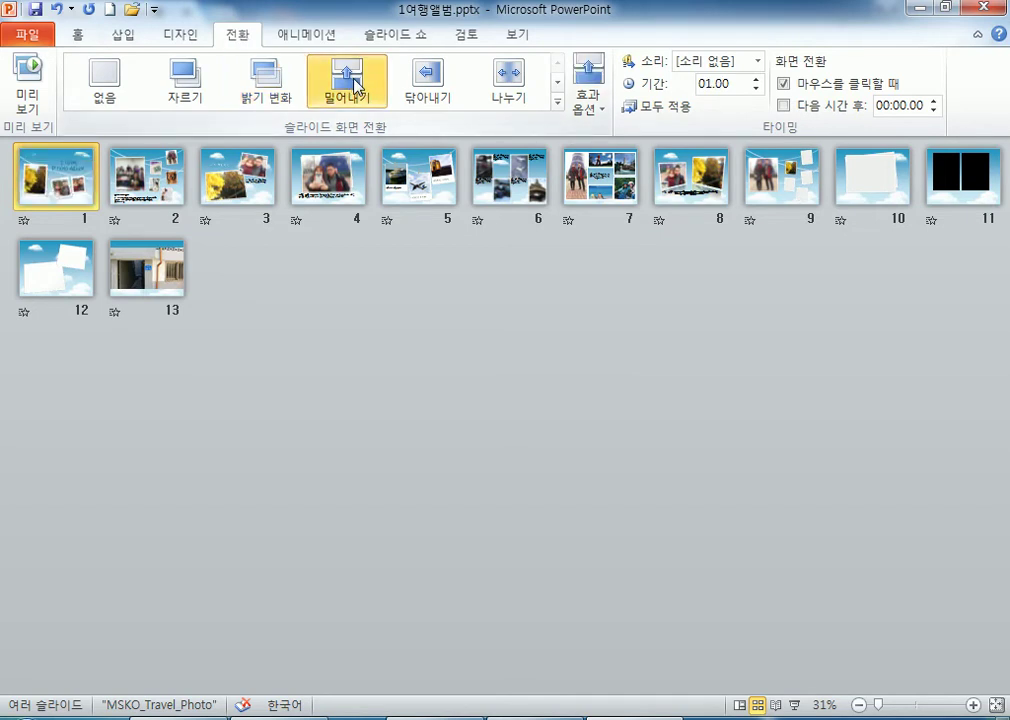
pyautogui.click(421, 94)
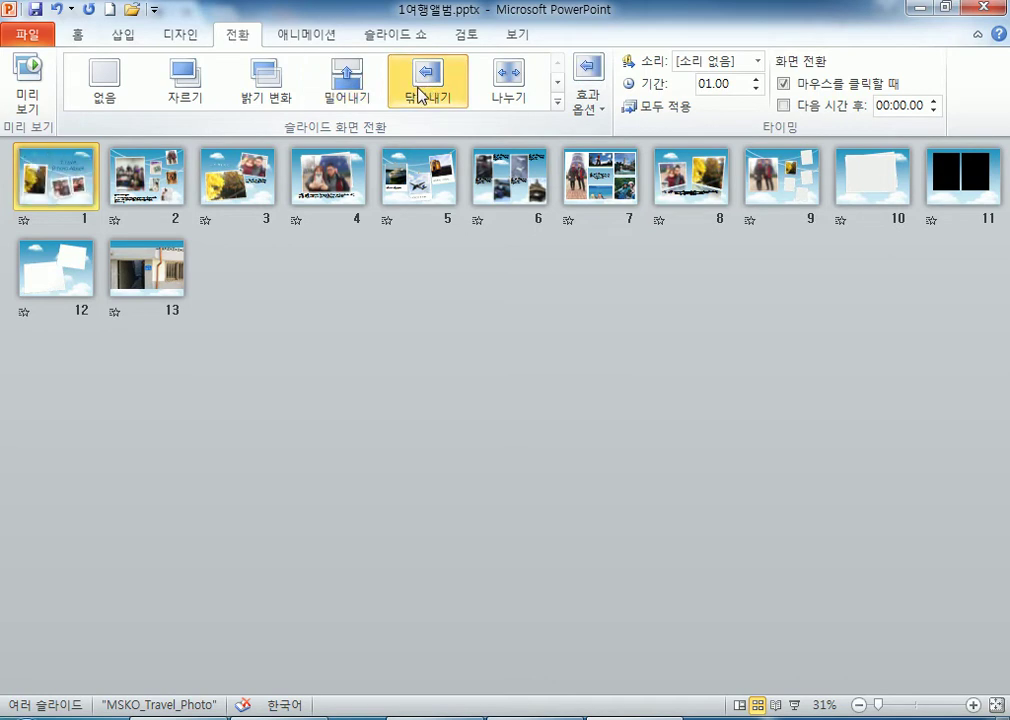
pyautogui.click(595, 110)
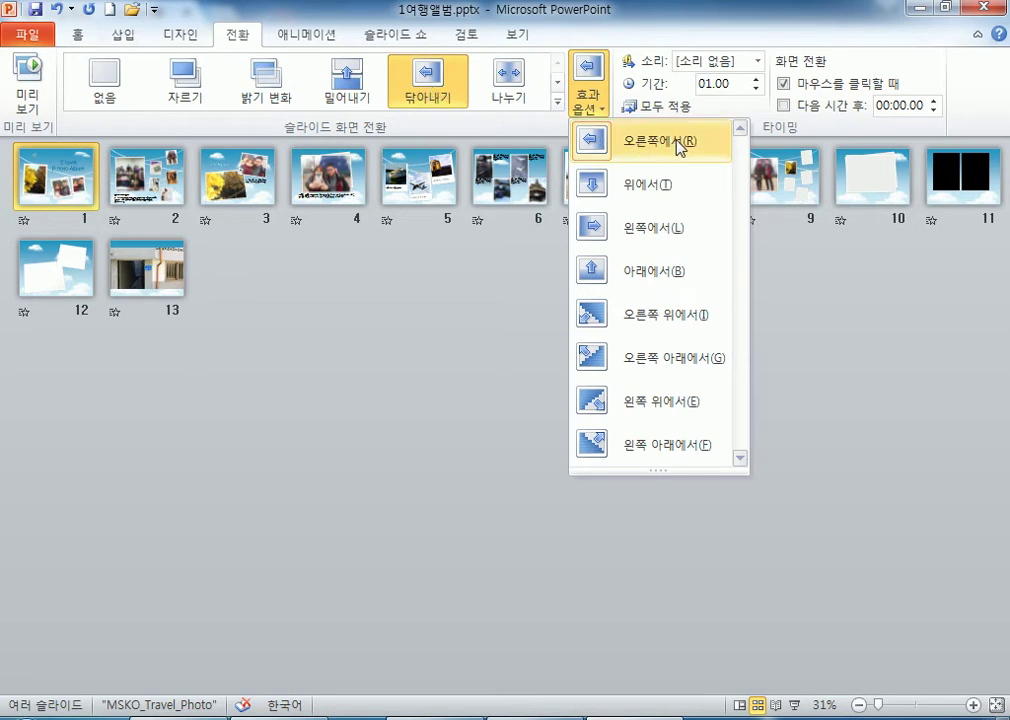
pyautogui.click(660, 190)
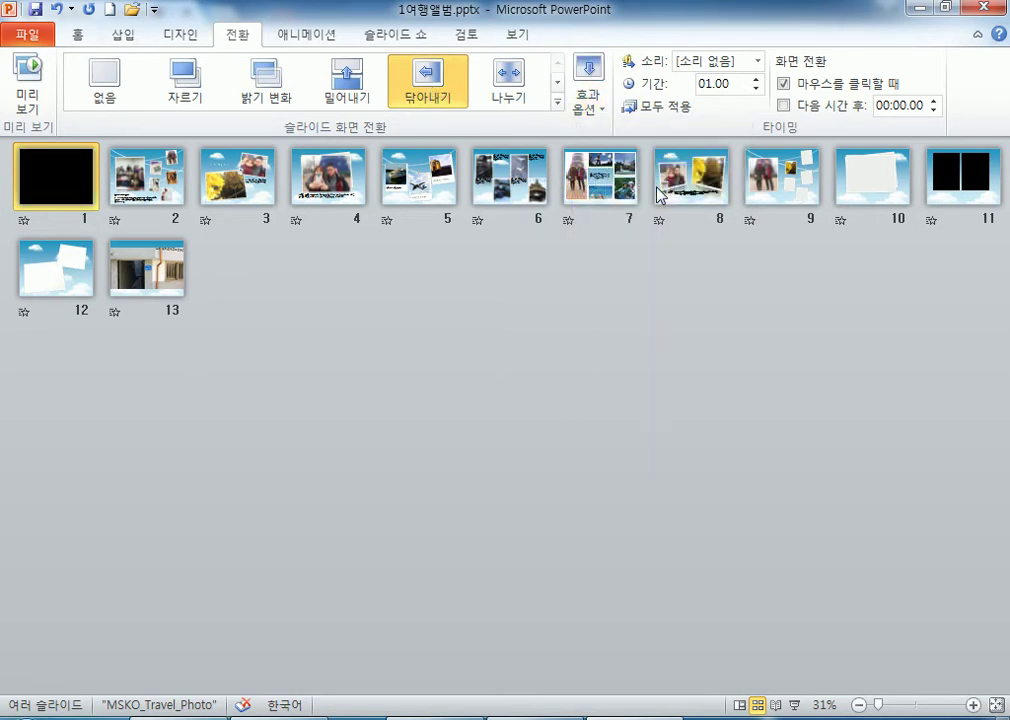
# Step: Give slide 2 the 나누기 transition set to 세로 안쪽으로
pyautogui.click(167, 170)
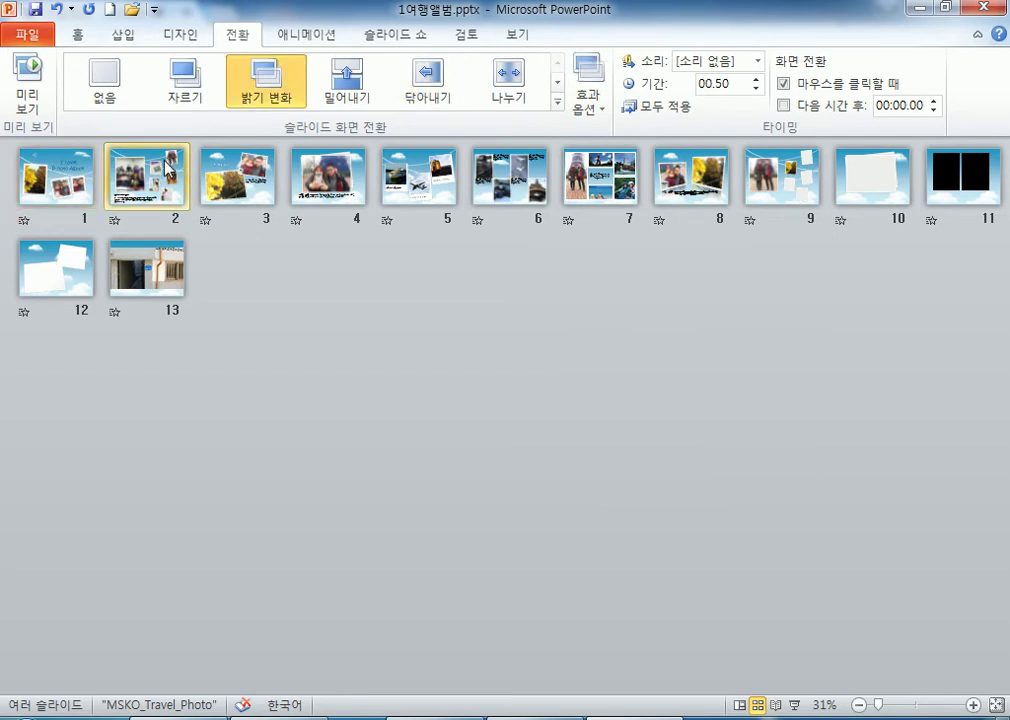
pyautogui.click(519, 95)
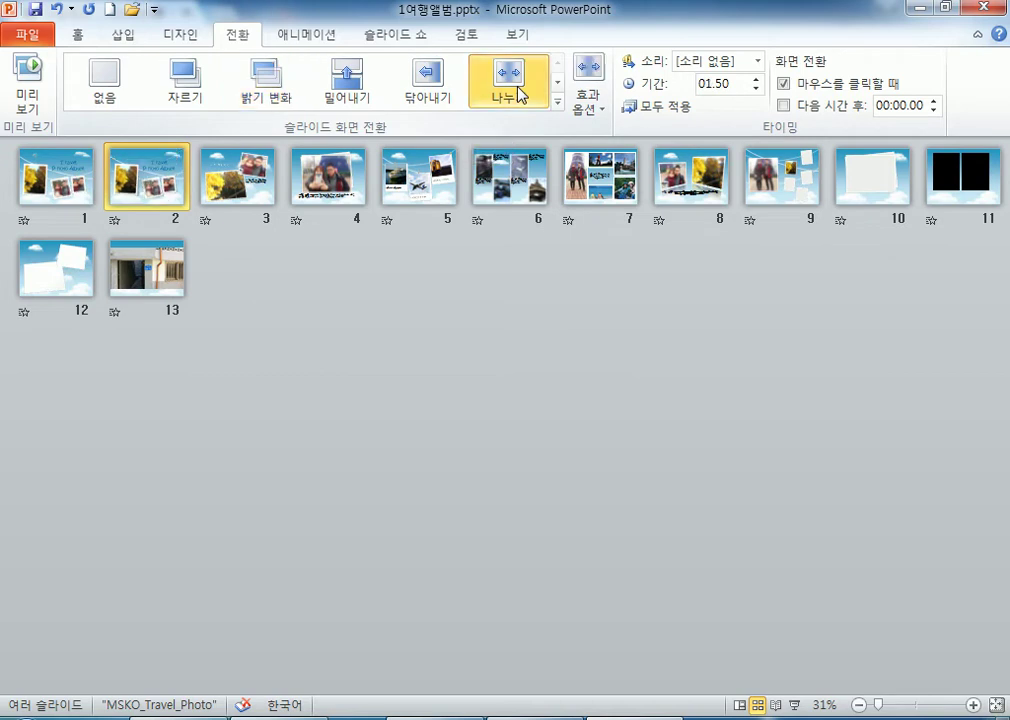
pyautogui.click(588, 93)
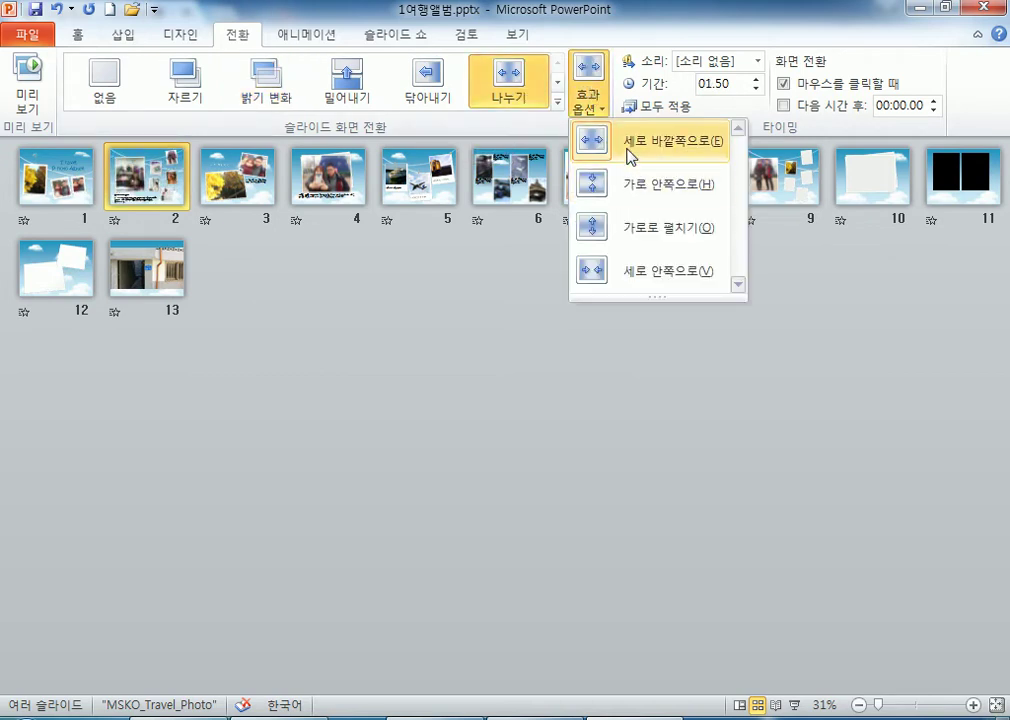
pyautogui.click(649, 279)
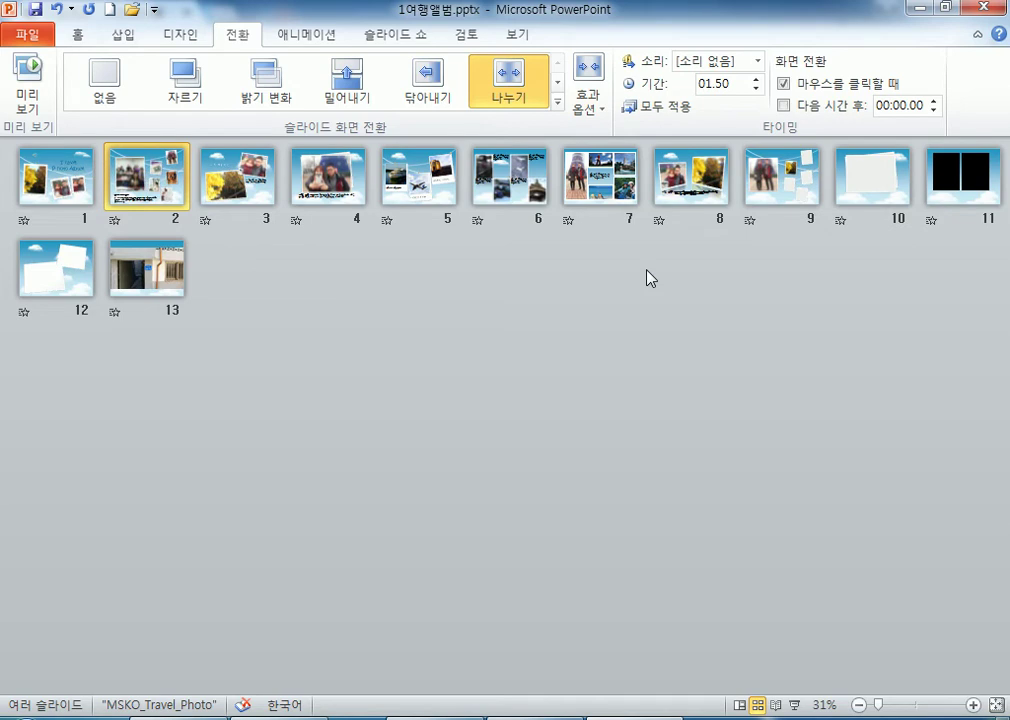
pyautogui.click(237, 176)
# Step: Give slide 4 the 회전 transition and slide 5 the 궤도 transition
pyautogui.click(557, 102)
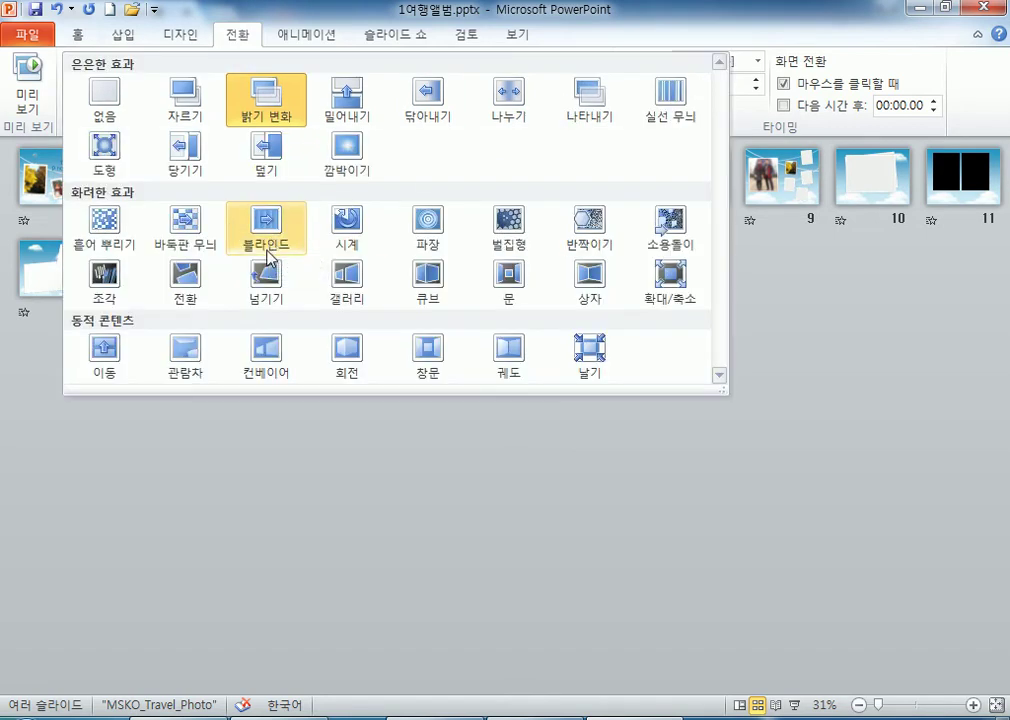
pyautogui.press('Escape')
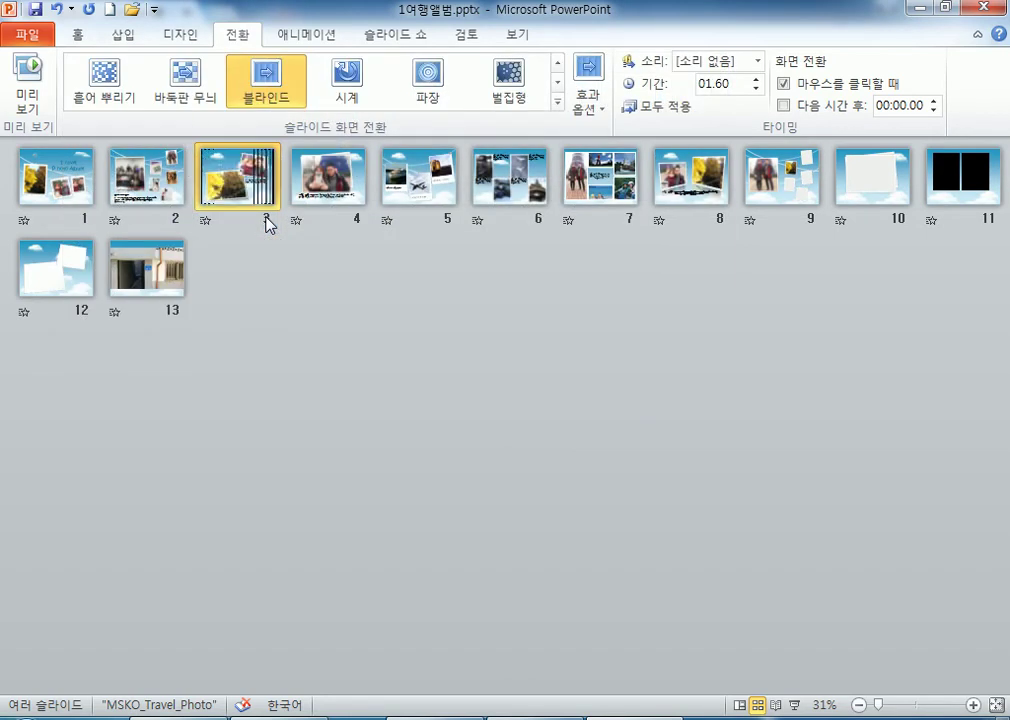
pyautogui.press('Right')
pyautogui.click(558, 101)
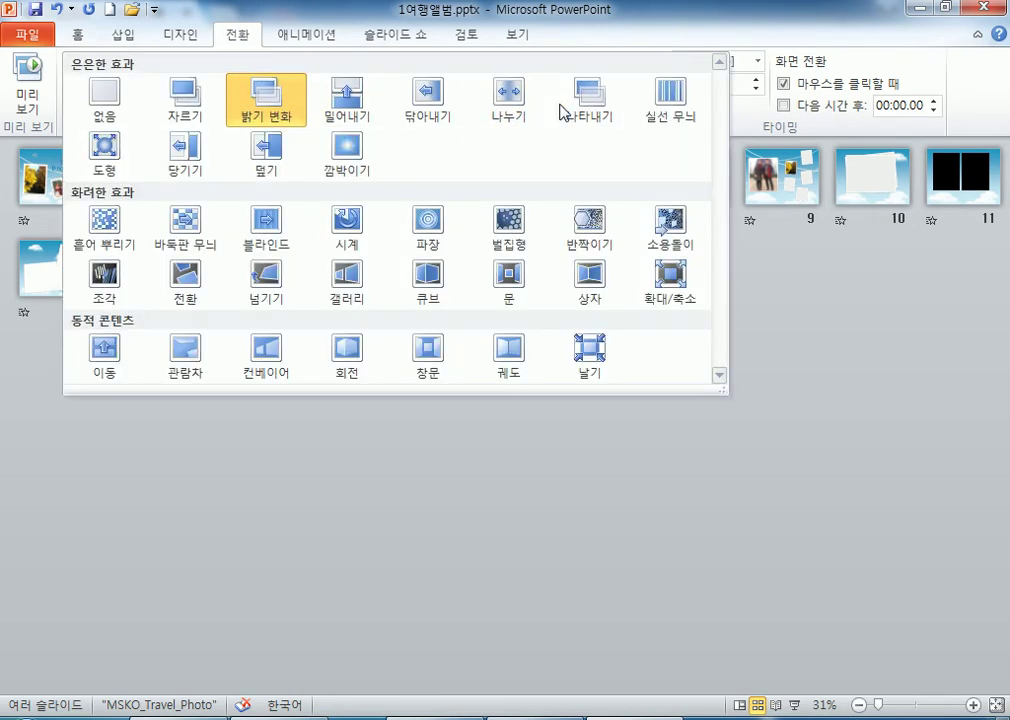
pyautogui.click(354, 349)
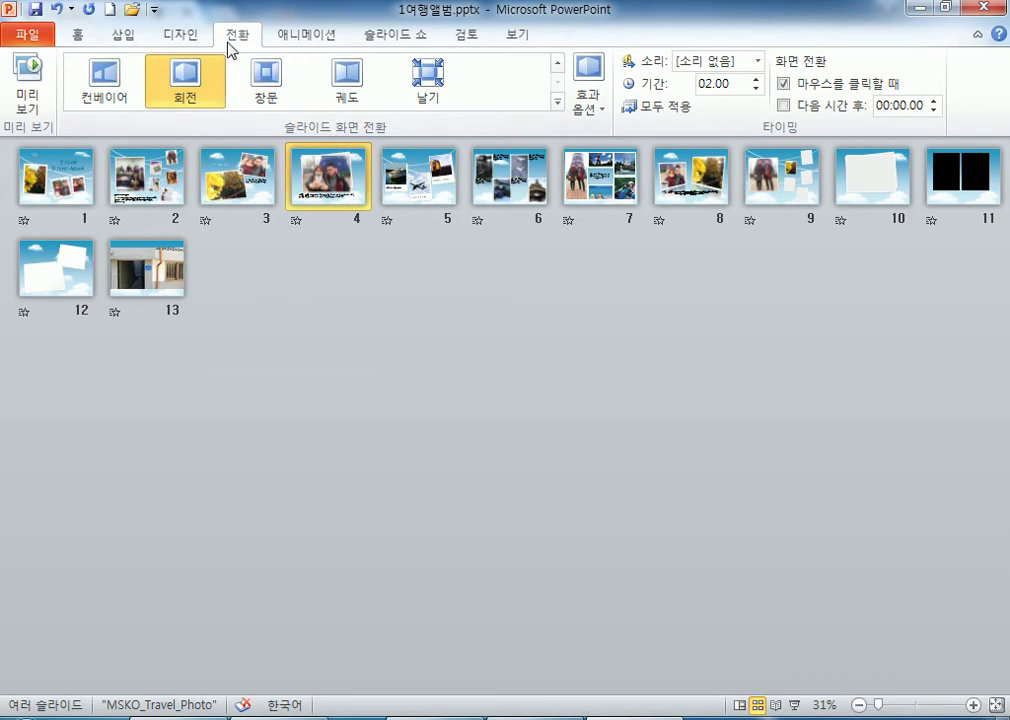
pyautogui.click(426, 188)
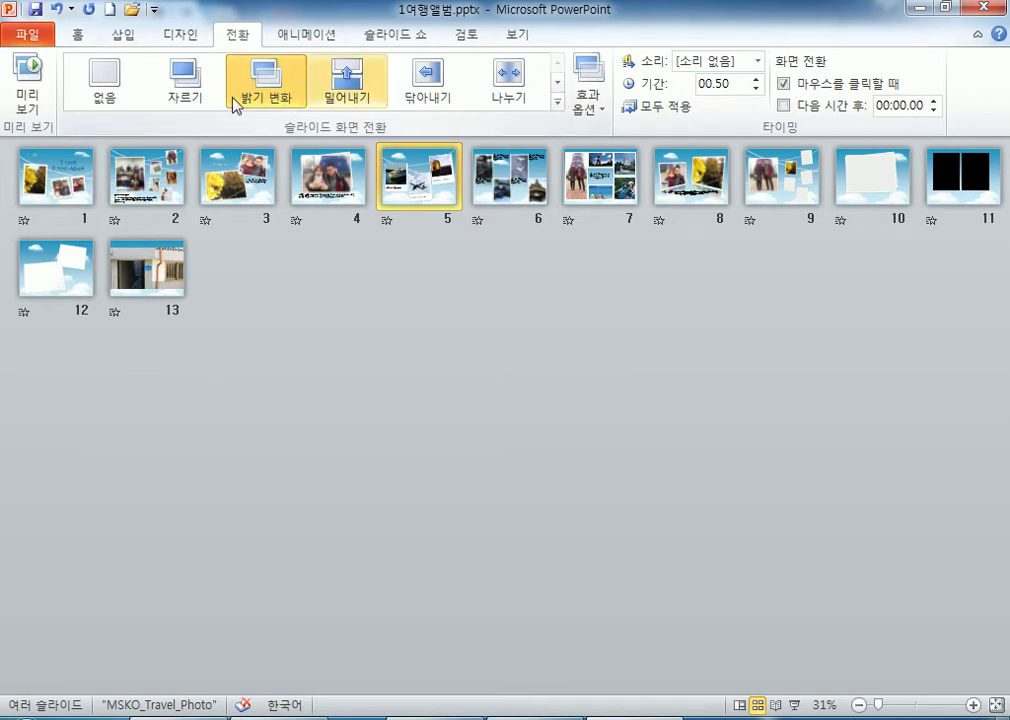
pyautogui.click(557, 102)
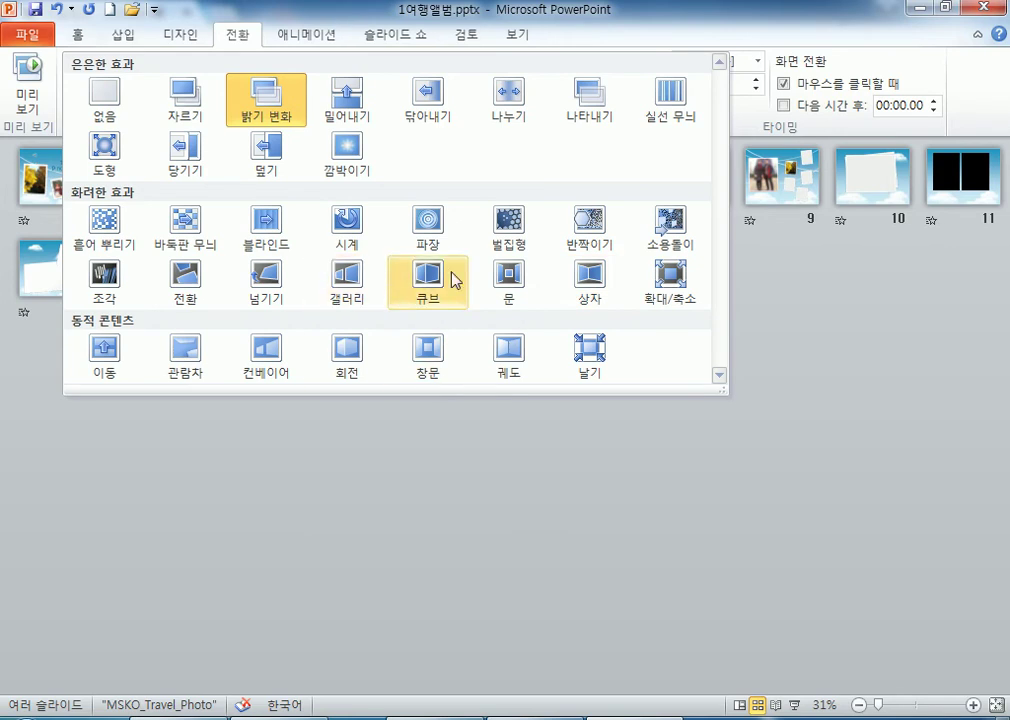
pyautogui.click(512, 355)
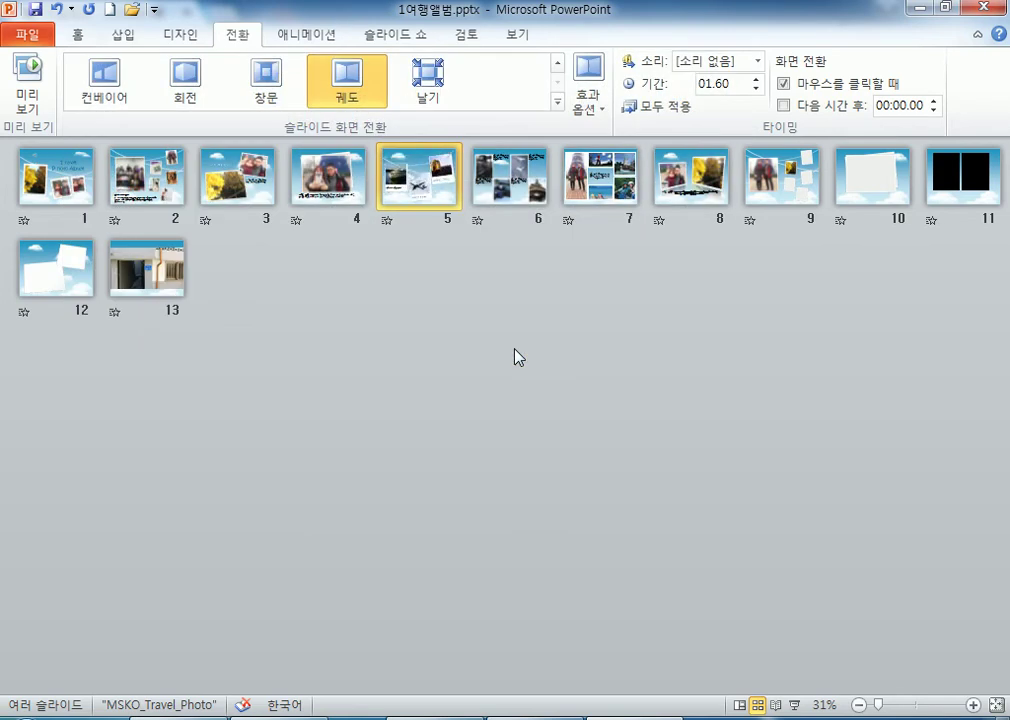
# Step: Apply 벌집형 to slide 6 and 큐브 to slide 7, then reselect slide 1
pyautogui.click(509, 178)
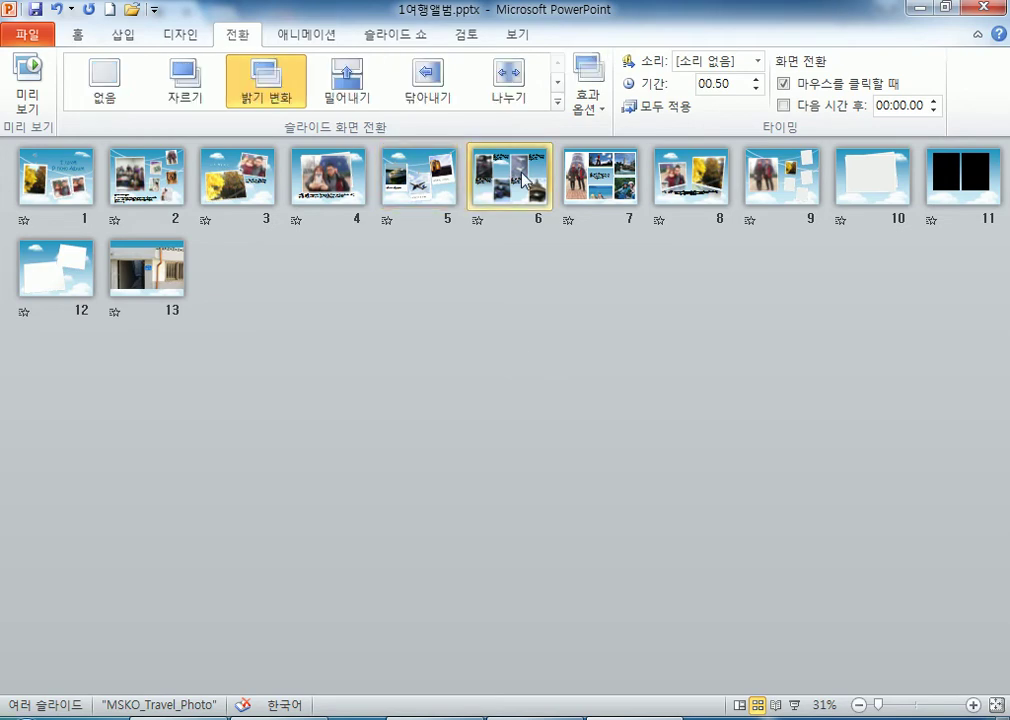
pyautogui.click(557, 102)
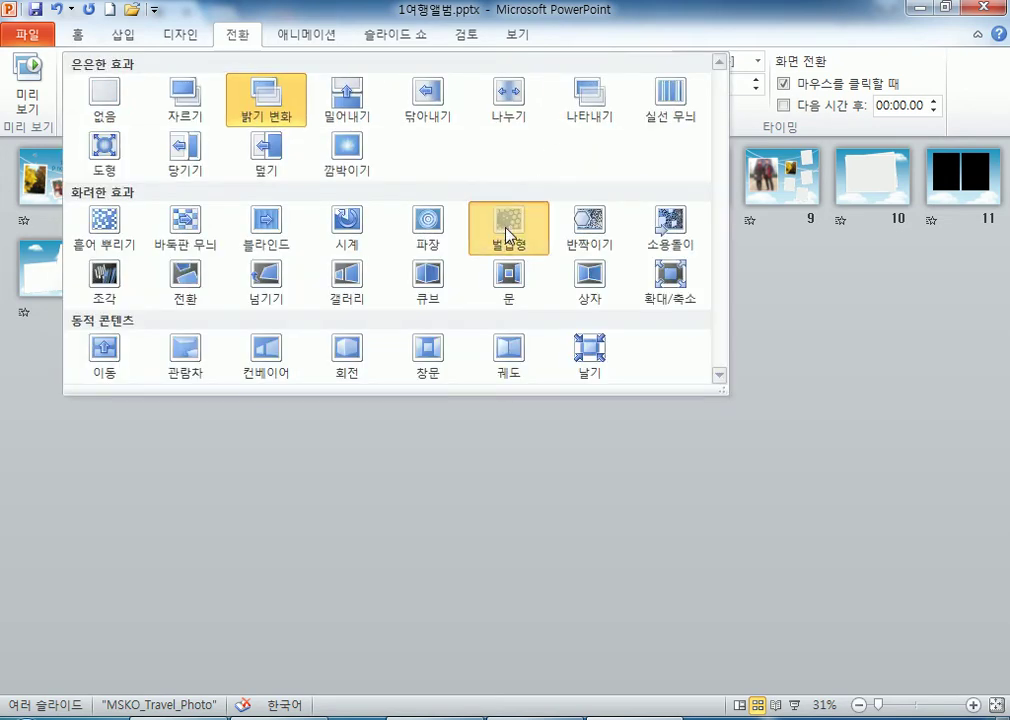
pyautogui.click(509, 224)
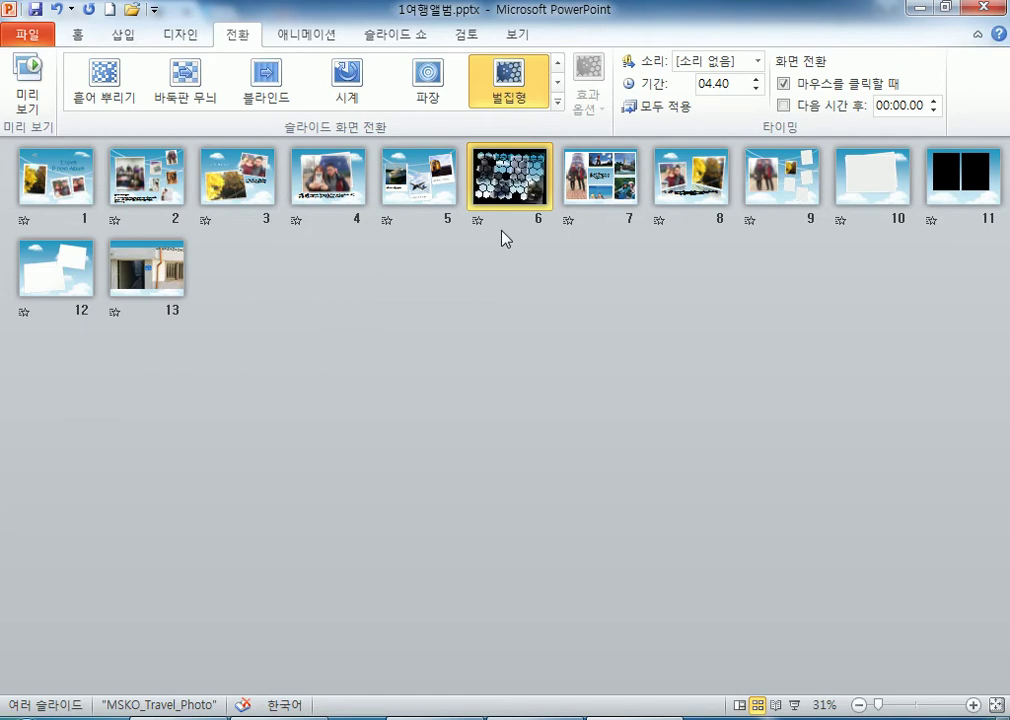
pyautogui.click(598, 177)
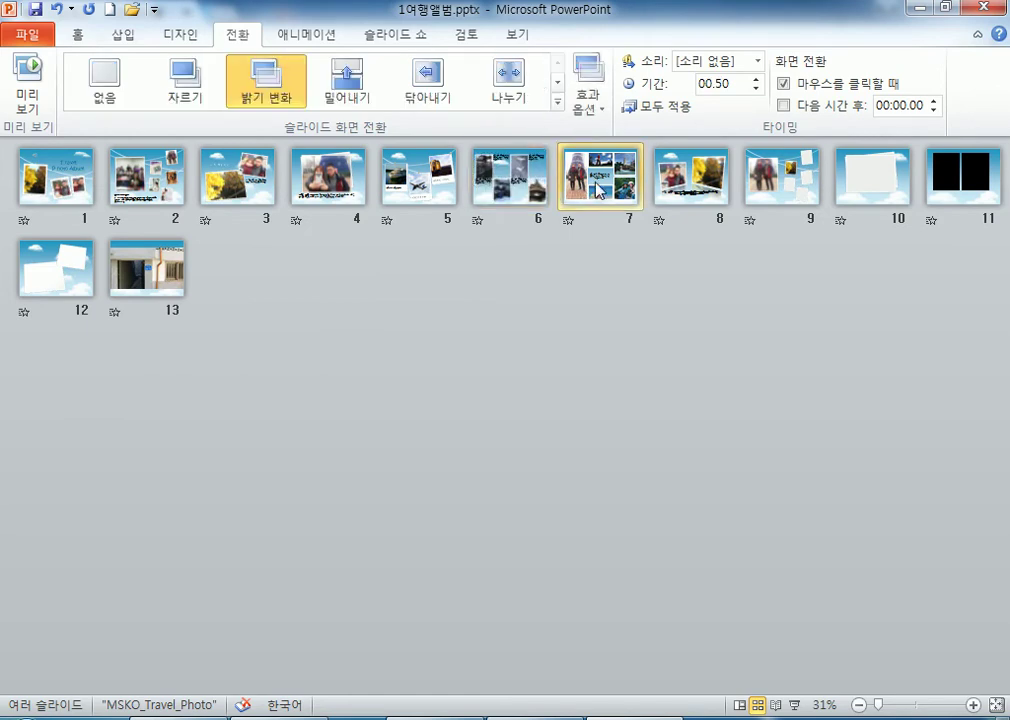
pyautogui.click(557, 101)
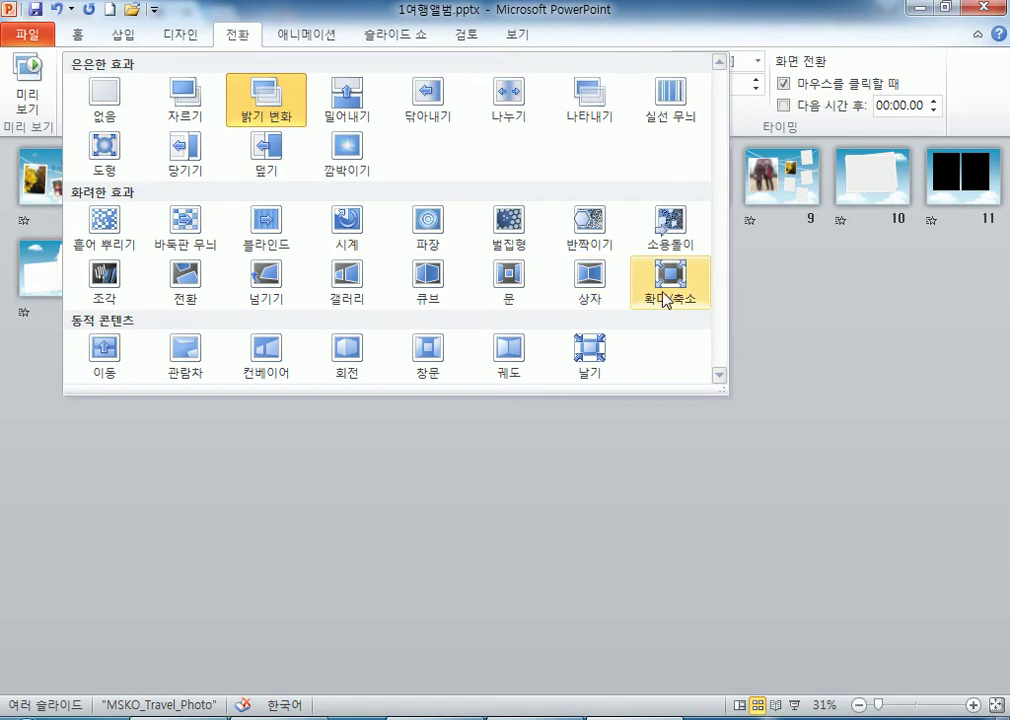
pyautogui.click(428, 280)
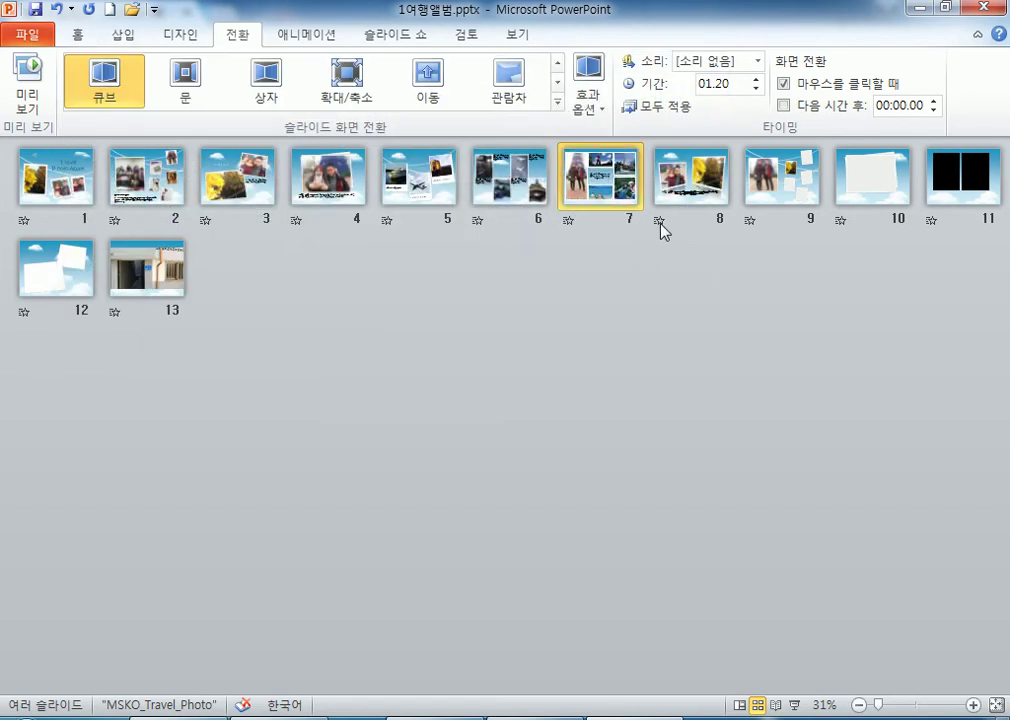
pyautogui.click(31, 190)
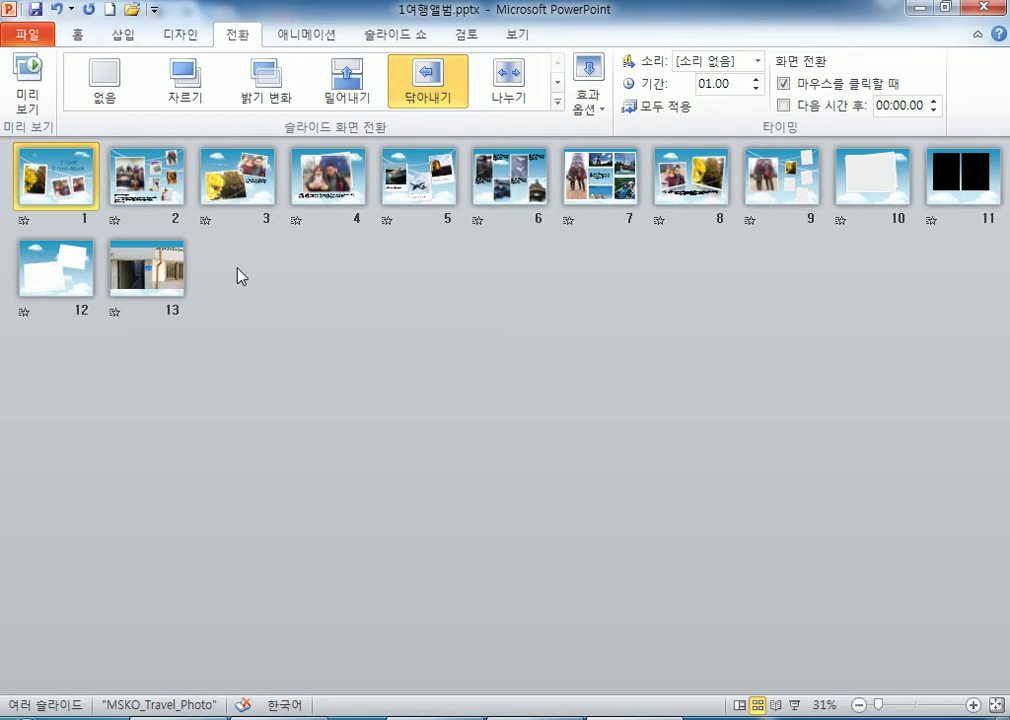
pyautogui.press('F5')
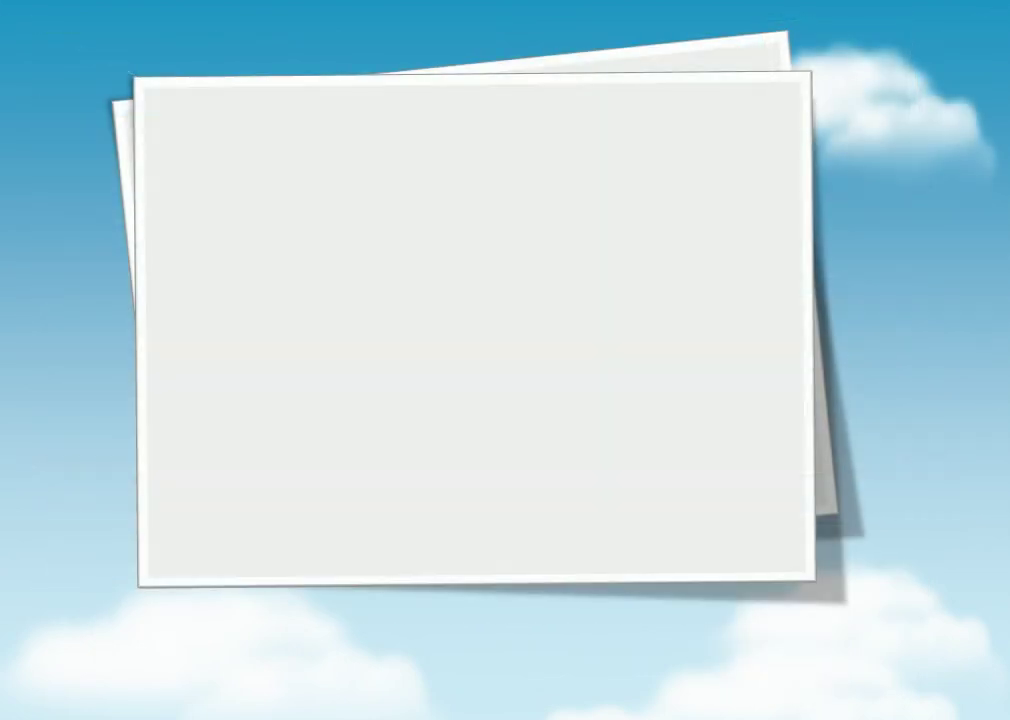
# Step: End the slide show and apply the 전환 transition to slide 9
pyautogui.press('Escape')
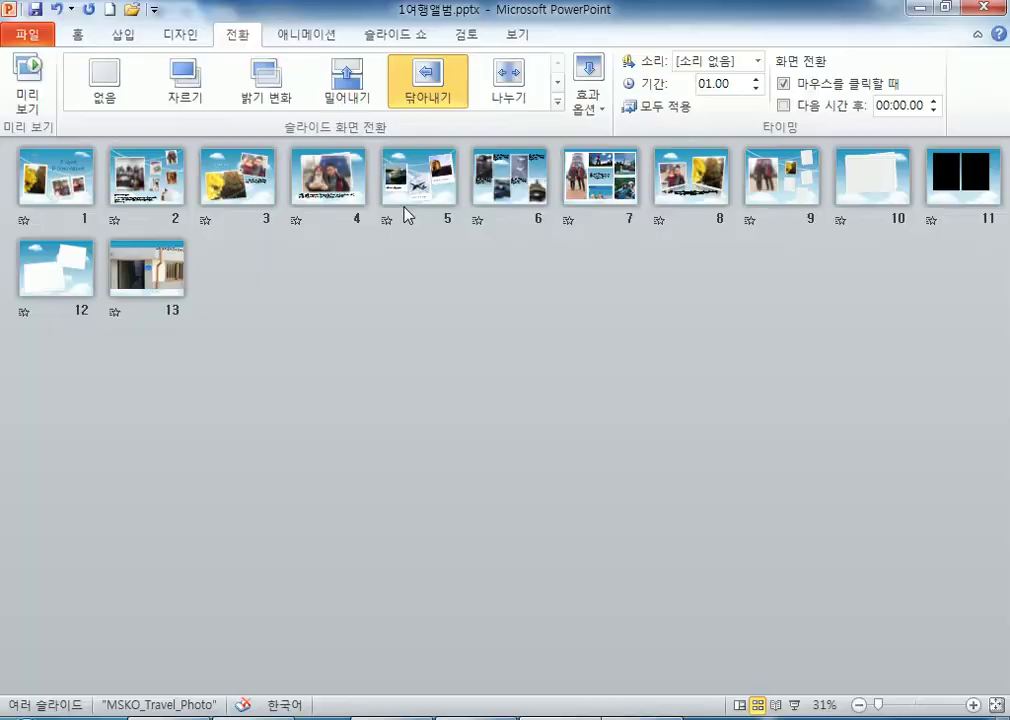
pyautogui.click(646, 180)
pyautogui.click(619, 190)
pyautogui.click(677, 190)
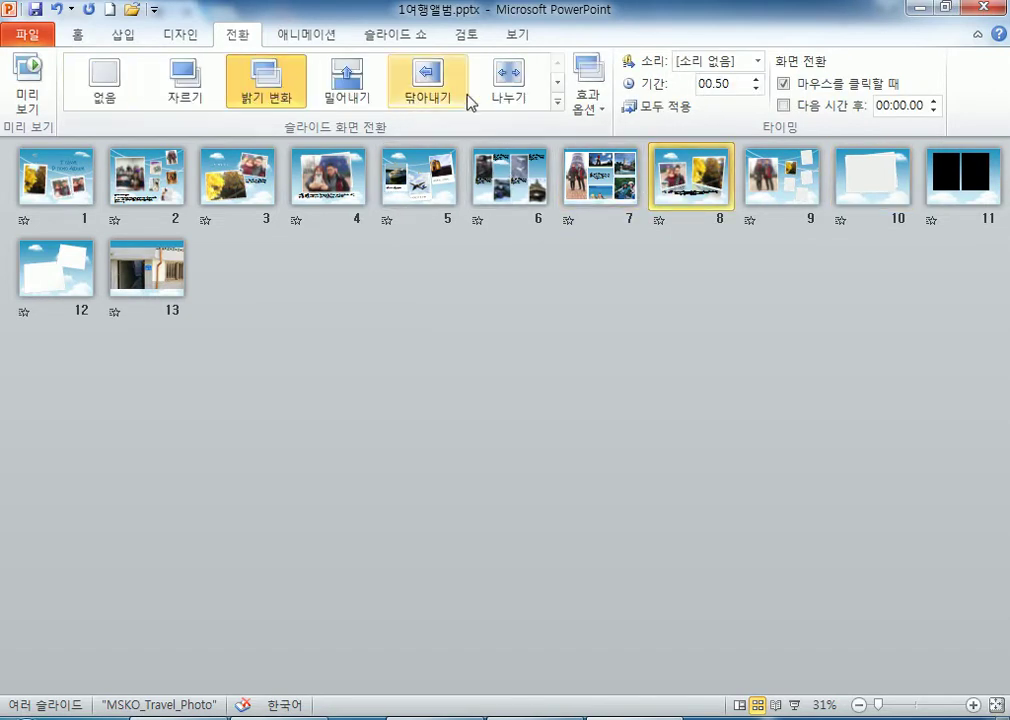
pyautogui.click(783, 197)
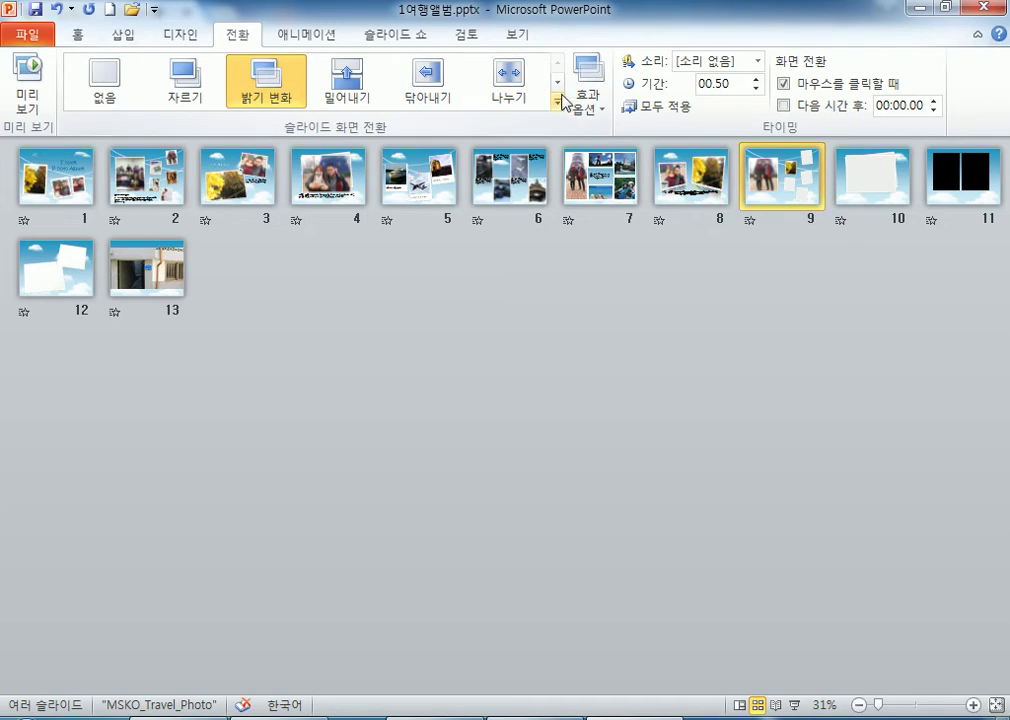
pyautogui.click(556, 102)
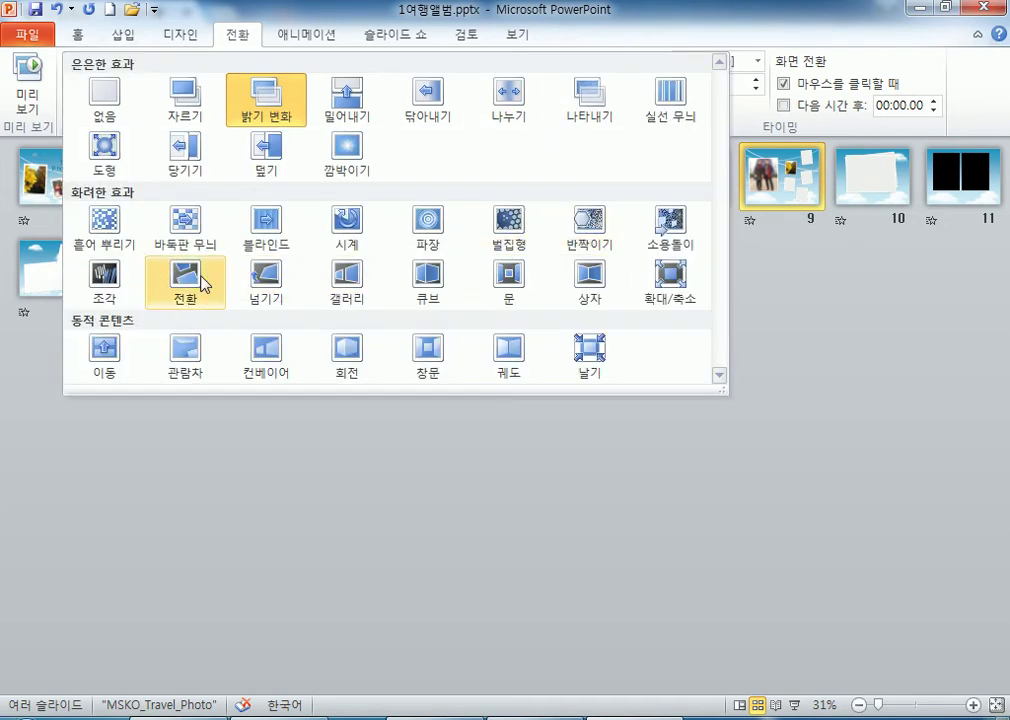
pyautogui.click(203, 284)
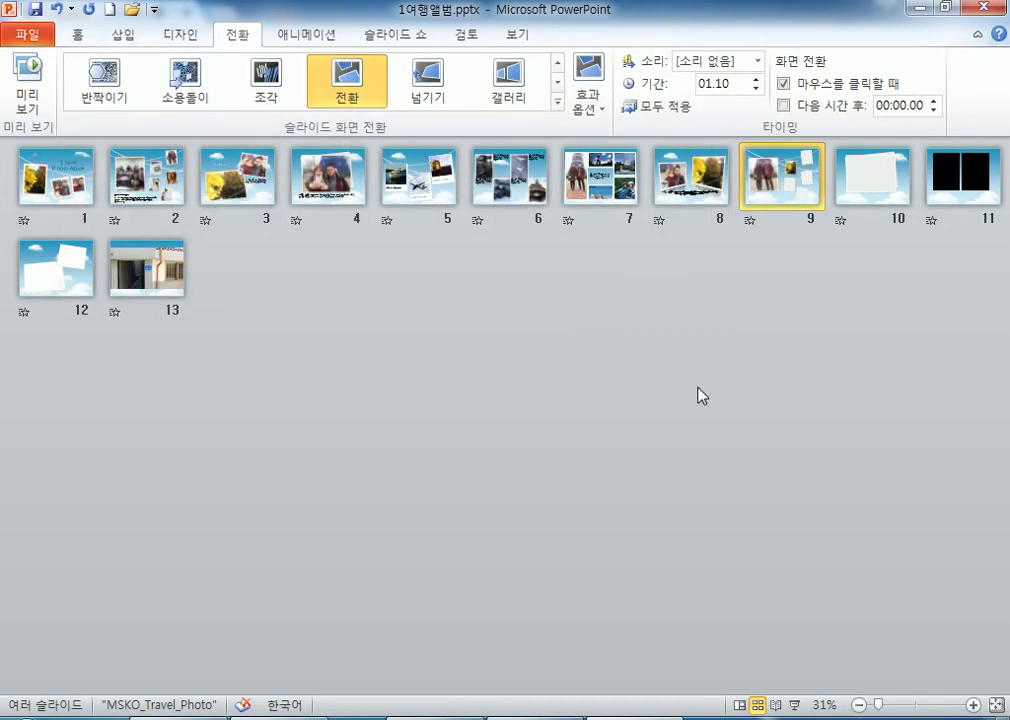
# Step: Check the transition sound list twice, leaving slide 9 at [소리 없음]
pyautogui.click(760, 62)
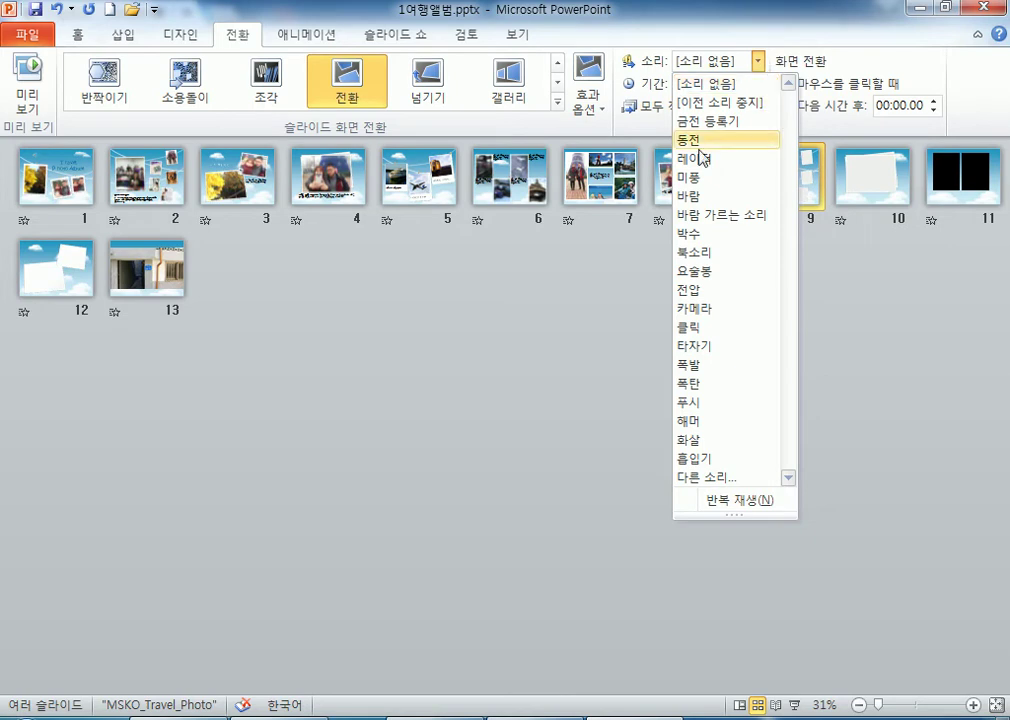
pyautogui.click(436, 273)
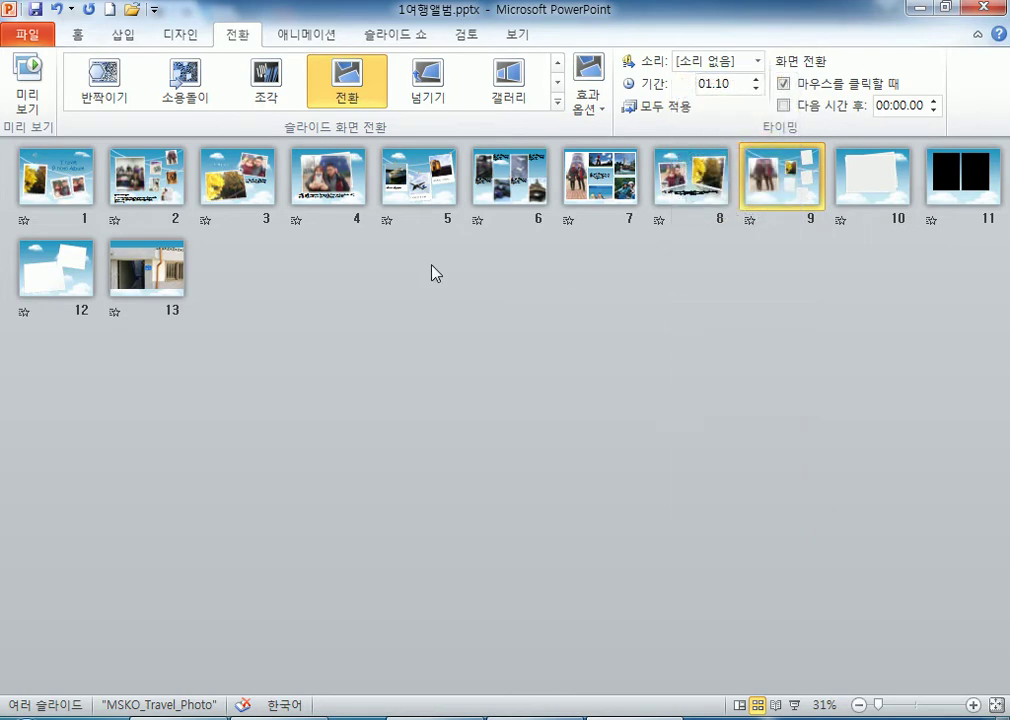
pyautogui.click(758, 61)
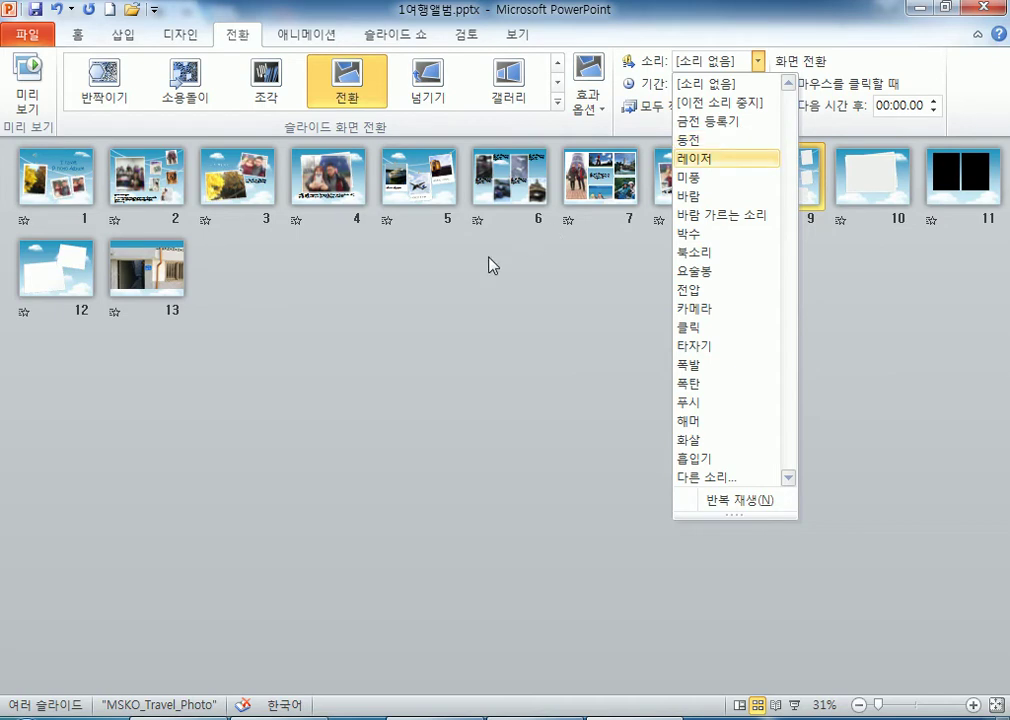
pyautogui.click(435, 277)
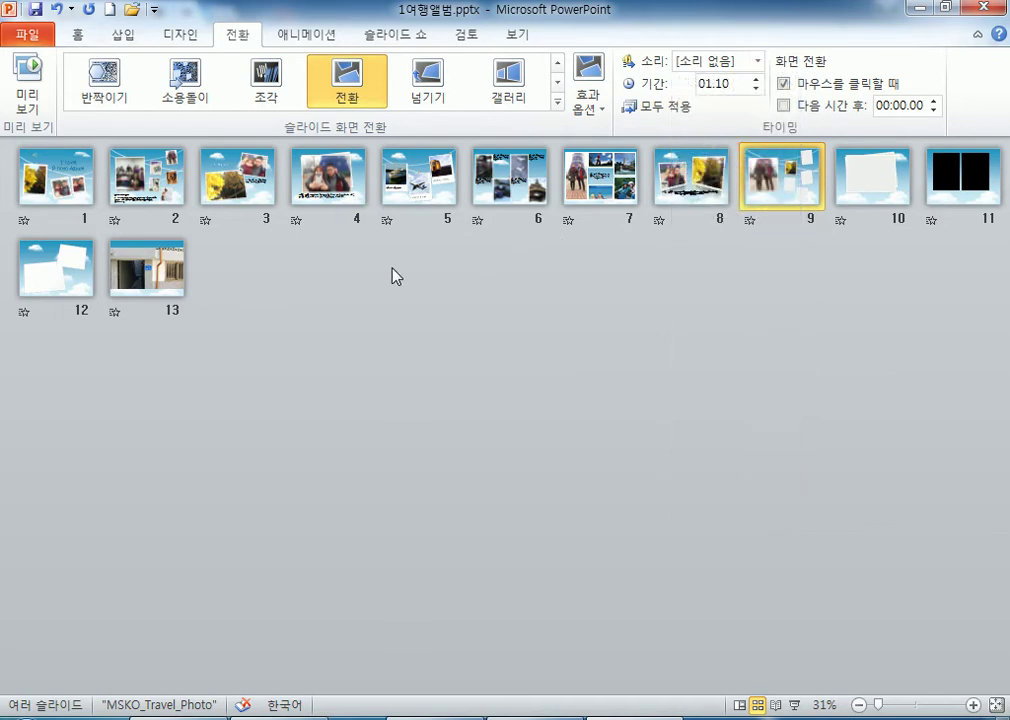
# Step: Step through slides 5 to 8 to check their transitions
pyautogui.click(445, 180)
pyautogui.click(512, 180)
pyautogui.click(602, 180)
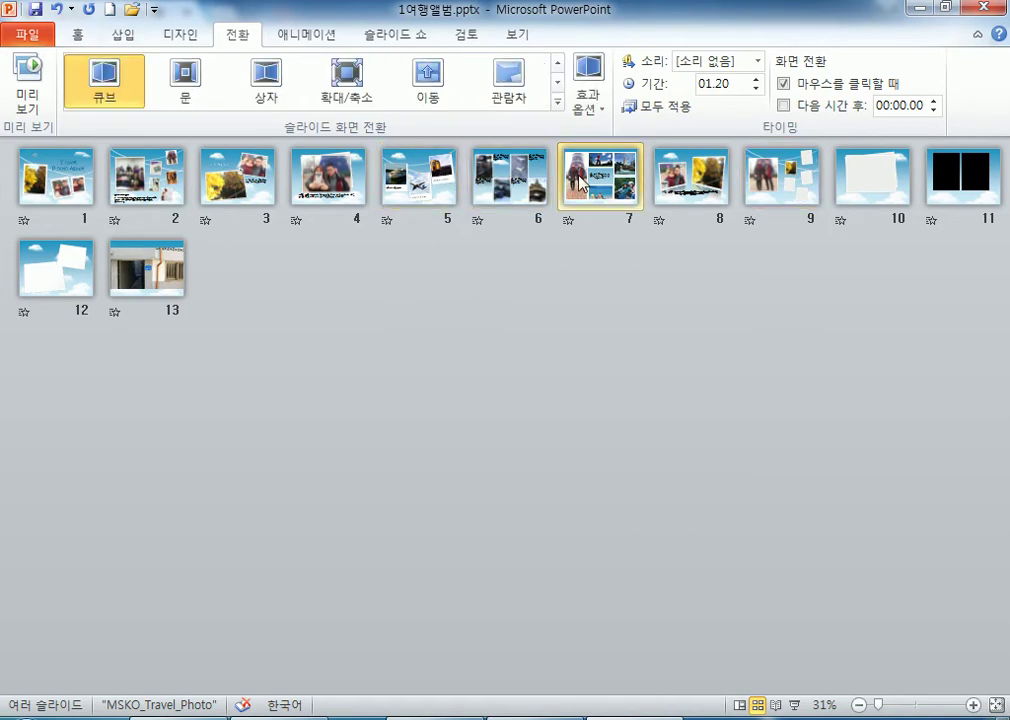
pyautogui.click(693, 193)
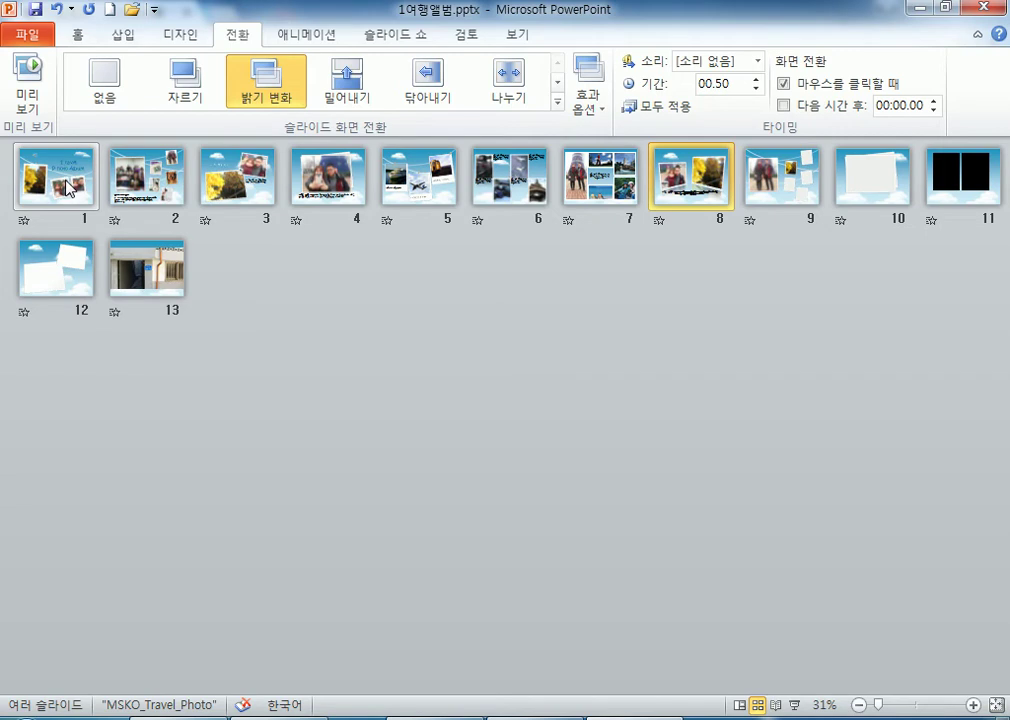
# Step: Open slide 2 in Normal view, then start the slide show from slide 1 with F5
pyautogui.click(158, 184)
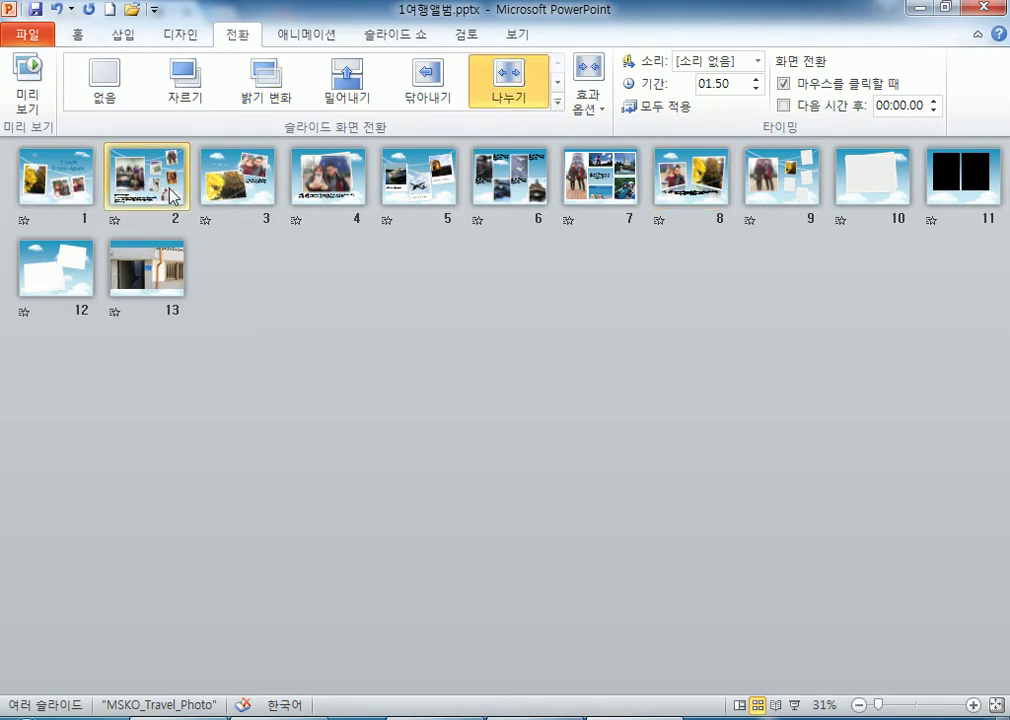
pyautogui.doubleClick(158, 184)
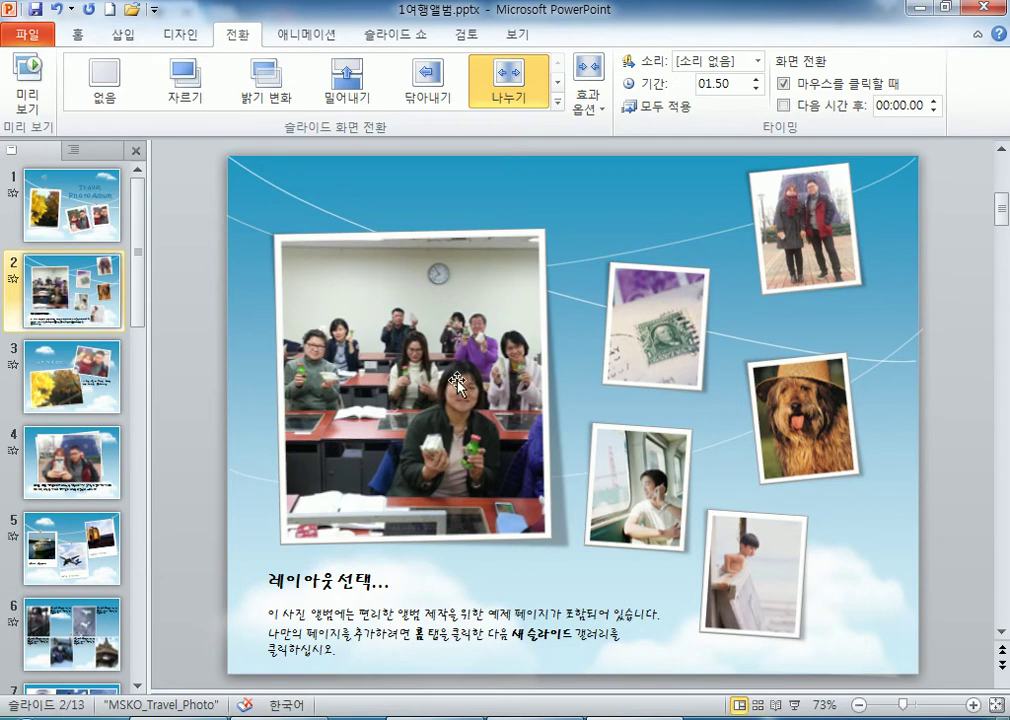
pyautogui.click(460, 320)
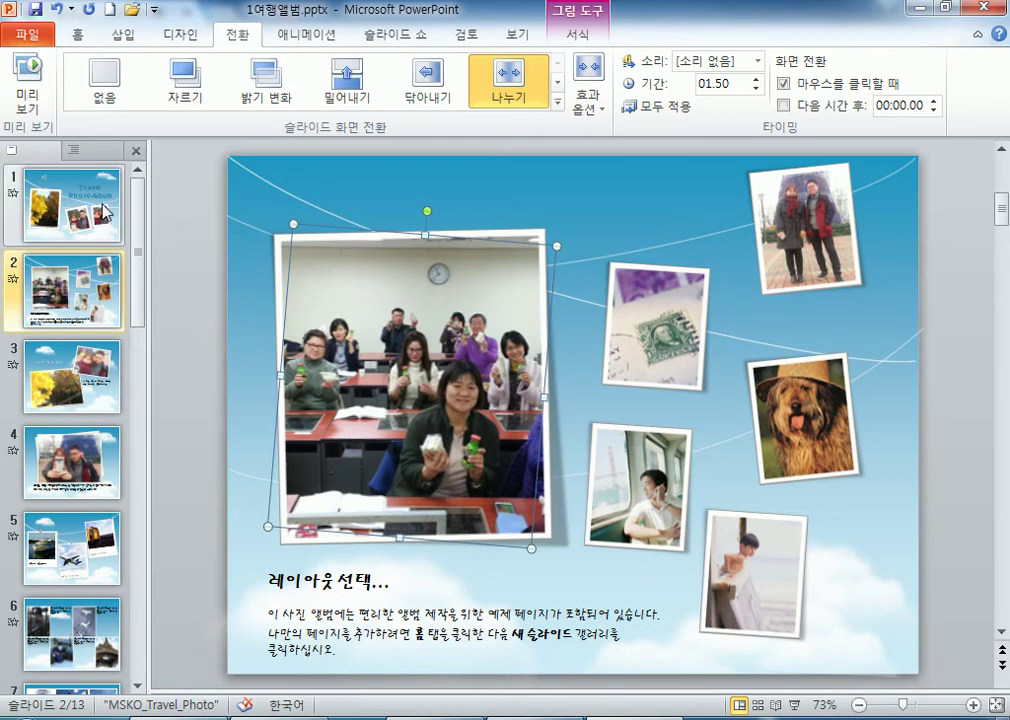
pyautogui.click(83, 194)
pyautogui.press('F5')
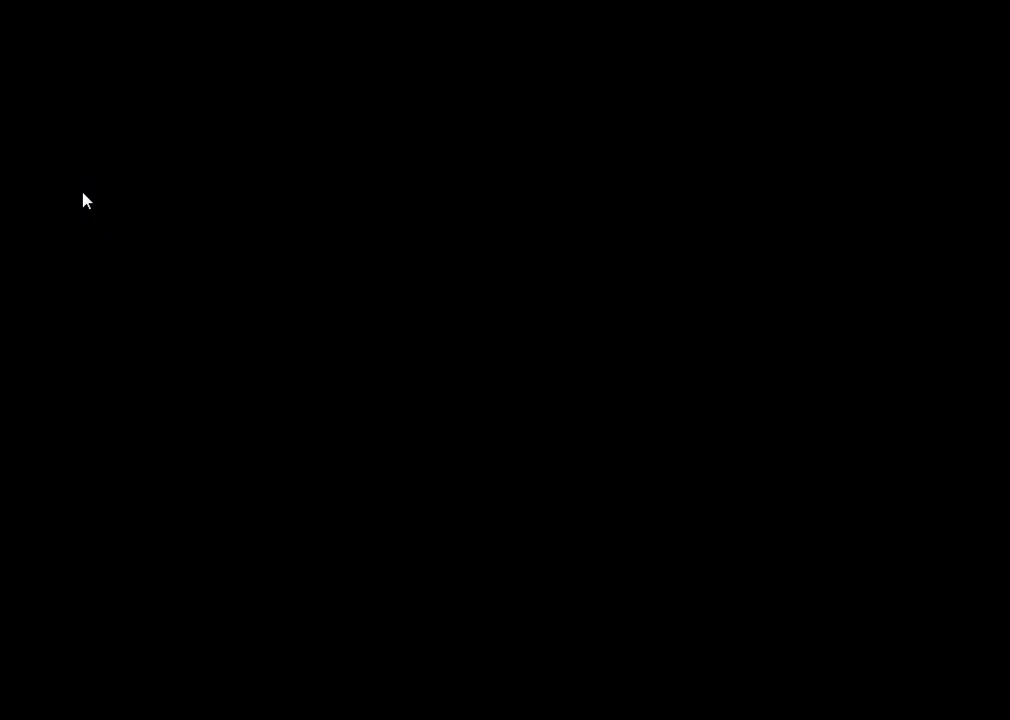
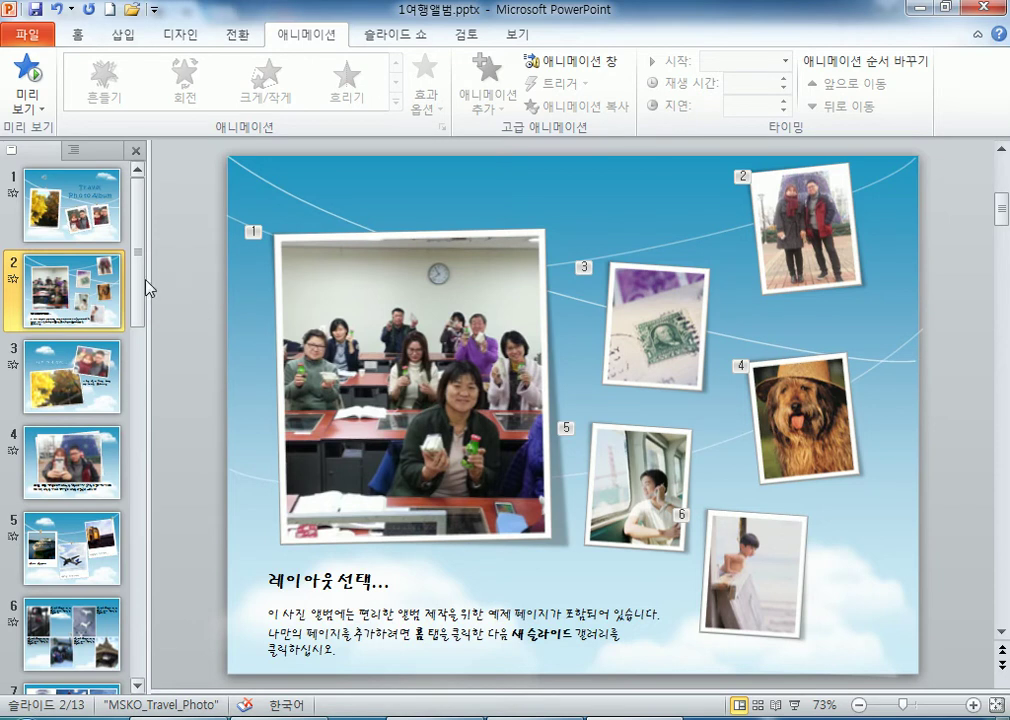
# Step: After slide 13, add slide 14 using the 가로(전체 화면) full-screen picture layout
pyautogui.scroll(-10, 110, 500)
pyautogui.click(88, 645)
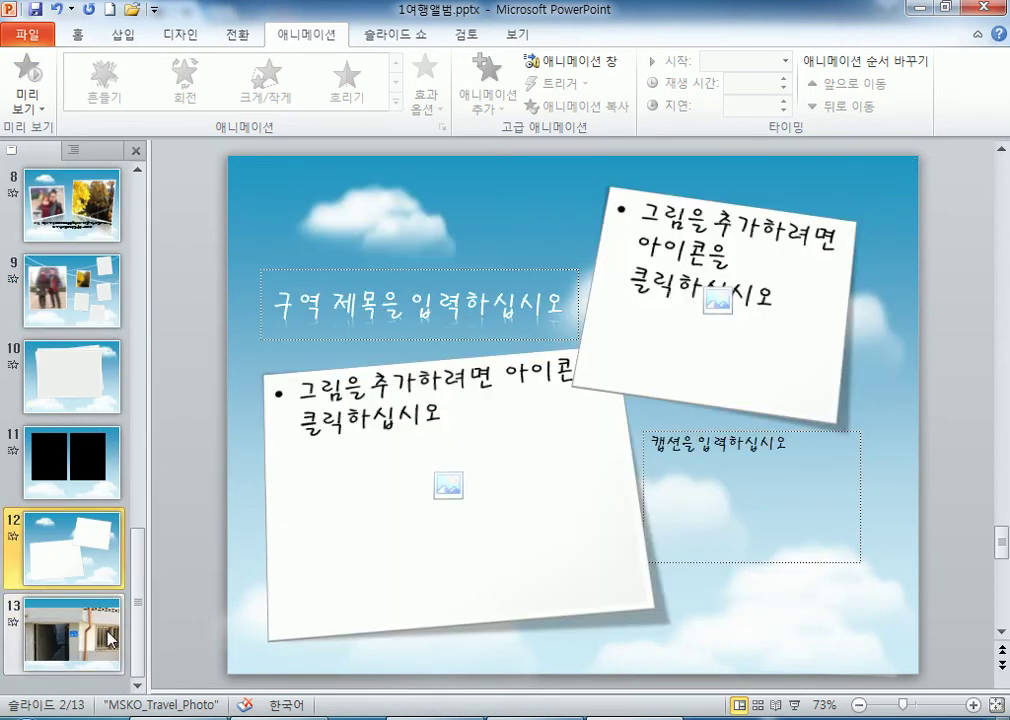
pyautogui.click(108, 640)
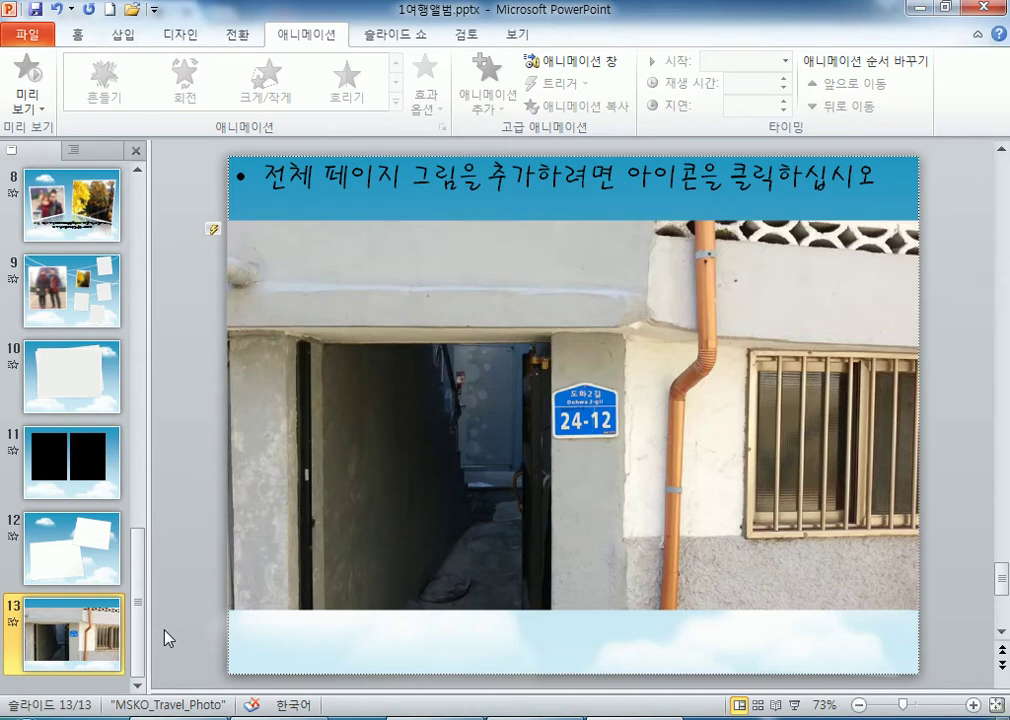
pyautogui.click(120, 35)
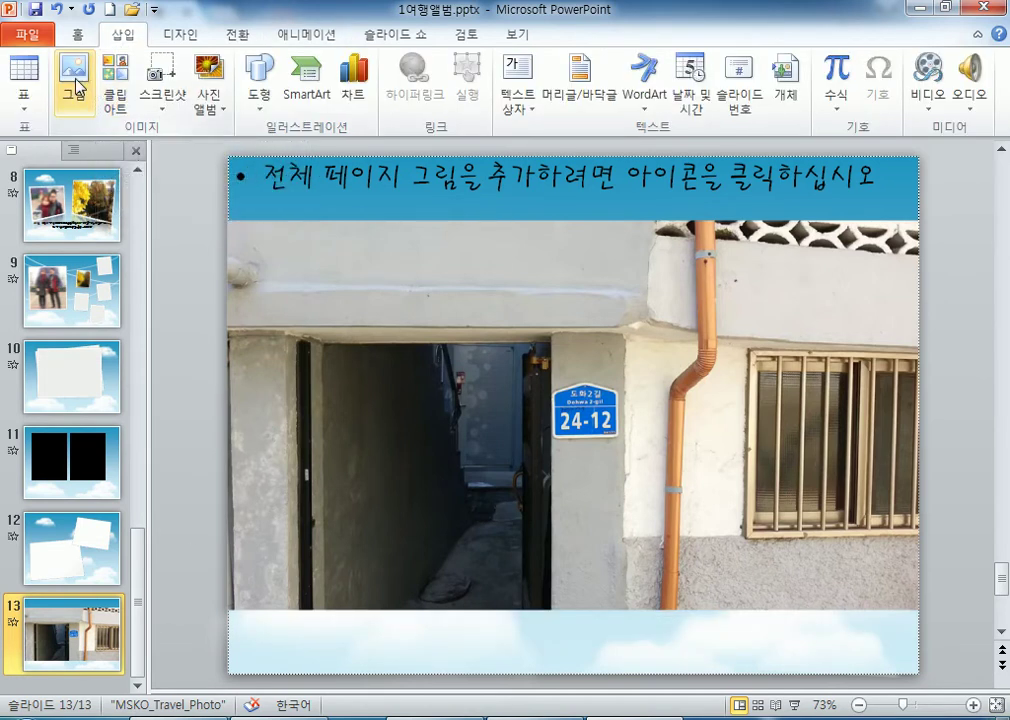
pyautogui.click(78, 36)
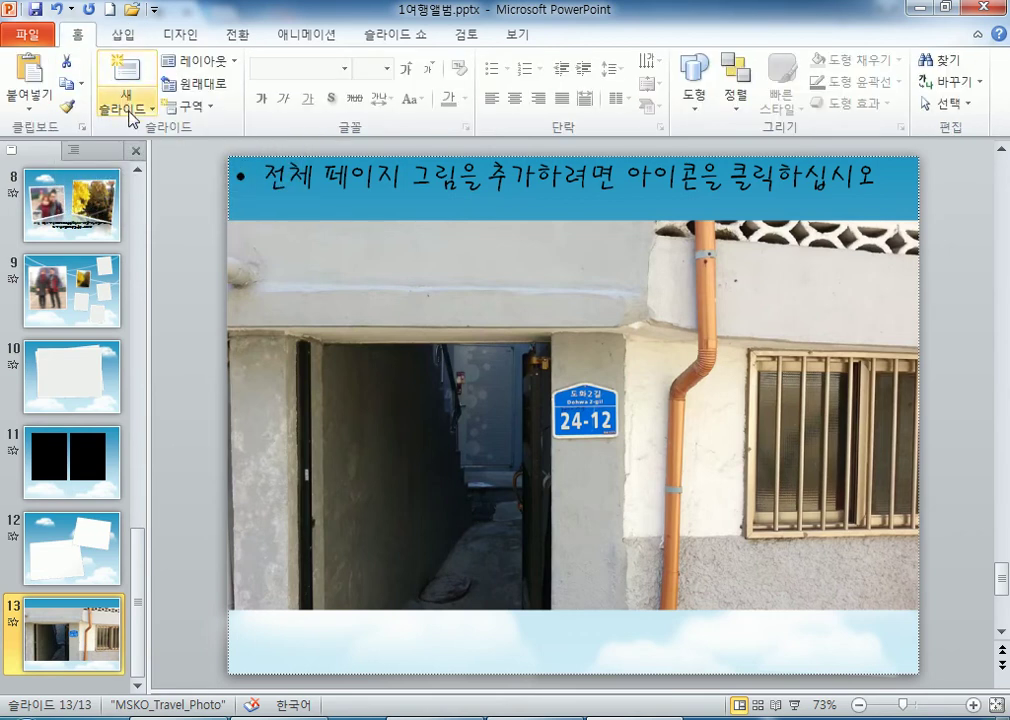
pyautogui.click(113, 104)
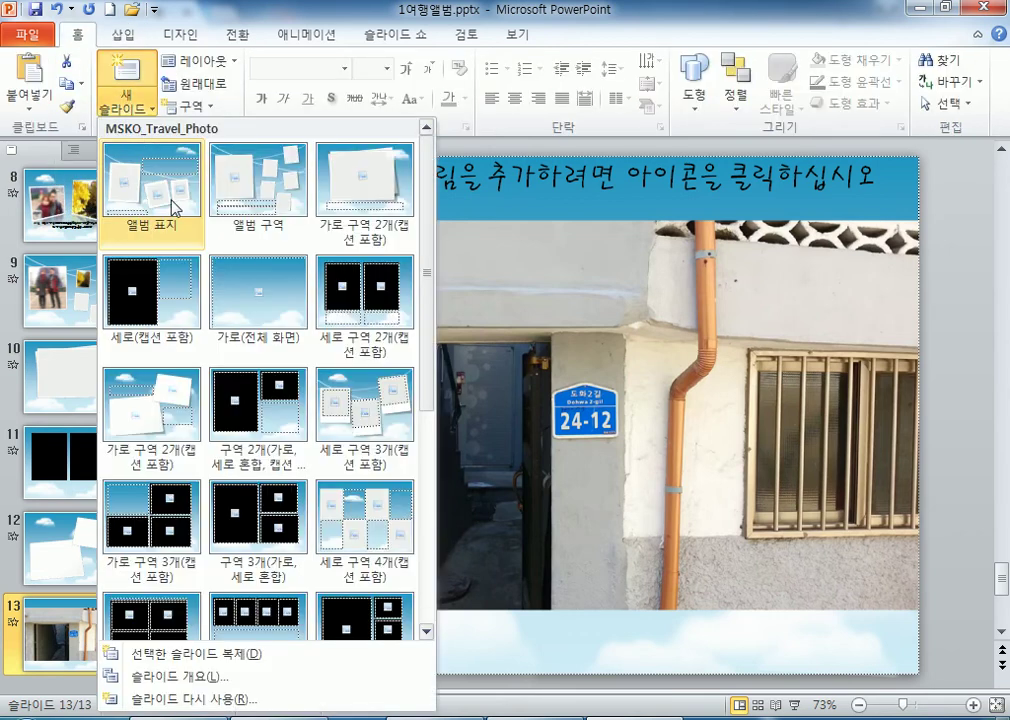
pyautogui.click(248, 304)
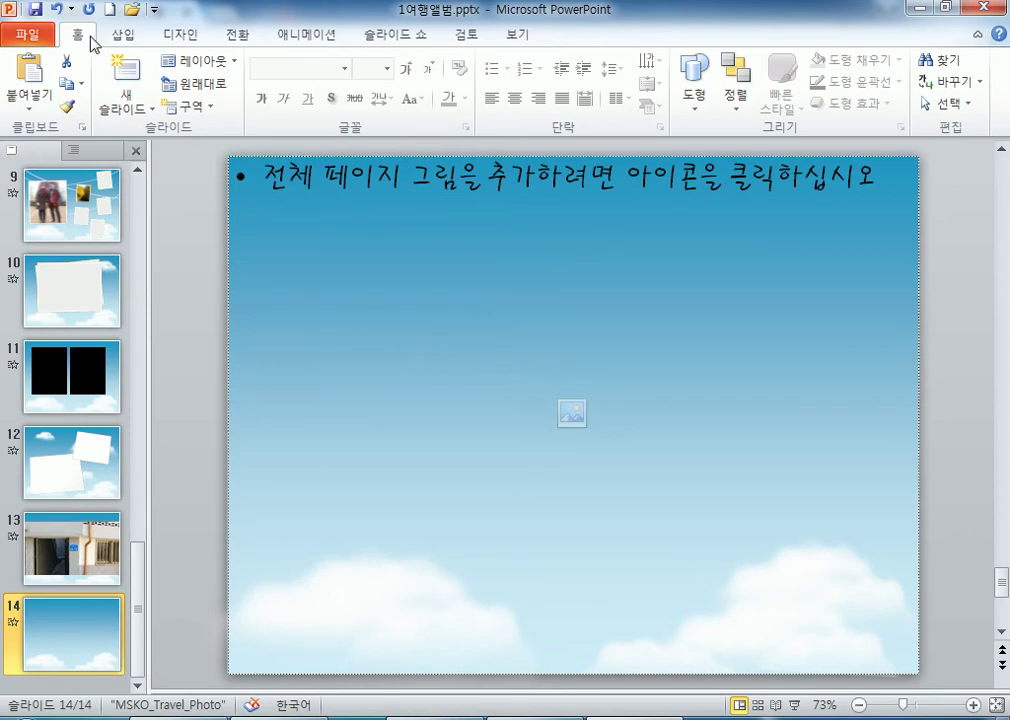
pyautogui.click(120, 34)
# Step: Fill slide 14 with the photo 20161115_130744.jpg
pyautogui.click(74, 76)
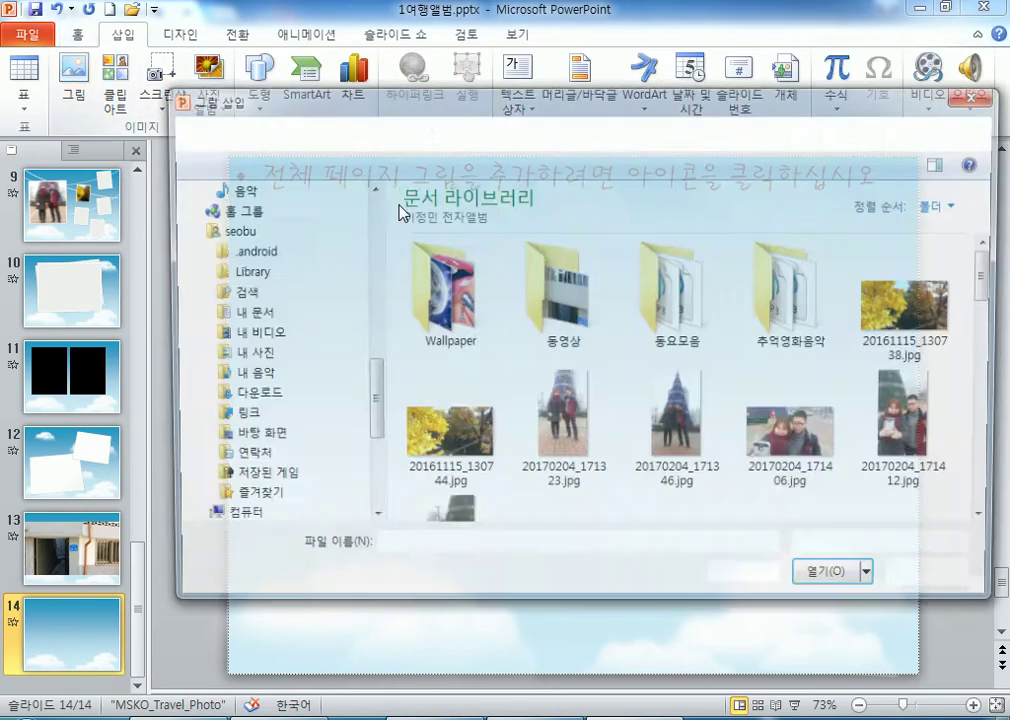
pyautogui.click(478, 458)
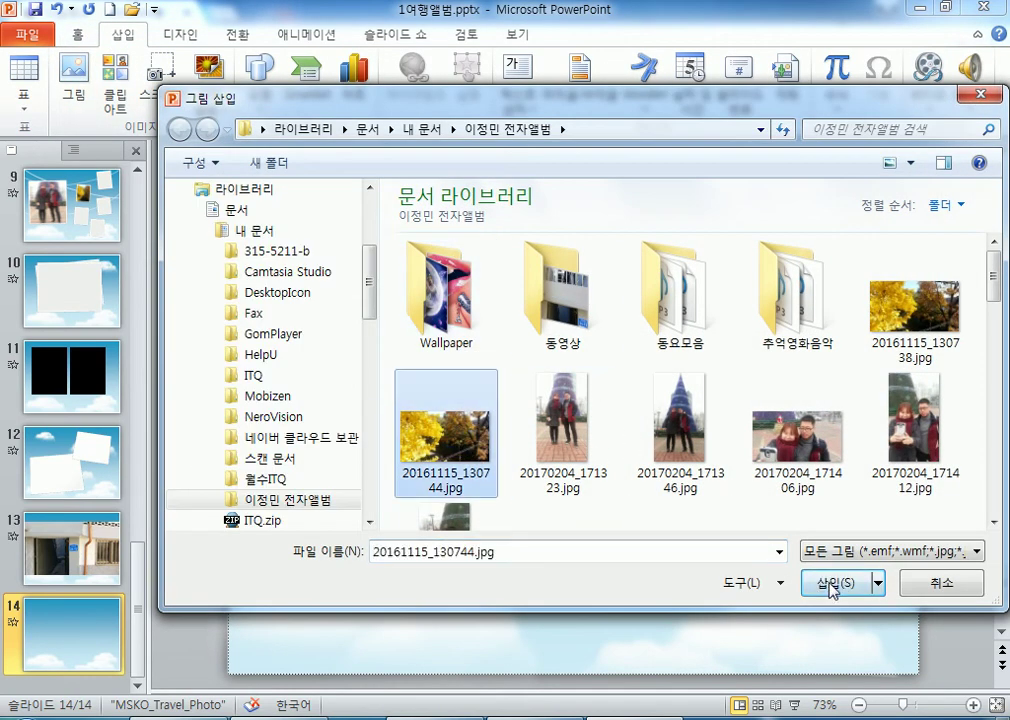
pyautogui.click(830, 582)
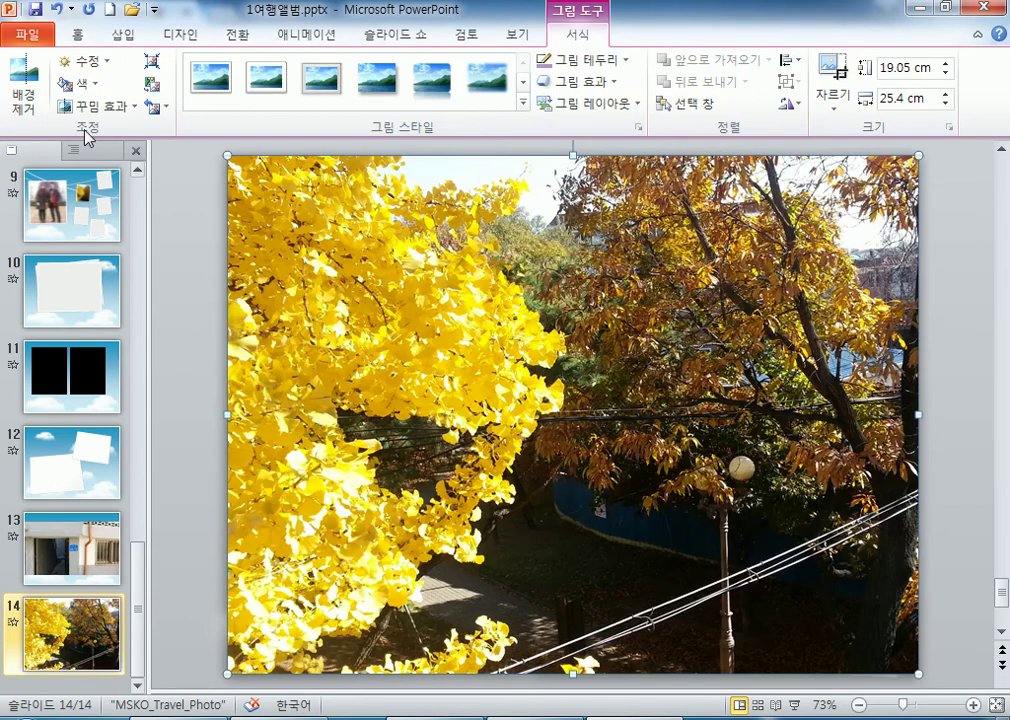
# Step: Add a 가로(전체 화면) slide 15 holding the photo 20170204_171406.jpg
pyautogui.click(74, 35)
pyautogui.click(100, 106)
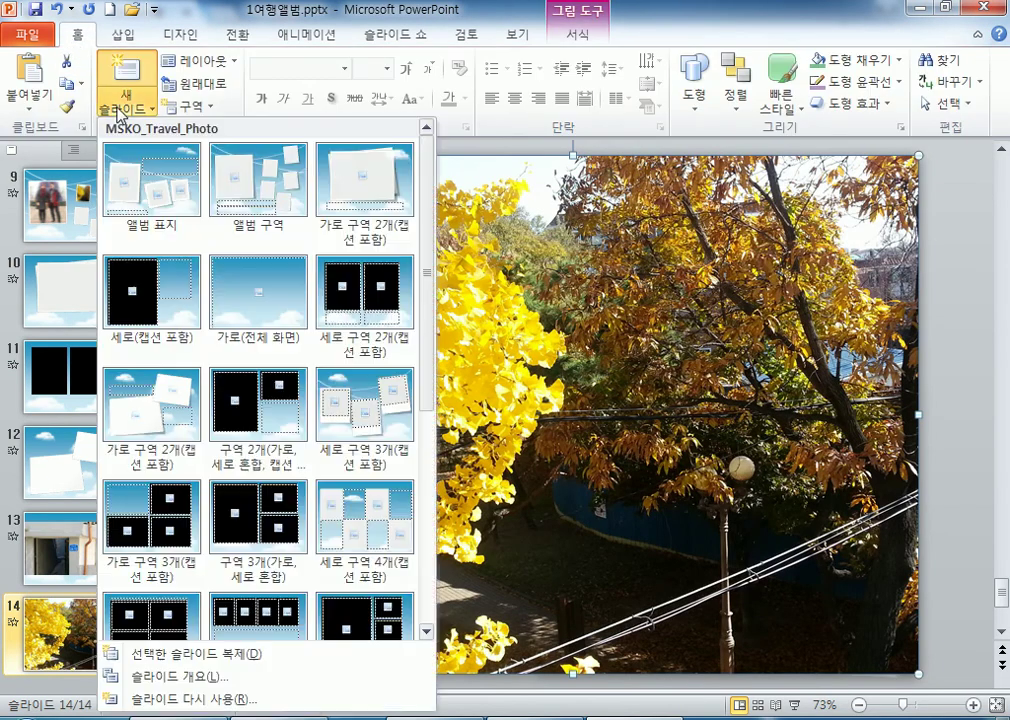
pyautogui.click(226, 308)
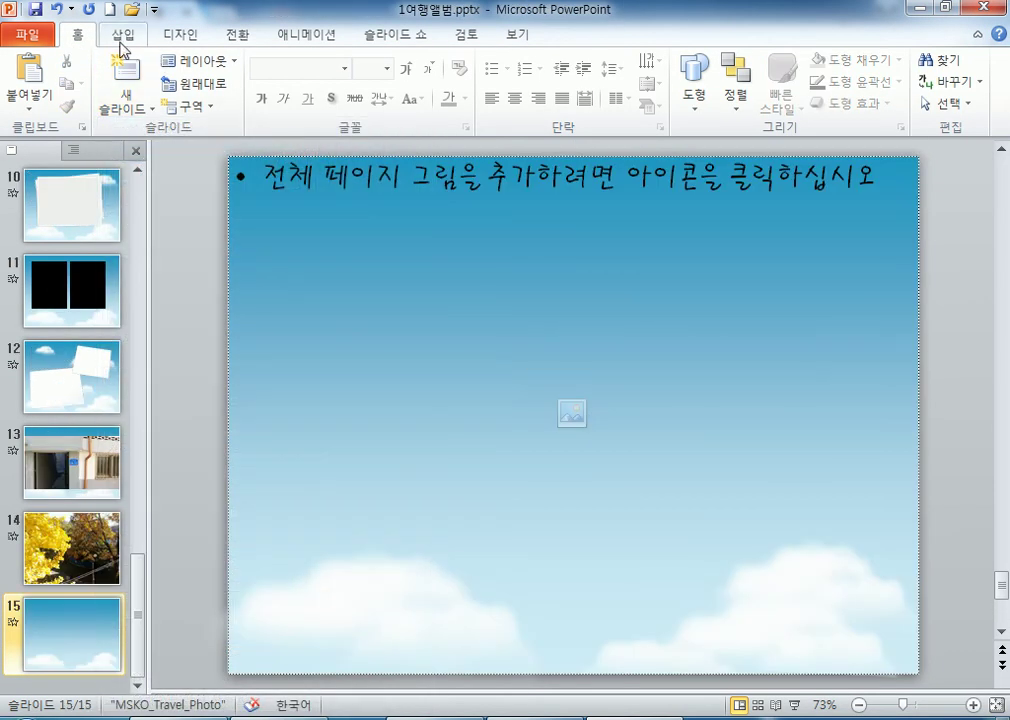
pyautogui.click(121, 35)
pyautogui.click(74, 72)
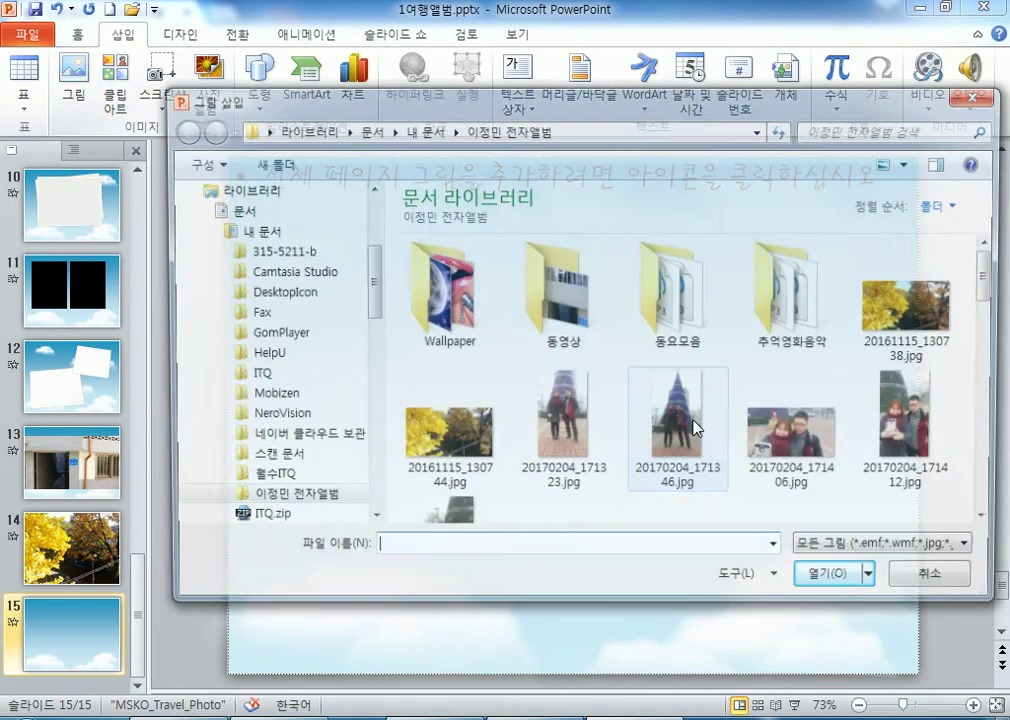
pyautogui.click(790, 436)
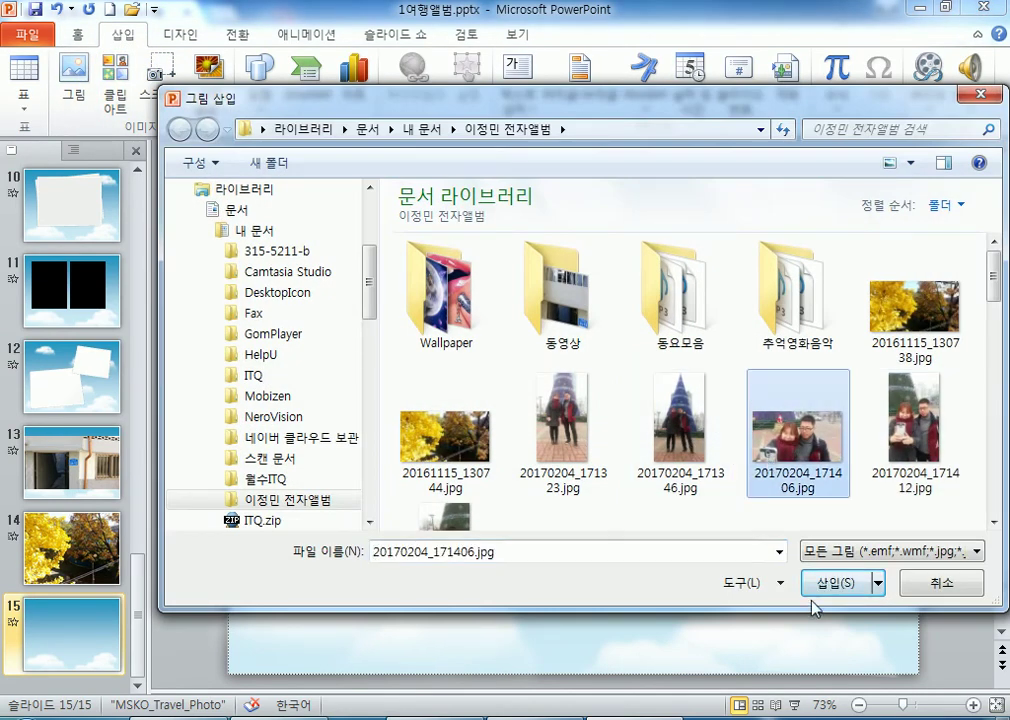
pyautogui.click(830, 582)
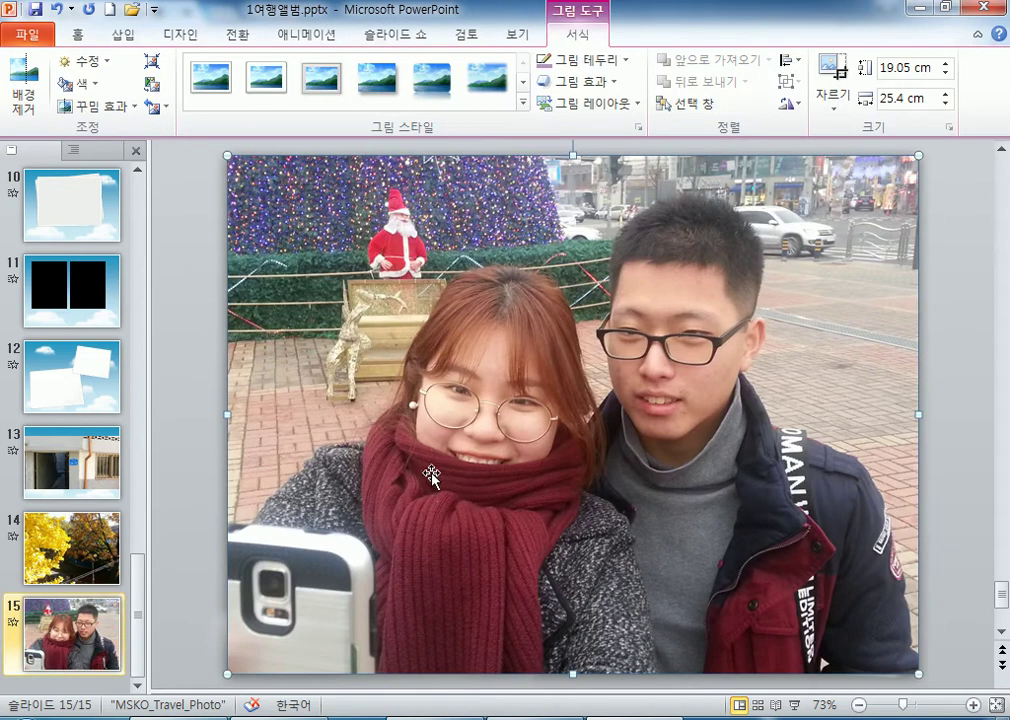
pyautogui.click(90, 643)
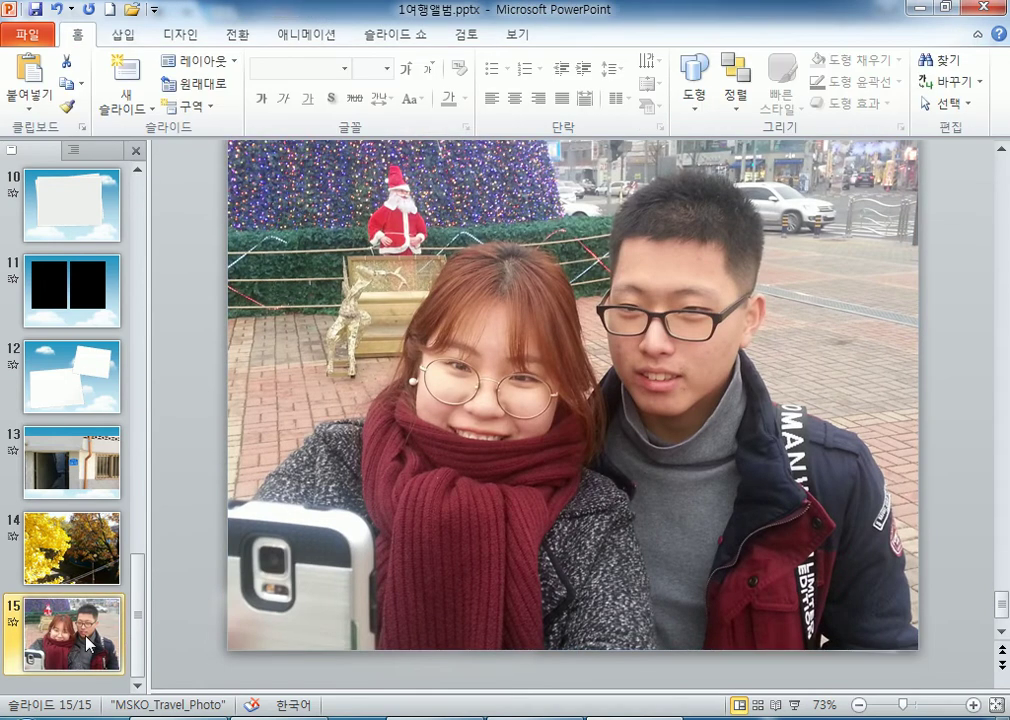
pyautogui.click(124, 36)
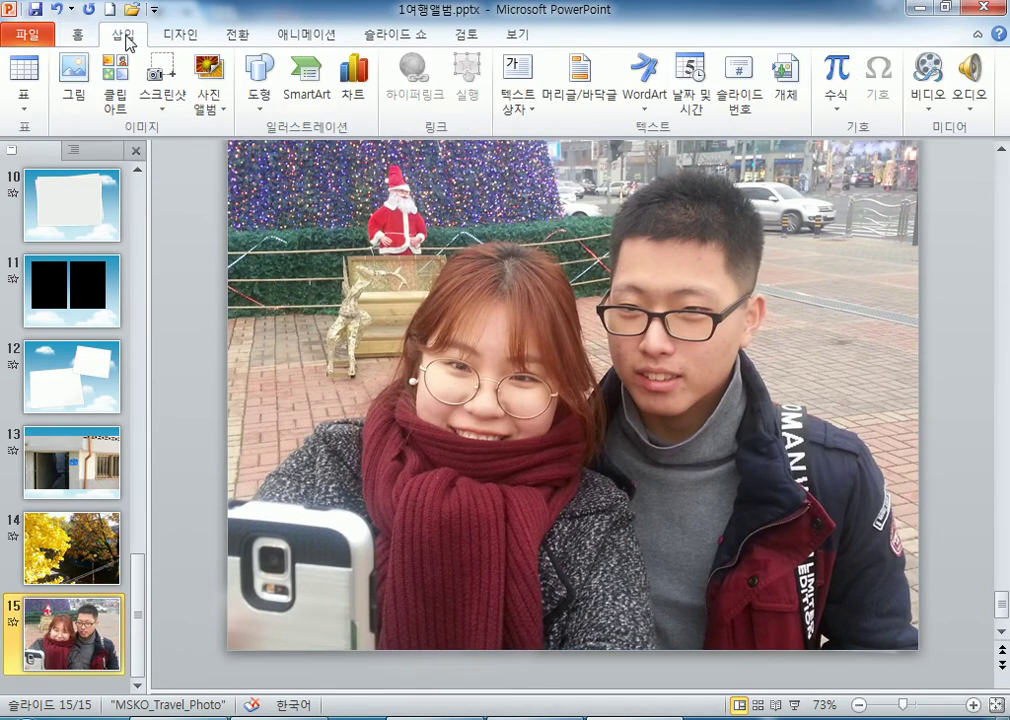
pyautogui.click(93, 40)
# Step: Add a 가로(전체 화면) slide 16 and compare it with slide 12's picture placeholders
pyautogui.click(127, 105)
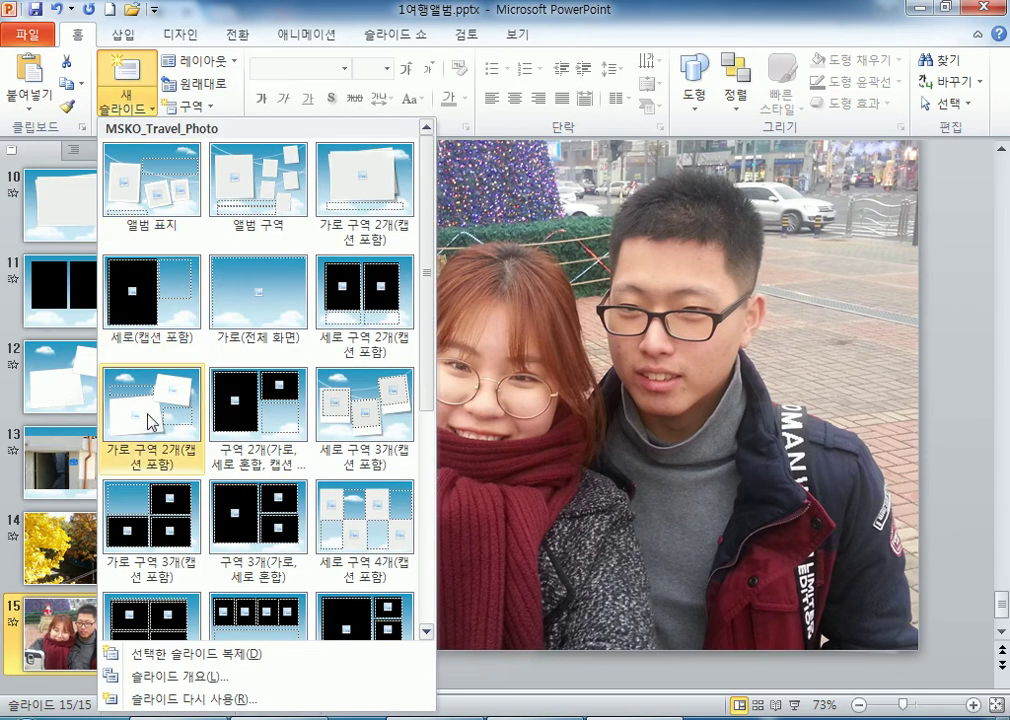
pyautogui.click(255, 307)
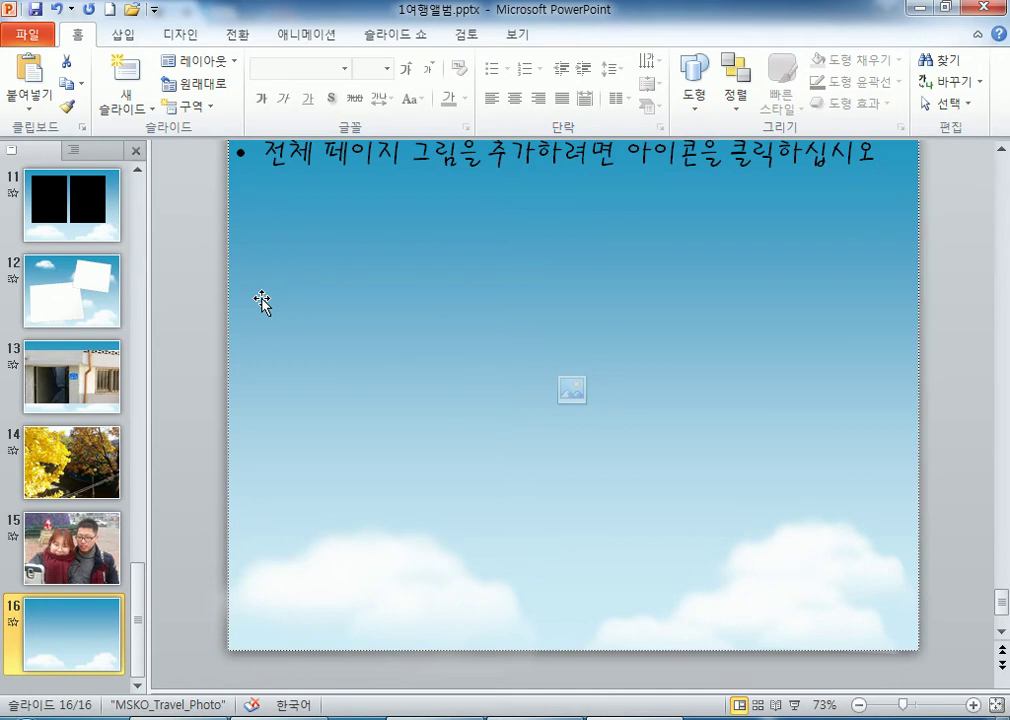
pyautogui.click(86, 308)
pyautogui.click(738, 272)
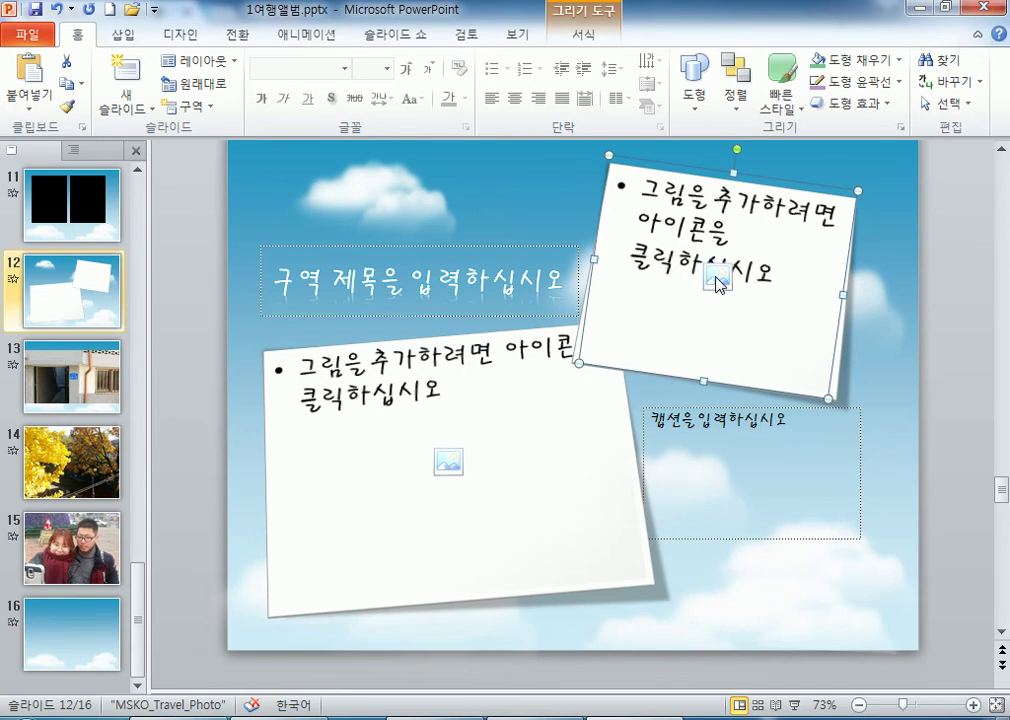
pyautogui.click(72, 627)
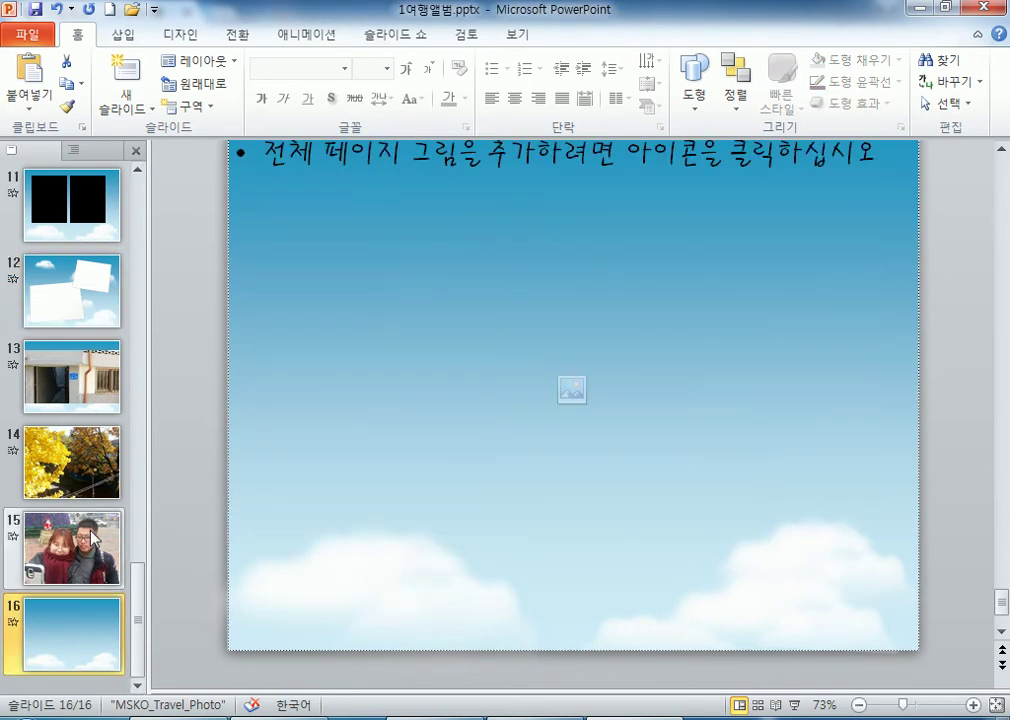
# Step: Review picture slides 11 and 9, including the autumn tree photo, then return to slide 16
pyautogui.scroll(2, 193, 451)
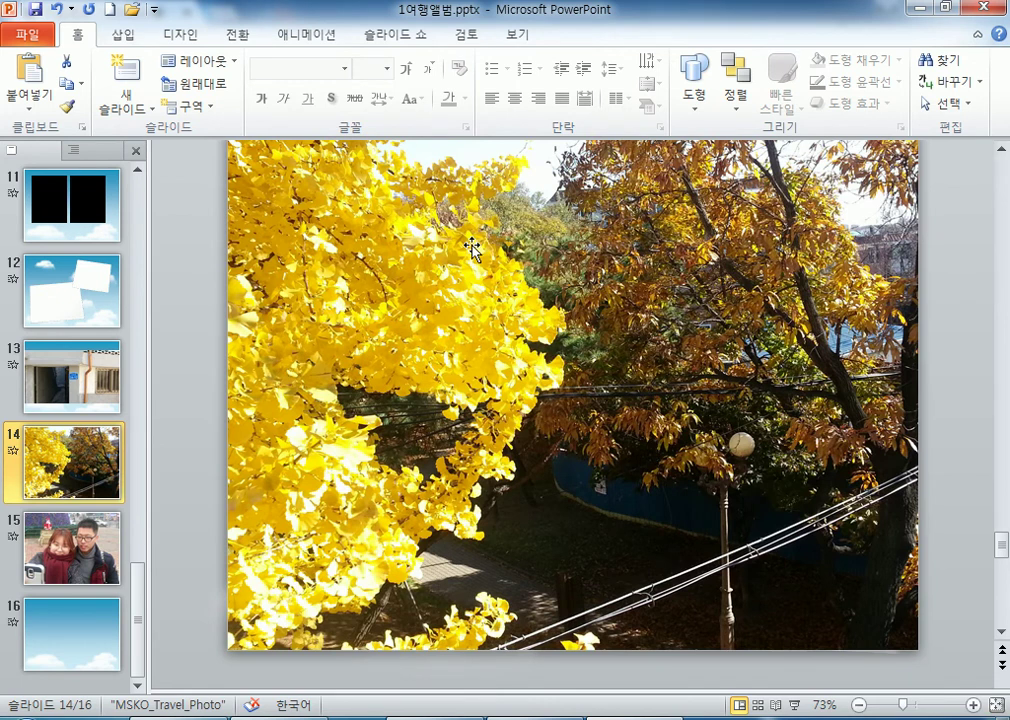
pyautogui.click(90, 196)
pyautogui.click(100, 205)
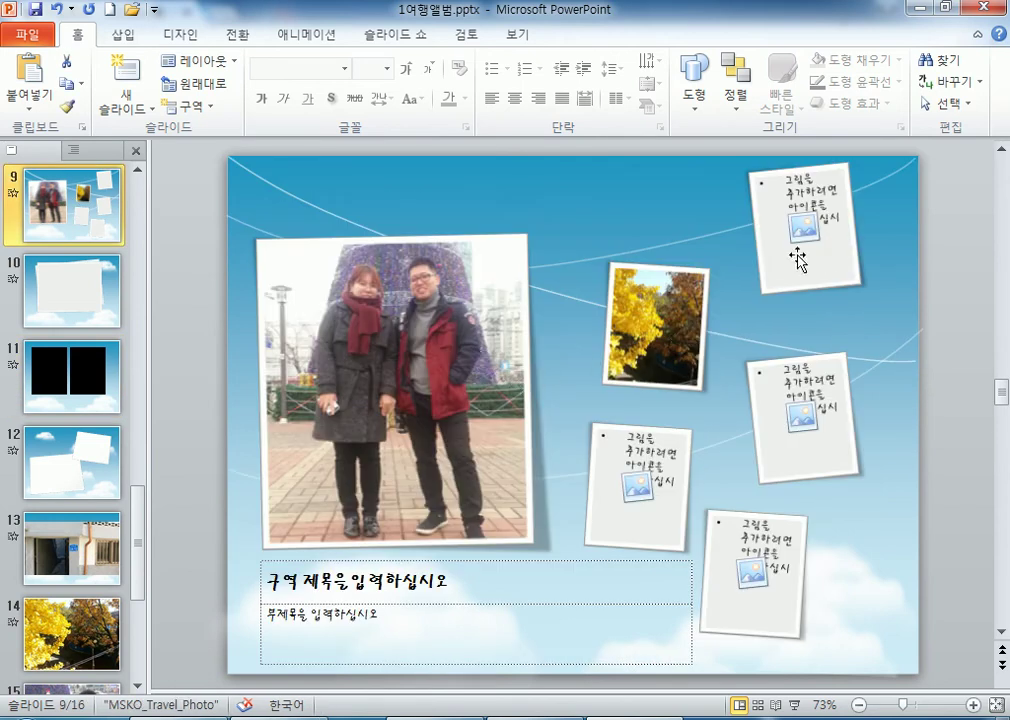
pyautogui.click(633, 333)
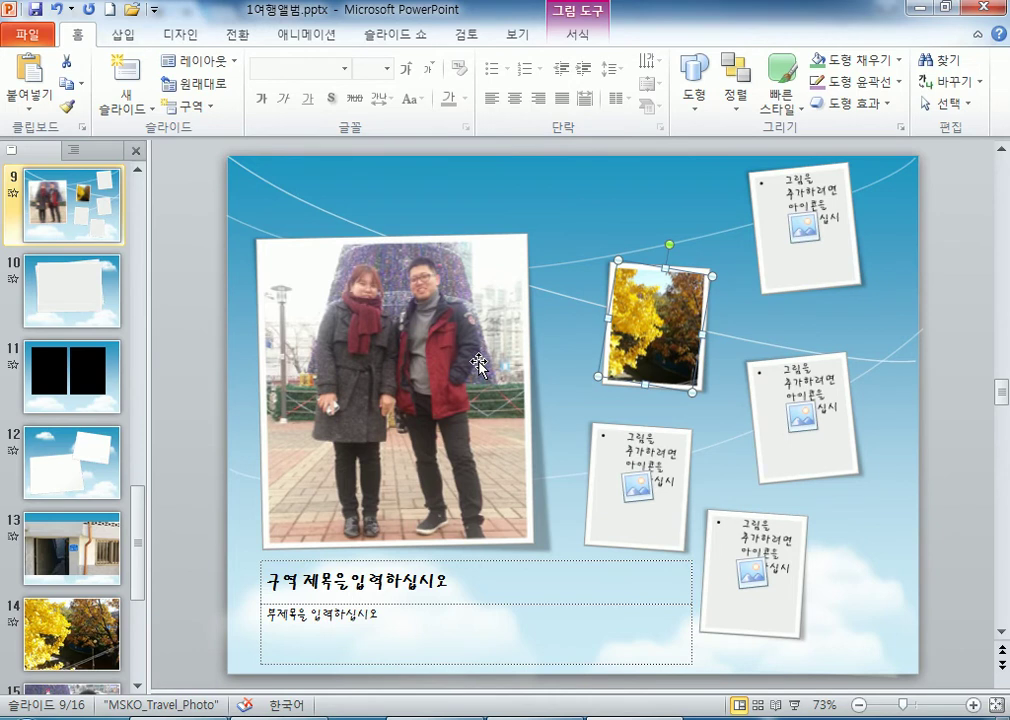
pyautogui.scroll(-5, 480, 365)
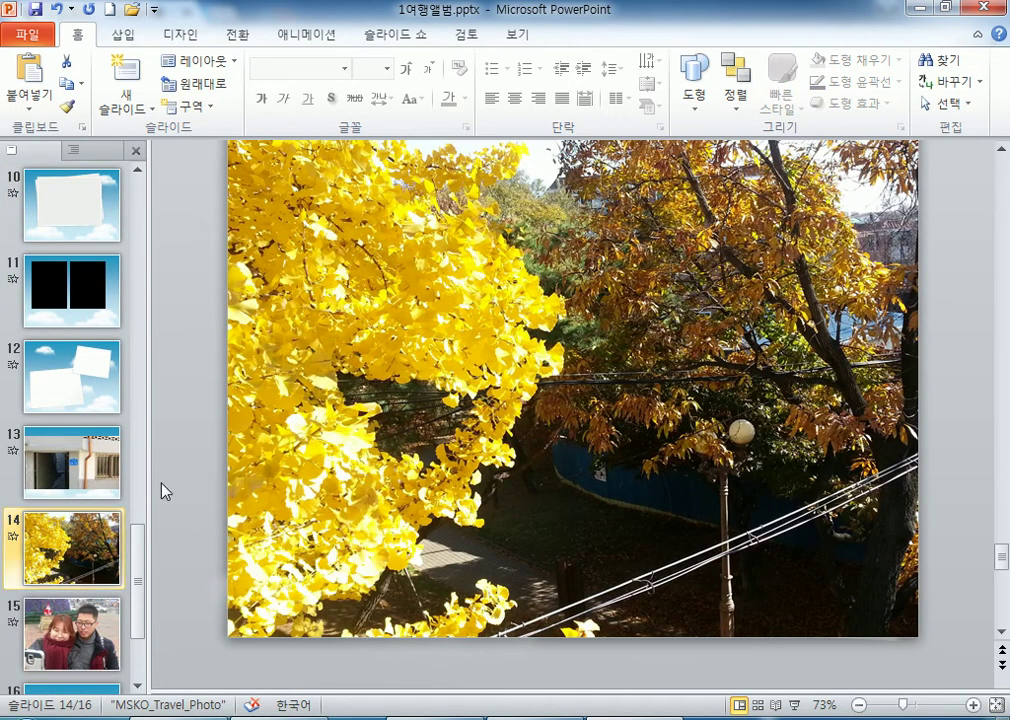
pyautogui.scroll(-1, 167, 480)
pyautogui.scroll(-1, 79, 643)
pyautogui.click(79, 643)
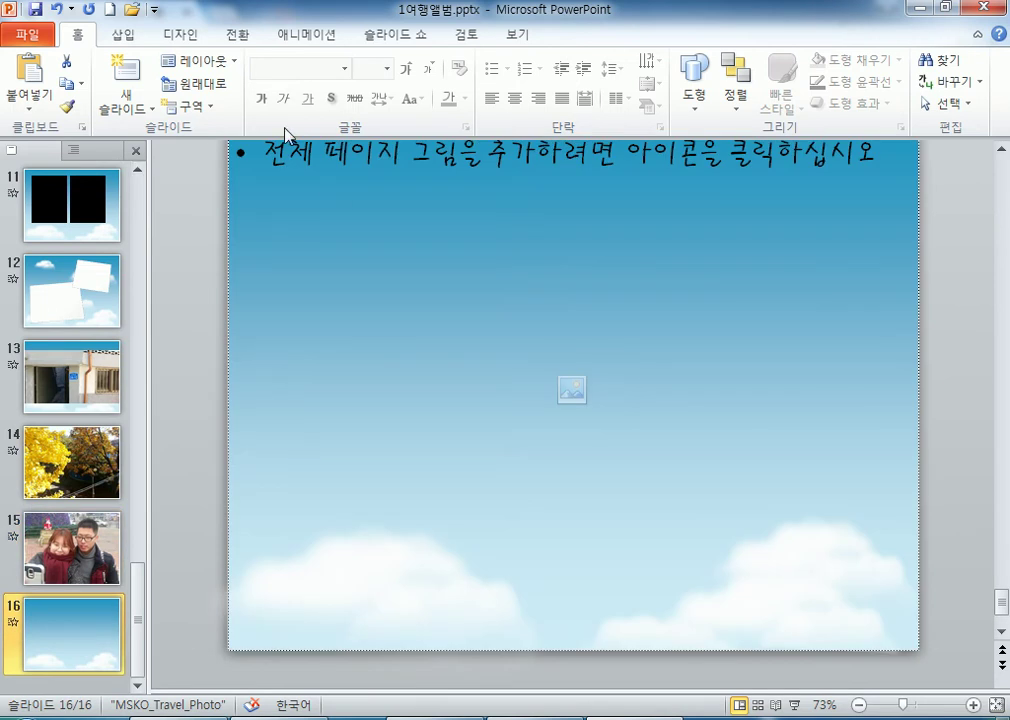
# Step: Open the New Photo Album dialog and move it near the top of the window
pyautogui.click(126, 42)
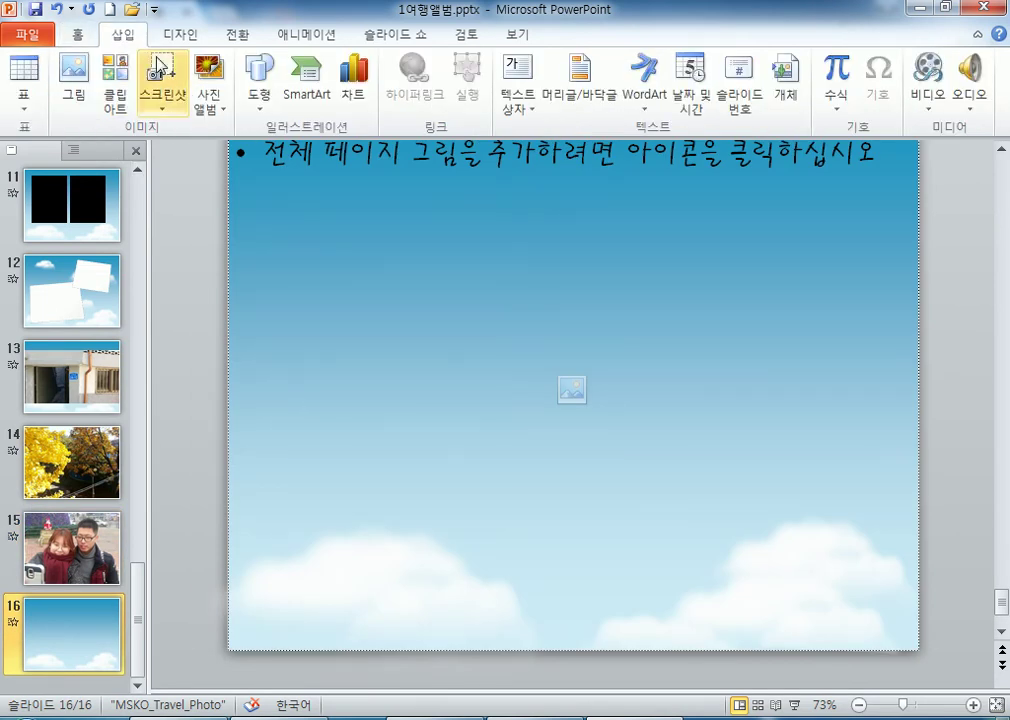
pyautogui.click(211, 114)
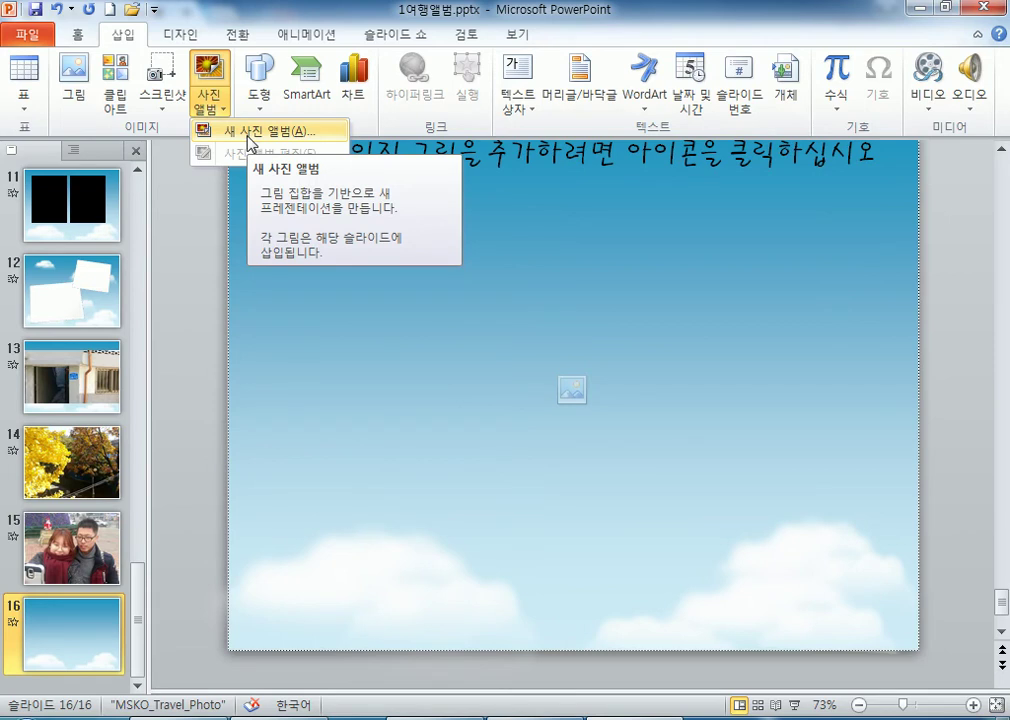
pyautogui.click(247, 132)
pyautogui.moveTo(413, 315); pyautogui.dragTo(473, 35)
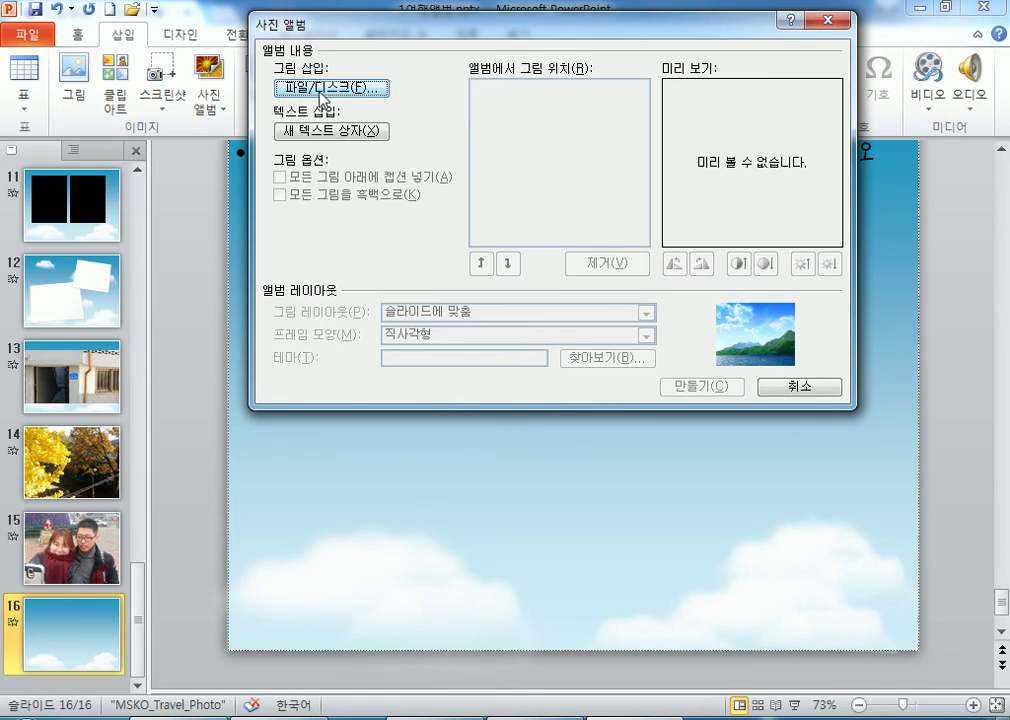
# Step: Add the 47 folder pictures from 20161115_130738.jpg through 교육2.jpg to the album list
pyautogui.click(320, 97)
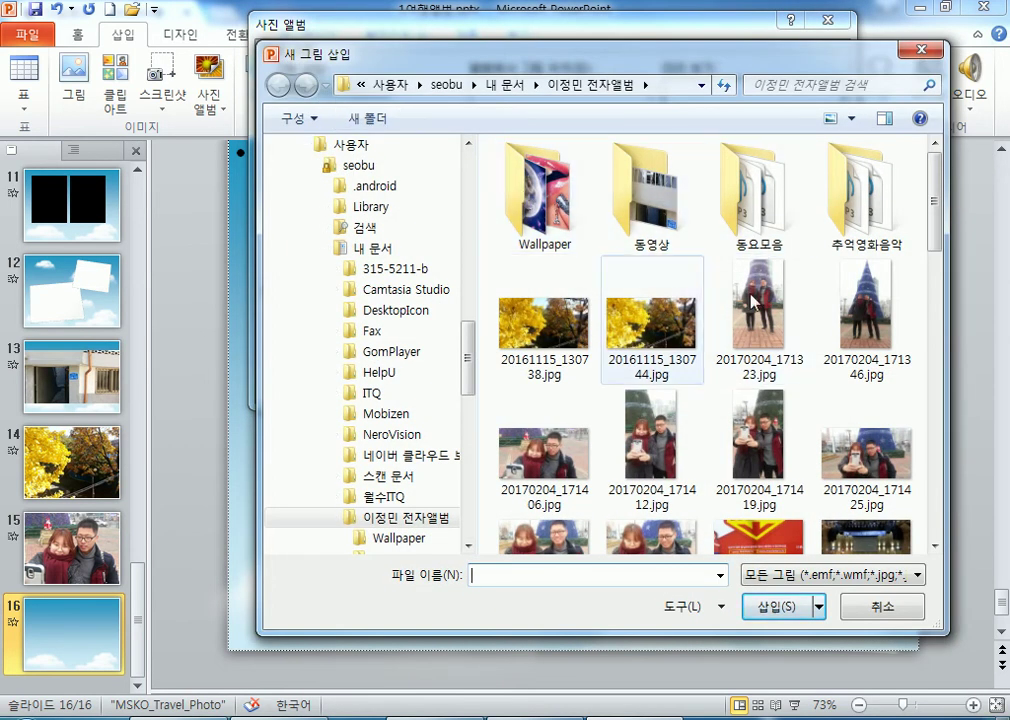
pyautogui.click(545, 325)
pyautogui.scroll(-10, 699, 354)
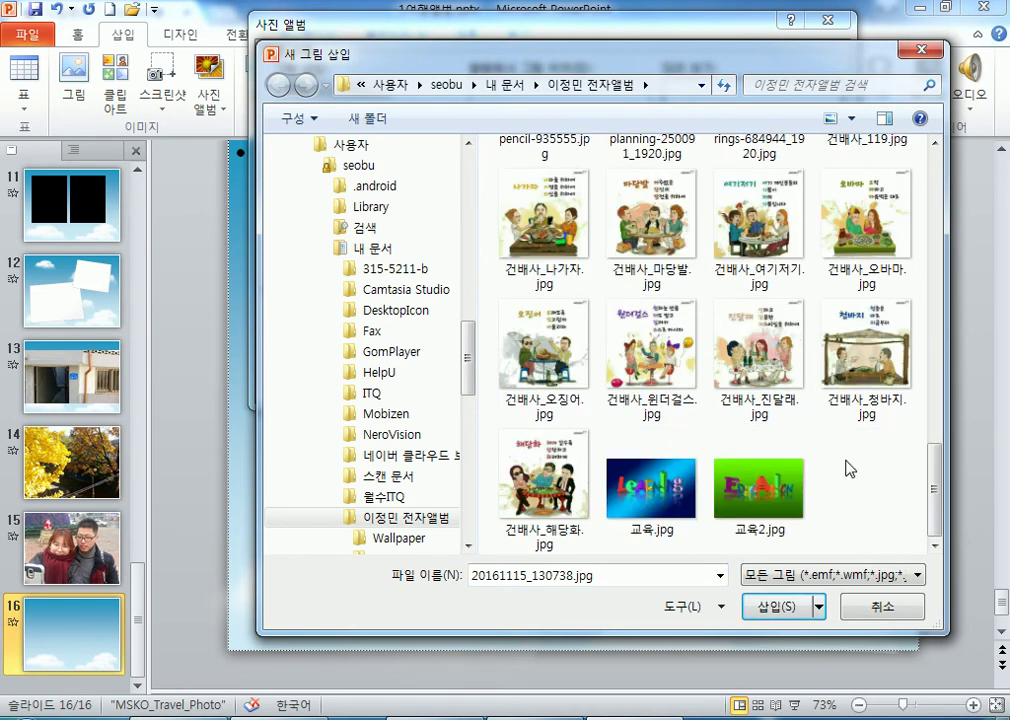
pyautogui.moveTo(895, 540); pyautogui.dragTo(448, 76)
pyautogui.click(728, 316)
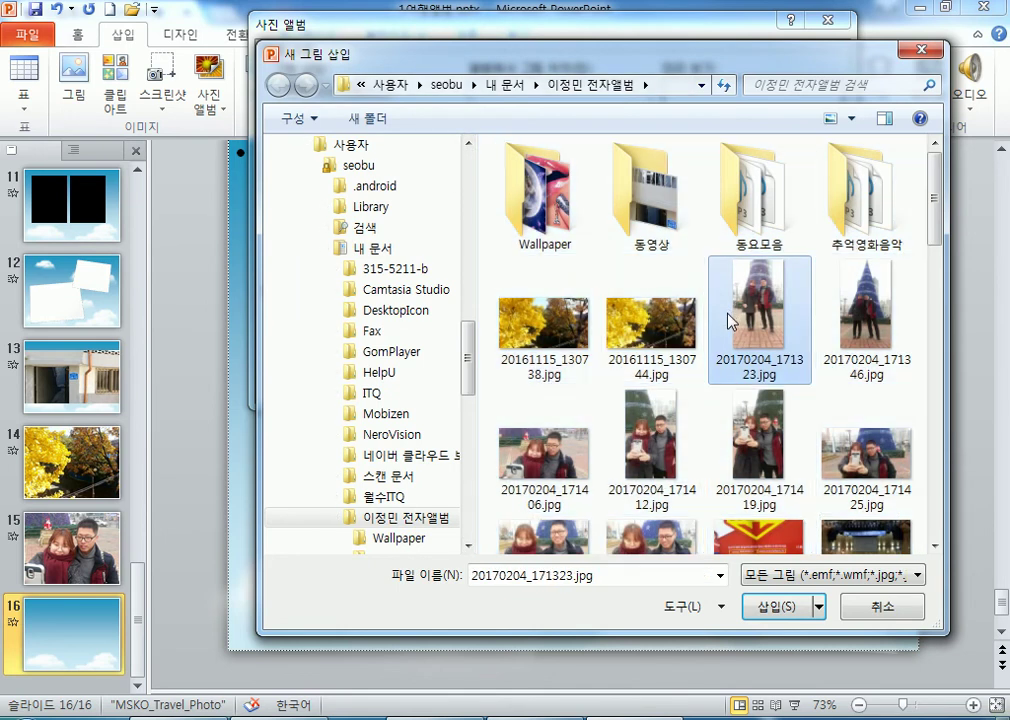
pyautogui.click(592, 332)
pyautogui.scroll(-10, 595, 333)
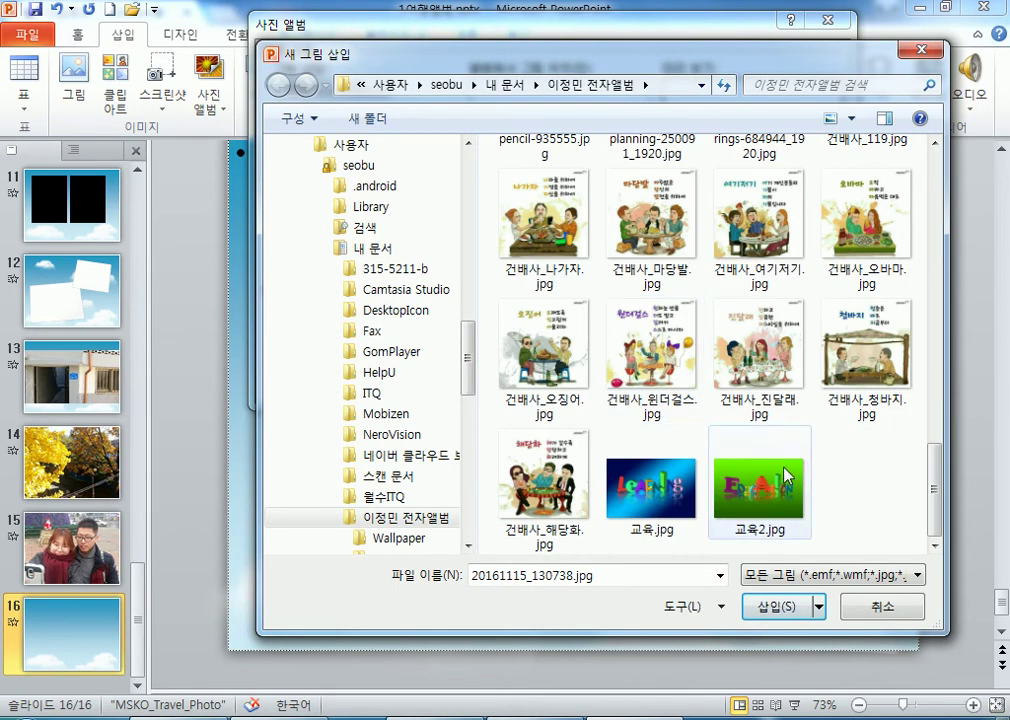
pyautogui.keyDown('shift'); pyautogui.click(783, 519); pyautogui.keyUp('shift')
pyautogui.scroll(10, 517, 274)
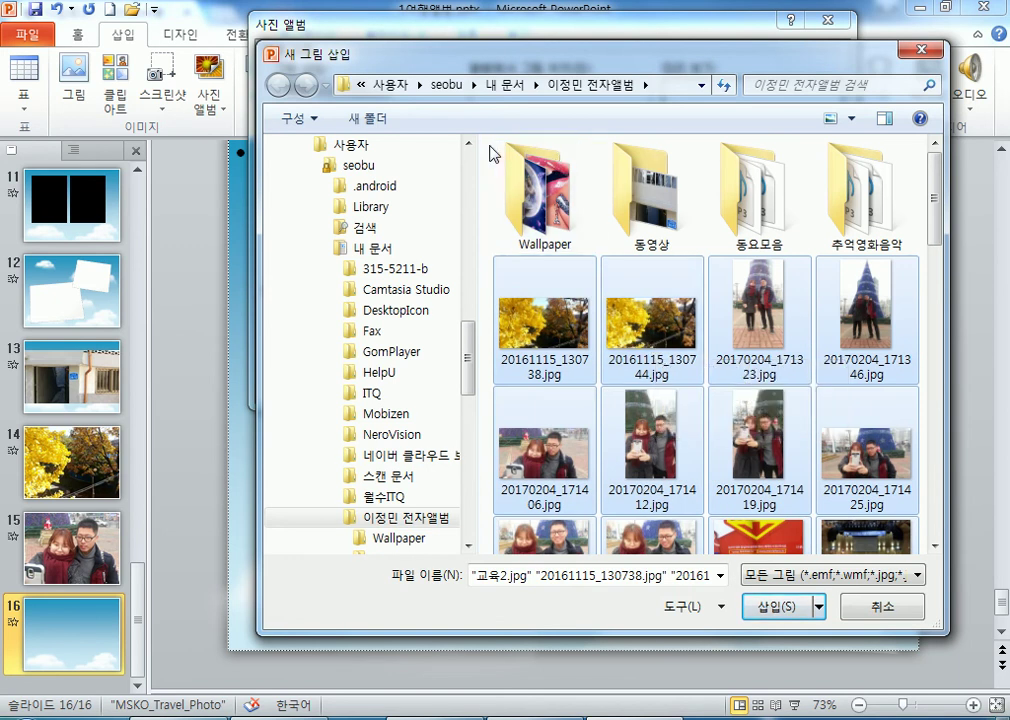
pyautogui.scroll(-10, 735, 506)
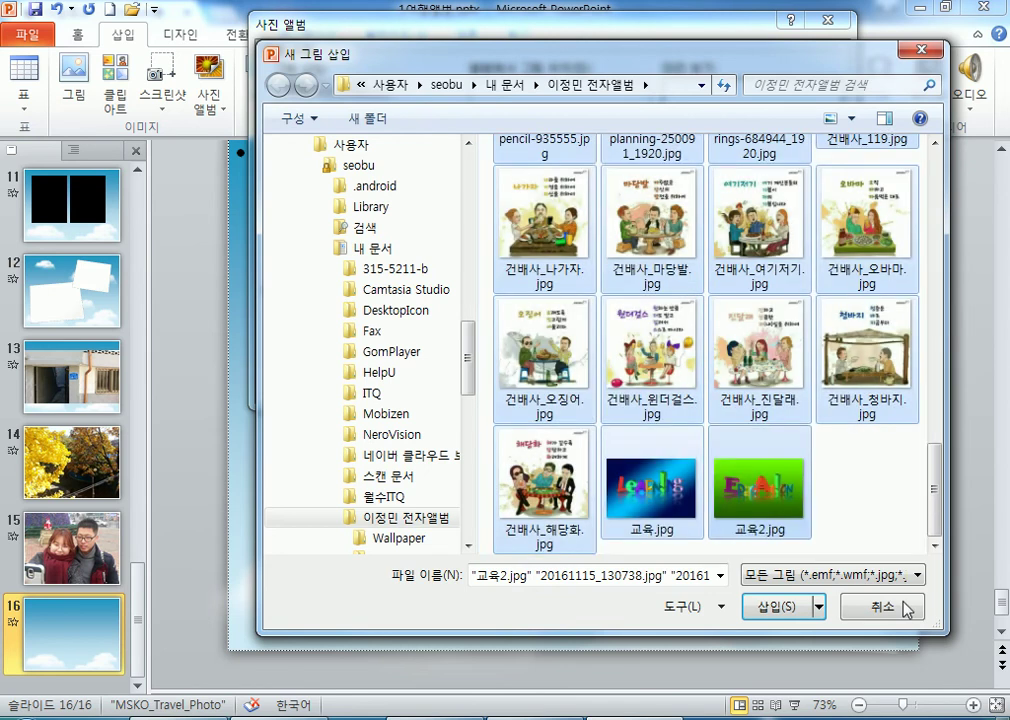
pyautogui.click(790, 598)
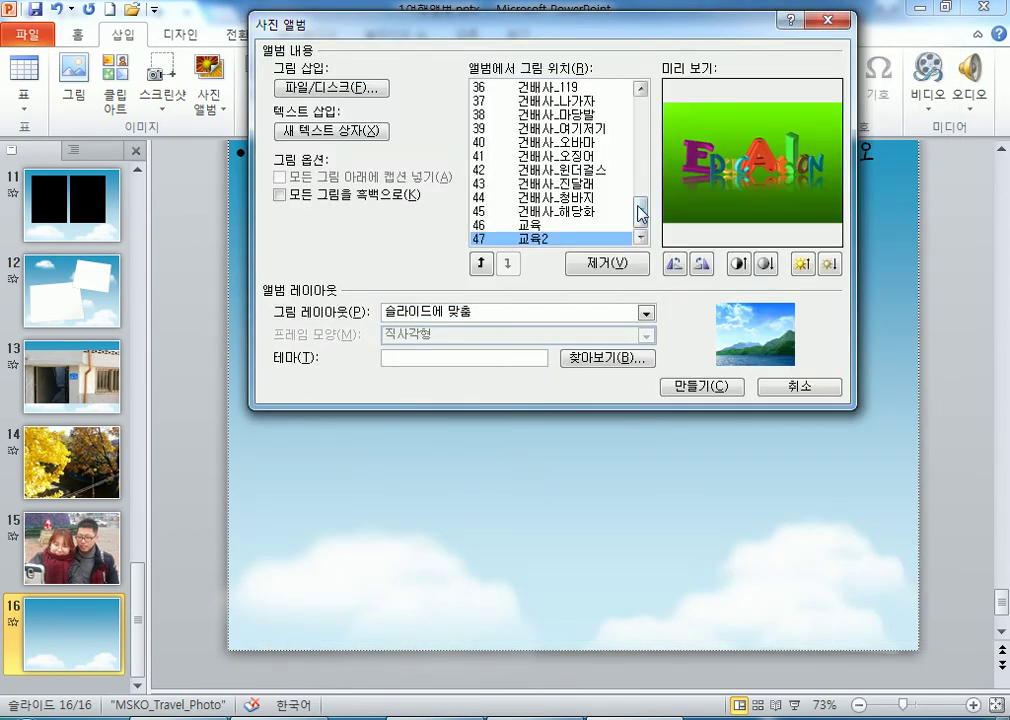
# Step: Remove album pictures one by one from the top, through paprika-1058182
pyautogui.moveTo(640, 217); pyautogui.dragTo(478, 197)
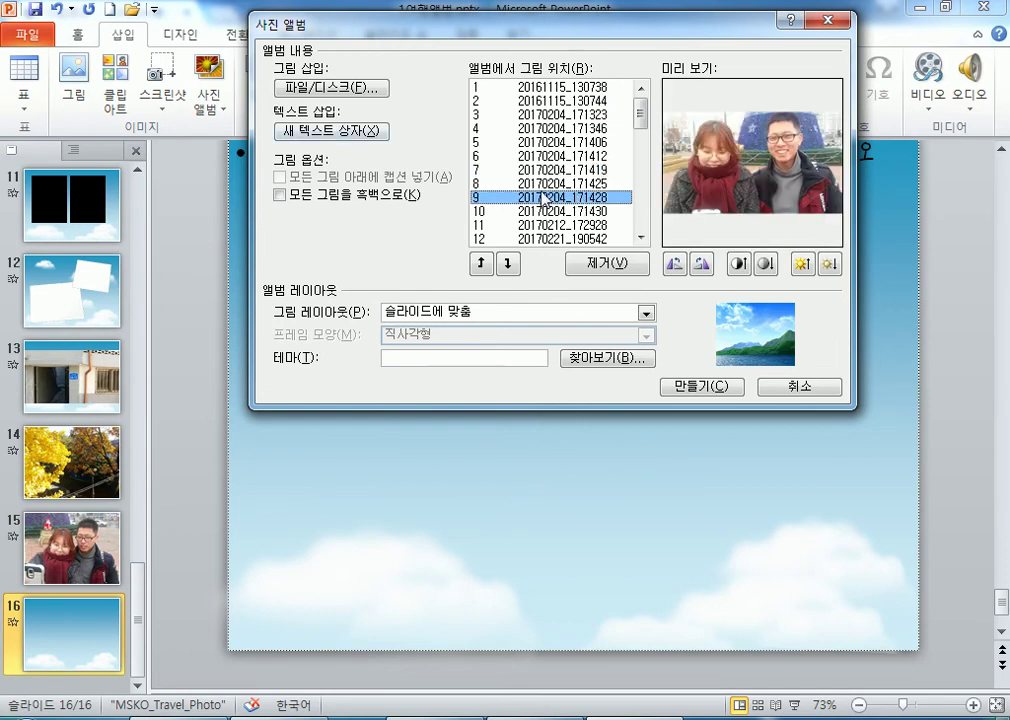
pyautogui.press('Up')
pyautogui.click(576, 90)
pyautogui.click(600, 264)
pyautogui.click(600, 264)
pyautogui.click(600, 264)
pyautogui.click(600, 264)
pyautogui.click(600, 265)
pyautogui.click(600, 265)
pyautogui.click(600, 265)
pyautogui.click(600, 265)
pyautogui.click(600, 265)
pyautogui.click(600, 265)
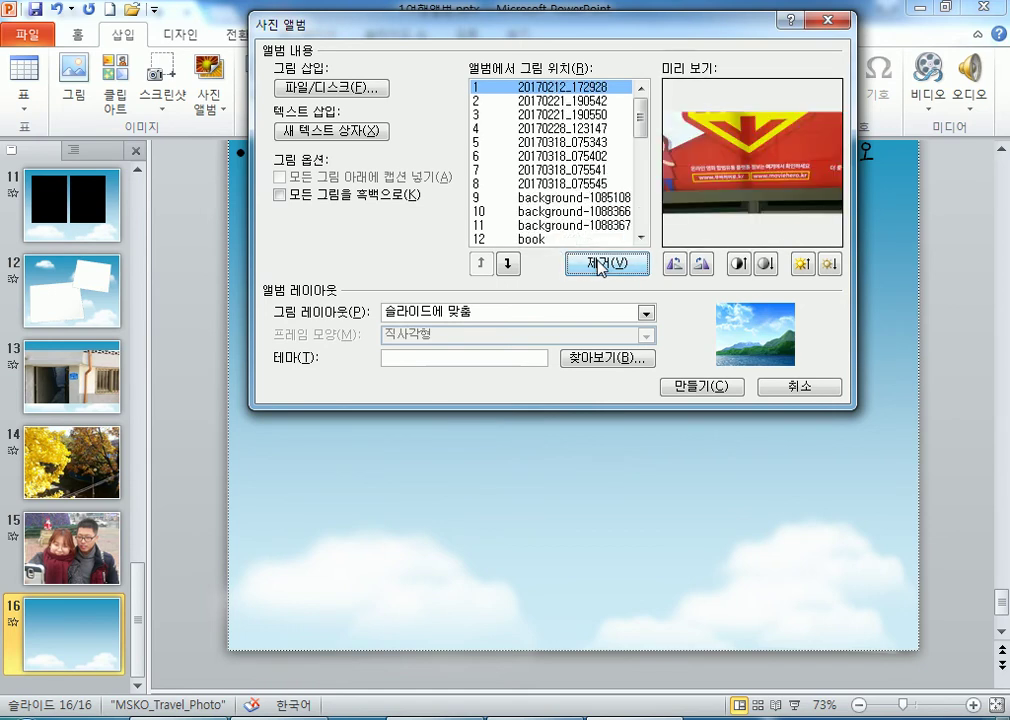
pyautogui.click(600, 265)
pyautogui.click(601, 265)
pyautogui.click(602, 265)
pyautogui.click(602, 265)
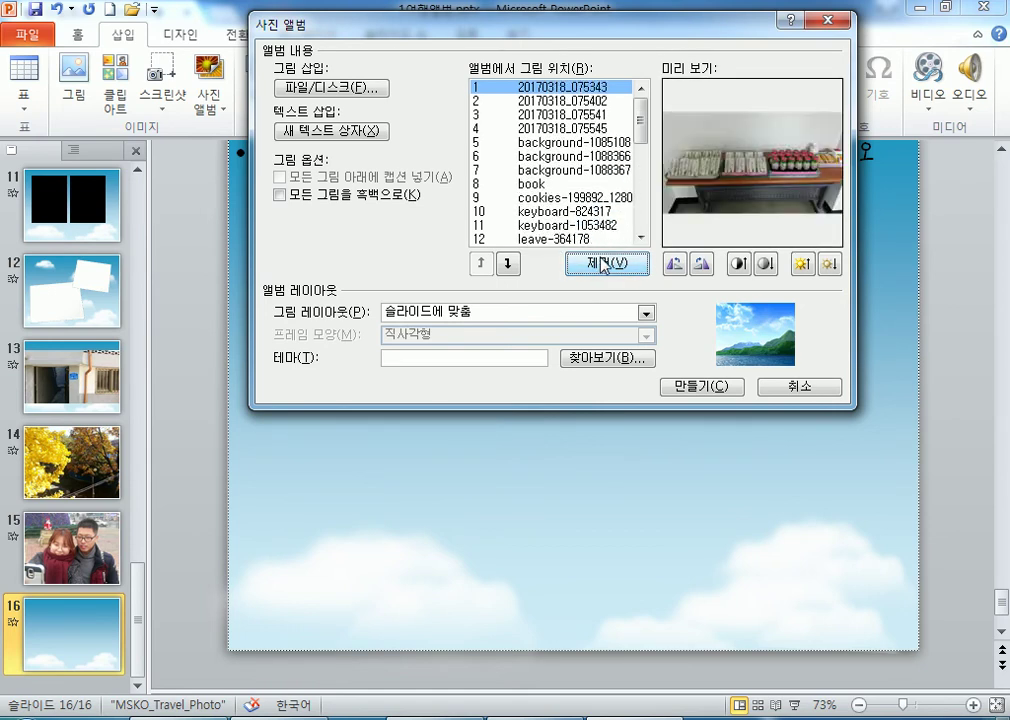
pyautogui.click(602, 265)
pyautogui.click(602, 265)
pyautogui.click(602, 265)
pyautogui.click(602, 265)
pyautogui.click(602, 265)
pyautogui.click(602, 265)
pyautogui.click(602, 265)
pyautogui.click(602, 265)
pyautogui.click(602, 265)
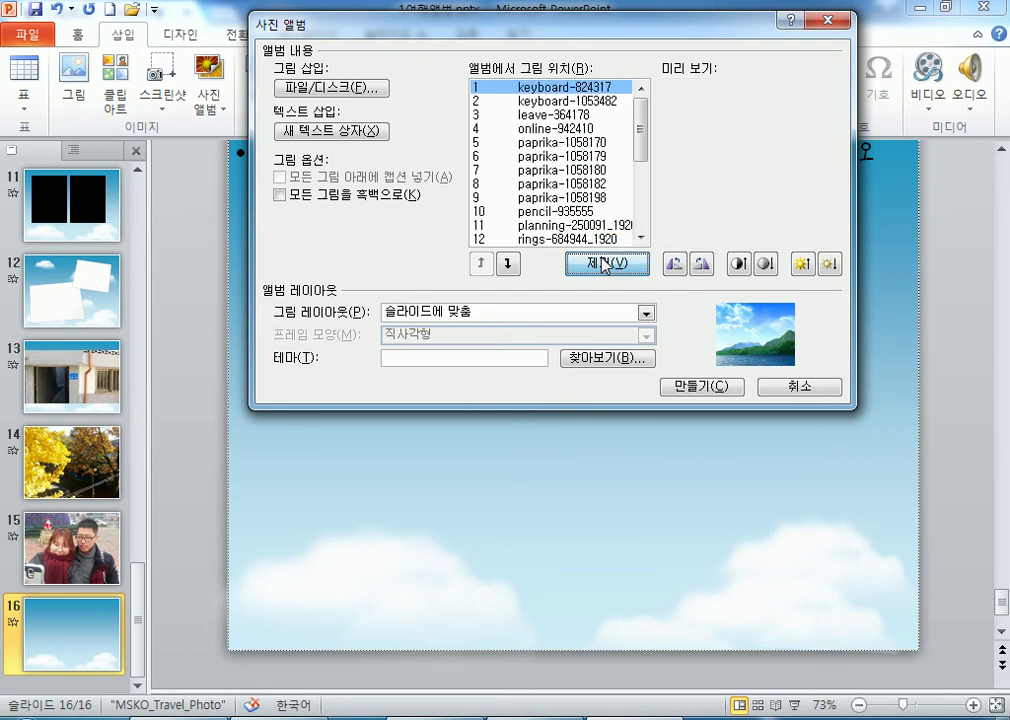
pyautogui.click(603, 265)
pyautogui.click(610, 266)
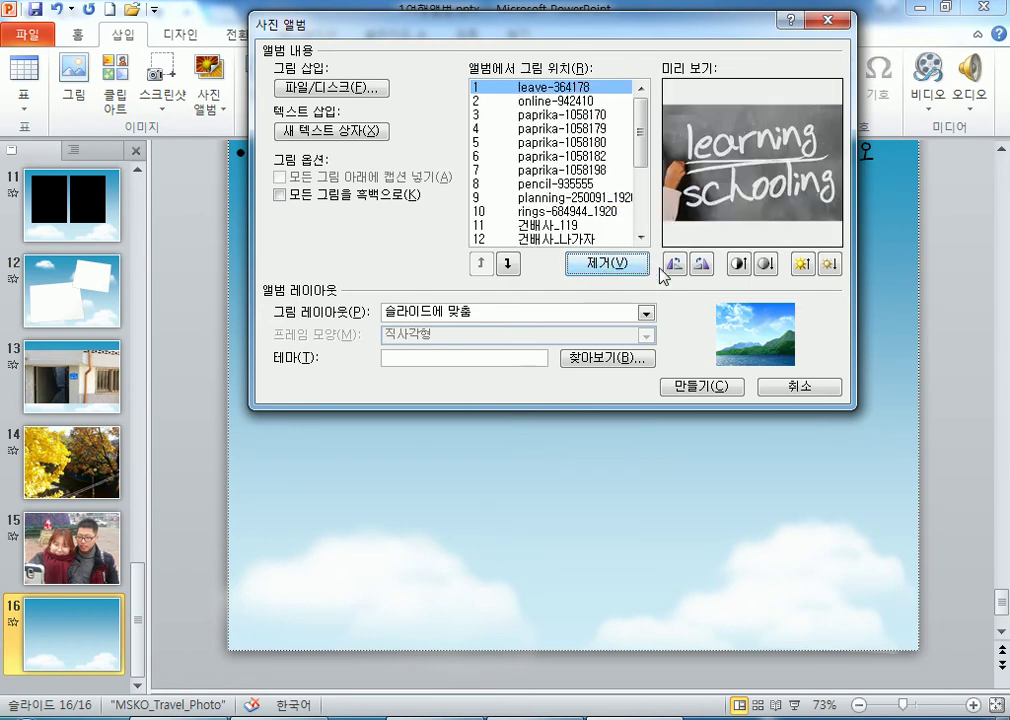
pyautogui.press('Return')
pyautogui.press('Return')
pyautogui.press('Return')
pyautogui.press('Return')
pyautogui.press('Return')
pyautogui.press('Return')
pyautogui.press('Return')
pyautogui.press('Return')
pyautogui.press('Return')
pyautogui.press('Return')
pyautogui.press('Return')
pyautogui.press('Return')
pyautogui.press('Return')
pyautogui.press('Return')
pyautogui.press('Return')
pyautogui.press('Return')
pyautogui.press('Return')
pyautogui.press('Return')
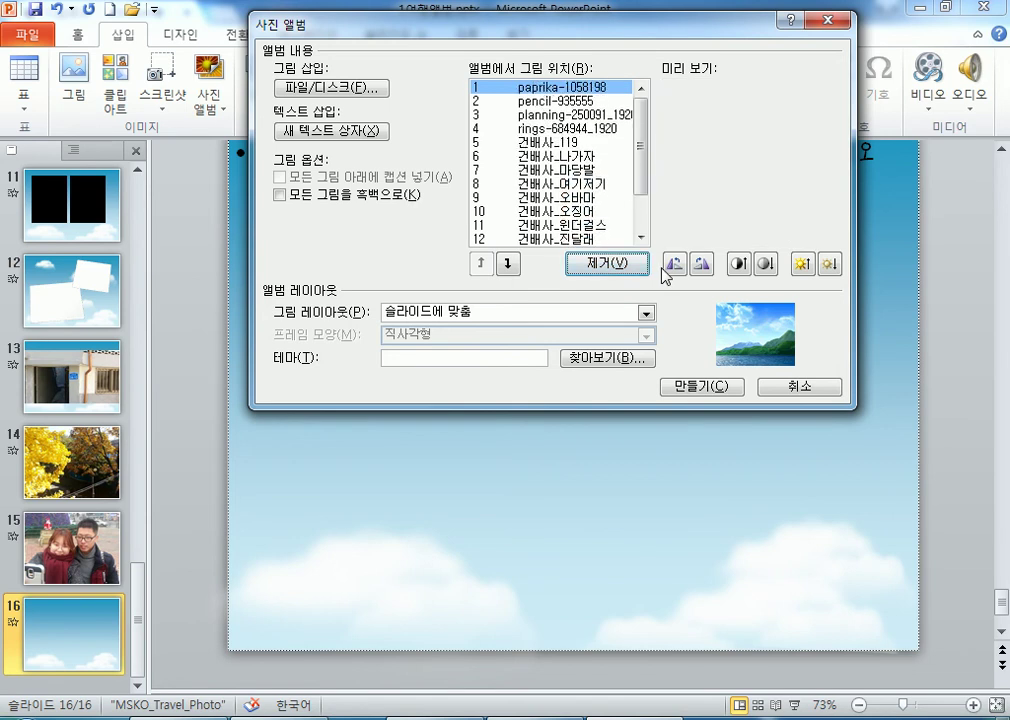
pyautogui.press('Return')
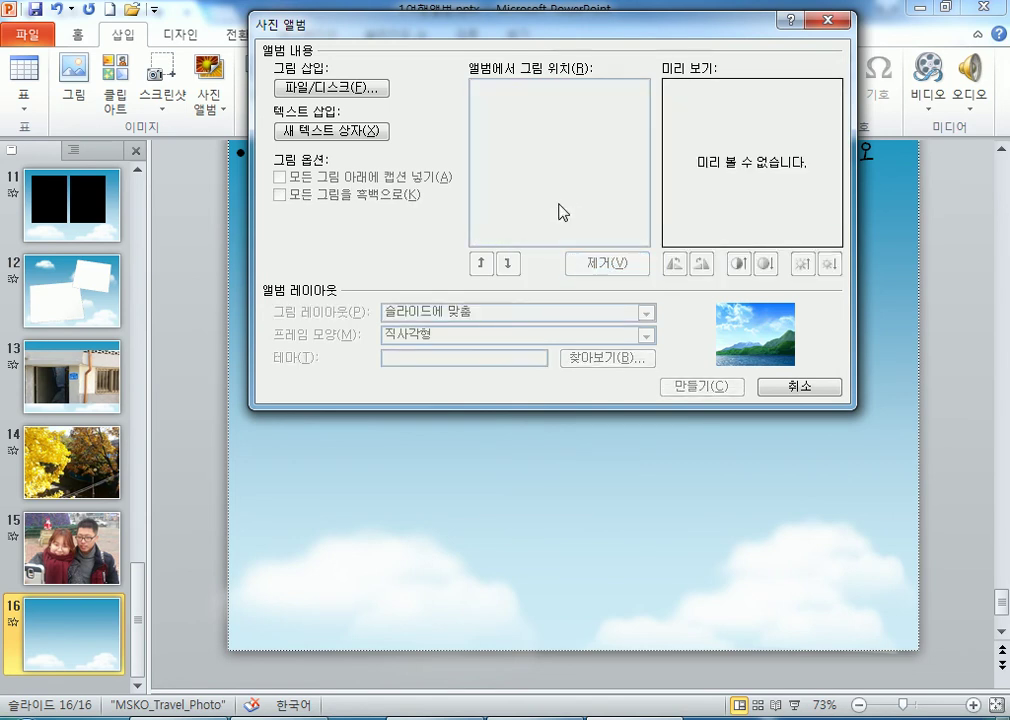
# Step: Browse for album pictures, trying file selections and looking into the Wallpaper folder
pyautogui.click(318, 89)
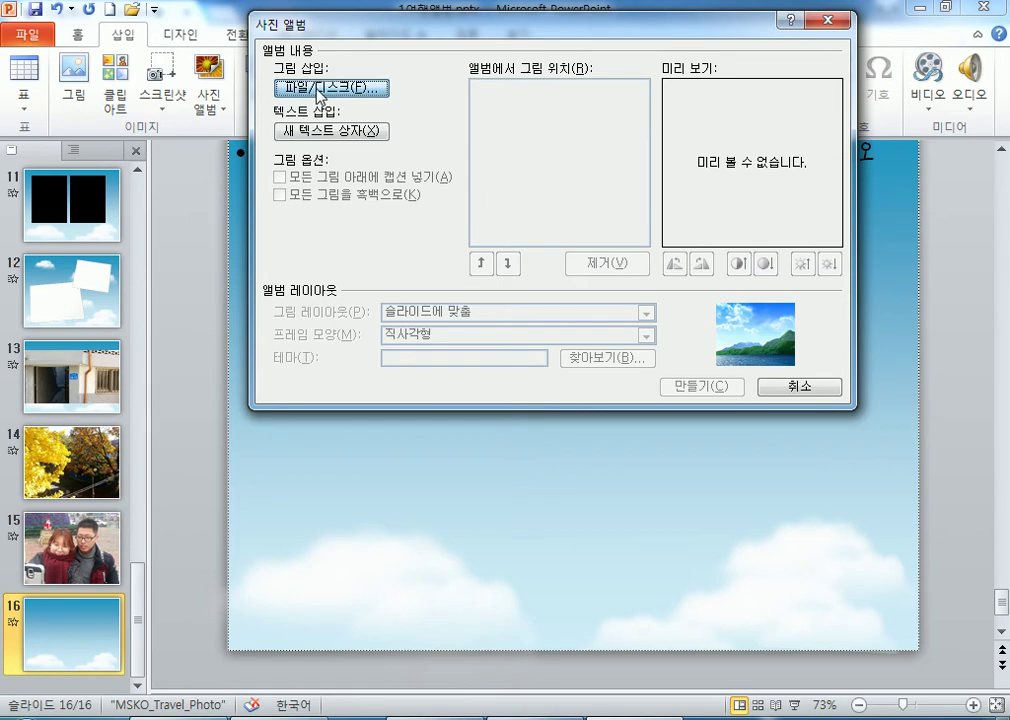
pyautogui.click(520, 203)
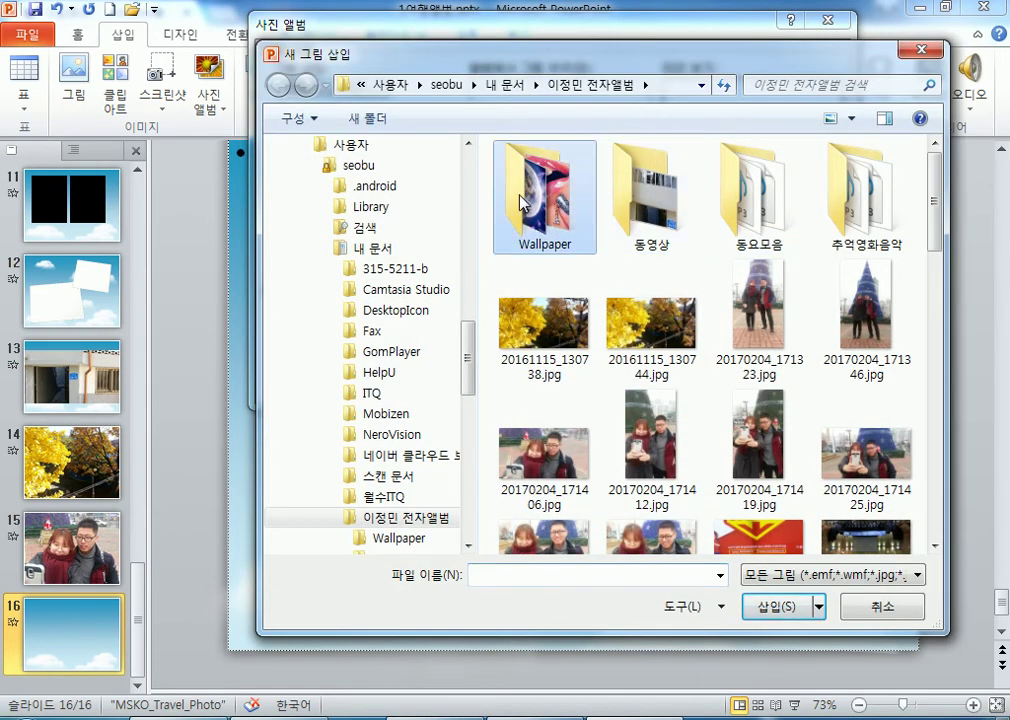
pyautogui.click(788, 293)
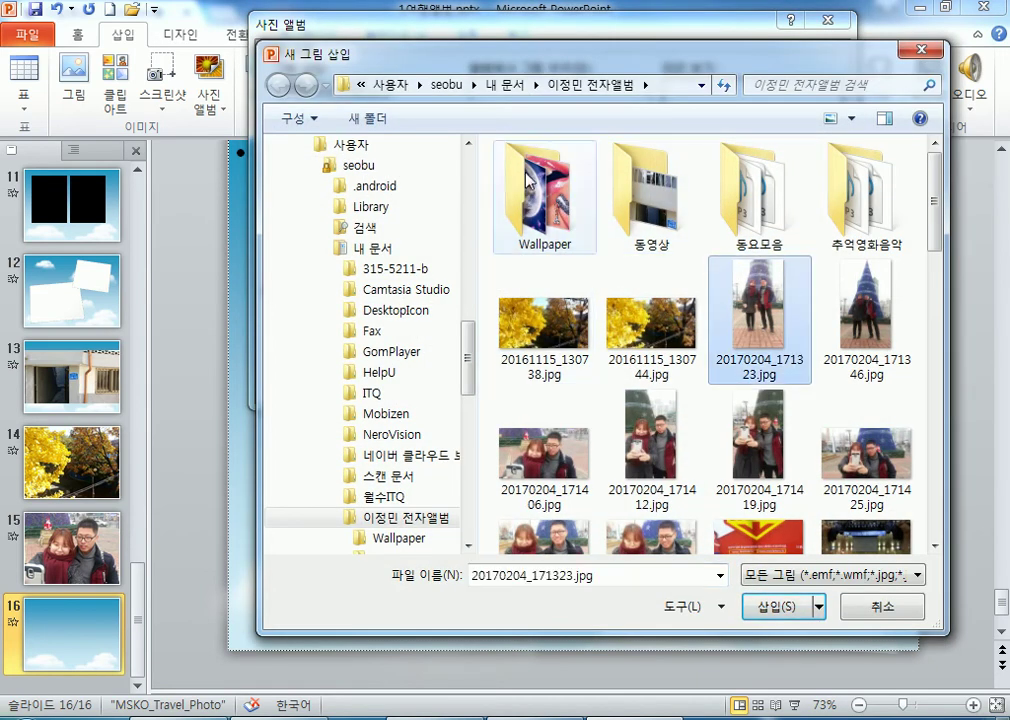
pyautogui.moveTo(481, 139); pyautogui.dragTo(910, 515)
pyautogui.click(648, 322)
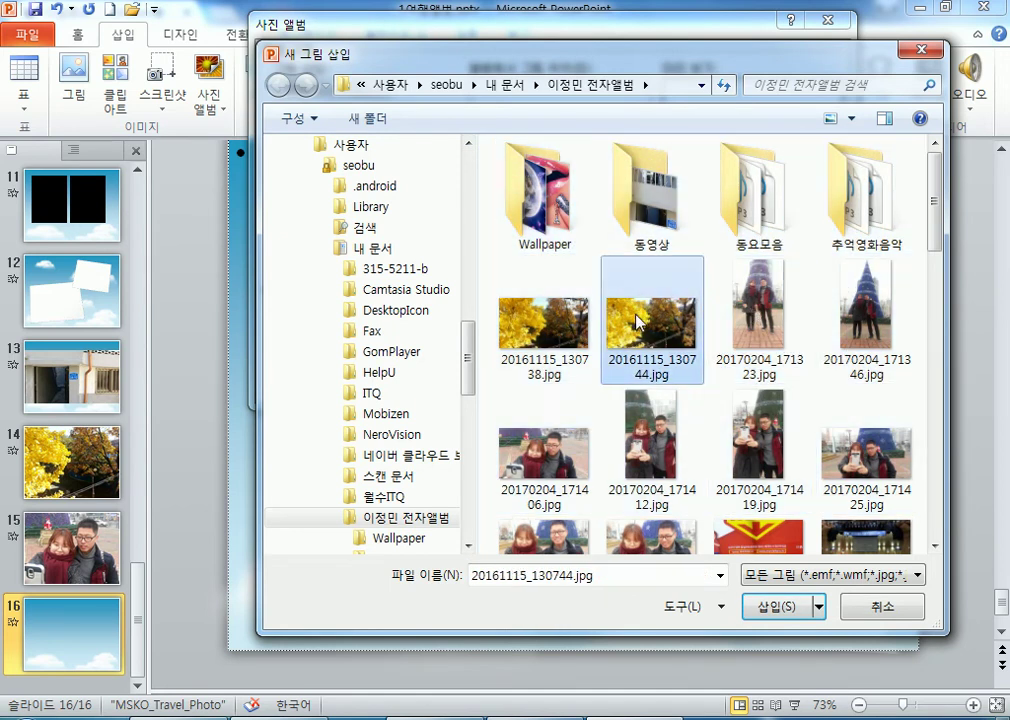
pyautogui.click(543, 322)
pyautogui.click(543, 205)
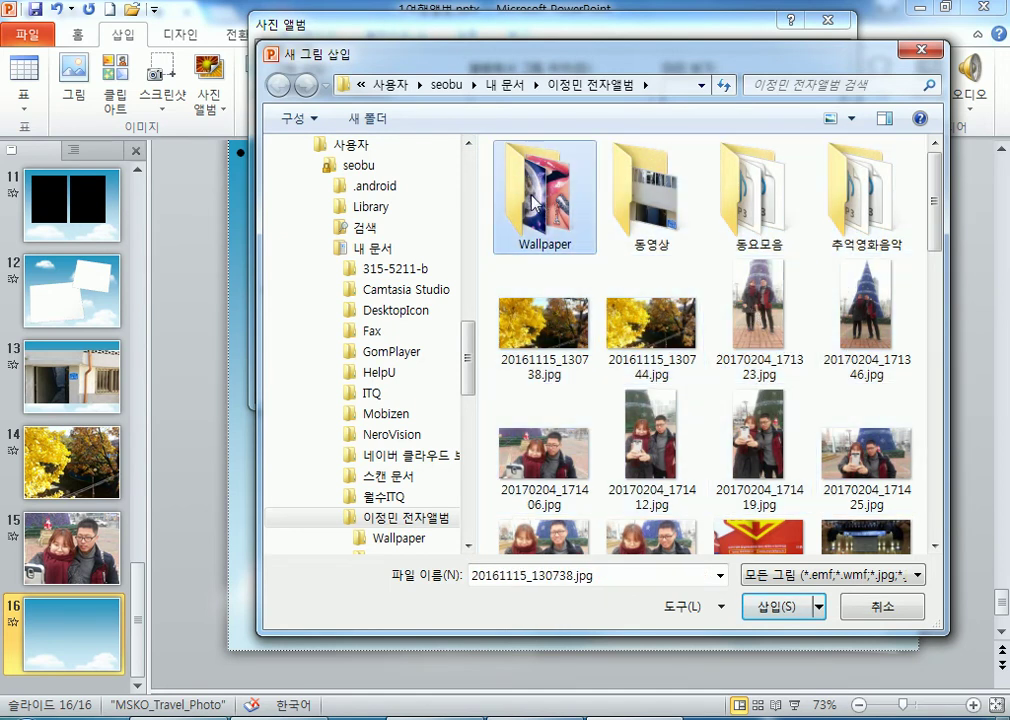
pyautogui.doubleClick(533, 200)
pyautogui.moveTo(490, 148); pyautogui.dragTo(925, 700)
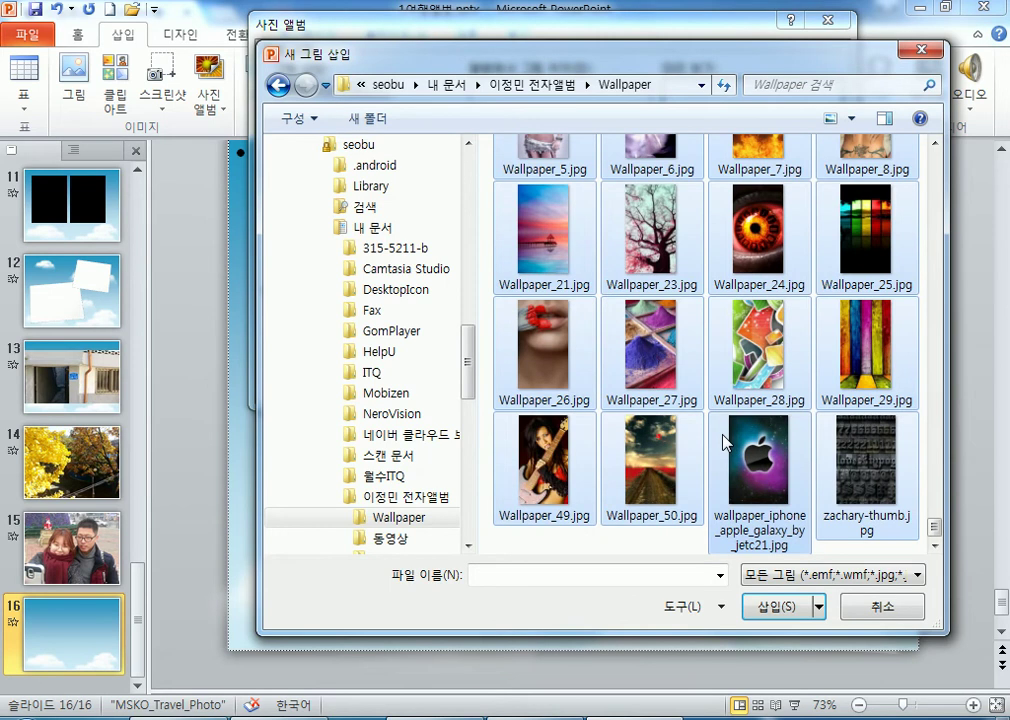
pyautogui.click(270, 86)
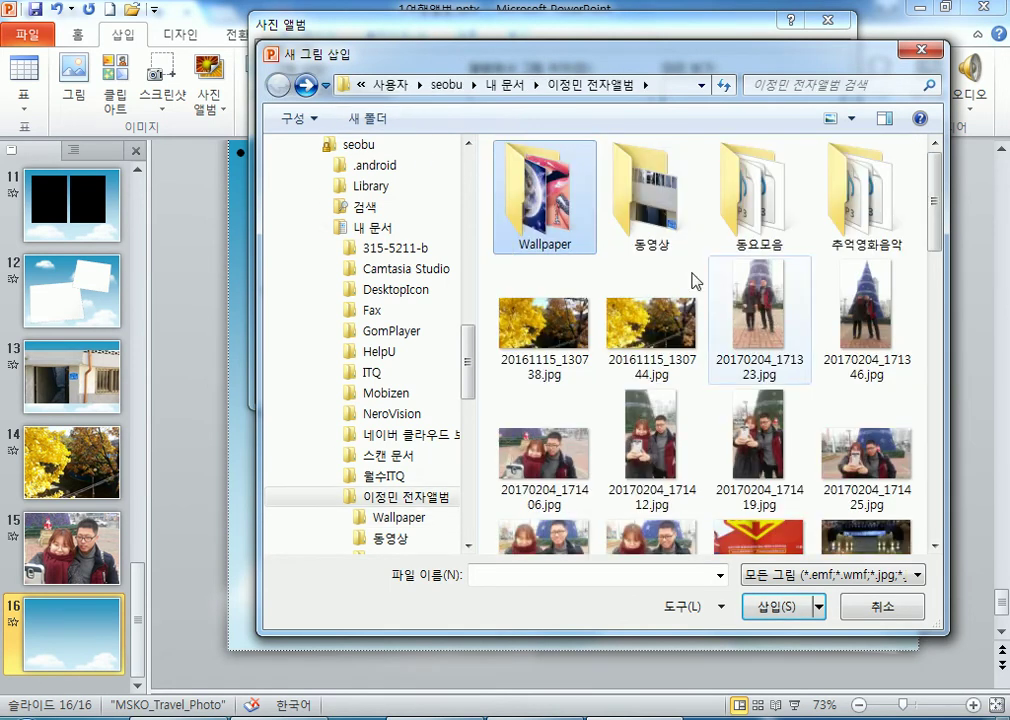
pyautogui.moveTo(487, 272); pyautogui.dragTo(913, 669)
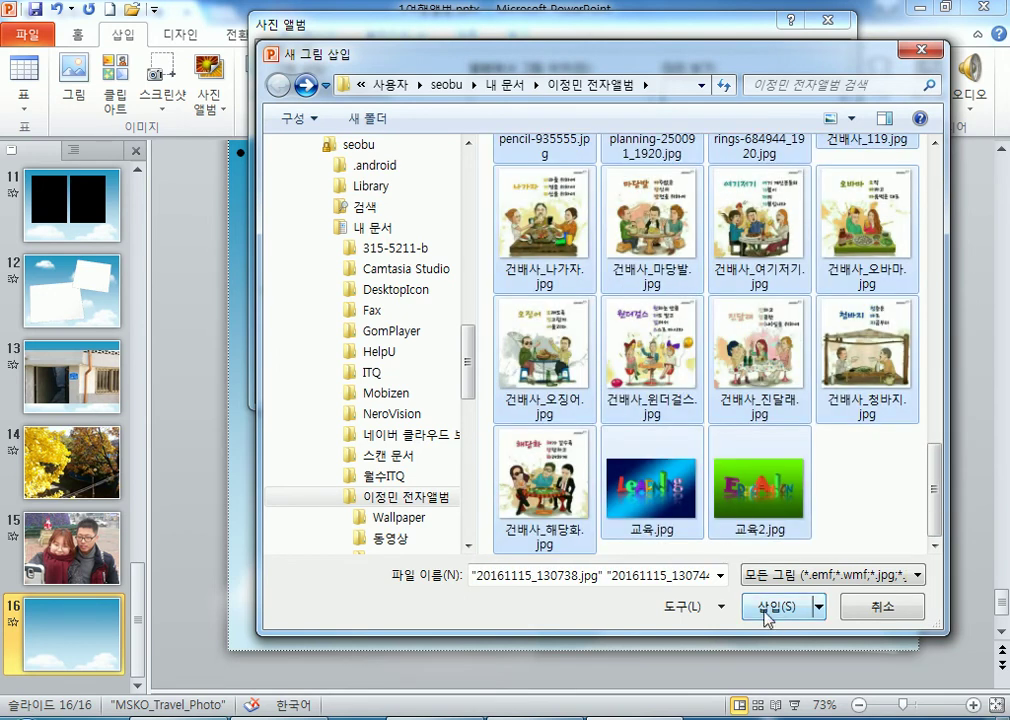
pyautogui.click(766, 607)
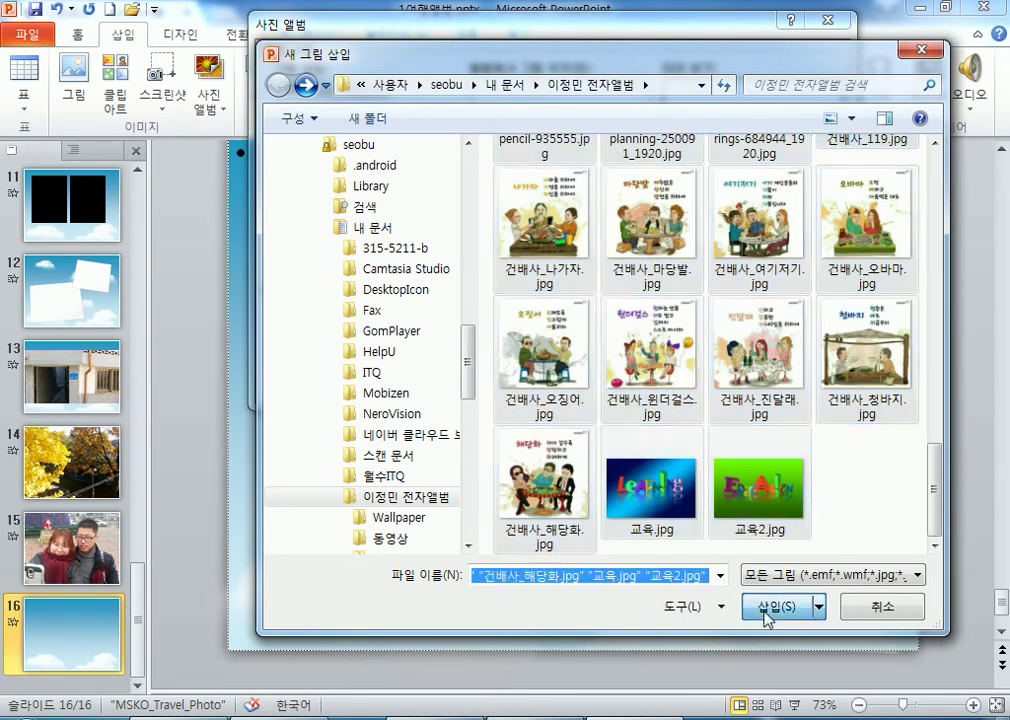
pyautogui.moveTo(640, 225); pyautogui.dragTo(640, 106)
pyautogui.click(586, 102)
pyautogui.click(566, 142)
pyautogui.click(562, 170)
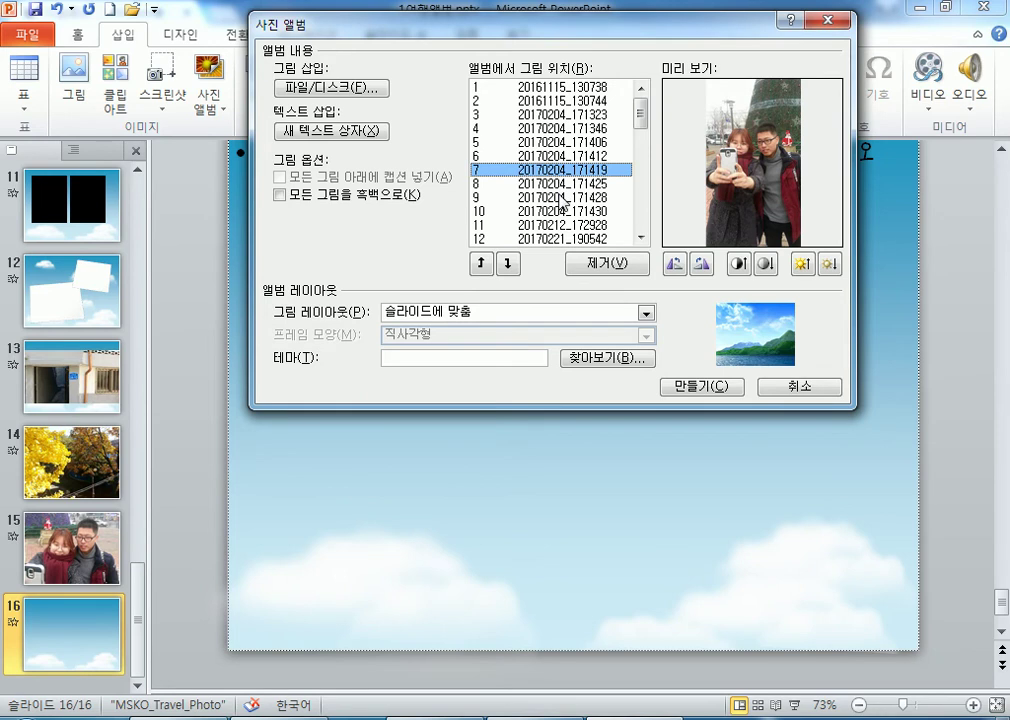
pyautogui.click(585, 184)
pyautogui.click(585, 197)
pyautogui.click(584, 211)
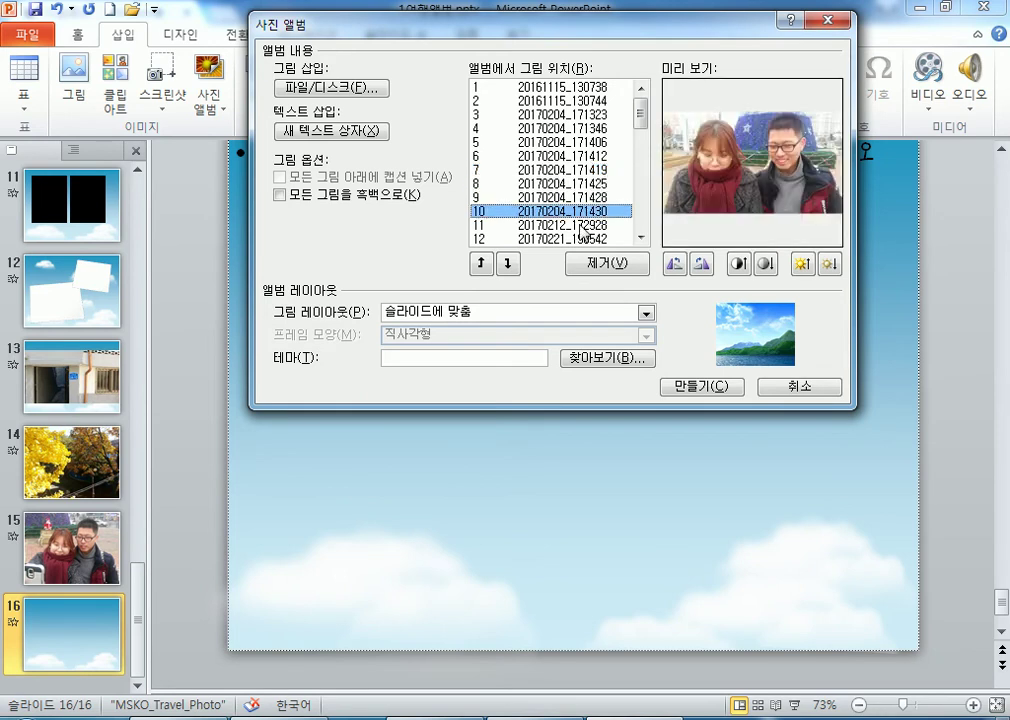
pyautogui.click(583, 225)
pyautogui.click(590, 142)
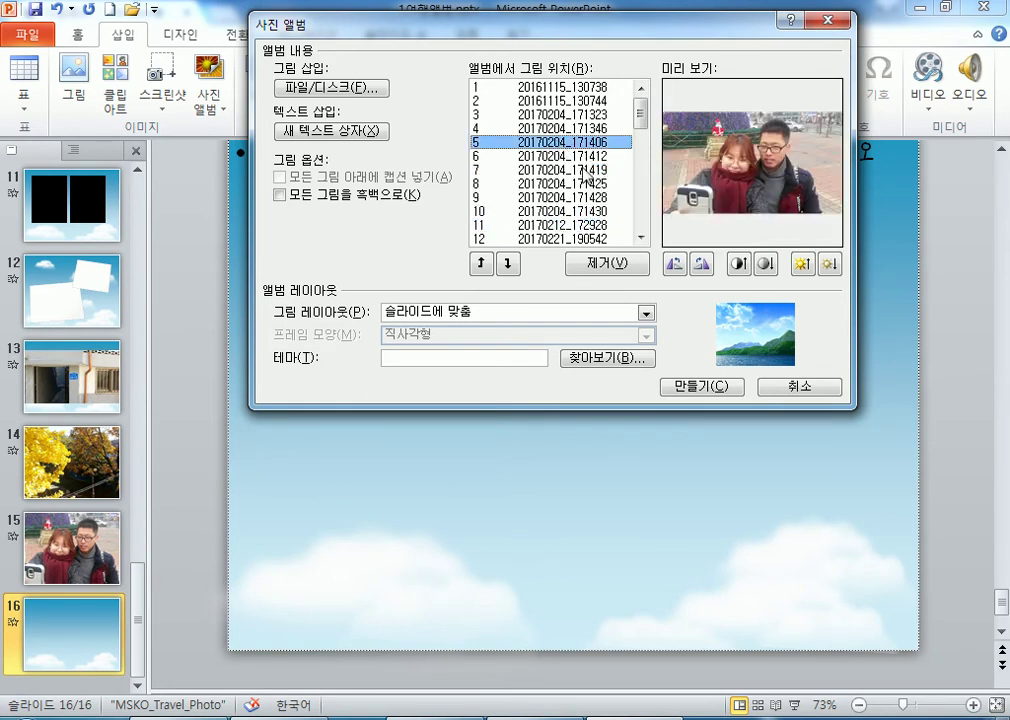
pyautogui.click(541, 170)
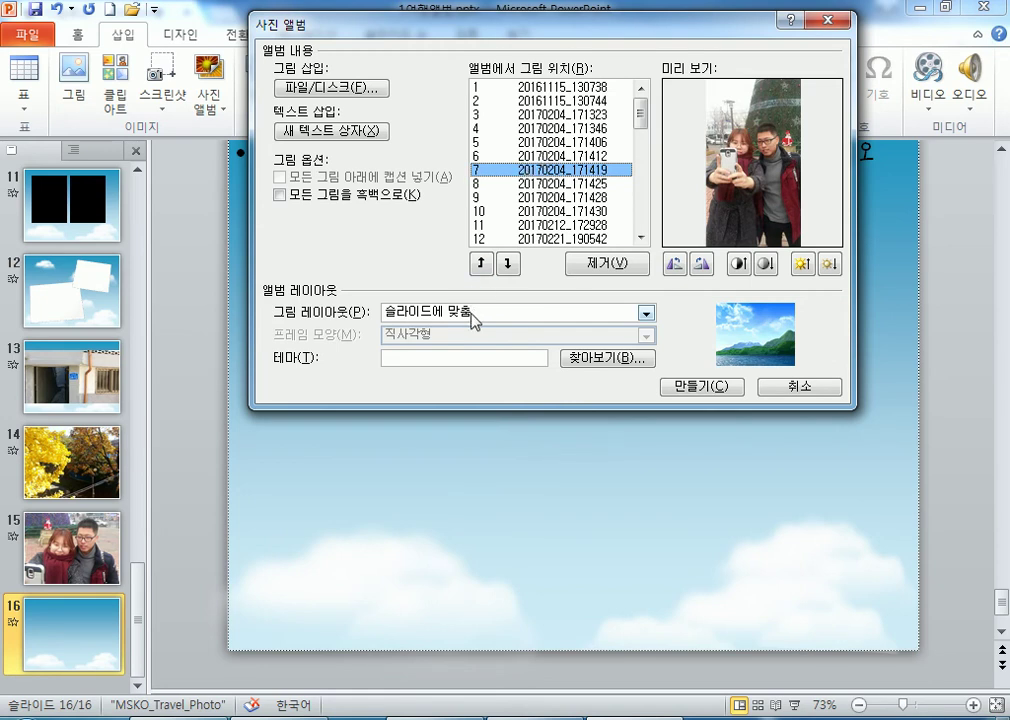
pyautogui.click(474, 316)
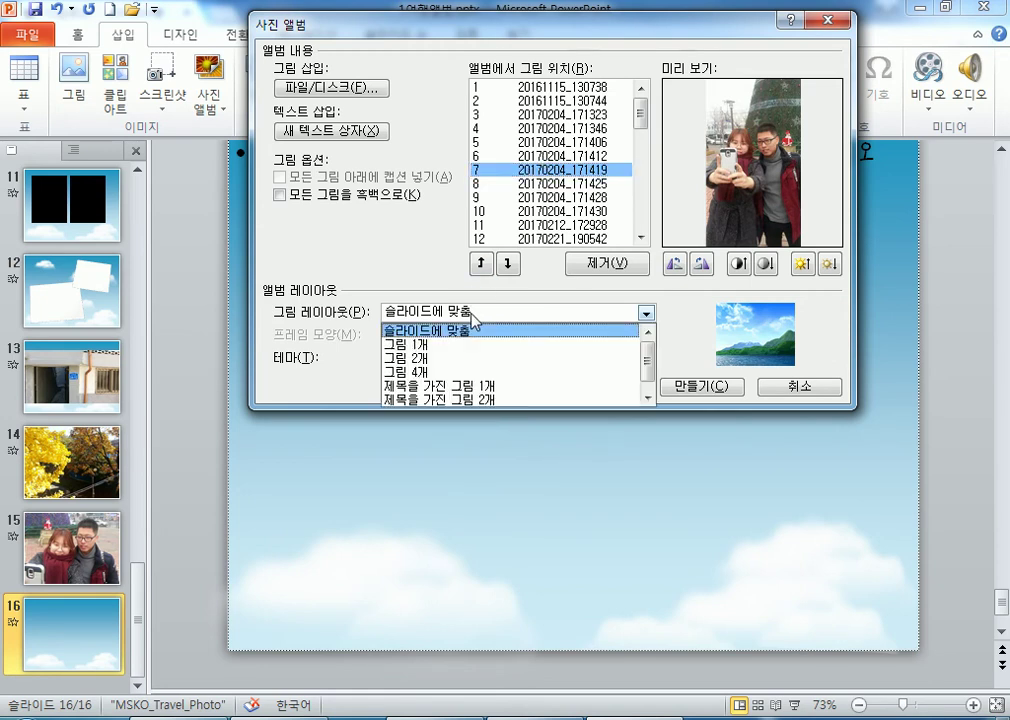
pyautogui.click(420, 345)
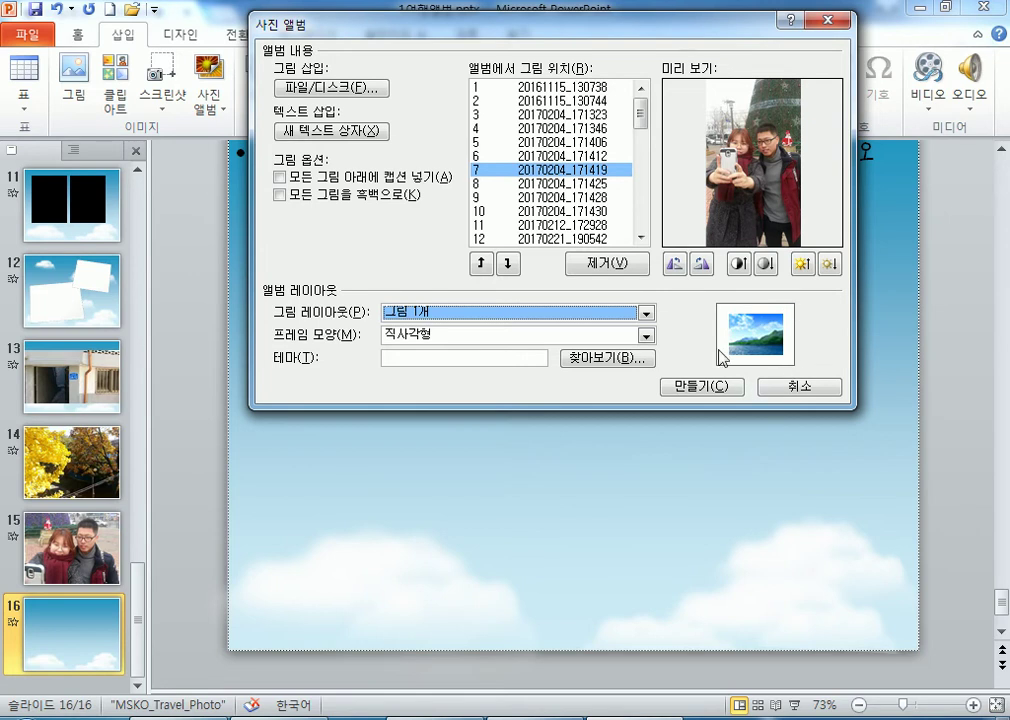
pyautogui.click(522, 314)
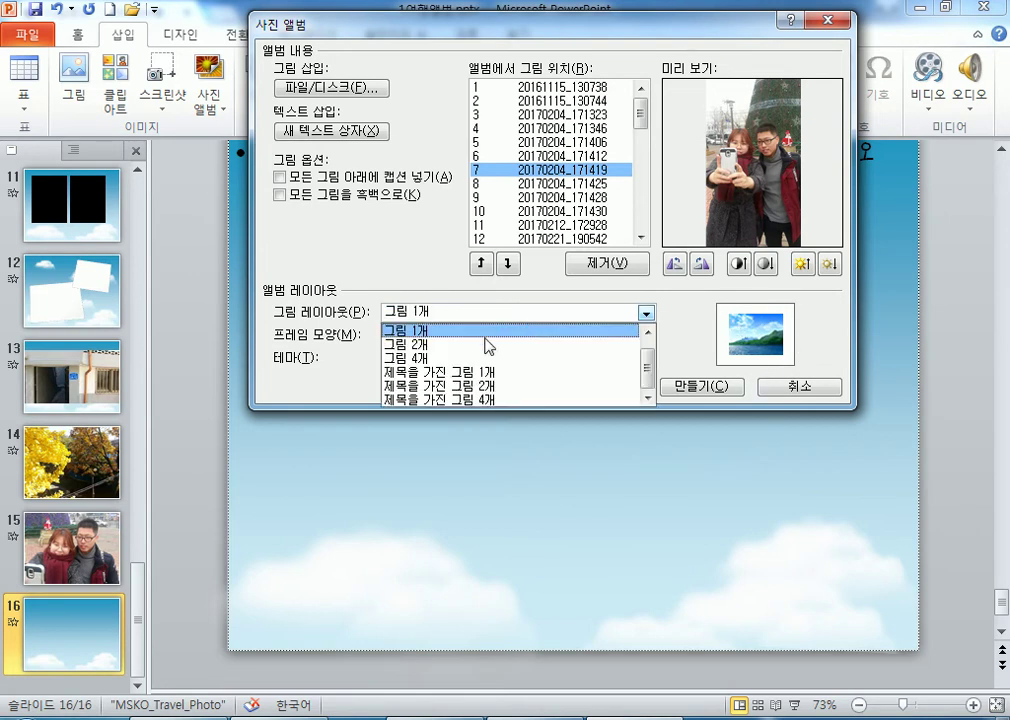
pyautogui.click(476, 372)
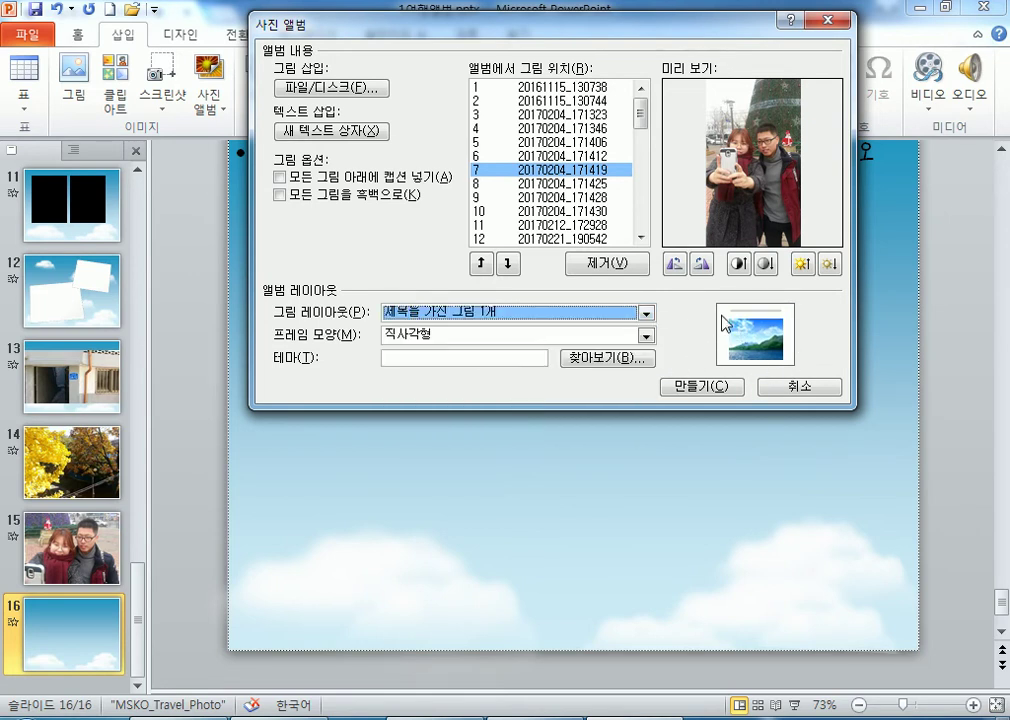
pyautogui.click(645, 313)
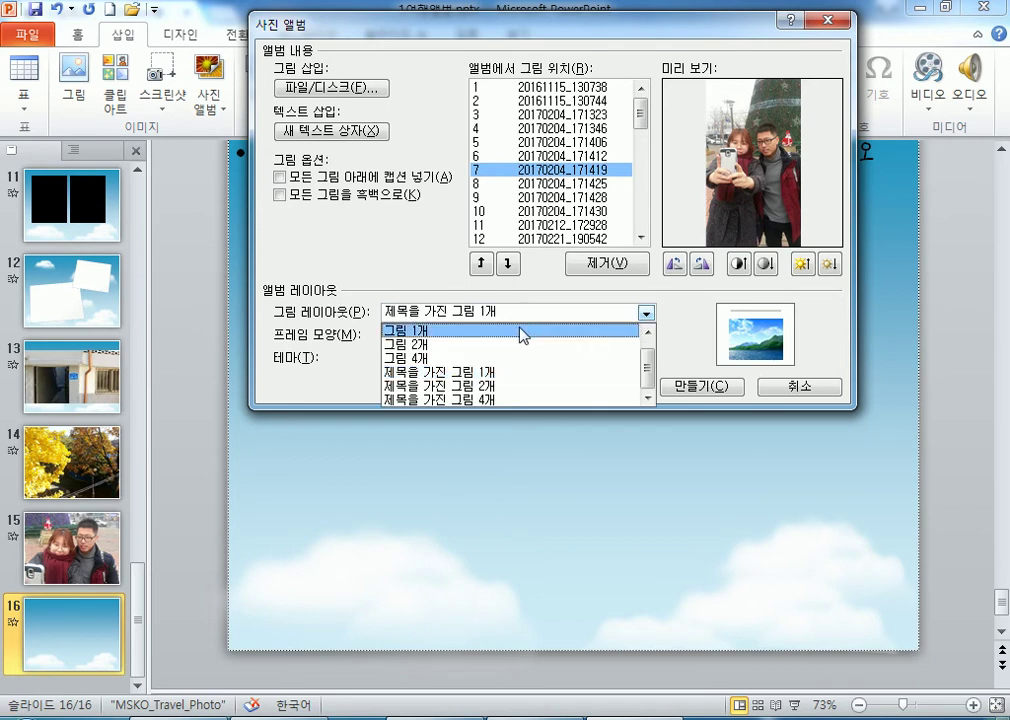
pyautogui.click(521, 331)
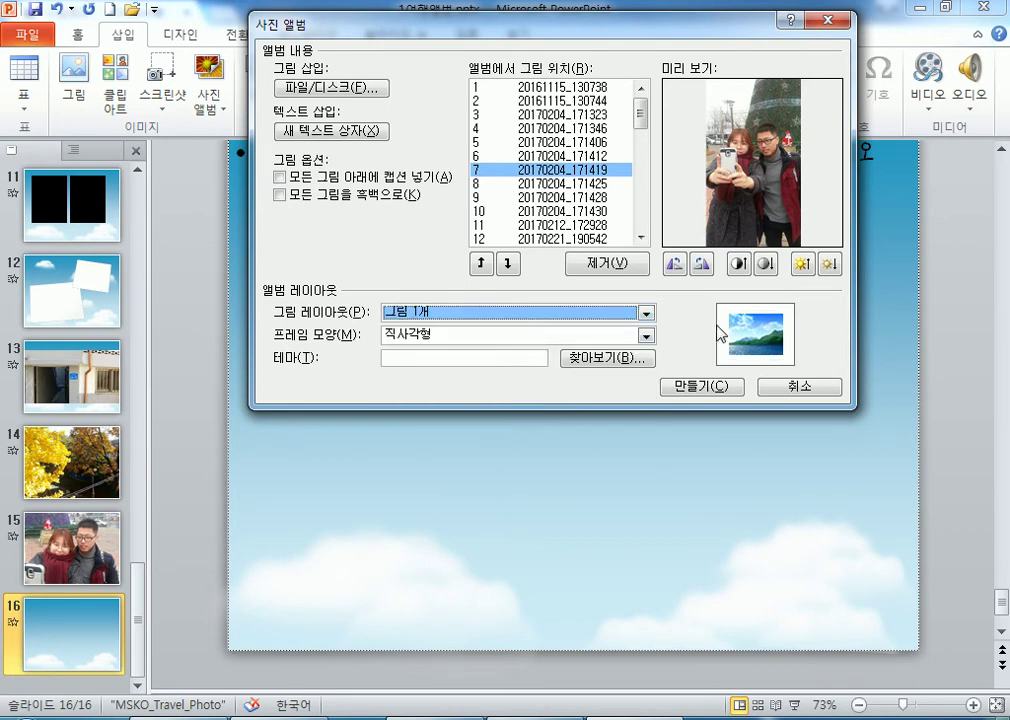
pyautogui.click(627, 316)
pyautogui.scroll(1, 501, 348)
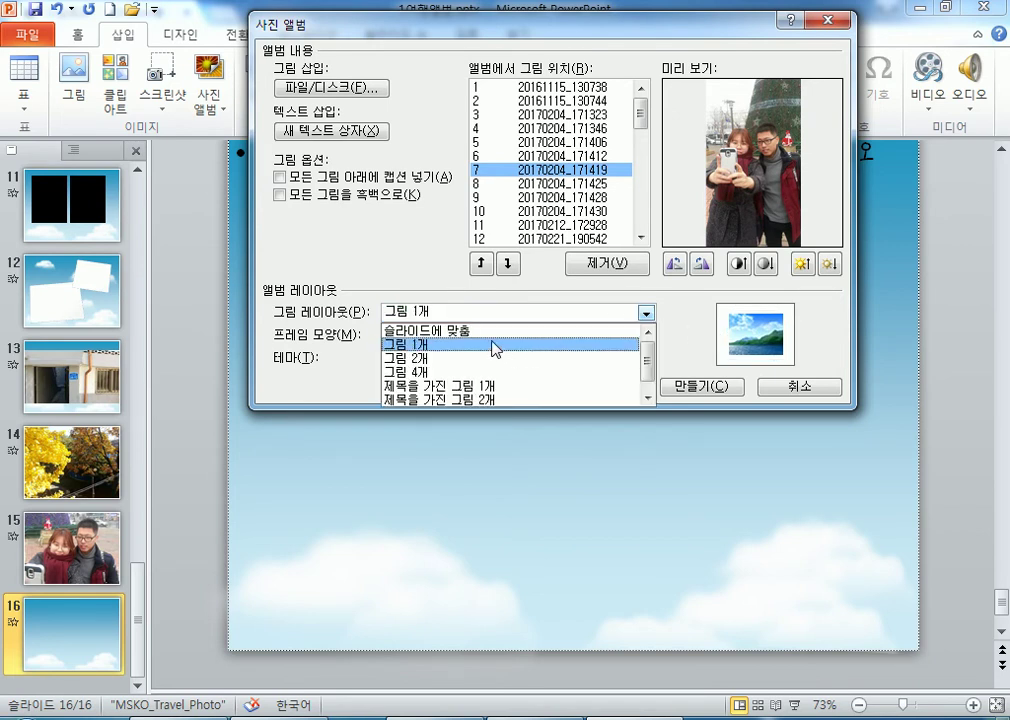
pyautogui.click(497, 331)
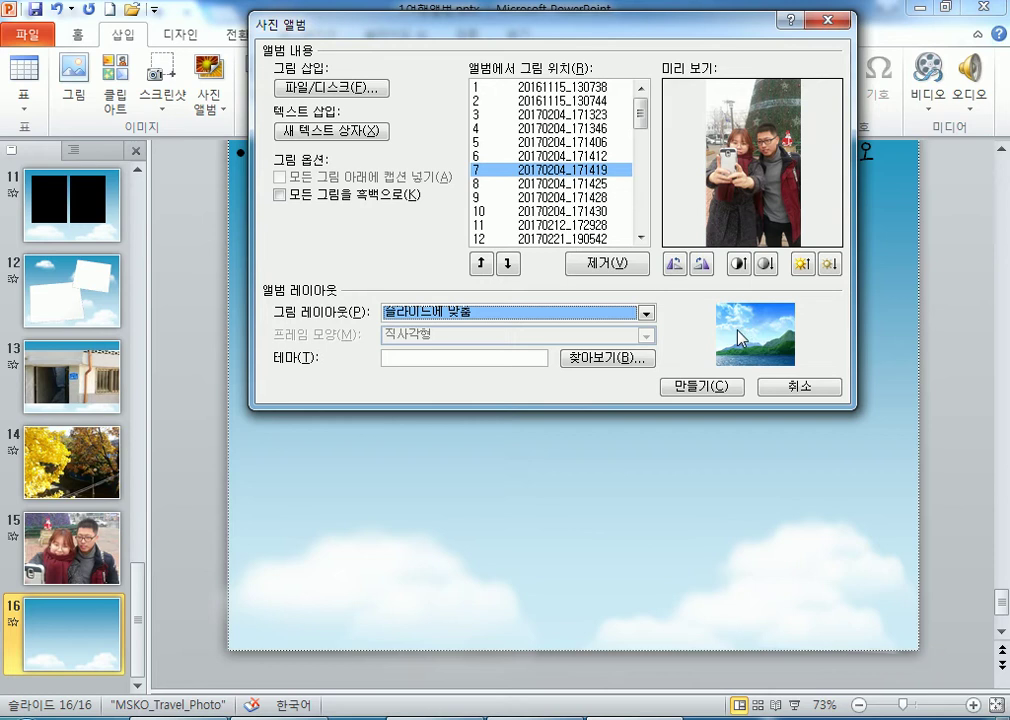
# Step: Rotate the third album photo right and back upright, preview photo 20161115_130744, then show Explorer
pyautogui.click(565, 115)
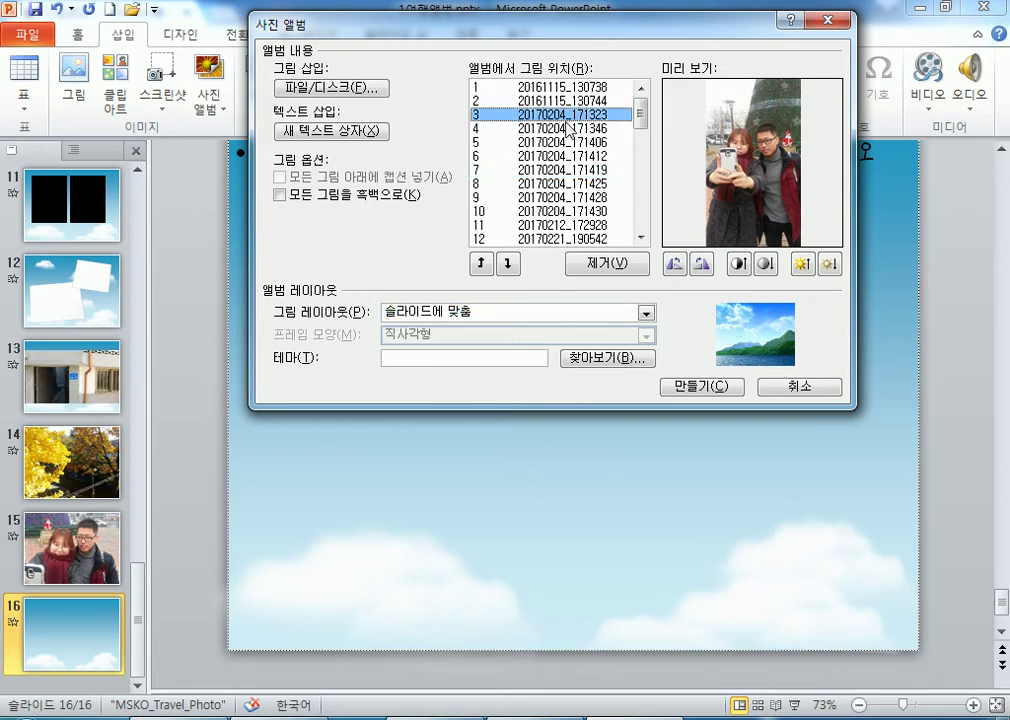
pyautogui.click(702, 265)
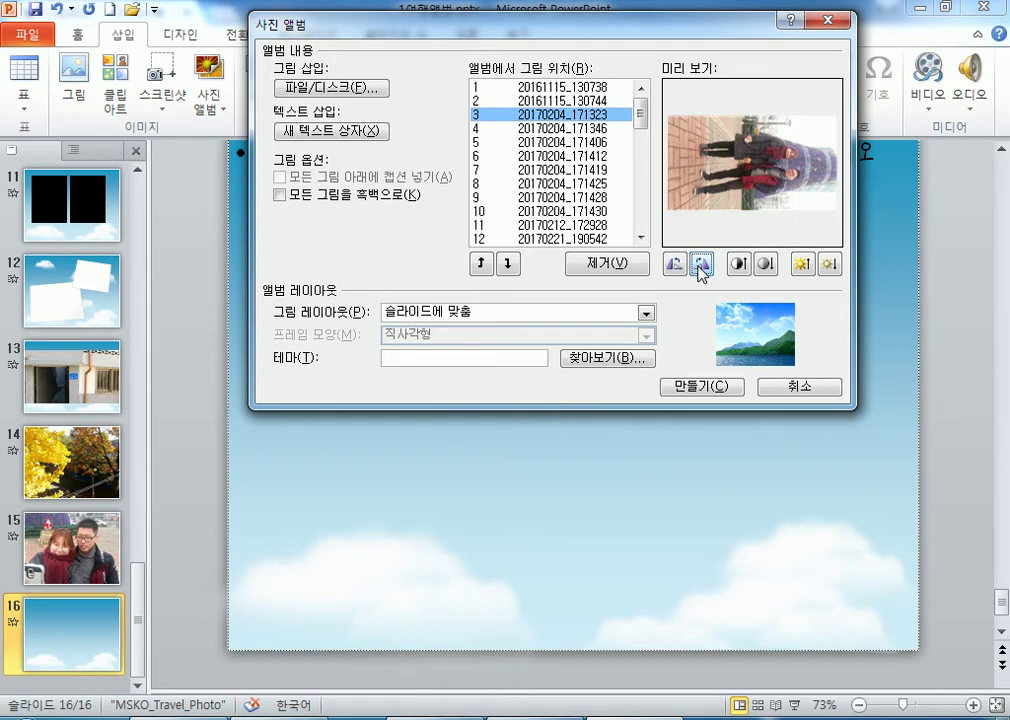
pyautogui.click(674, 264)
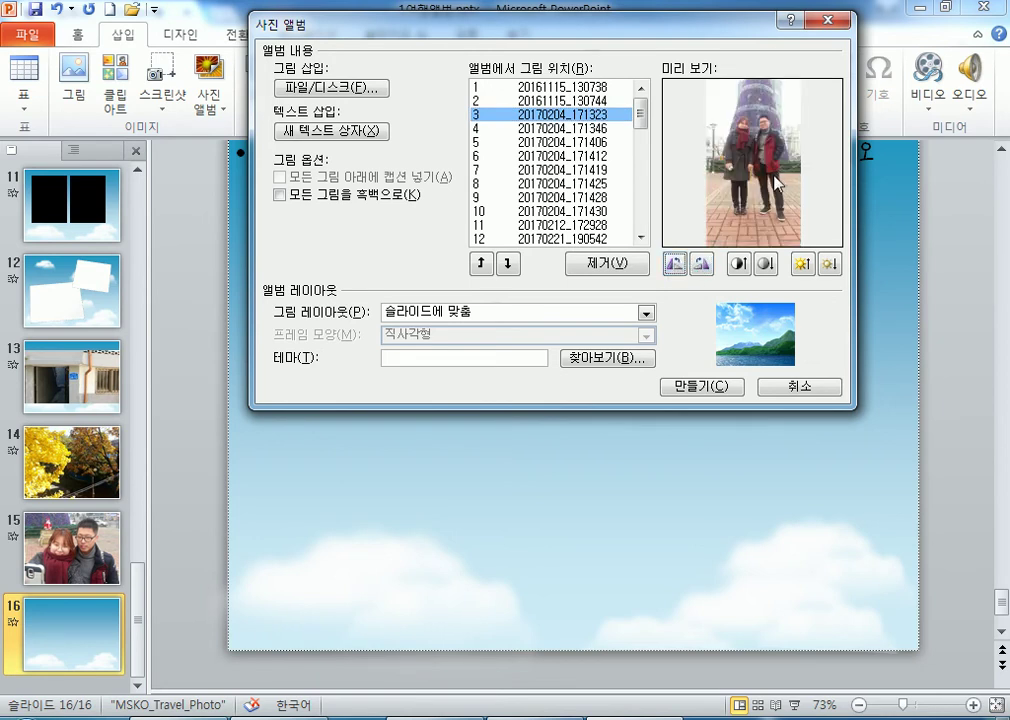
pyautogui.click(563, 102)
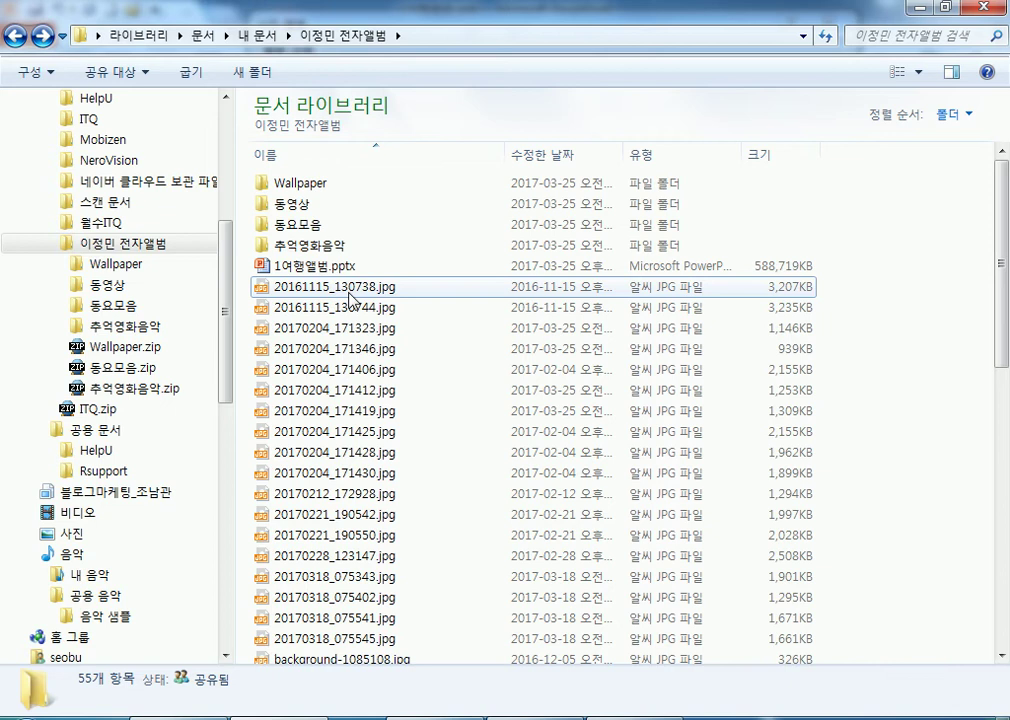
pyautogui.click(350, 287)
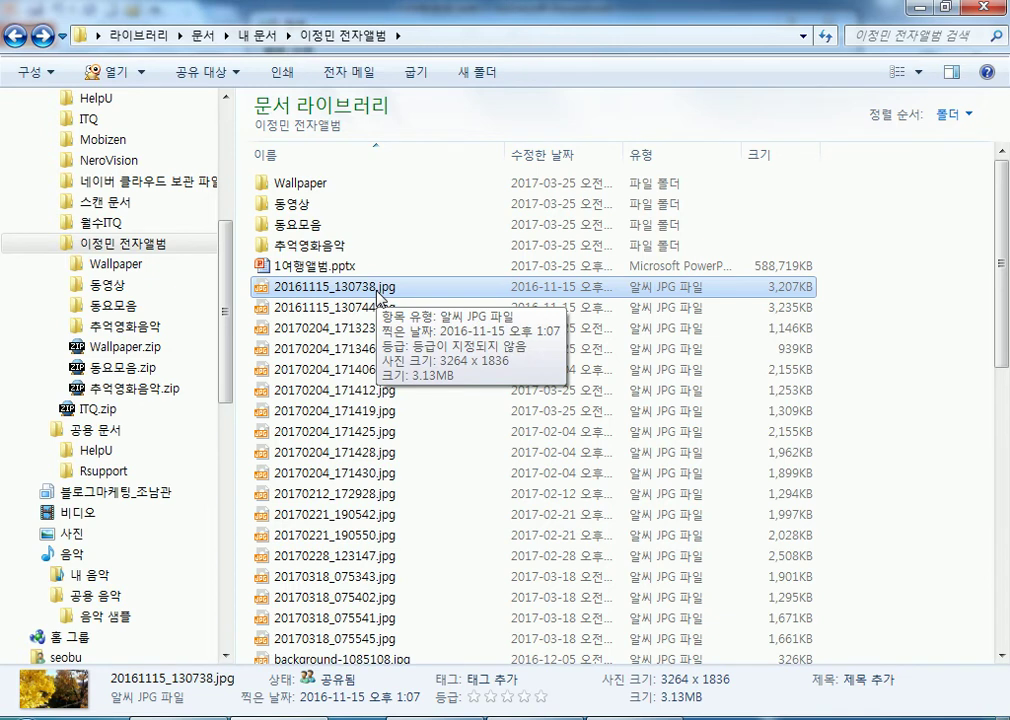
# Step: Return from Explorer to PowerPoint's Photo Album dialog
pyautogui.click(490, 715)
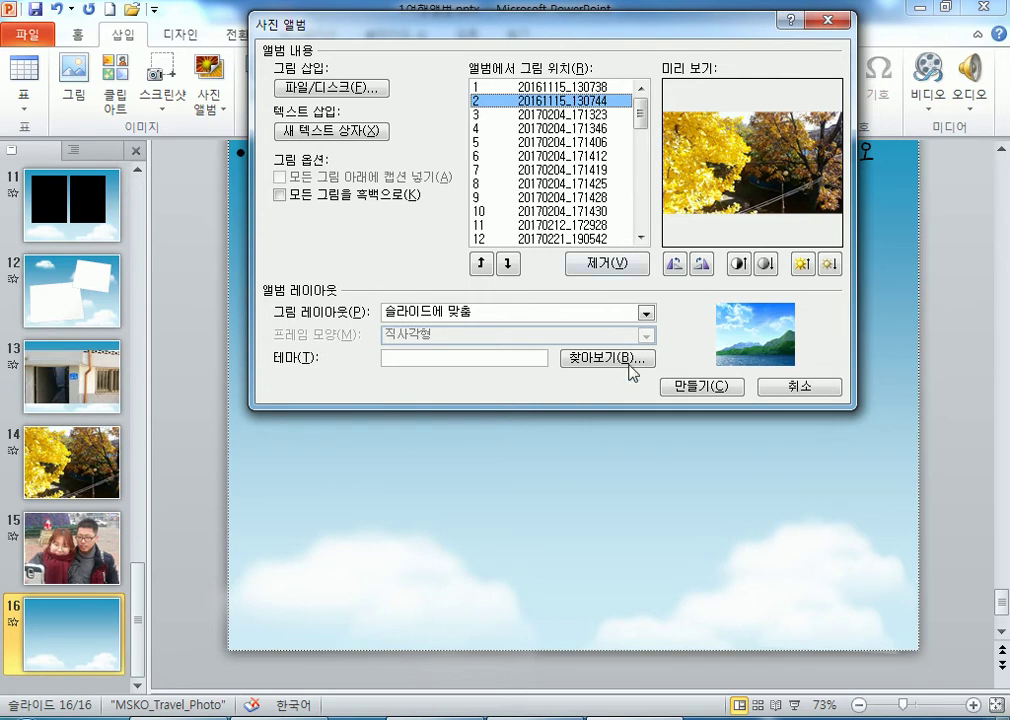
# Step: Create the photo album as the 48-slide presentation 프레젠테이션1 and view slide 2's yellow-tree photo
pyautogui.click(706, 386)
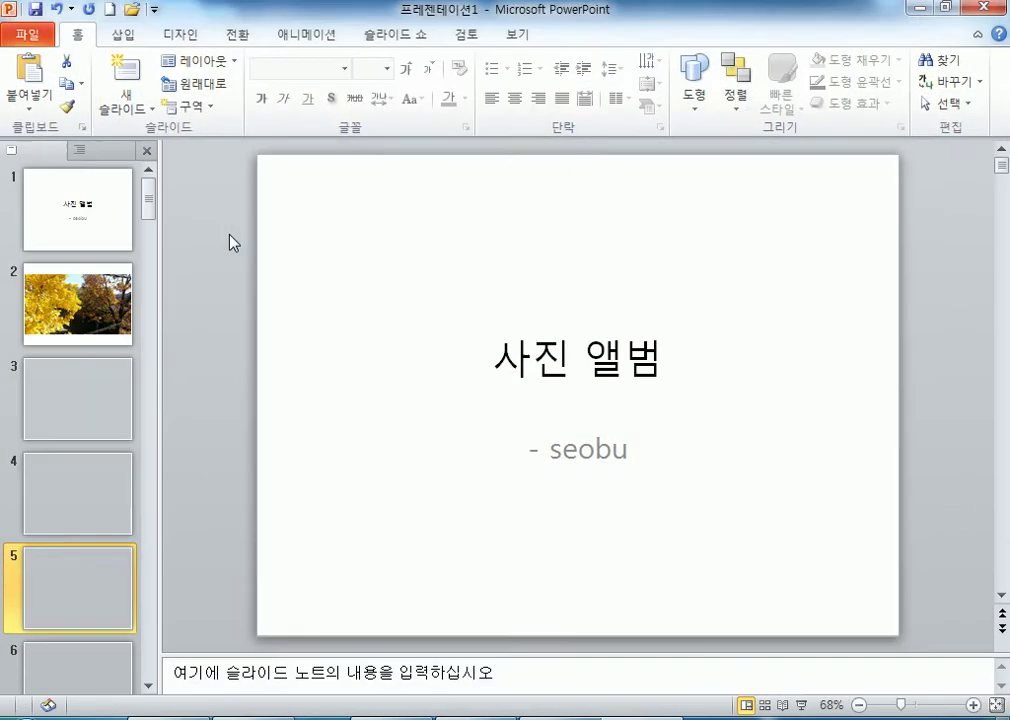
pyautogui.scroll(-10, 190, 410)
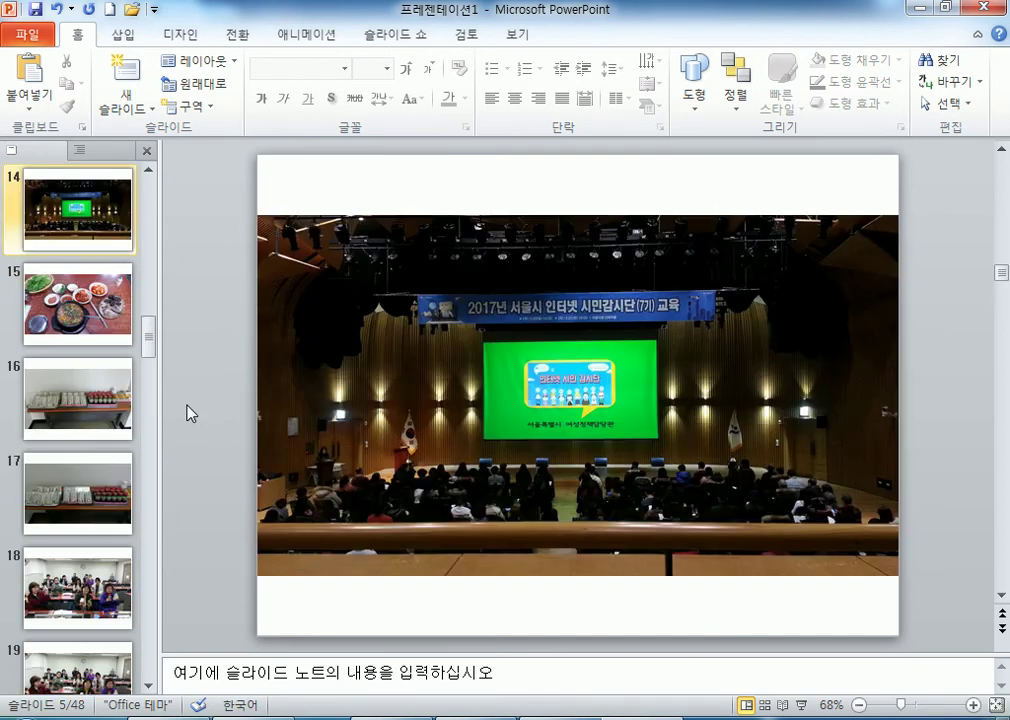
pyautogui.scroll(13, 187, 410)
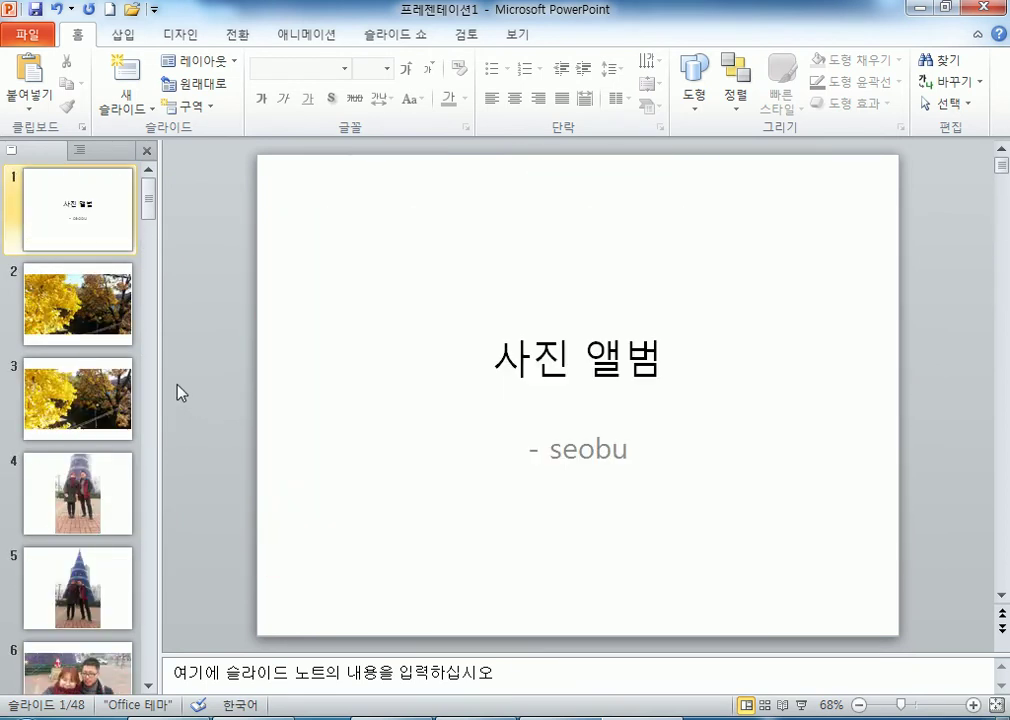
pyautogui.click(90, 290)
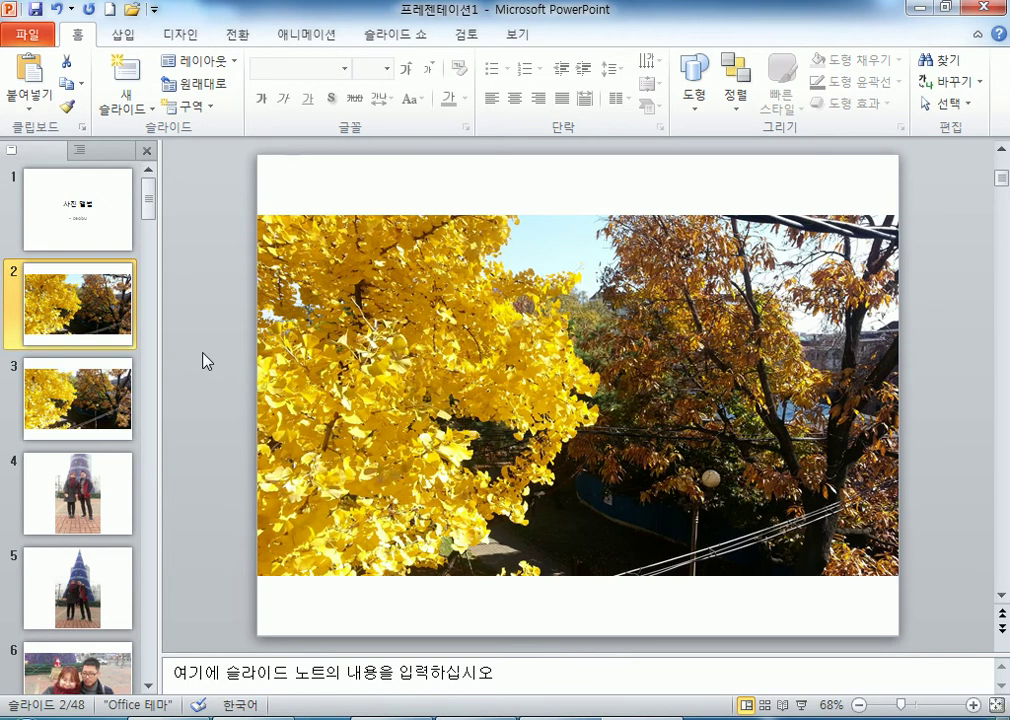
pyautogui.scroll(-10, 205, 362)
pyautogui.scroll(-9, 204, 365)
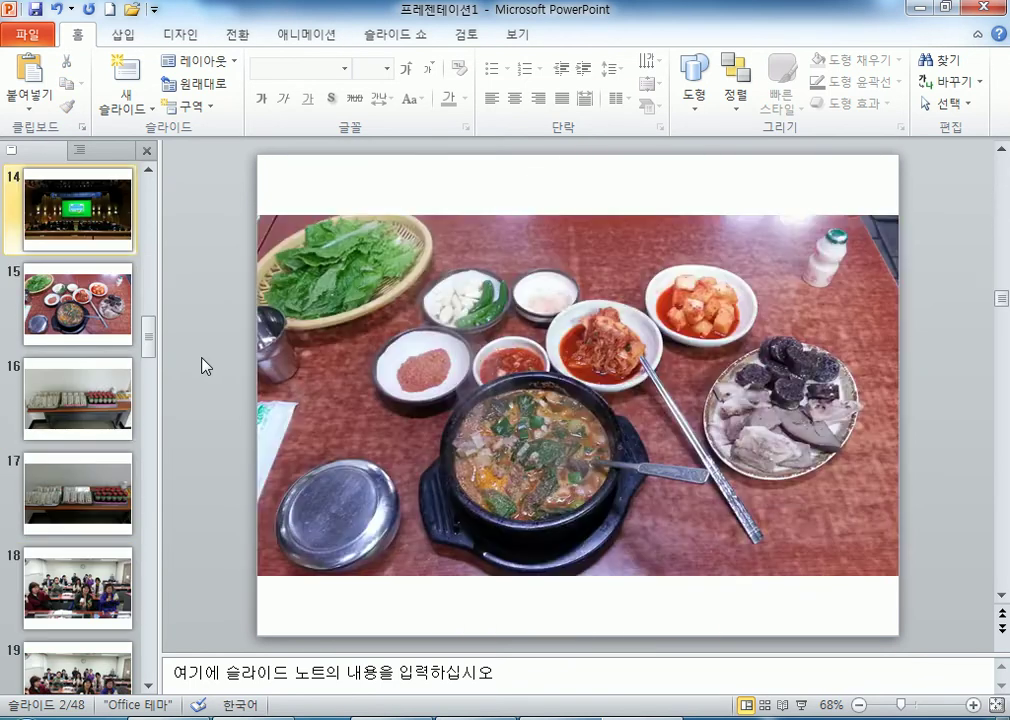
pyautogui.scroll(3, 202, 365)
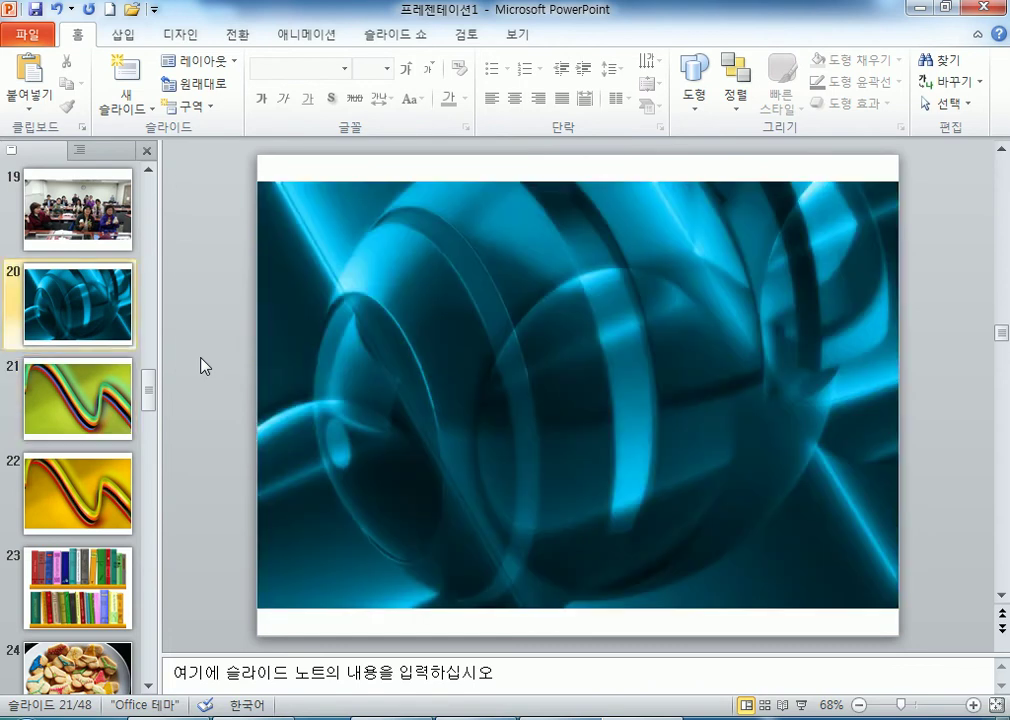
pyautogui.scroll(1, 455, 212)
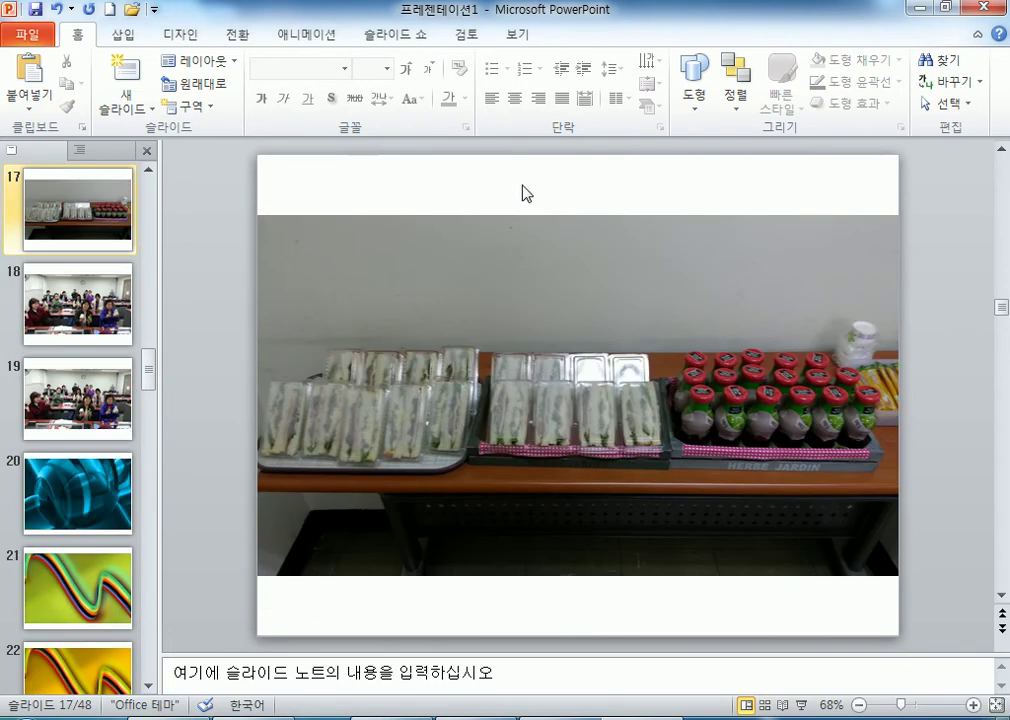
pyautogui.scroll(-6, 519, 207)
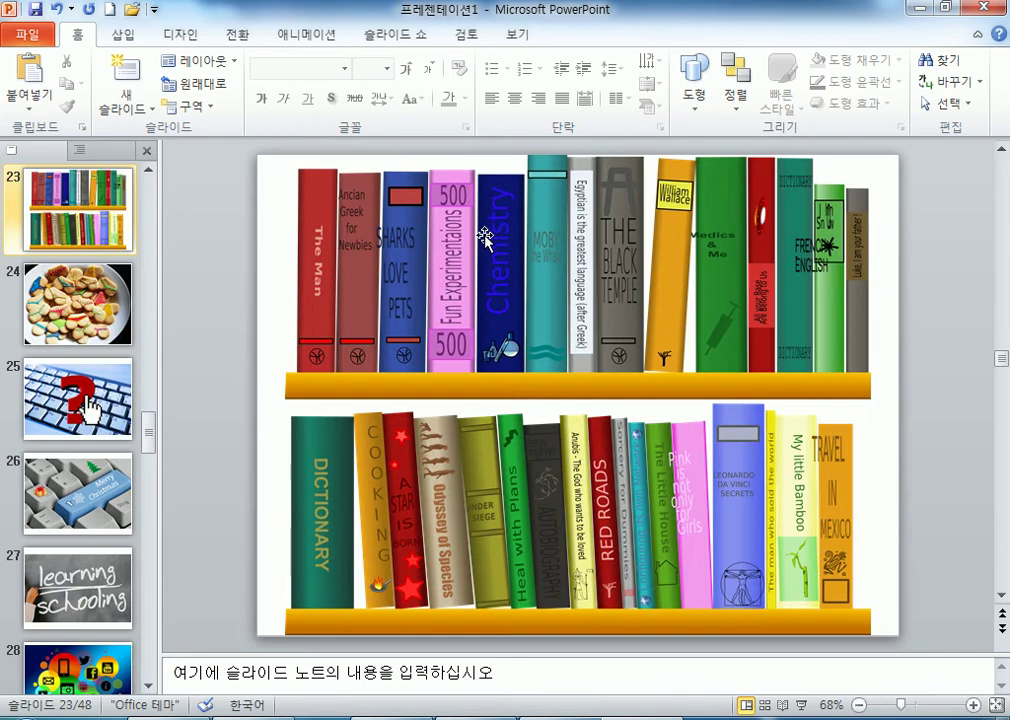
# Step: Inspect the bookshelf, cookie and classroom photo slides (23, 24, 18), ending on the title slide
pyautogui.click(484, 236)
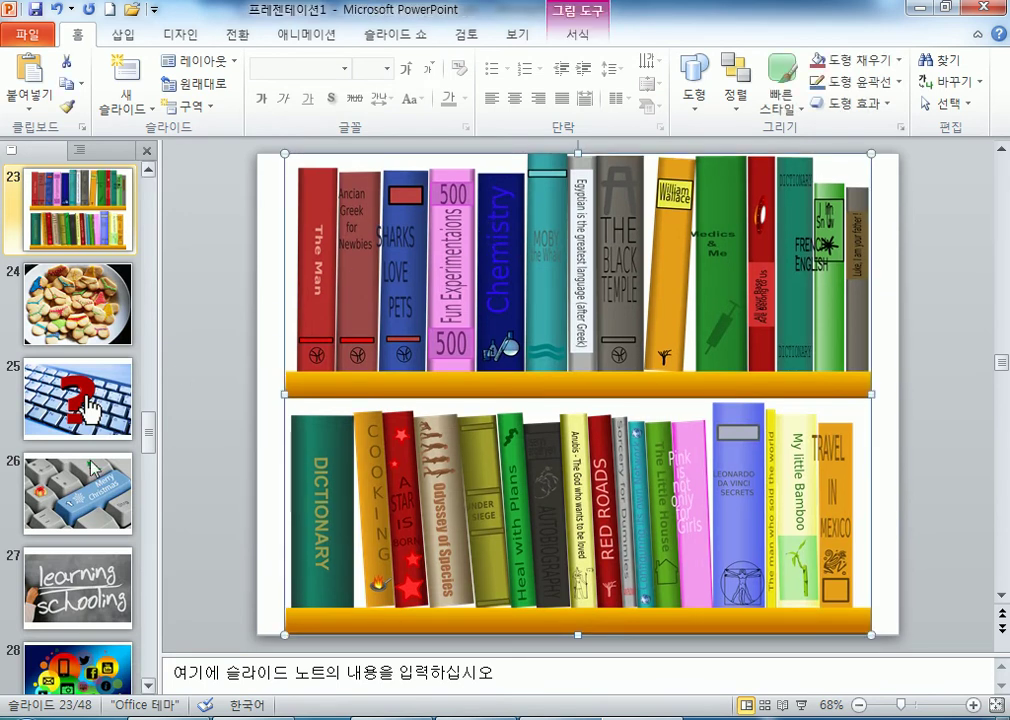
pyautogui.scroll(-4, 46, 460)
pyautogui.scroll(2, 62, 327)
pyautogui.click(88, 322)
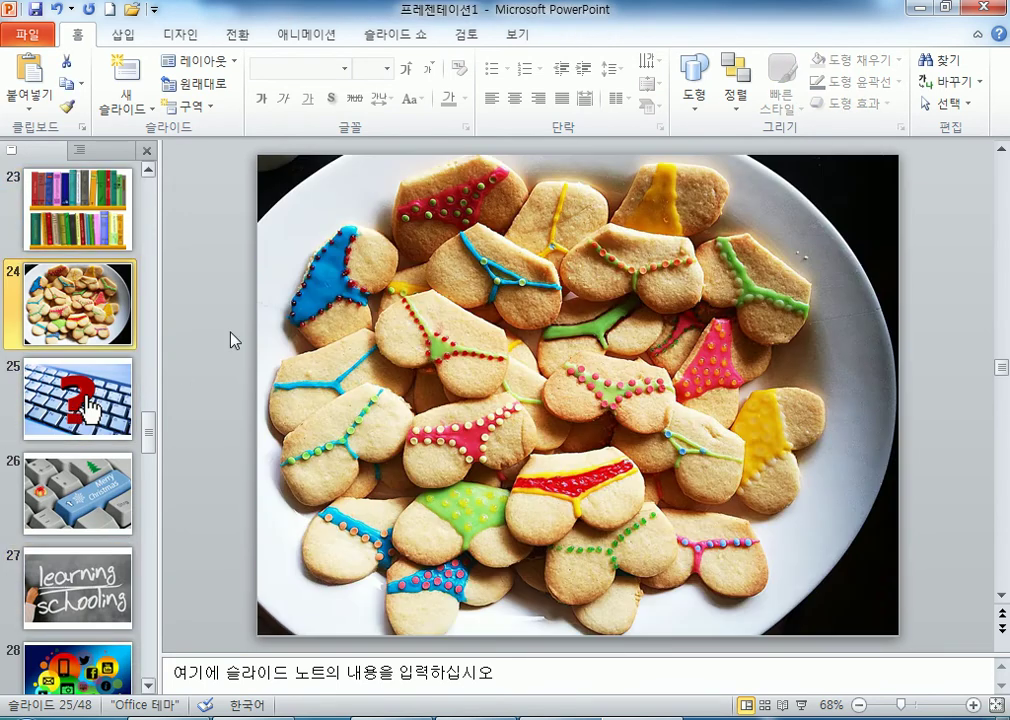
pyautogui.click(364, 300)
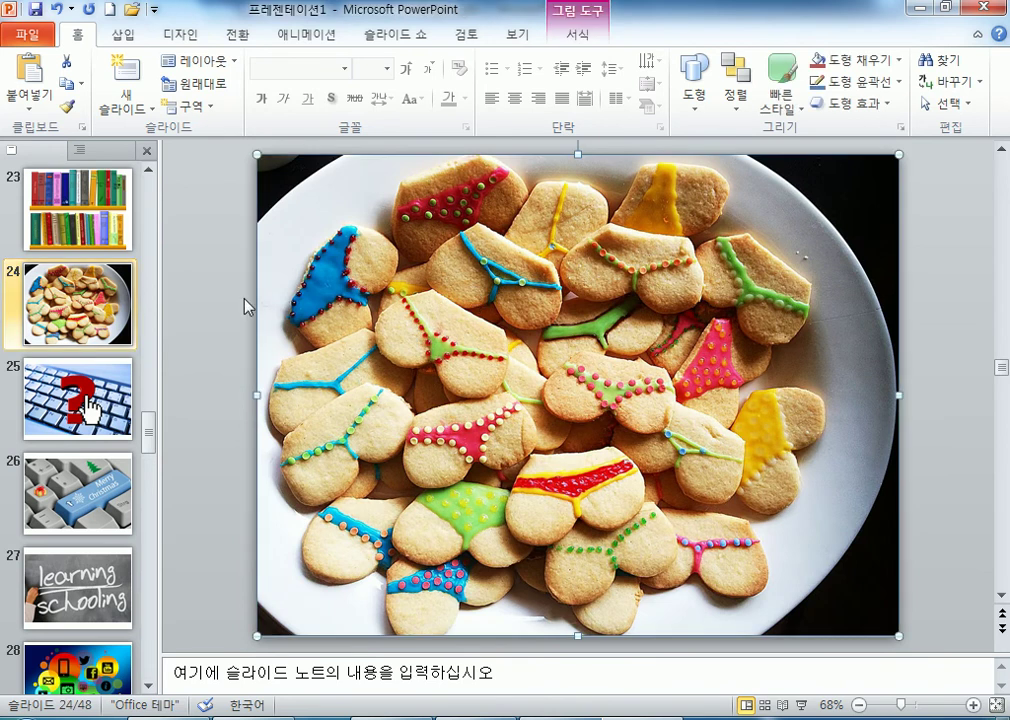
pyautogui.scroll(6, 80, 322)
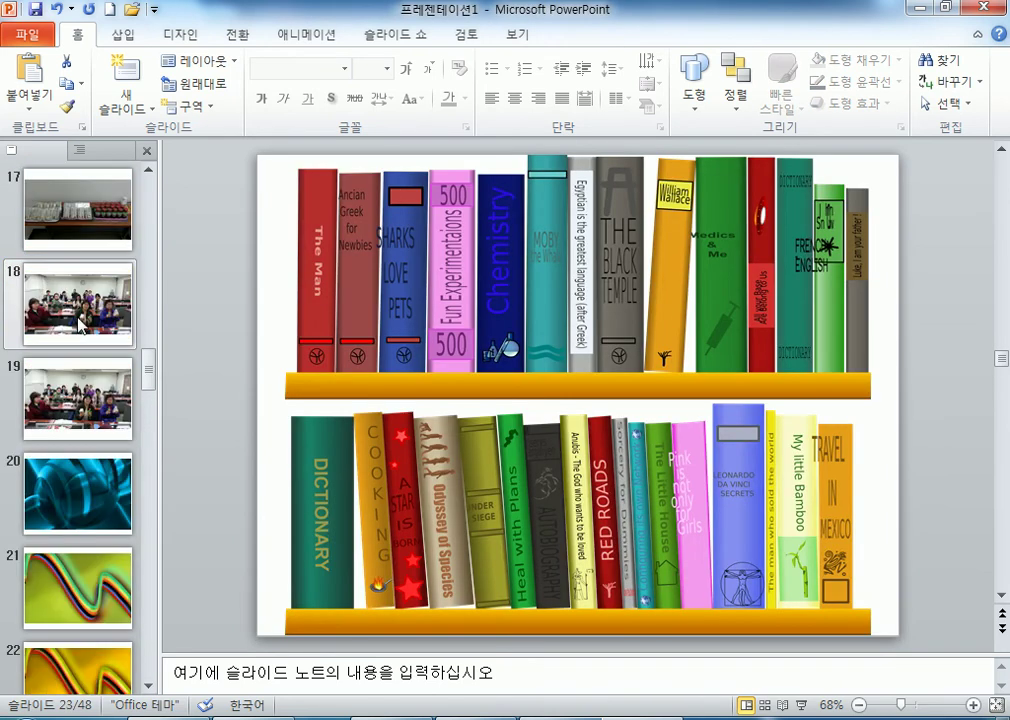
pyautogui.click(70, 275)
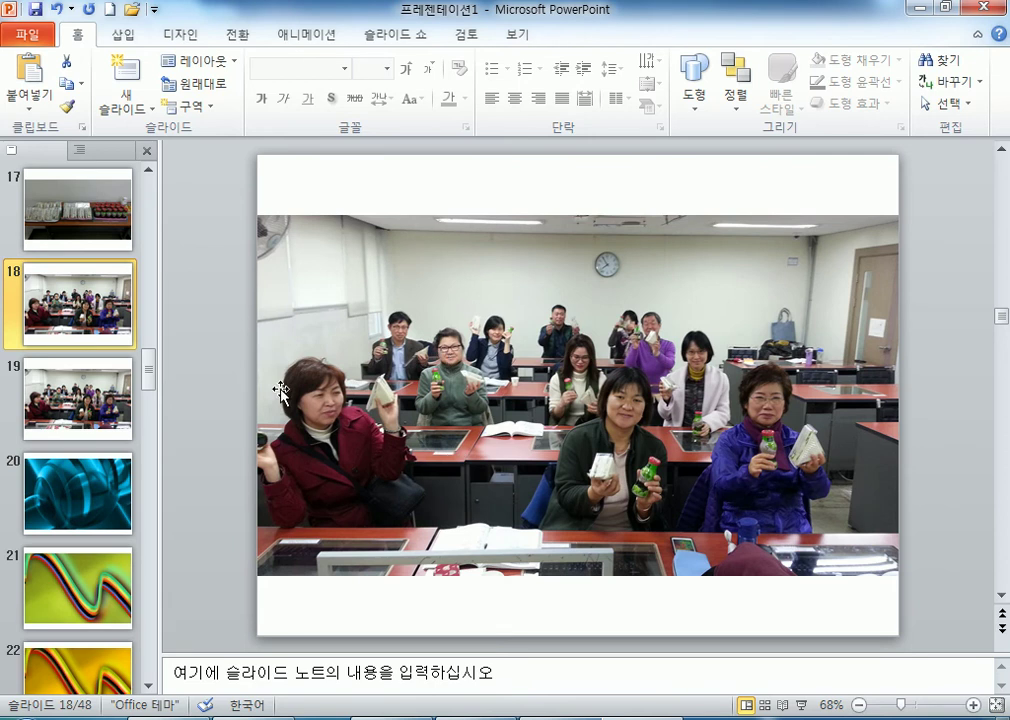
pyautogui.scroll(5, 57, 408)
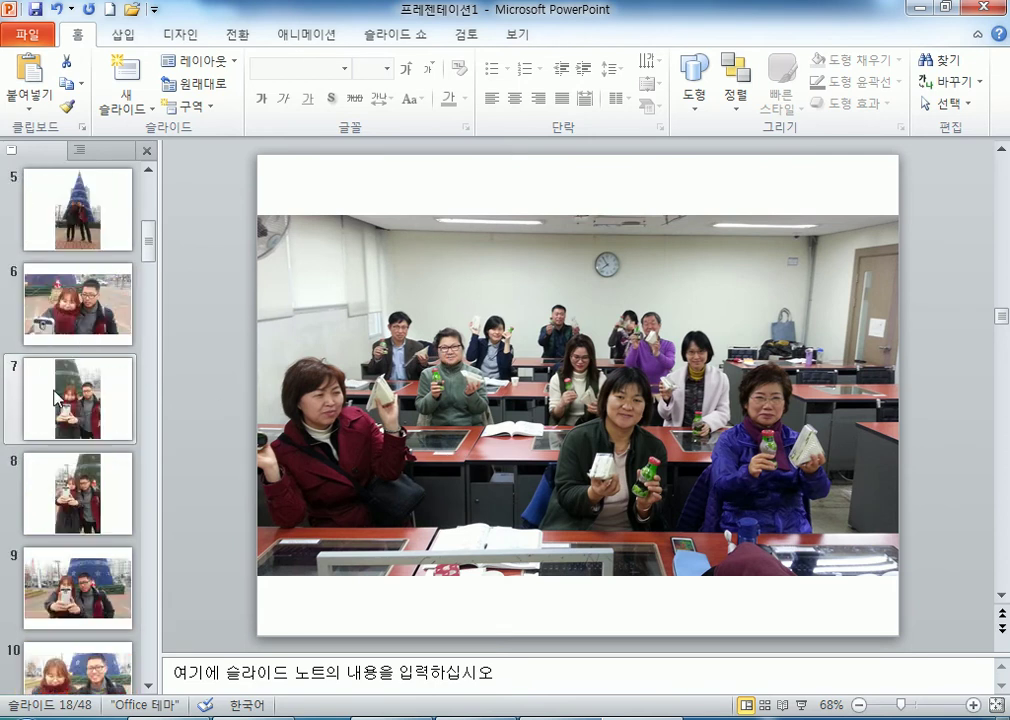
pyautogui.scroll(3, 57, 408)
pyautogui.click(77, 245)
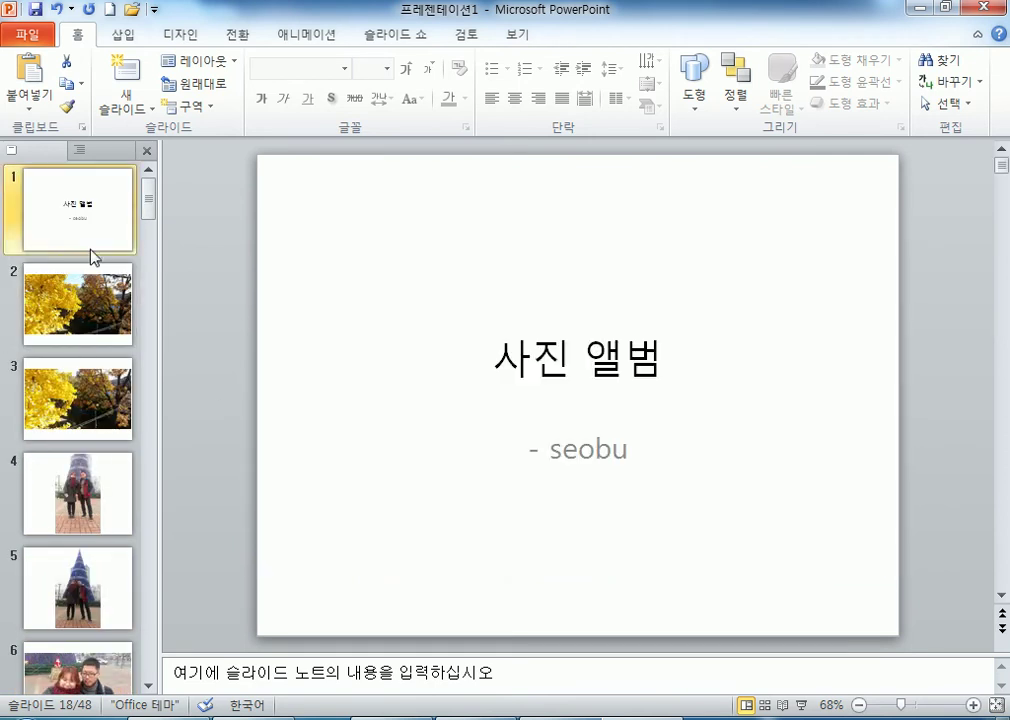
# Step: Show the album presentation maximized in Slide Sorter view
pyautogui.moveTo(316, 17); pyautogui.dragTo(553, 92)
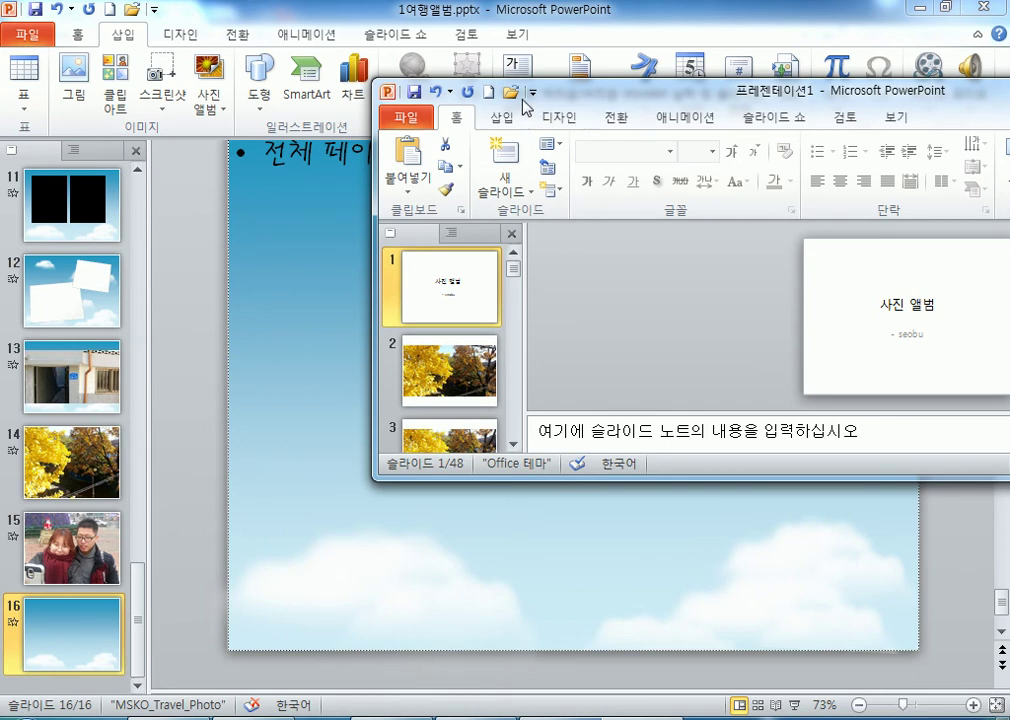
pyautogui.moveTo(597, 100); pyautogui.dragTo(485, 63)
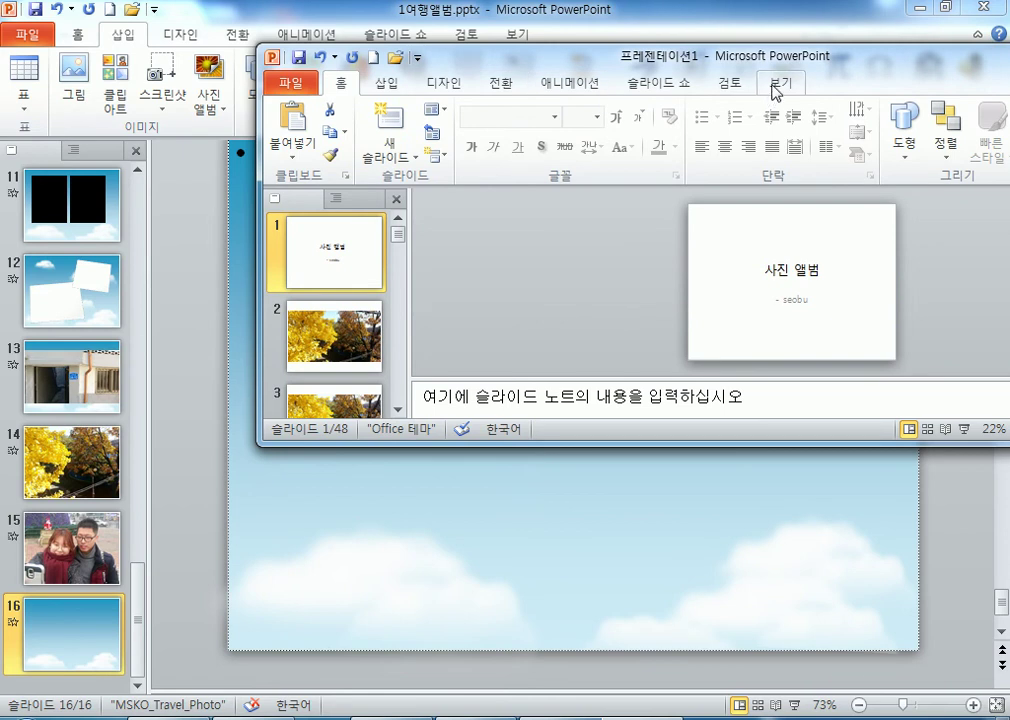
pyautogui.click(779, 85)
pyautogui.click(331, 129)
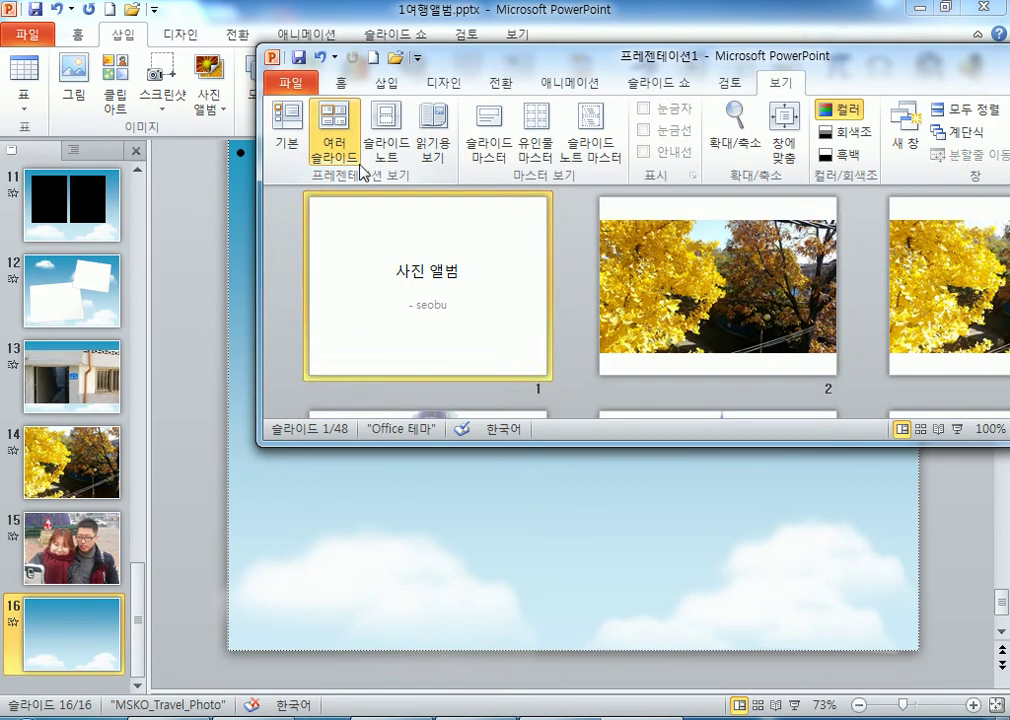
pyautogui.doubleClick(843, 60)
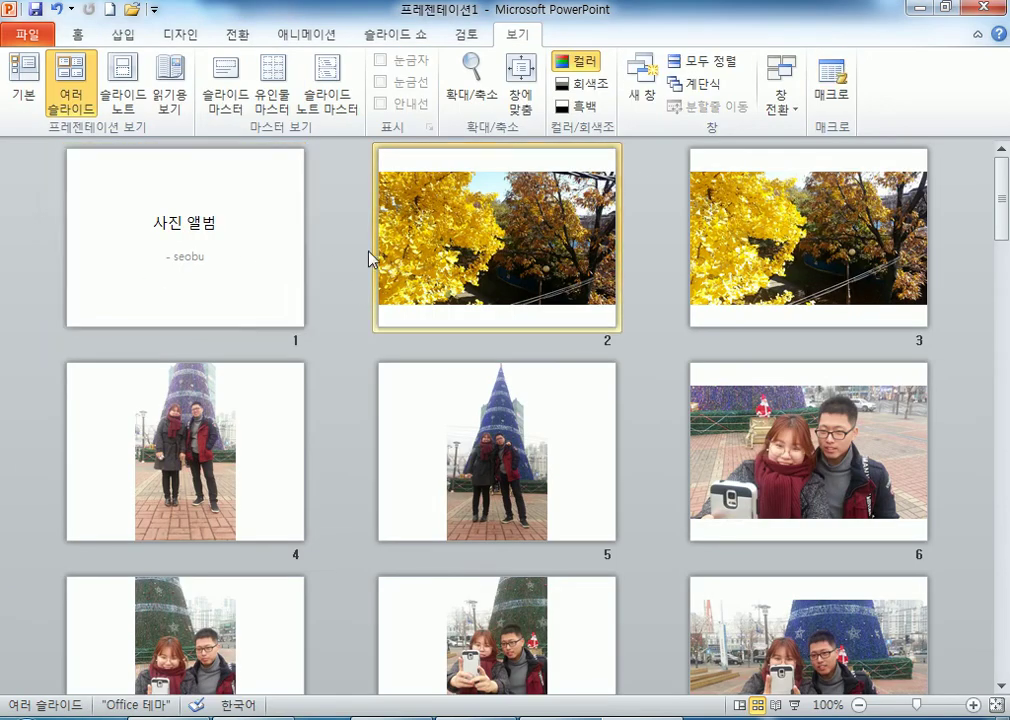
# Step: Delete the 사진 앨범 title slide, select all remaining picture slides, and move the window aside
pyautogui.press('Delete')
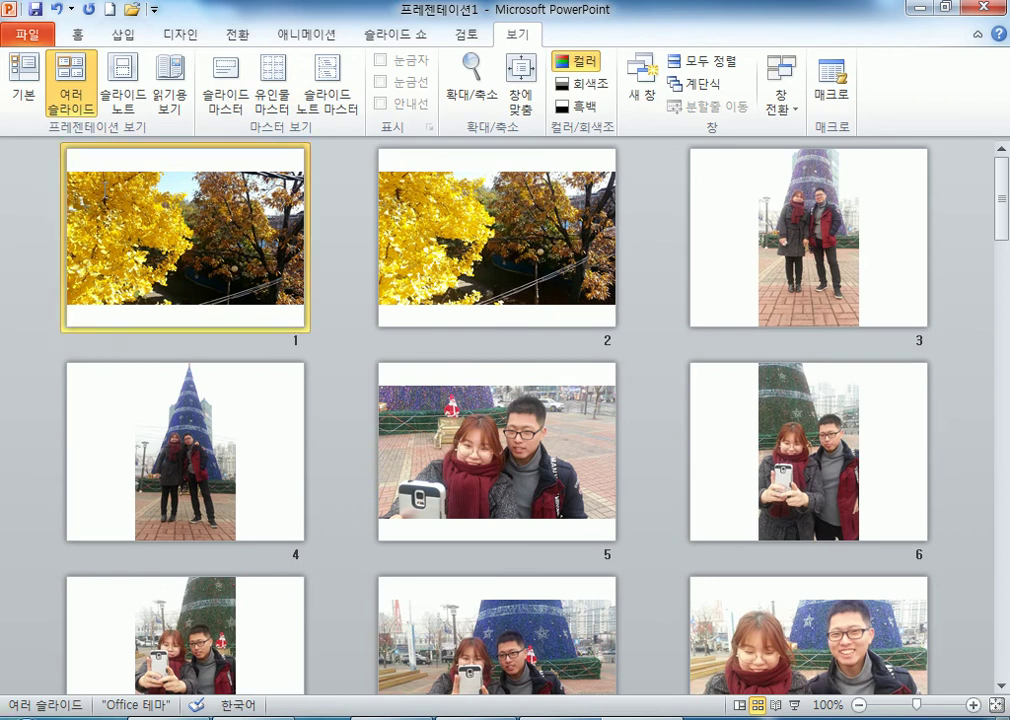
pyautogui.hotkey('ctrl', 'a')
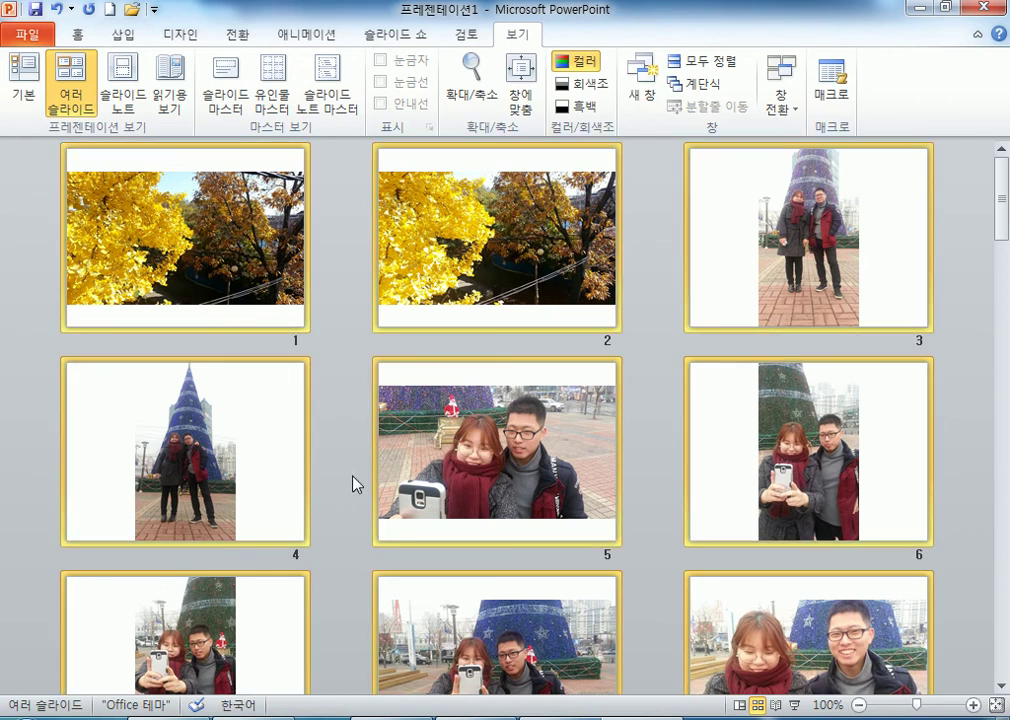
pyautogui.click(11, 227)
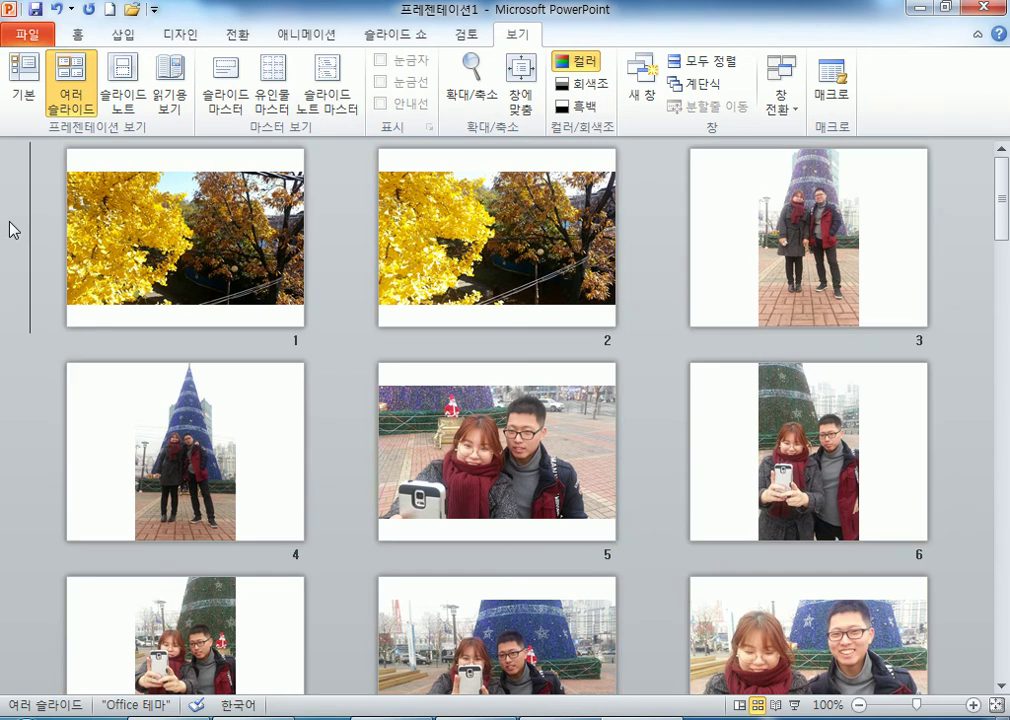
pyautogui.hotkey('ctrl', 'a')
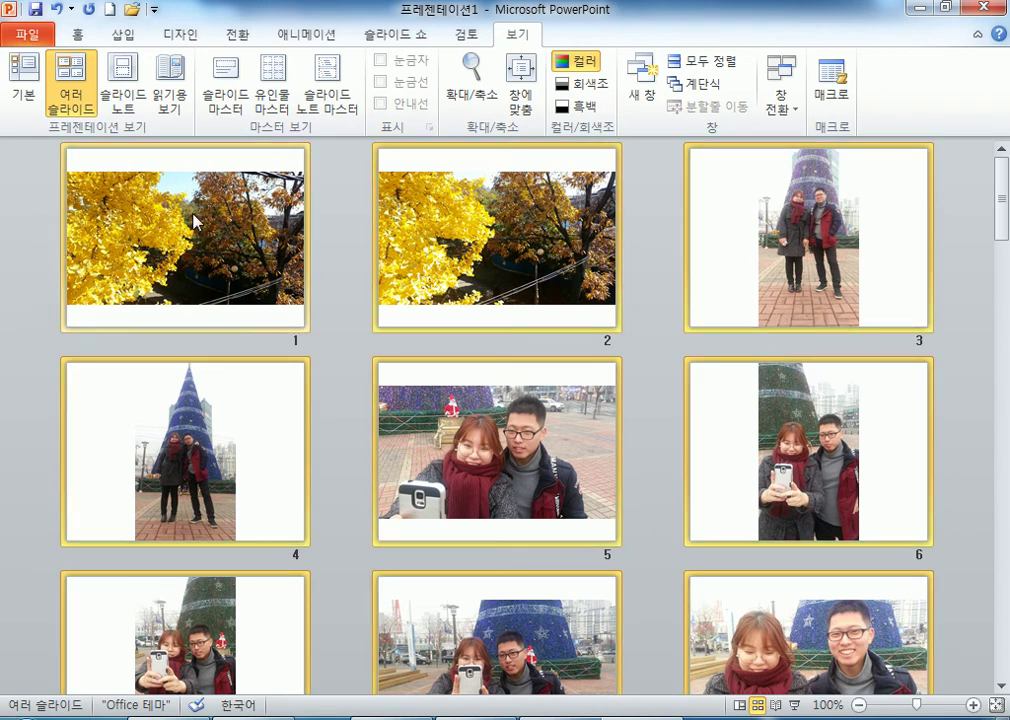
pyautogui.moveTo(245, 12); pyautogui.dragTo(785, 32)
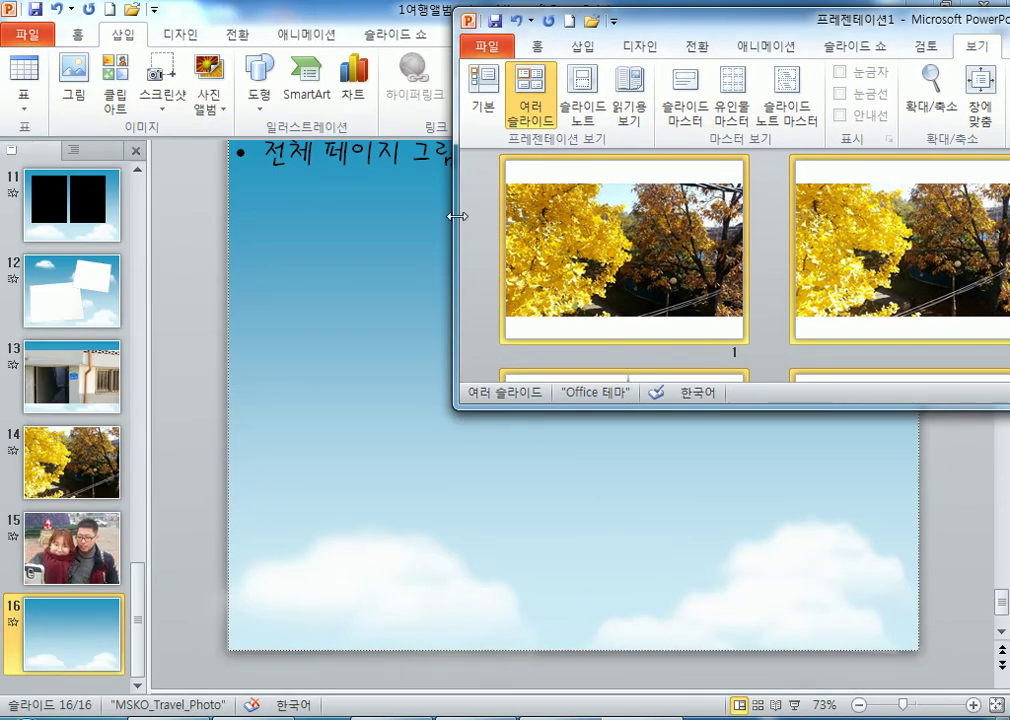
# Step: Paste the copied album slides after slide 16 of 1여행앨범.pptx in Slide Sorter view
pyautogui.click(308, 14)
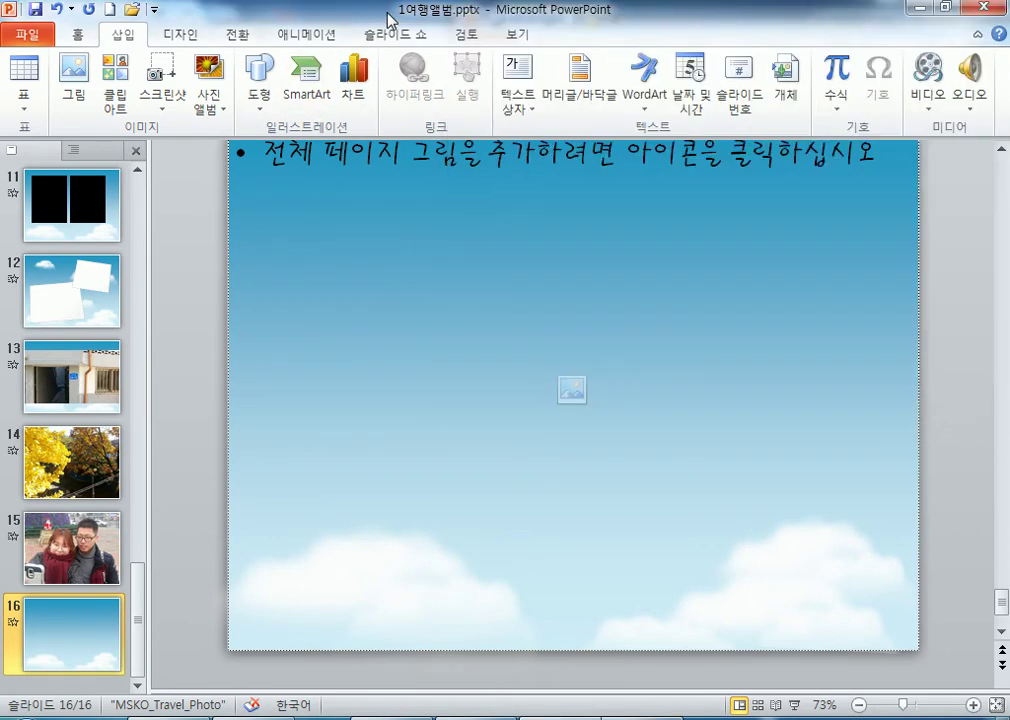
pyautogui.click(517, 37)
pyautogui.click(70, 92)
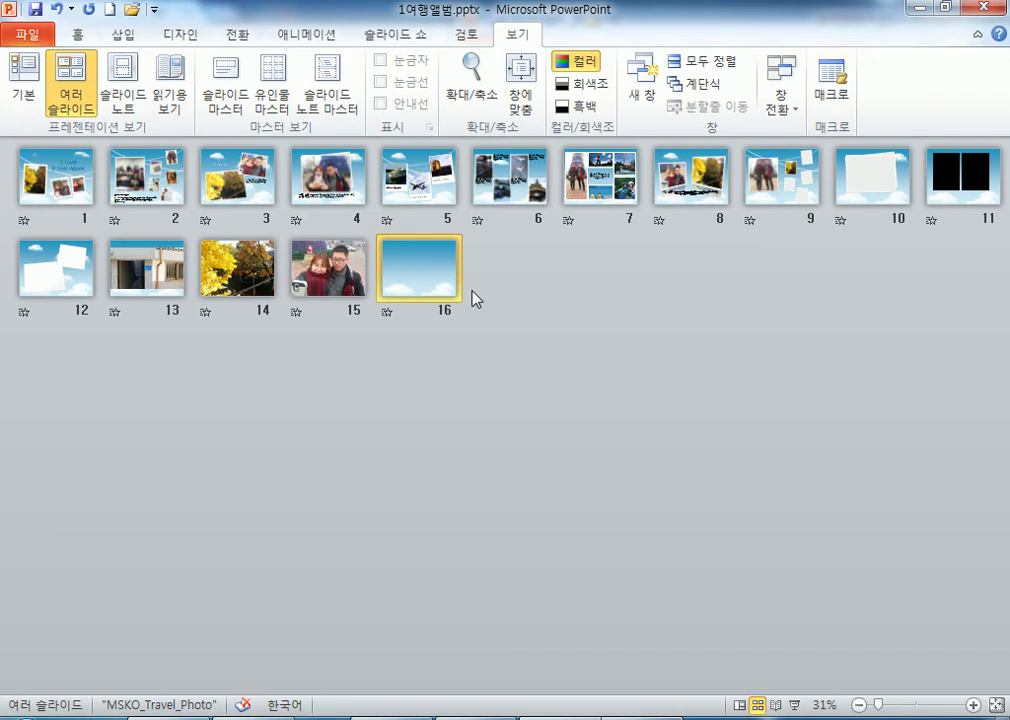
pyautogui.hotkey('ctrl', 'v')
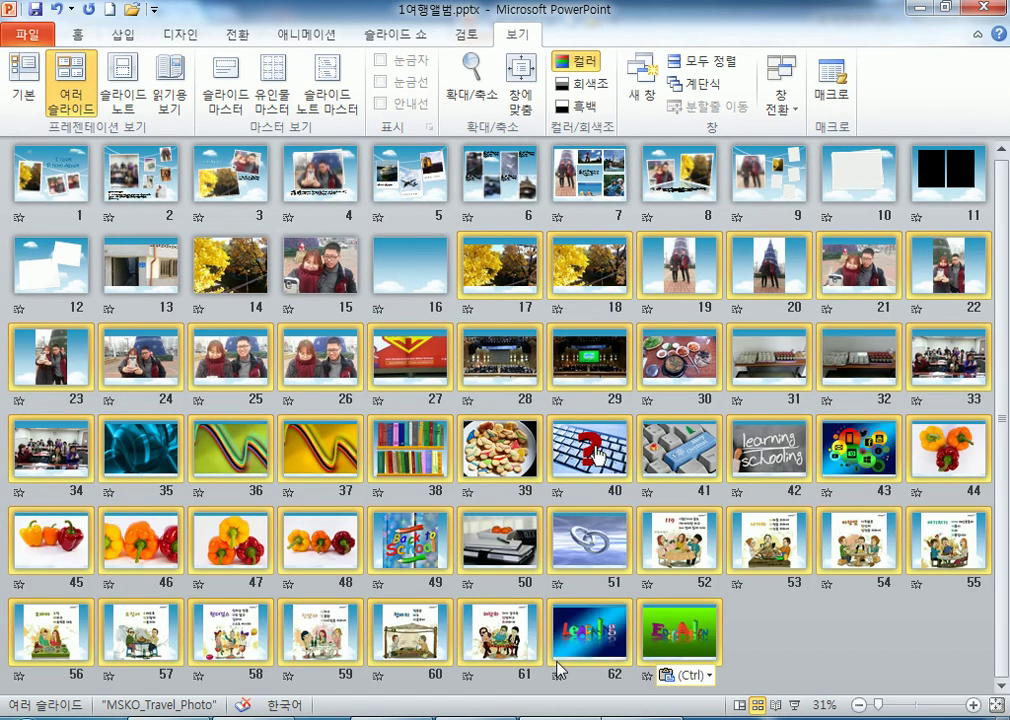
# Step: Close 프레젠테이션1 without saving, leaving the 63-slide travel deck
pyautogui.click(710, 648)
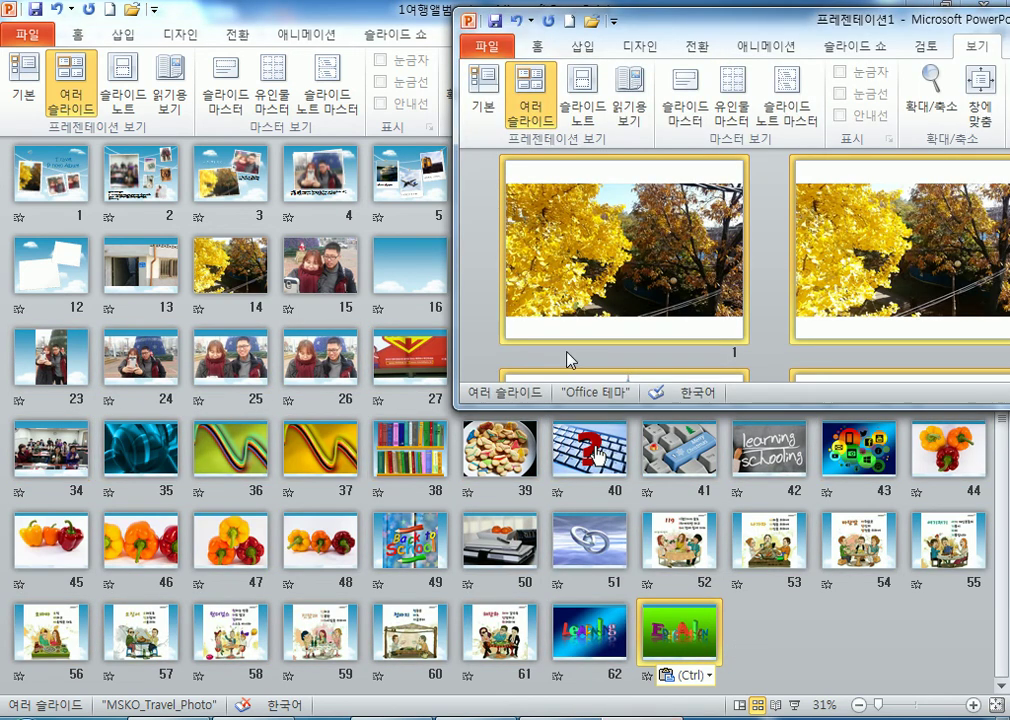
pyautogui.moveTo(818, 34); pyautogui.dragTo(523, 32)
pyautogui.moveTo(800, 29); pyautogui.dragTo(642, 29)
pyautogui.click(910, 14)
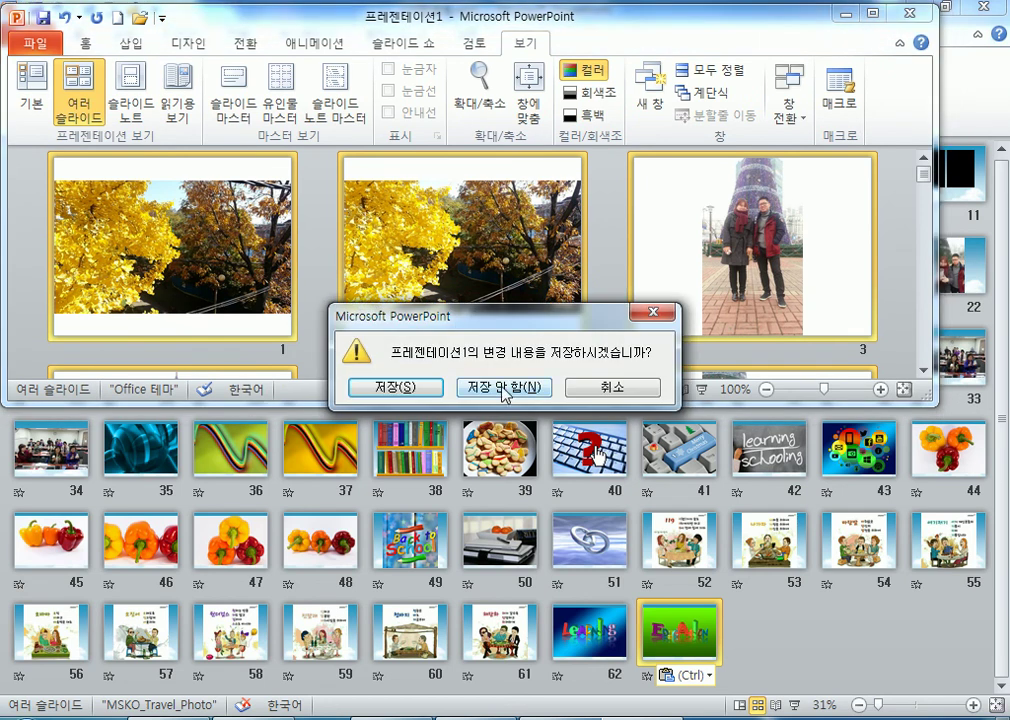
pyautogui.click(510, 391)
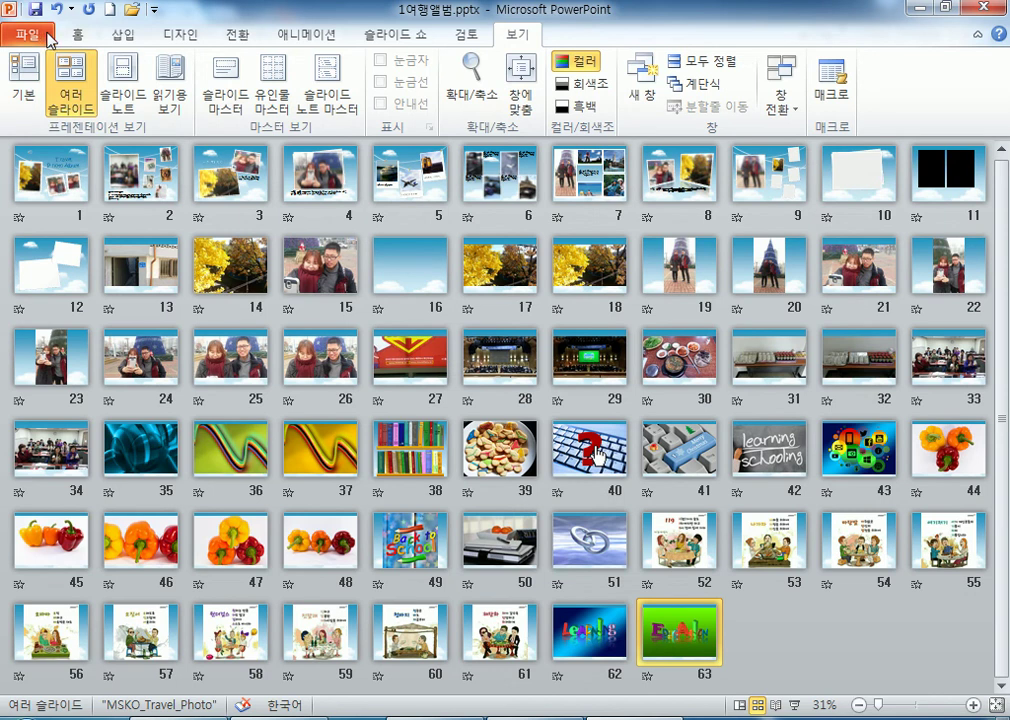
pyautogui.click(123, 36)
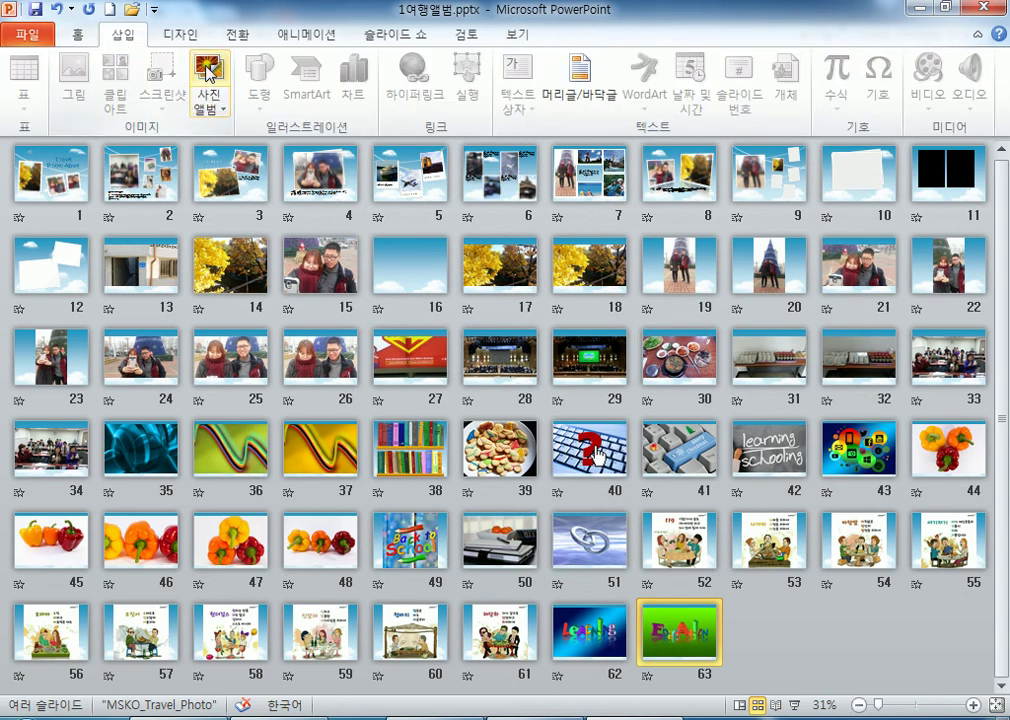
# Step: Start a new photo album and add every picture from the Wallpaper folder
pyautogui.click(208, 72)
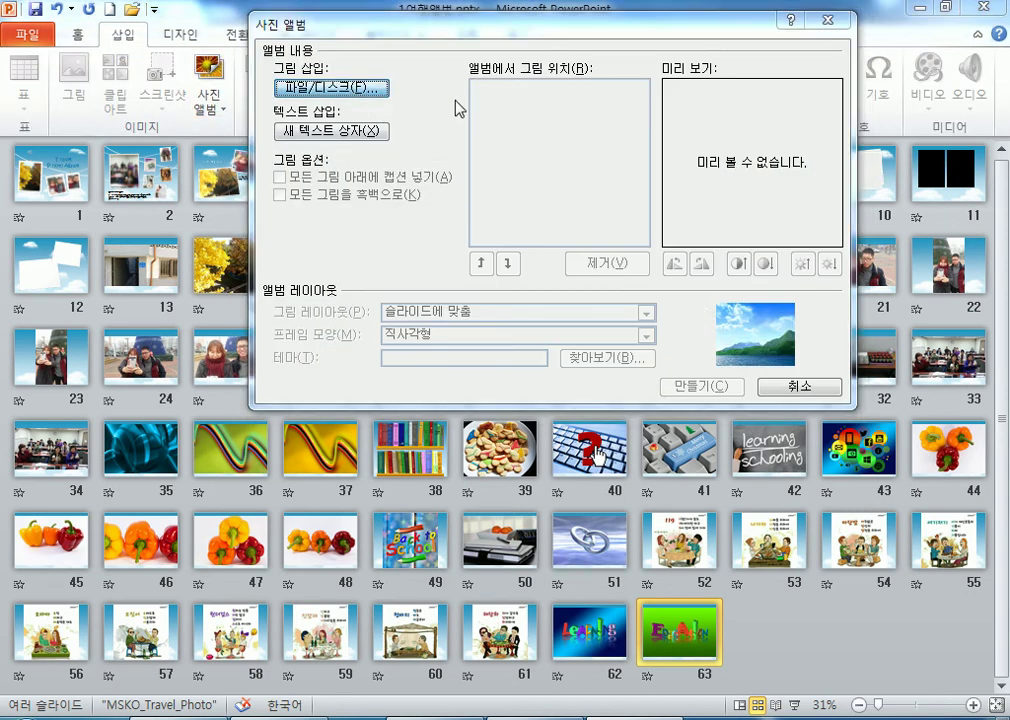
pyautogui.click(382, 89)
pyautogui.doubleClick(545, 183)
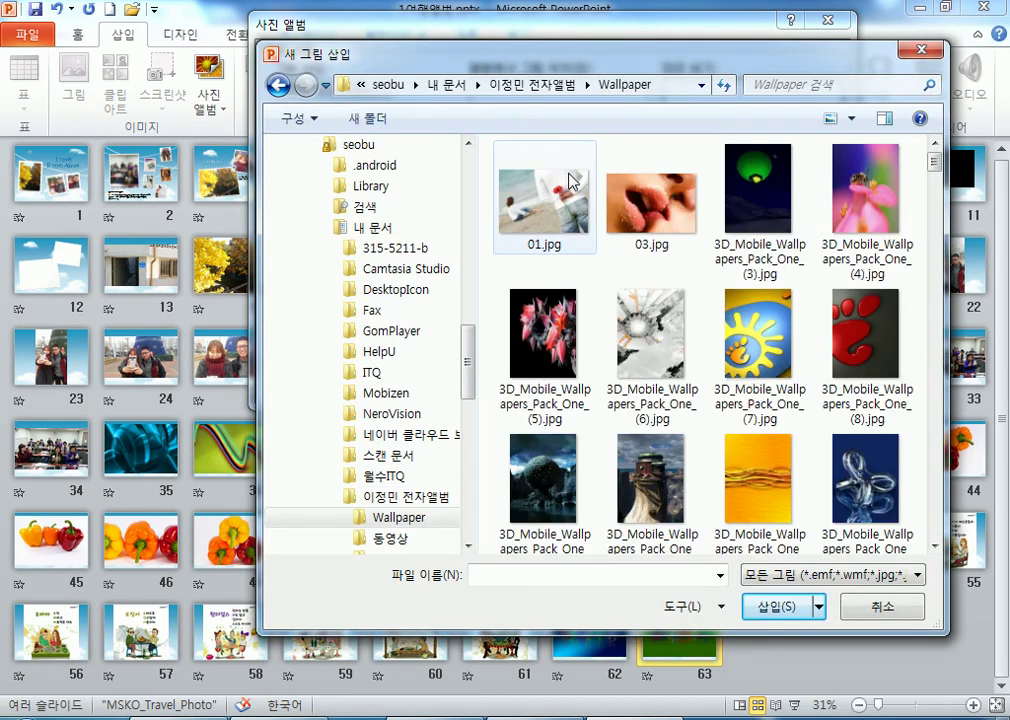
pyautogui.hotkey('ctrl', 'a')
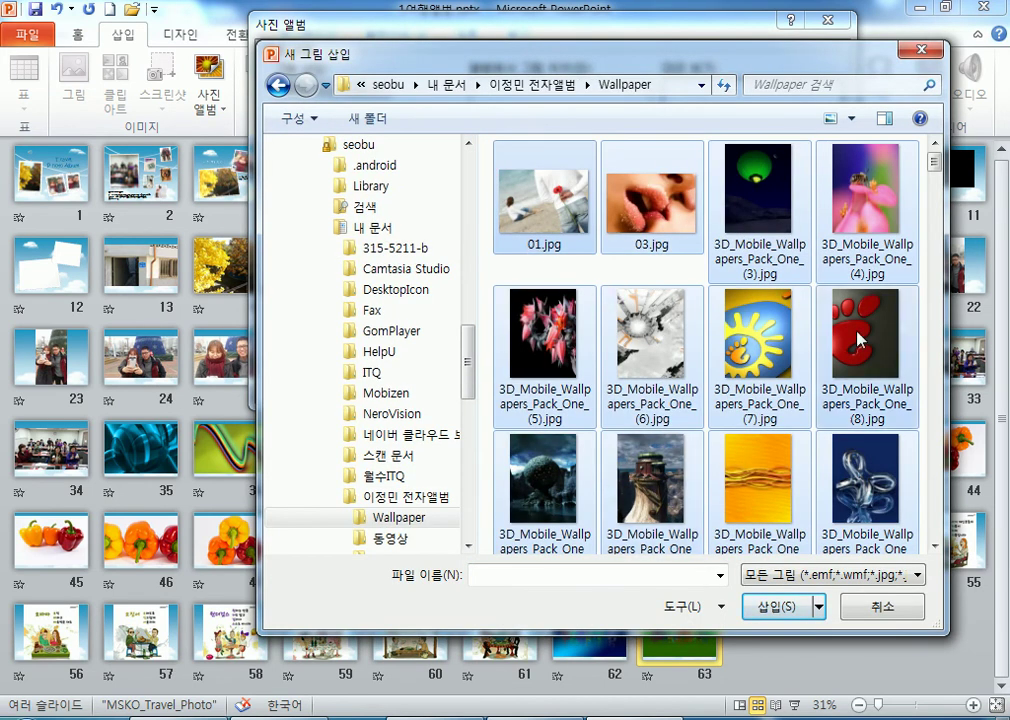
pyautogui.moveTo(934, 162); pyautogui.dragTo(925, 505)
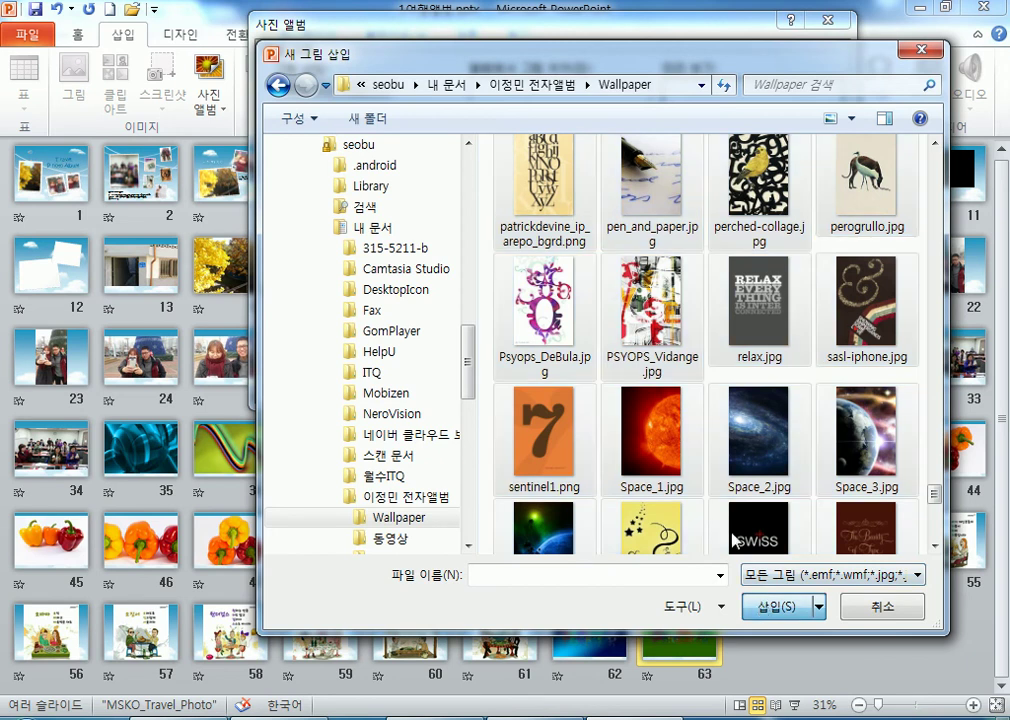
pyautogui.click(763, 606)
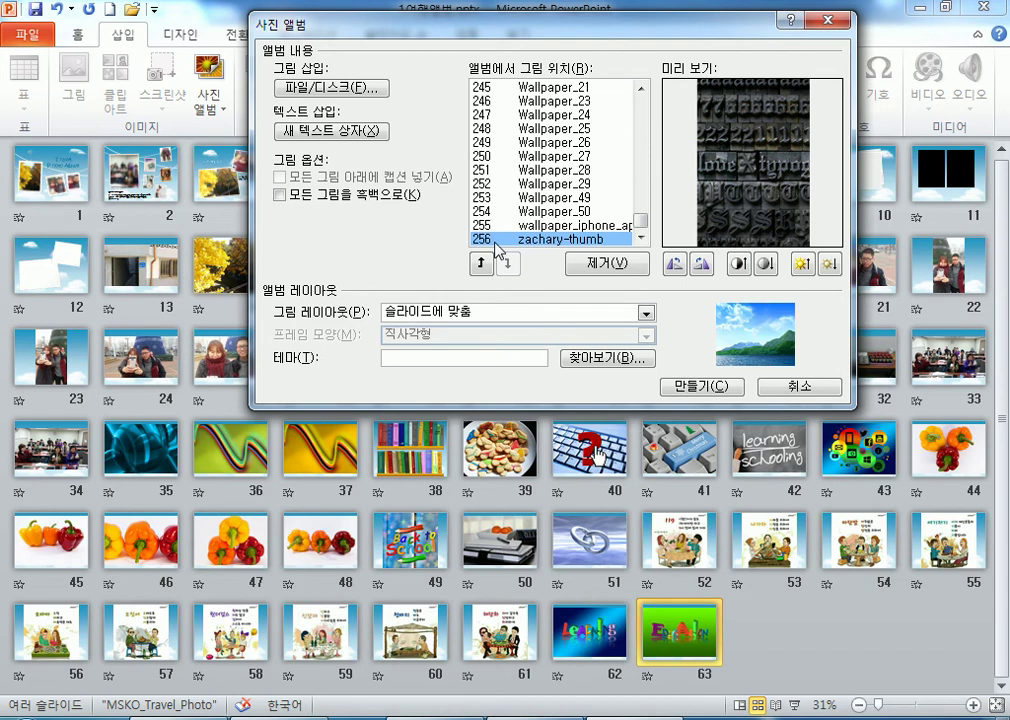
# Step: Set the album layout to 그림 2개 with 직사각형 frames
pyautogui.click(440, 312)
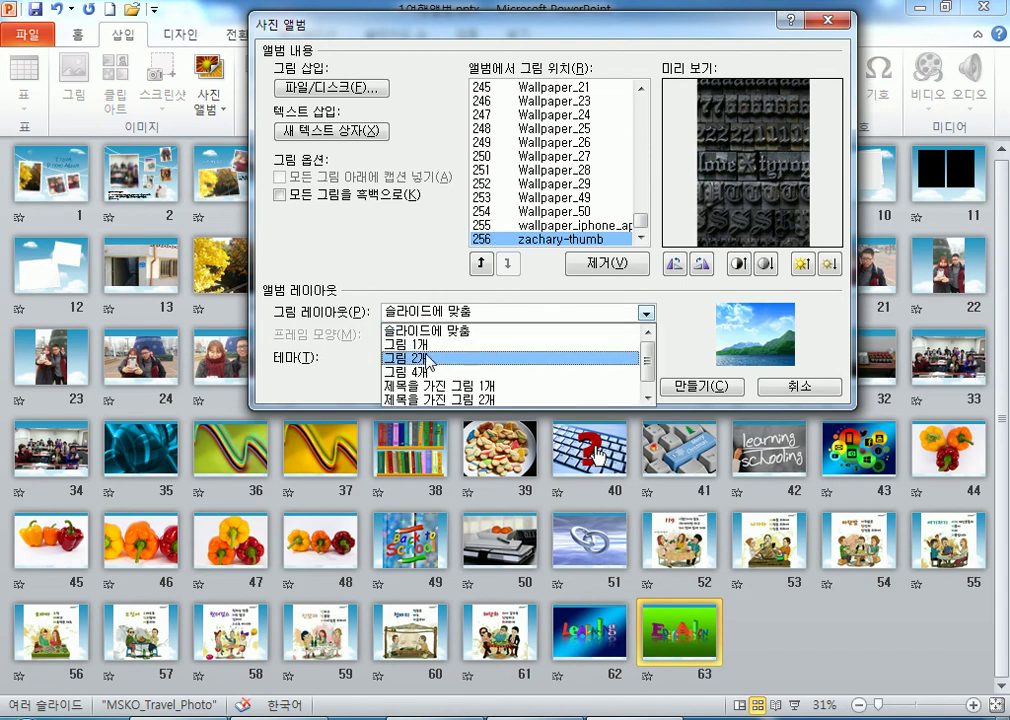
pyautogui.click(423, 357)
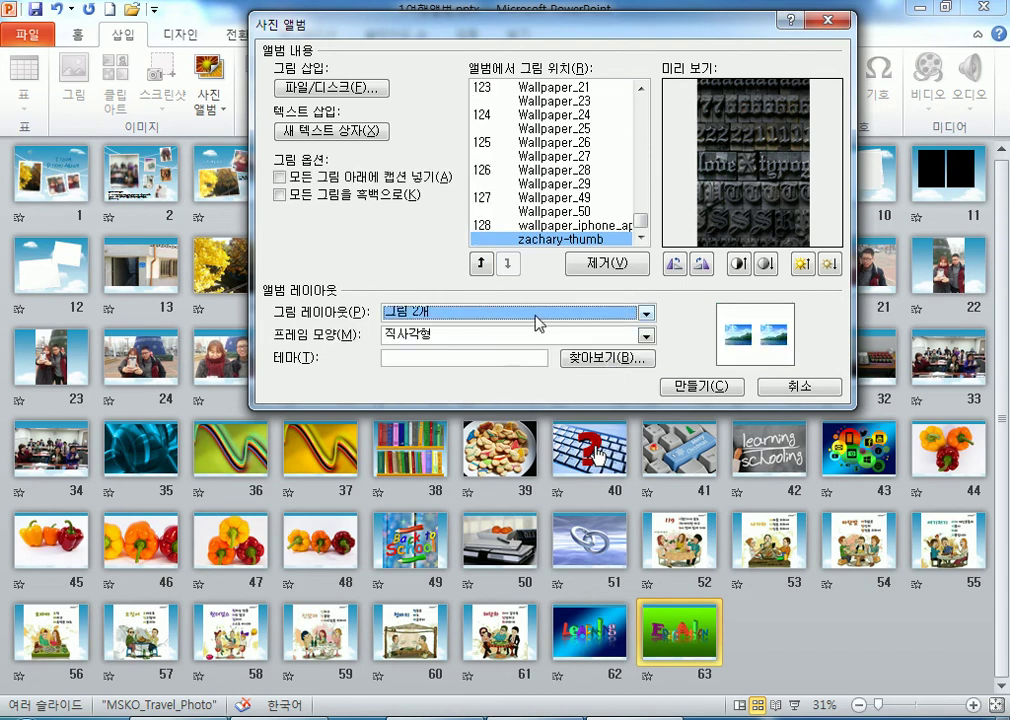
pyautogui.click(647, 336)
pyautogui.click(650, 336)
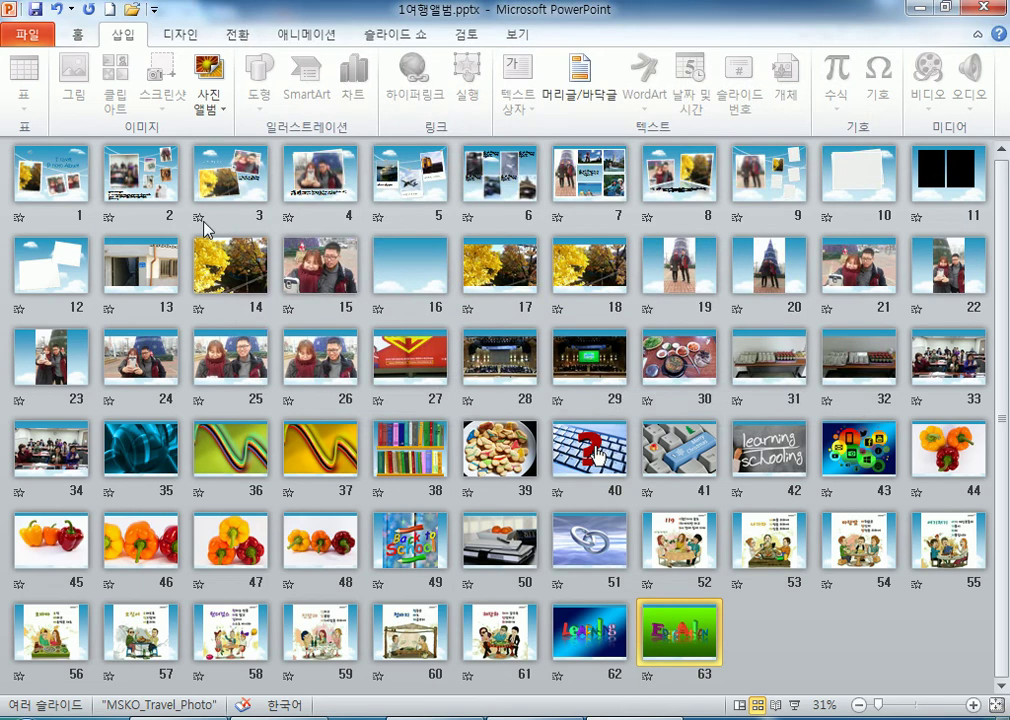
# Step: Step through the new album's slides down to the last one, slide 129
pyautogui.press('Down')
pyautogui.press('Down')
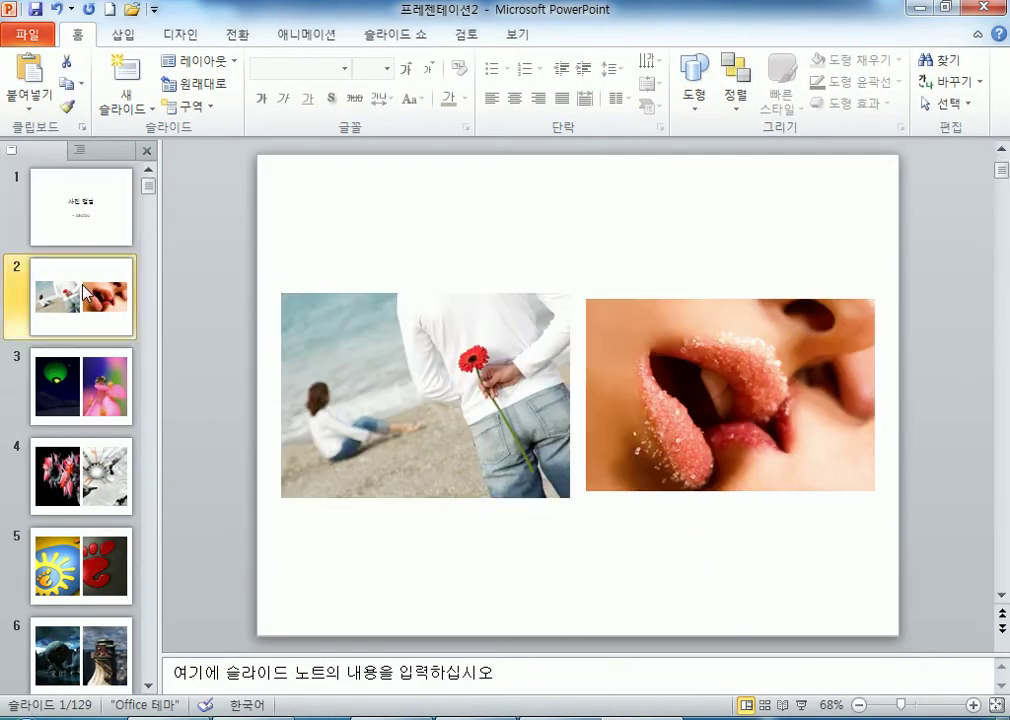
pyautogui.scroll(-12, 97, 372)
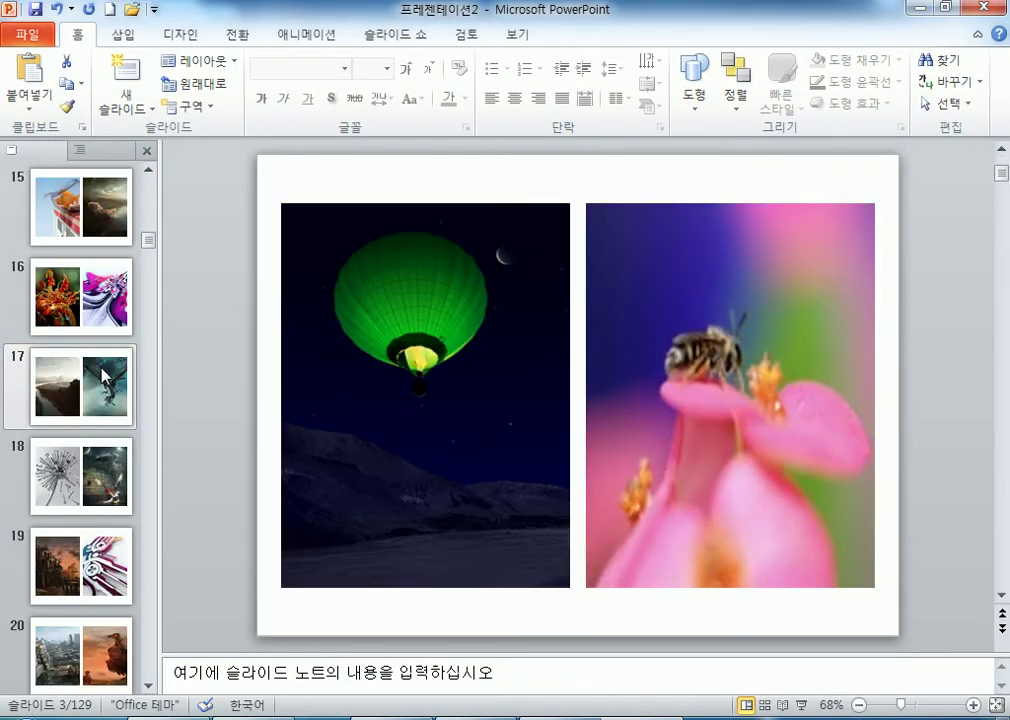
pyautogui.scroll(-5, 103, 380)
pyautogui.moveTo(148, 550); pyautogui.dragTo(148, 668)
pyautogui.click(80, 655)
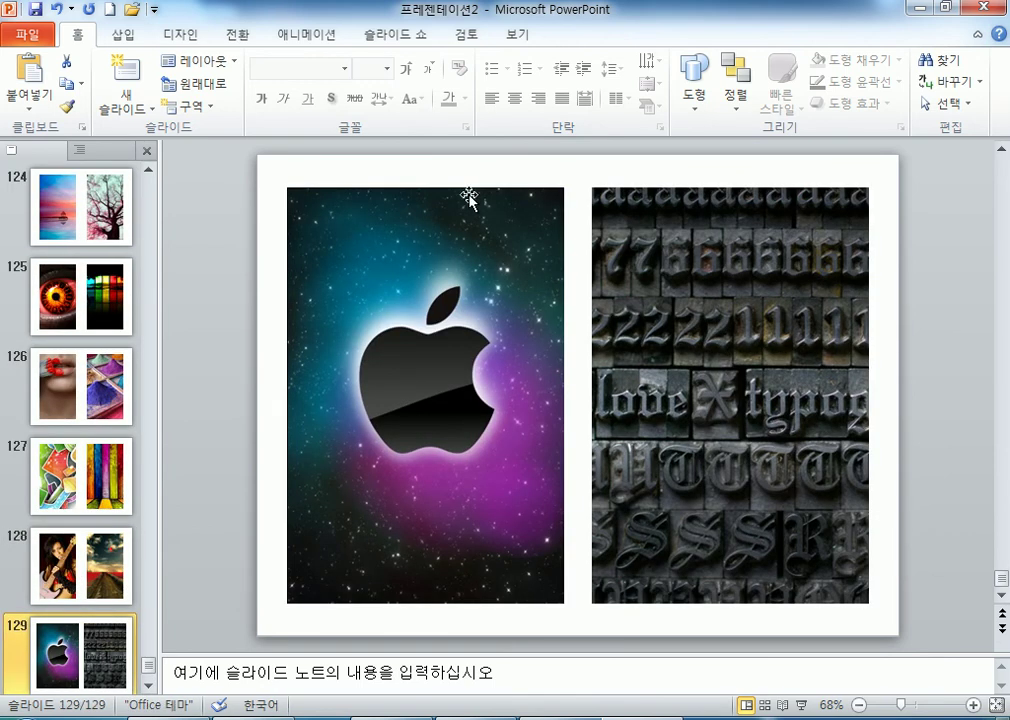
# Step: Show the album as slide thumbnails and snap its window to the right half
pyautogui.click(517, 34)
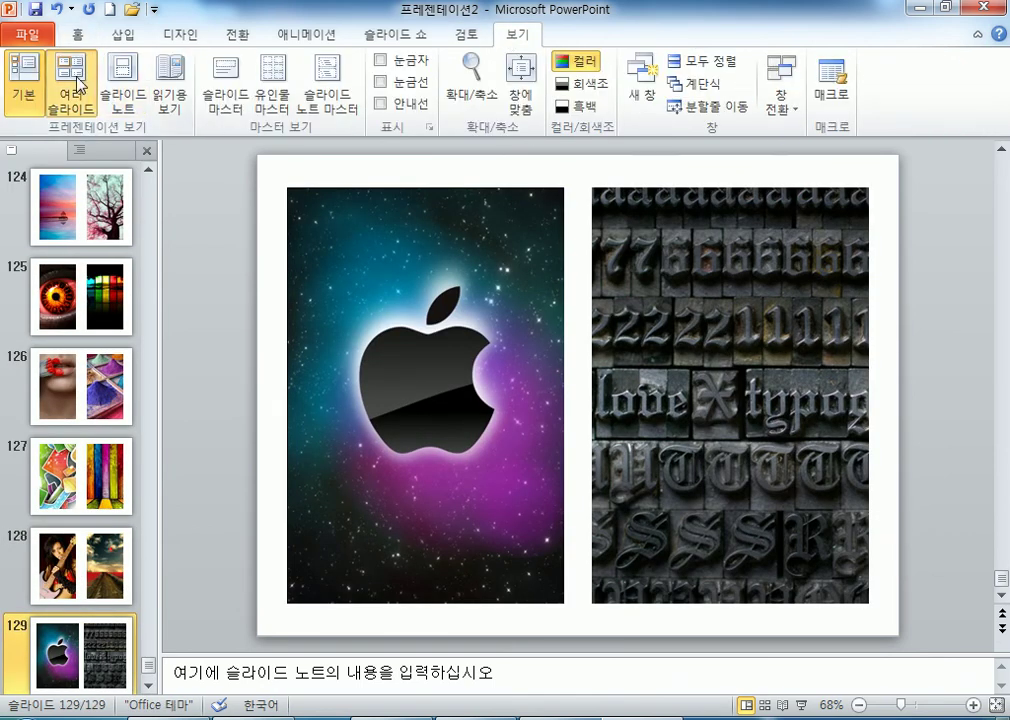
pyautogui.click(78, 82)
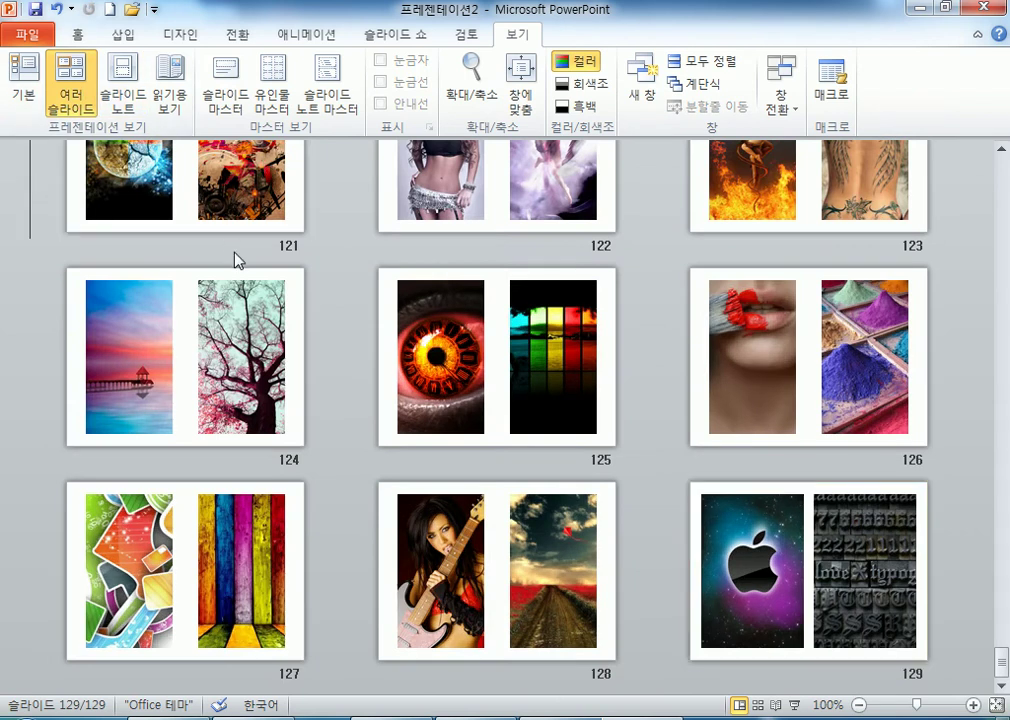
pyautogui.keyDown('ctrl'); pyautogui.scroll(-8, 237, 260); pyautogui.keyUp('ctrl')
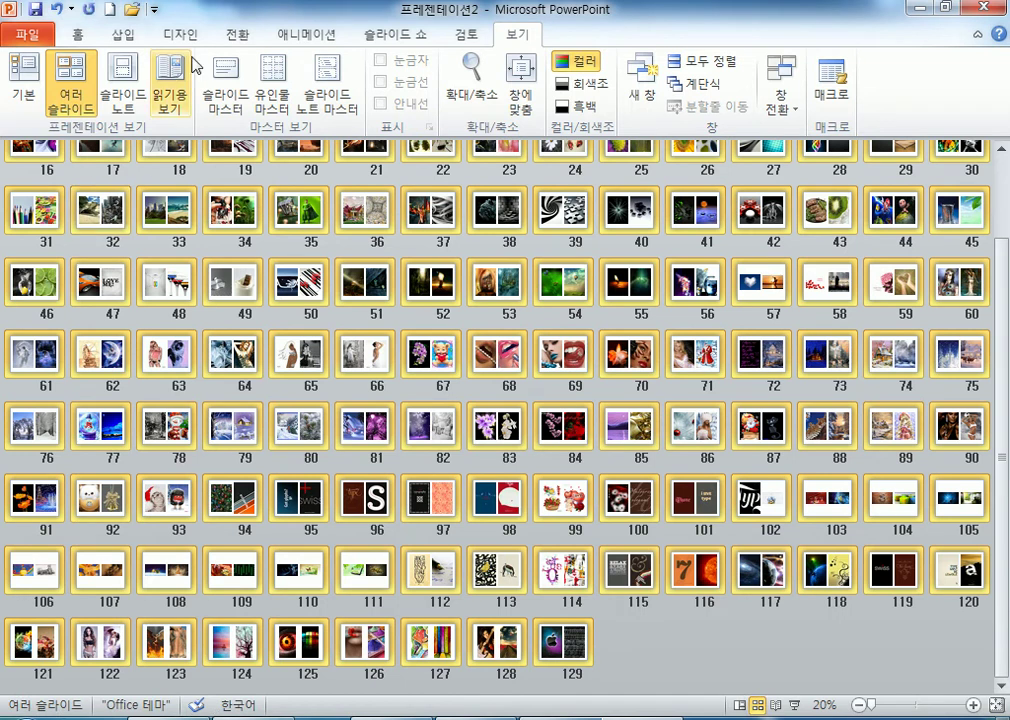
pyautogui.moveTo(210, 12); pyautogui.dragTo(1008, 300)
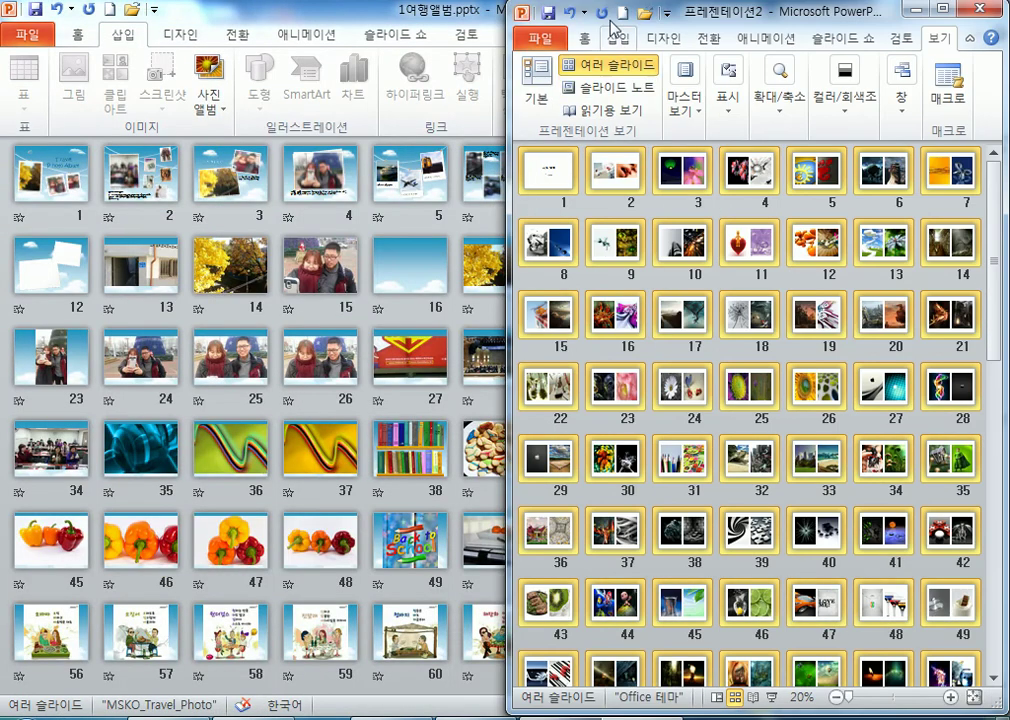
# Step: Paste the album slides after slide 63 and delete the blank album title slide 64
pyautogui.doubleClick(257, 12)
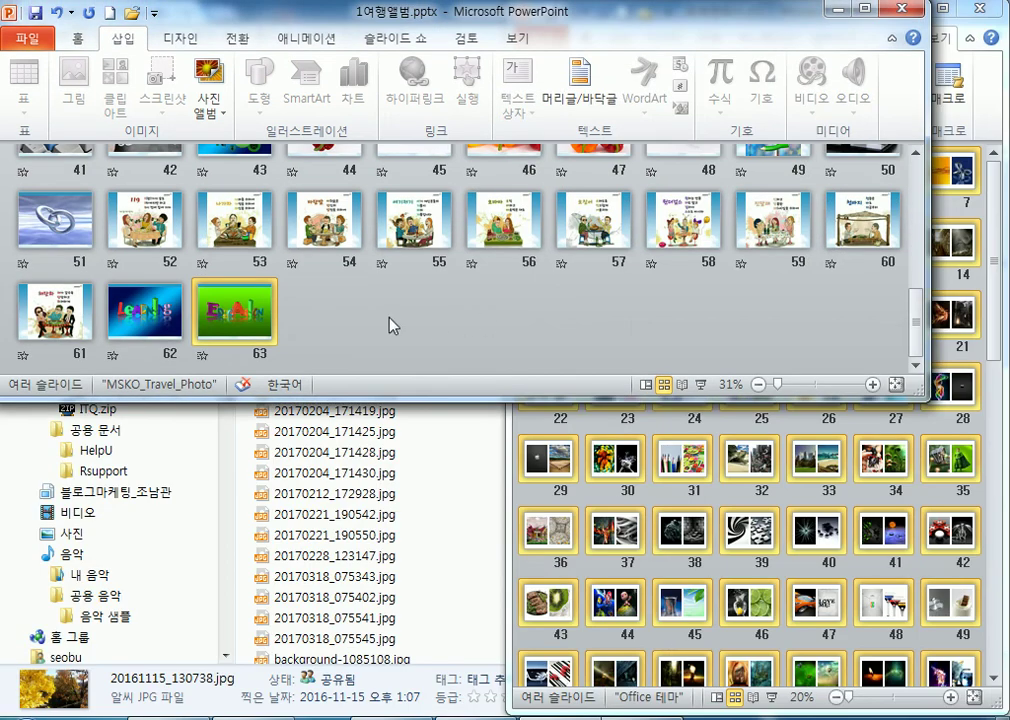
pyautogui.click(311, 323)
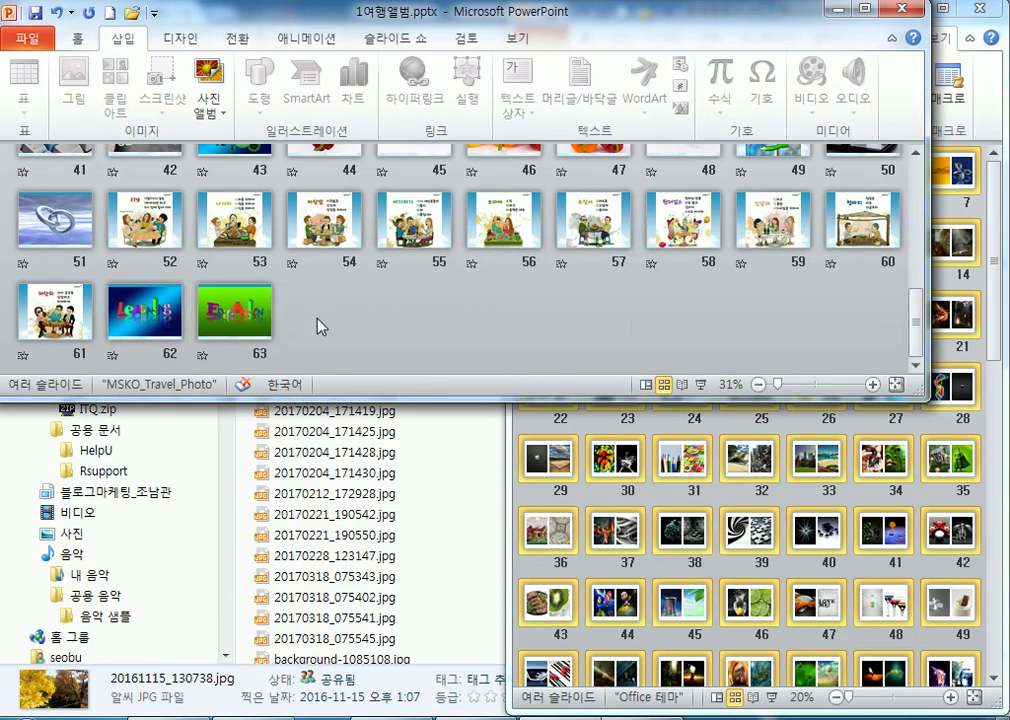
pyautogui.hotkey('ctrl', 'v')
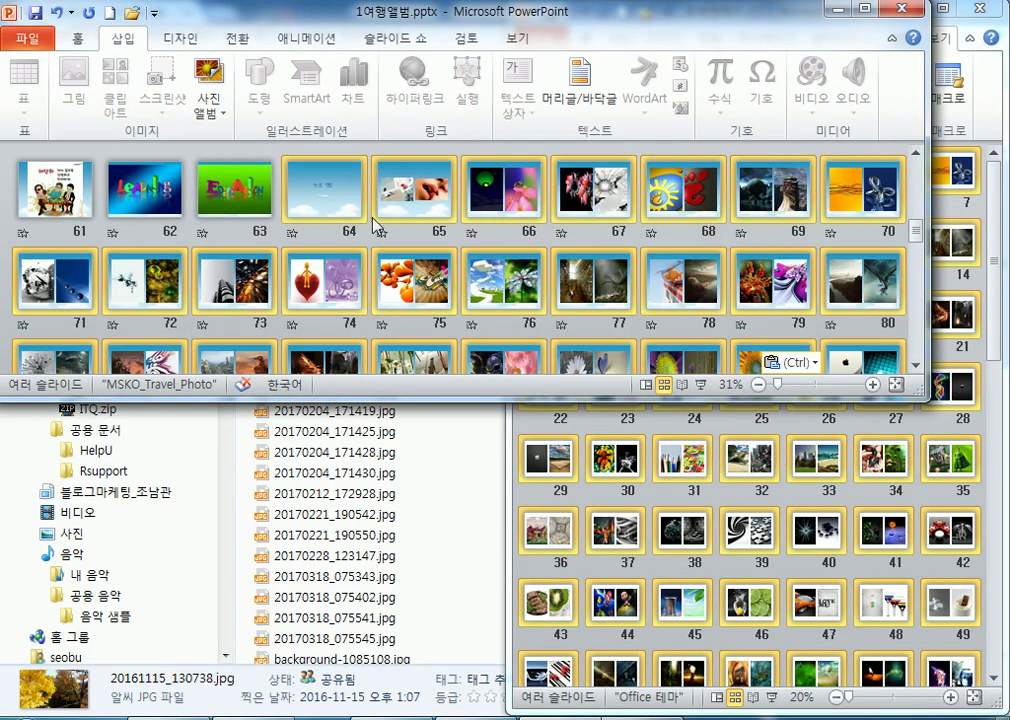
pyautogui.click(339, 199)
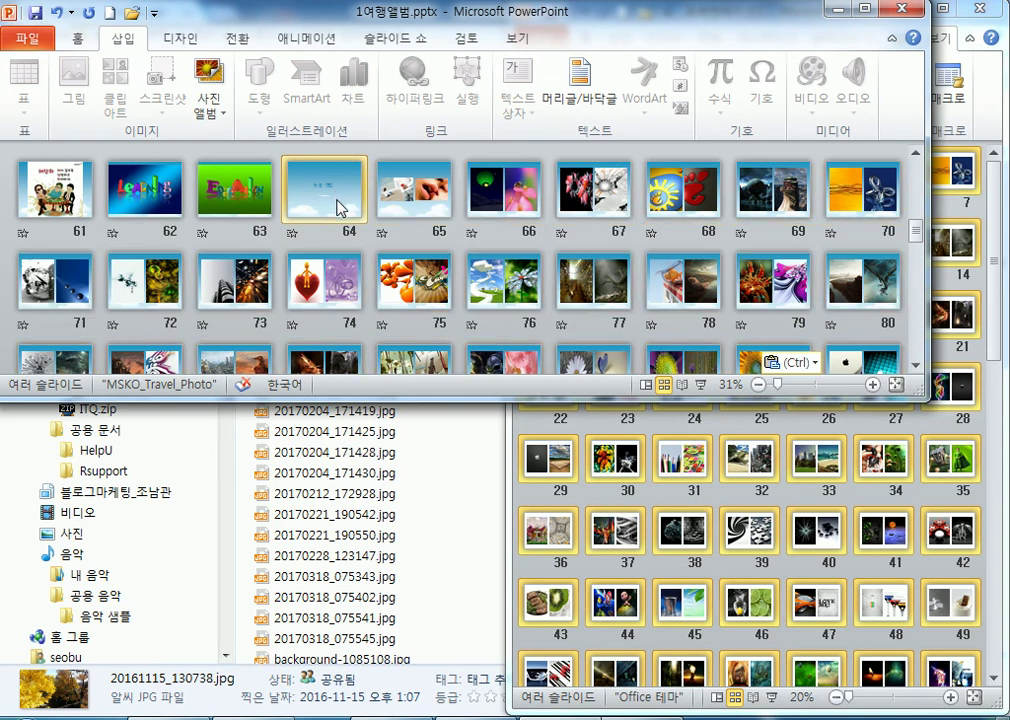
pyautogui.press('Delete')
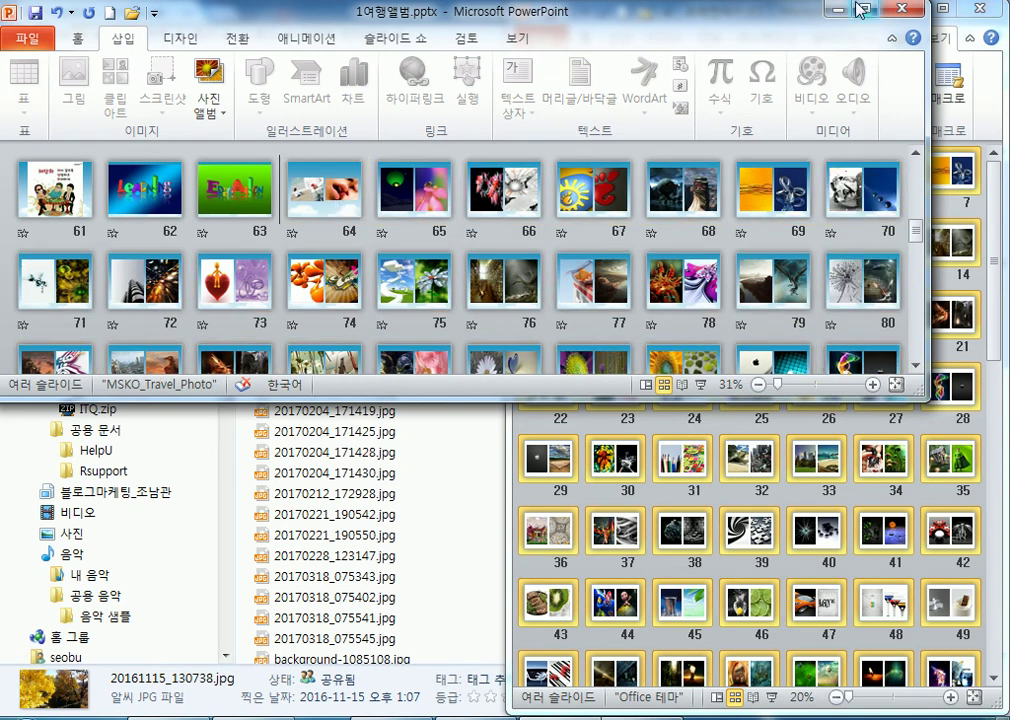
# Step: Maximize the travel deck and open the final slide, 191, for a closer look
pyautogui.click(862, 9)
pyautogui.scroll(-4, 480, 533)
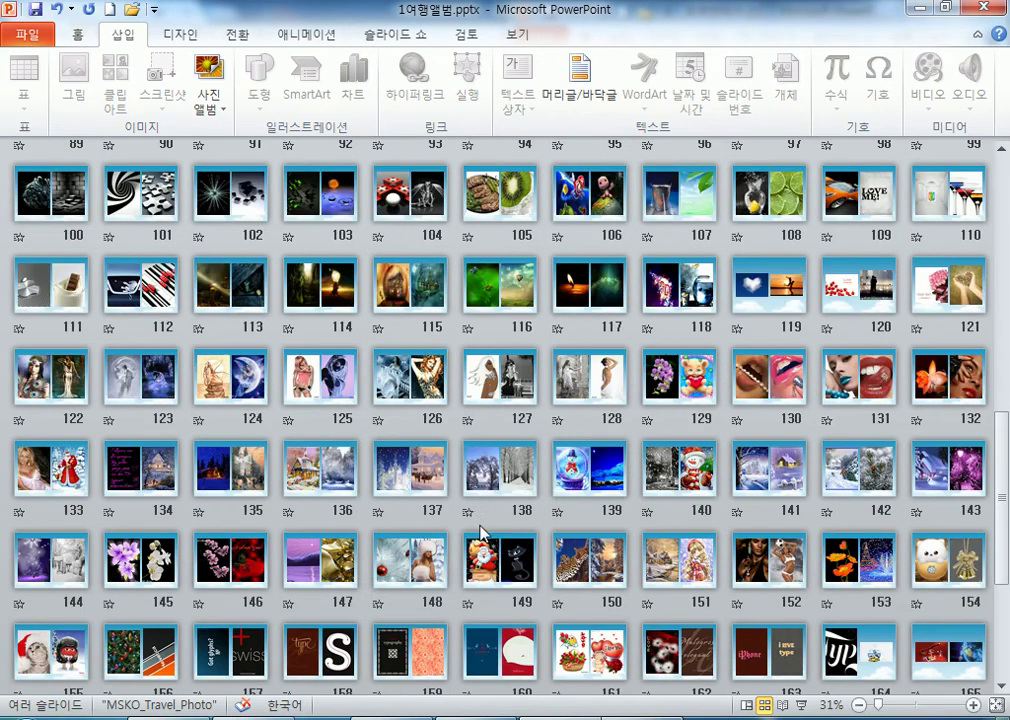
pyautogui.scroll(-4, 478, 533)
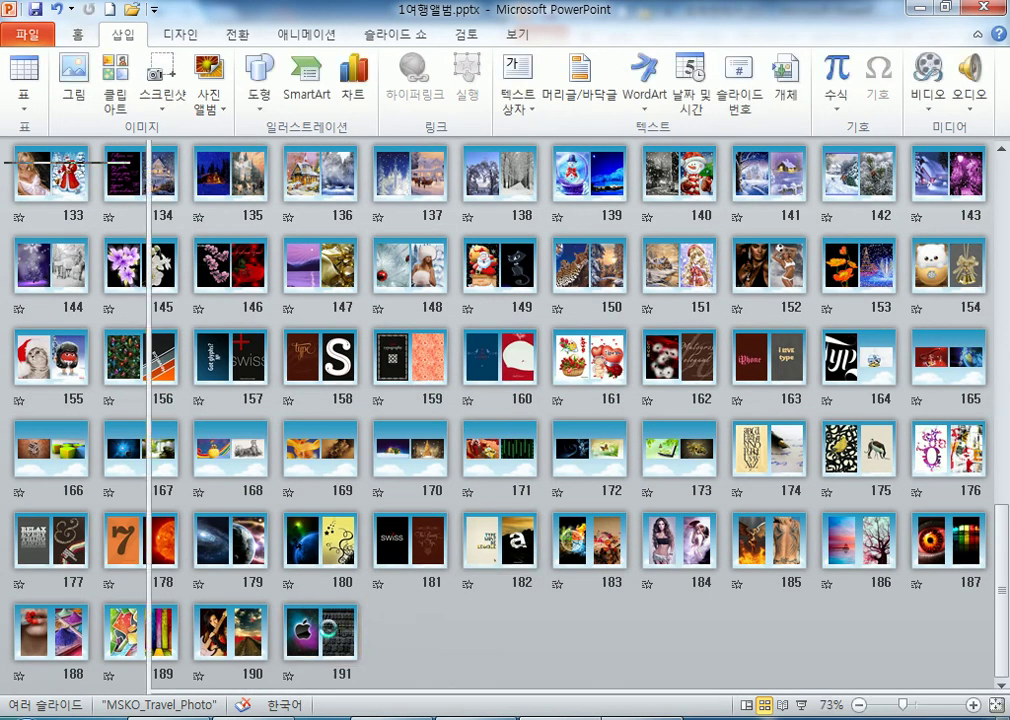
pyautogui.doubleClick(333, 637)
pyautogui.scroll(6, 160, 400)
pyautogui.scroll(8, 111, 437)
pyautogui.scroll(8, 97, 427)
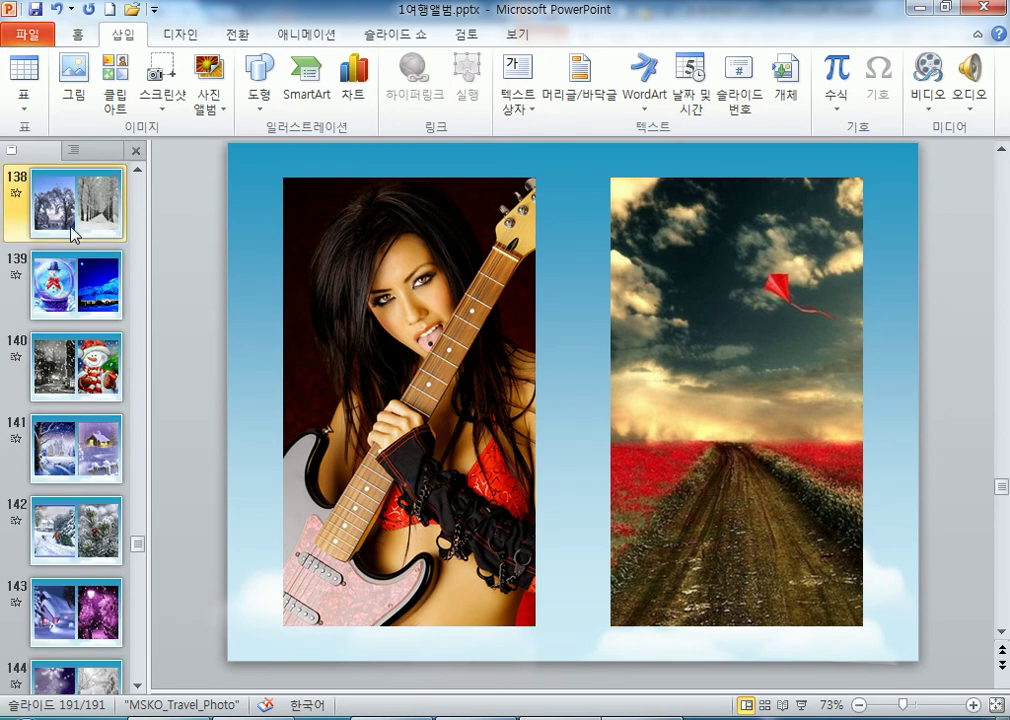
# Step: Inspect appended picture slides 138 and 71, then switch to the Notepad notes
pyautogui.click(74, 234)
pyautogui.moveTo(138, 544); pyautogui.dragTo(139, 364)
pyautogui.click(70, 338)
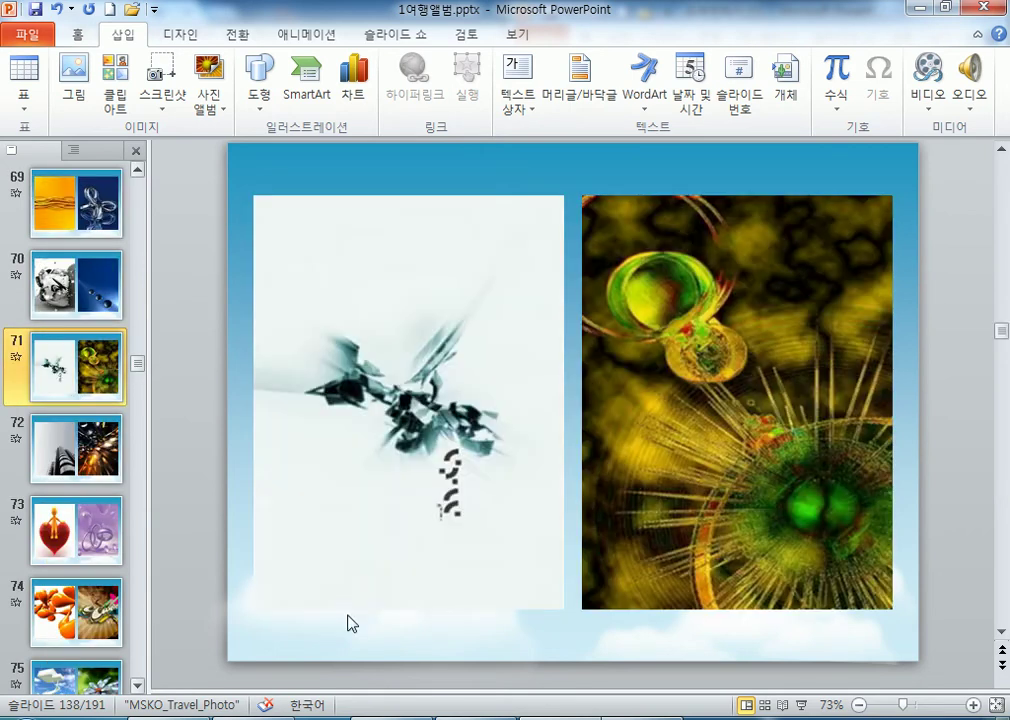
pyautogui.hotkey('alt', 'Tab')
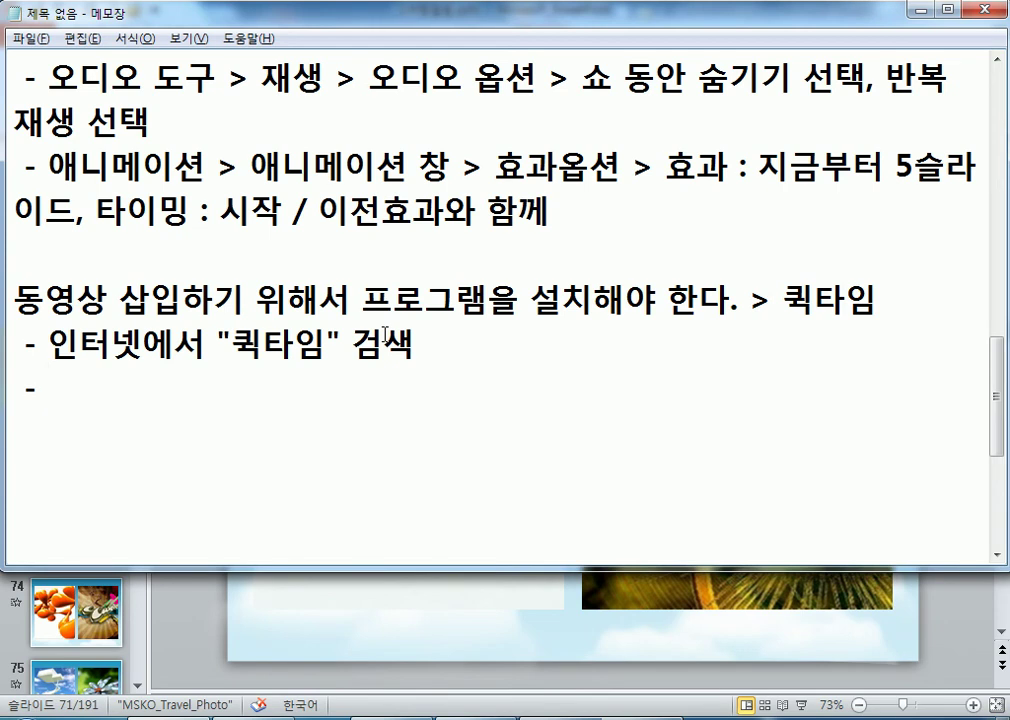
# Step: Add the heading '* 폴더에 있는 사진들을 모두 앨범으로 제작하기' on a new line
pyautogui.press('BackSpace')
pyautogui.press('Return')
pyautogui.press('Return')
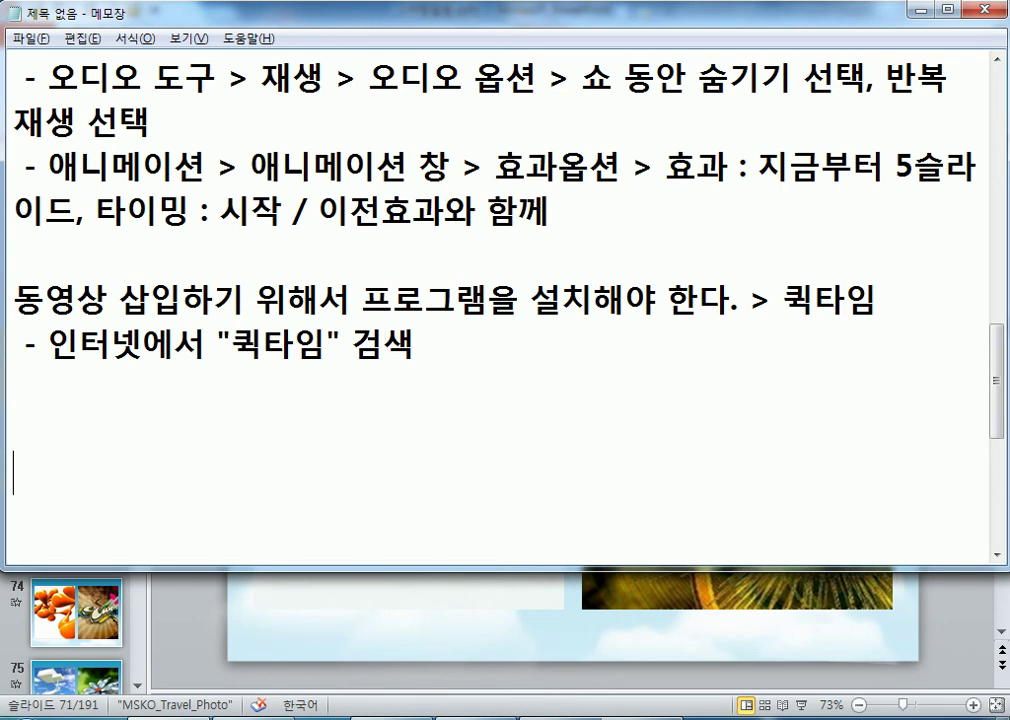
pyautogui.write('* 폴더')
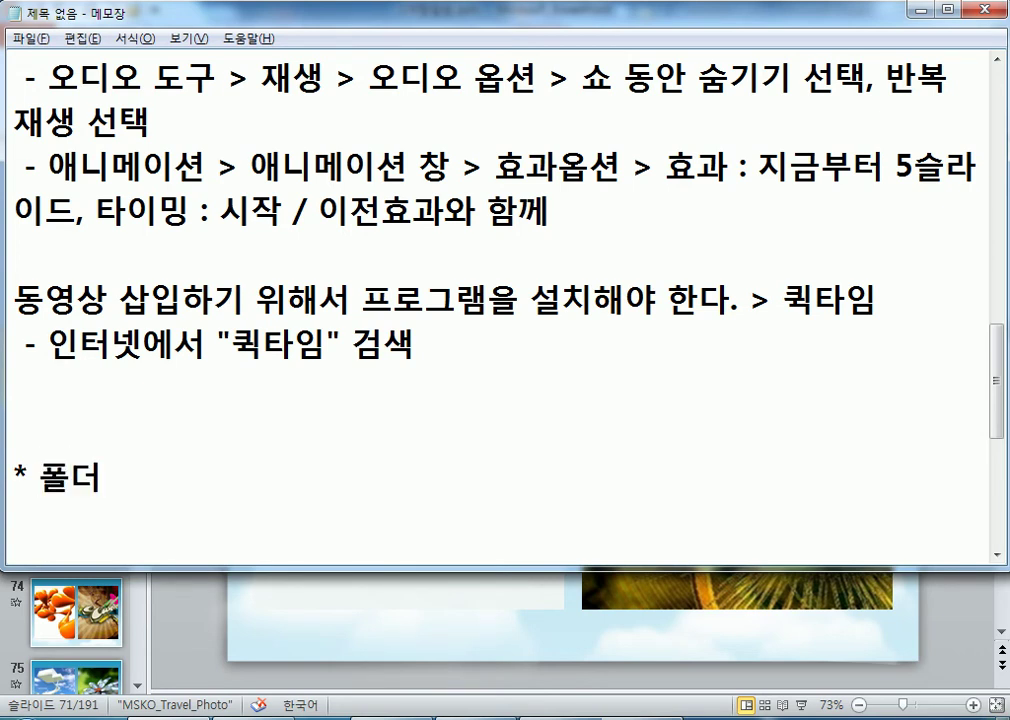
pyautogui.write('에 있ㄴ는 사진들을 모')
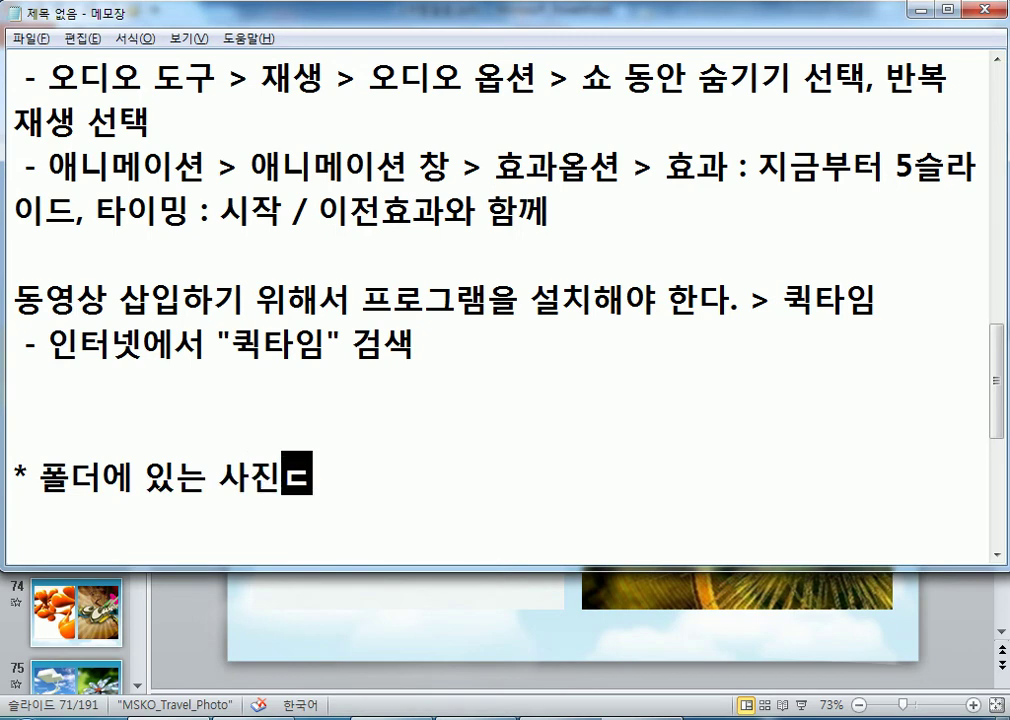
pyautogui.write('두 앨')
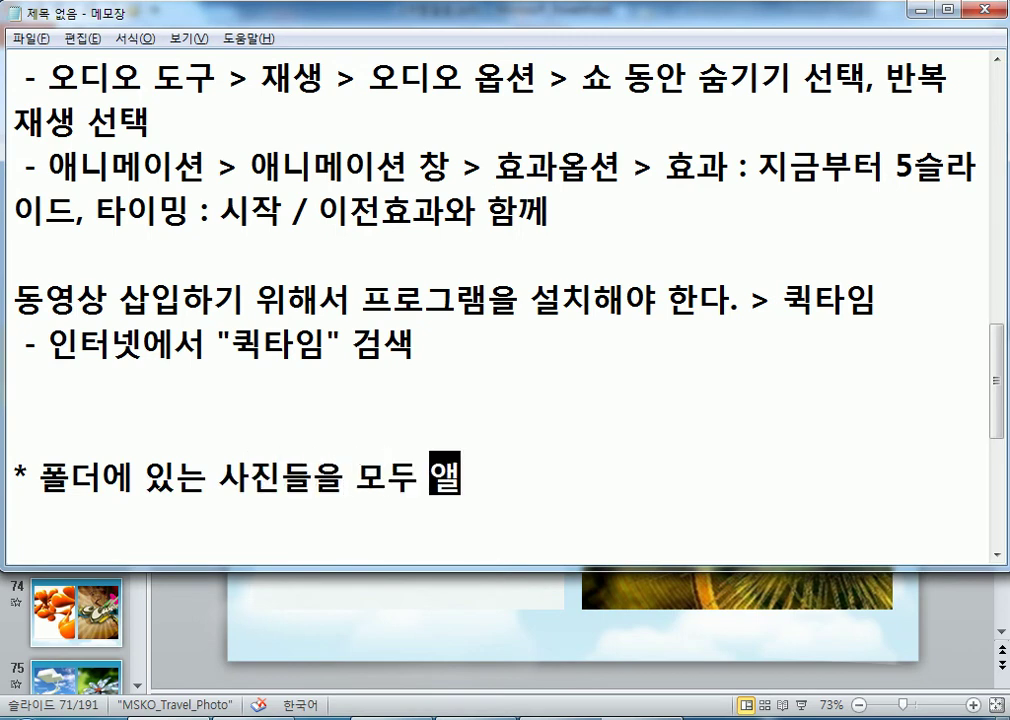
pyautogui.write('범으로 제작하기')
pyautogui.press('Return')
# Step: Remove the blank line under the title 파워포인트 앨범제작
pyautogui.scroll(15, 415, 244)
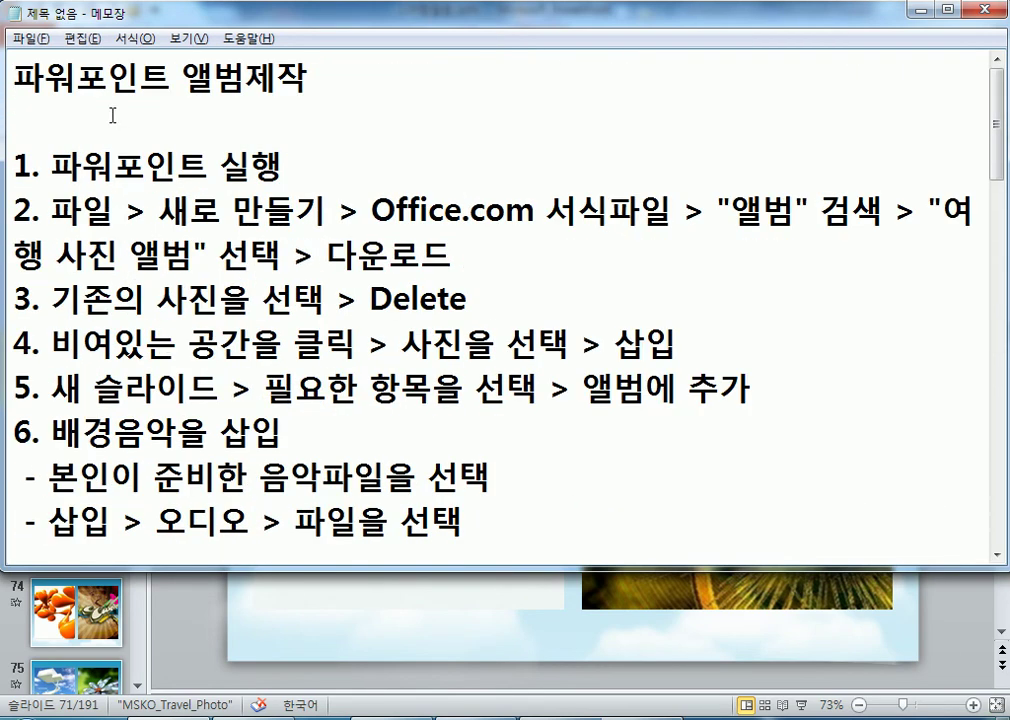
pyautogui.press('BackSpace')
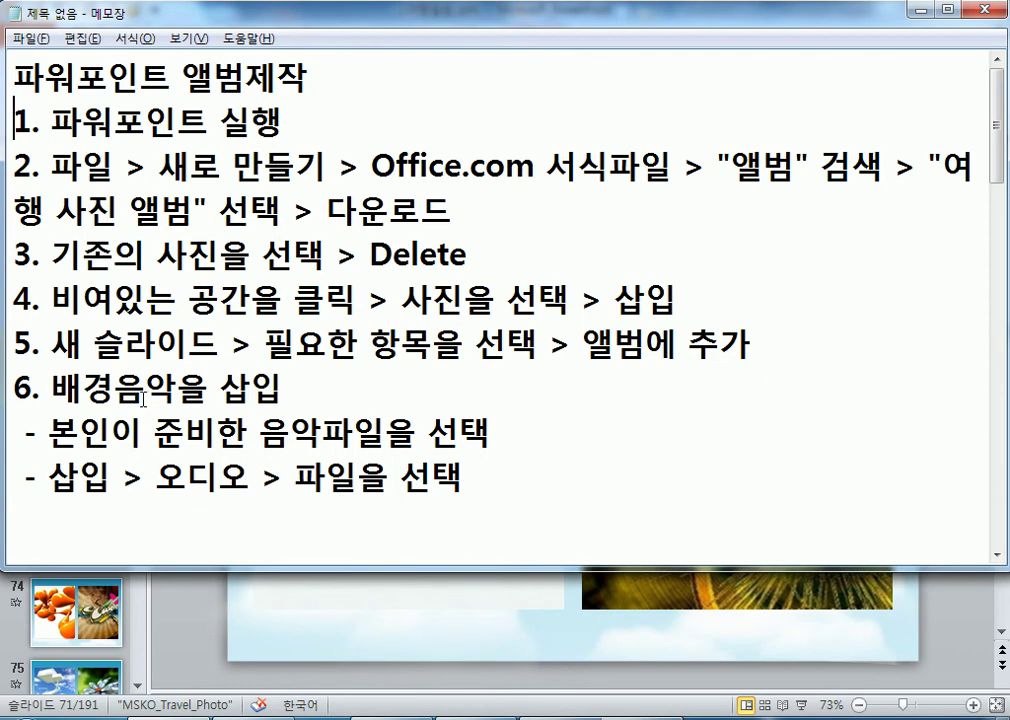
pyautogui.scroll(-4, 144, 400)
pyautogui.scroll(-5, 104, 400)
pyautogui.scroll(1, 40, 362)
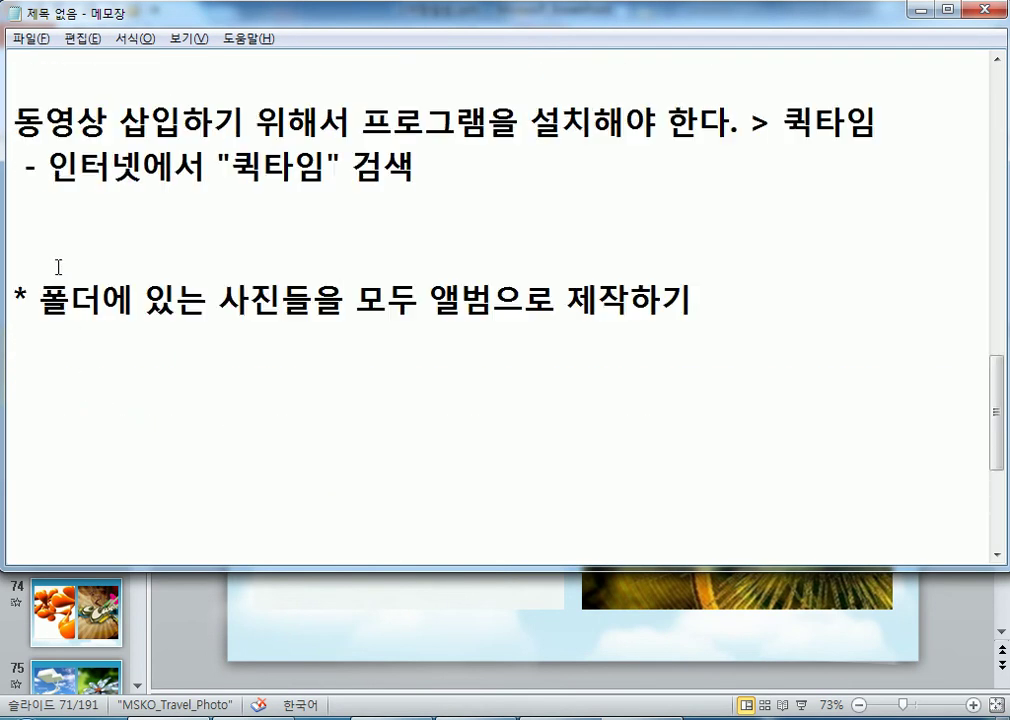
pyautogui.scroll(-1, 90, 362)
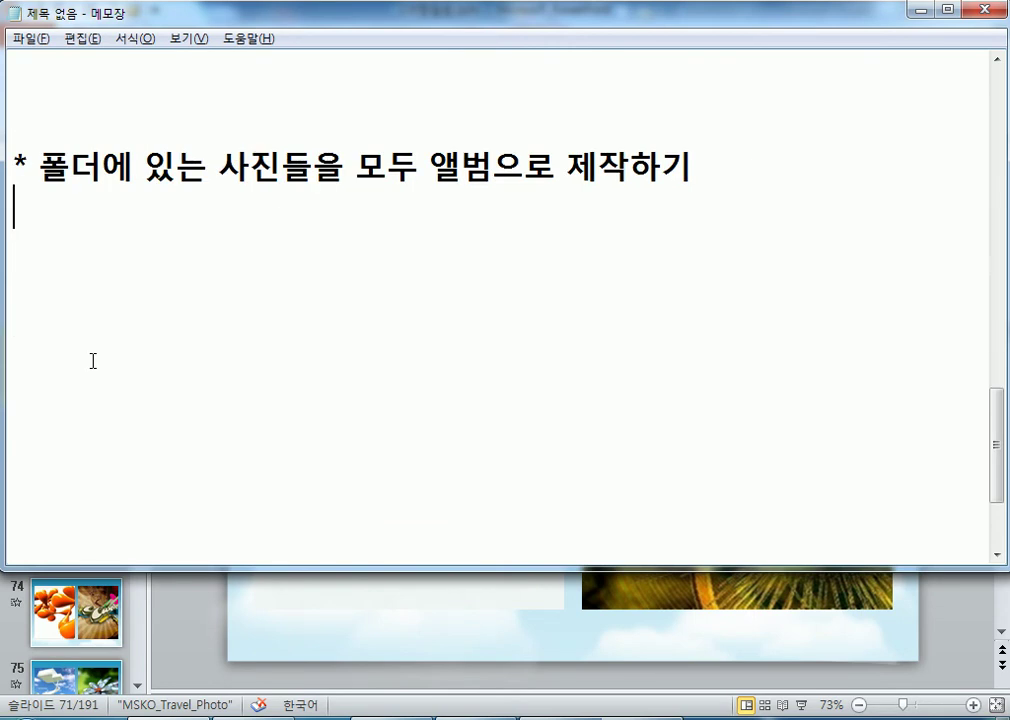
# Step: Write '1. 삽입 > 사진 앨범 >' in the notes while opening PowerPoint's New Photo Album dialog
pyautogui.write('1.')
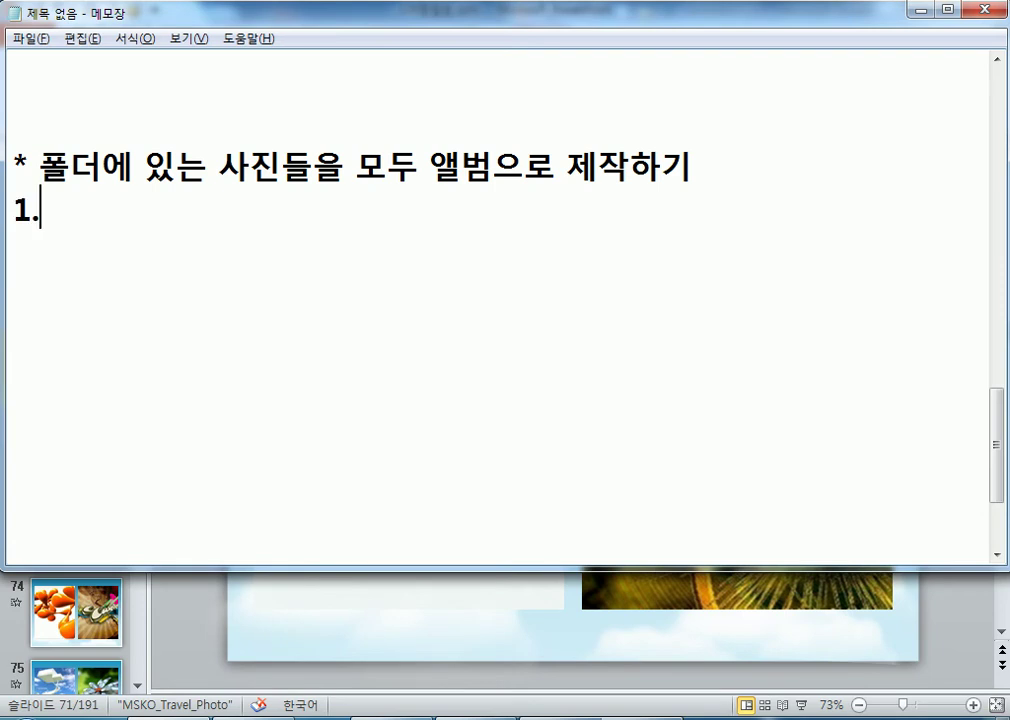
pyautogui.write(' 삽입 >')
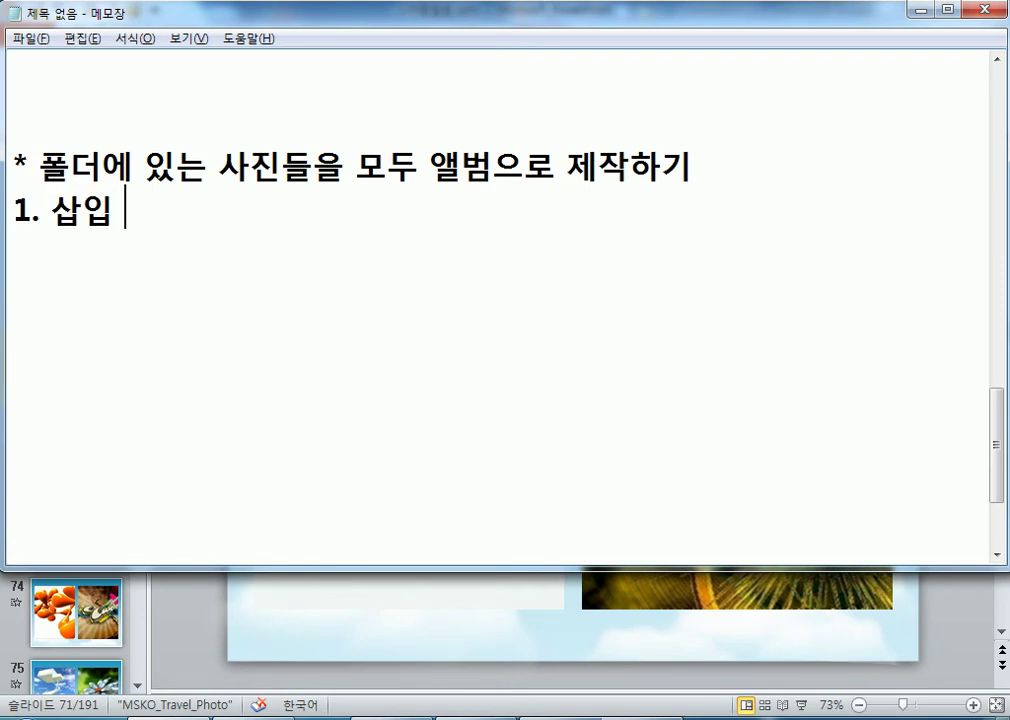
pyautogui.hotkey('alt', 'Tab')
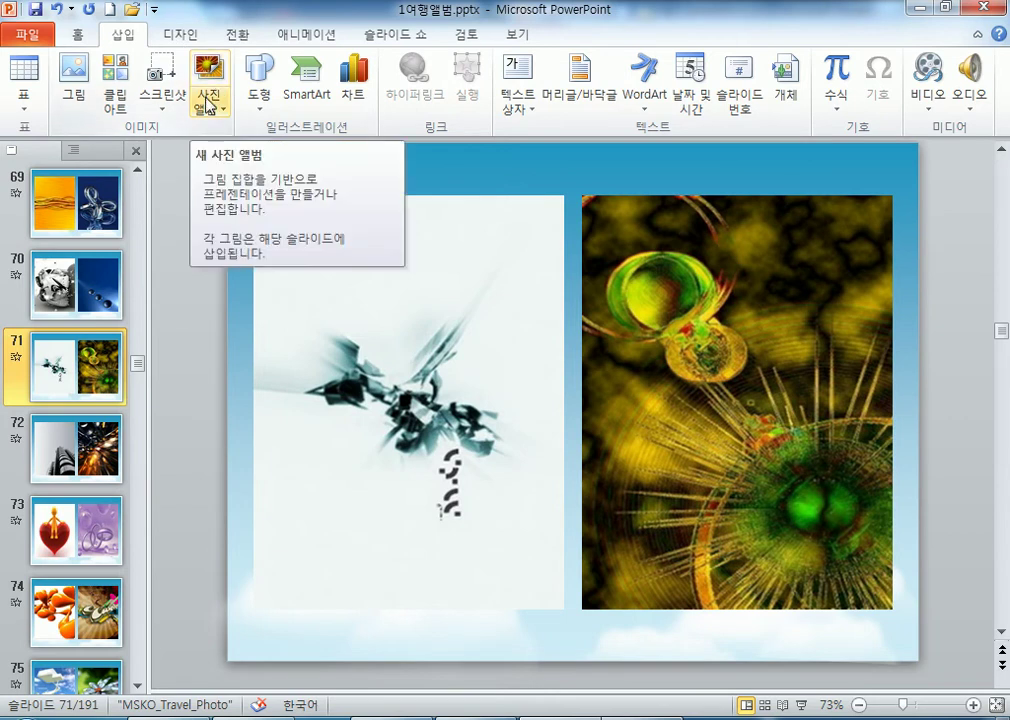
pyautogui.click(209, 105)
pyautogui.click(231, 131)
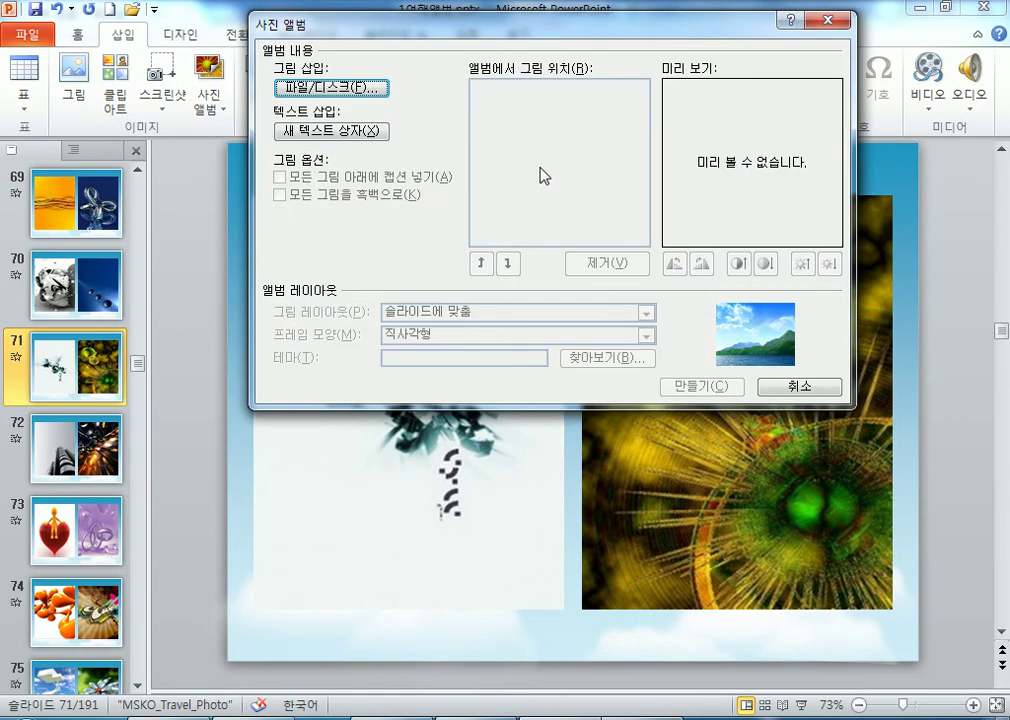
pyautogui.hotkey('alt', 'Tab')
pyautogui.write('사진 ')
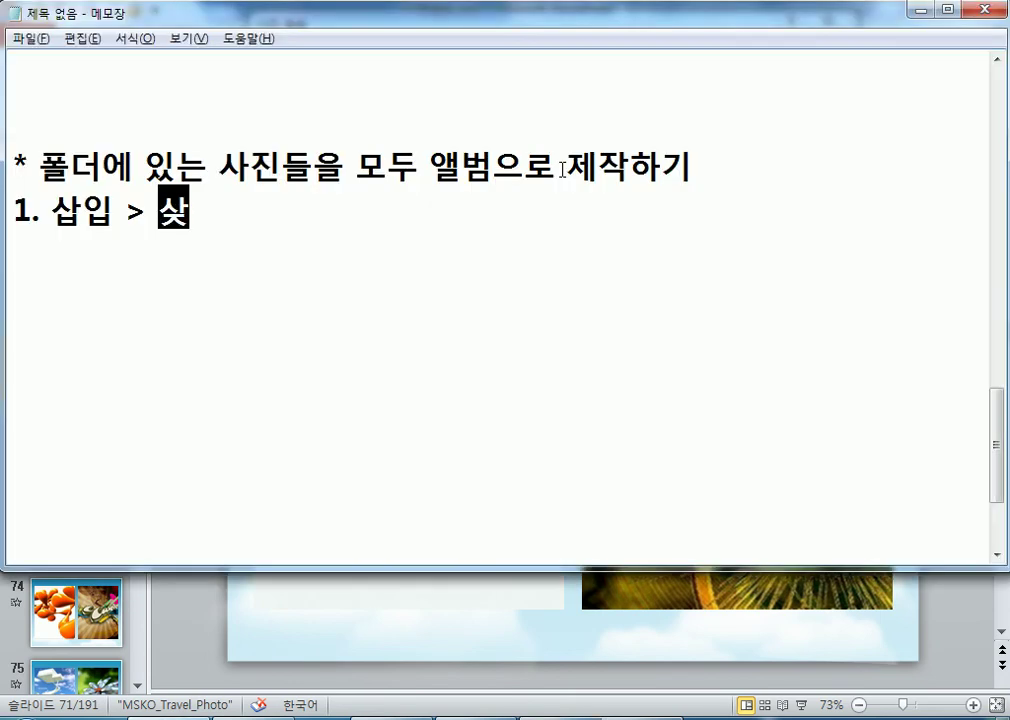
pyautogui.write('앨범 >')
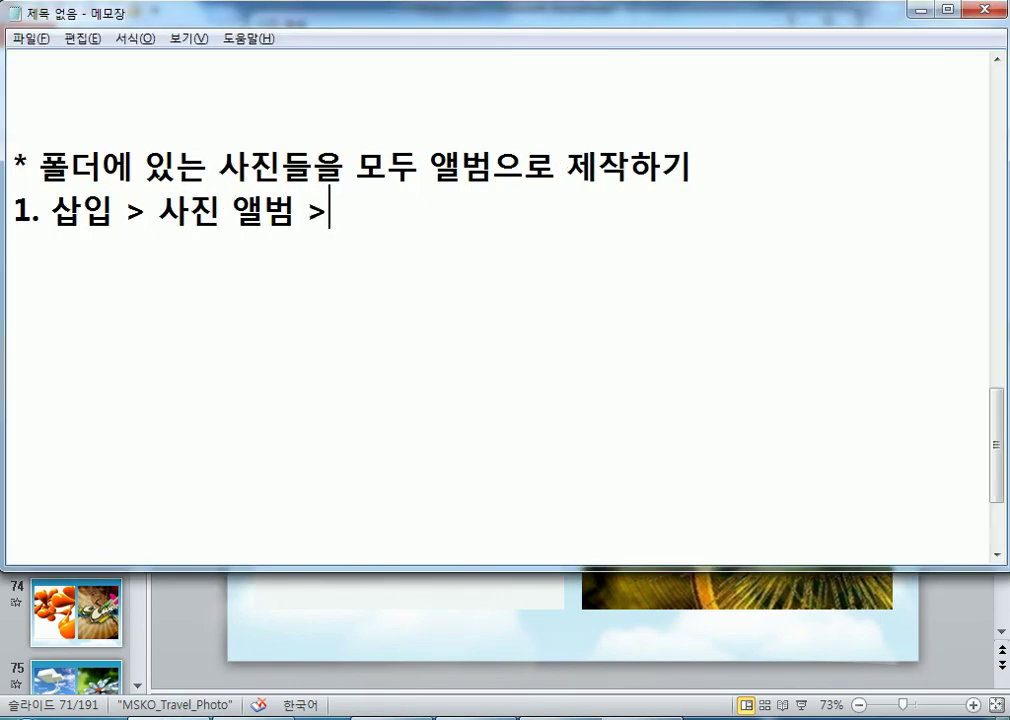
# Step: Continue the note with '파일/디스크 >' and return to the photo album dialog
pyautogui.hotkey('alt', 'Tab')
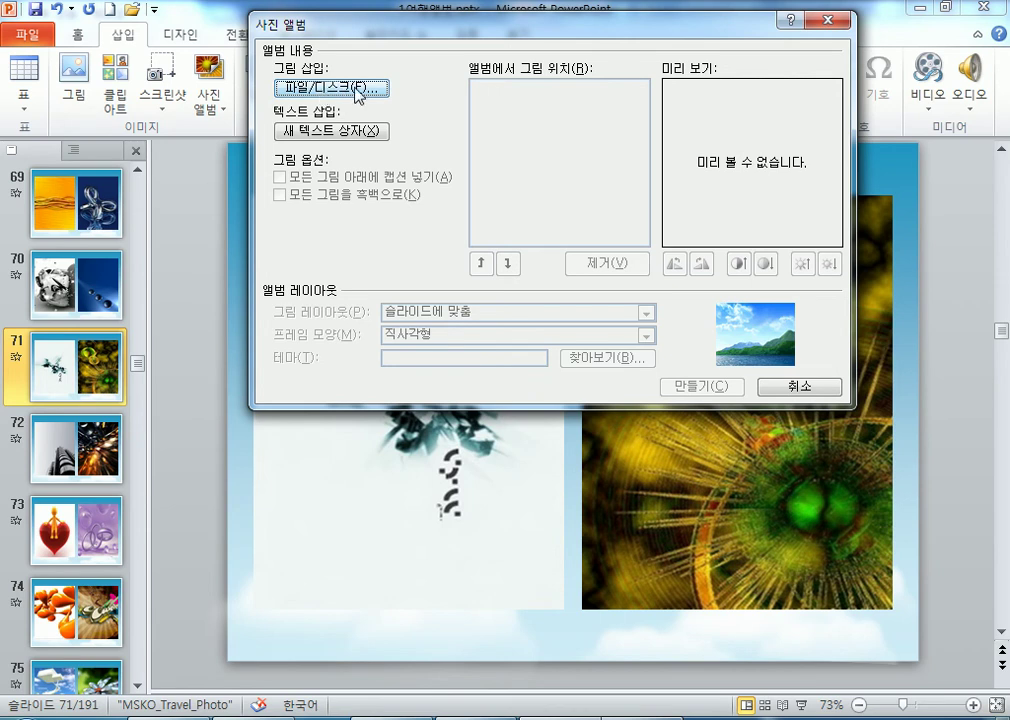
pyautogui.hotkey('alt', 'Tab')
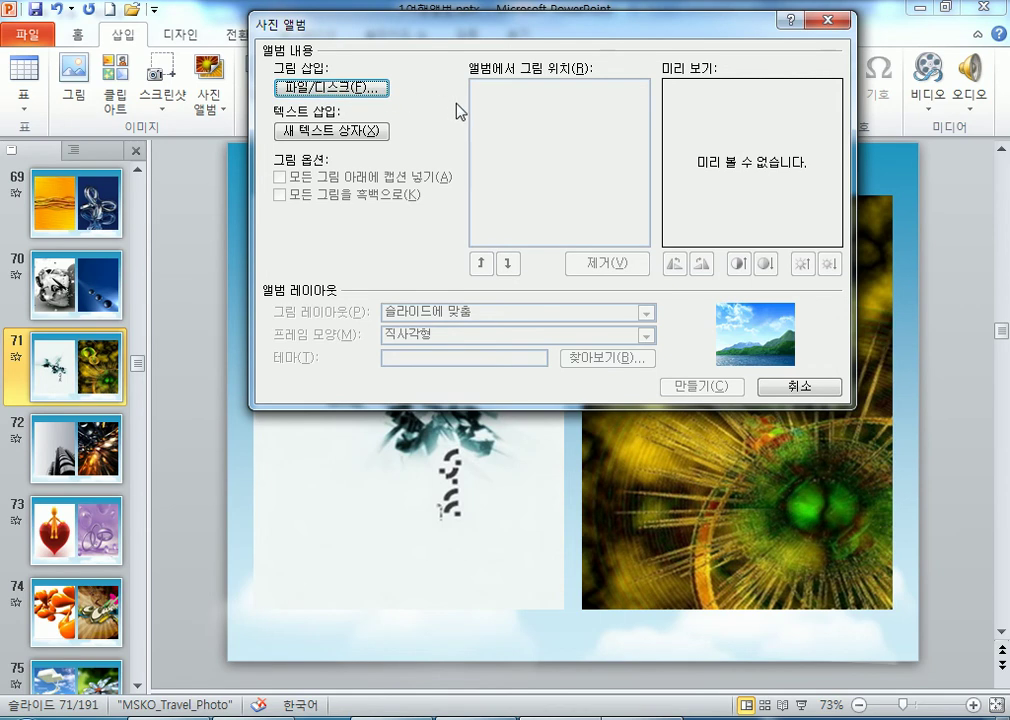
pyautogui.hotkey('alt', 'Tab')
pyautogui.write('파일')
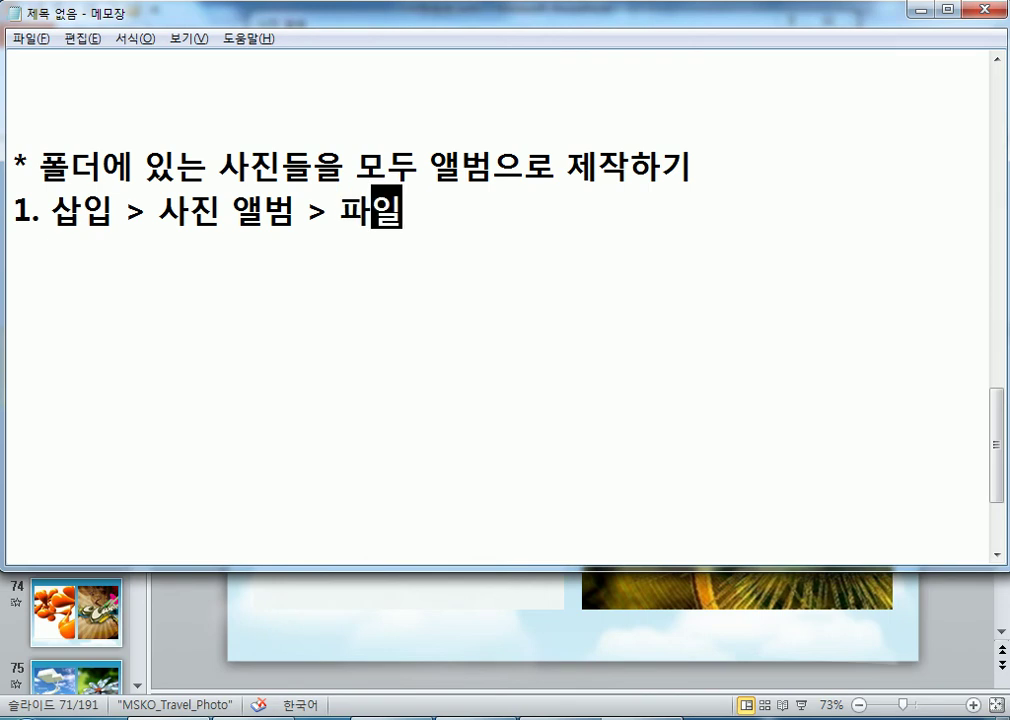
pyautogui.write('/디슼크 >')
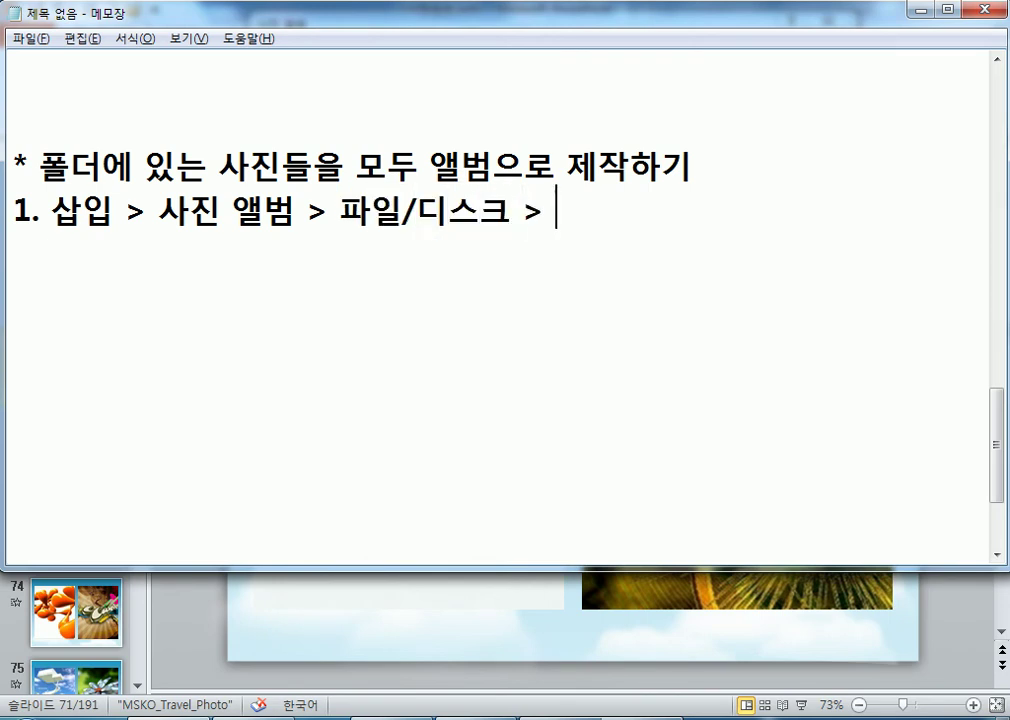
pyautogui.hotkey('alt', 'Tab')
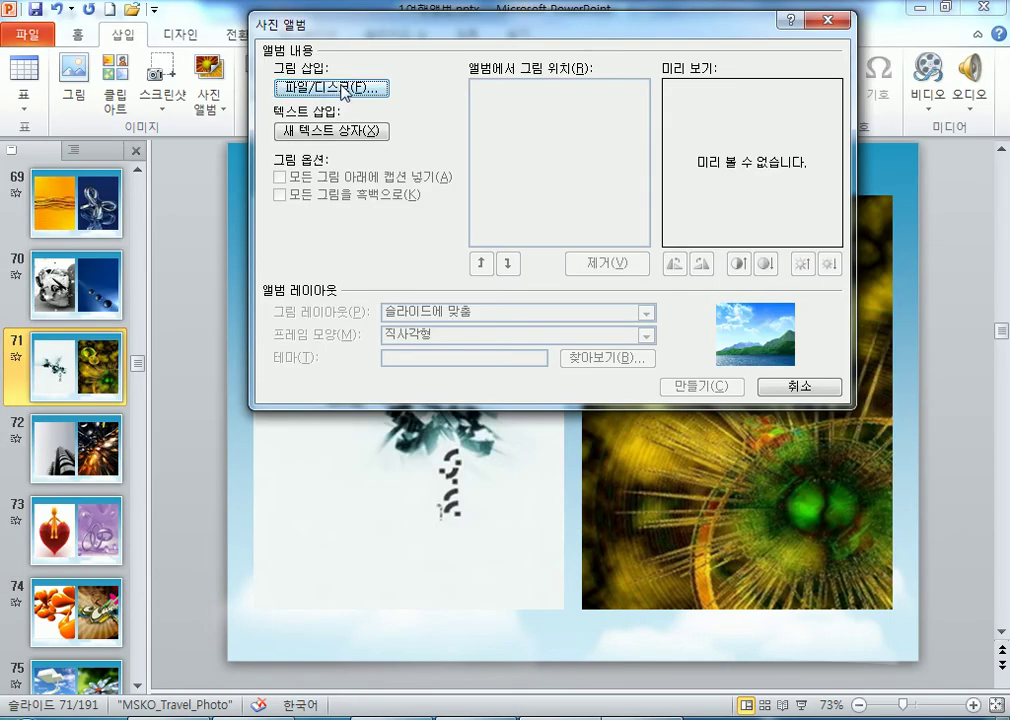
# Step: Browse from File/Disk through the libraries to the 사진 샘플 folder
pyautogui.click(346, 90)
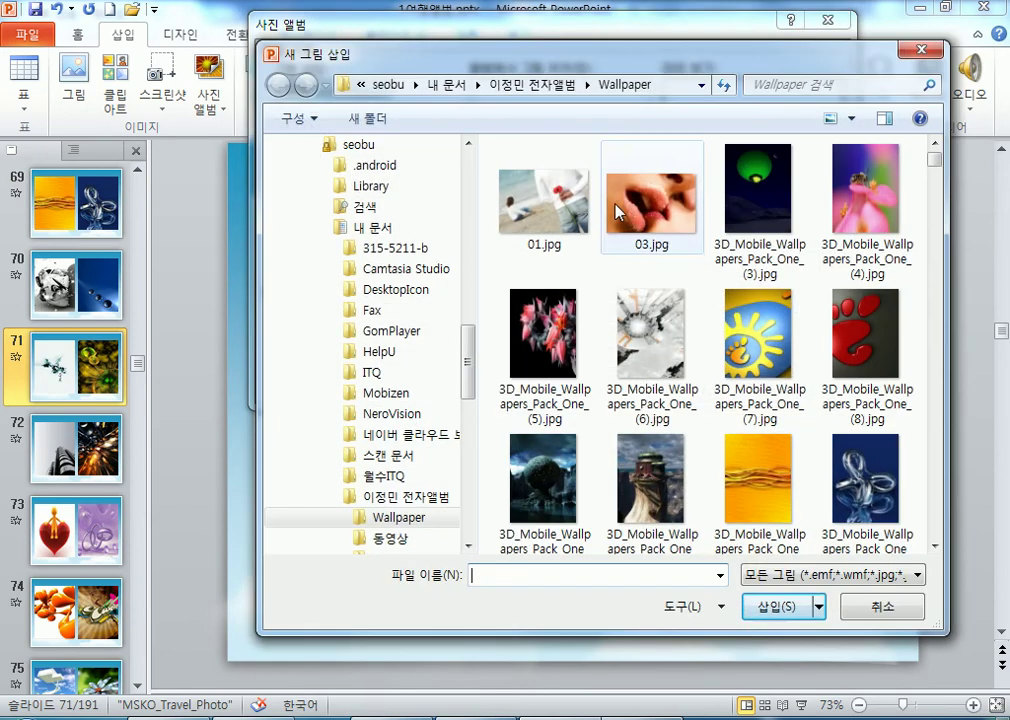
pyautogui.click(546, 92)
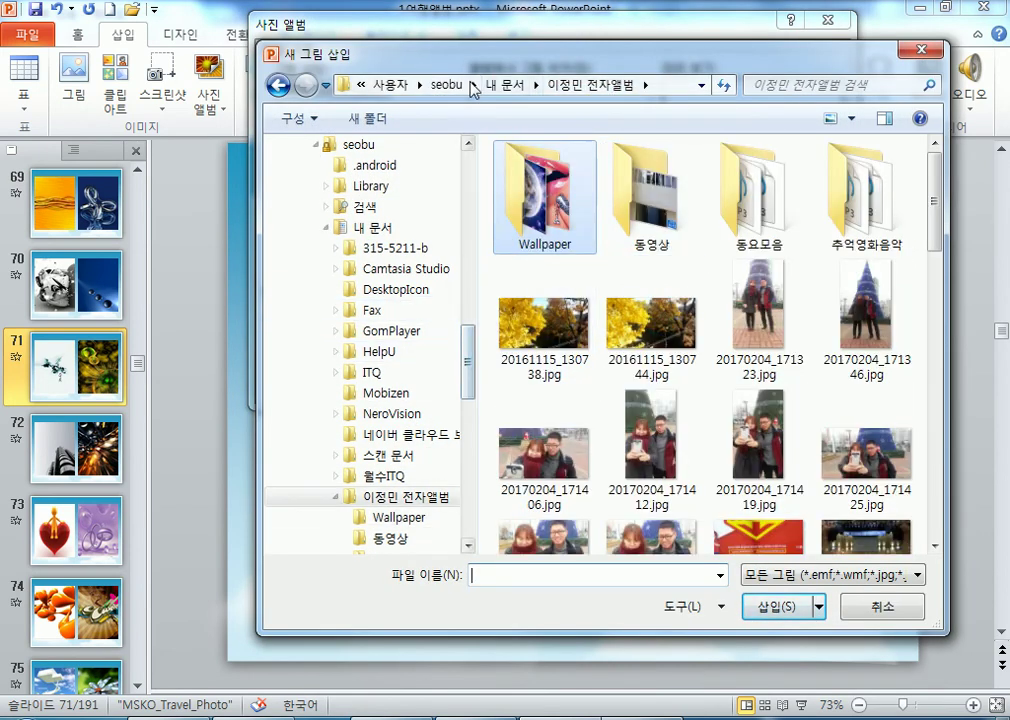
pyautogui.moveTo(467, 340); pyautogui.dragTo(481, 205)
pyautogui.click(433, 229)
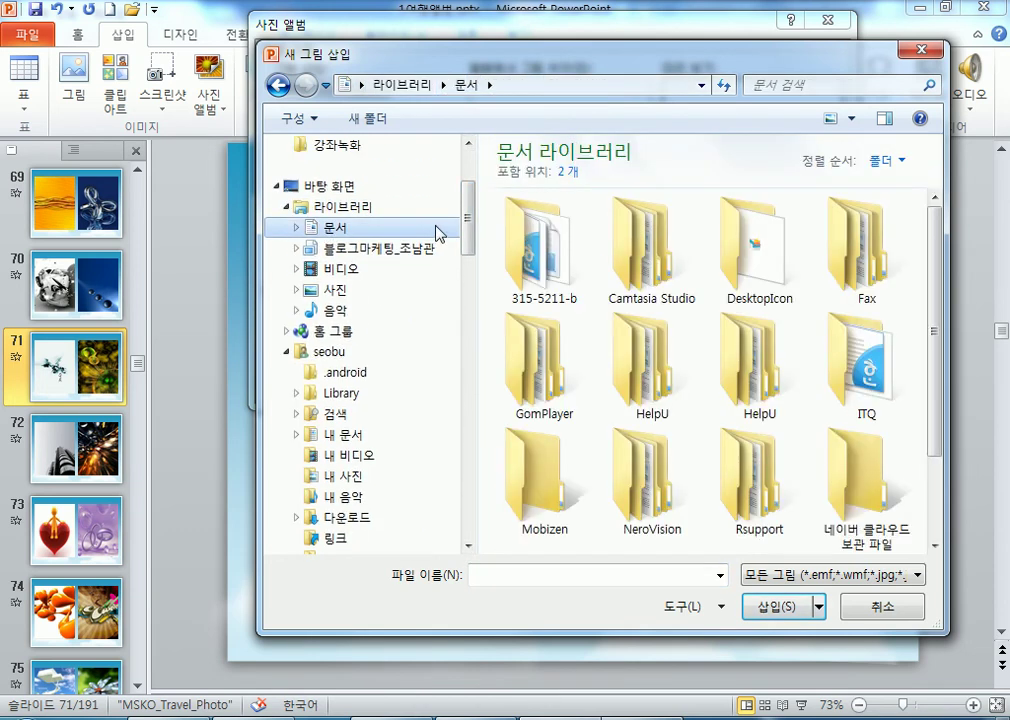
pyautogui.click(305, 290)
pyautogui.click(563, 250)
pyautogui.doubleClick(563, 250)
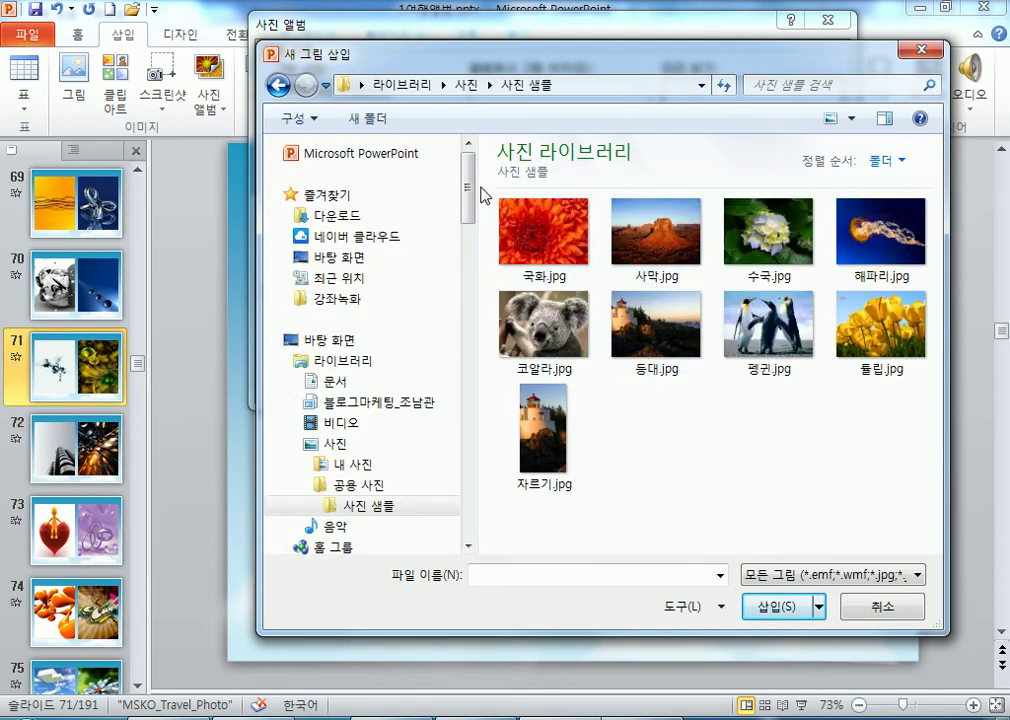
# Step: Insert all eight sample photos, Chrysanthemum through Tulips, into the album
pyautogui.moveTo(488, 195); pyautogui.dragTo(938, 338)
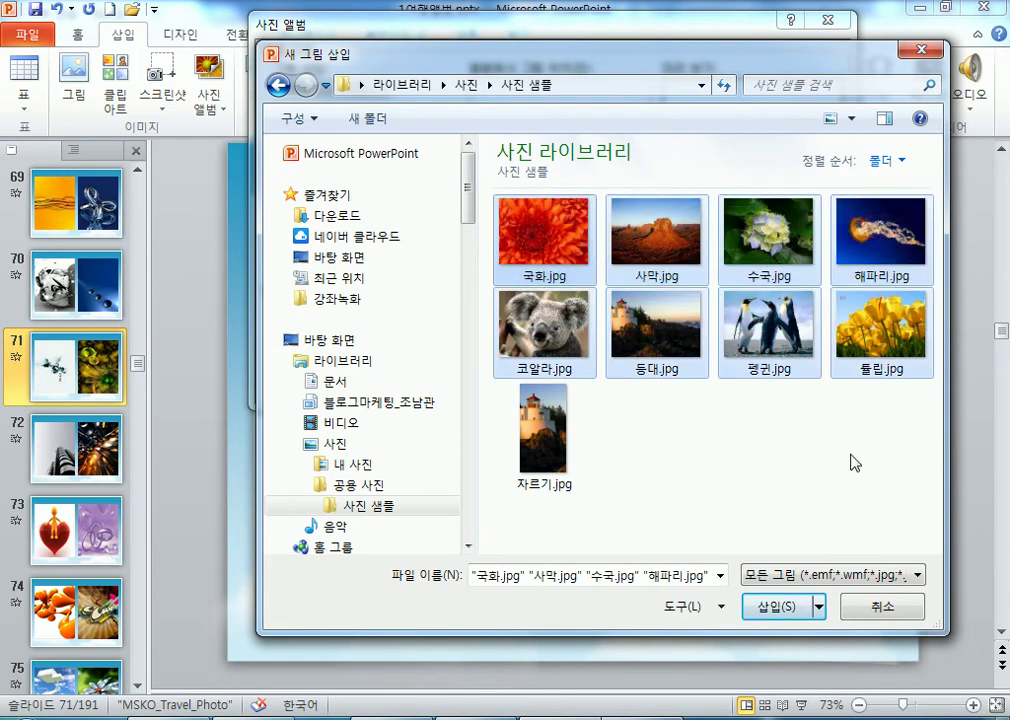
pyautogui.click(773, 610)
pyautogui.hotkey('alt', 'Tab')
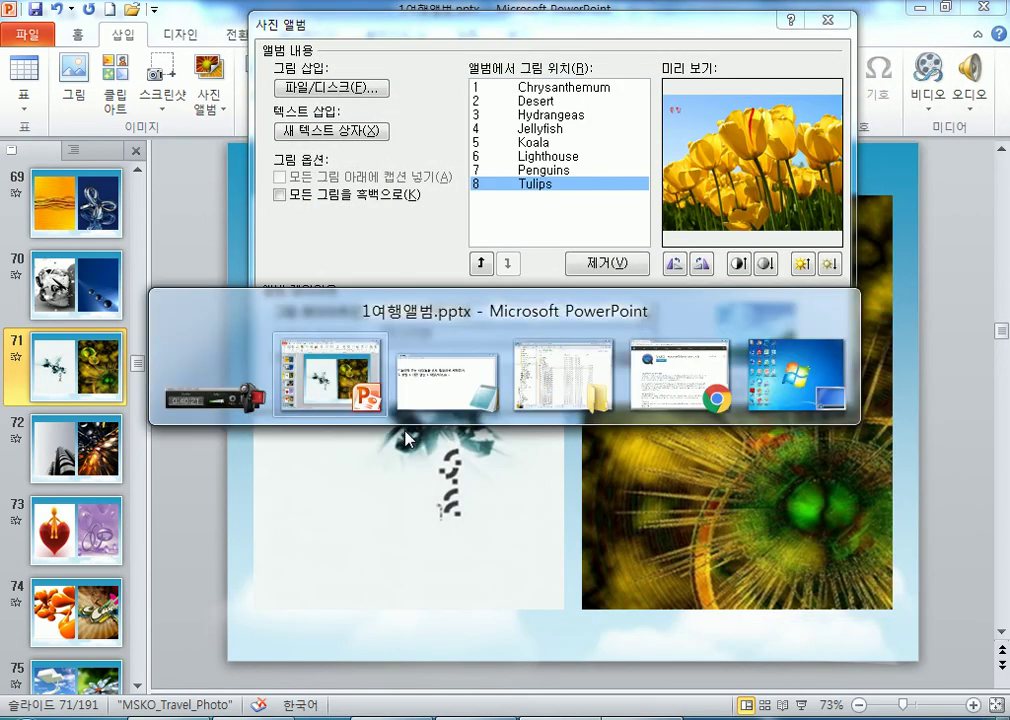
# Step: End step 1 with '사진을 선택 > 삽입' and start a new line
pyautogui.write('사진을 선ㅌ택 > 삽')
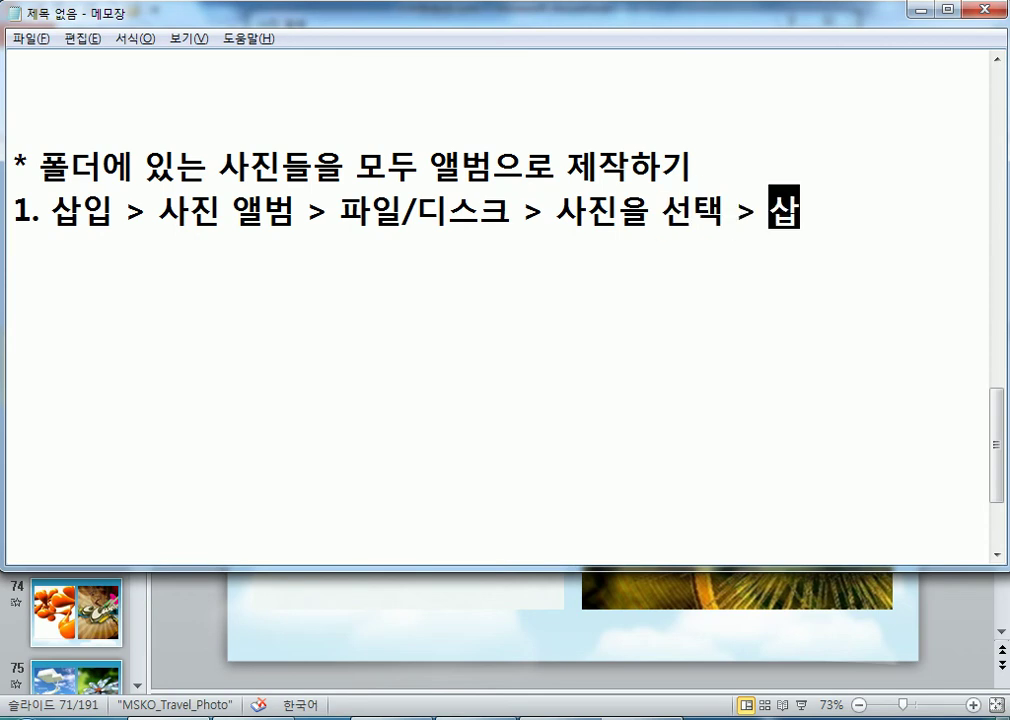
pyautogui.write('입')
pyautogui.press('Return')
pyautogui.write('-')
pyautogui.press('BackSpace')
pyautogui.press('BackSpace')
pyautogui.write('*')
pyautogui.press('BackSpace')
# Step: Add a parenthetical note that preparation (준비작업) for making the album is complete, then return to PowerPoint
pyautogui.write('(폴덩')
pyautogui.write('에 있는 ㅁ')
pyautogui.press('BackSpace')
pyautogui.write('사진들이 ㅇ앨범으로 제작되기 위한 주')
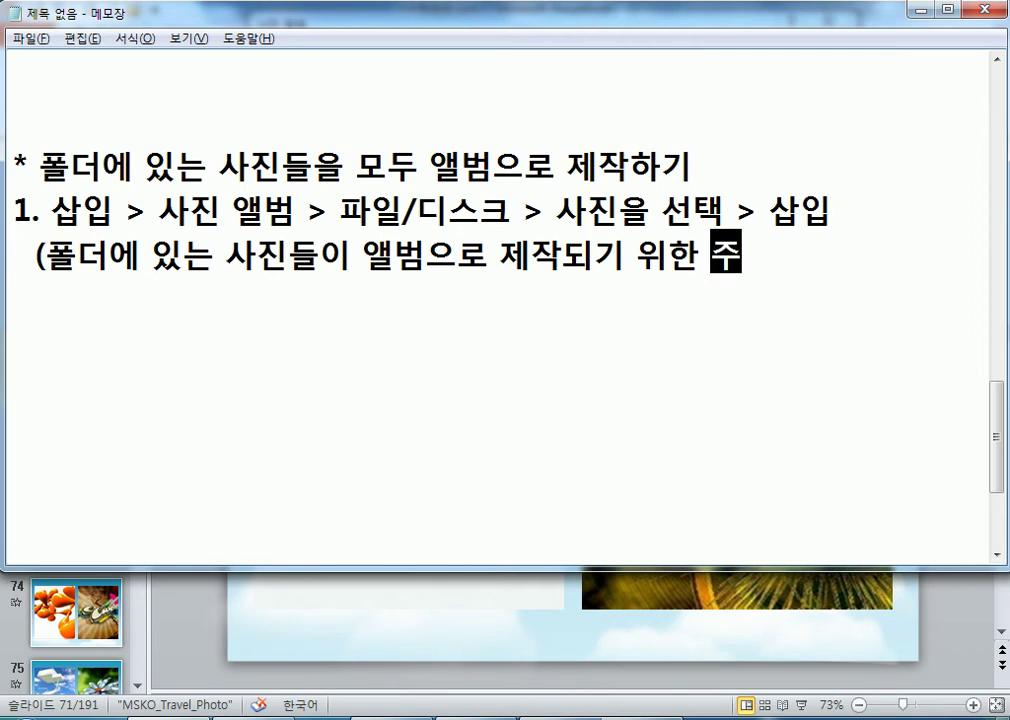
pyautogui.write('준비작업을 완료)')
pyautogui.press('Return')
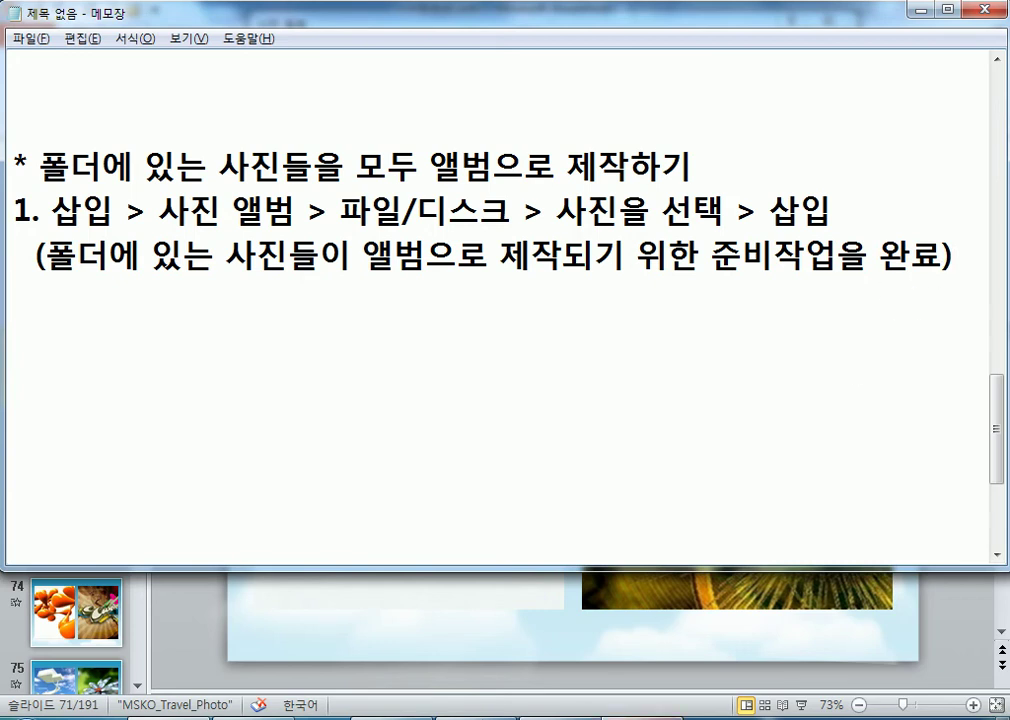
pyautogui.click(609, 591)
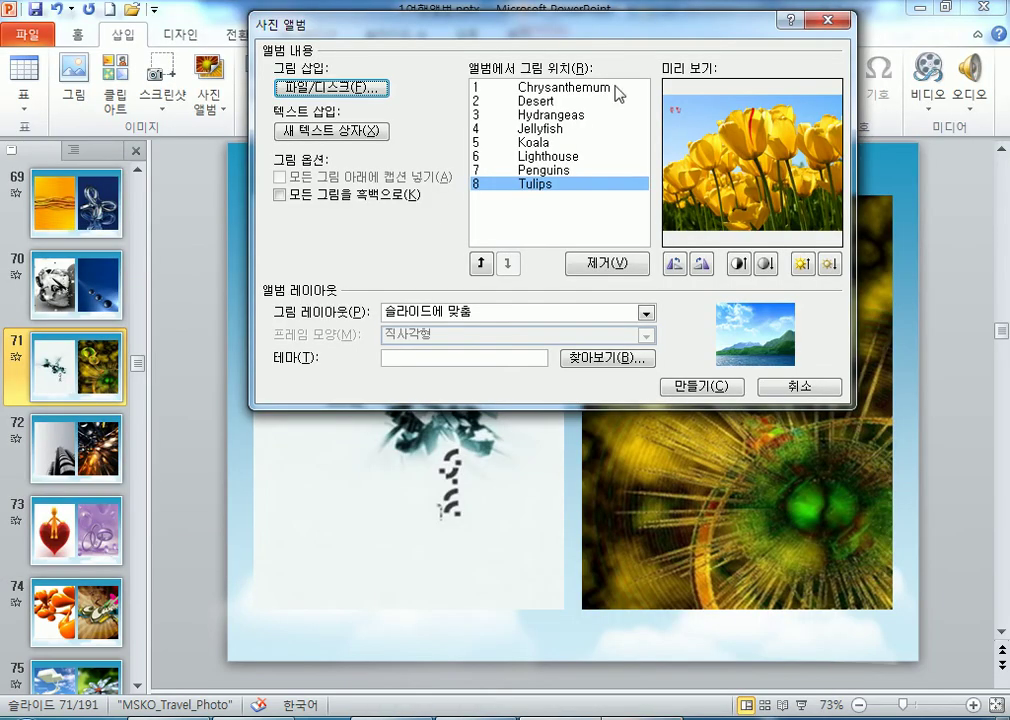
# Step: Preview the Penguins, Lighthouse, Hydrangeas and Chrysanthemum pictures in the album list
pyautogui.click(565, 169)
pyautogui.click(565, 156)
pyautogui.click(565, 115)
pyautogui.click(565, 89)
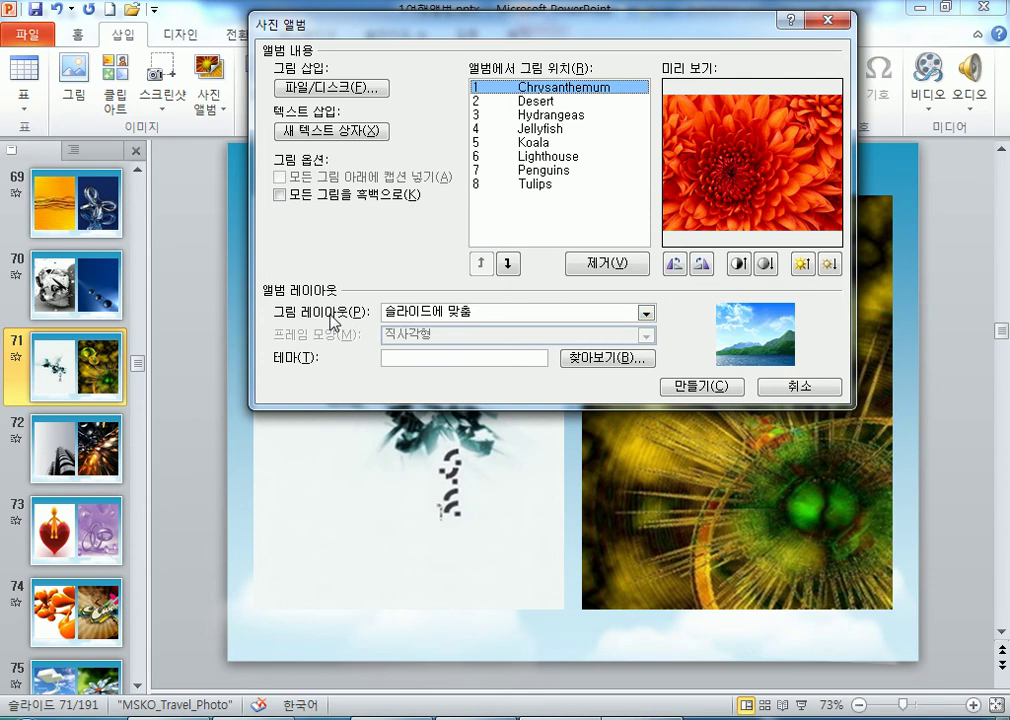
# Step: Try the one-picture, two-picture, fit-to-slide and one-picture-with-title picture layouts
pyautogui.click(440, 312)
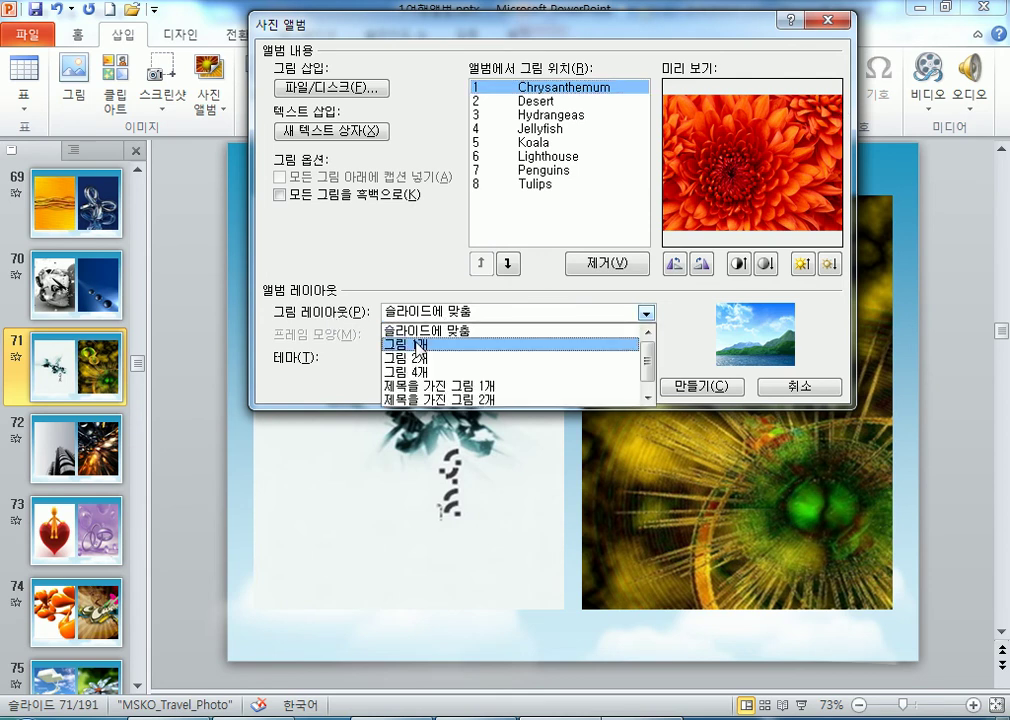
pyautogui.click(417, 345)
pyautogui.click(617, 313)
pyautogui.click(500, 348)
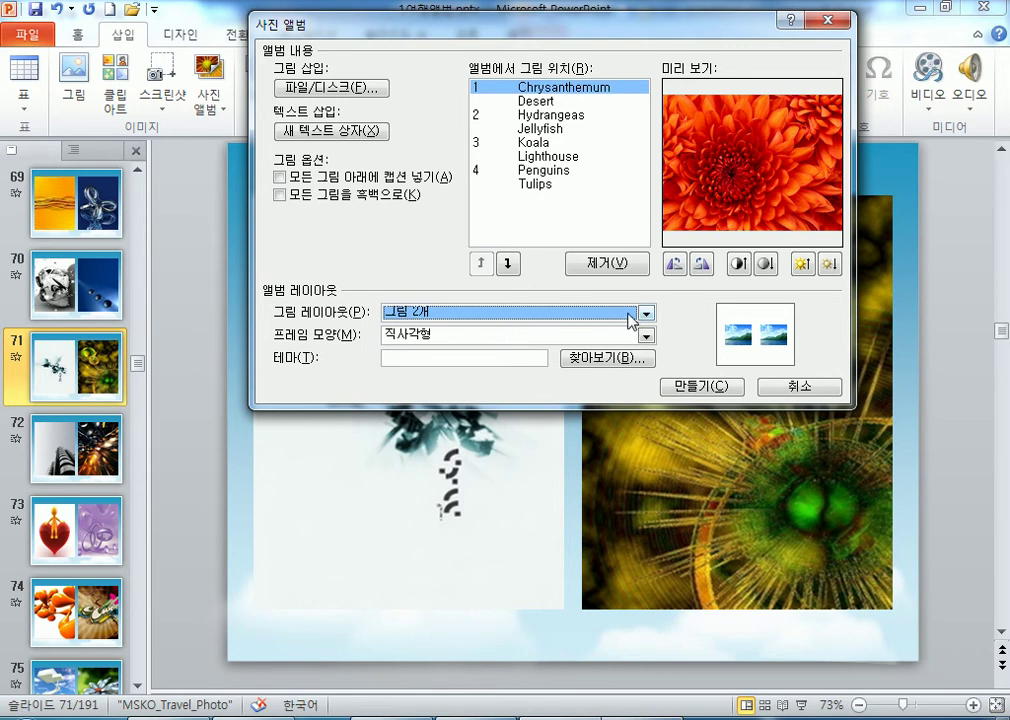
pyautogui.click(645, 315)
pyautogui.scroll(1, 620, 340)
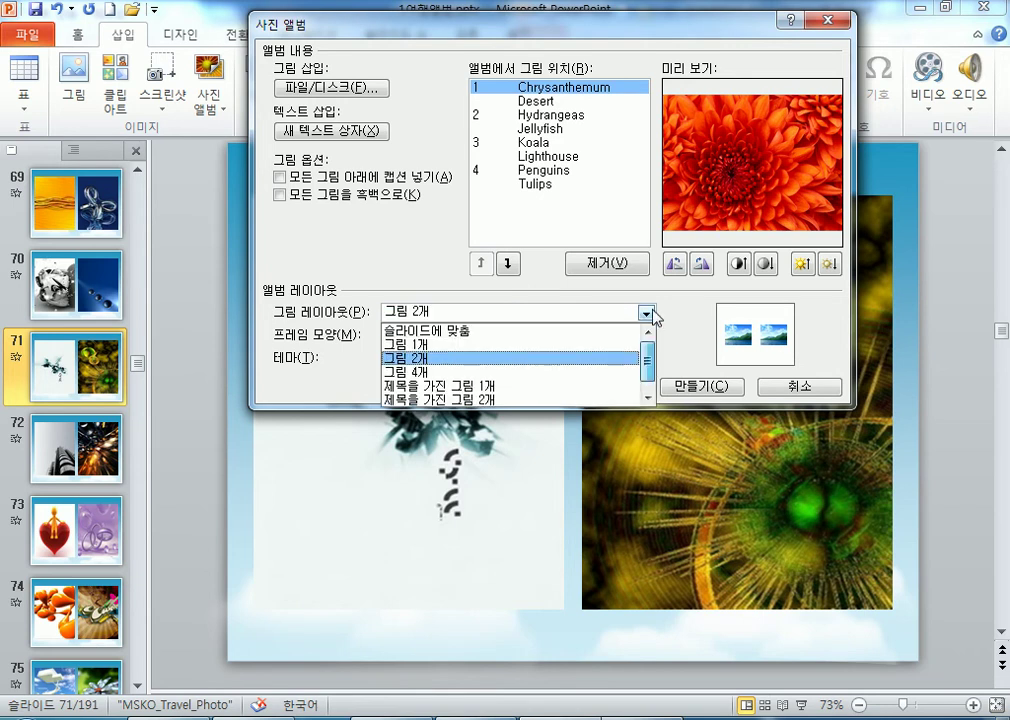
pyautogui.click(536, 333)
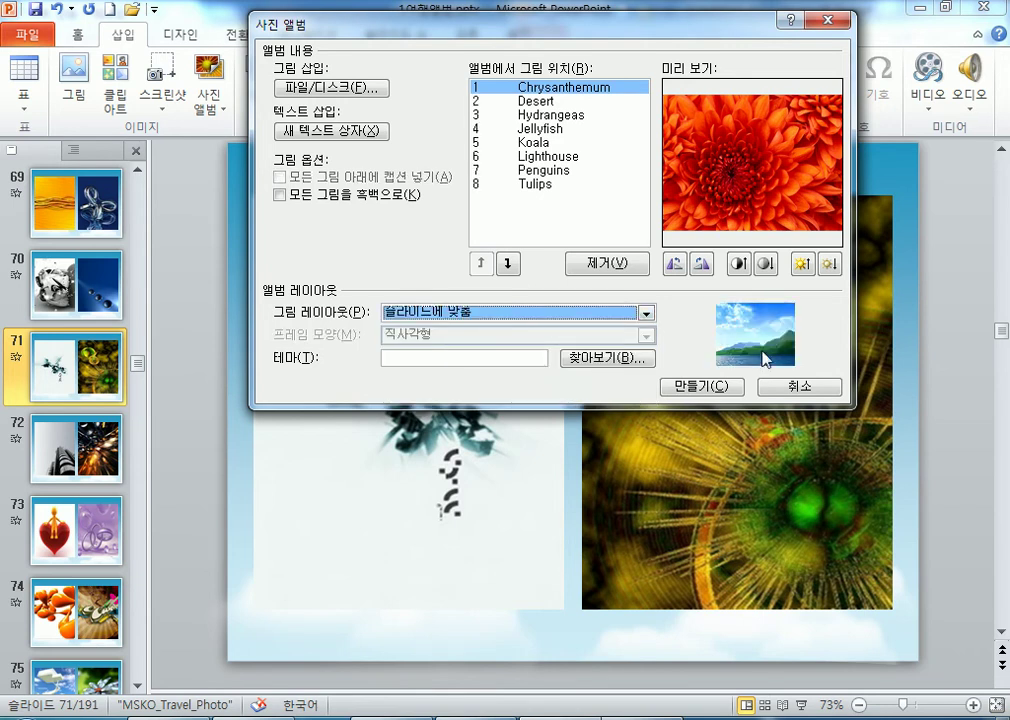
pyautogui.click(647, 315)
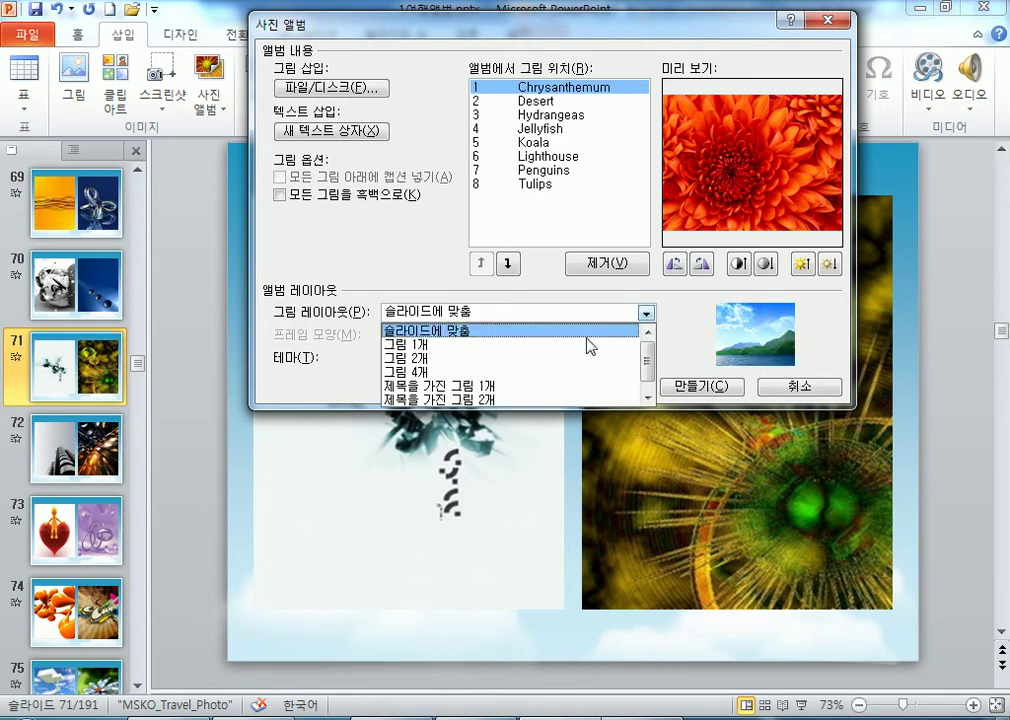
pyautogui.click(488, 386)
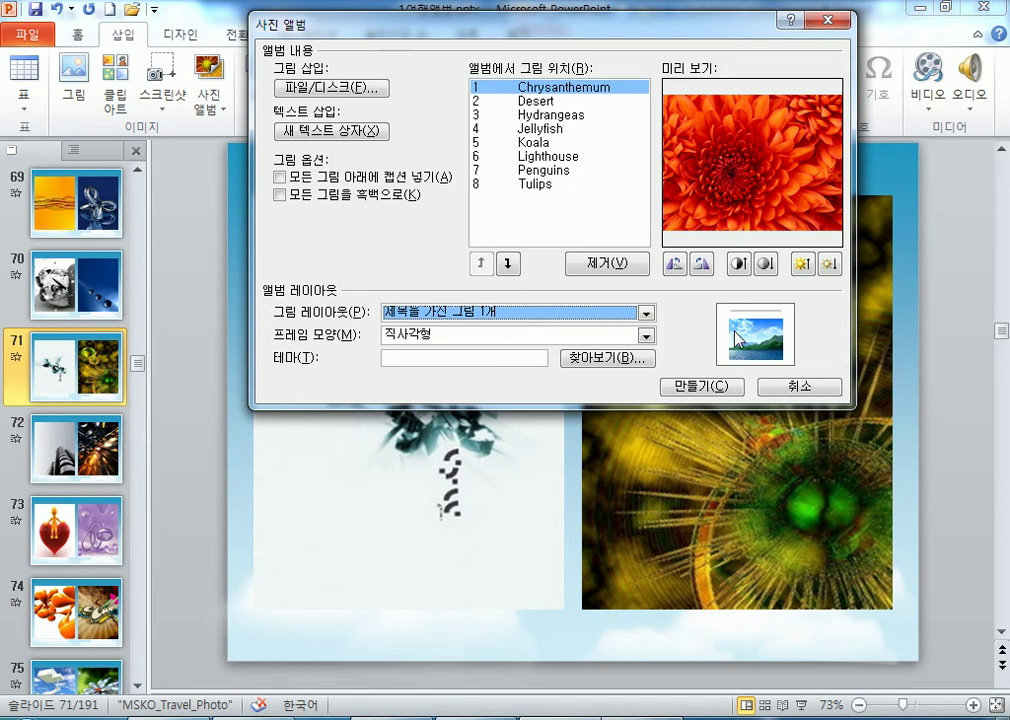
# Step: Try rounded-rectangle, simple black and centred-shadow rectangle frame shapes
pyautogui.click(646, 336)
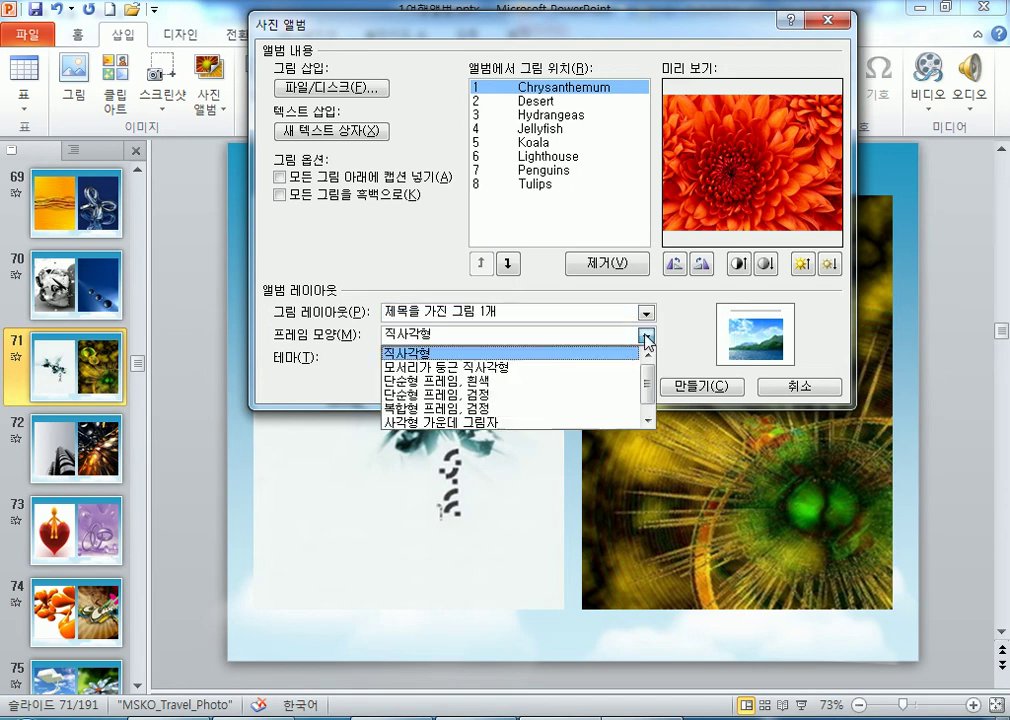
pyautogui.click(533, 368)
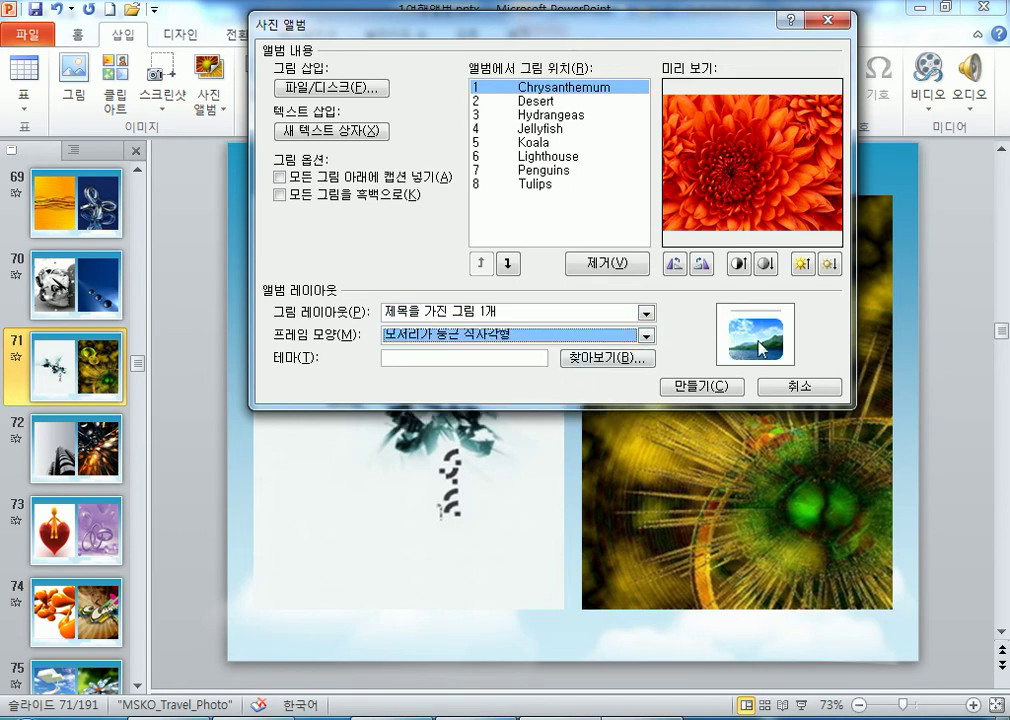
pyautogui.click(646, 336)
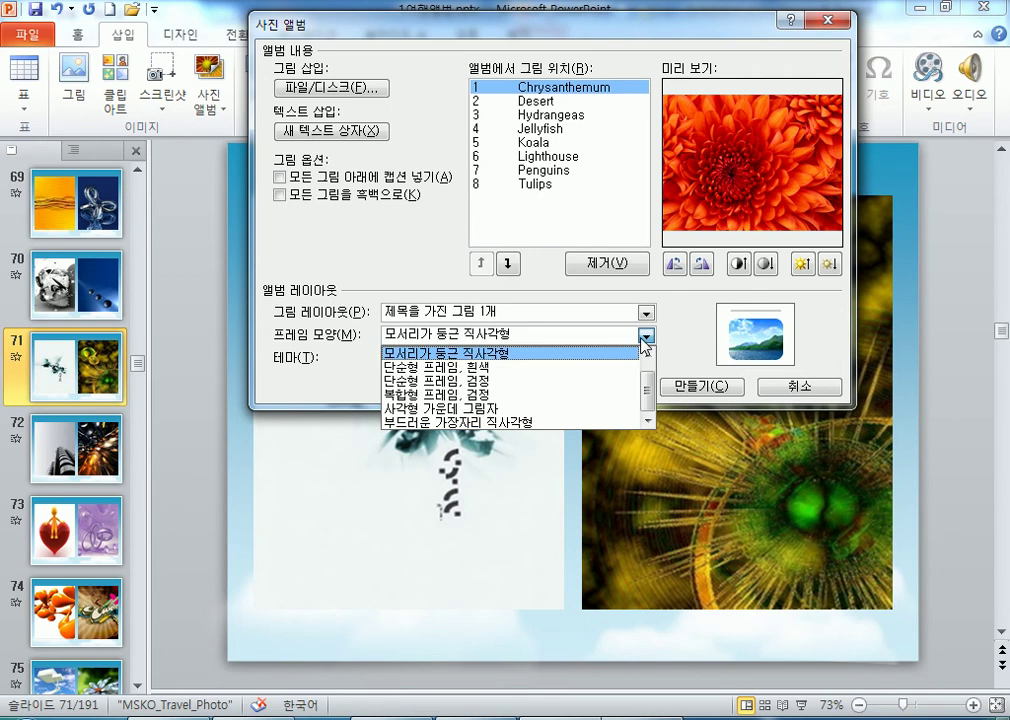
pyautogui.click(533, 382)
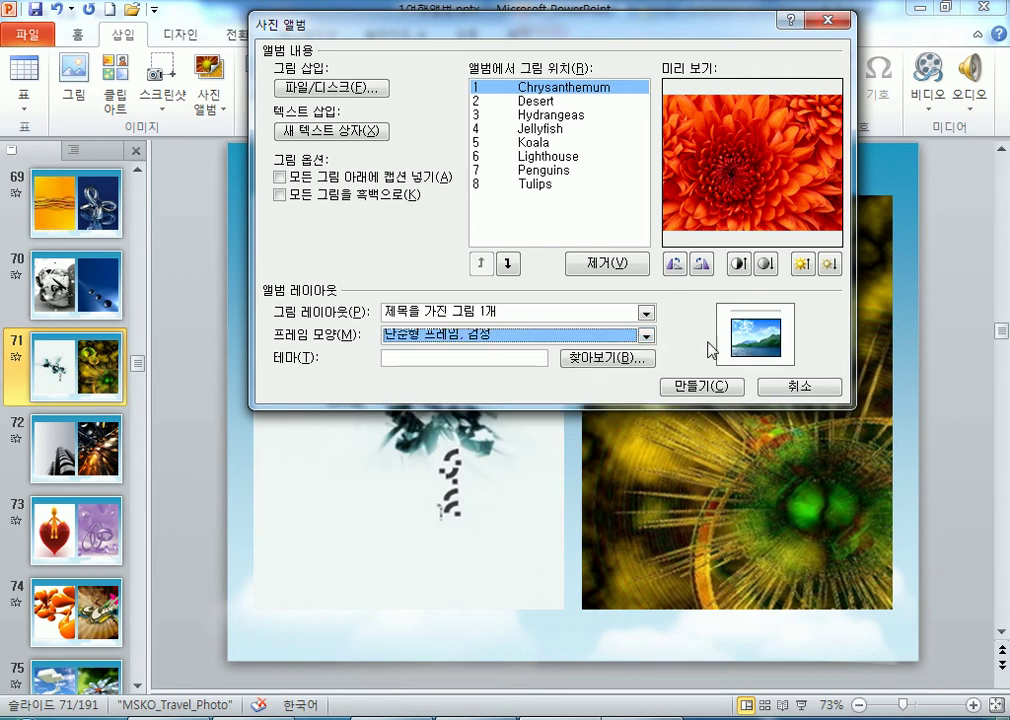
pyautogui.click(643, 336)
pyautogui.click(492, 410)
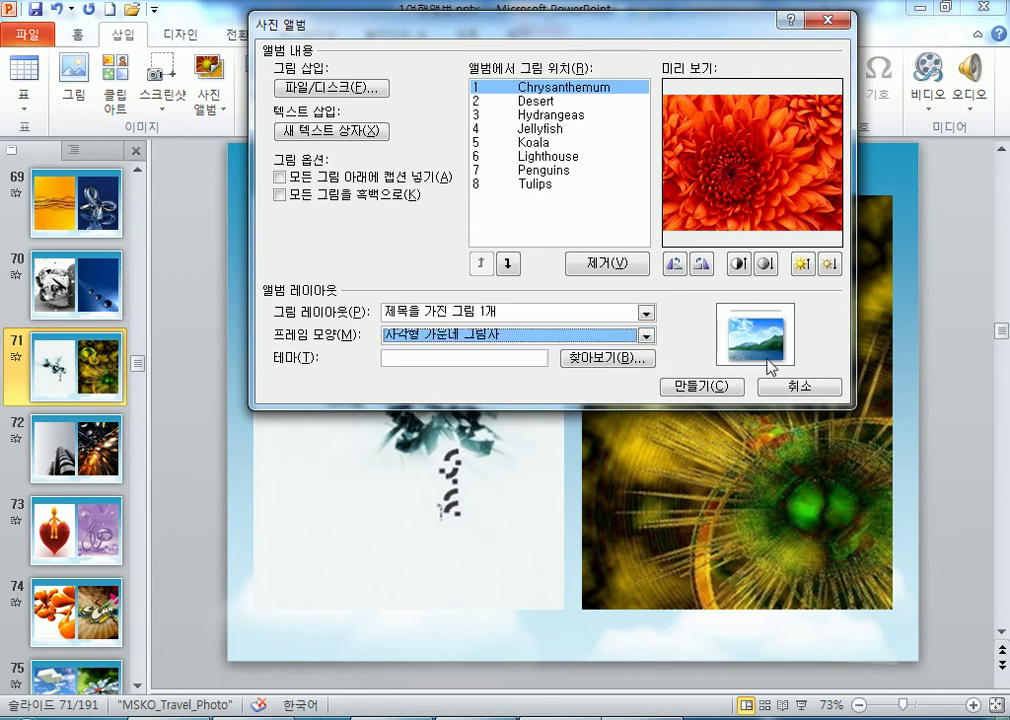
# Step: Settle on the 그림 1개 layout with the 단순형 프레임, 흰색 frame
pyautogui.click(646, 313)
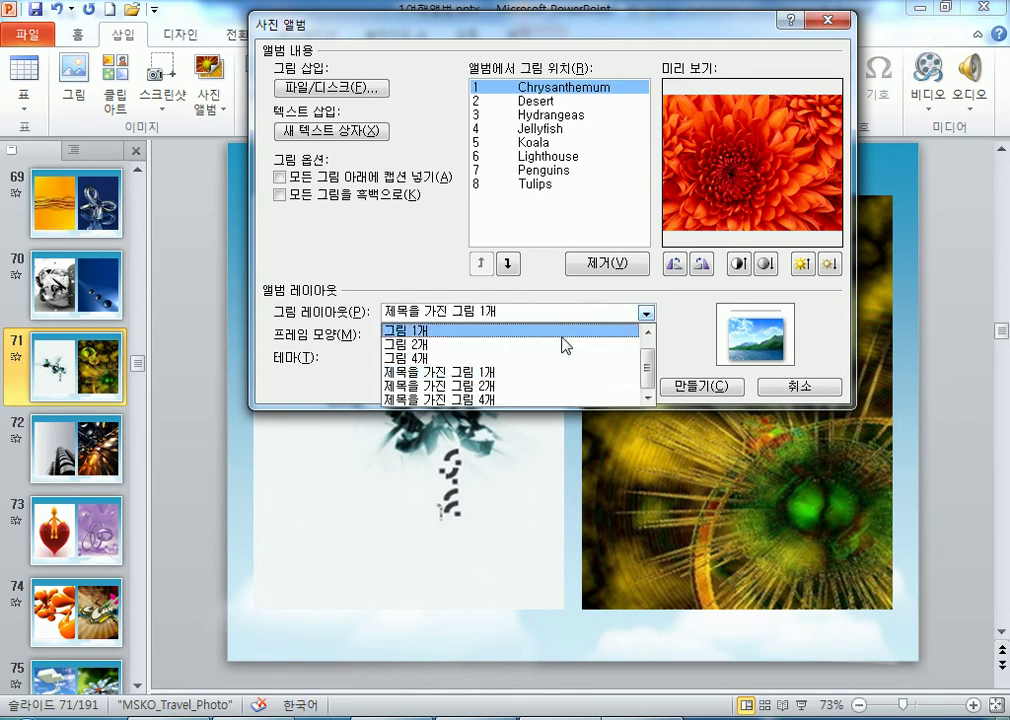
pyautogui.click(440, 329)
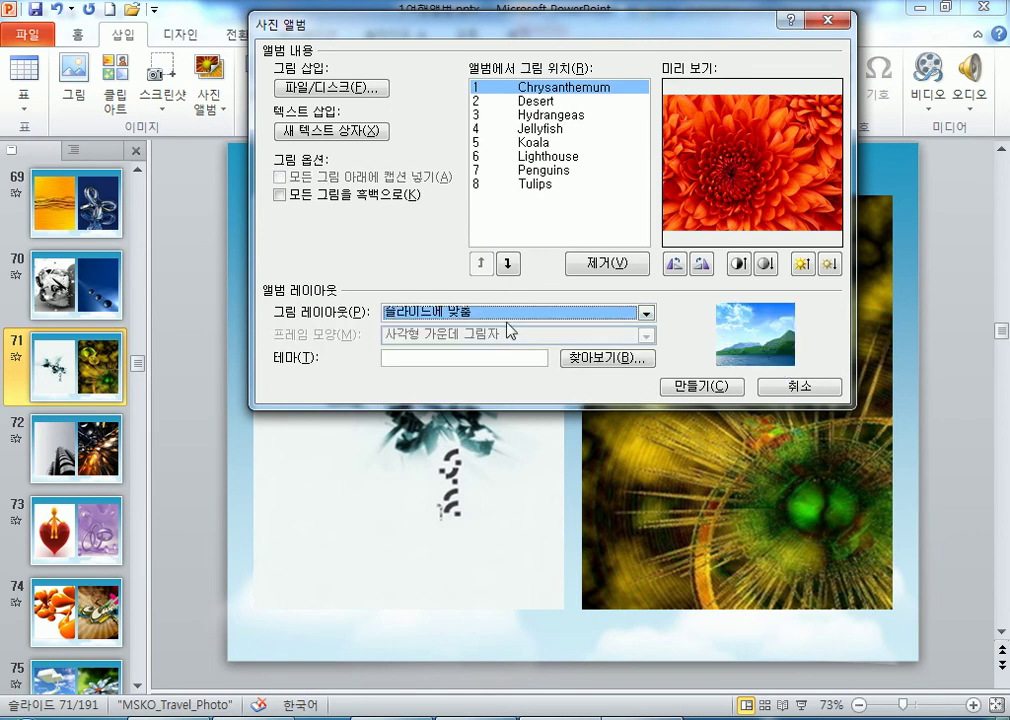
pyautogui.click(646, 313)
pyautogui.click(452, 345)
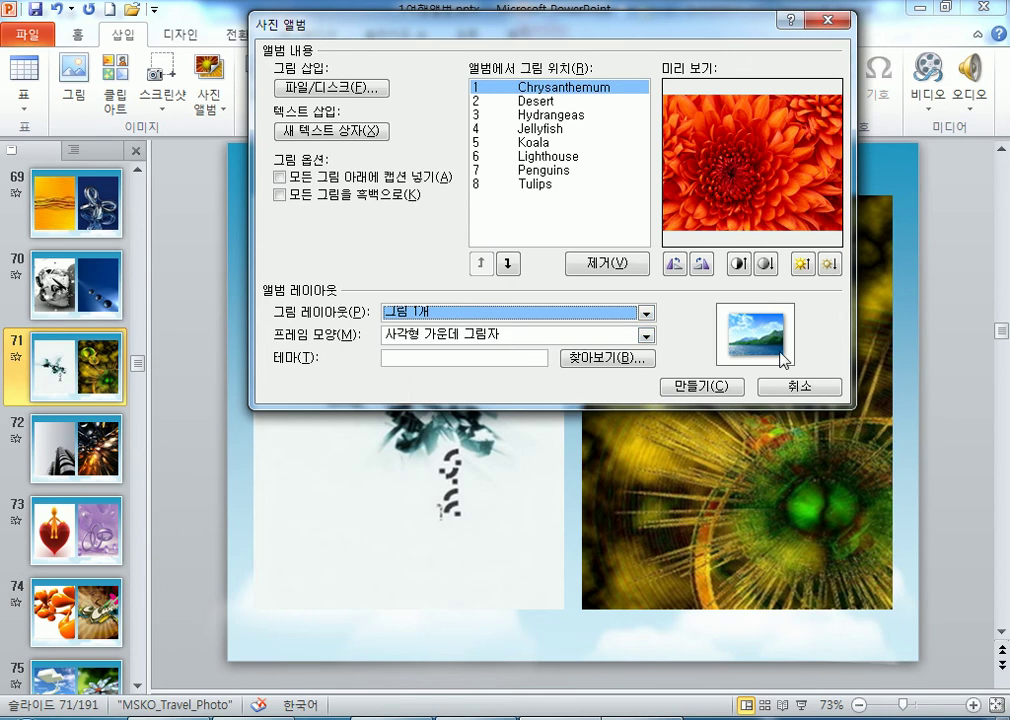
pyautogui.click(553, 338)
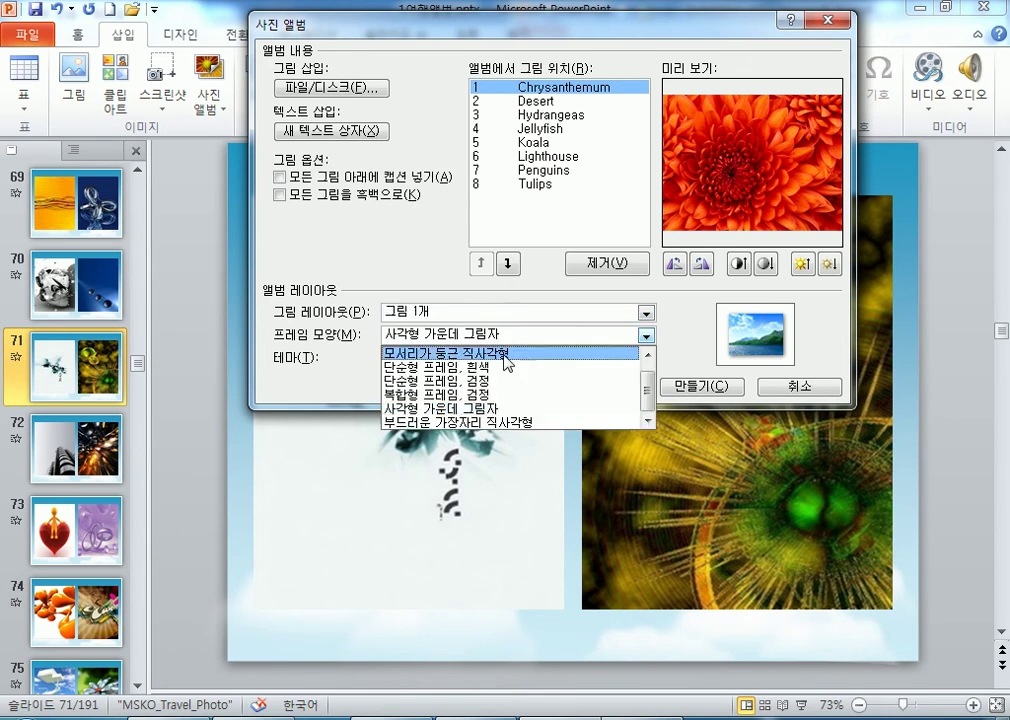
pyautogui.click(479, 368)
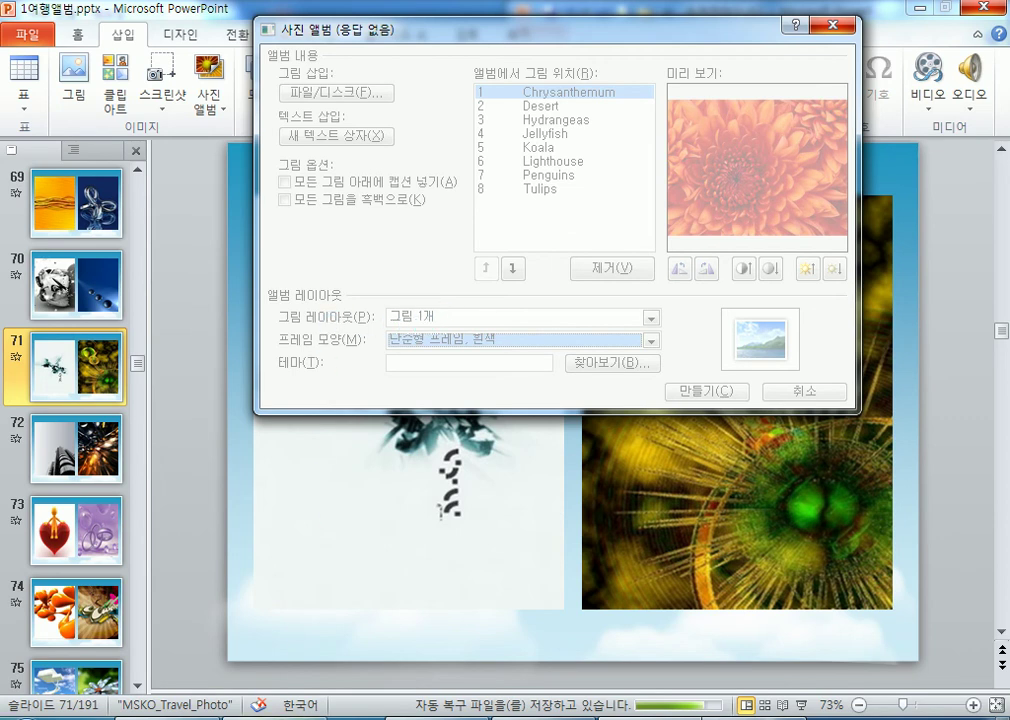
# Step: Add the line '2. 그림 레이아웃에서 원하는 형태를 선택' to the notes and return to the album dialog
pyautogui.hotkey('alt', 'Tab')
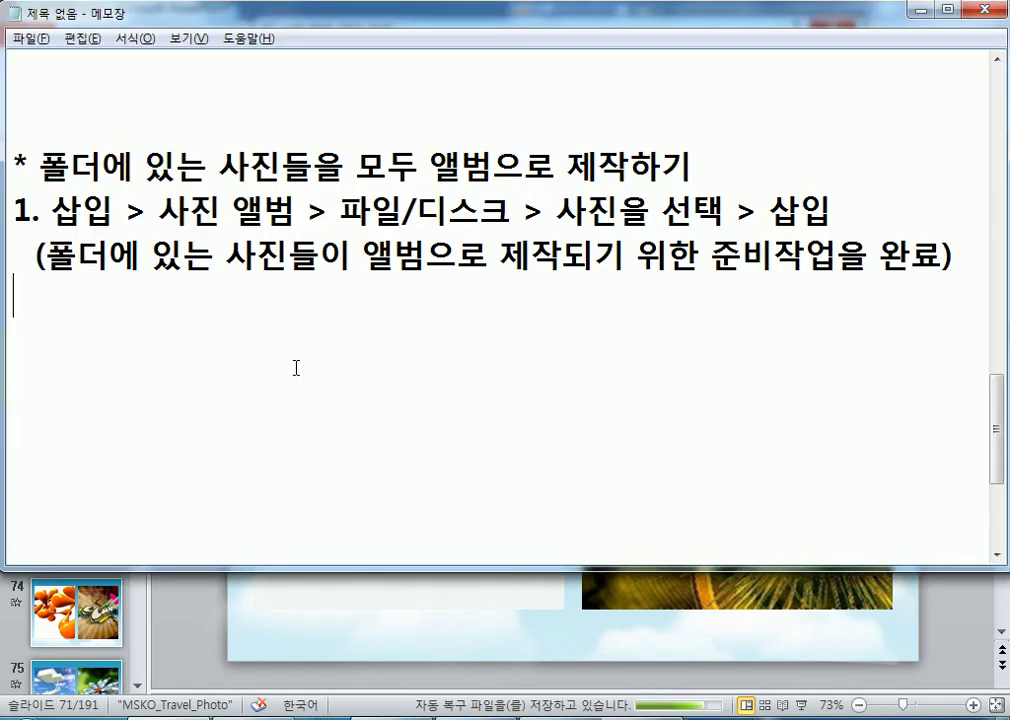
pyautogui.write('2. 그림 레이아웃에서 워원하는 형태르를 선택')
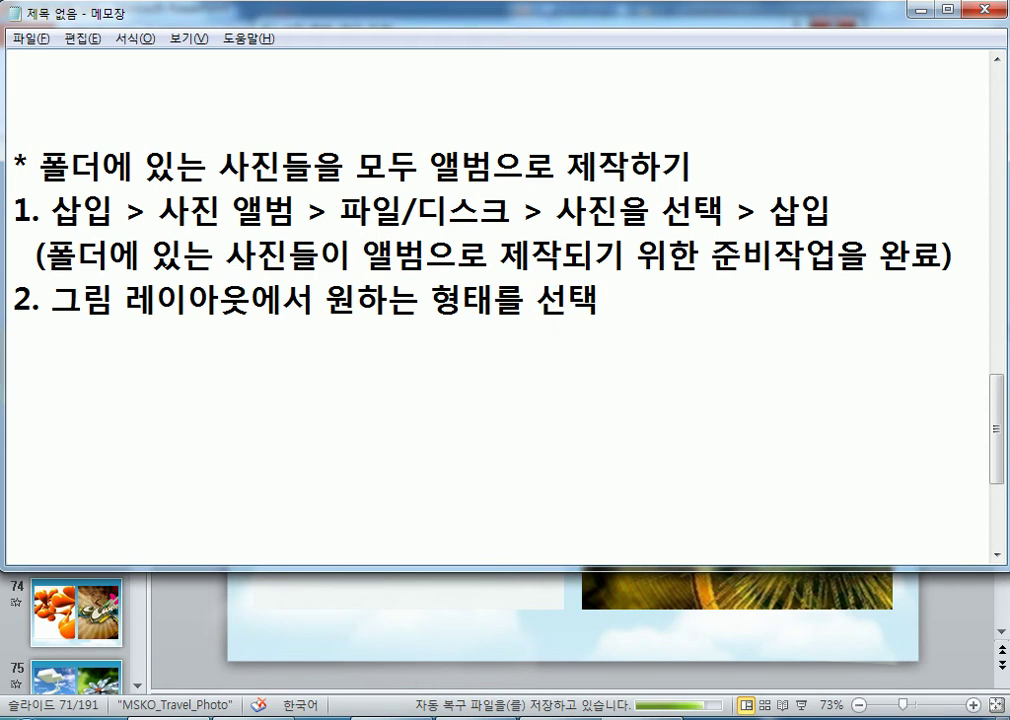
pyautogui.hotkey('alt', 'Tab')
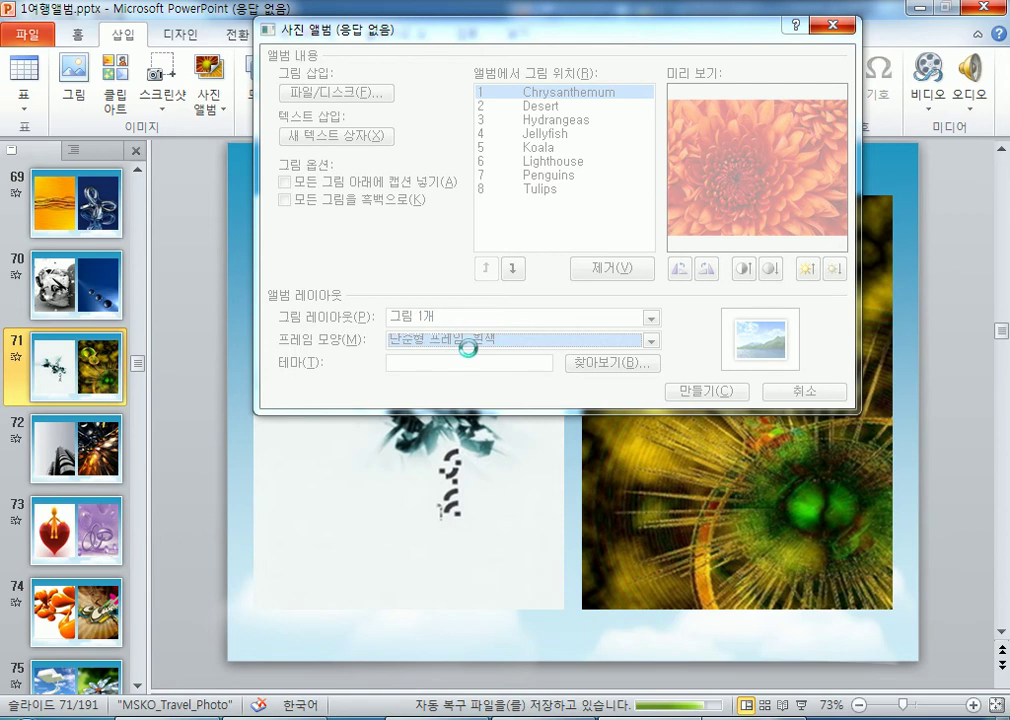
pyautogui.hotkey('alt', 'Tab')
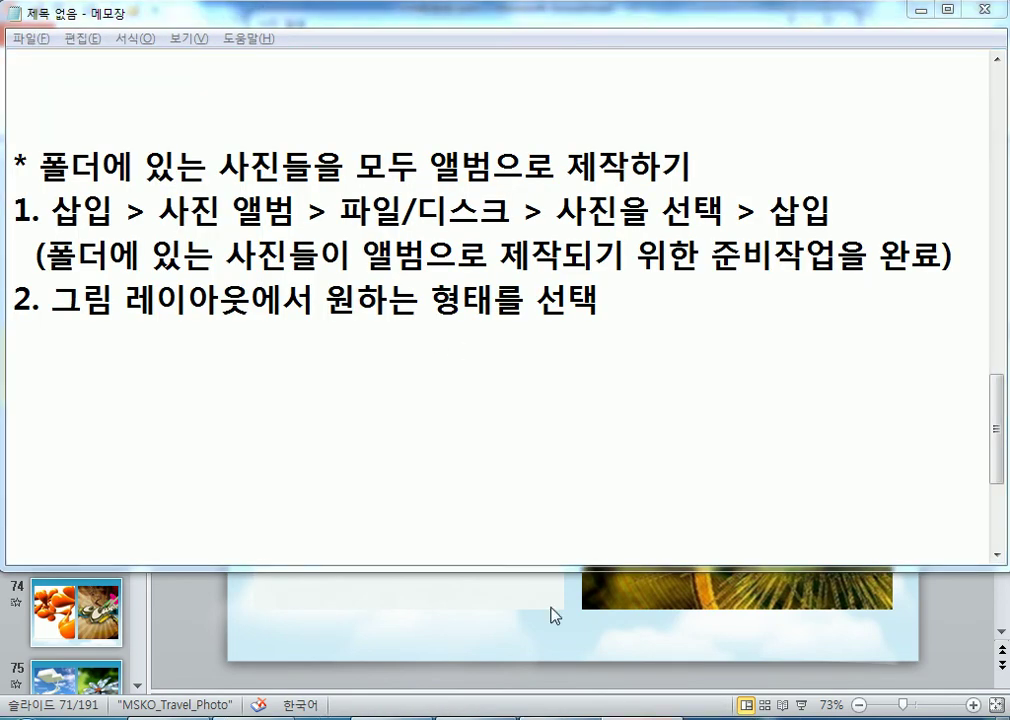
pyautogui.hotkey('alt', 'Tab')
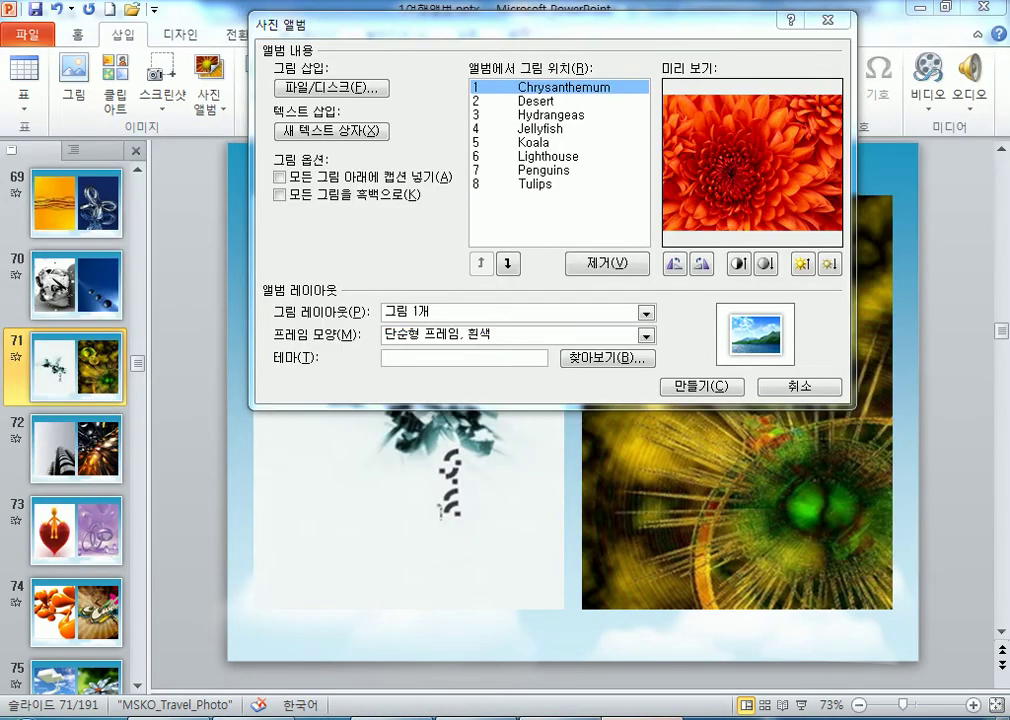
# Step: Create the album with the 슬라이드에 맞춤 layout and select all its slides
pyautogui.click(485, 313)
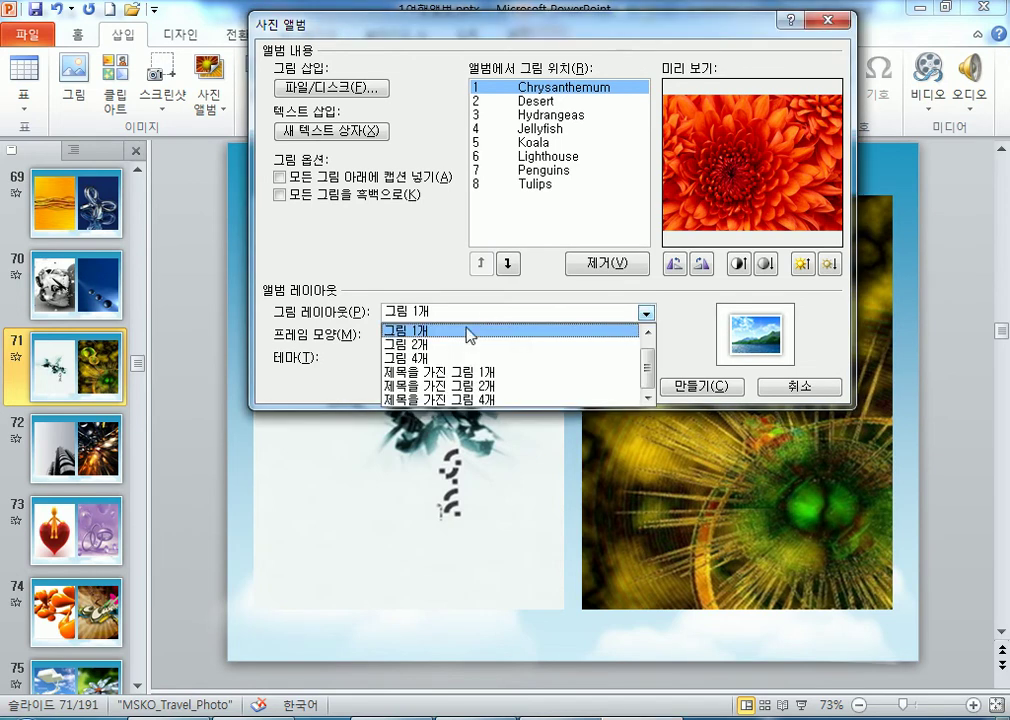
pyautogui.click(456, 331)
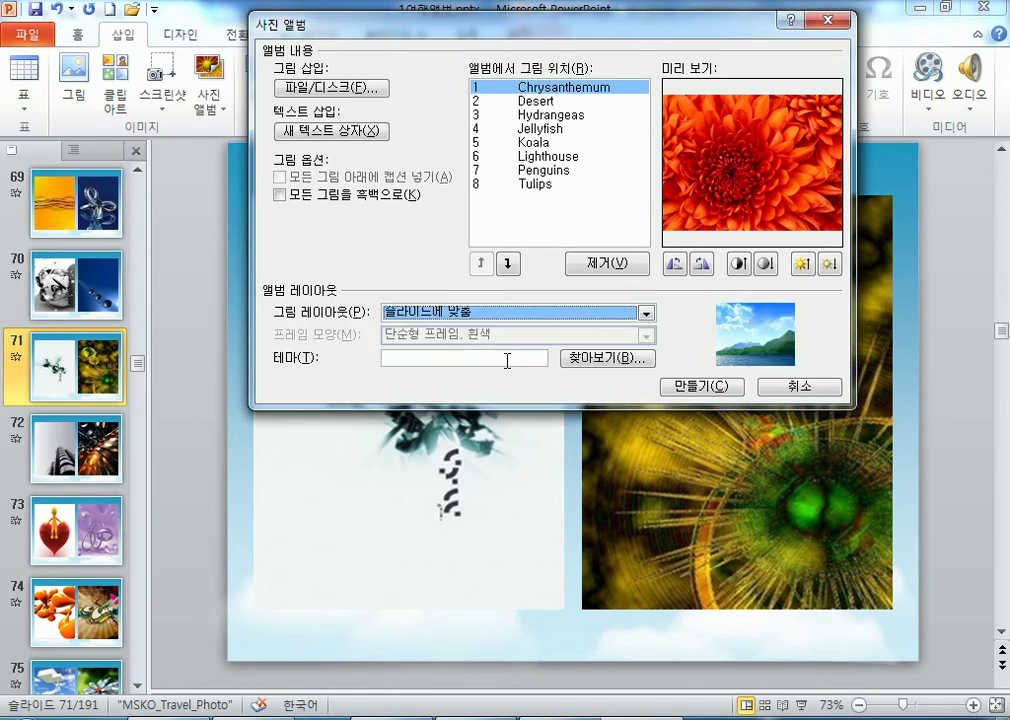
pyautogui.click(703, 386)
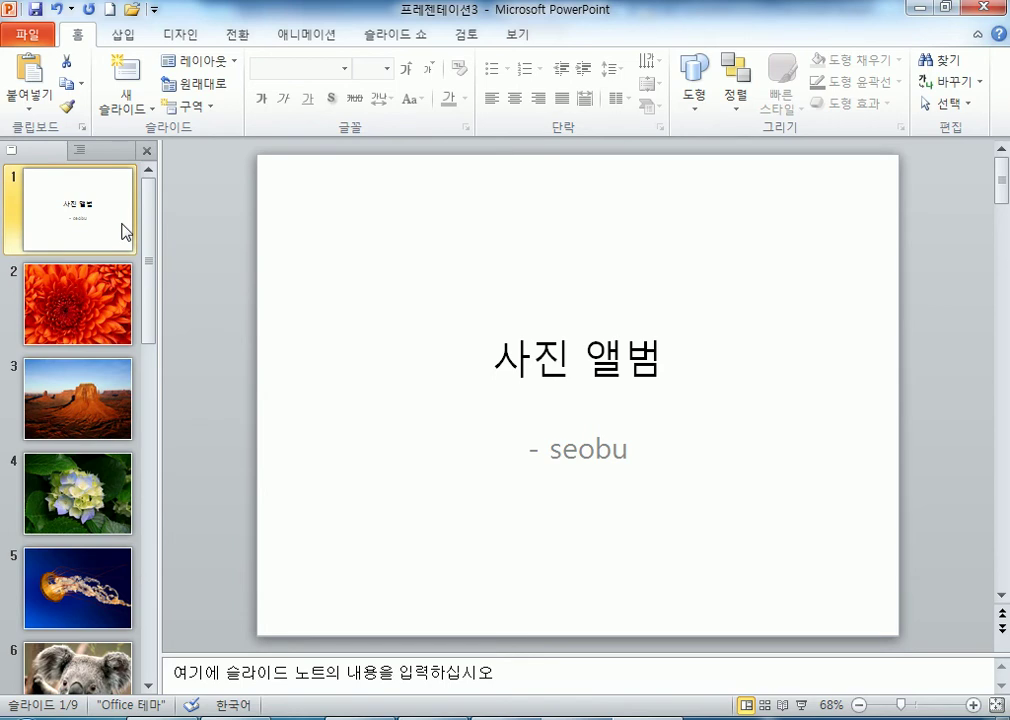
pyautogui.hotkey('ctrl', 'a')
pyautogui.moveTo(478, 212); pyautogui.dragTo(708, 531)
pyautogui.click(54, 204)
pyautogui.hotkey('ctrl', 'a')
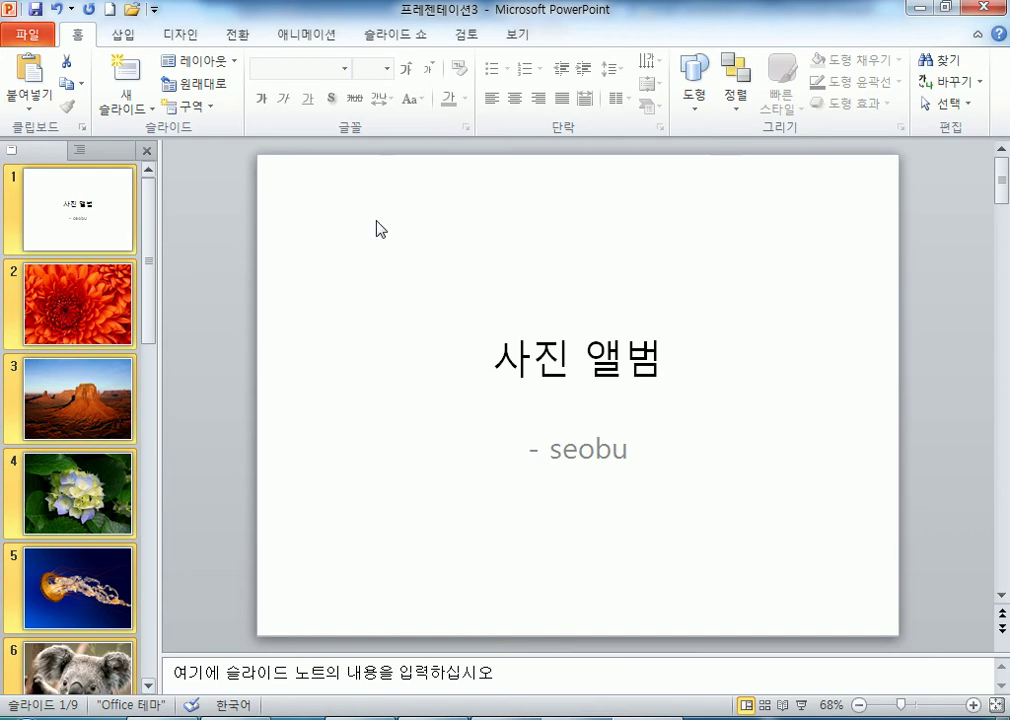
# Step: Show the nine album slides in 여러 슬라이드 view
pyautogui.click(517, 33)
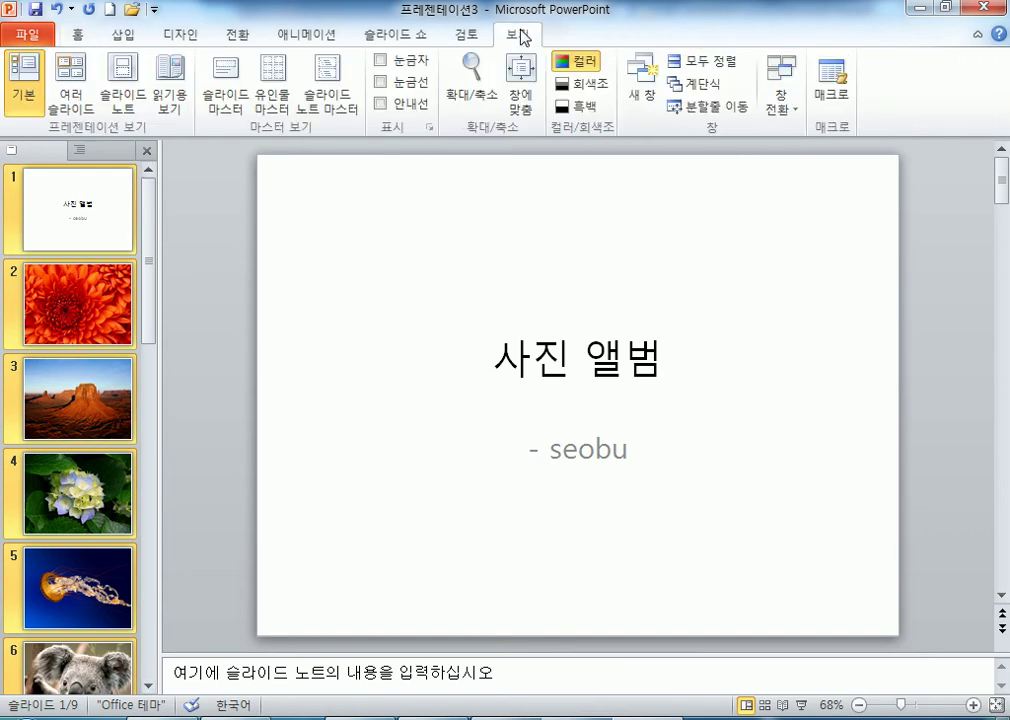
pyautogui.click(63, 68)
pyautogui.scroll(-1, 470, 435)
pyautogui.scroll(1, 470, 435)
pyautogui.scroll(-3, 440, 428)
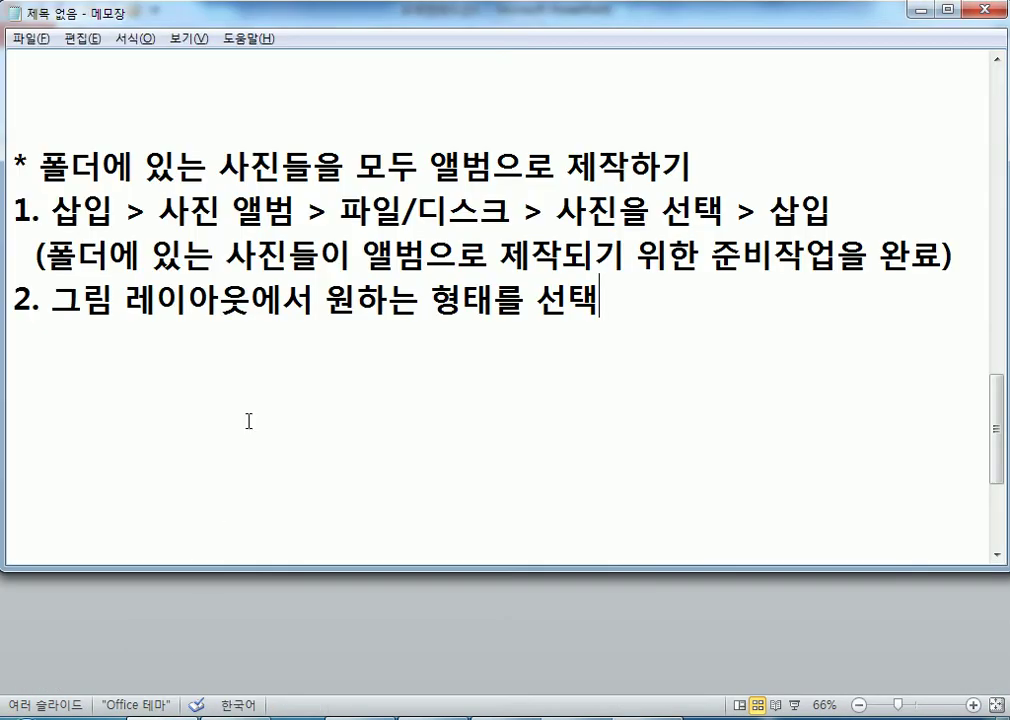
pyautogui.press('Return')
pyautogui.press('Return')
pyautogui.press('Return')
# Step: Write step 3: '3. 보기 > 여러 슬라이드 > 전체선택(Ctrl + A) > 복사(Ctrl + C)'
pyautogui.click(269, 334)
pyautogui.write('3')
pyautogui.write('. 보기 > 여러 슬랑')
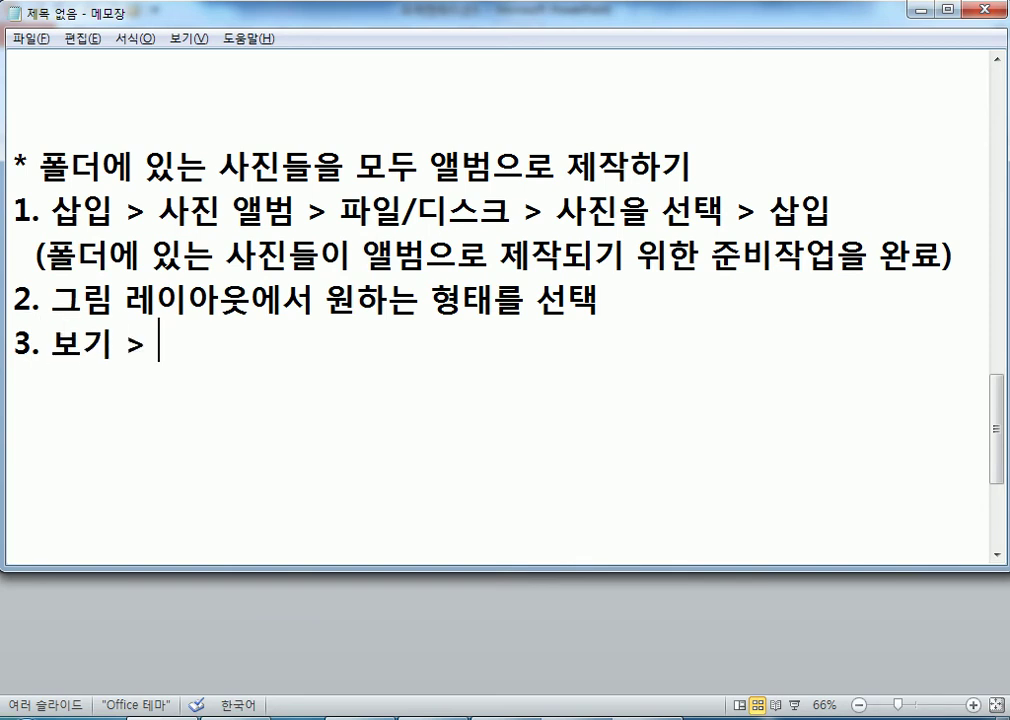
pyautogui.write('이브')
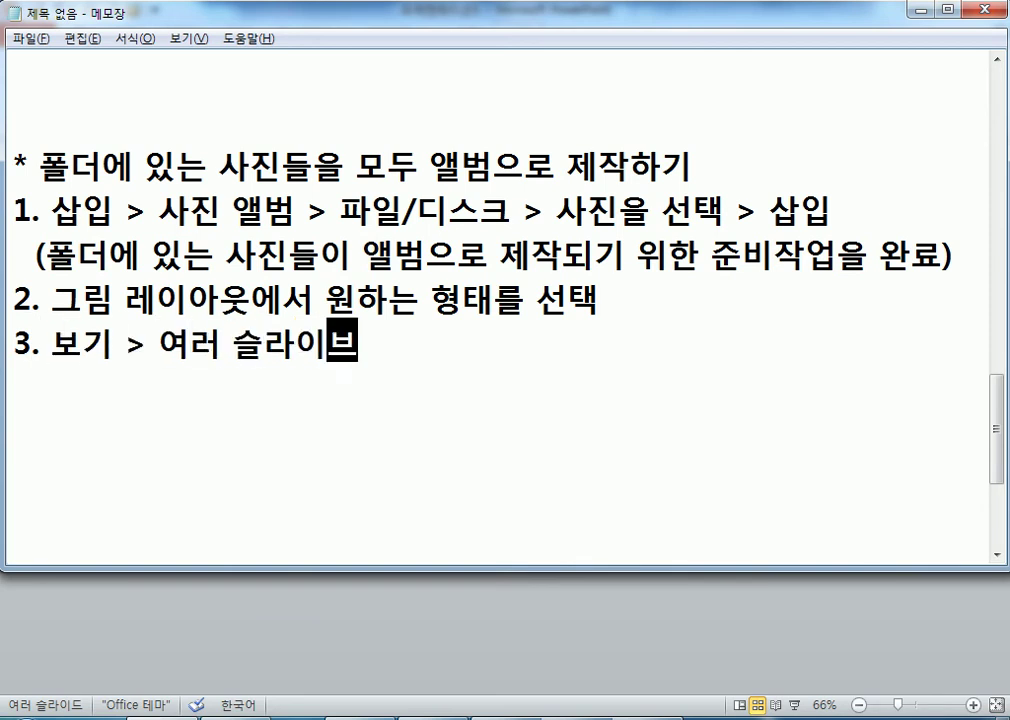
pyautogui.press('BackSpace')
pyautogui.press('BackSpace')
pyautogui.write('드')
pyautogui.hotkey('alt', 'Tab')
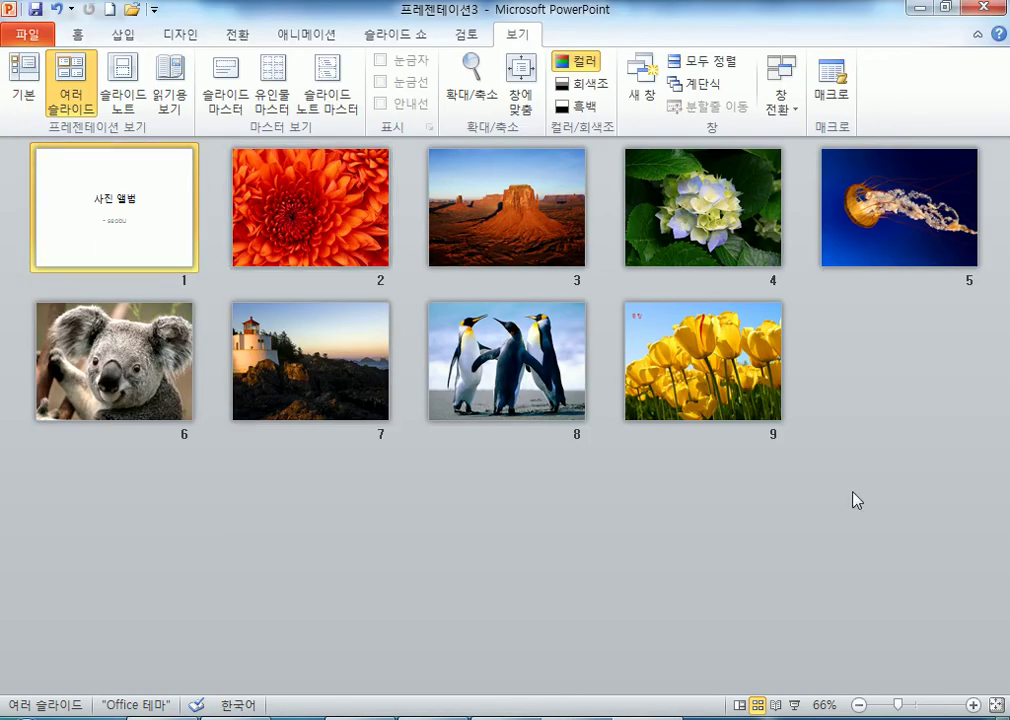
pyautogui.hotkey('ctrl', 'a')
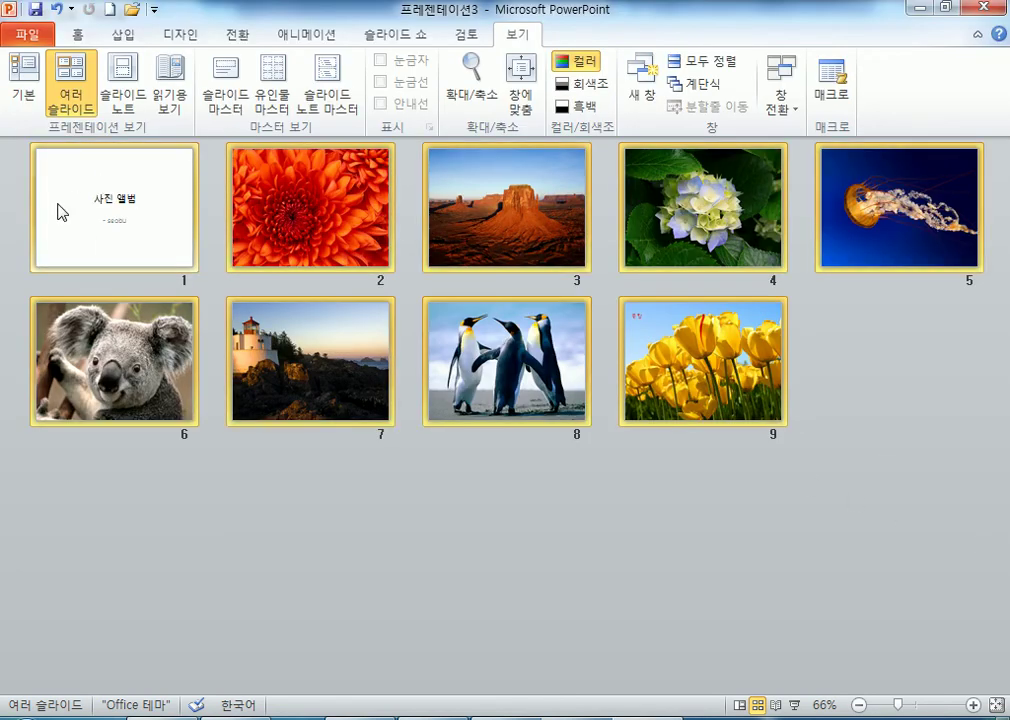
pyautogui.hotkey('alt', 'Tab')
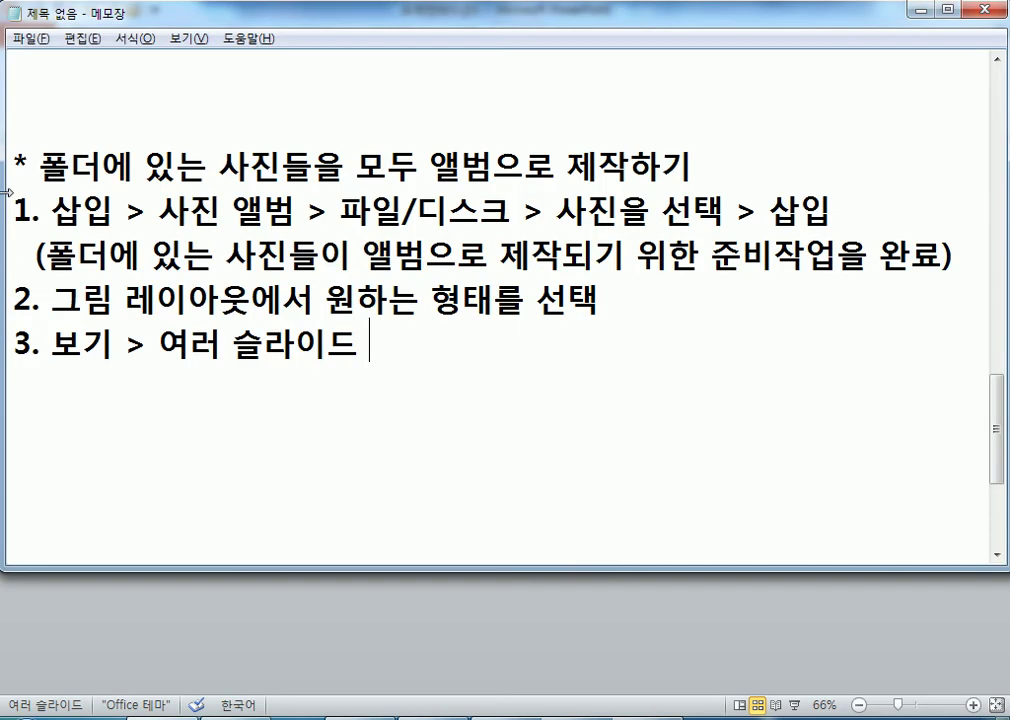
pyautogui.write('> 전체선')
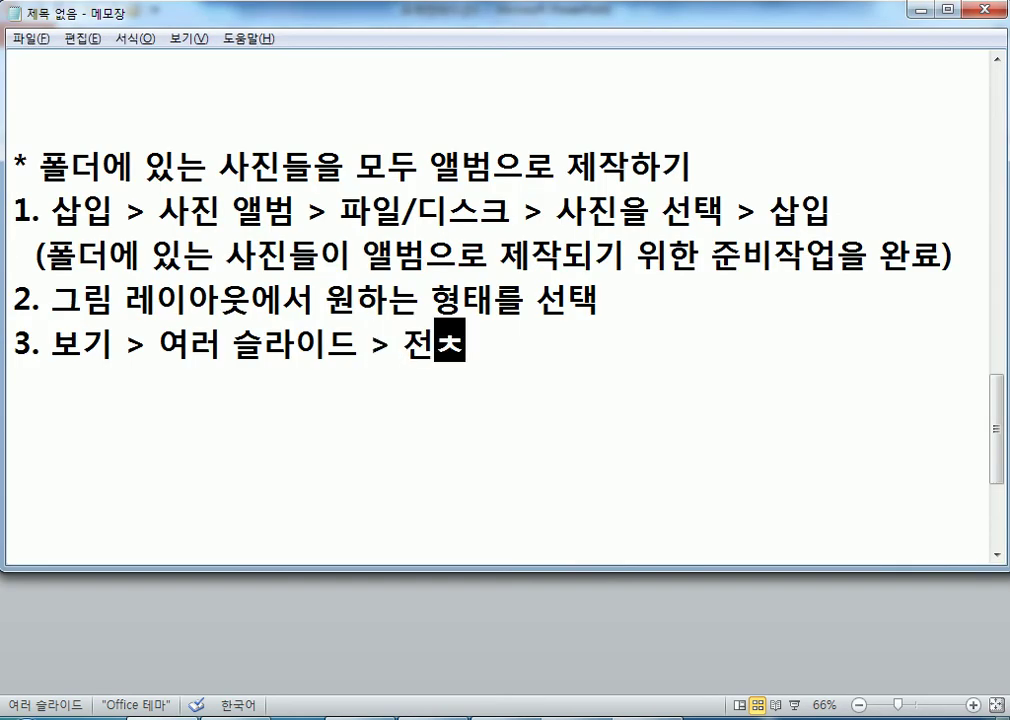
pyautogui.write('택(Ctlr')
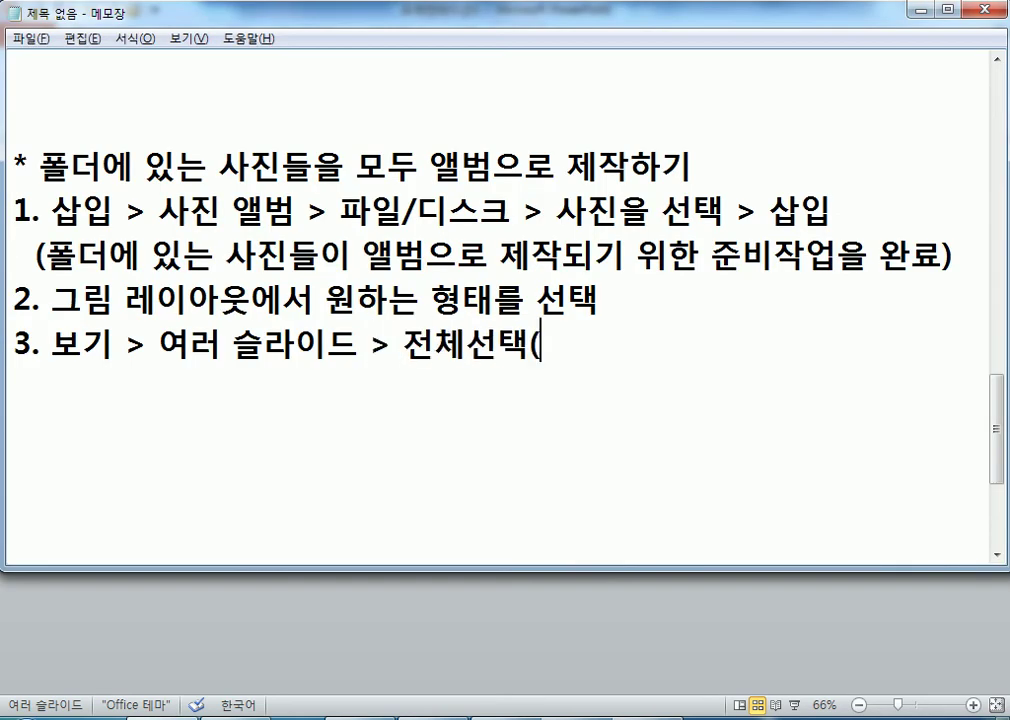
pyautogui.press('BackSpace')
pyautogui.press('BackSpace')
pyautogui.write('rl + A)')
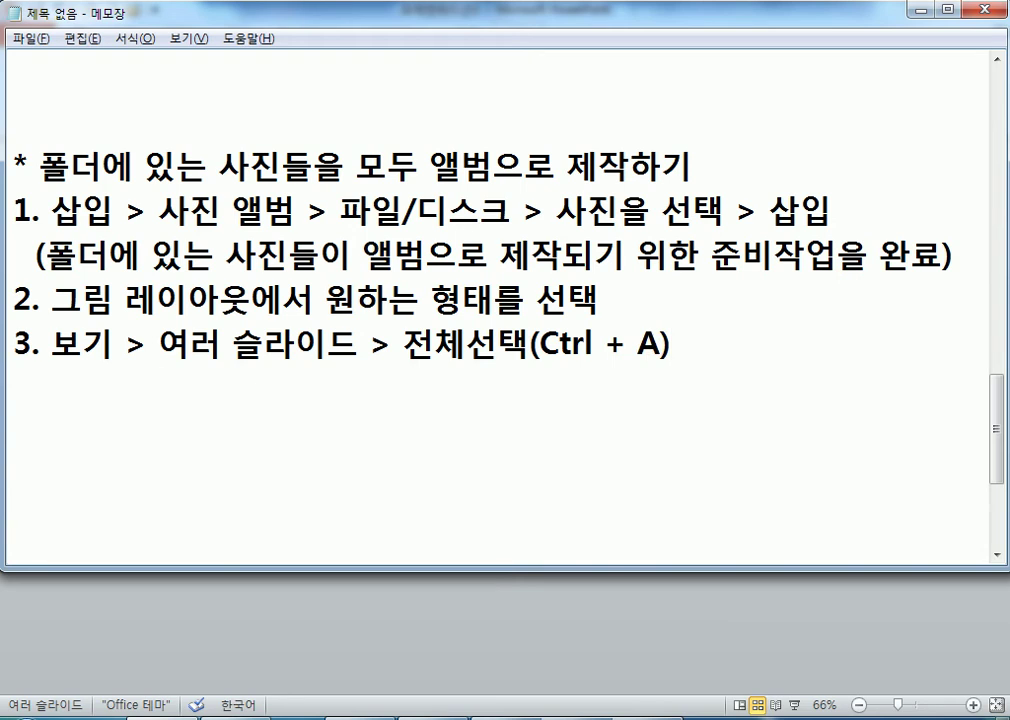
pyautogui.write(' > qhrt')
pyautogui.press('BackSpace')
pyautogui.press('BackSpace')
pyautogui.press('BackSpace')
pyautogui.press('BackSpace')
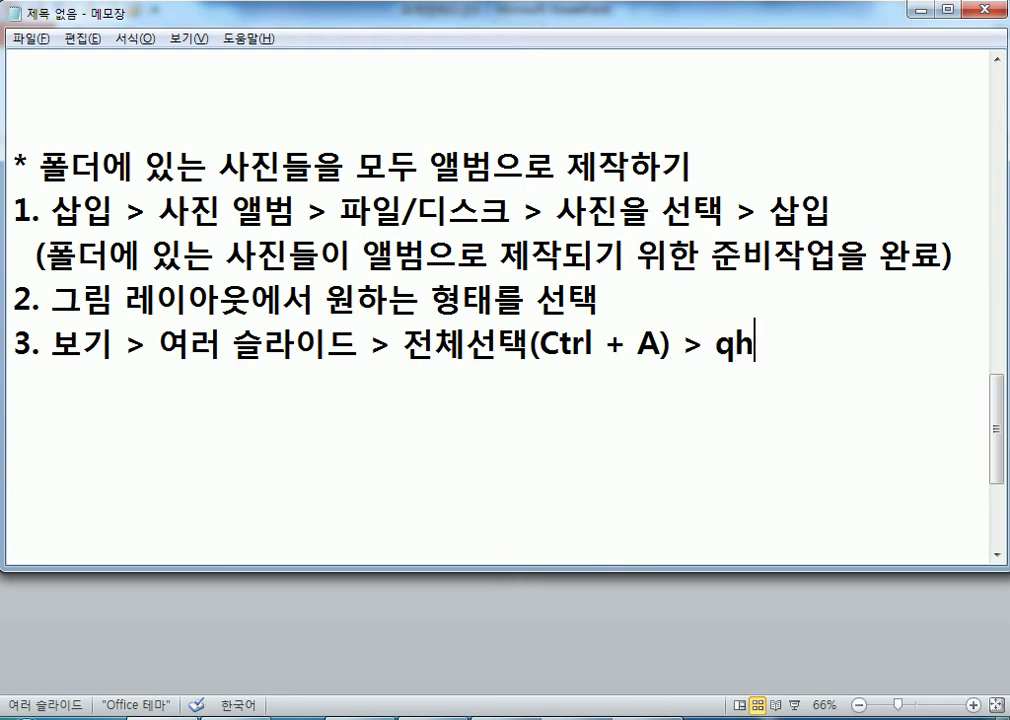
pyautogui.write('복사(C')
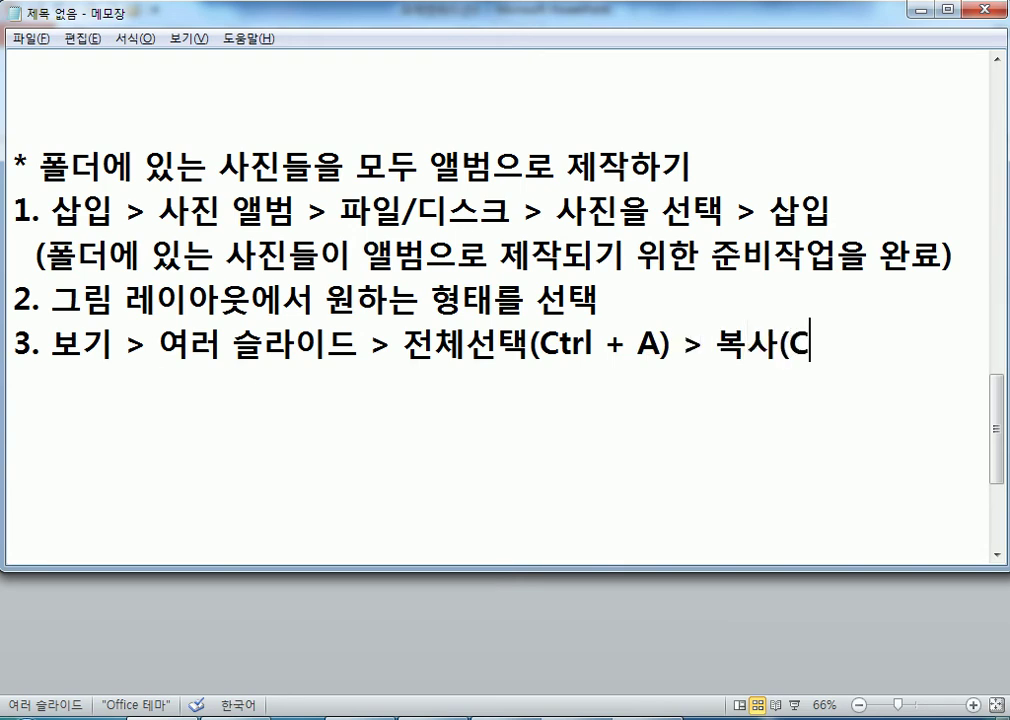
pyautogui.write('trl + C')
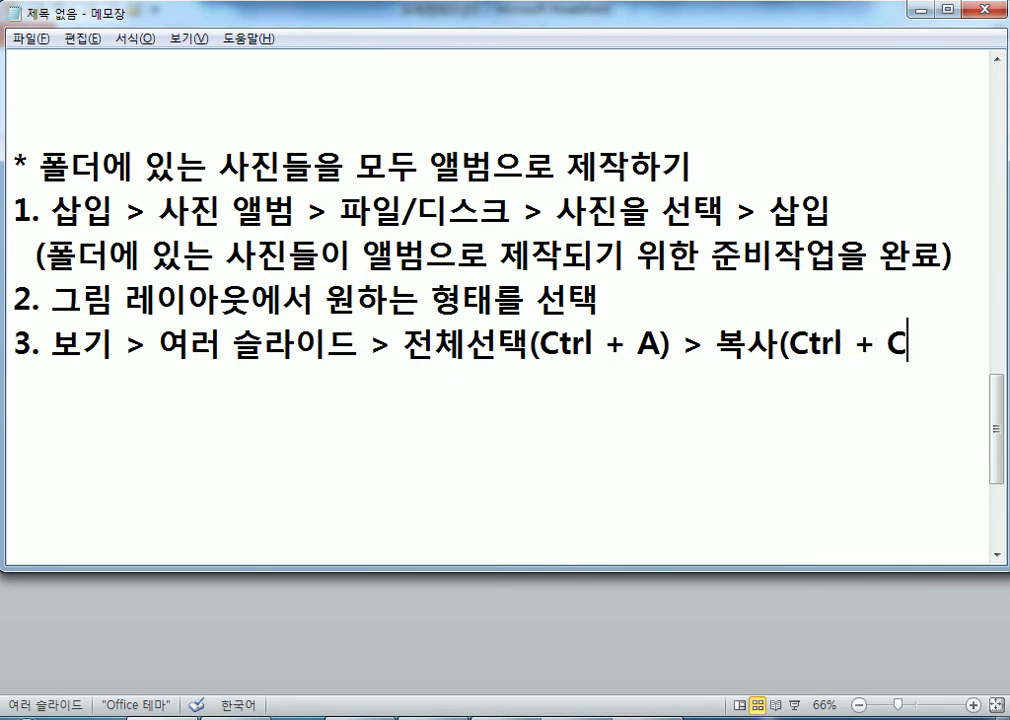
pyautogui.write(')')
pyautogui.press('Return')
# Step: Write step 4: '4. 앨범제작하는 파일에 와서, 보기 > 여러 슬라이드 > 마지막 슬라이드를 클릭 > 붙여넣기'
pyautogui.write('4. dofq')
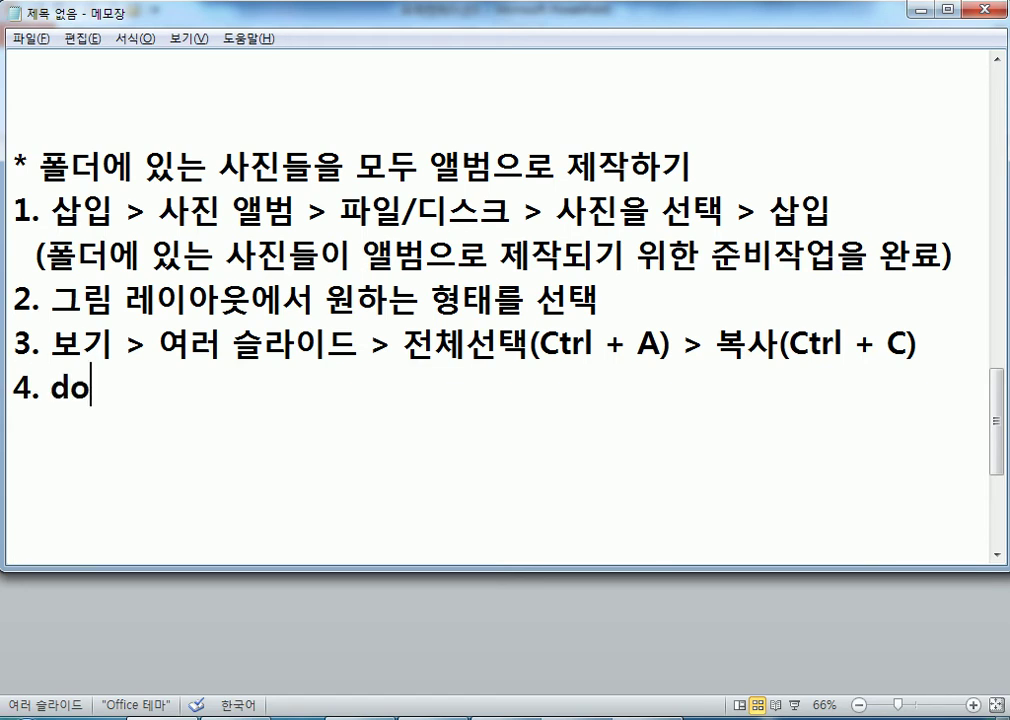
pyautogui.press('BackSpace')
pyautogui.press('BackSpace')
pyautogui.press('BackSpace')
pyautogui.press('BackSpace')
pyautogui.press('Hangul')
pyautogui.write('ㅇ앨범제')
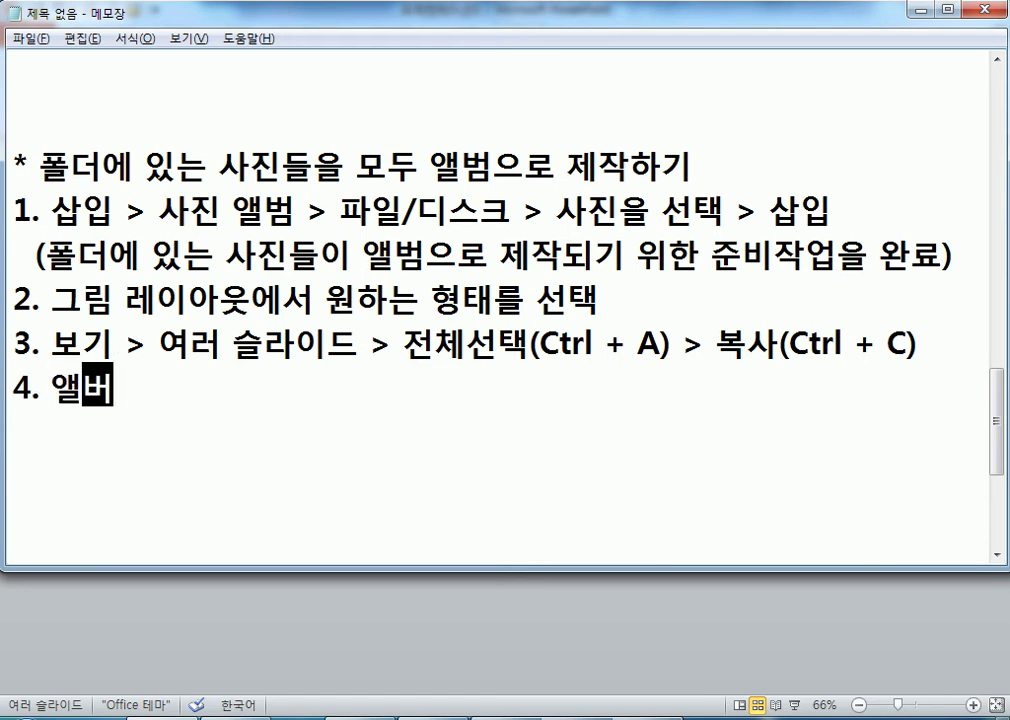
pyautogui.write('작하는 ')
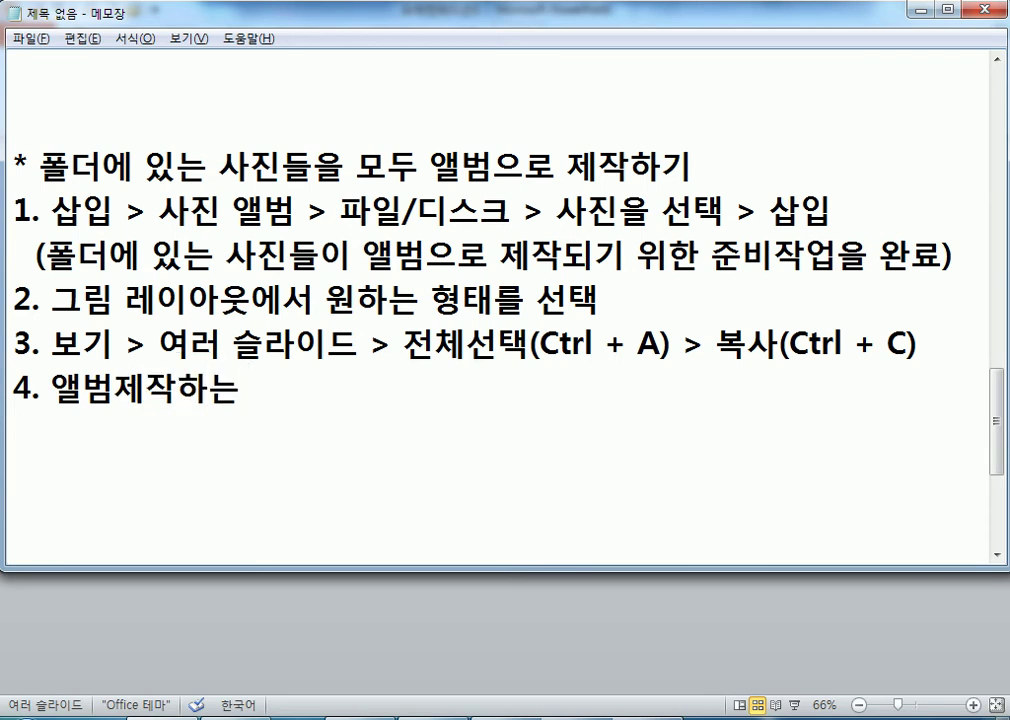
pyautogui.write('파일에')
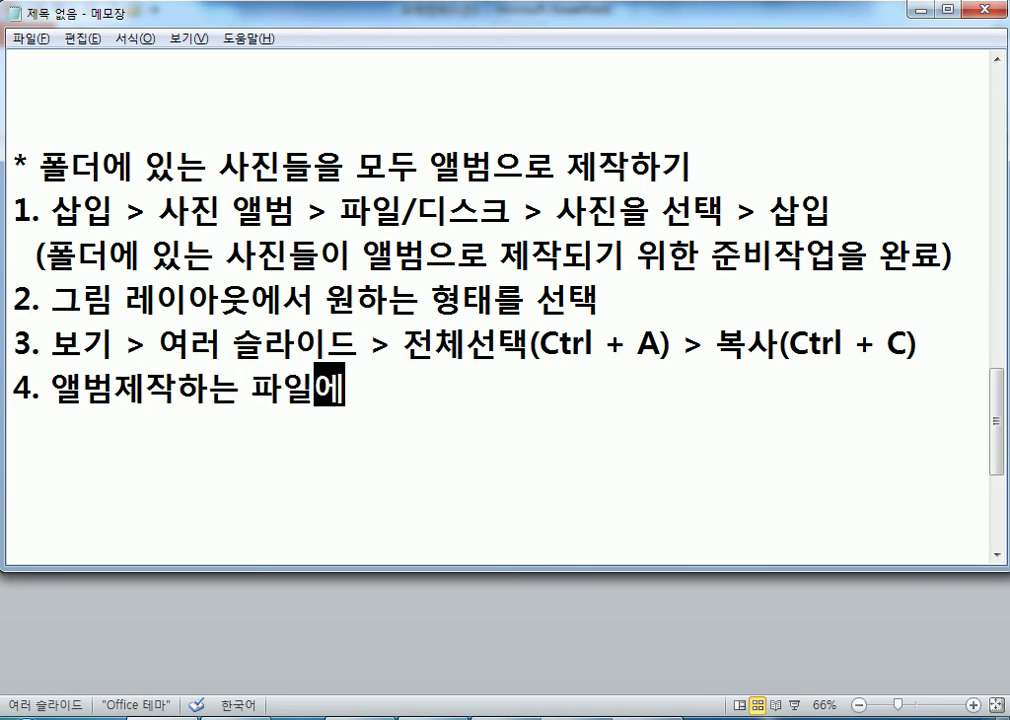
pyautogui.write(' ㅇ와서 ')
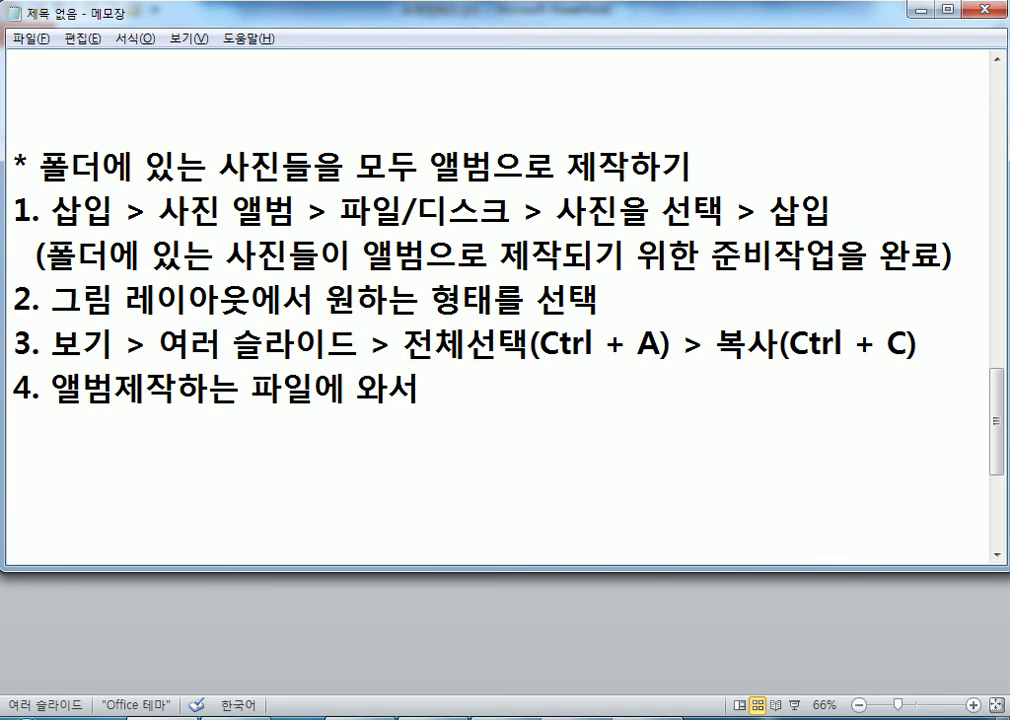
pyautogui.write('보기')
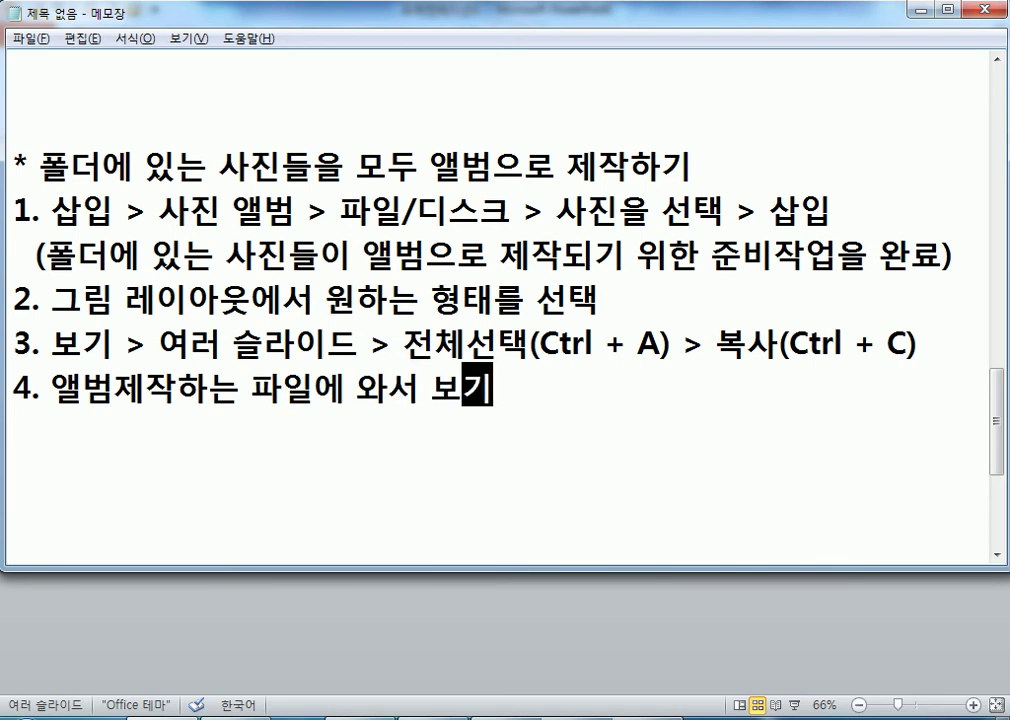
pyautogui.press('BackSpace')
pyautogui.press('BackSpace')
pyautogui.press('BackSpace')
pyautogui.write(', 보')
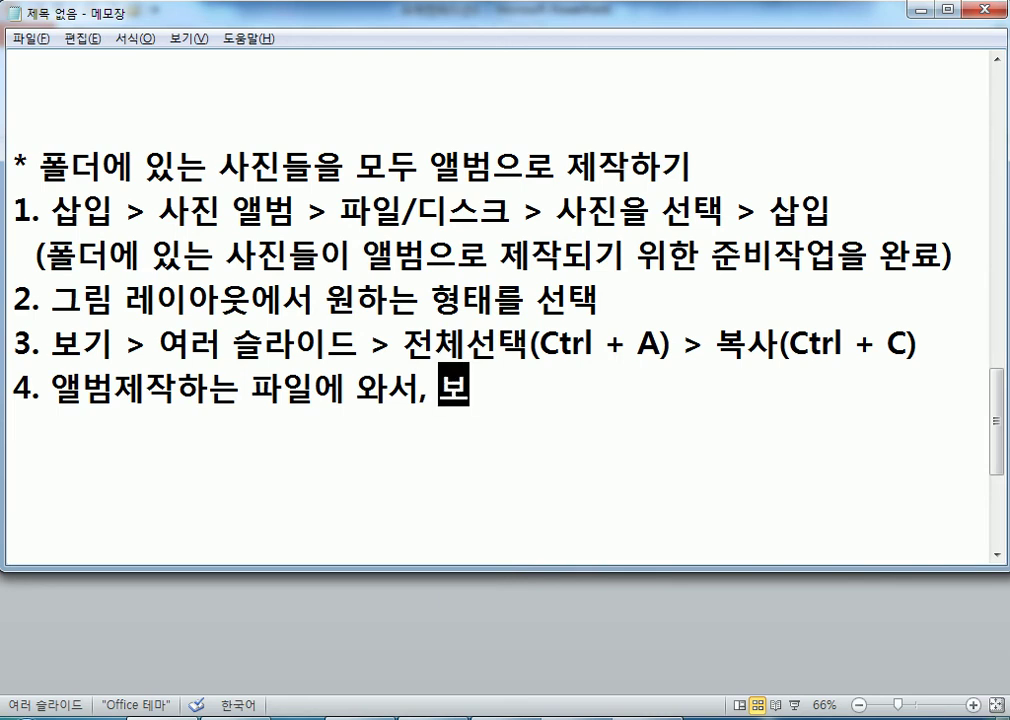
pyautogui.write('기 > 여러 슬라이')
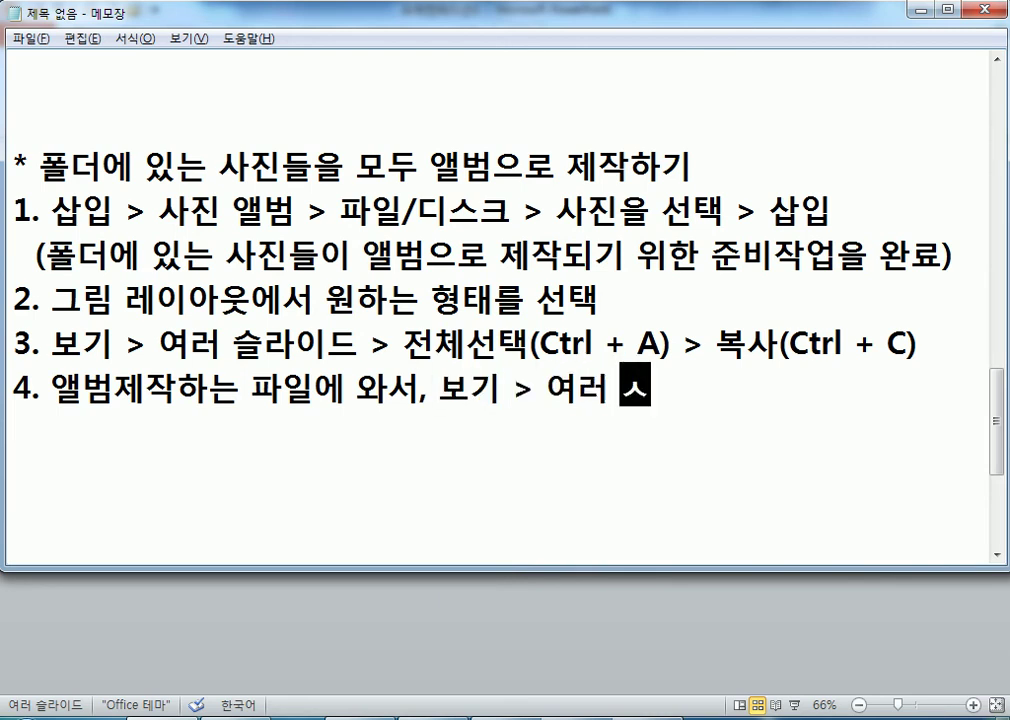
pyautogui.write('드')
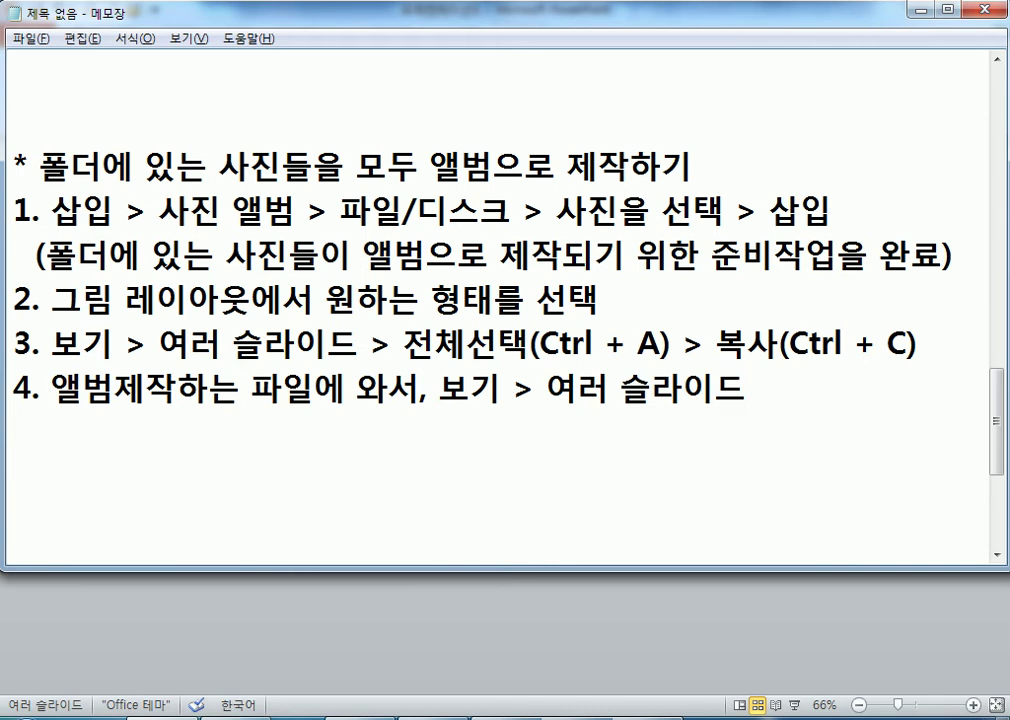
pyautogui.write(' > 붙여넣')
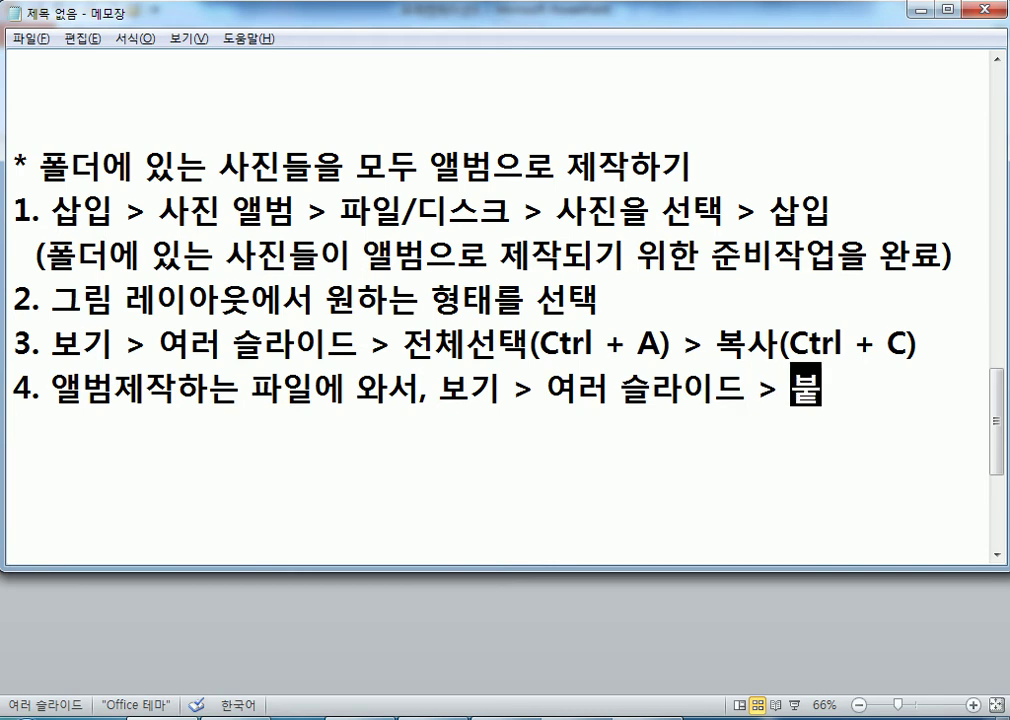
pyautogui.press('BackSpace')
pyautogui.press('BackSpace')
pyautogui.press('BackSpace')
pyautogui.write('마지막')
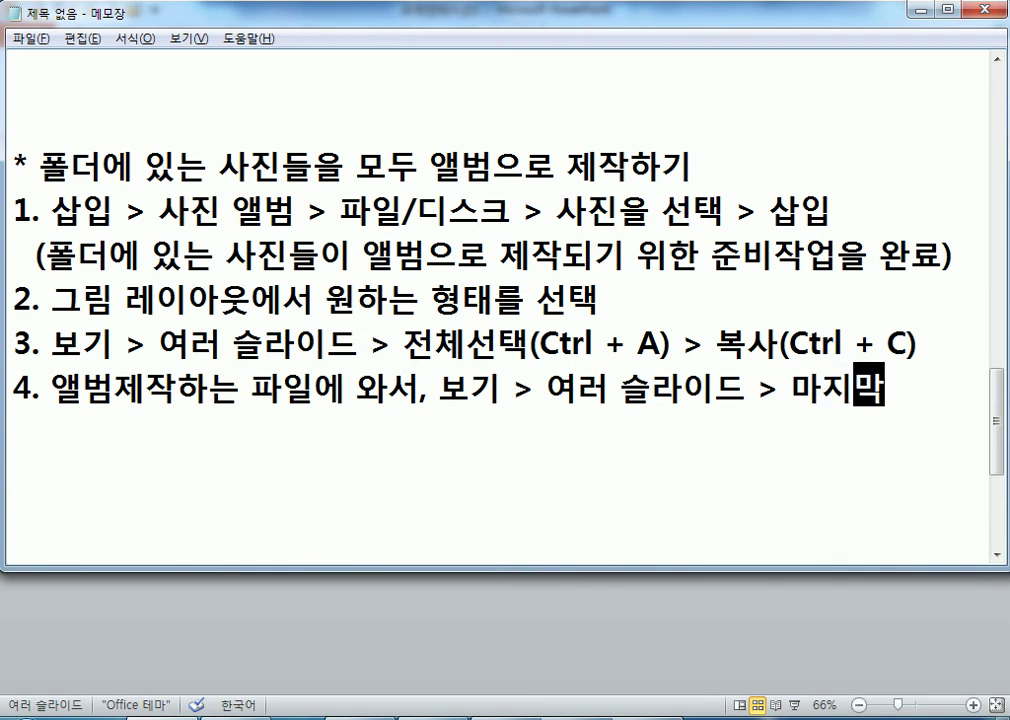
pyautogui.write(' 슬라잎드를 클릭,')
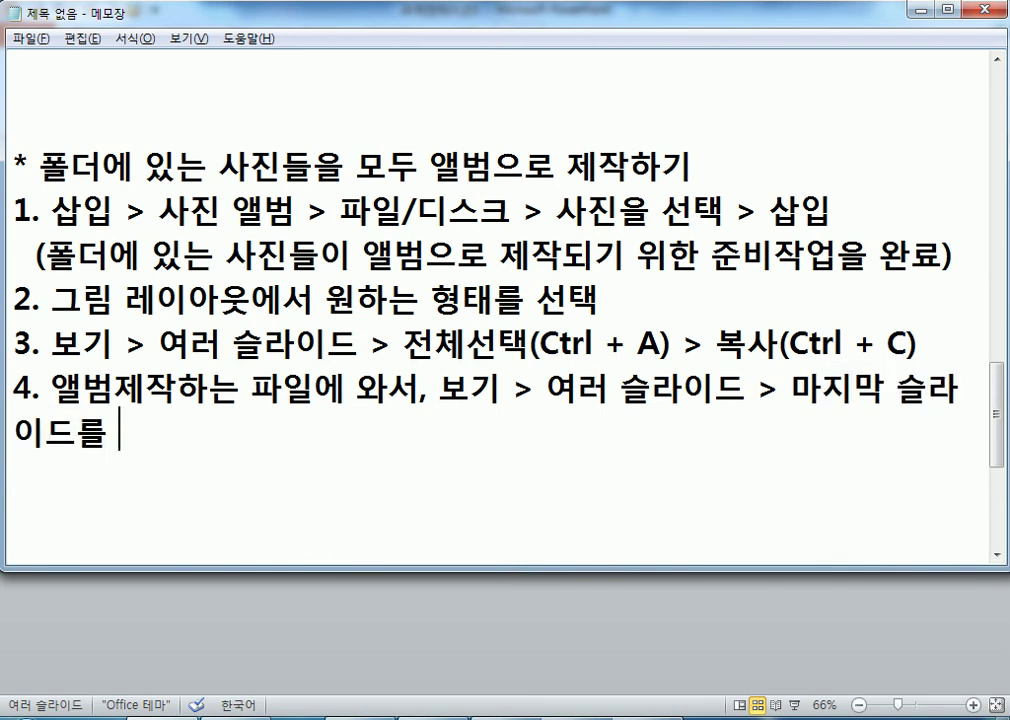
pyautogui.press('BackSpace')
pyautogui.write('> ')
pyautogui.write('붙여')
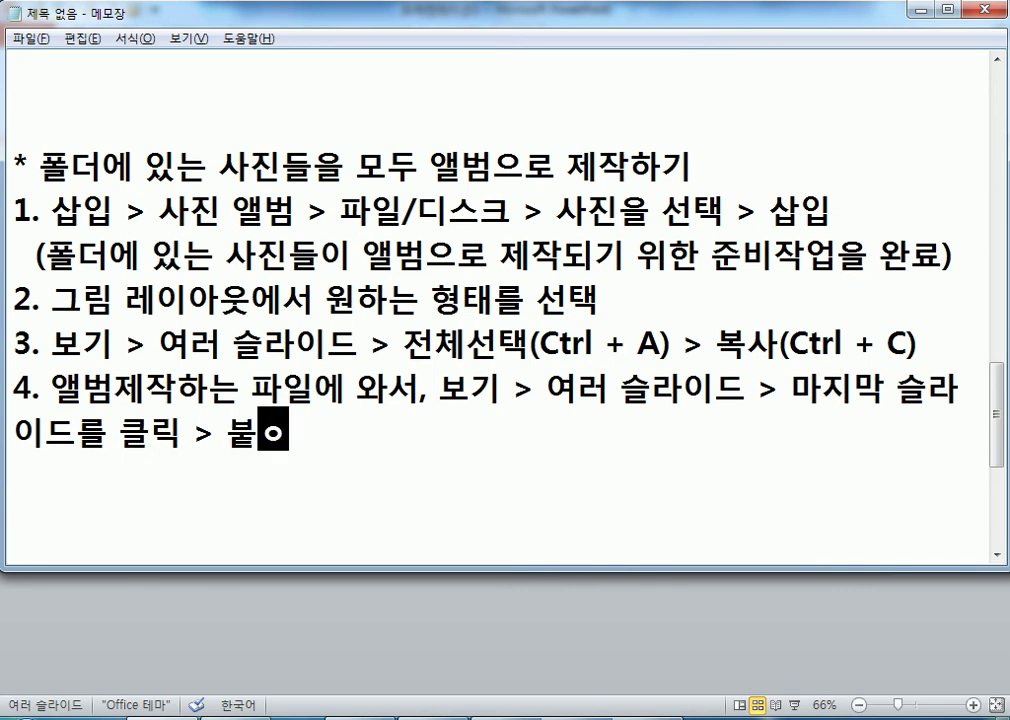
pyautogui.press('BackSpace')
pyautogui.press('BackSpace')
pyautogui.write('히기')
pyautogui.press('BackSpace')
pyautogui.press('BackSpace')
pyautogui.press('BackSpace')
pyautogui.write('여넣기')
# Step: Check PowerPoint's paste options, then end step 4 with '(Ctrl + V)'
pyautogui.hotkey('alt', 'Tab')
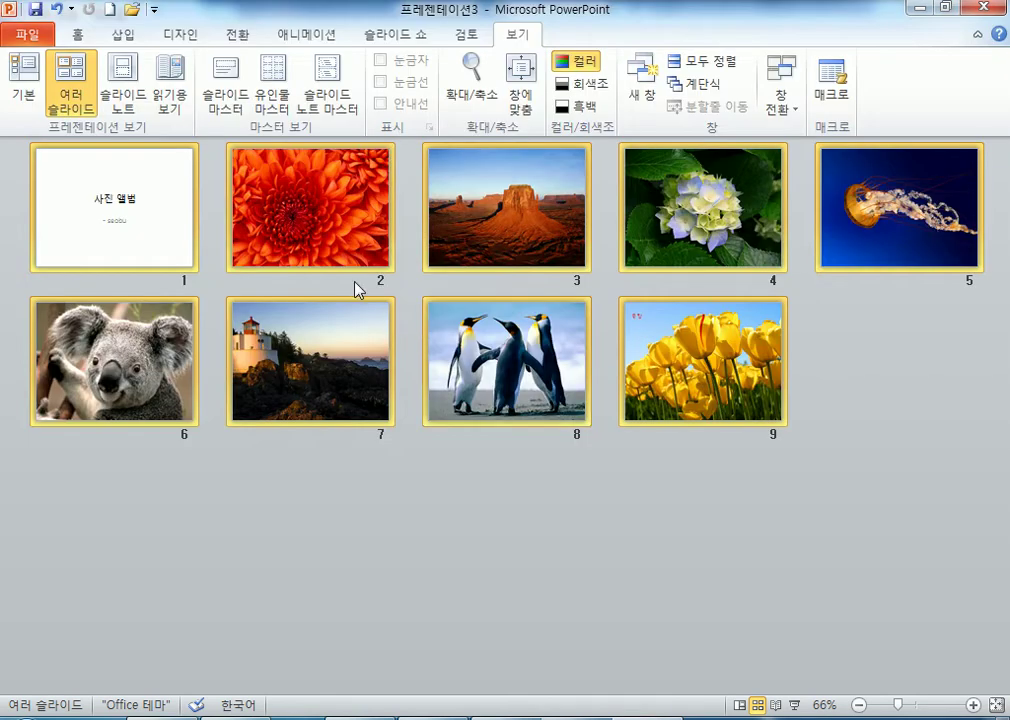
pyautogui.rightClick(660, 487)
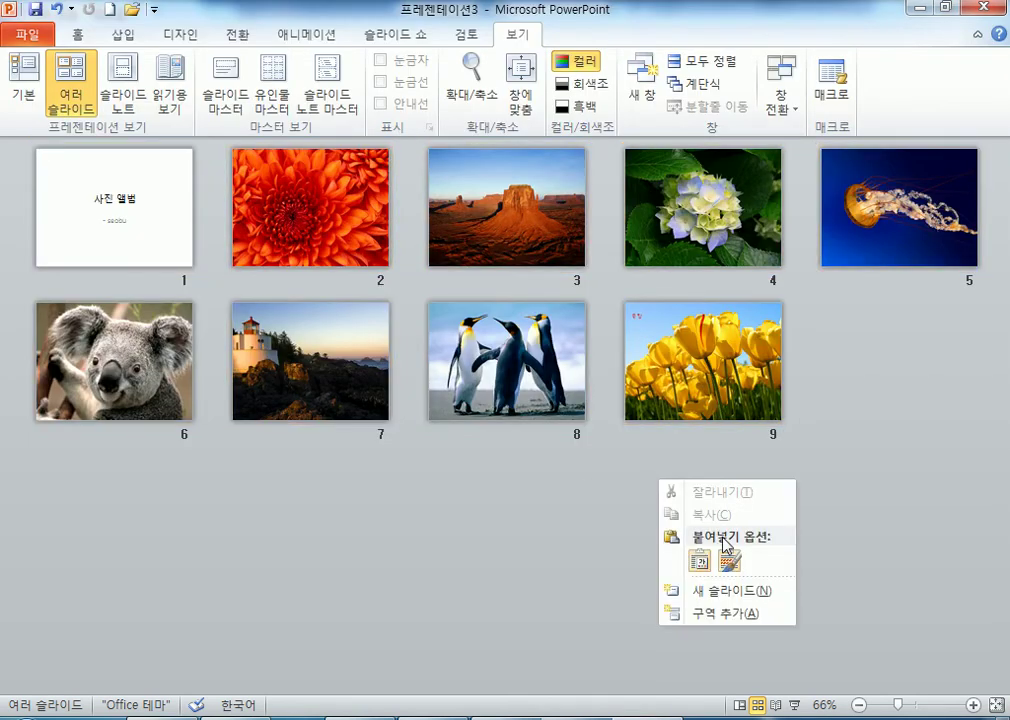
pyautogui.hotkey('alt', 'Tab')
pyautogui.write('(')
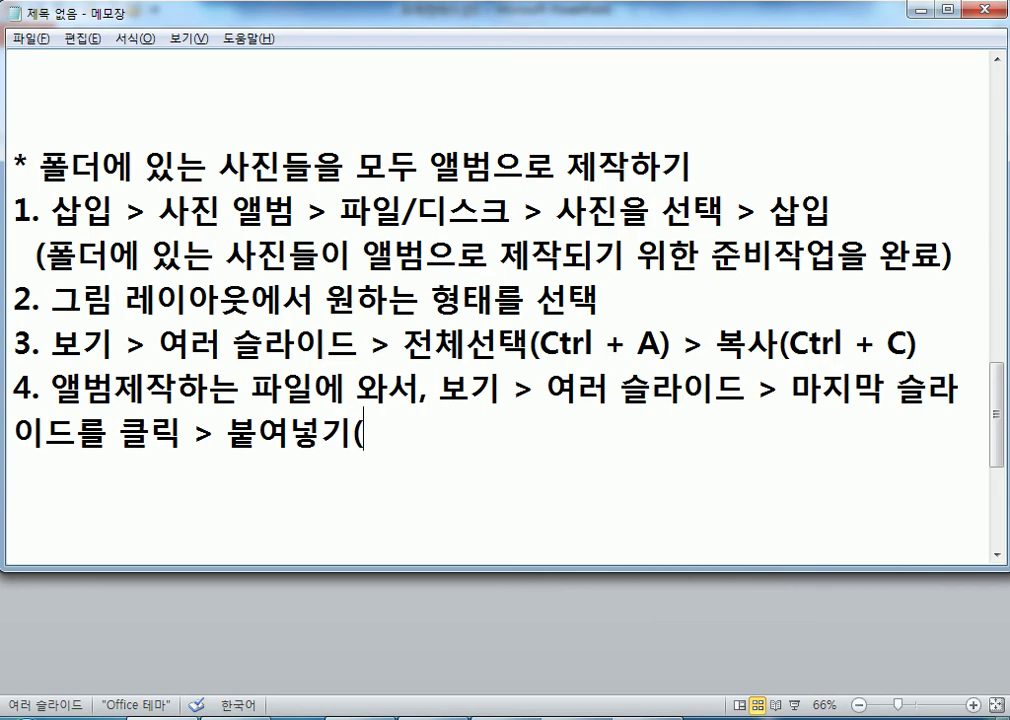
pyautogui.write('Ctrl + ')
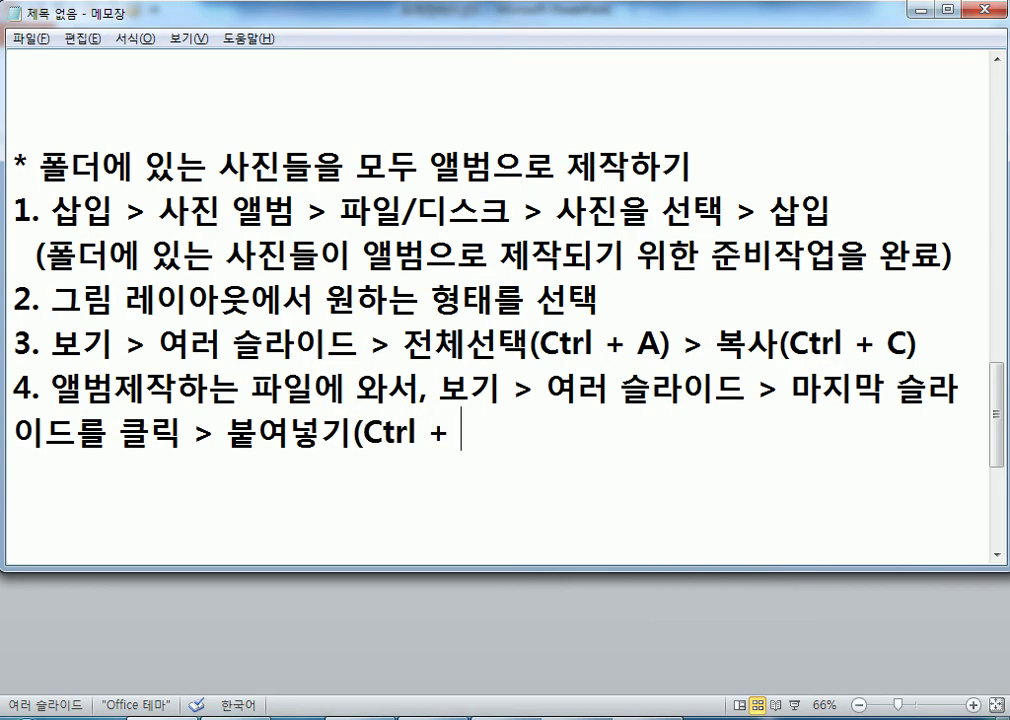
pyautogui.write('V)')
pyautogui.press('Return')
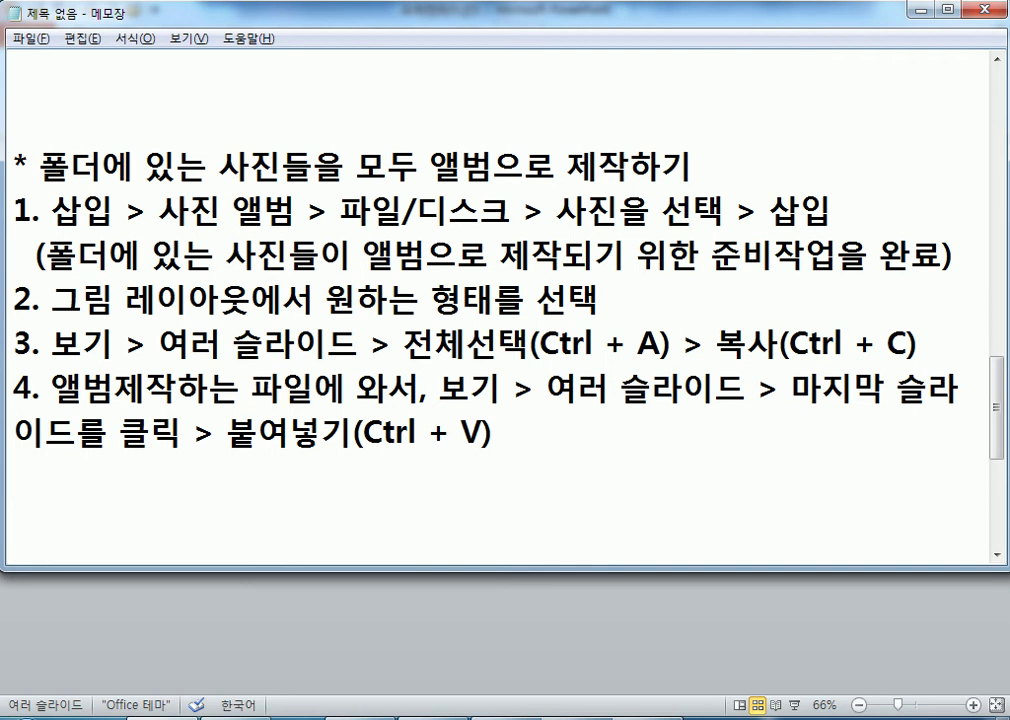
pyautogui.hotkey('alt', 'Tab')
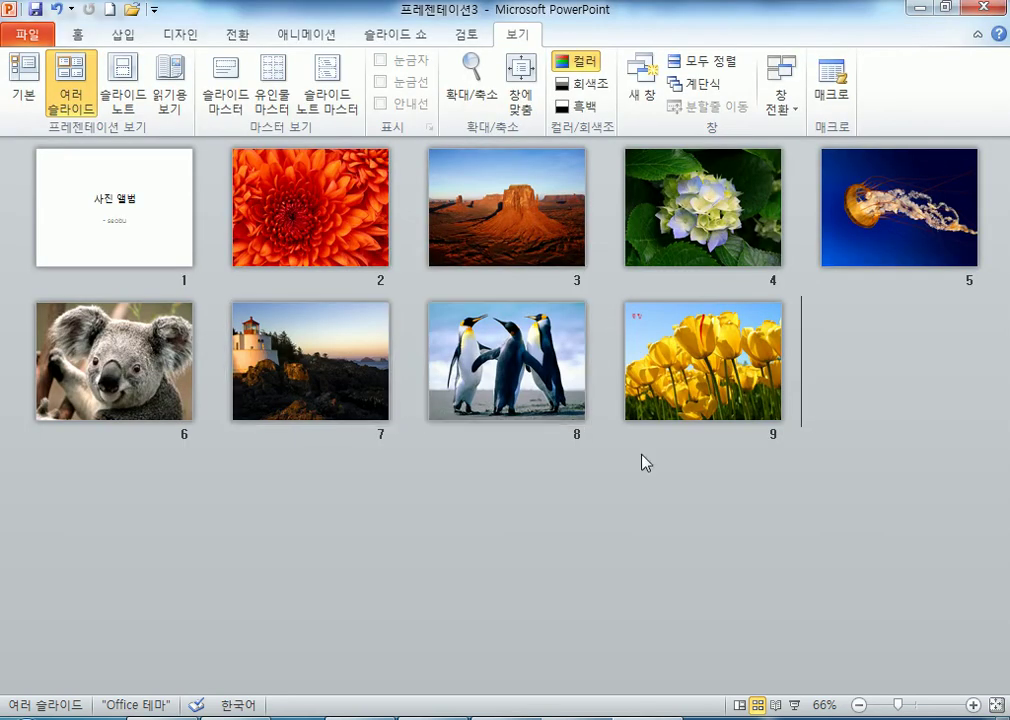
# Step: Paste the nine album slides into 1여행앨범.pptx after slide 191 in the slide grid
pyautogui.click(3, 160)
pyautogui.hotkey('ctrl', 'a')
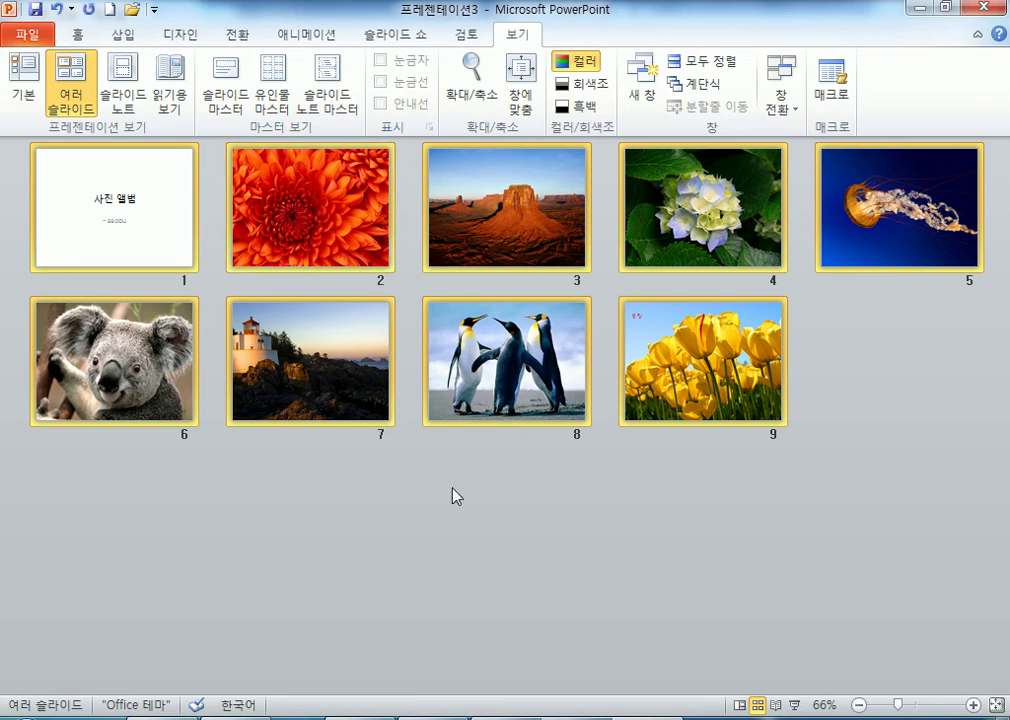
pyautogui.moveTo(555, 715)
pyautogui.click(545, 620)
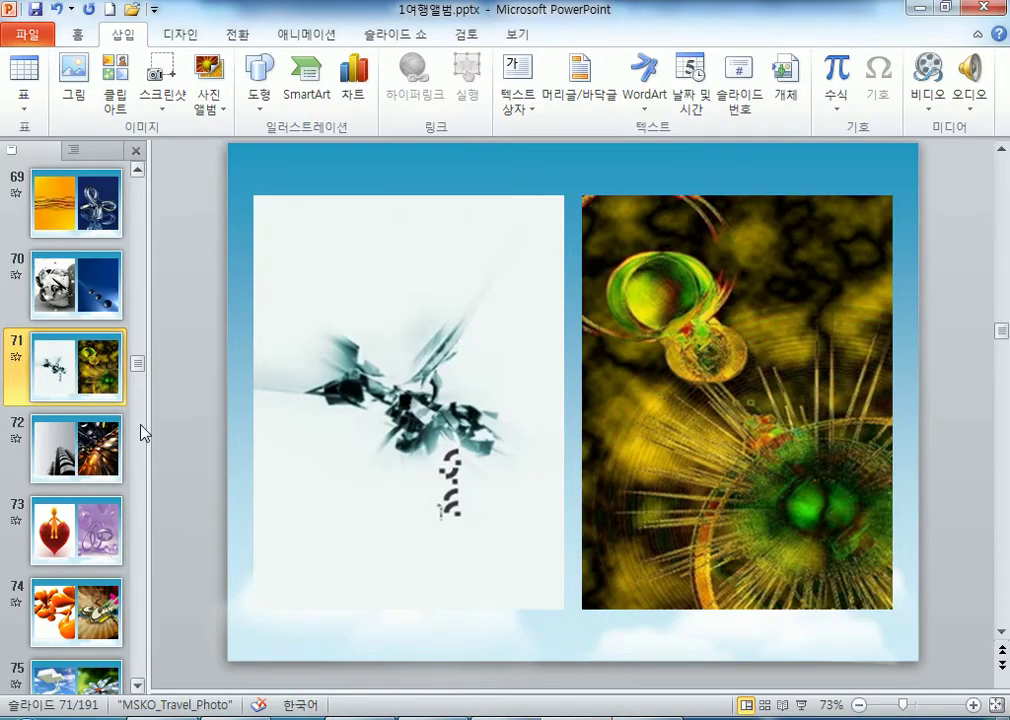
pyautogui.click(512, 34)
pyautogui.click(84, 88)
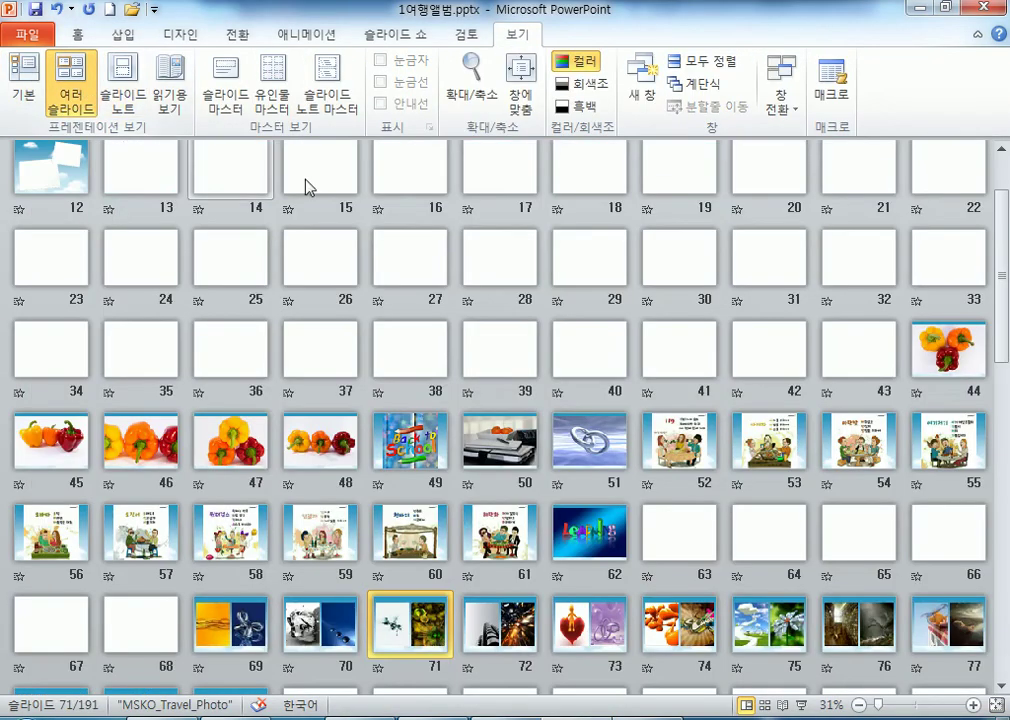
pyautogui.scroll(-10, 688, 530)
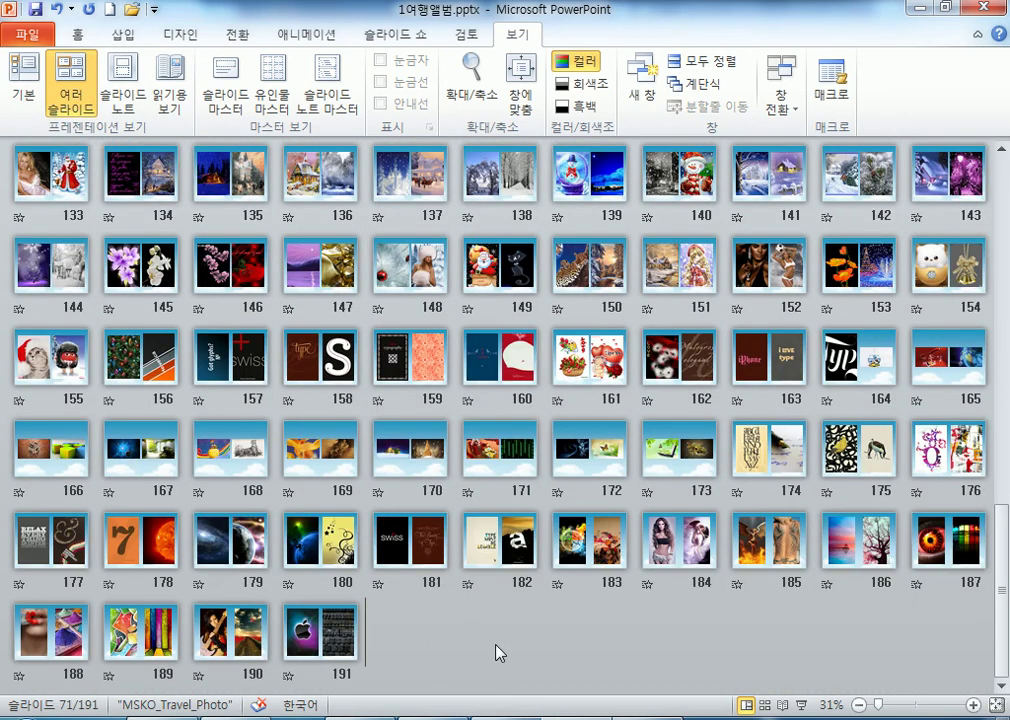
pyautogui.hotkey('ctrl', 'v')
# Step: Delete the pasted title slide 192, then view slides 192, 190, 189 and 188
pyautogui.click(400, 542)
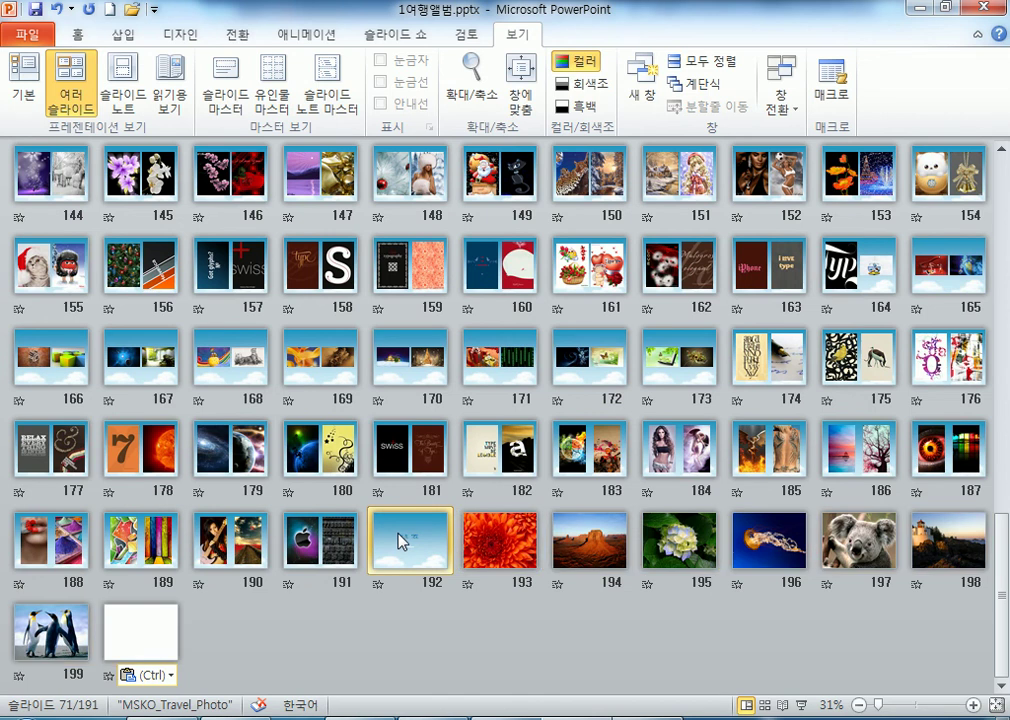
pyautogui.press('Delete')
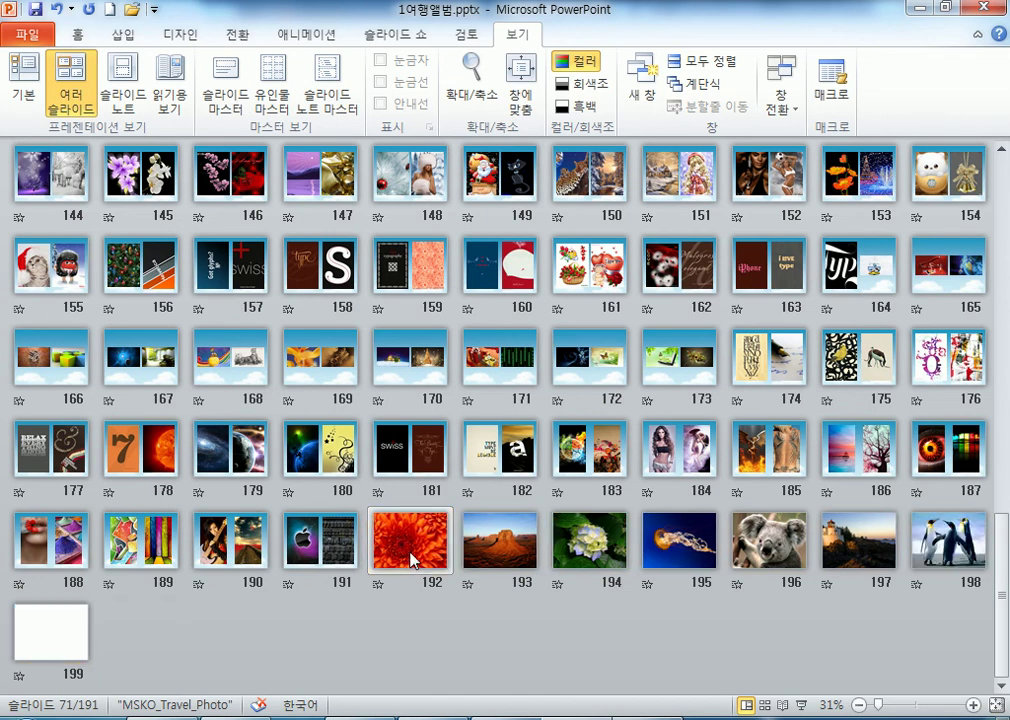
pyautogui.doubleClick(412, 550)
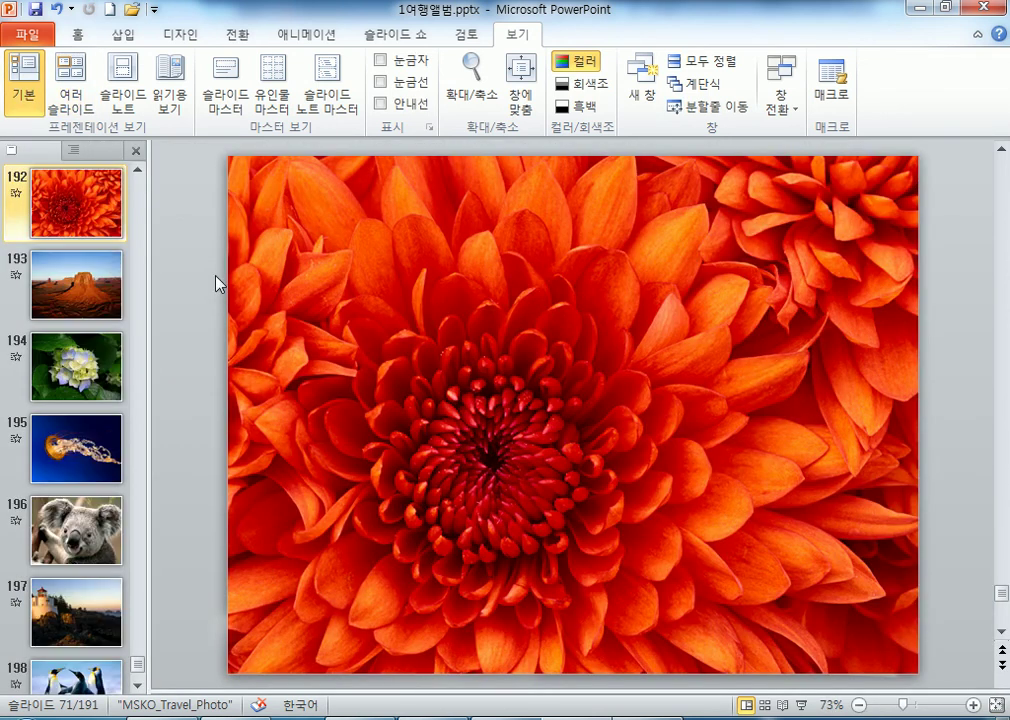
pyautogui.scroll(3, 135, 397)
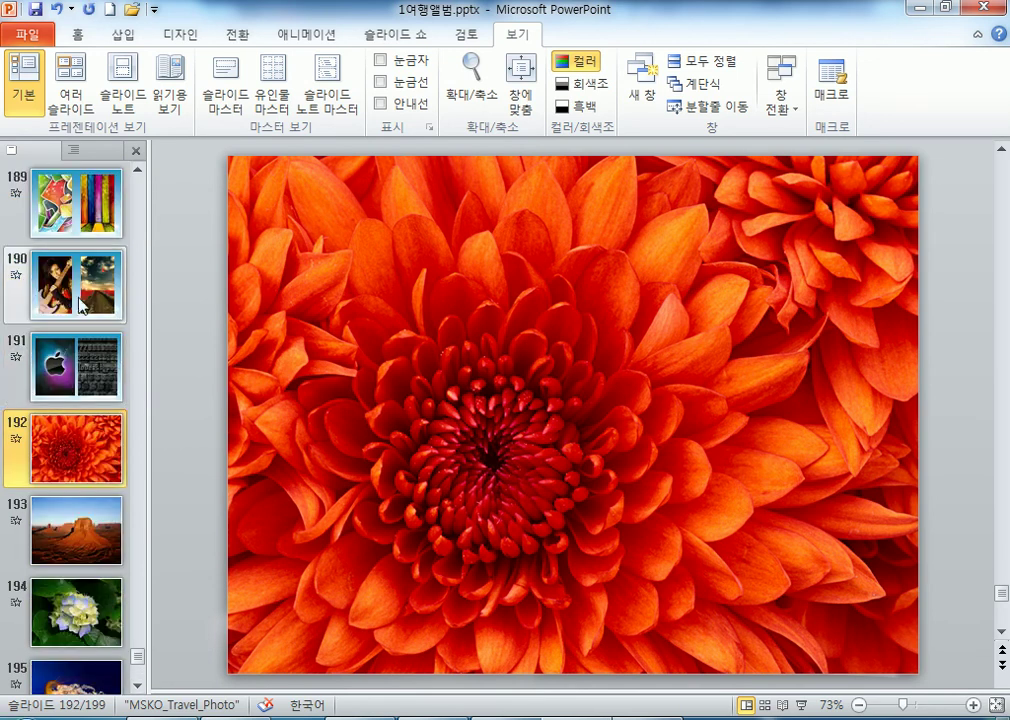
pyautogui.click(76, 285)
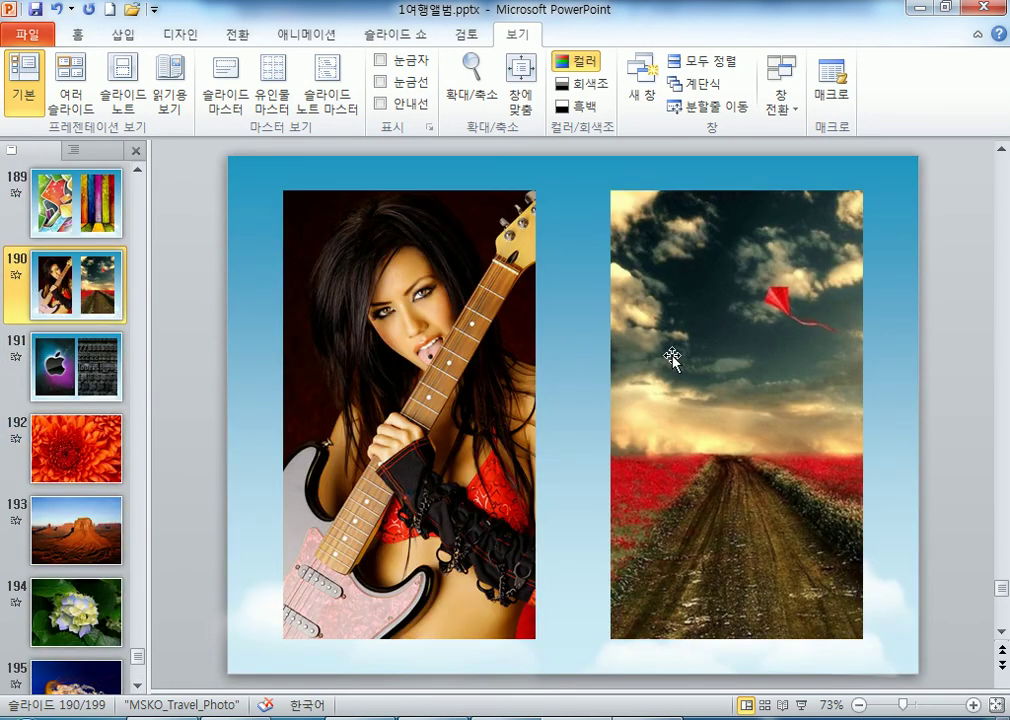
pyautogui.click(76, 203)
pyautogui.scroll(2, 88, 368)
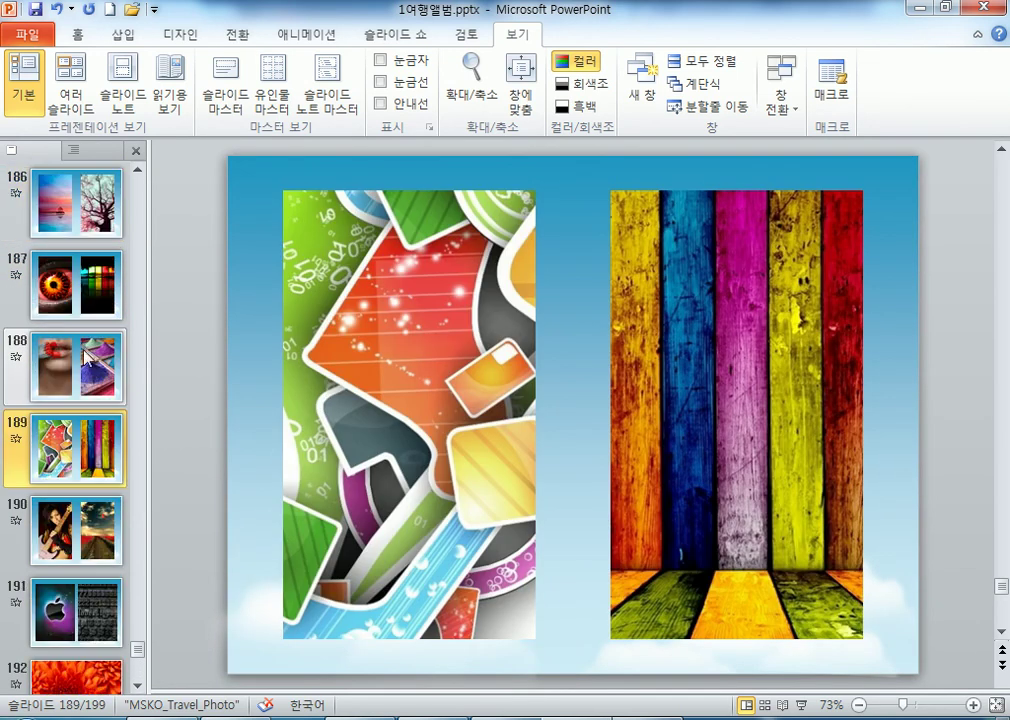
pyautogui.click(88, 368)
# Step: Review slides 64, 66, 65 and 68, then select the 프레젠테이션3 album's title slide
pyautogui.scroll(4, 88, 368)
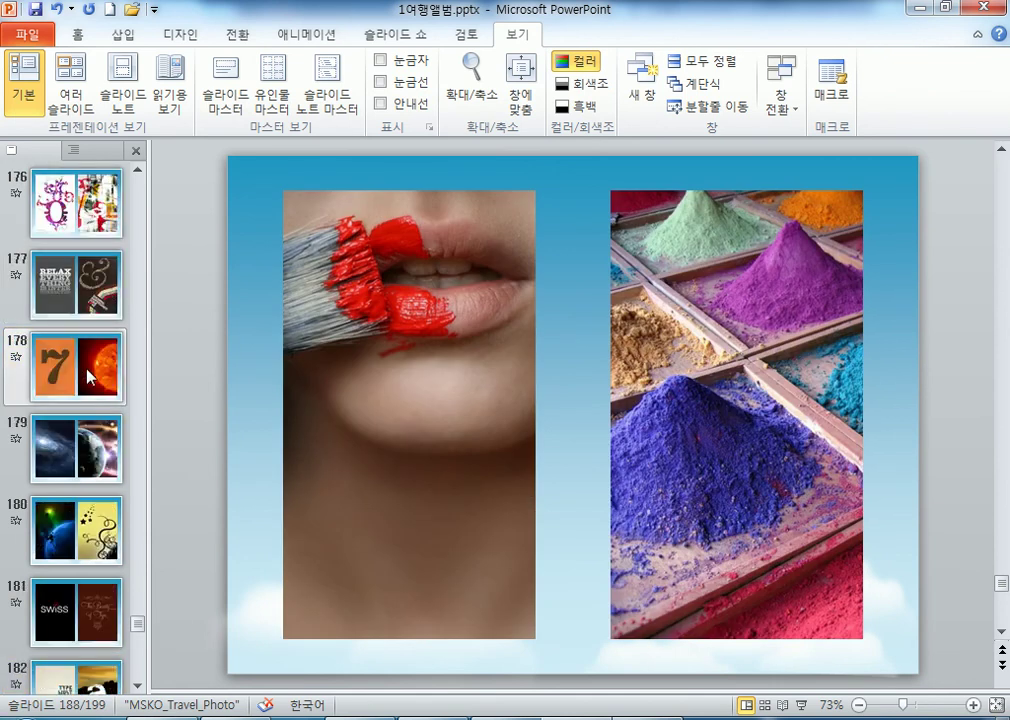
pyautogui.moveTo(146, 630); pyautogui.dragTo(150, 340)
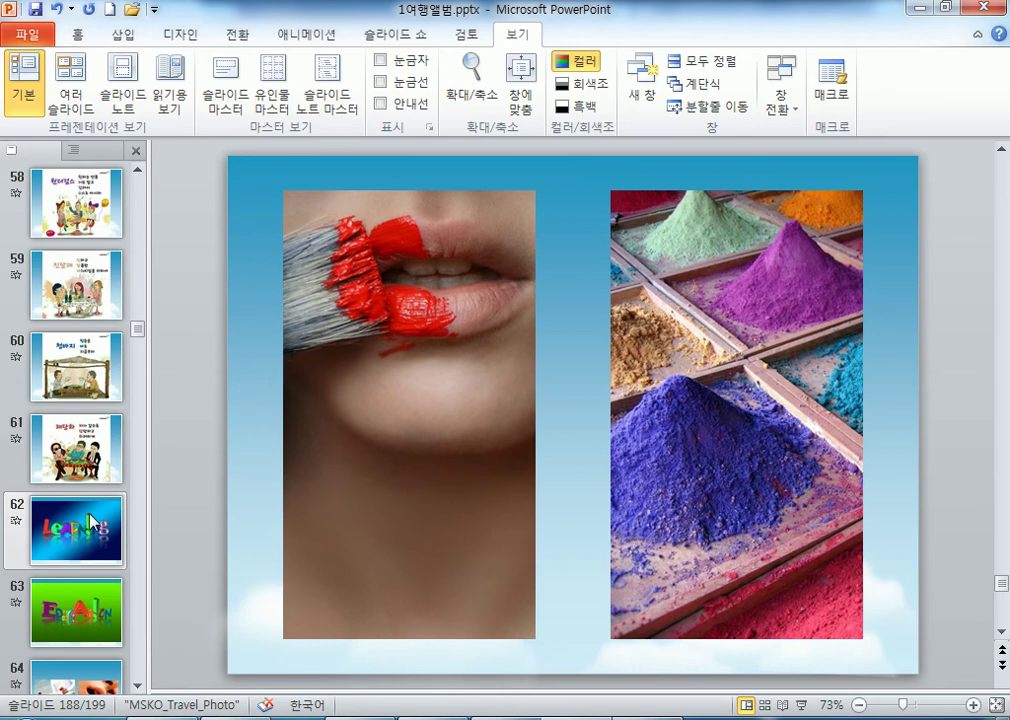
pyautogui.scroll(-1, 70, 420)
pyautogui.click(57, 437)
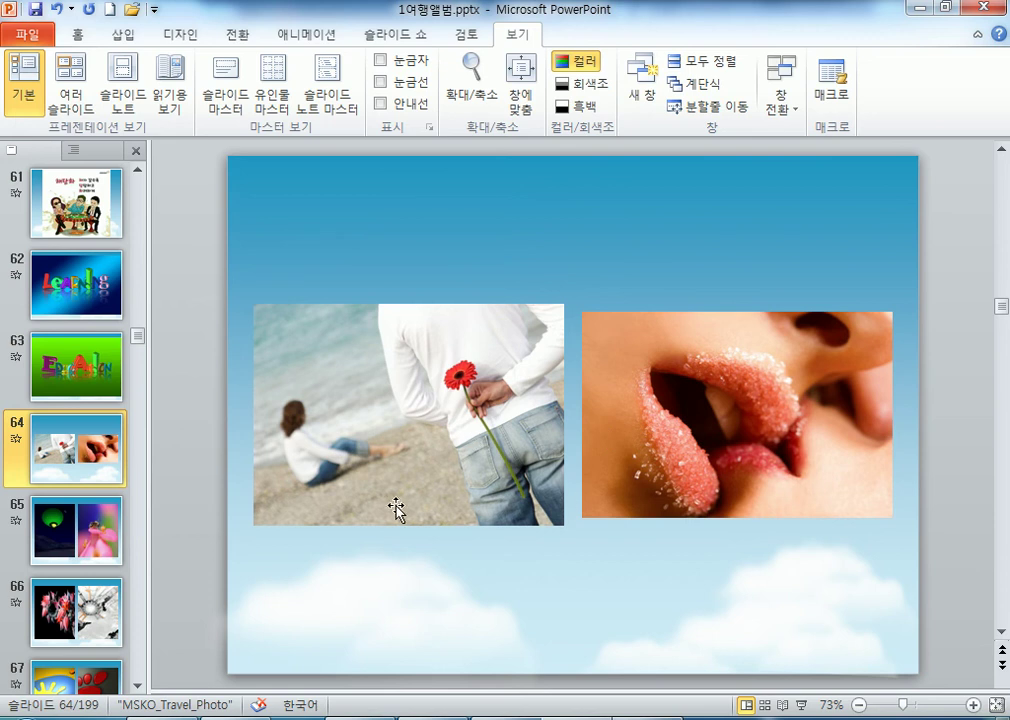
pyautogui.click(76, 612)
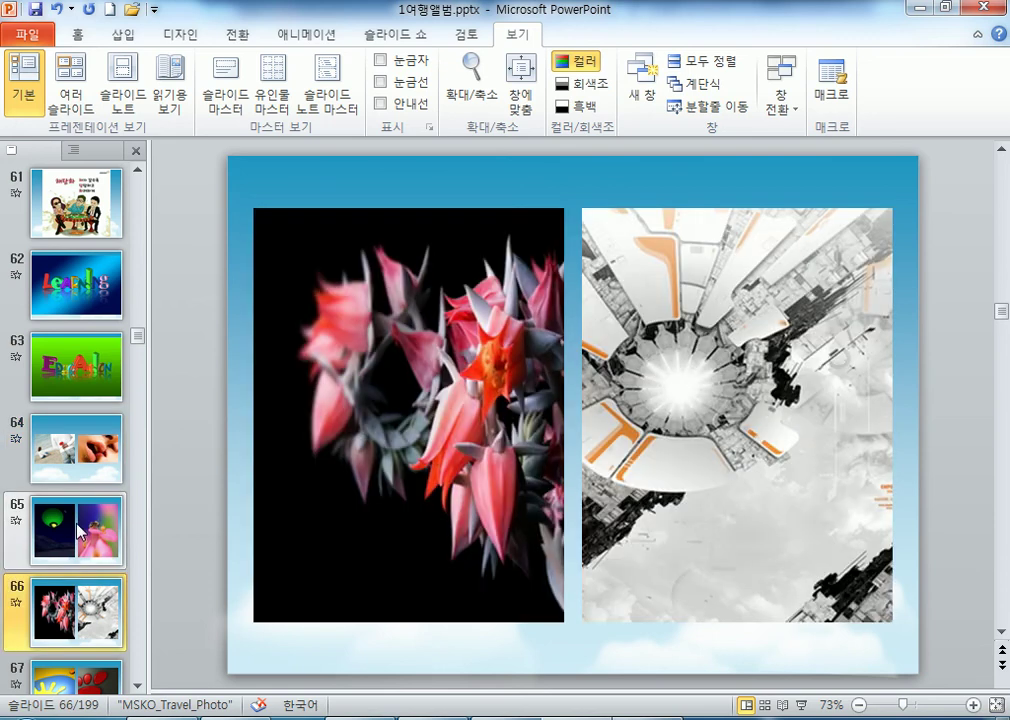
pyautogui.click(80, 530)
pyautogui.scroll(-3, 55, 525)
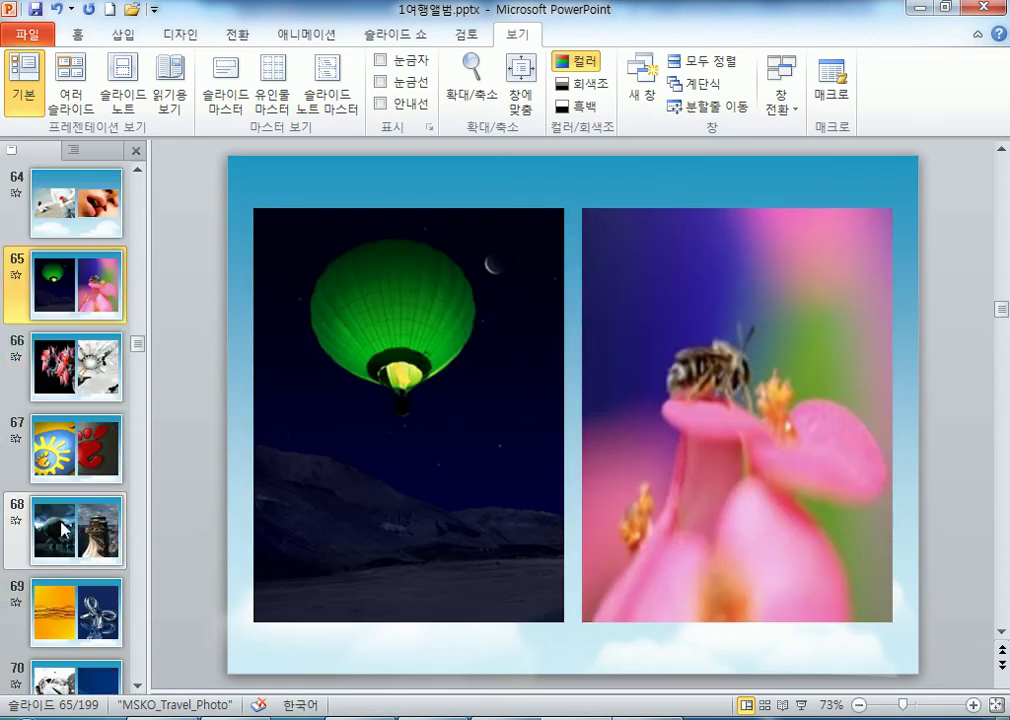
pyautogui.click(55, 525)
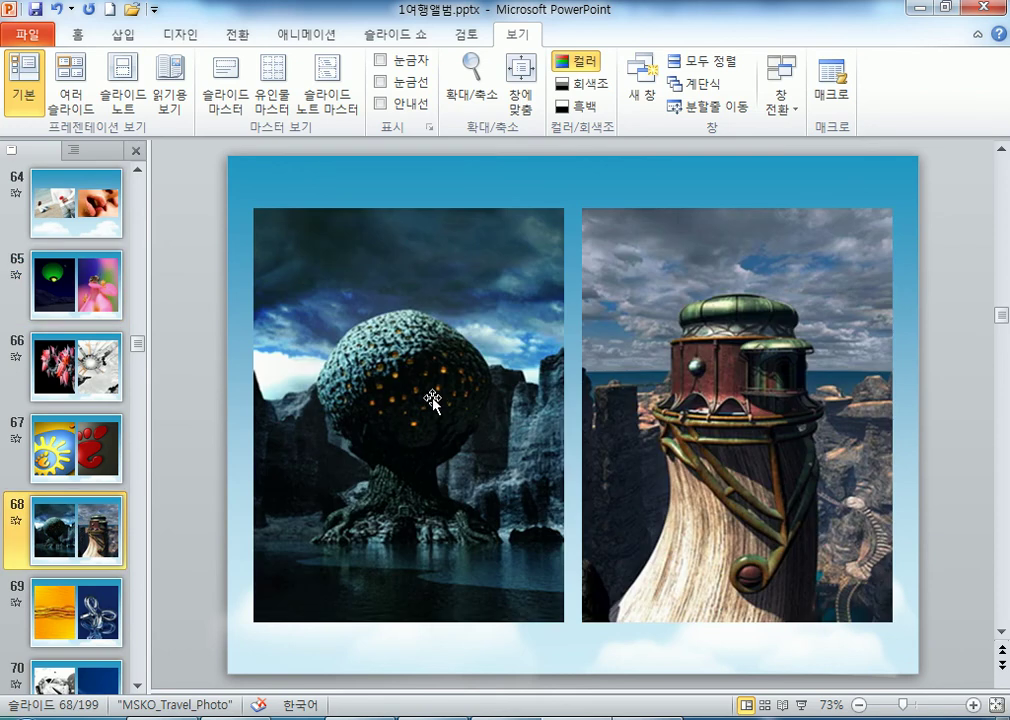
pyautogui.click(602, 716)
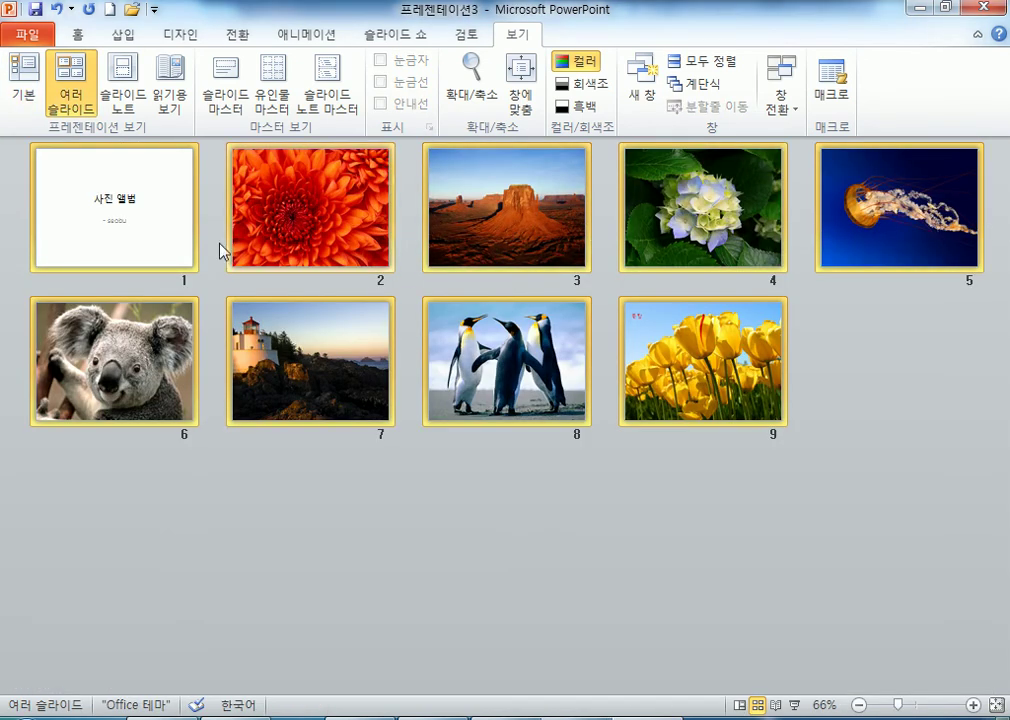
pyautogui.click(160, 218)
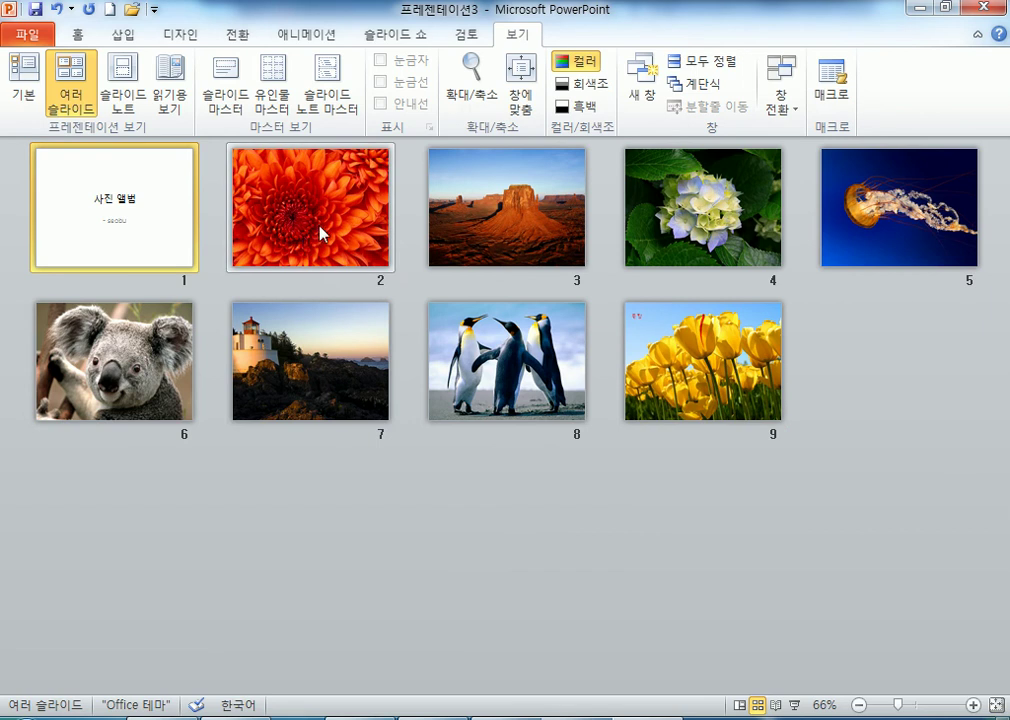
# Step: Delete the album title slide and close 프레젠테이션3 and 프레젠테이션2 without saving
pyautogui.press('Delete')
pyautogui.click(984, 8)
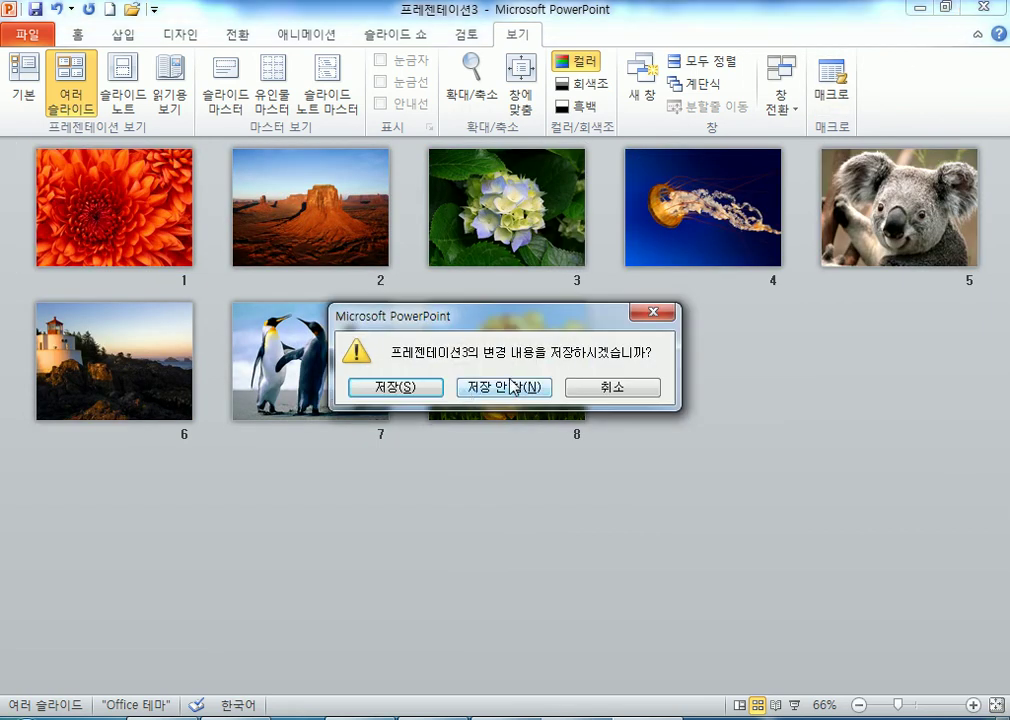
pyautogui.click(508, 384)
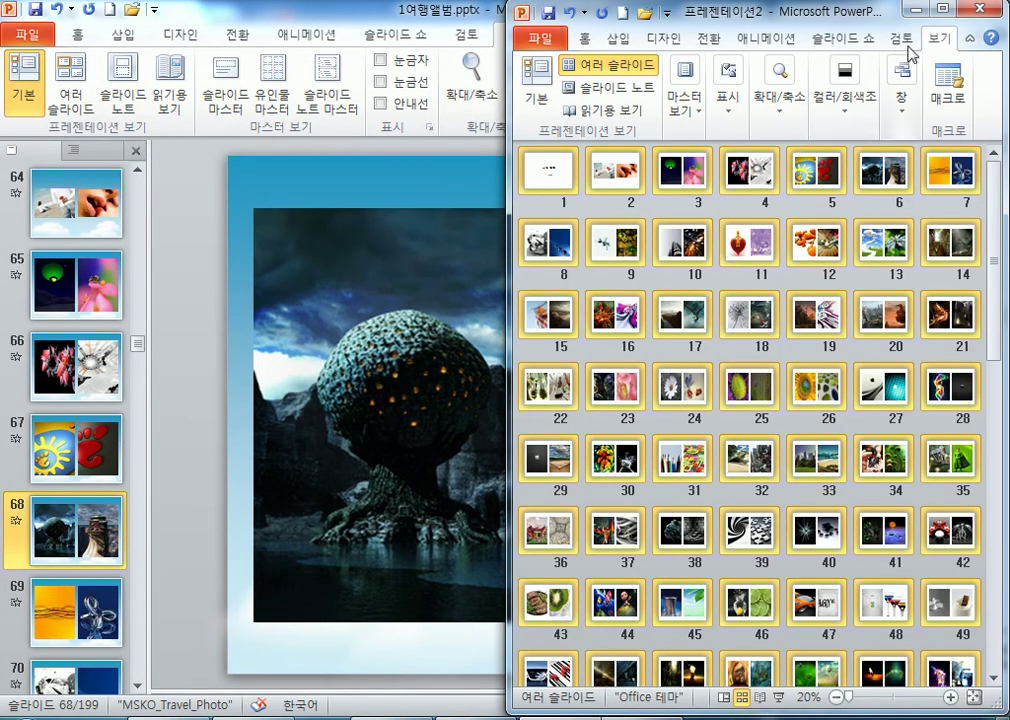
pyautogui.click(943, 12)
pyautogui.click(984, 8)
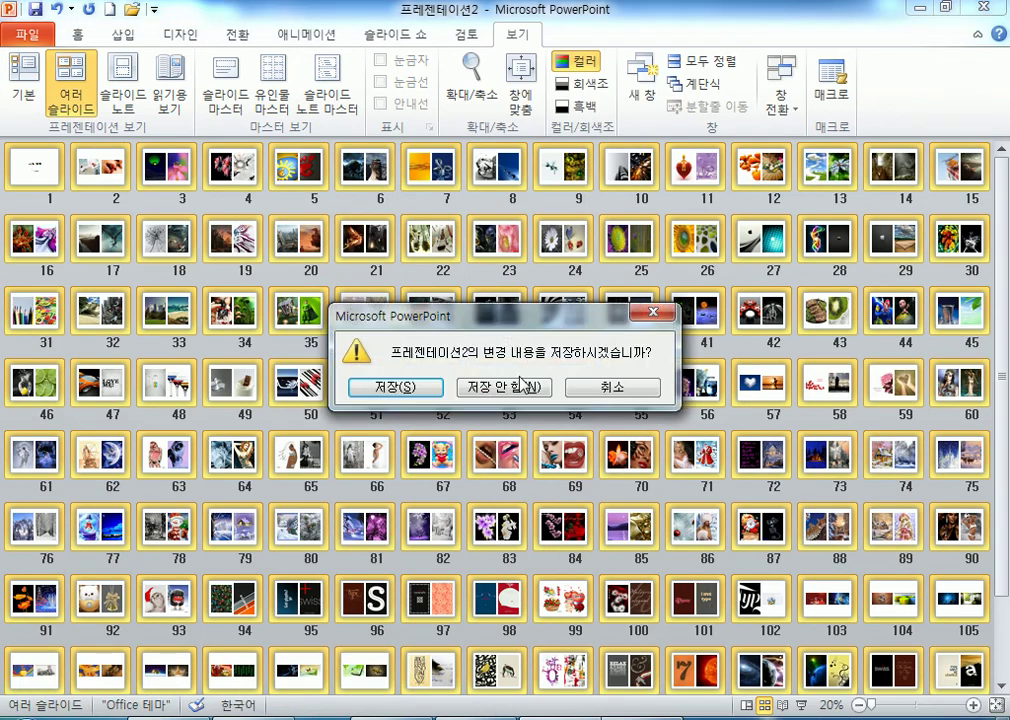
pyautogui.click(498, 390)
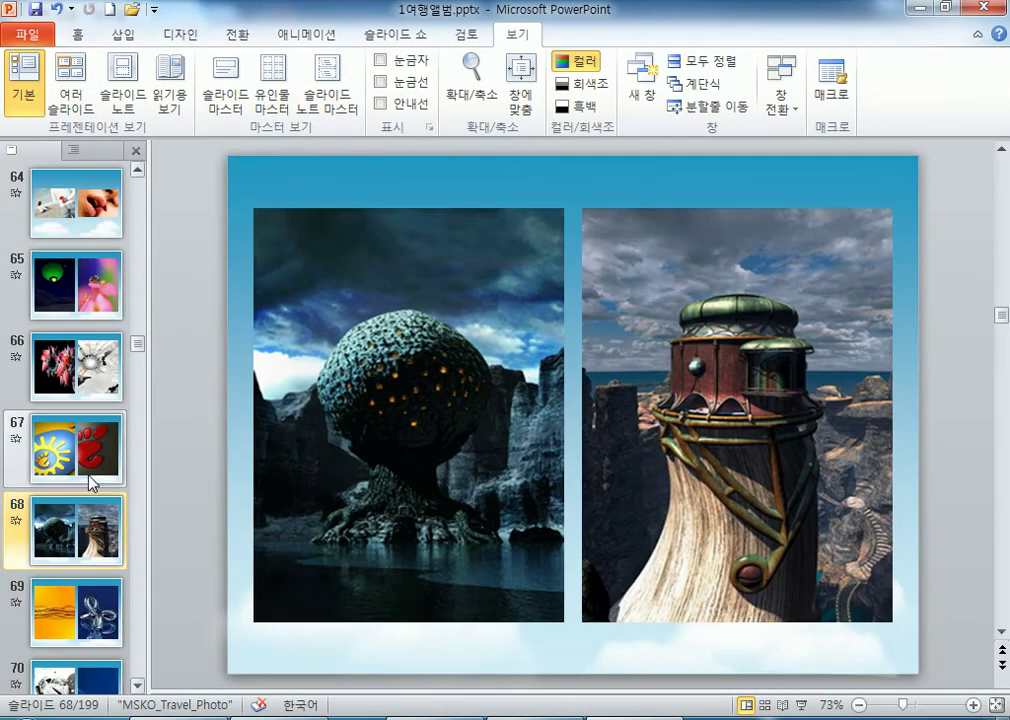
# Step: Scroll the travel album down to slide 193, the desert photo
pyautogui.scroll(-3, 62, 537)
pyautogui.scroll(-2, 62, 537)
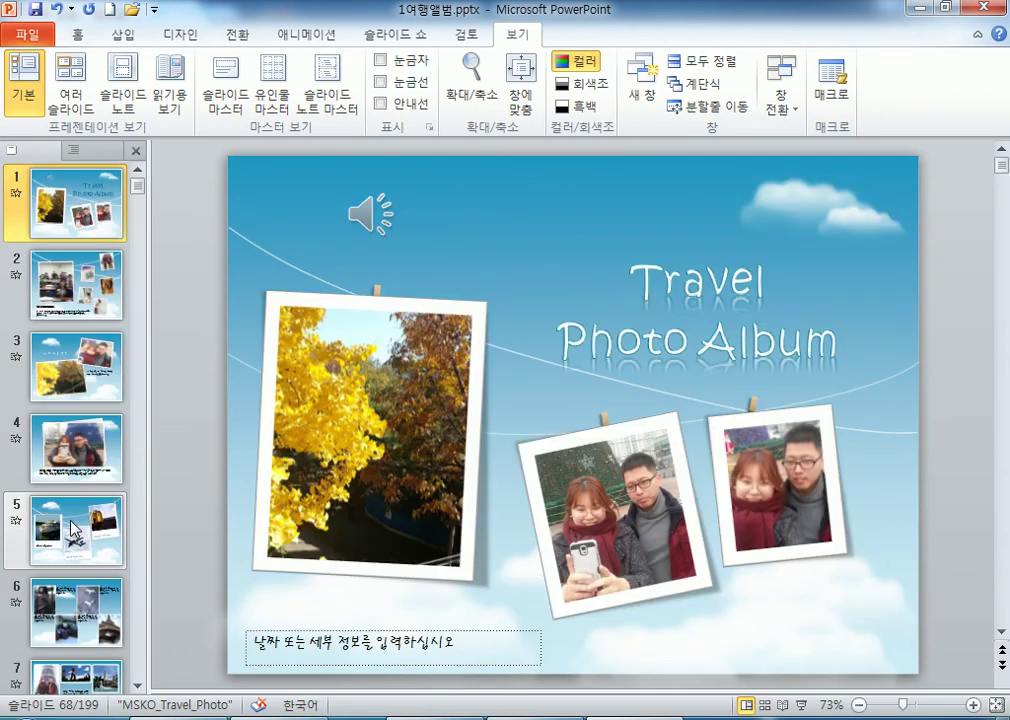
pyautogui.moveTo(138, 188); pyautogui.dragTo(138, 660)
pyautogui.click(75, 445)
pyautogui.scroll(-3, 89, 545)
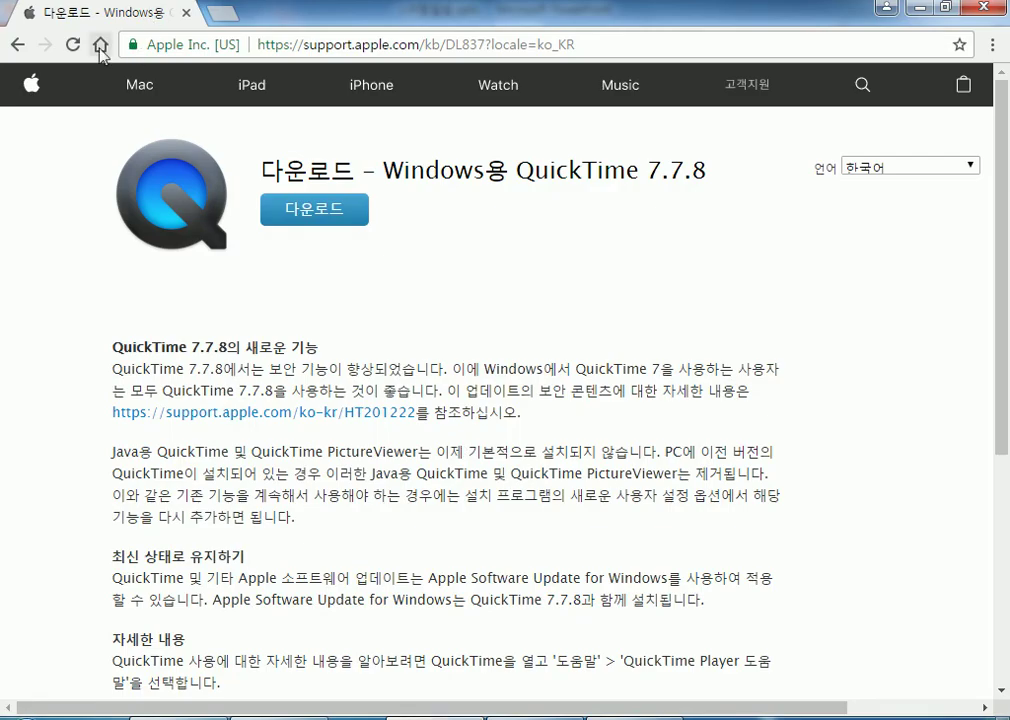
# Step: Navigate Chrome to the host.new21.net site
pyautogui.click(100, 45)
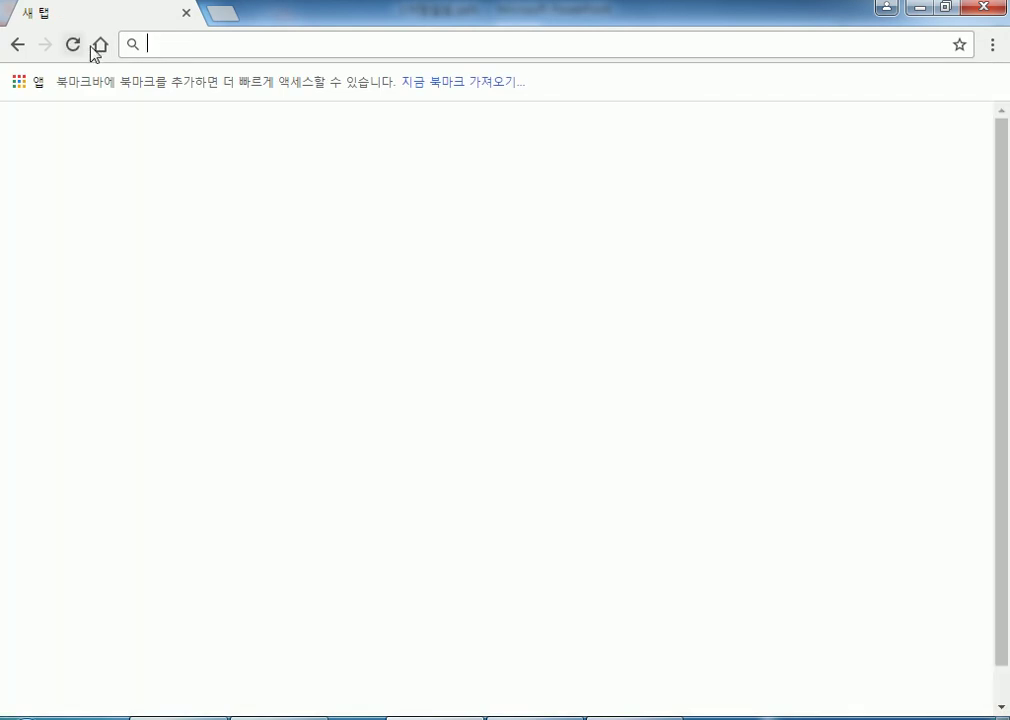
pyautogui.click(95, 46)
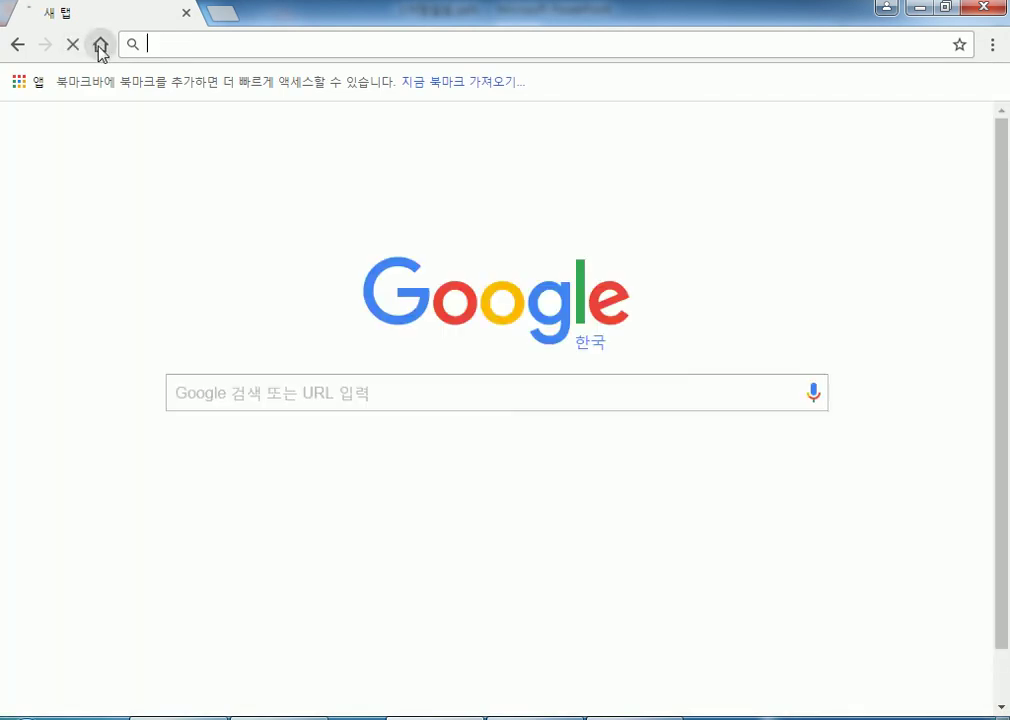
pyautogui.write('host&oq=host&aqs=chrome..69i57j69i60l3j0l2.671j0j7&sourceid=chrome&ie=UTF-8')
pyautogui.press('Return')
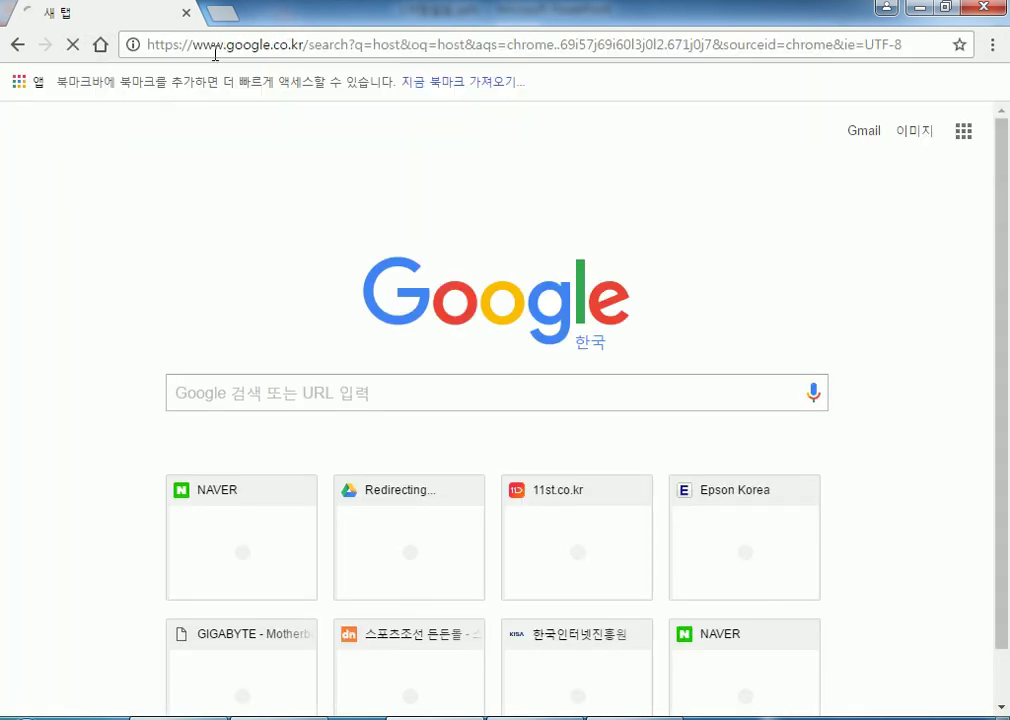
pyautogui.click(277, 48)
pyautogui.write('host')
pyautogui.press('Down')
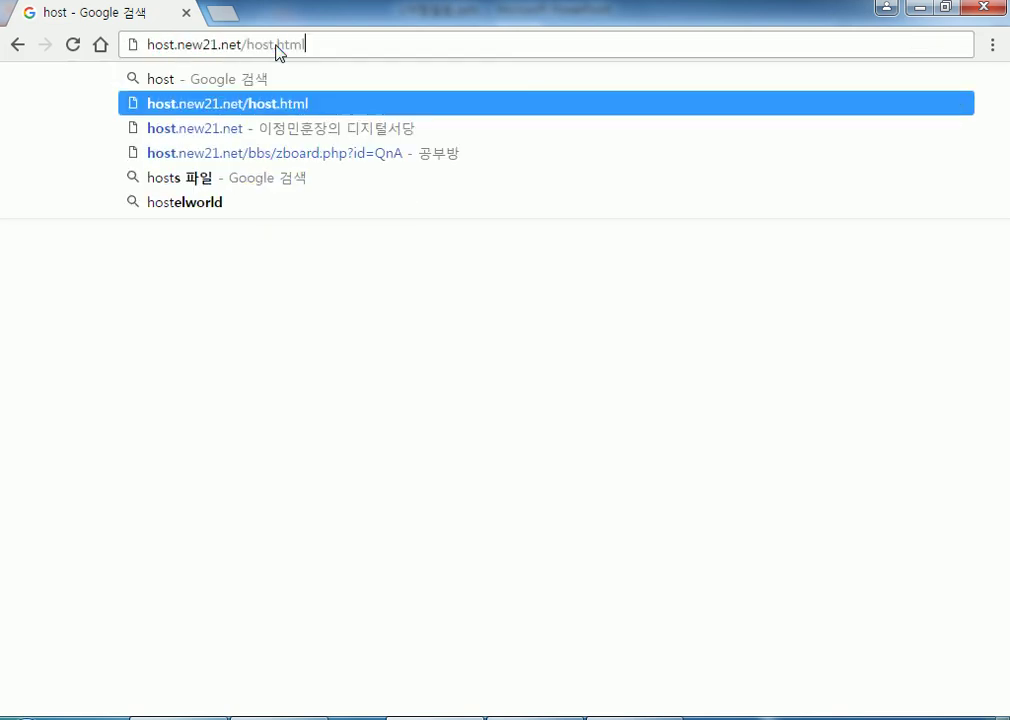
pyautogui.press('BackSpace')
pyautogui.press('BackSpace')
pyautogui.press('BackSpace')
pyautogui.press('BackSpace')
pyautogui.press('BackSpace')
pyautogui.press('BackSpace')
pyautogui.press('BackSpace')
pyautogui.press('BackSpace')
pyautogui.press('BackSpace')
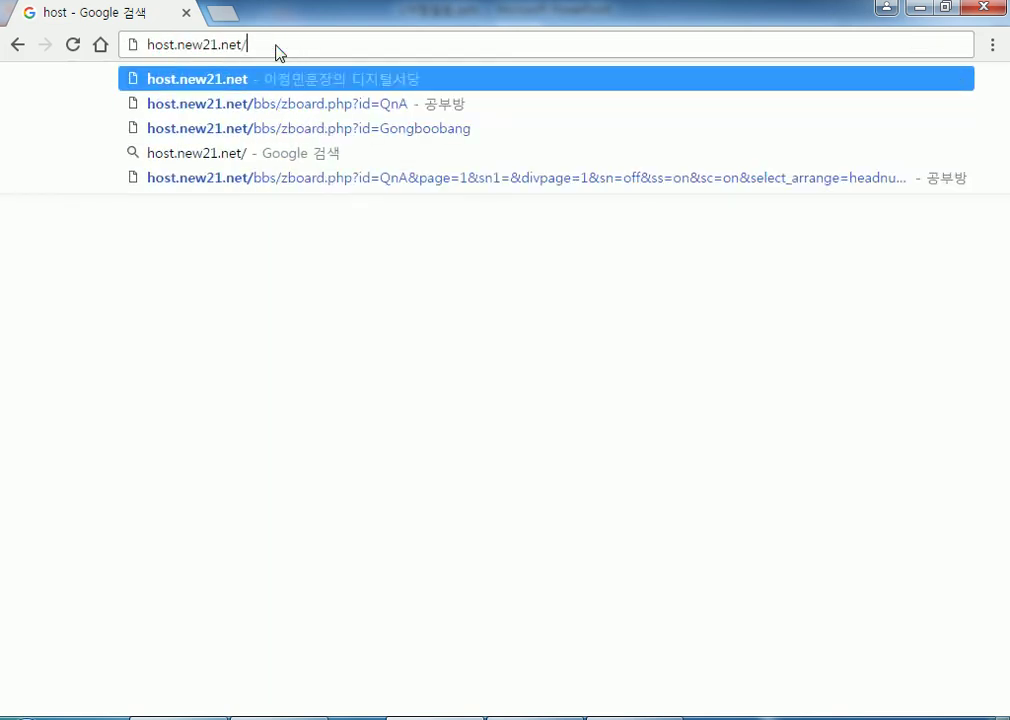
pyautogui.press('Return')
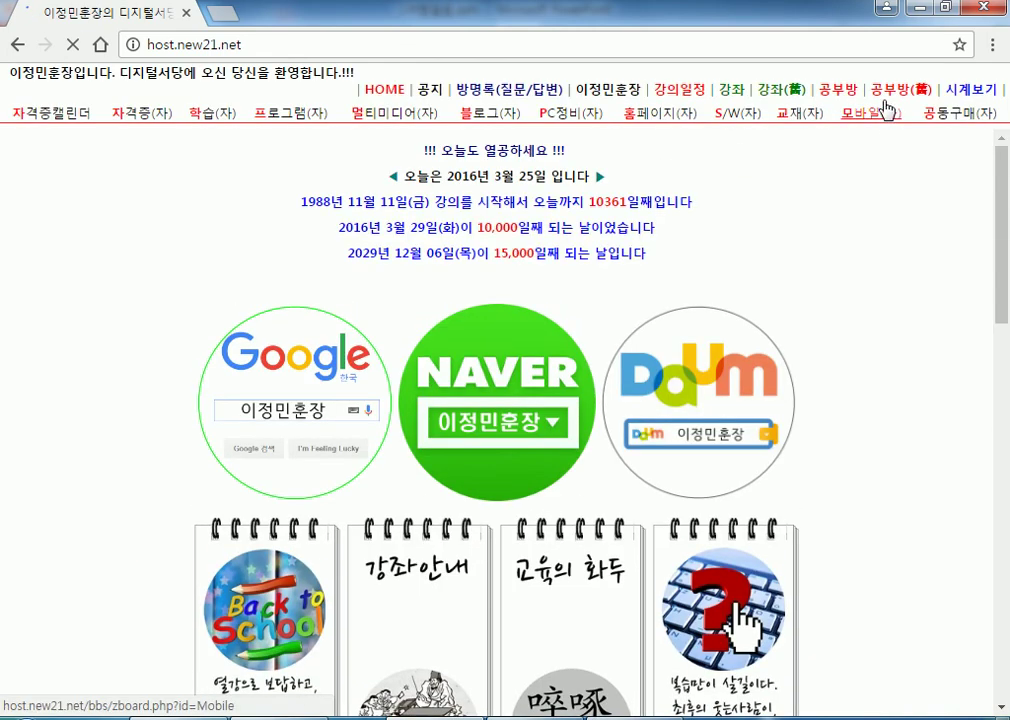
# Step: Open the 공부방 board, then the 공부방2 board list
pyautogui.click(840, 91)
pyautogui.scroll(-4, 170, 268)
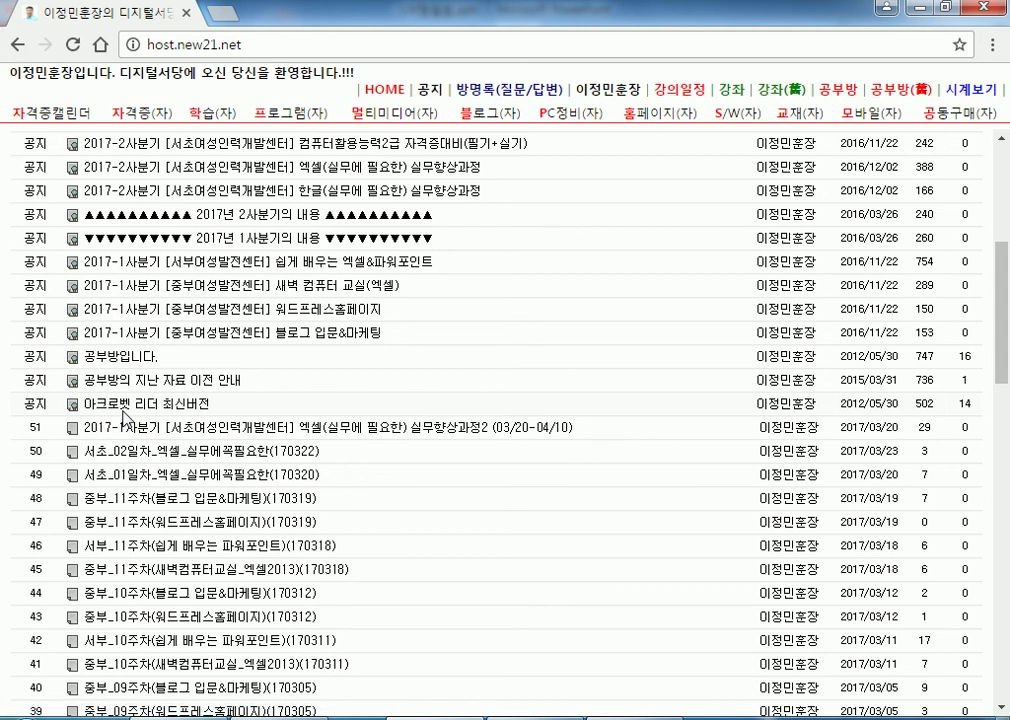
pyautogui.scroll(-2, 115, 340)
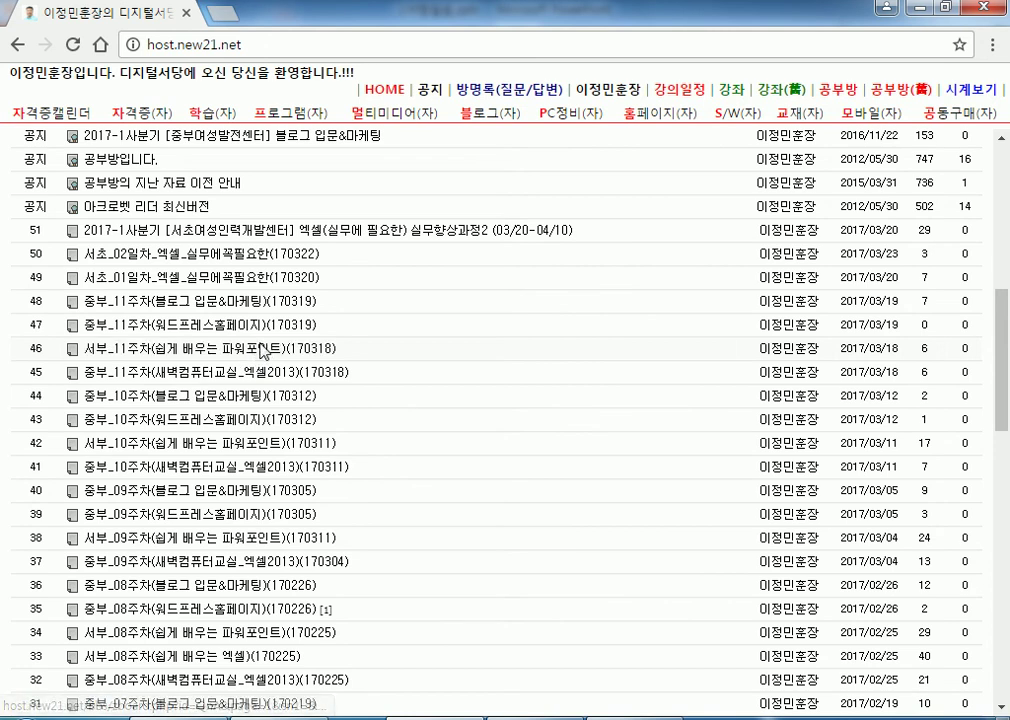
pyautogui.click(905, 91)
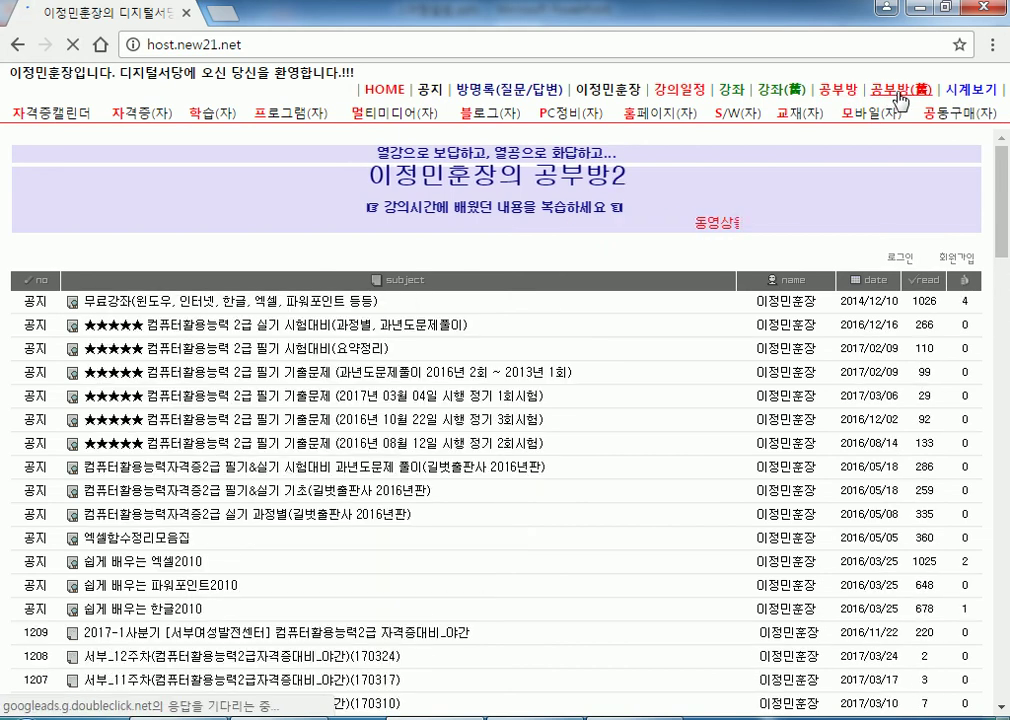
# Step: Browse the 공부방 and 공부방2 board lists in Chrome
pyautogui.scroll(-3, 162, 458)
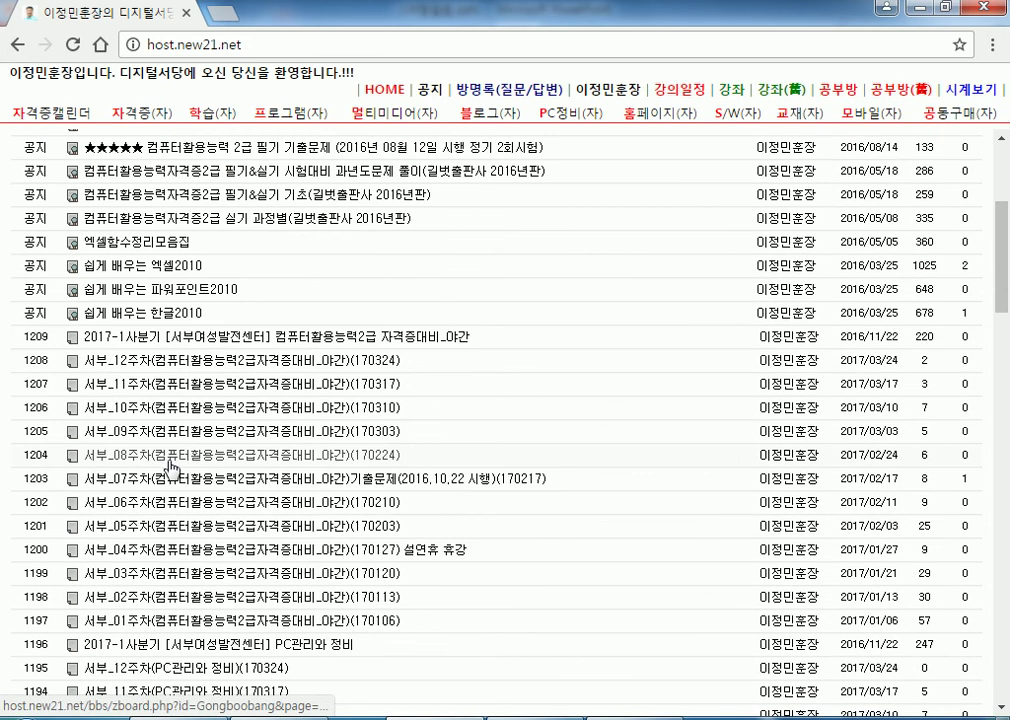
pyautogui.click(838, 90)
pyautogui.scroll(-5, 248, 487)
pyautogui.scroll(-8, 248, 487)
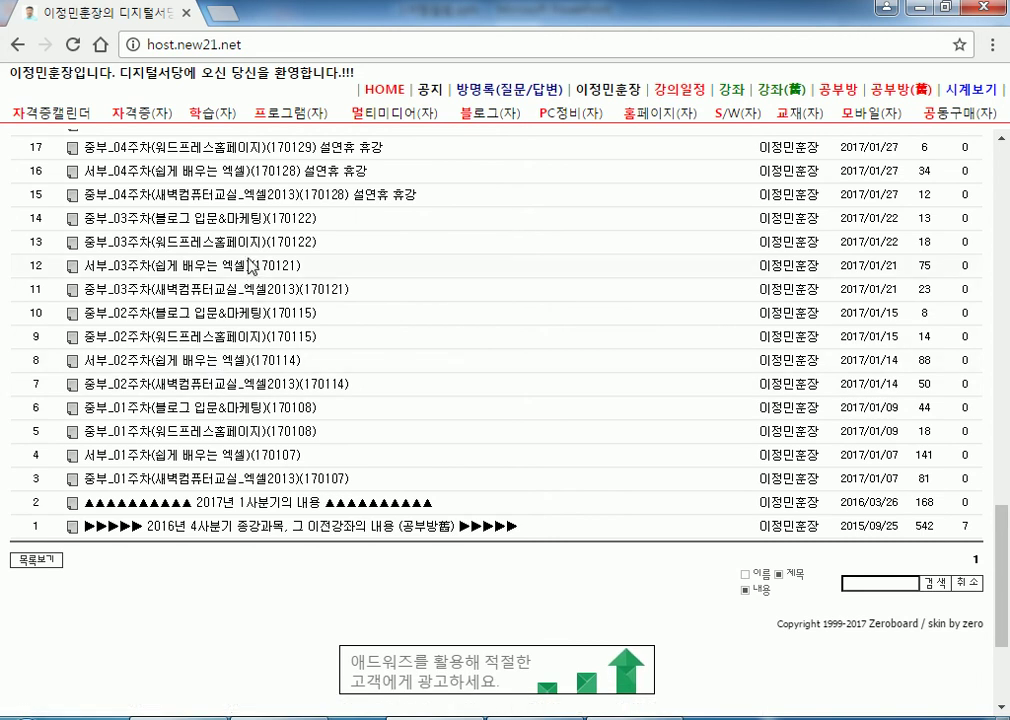
pyautogui.click(900, 90)
pyautogui.scroll(-4, 300, 320)
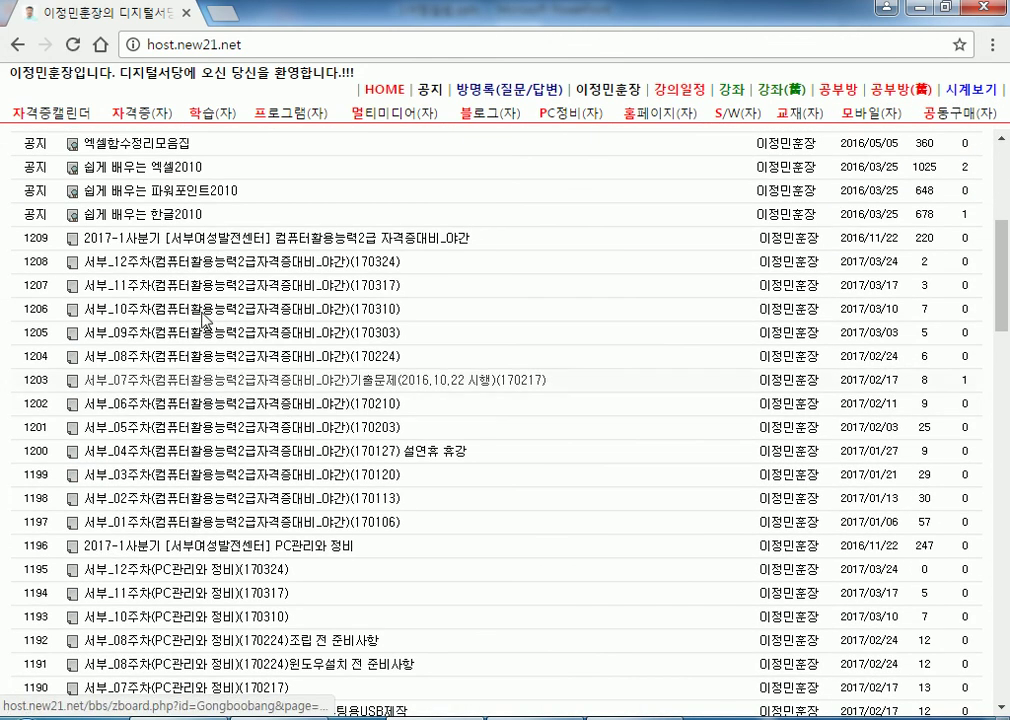
pyautogui.scroll(-3, 150, 405)
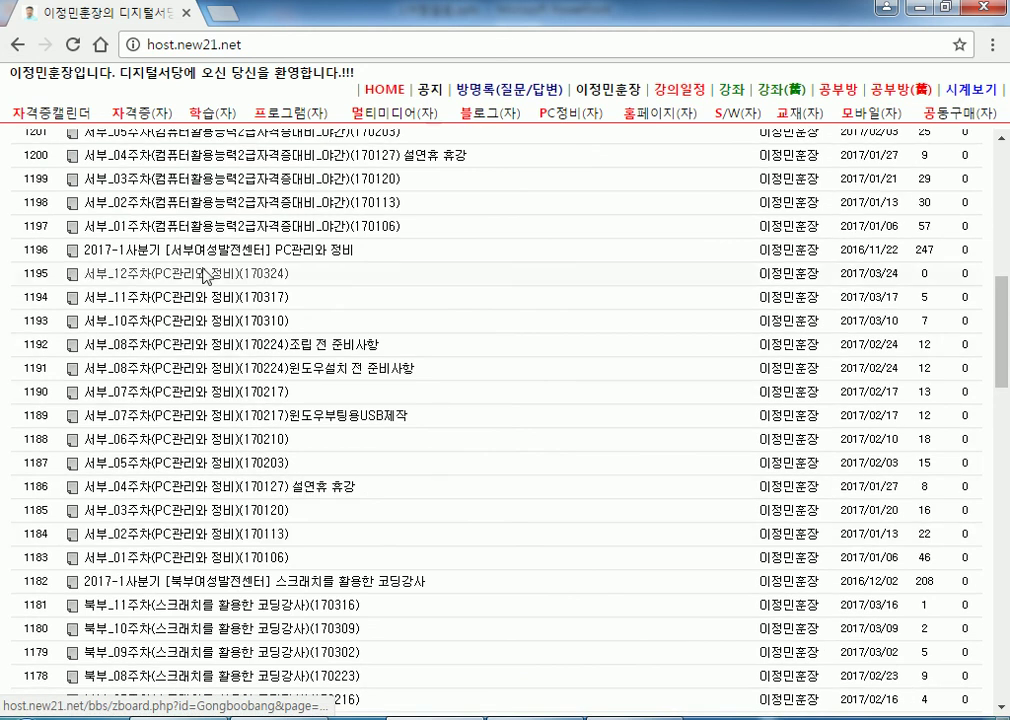
pyautogui.scroll(3, 170, 418)
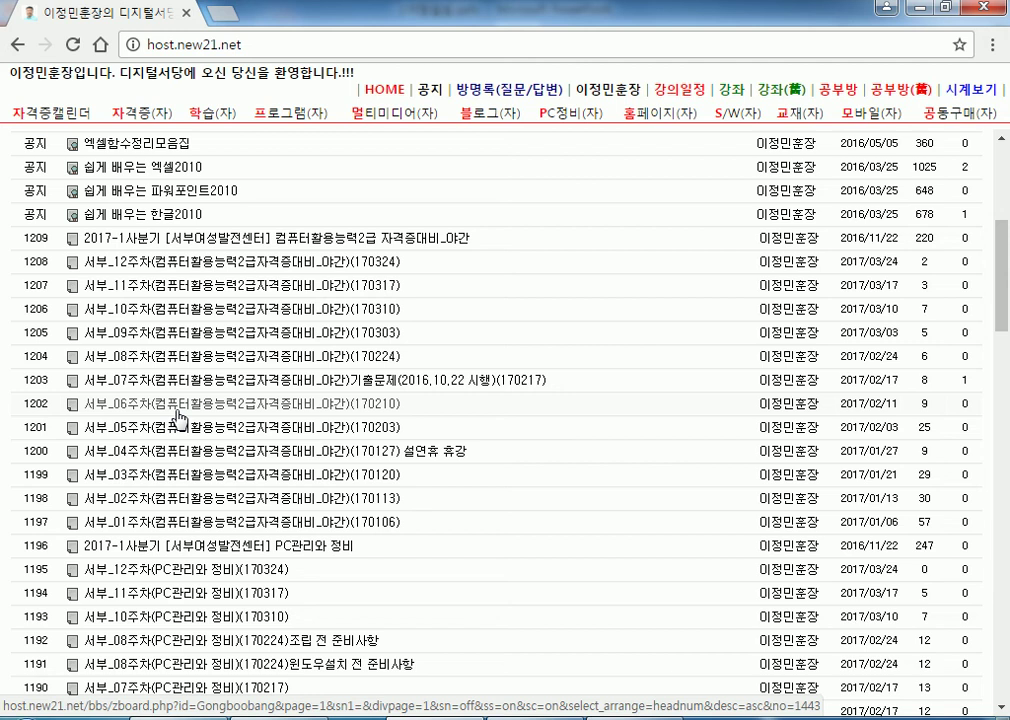
pyautogui.scroll(5, 180, 417)
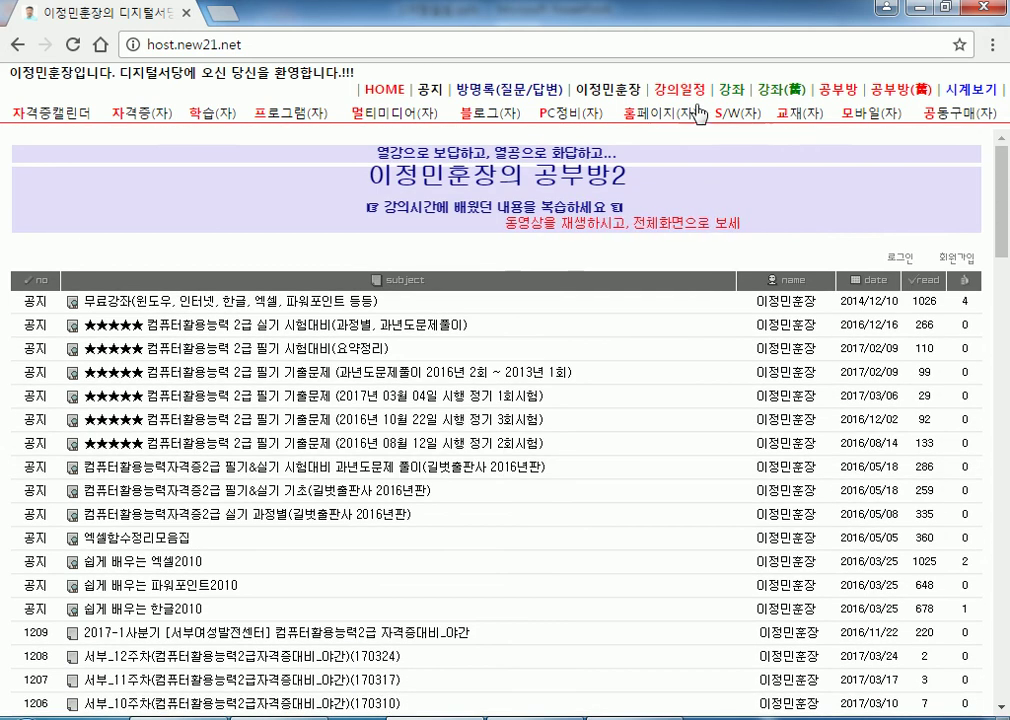
pyautogui.click(838, 89)
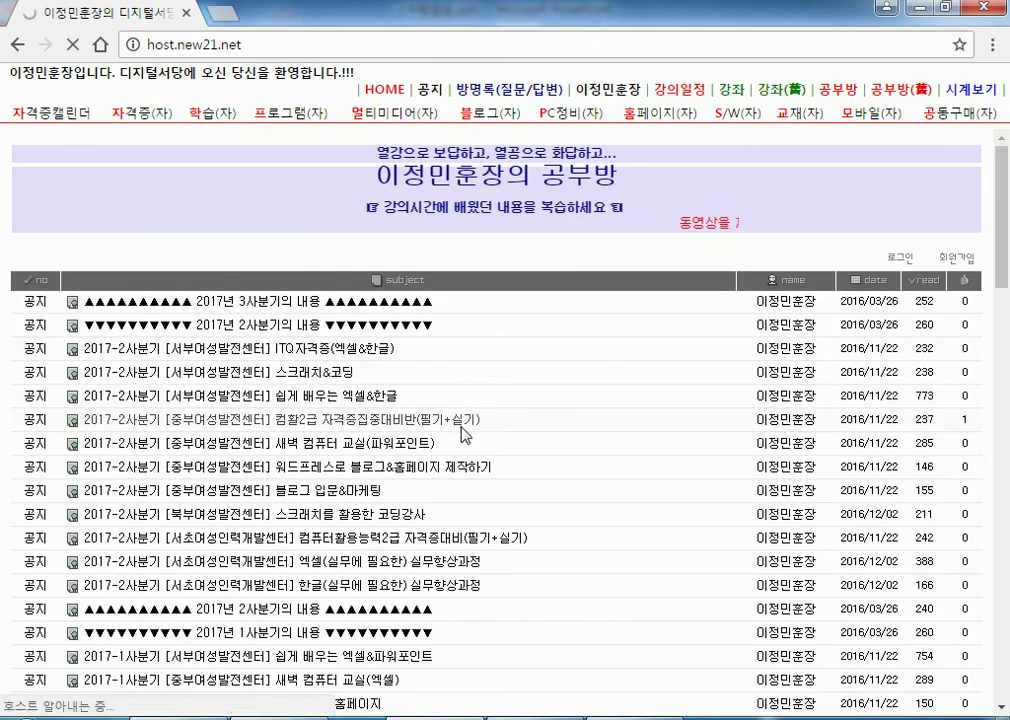
pyautogui.scroll(-4, 462, 436)
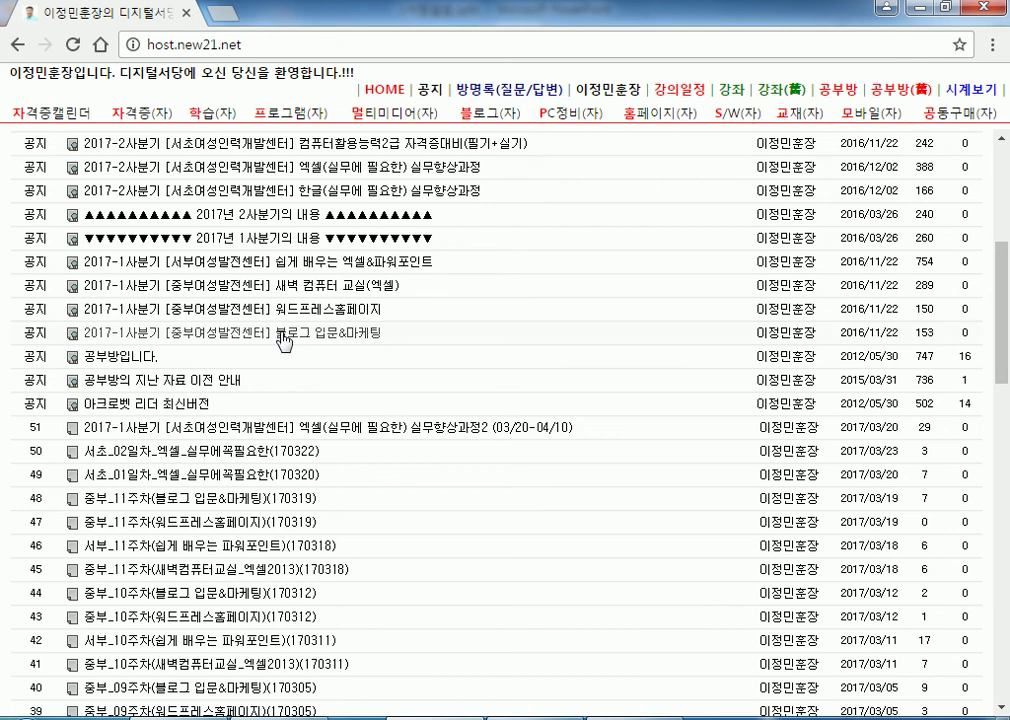
pyautogui.scroll(1, 285, 340)
pyautogui.scroll(4, 285, 340)
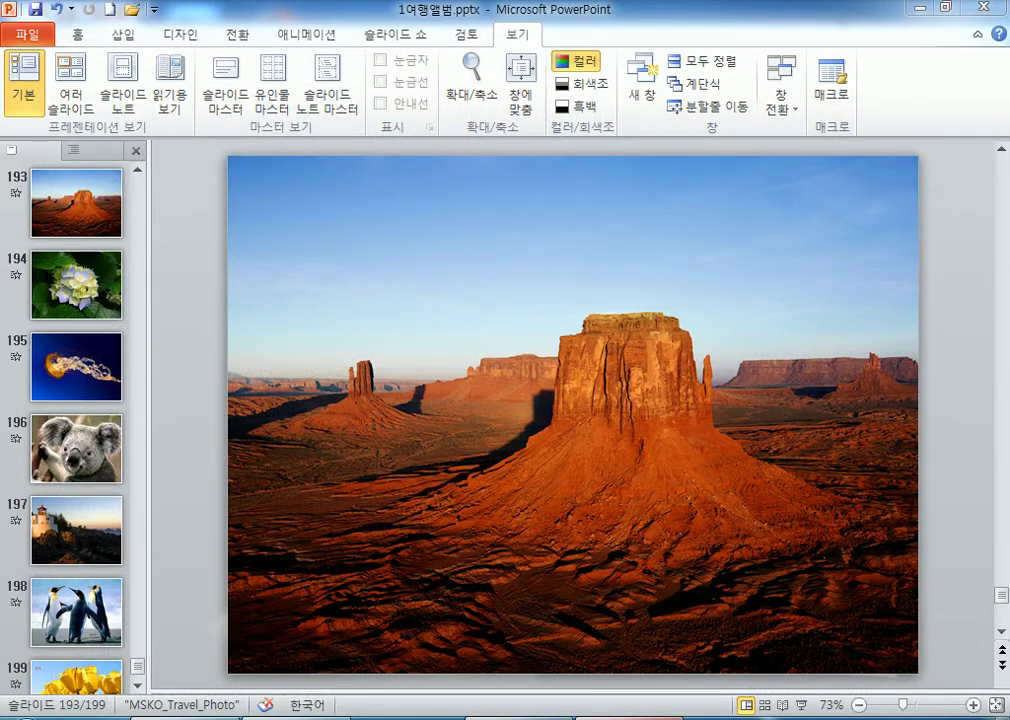
# Step: Return from slide 195 to slide 1, save the deck, and switch to the album folder
pyautogui.click(86, 344)
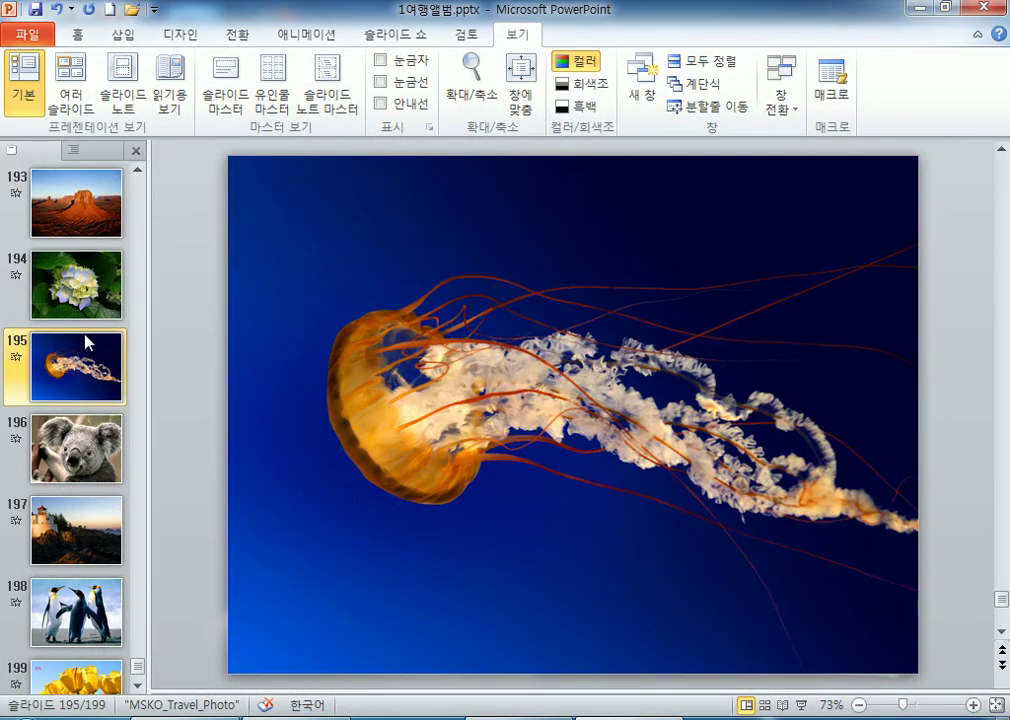
pyautogui.press('Home')
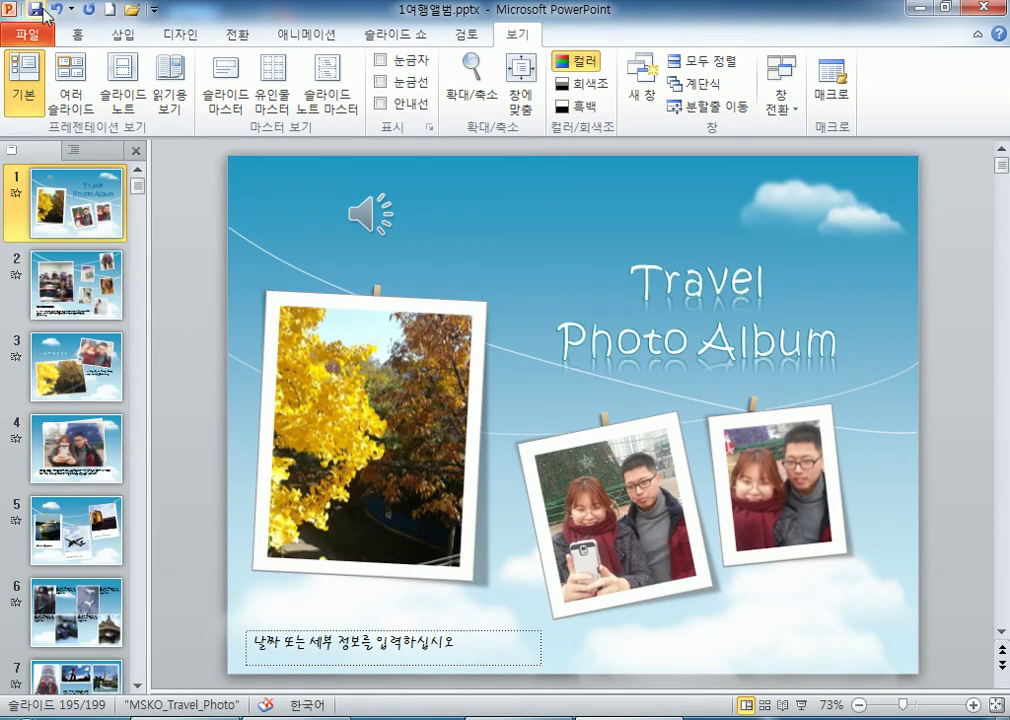
pyautogui.click(36, 10)
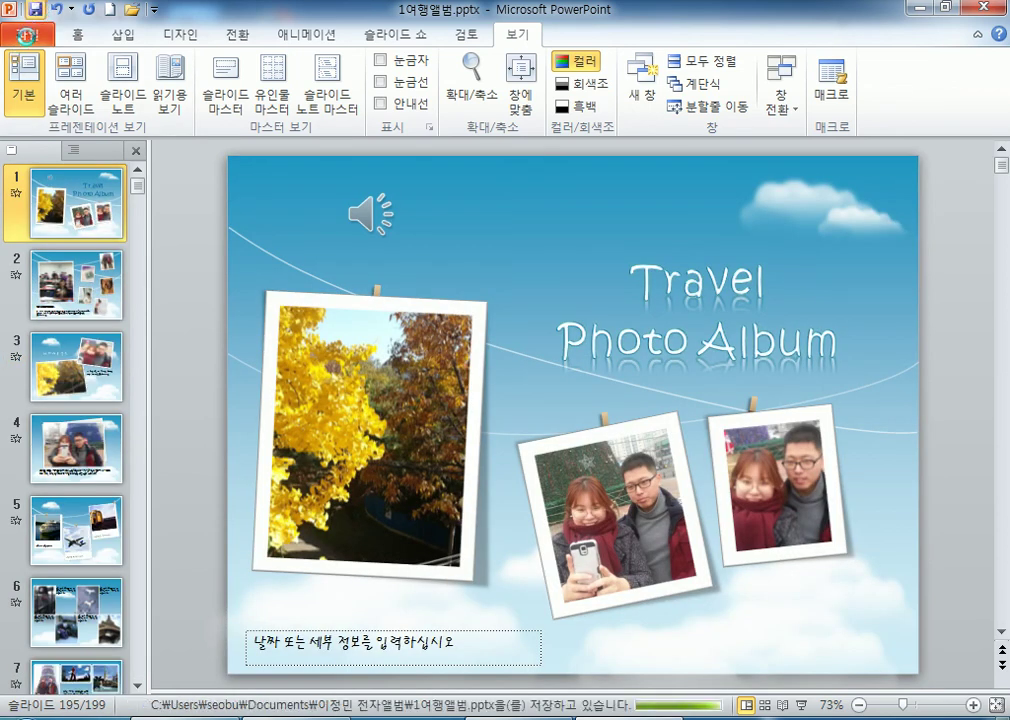
pyautogui.hotkey('alt', 'Tab')
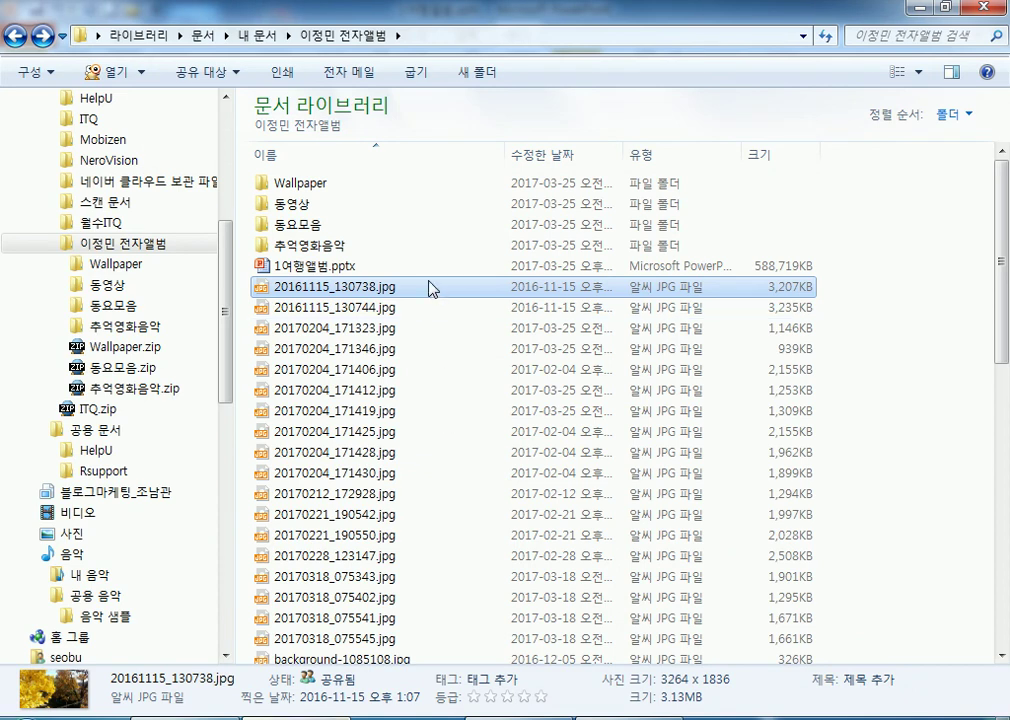
# Step: Select 1여행앨범.pptx, confirm its new 648,716KB size, and open it in PowerPoint
pyautogui.click(378, 268)
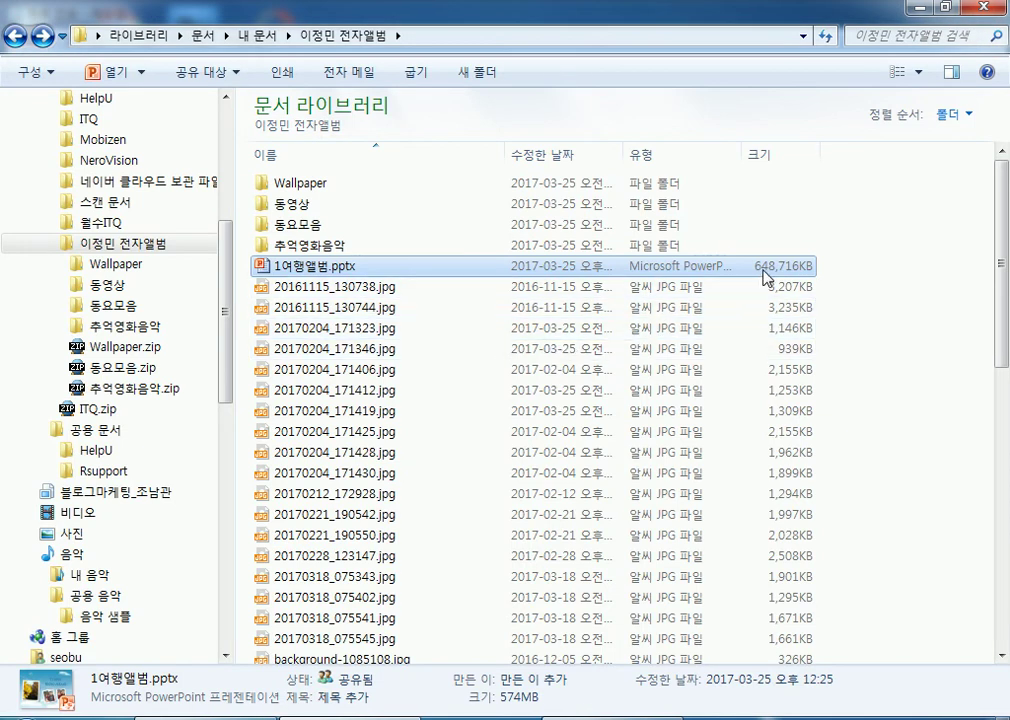
pyautogui.click(692, 270)
pyautogui.doubleClick(695, 268)
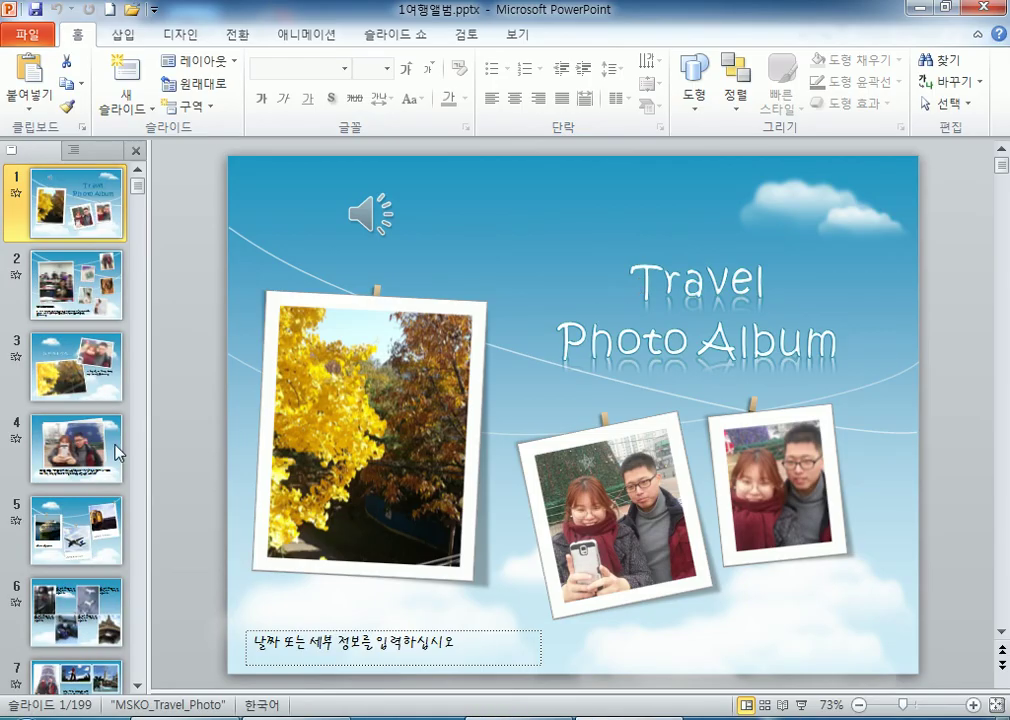
# Step: View the bookshelf slide 38 and squid cartoon slide 57, then select slide 62
pyautogui.scroll(-6, 118, 455)
pyautogui.scroll(-12, 118, 457)
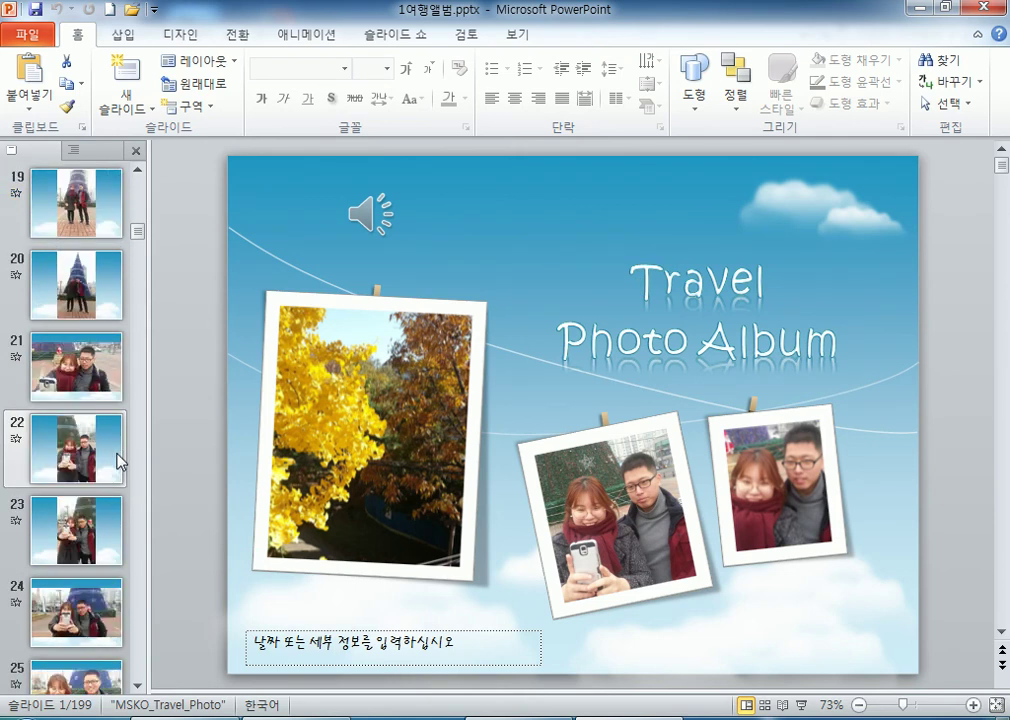
pyautogui.scroll(-4, 120, 461)
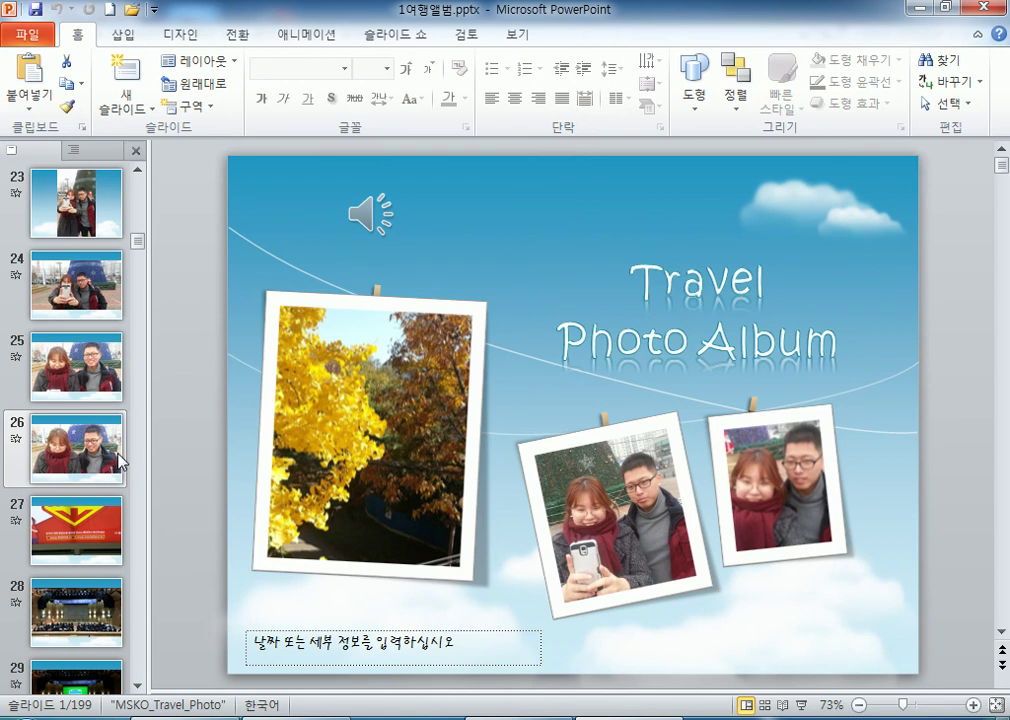
pyautogui.scroll(-12, 128, 462)
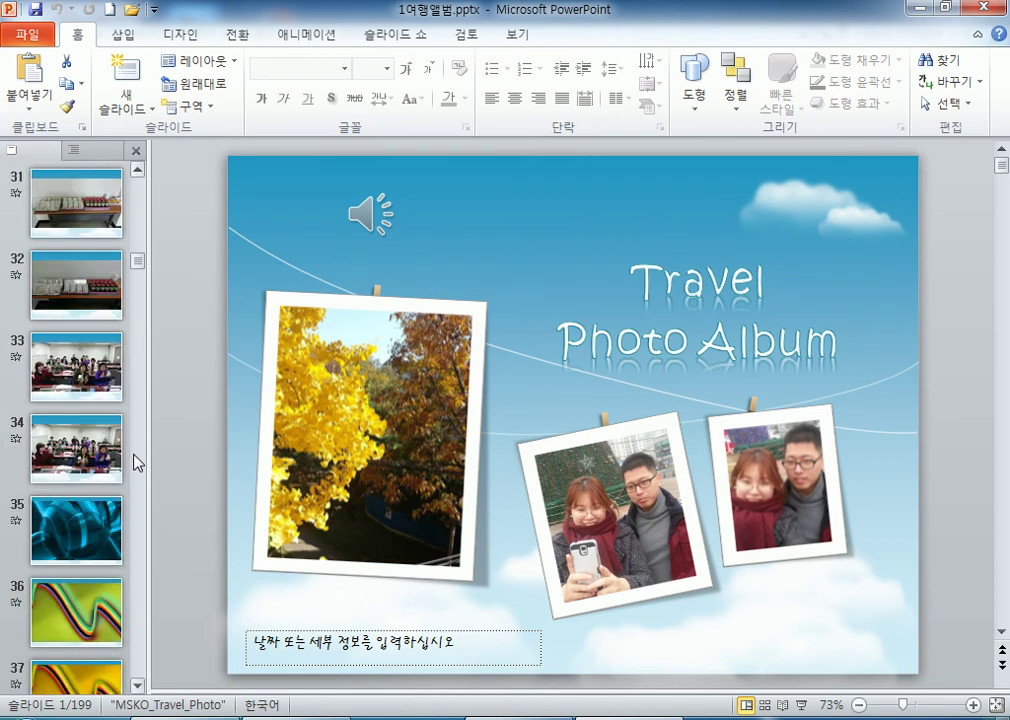
pyautogui.click(105, 450)
pyautogui.scroll(-8, 103, 520)
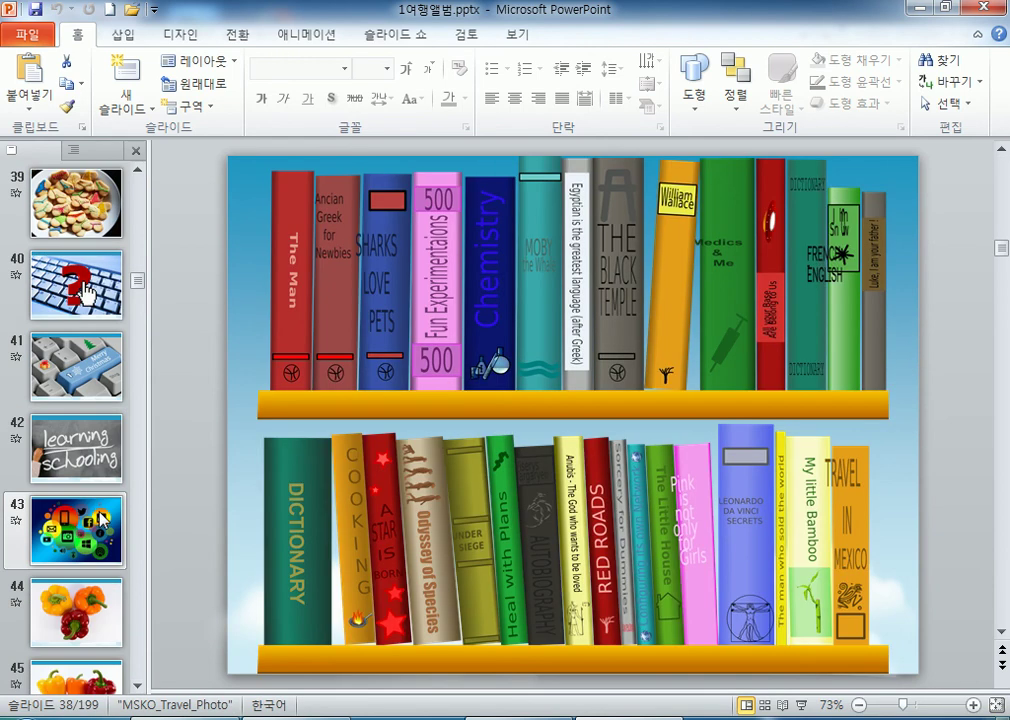
pyautogui.scroll(-4, 103, 524)
pyautogui.scroll(-3, 100, 530)
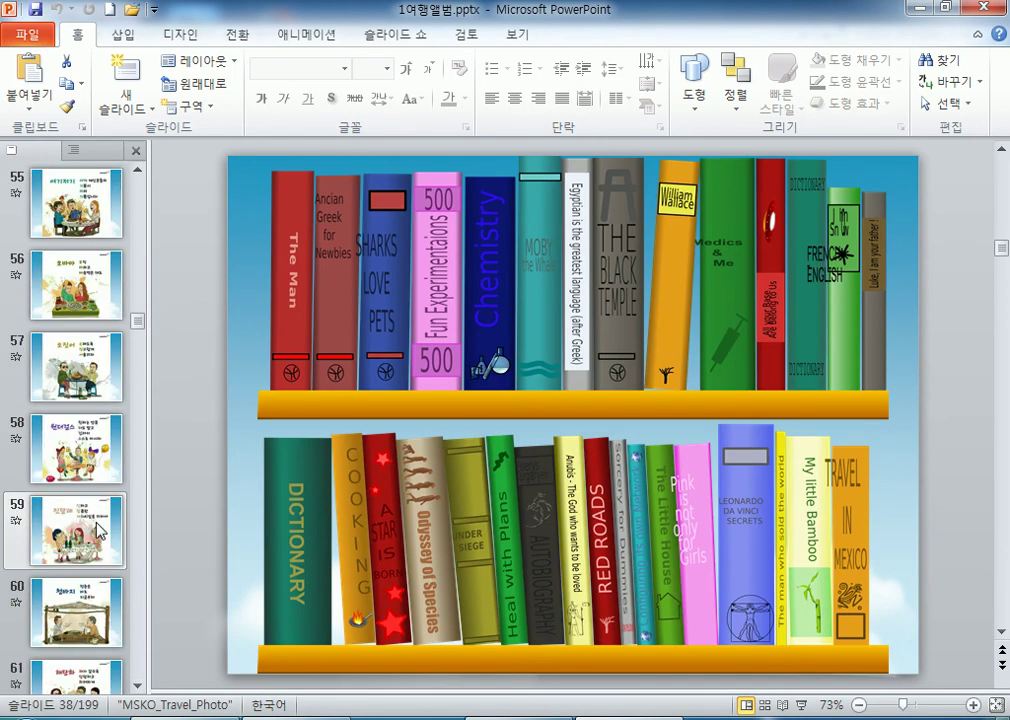
pyautogui.click(80, 365)
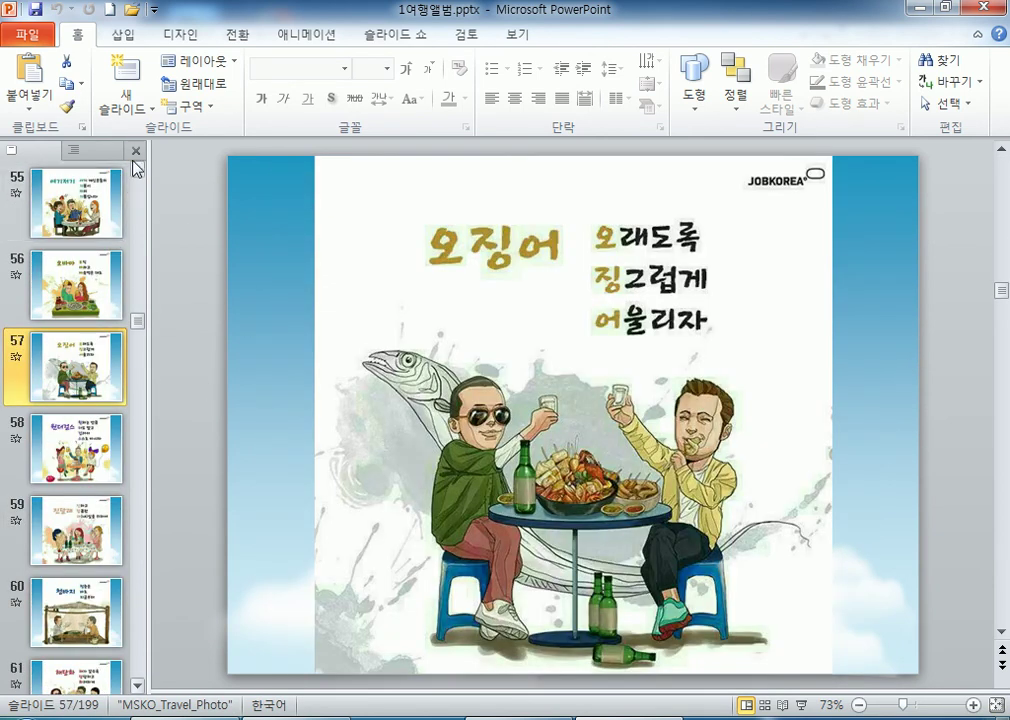
pyautogui.scroll(-4, 126, 412)
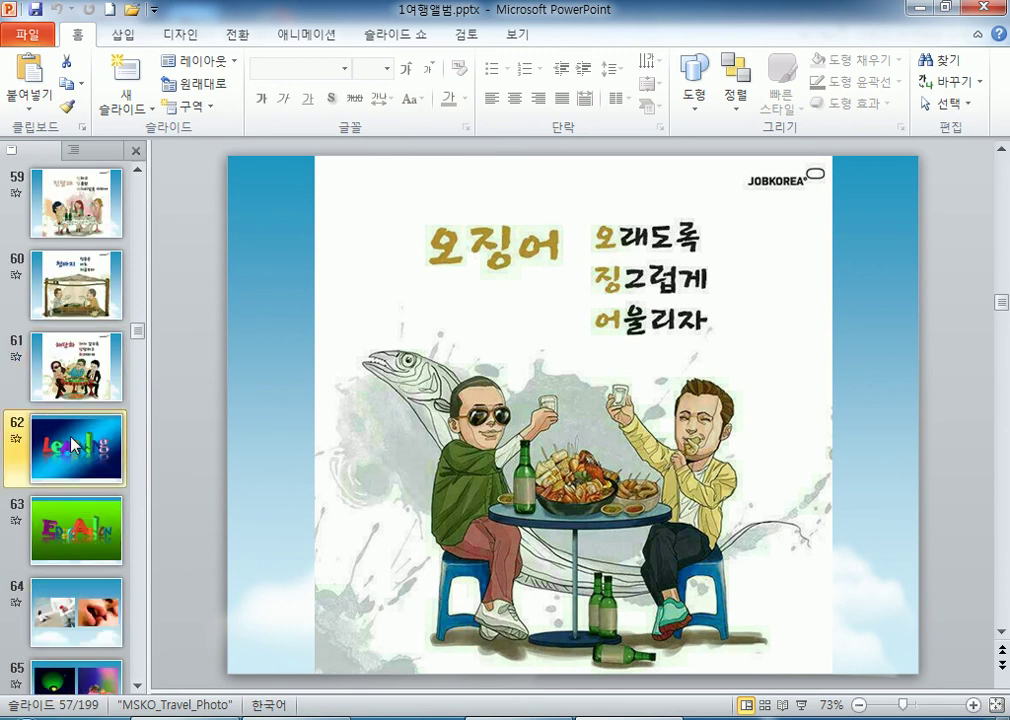
pyautogui.click(73, 443)
# Step: Add a 가로(전체 화면) slide after slide 62 holding the KDSHfsUhecG.jpg landscape photo
pyautogui.click(126, 107)
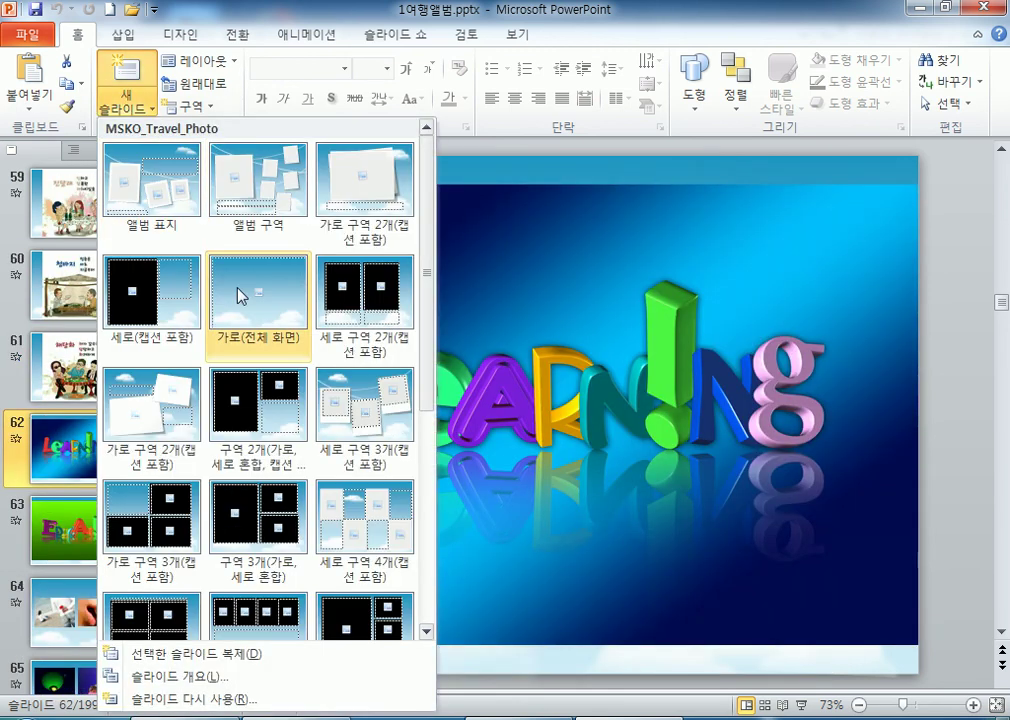
pyautogui.click(240, 296)
pyautogui.click(122, 34)
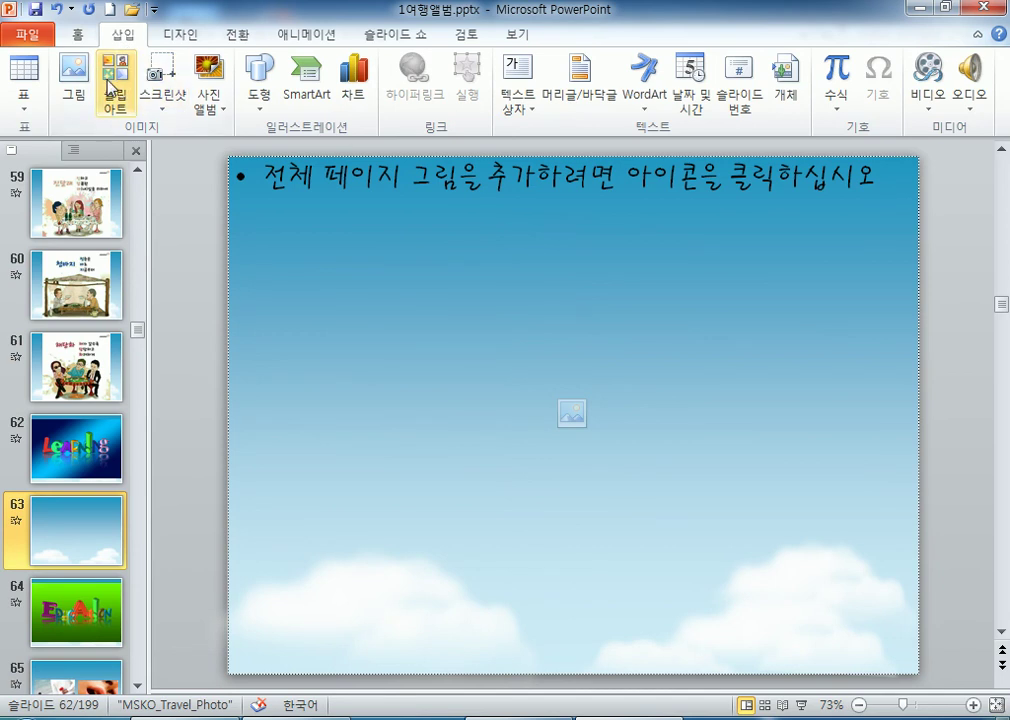
pyautogui.click(73, 75)
pyautogui.click(583, 330)
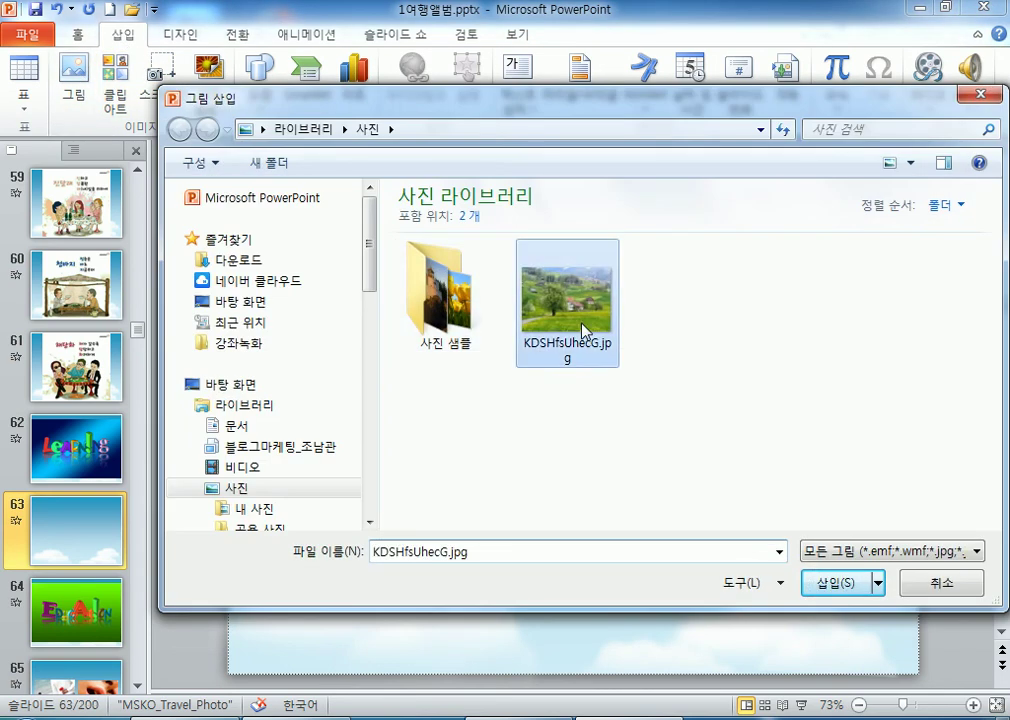
pyautogui.doubleClick(583, 330)
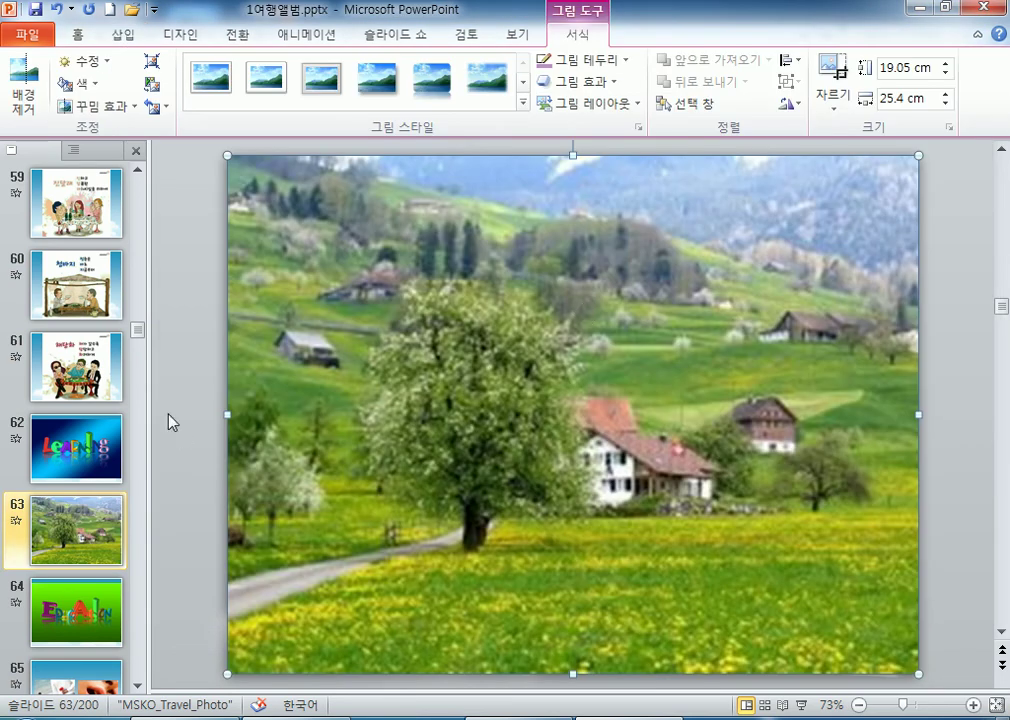
# Step: Delete and restore the landscape picture, then delete the new slide 63 entirely
pyautogui.click(205, 414)
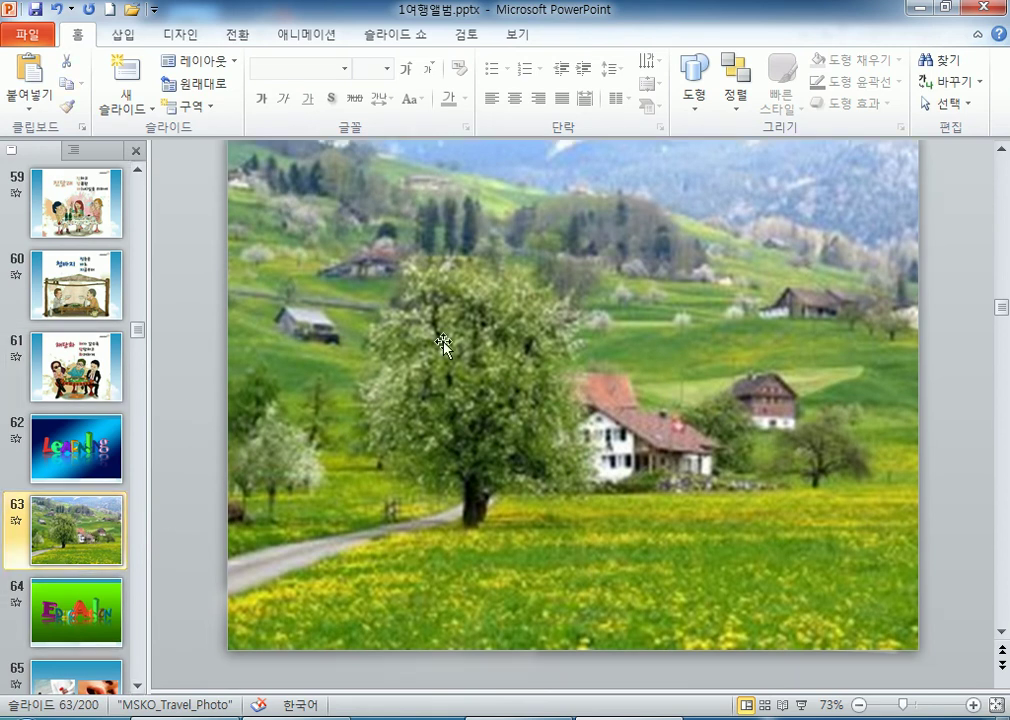
pyautogui.click(379, 271)
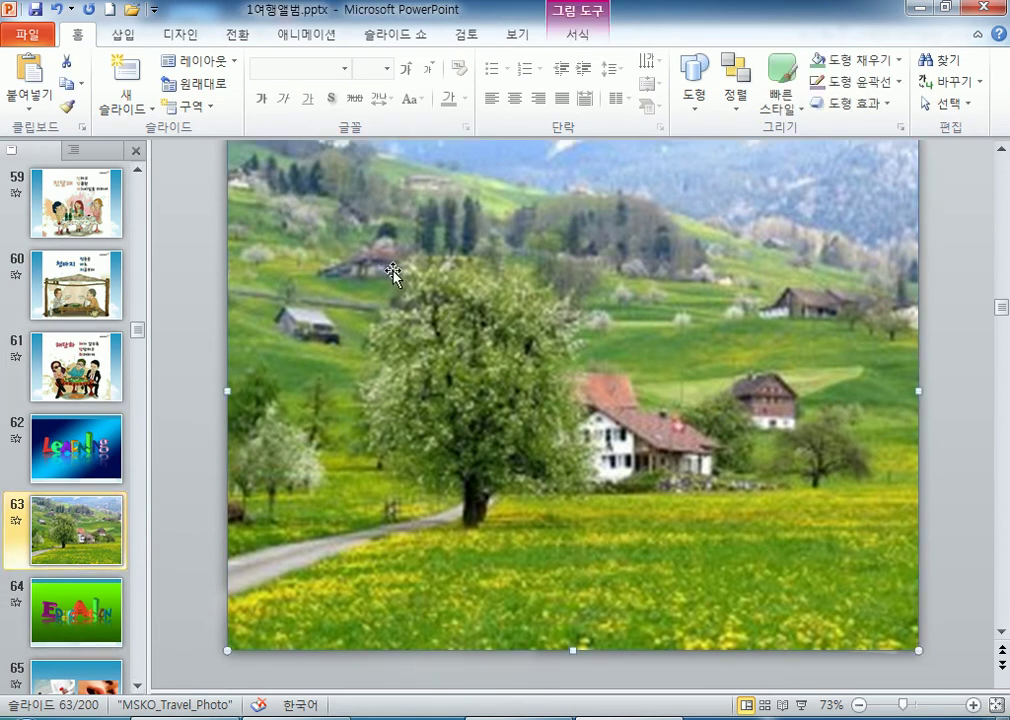
pyautogui.press('Delete')
pyautogui.hotkey('ctrl', 'z')
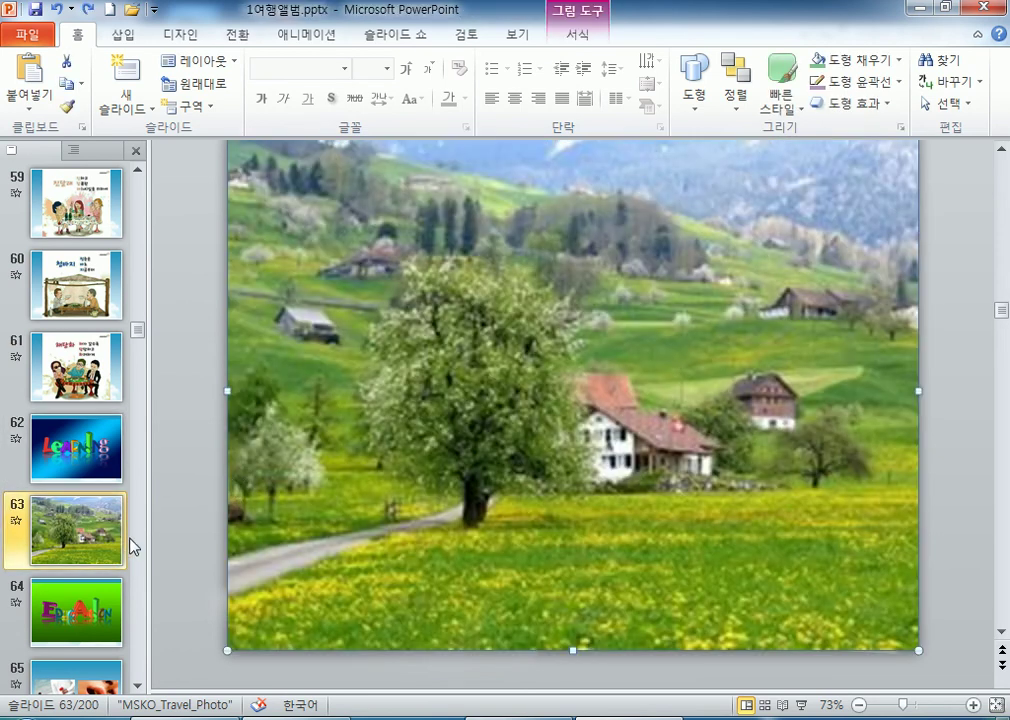
pyautogui.click(92, 528)
pyautogui.scroll(-2, 92, 528)
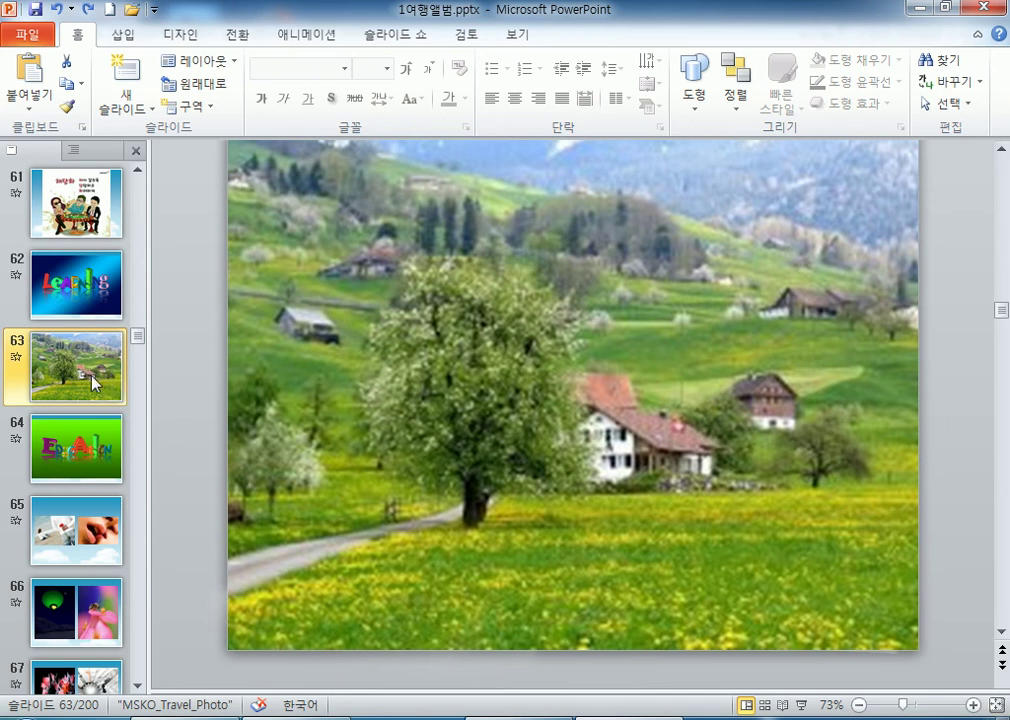
pyautogui.press('Delete')
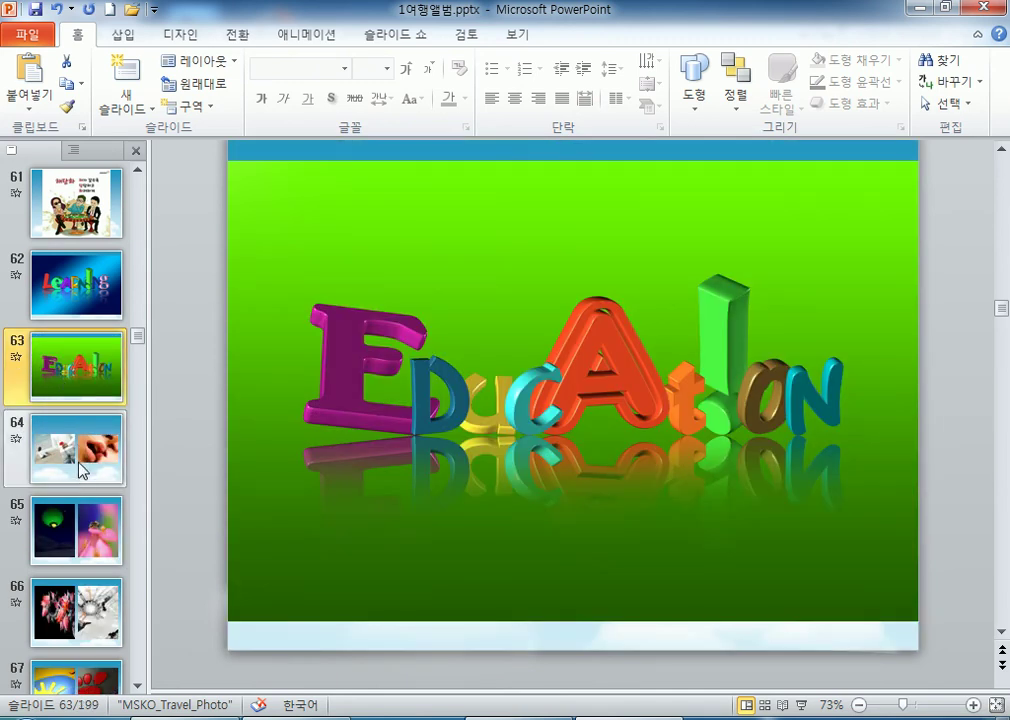
# Step: Delete the beach couple slide 64 and the balloon-and-bee slide after it
pyautogui.click(62, 415)
pyautogui.press('Delete')
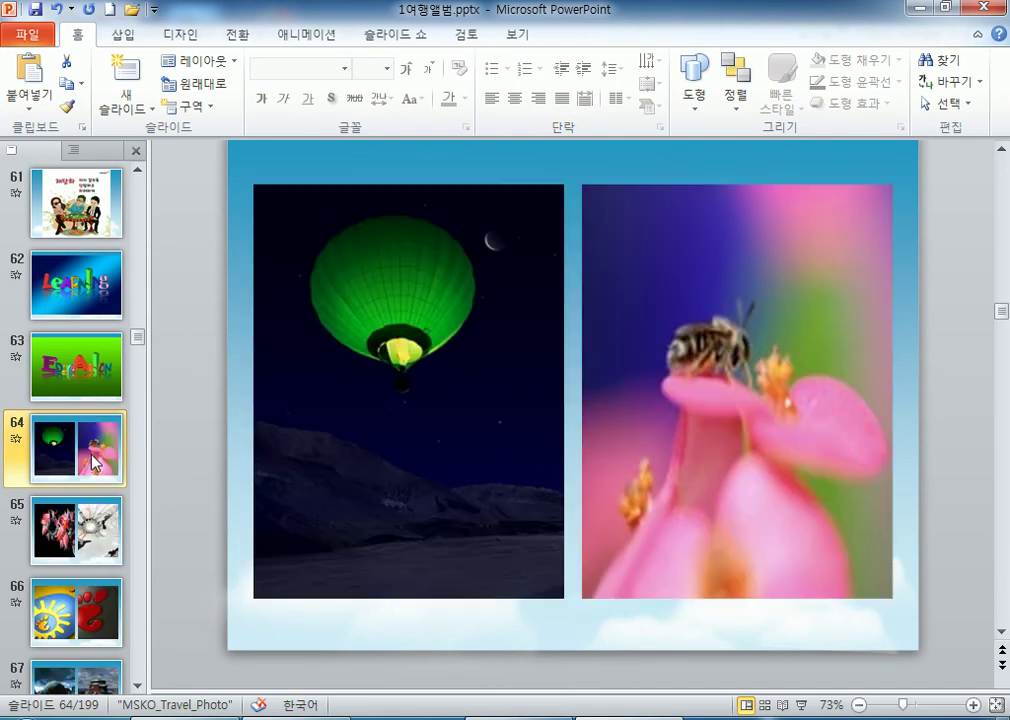
pyautogui.press('Delete')
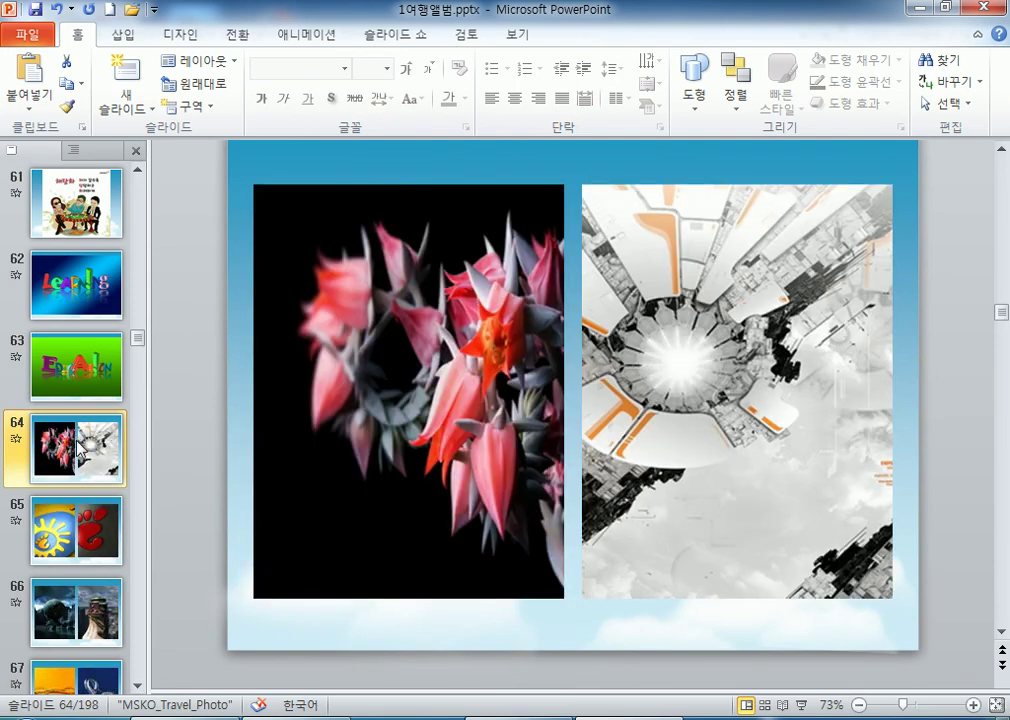
# Step: Delete the left flower picture, then undo to restore it
pyautogui.click(406, 292)
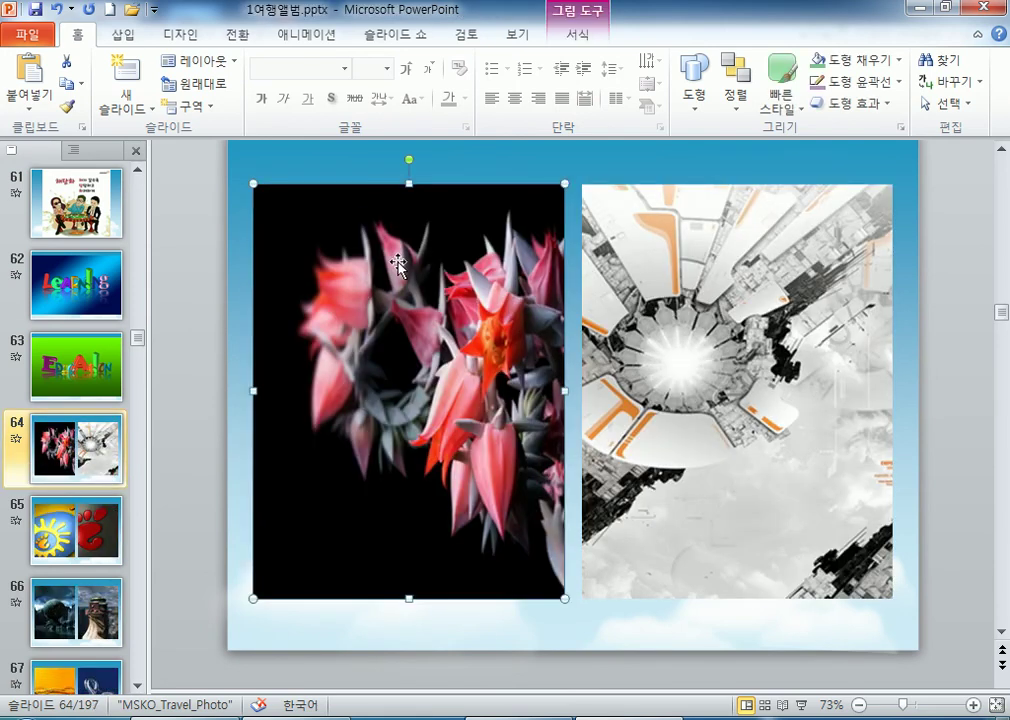
pyautogui.press('Delete')
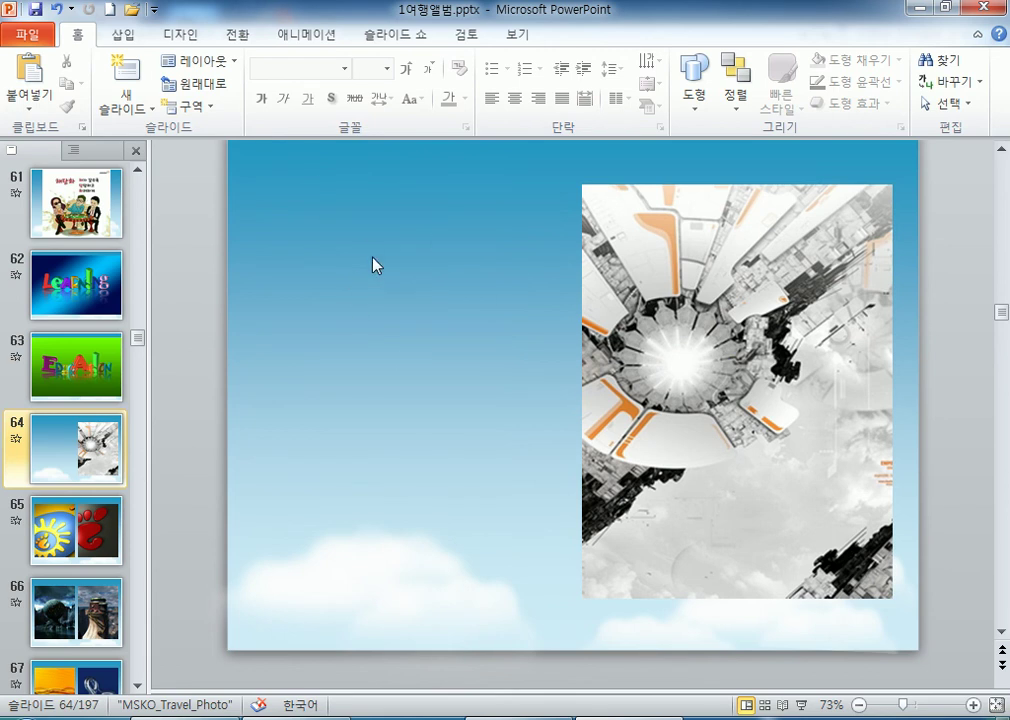
pyautogui.hotkey('ctrl', 'z')
pyautogui.click(629, 266)
pyautogui.click(450, 266)
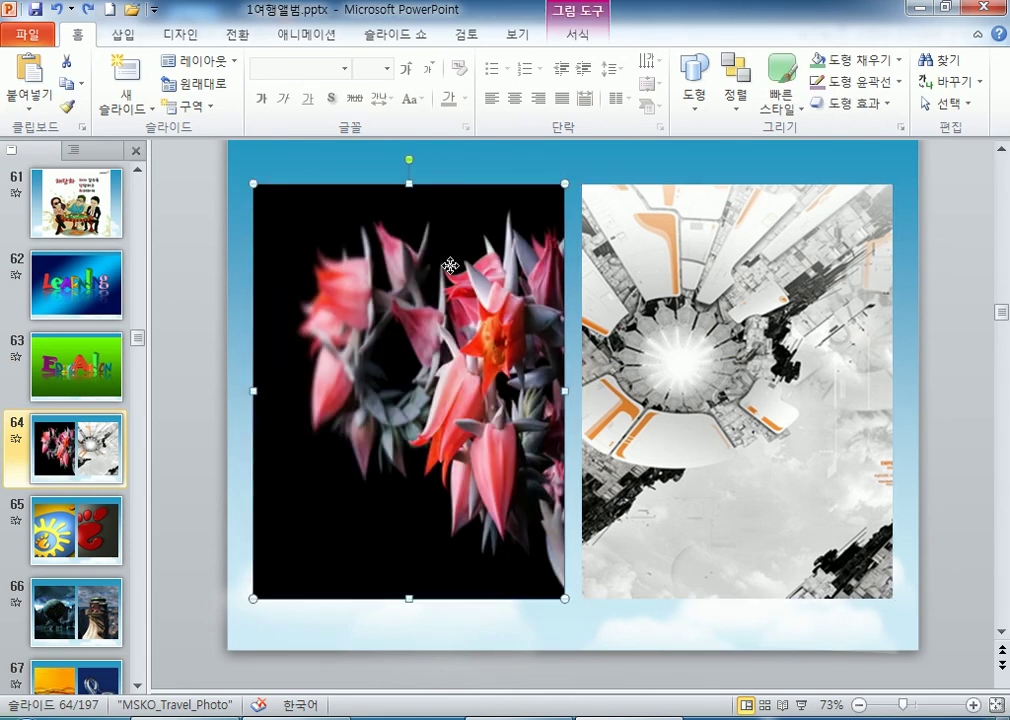
pyautogui.click(65, 462)
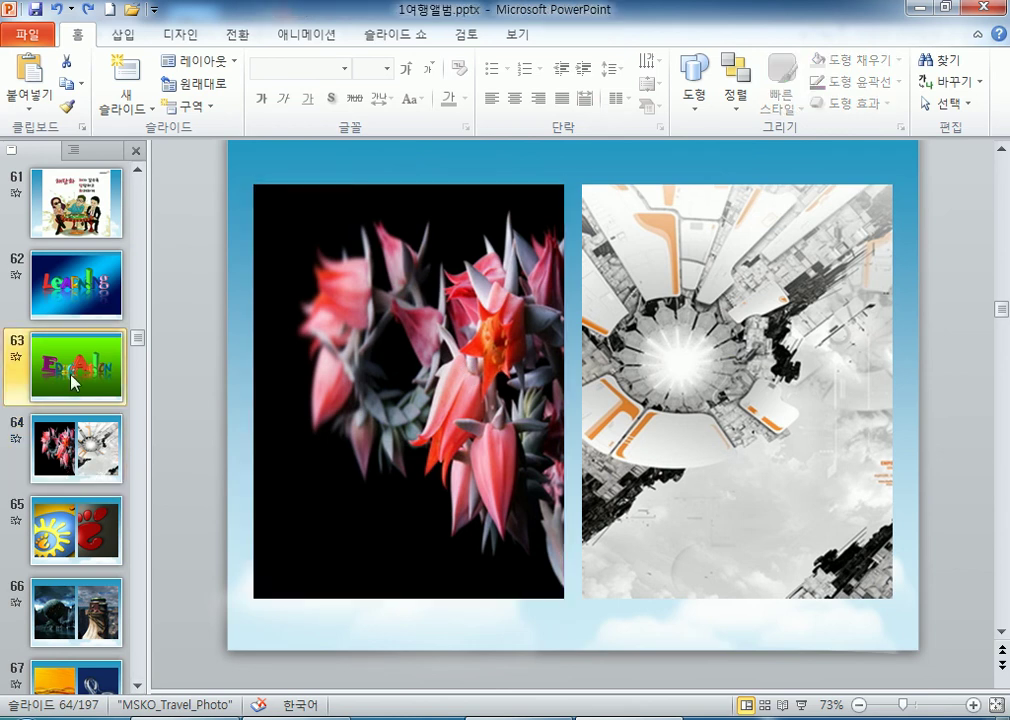
# Step: Review the Education slide 63 and slide 66 with the rock-sphere and tower pictures
pyautogui.click(74, 379)
pyautogui.scroll(-2, 50, 520)
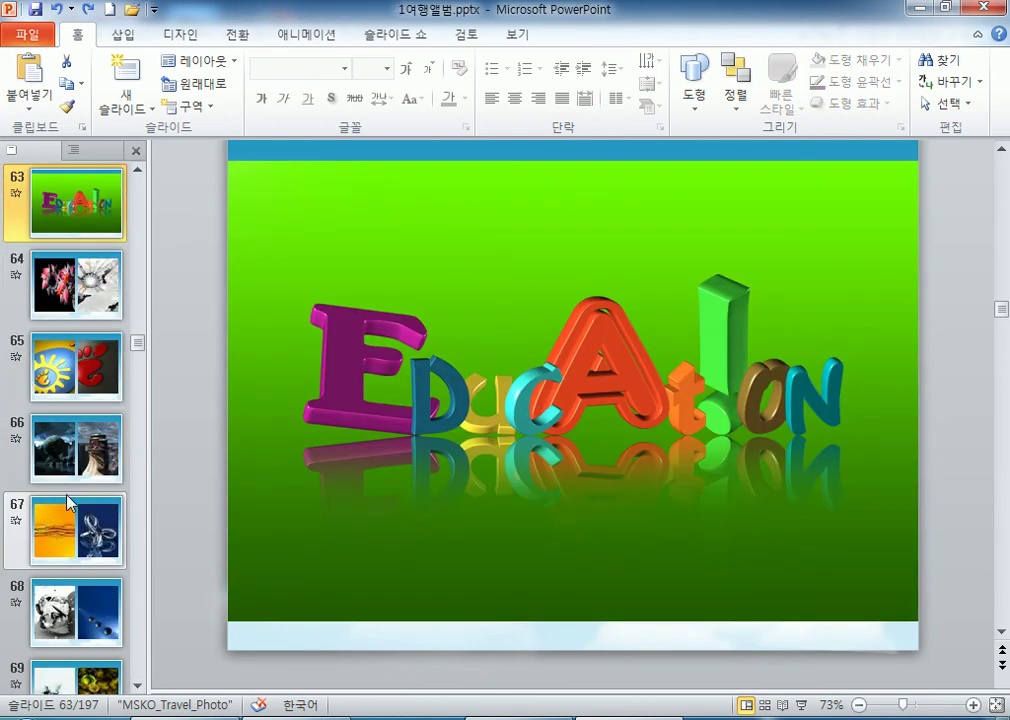
pyautogui.click(62, 455)
pyautogui.scroll(-4, 55, 525)
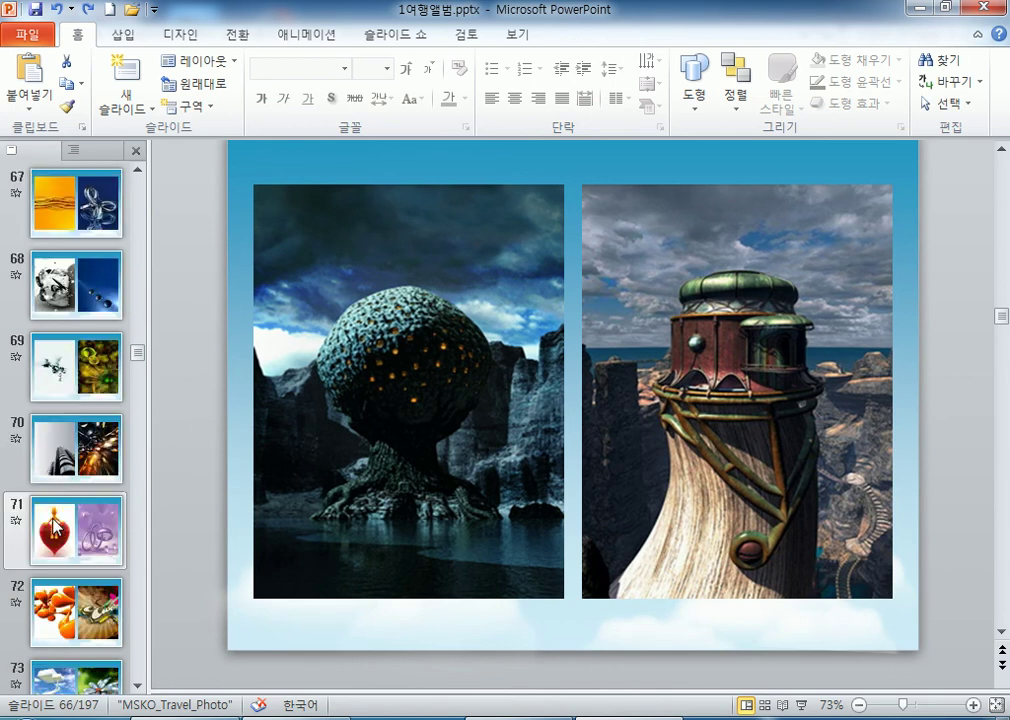